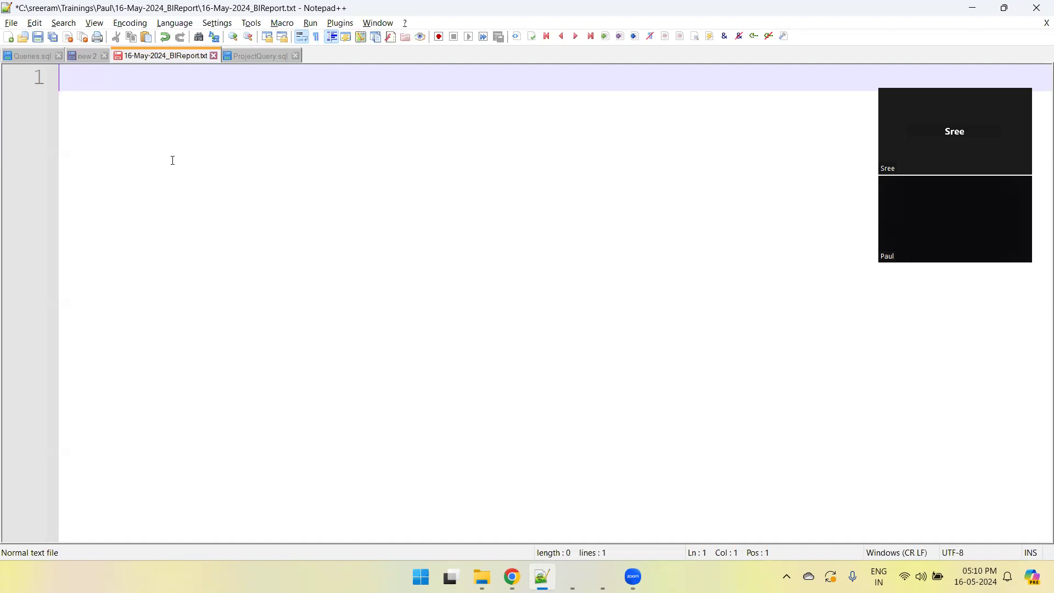
- Write the list lines "1.RTF Template Generated by Fusion Application" and "2.RTF Template Created by Developer" in the empty notes file and save it
type("1.RTF Template")
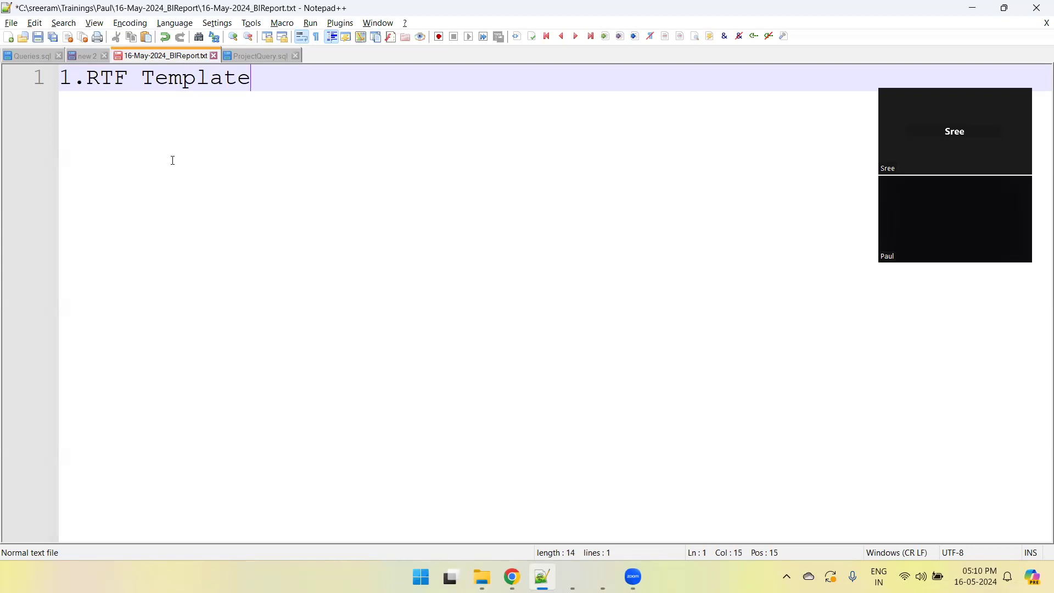
type(" Generated by Fusi")
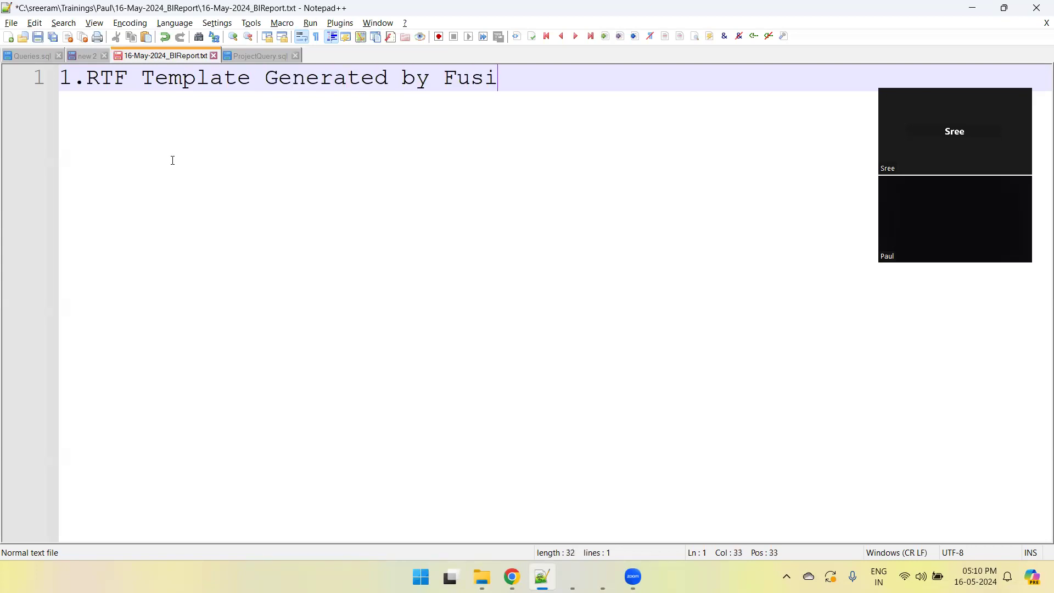
type("on Application")
key("Return")
type("2")
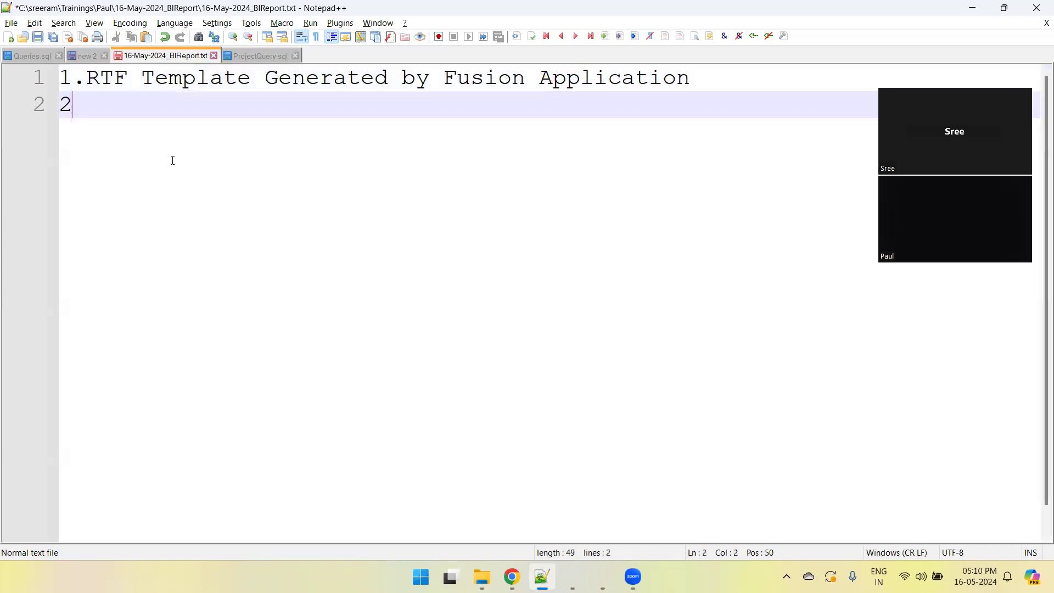
type(".RTF Templat")
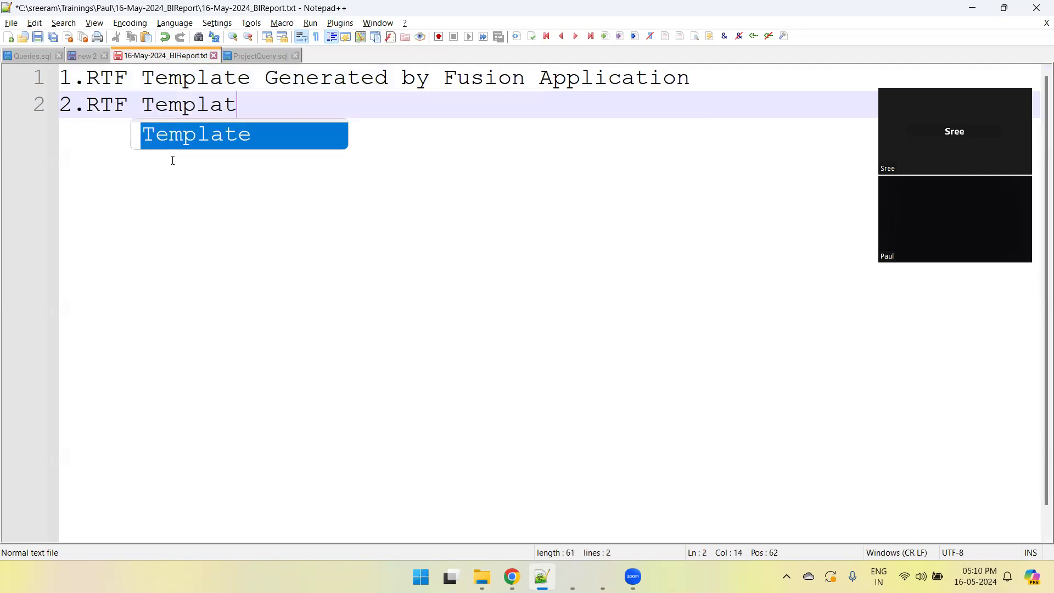
type("e Created by Devel")
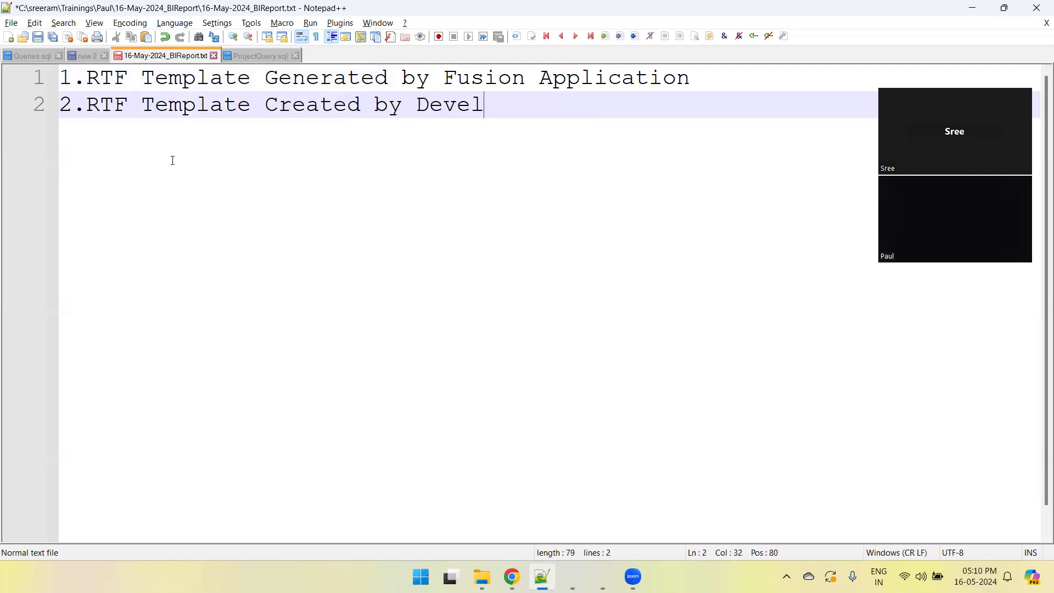
type("oper")
key("ctrl+s")
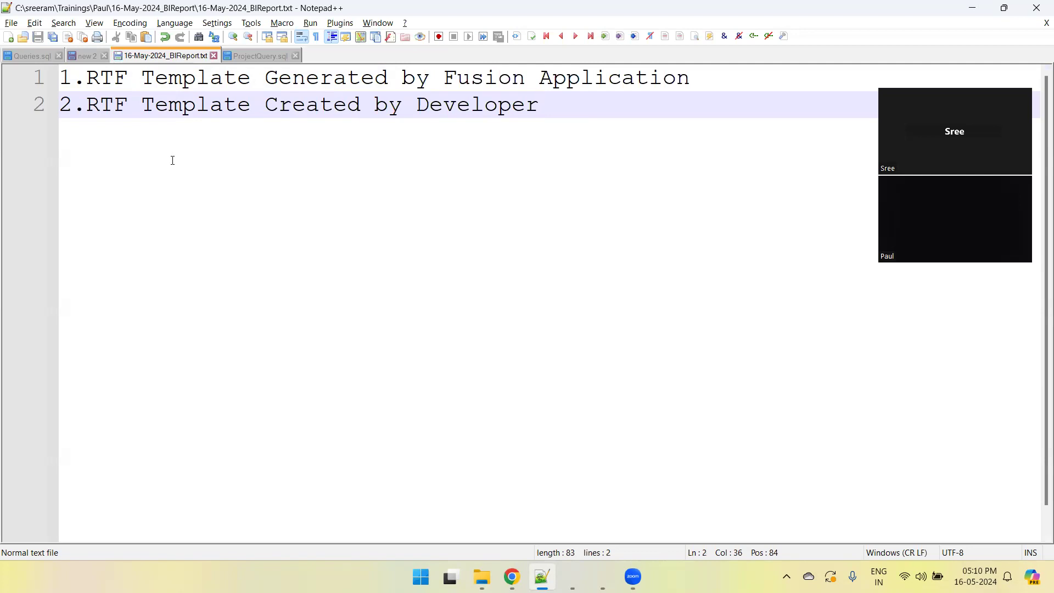
- Add three new lines below the RTF template list, zoom the text out one level, and save the notes
key("Return")
key("Return")
key("Return")
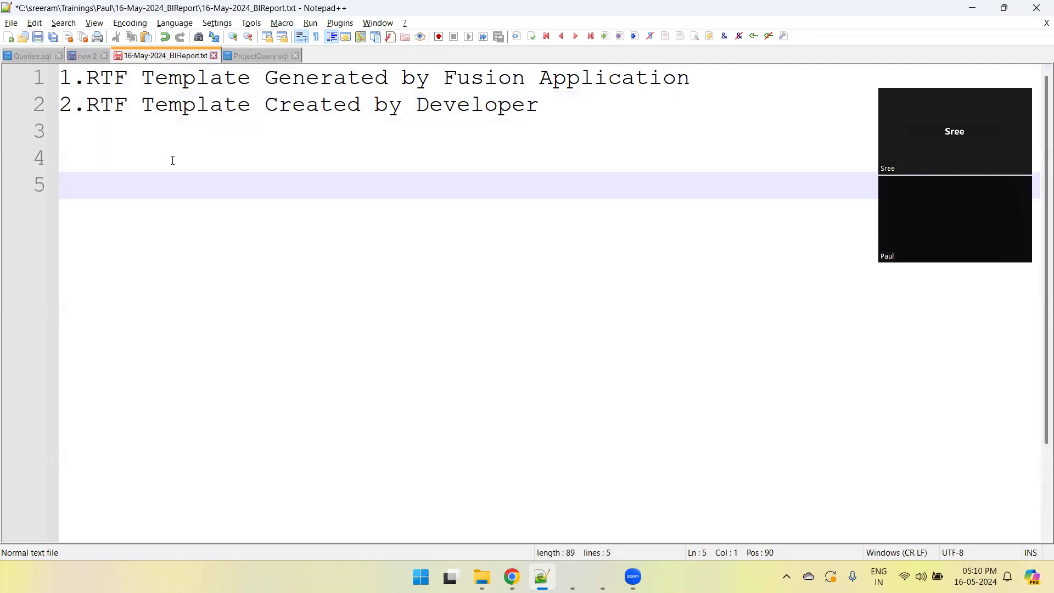
key("ctrl+minus")
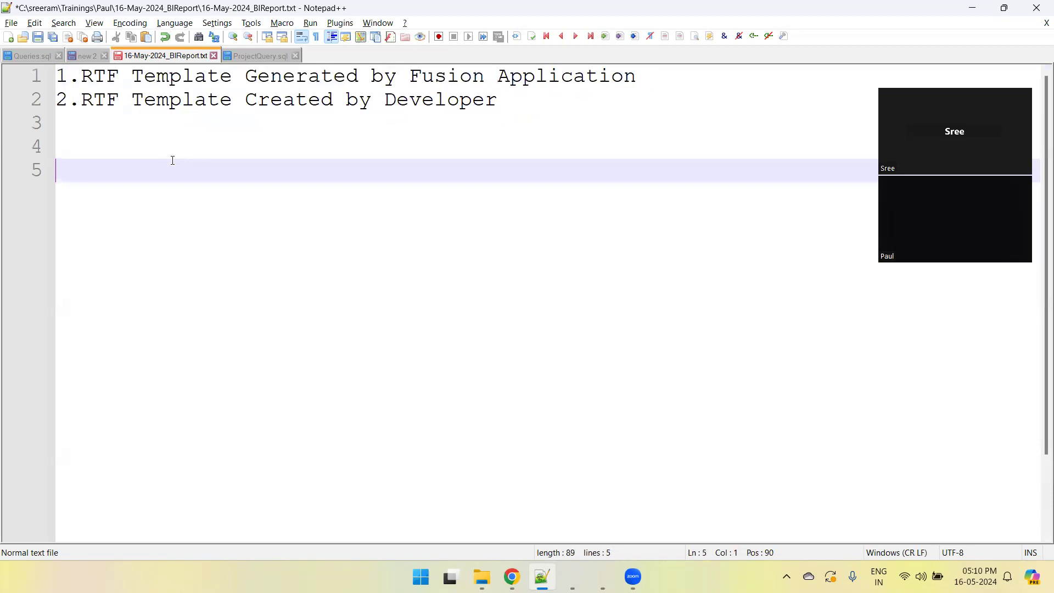
key("ctrl+s")
- Glance at ProjectQuery.sql, return to the notes, add a dashed separator and the line "SELECT * RA_CUSTOMER_TRX_ALL RAT" at the end, and save
left_click(248, 62)
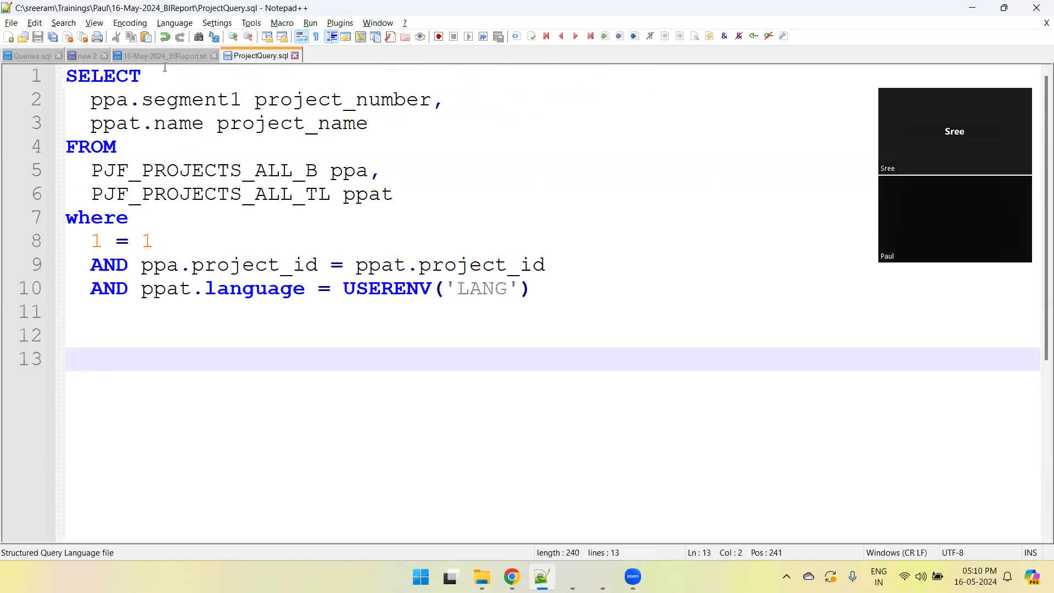
key("ctrl+Tab")
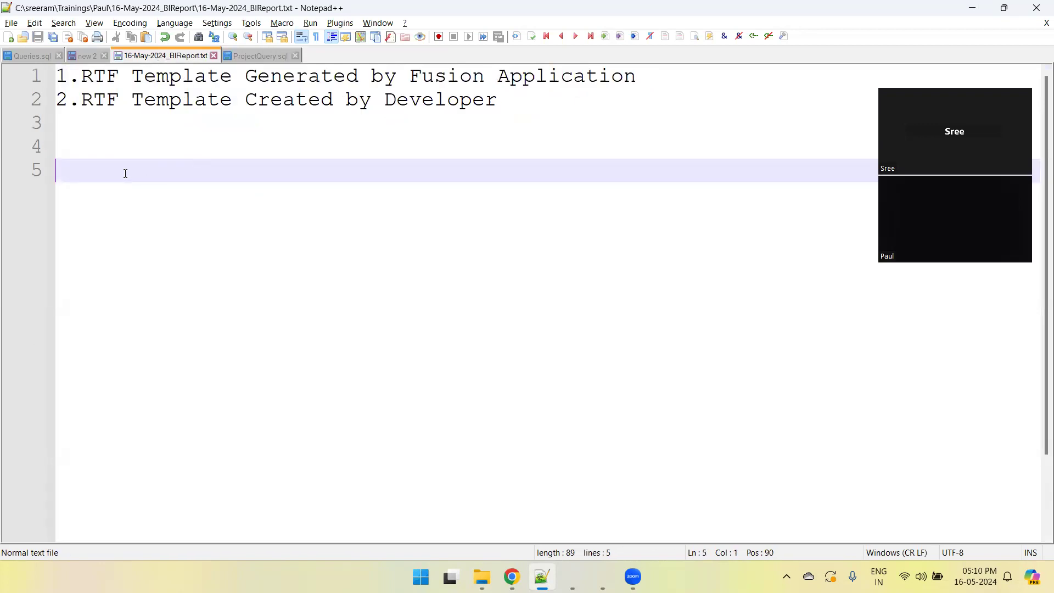
type("---------------")
key("Return")
type("SELET")
key("BackSpace")
type("CT * RA_CUST")
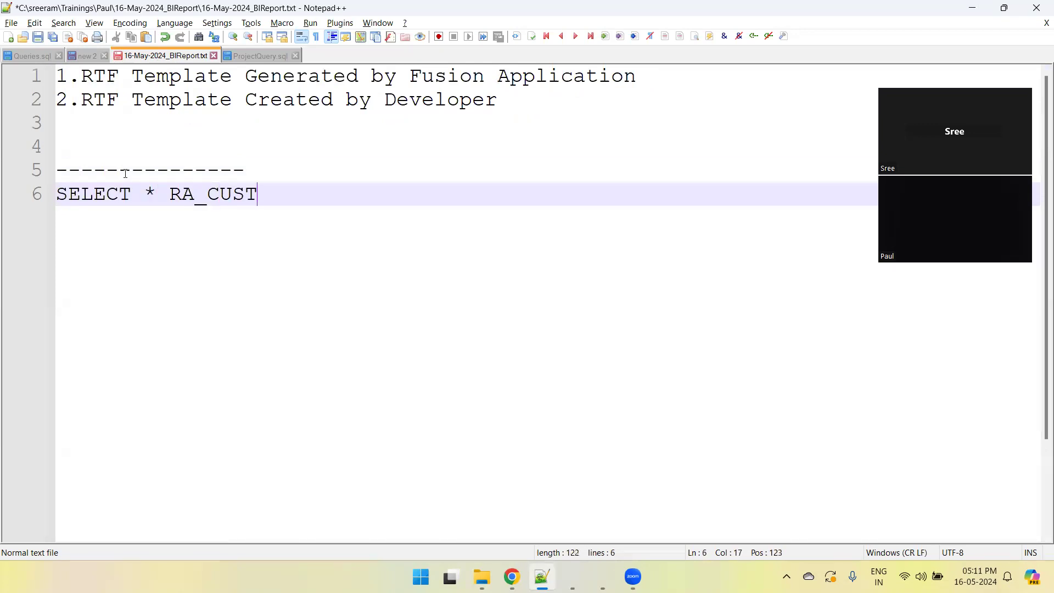
type("OMER_TRX_ALL ")
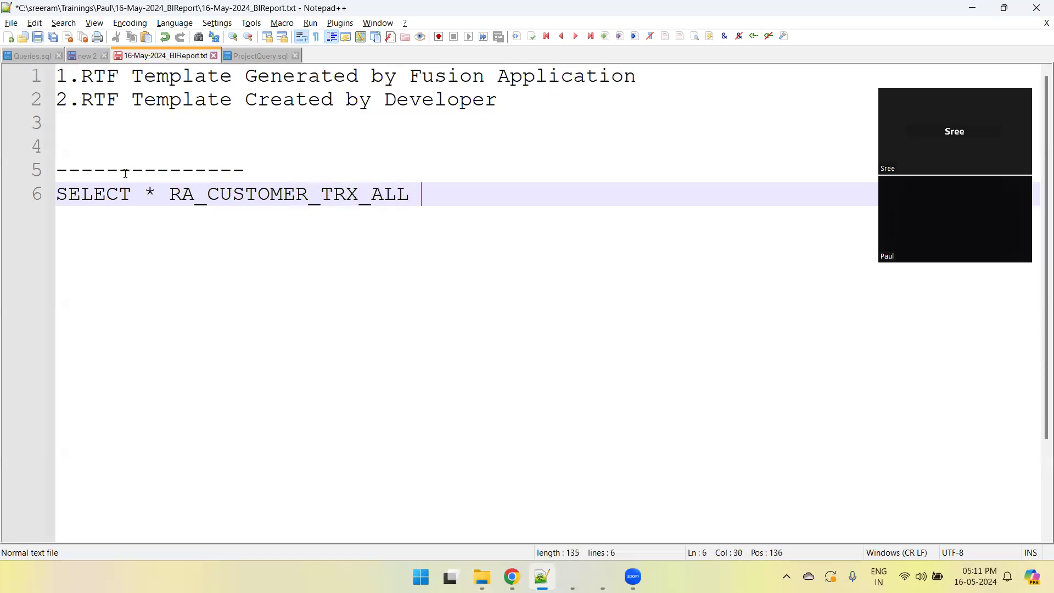
type("RAT")
key("ctrl+s")
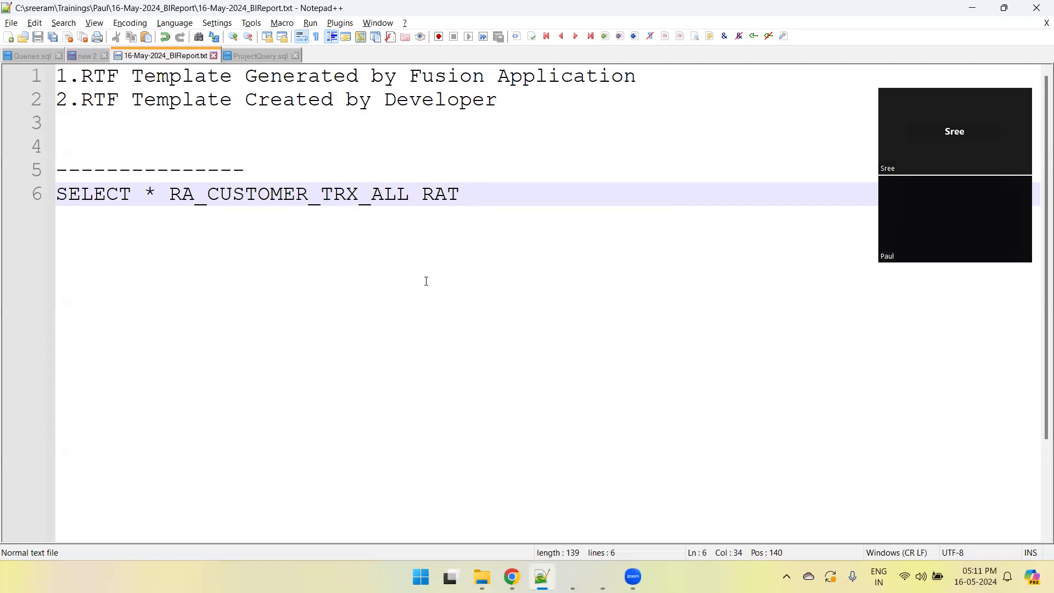
- Insert "1.Create an AR Invoice Report --based on the invoice num selected" between the separator and the SELECT line, leaving one blank line, and save
key("Up")
key("Return")
key("Return")
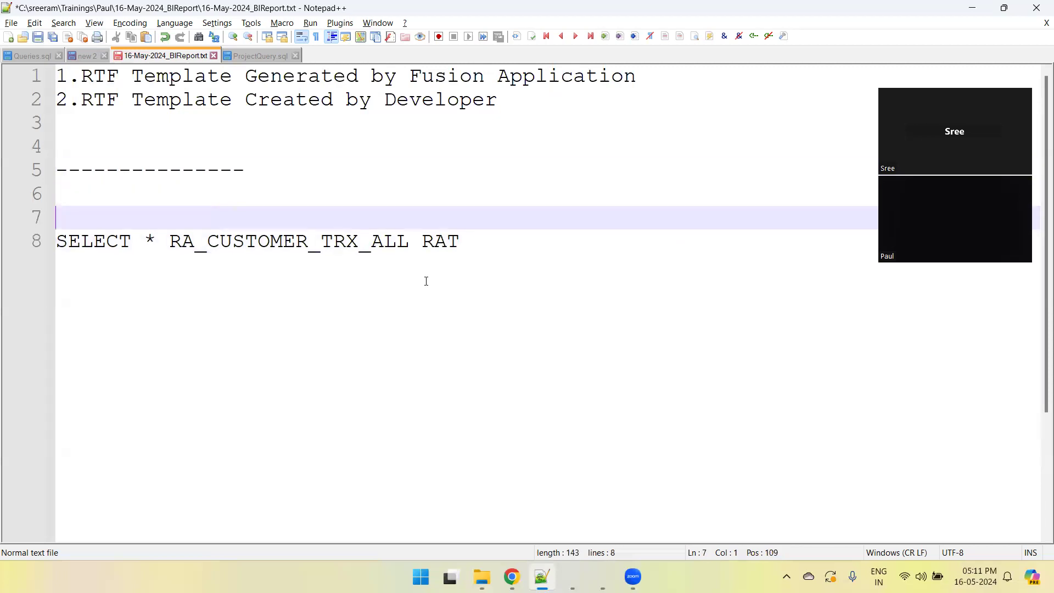
key("Up")
type("1.Creat")
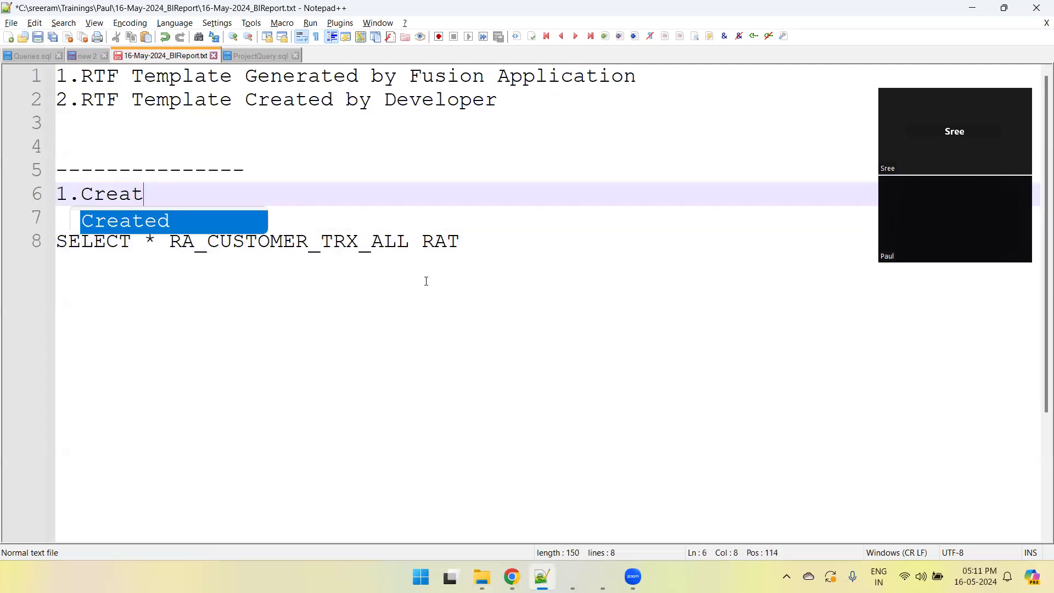
type("e an AR Invoic")
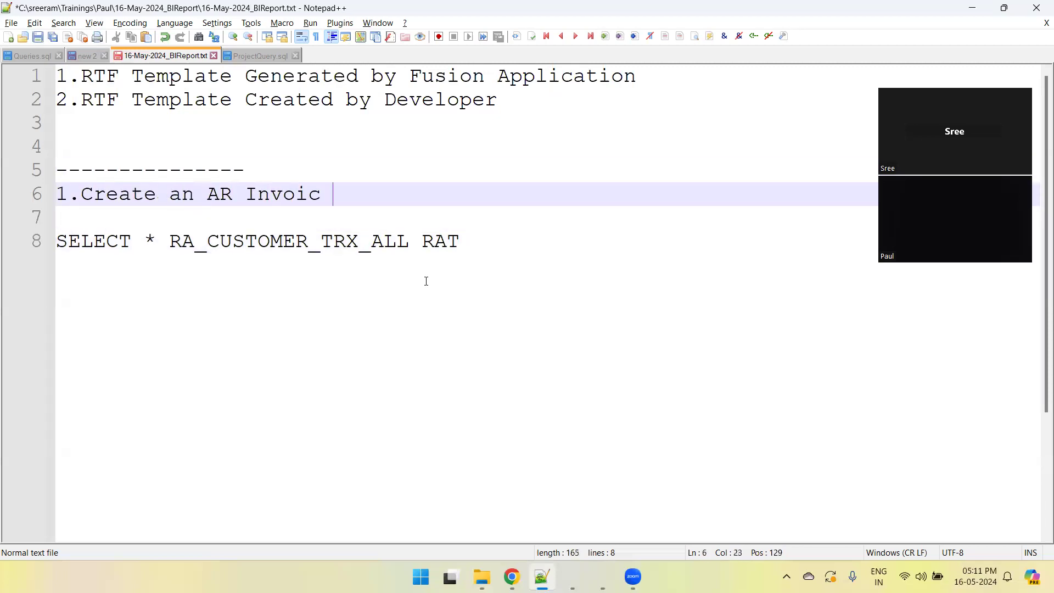
type("e Report --ba")
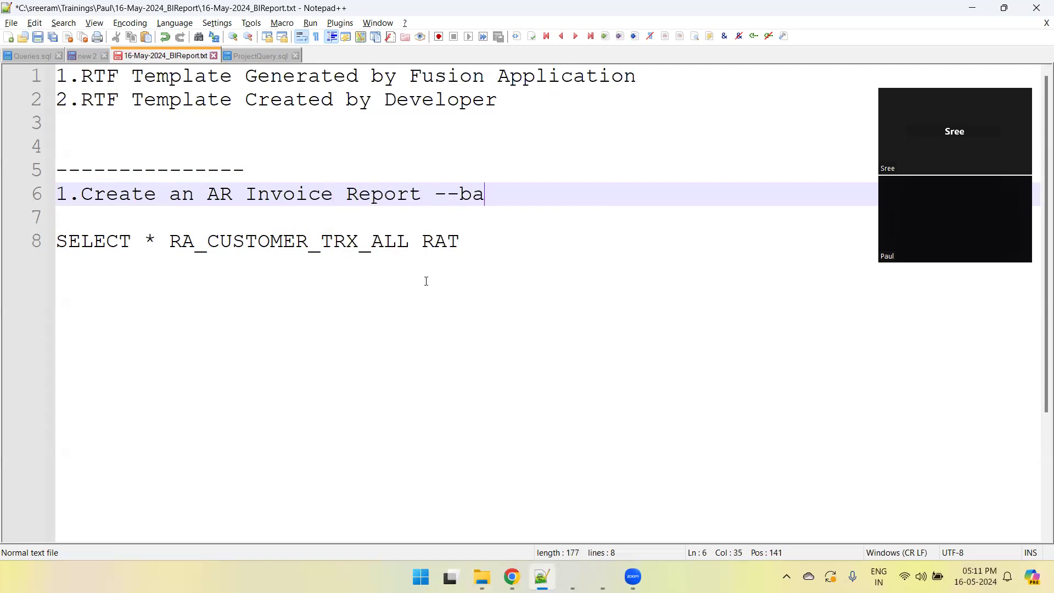
type("sed on the invoice")
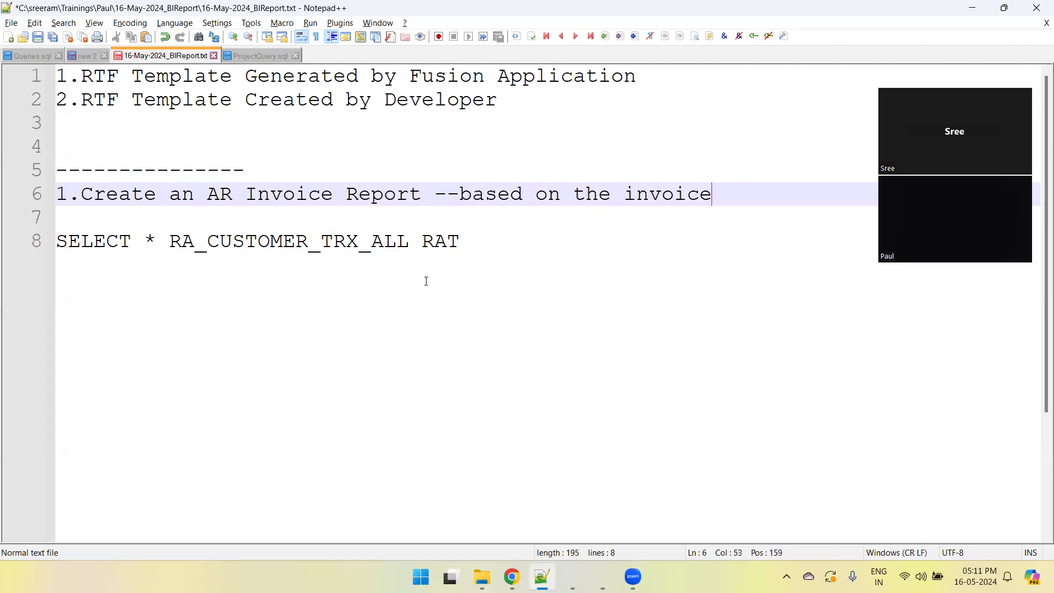
type(" num selected")
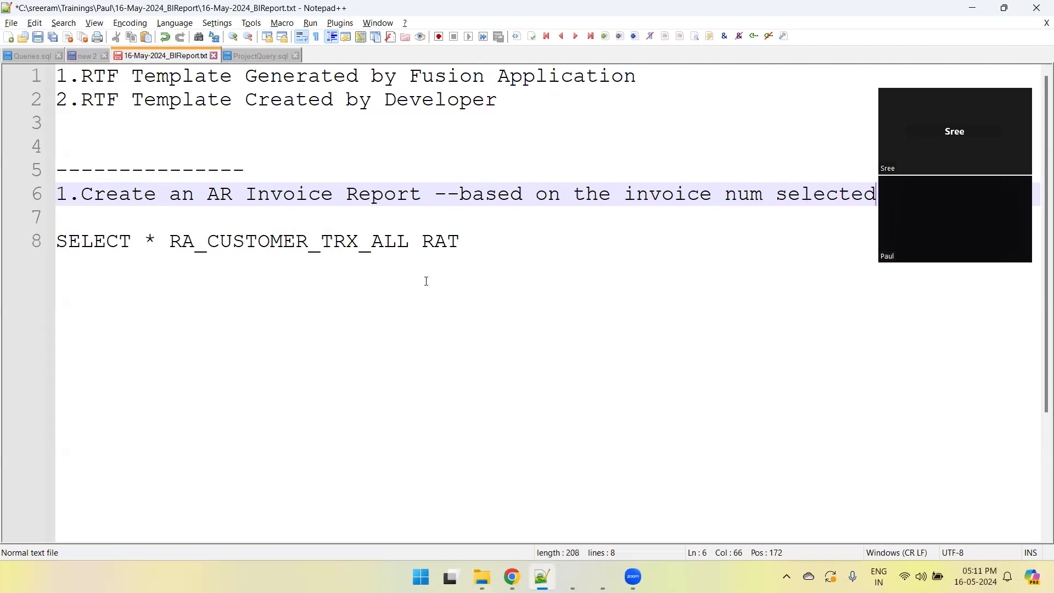
key("ctrl+s")
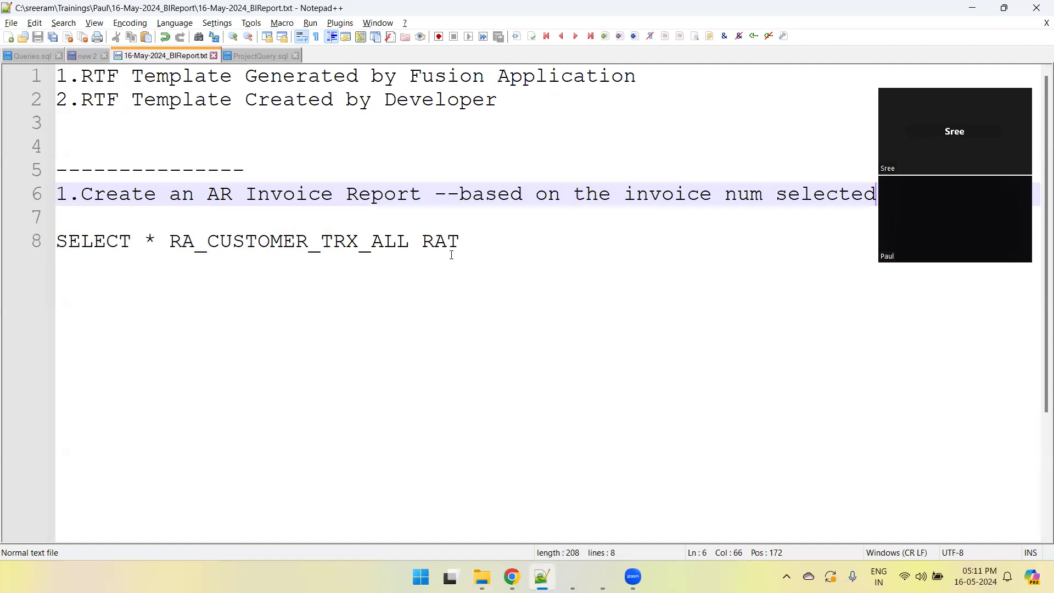
- Move the "--based on the invoice num selected" comment to its own line, add "--without parameters" above it, and save
left_click(438, 192)
key("Return")
key("Return")
key("Up")
type("--witou")
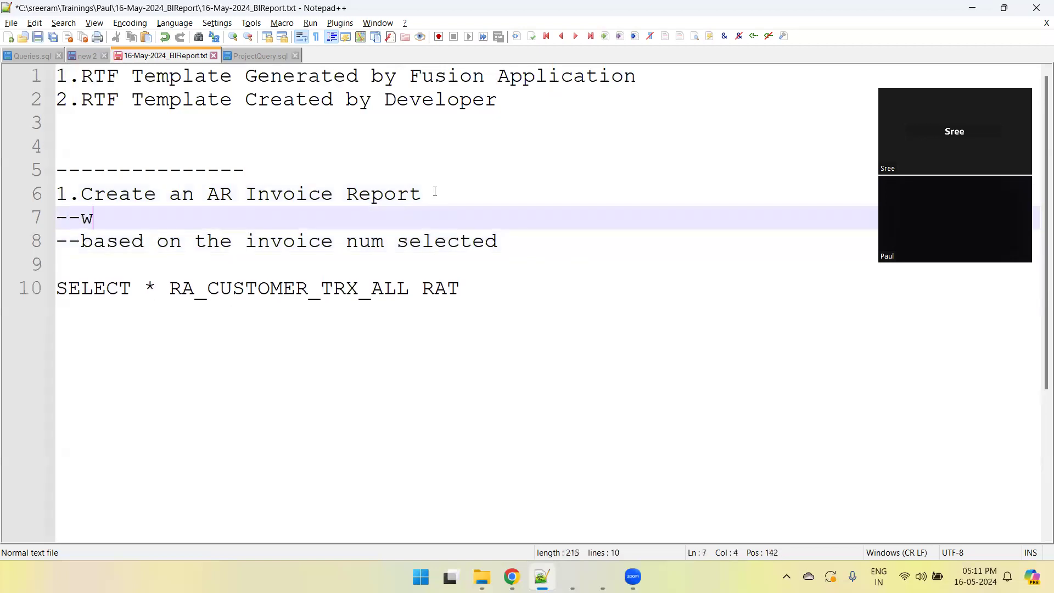
key("BackSpace")
key("BackSpace")
type("hout parameters")
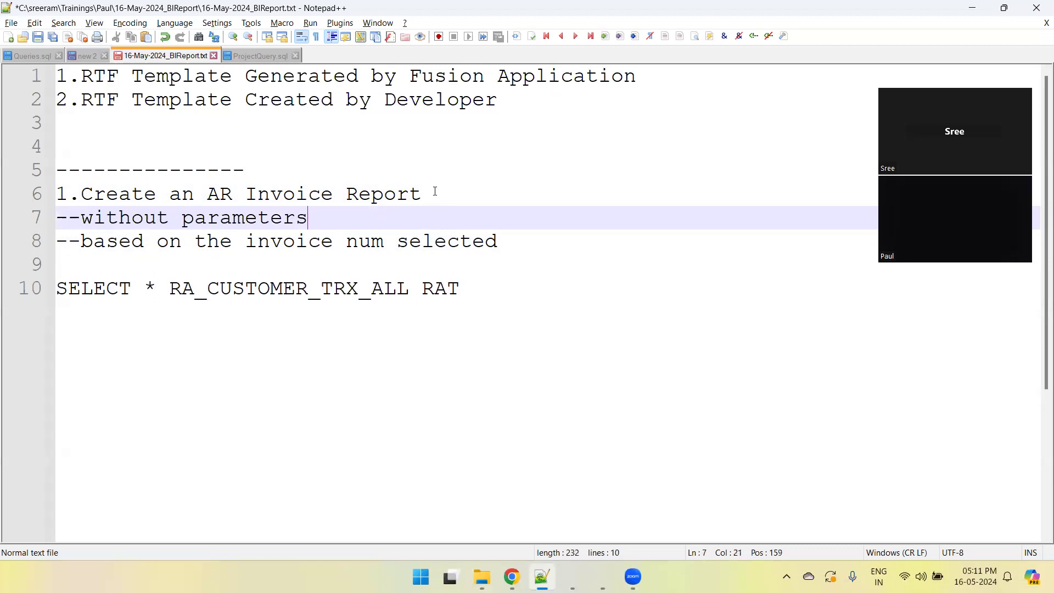
key("ctrl+s")
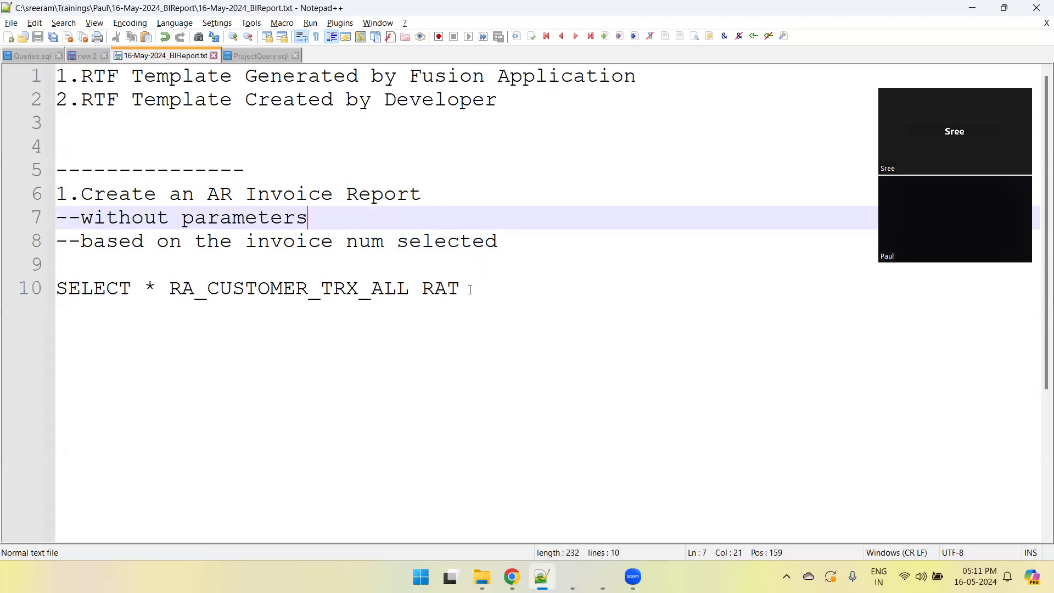
- Add the heading "steps:" below the SELECT line, with a blank line before and after it
left_click(488, 308)
key("Return")
key("Return")
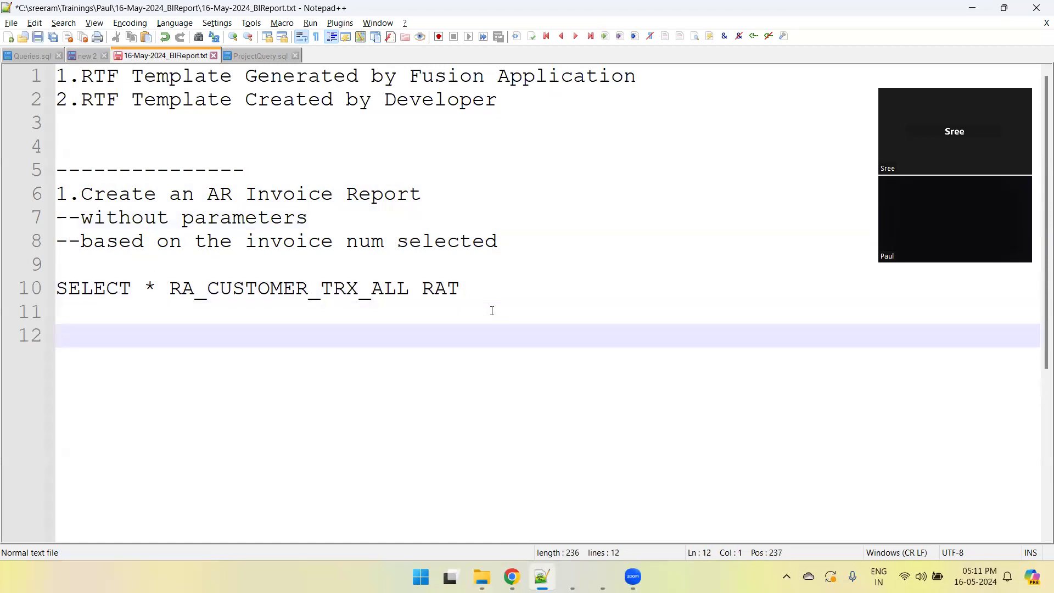
type("steps:")
key("Return")
key("Return")
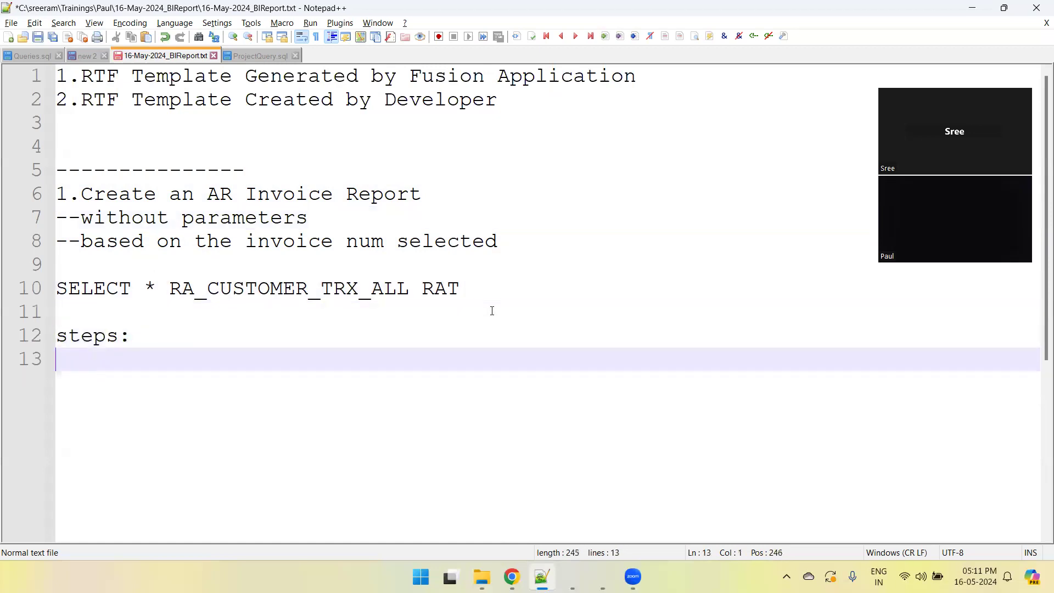
- Write the first two items under the steps heading: "1.Design the query" and "2.We have to create DataModel"
type("1.Design the q")
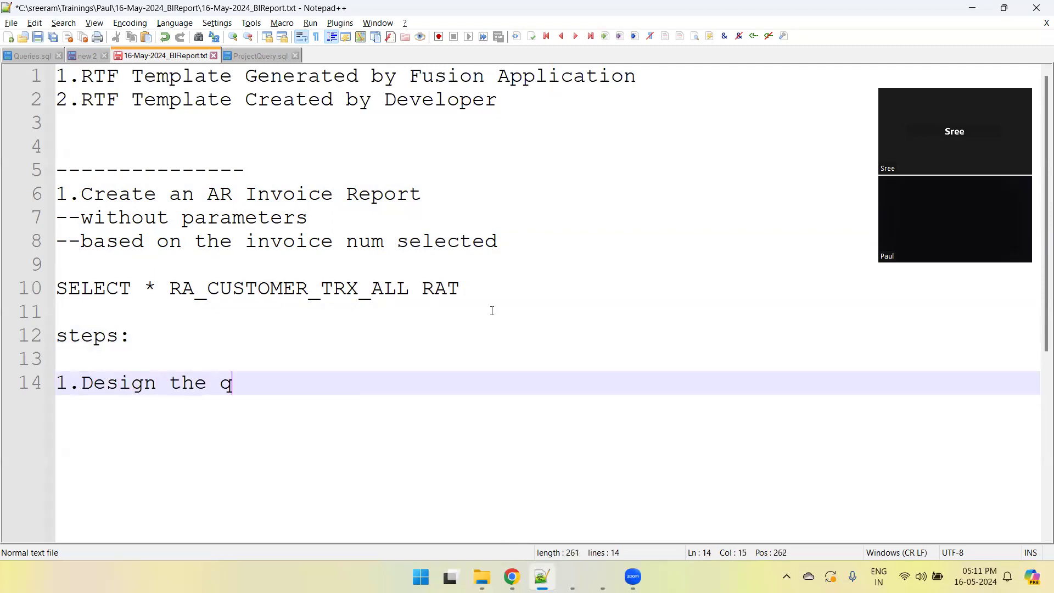
type("uery")
key("Return")
type("2.")
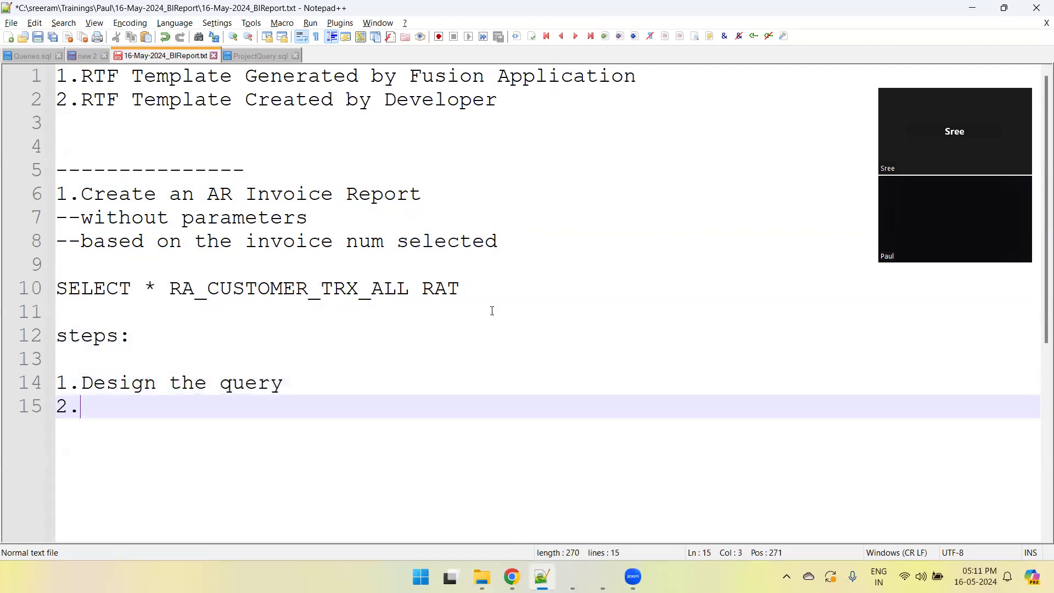
type("We have t")
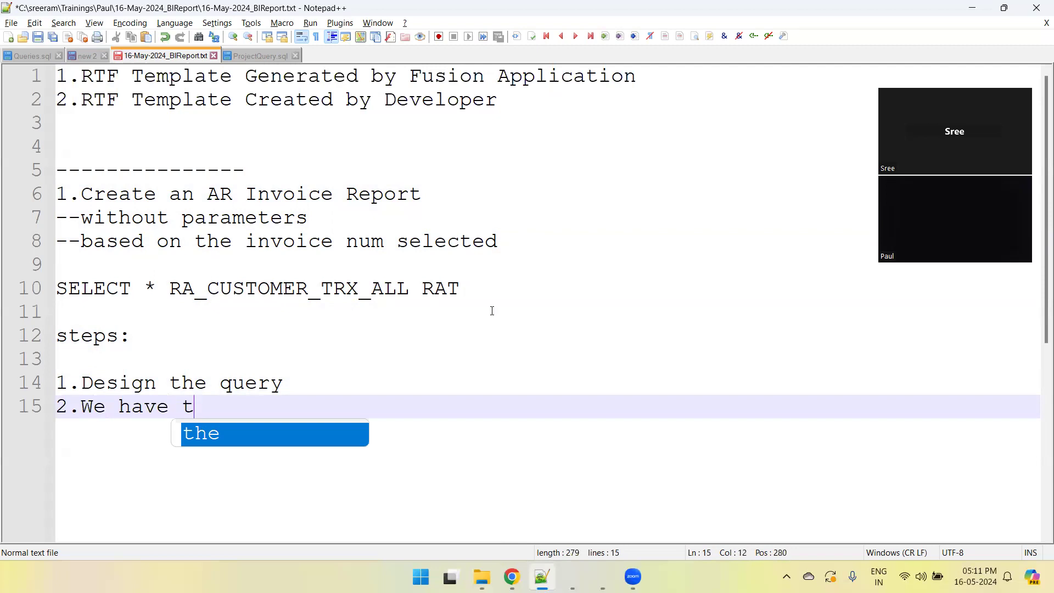
type("o create DataM")
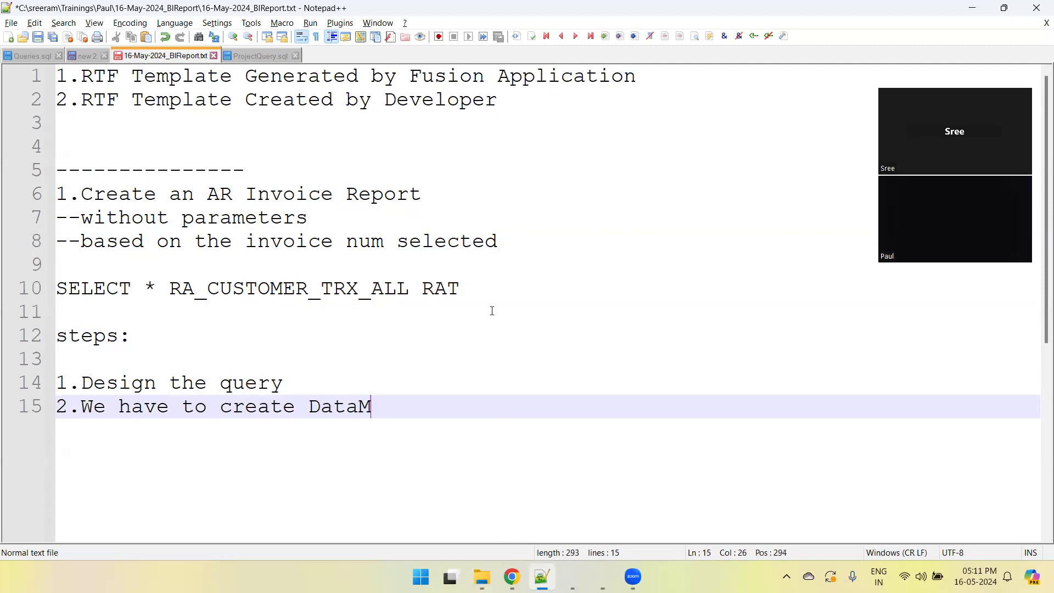
type("odel")
key("Return")
- Add the item "3.We have to create report --attach the template" to the steps list
type("3.")
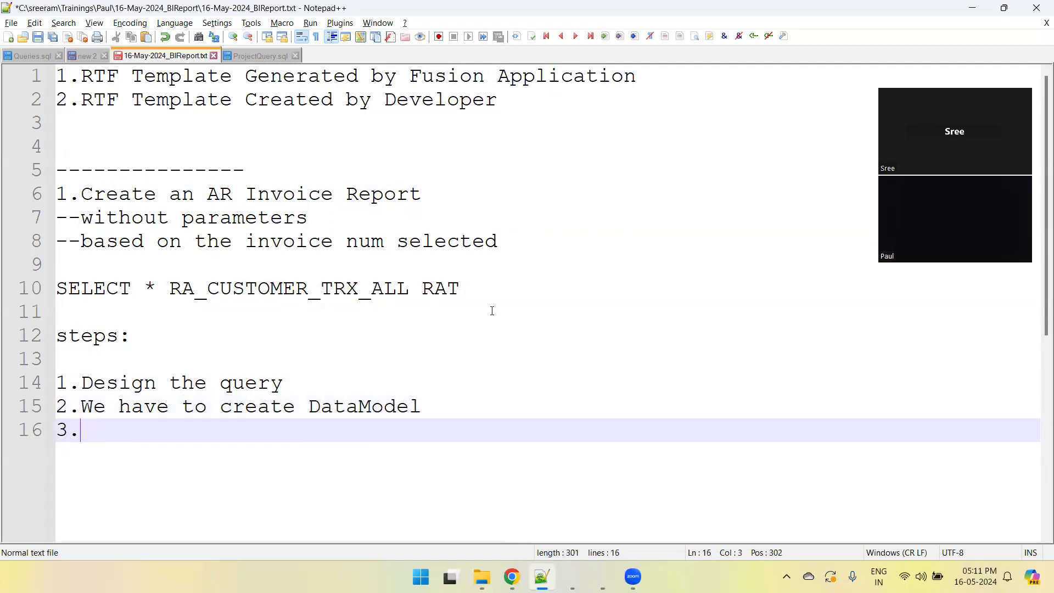
type("We have to ")
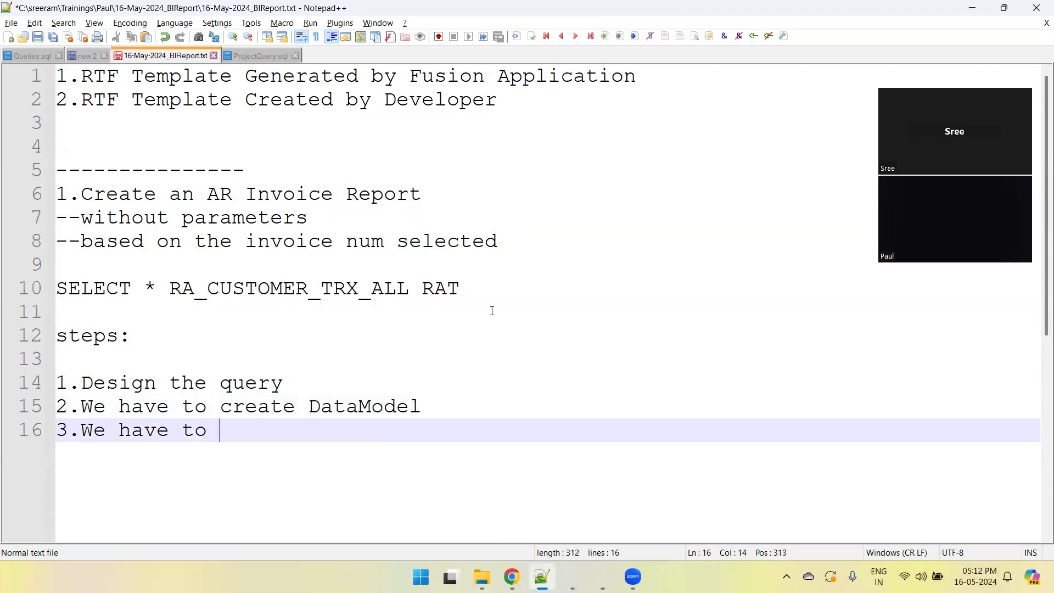
type("create report --")
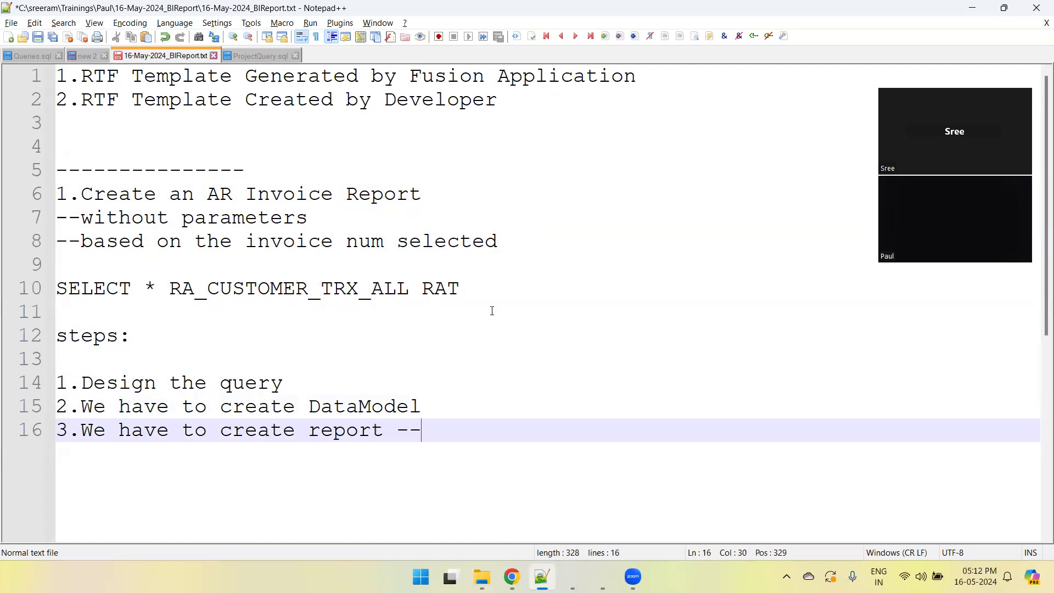
type("attach the template")
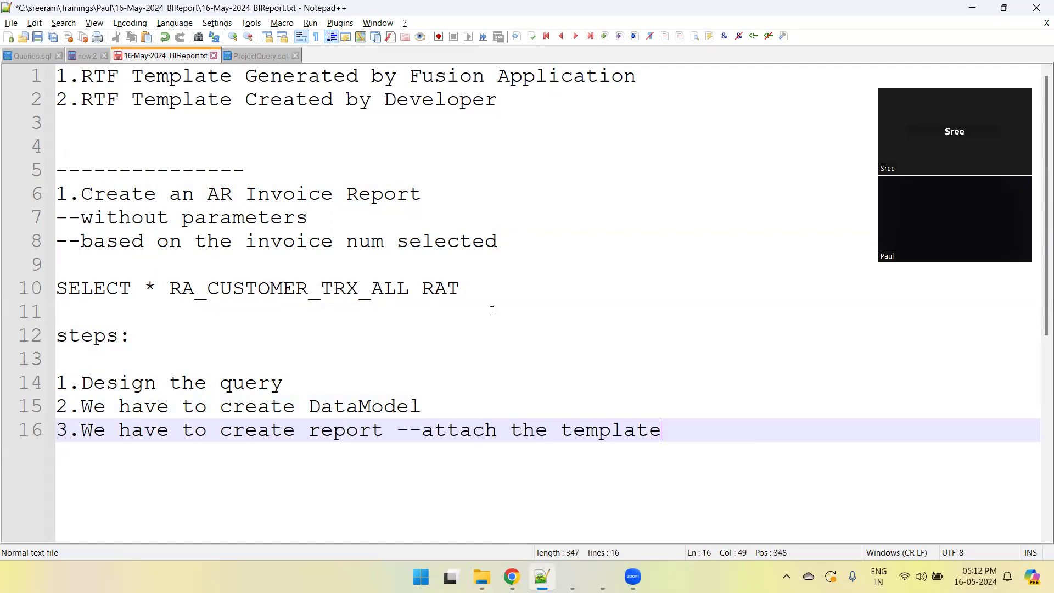
- Insert "3.We have to create template based on the sample data -which we get fromstep 2" above the create-report item and save
key("Home")
key("Return")
key("Up")
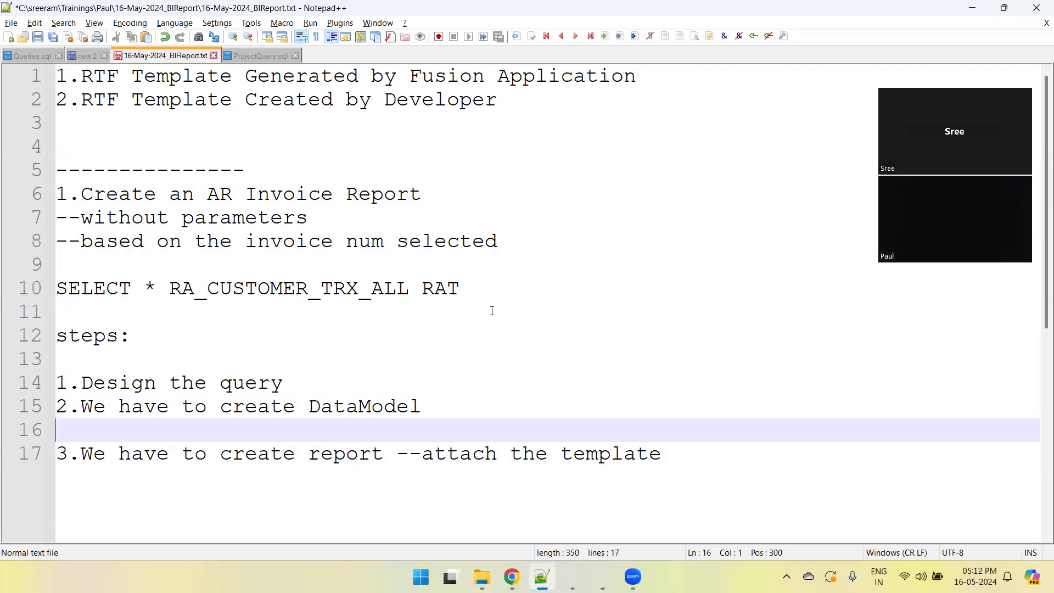
type("3.We have to creat")
key("BackSpace")
type("e template based on the sample data -")
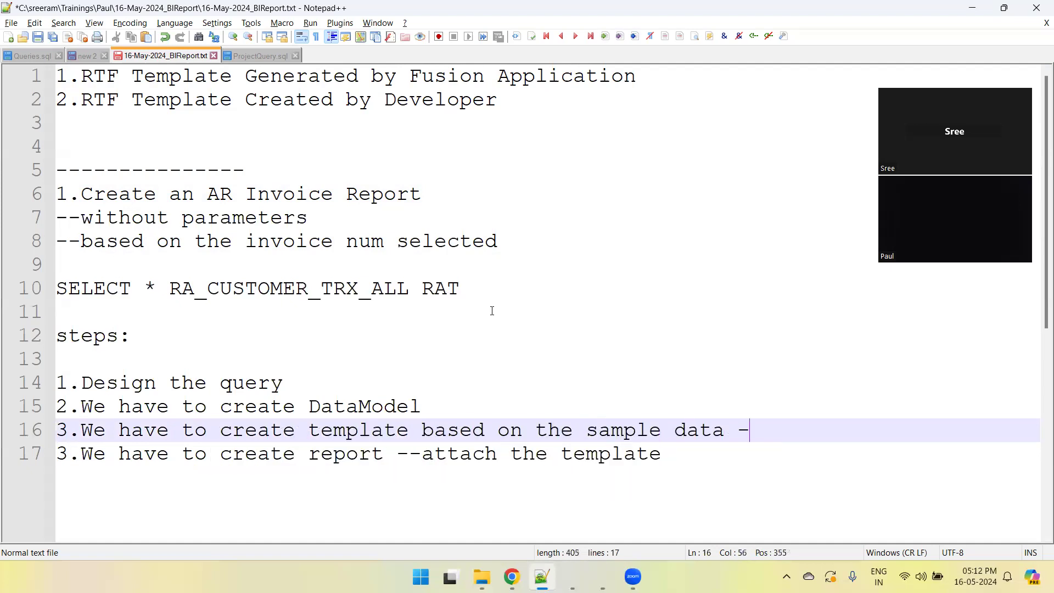
type("which we get")
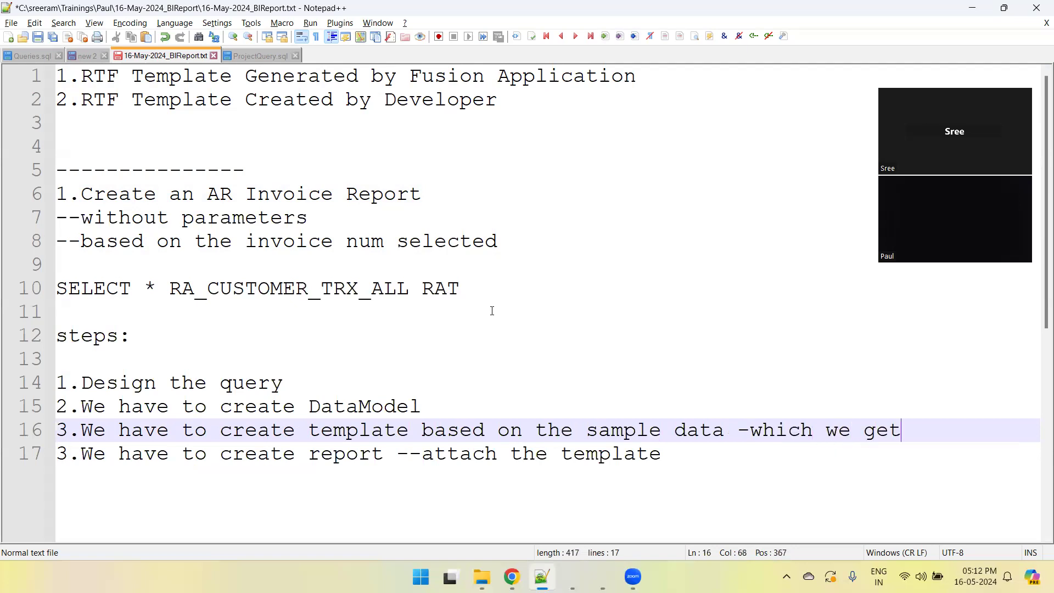
type(" fromstep 2")
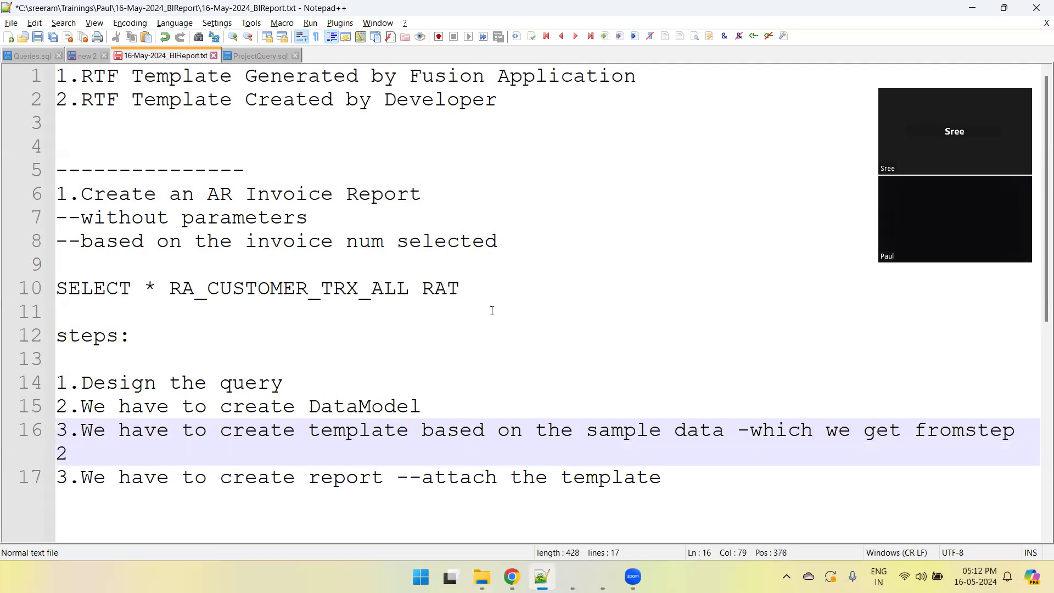
scroll(492, 311, "down", 3)
key("ctrl+s")
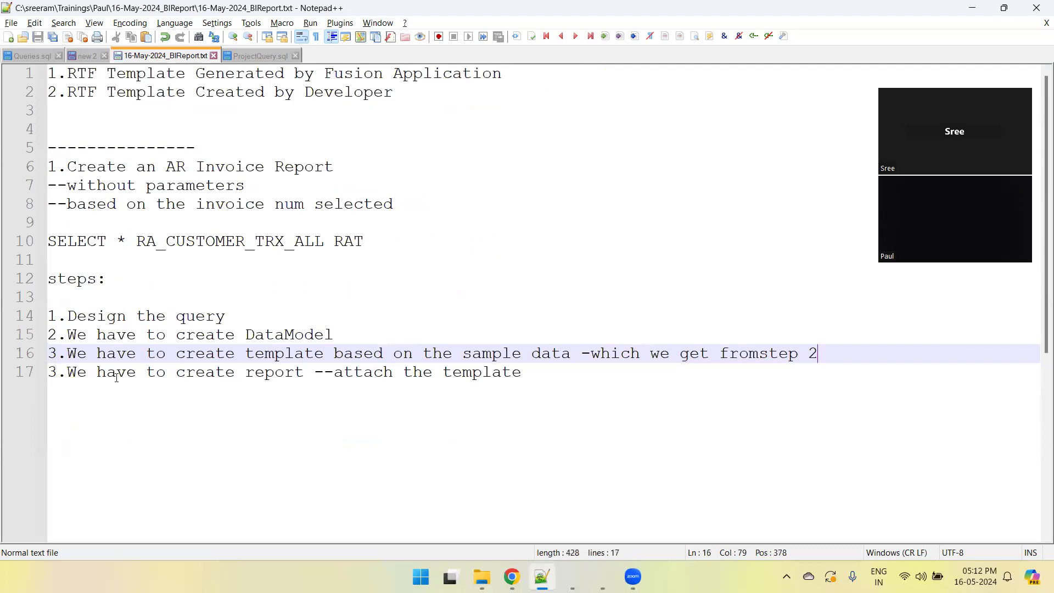
- Renumber the "We have to create report" item as 4 and save the notes
left_click(60, 370)
key("BackSpace")
type("4")
key("ctrl+s")
- Add "5.Finally --test the report" as the last item of the steps list and save
left_click(560, 382)
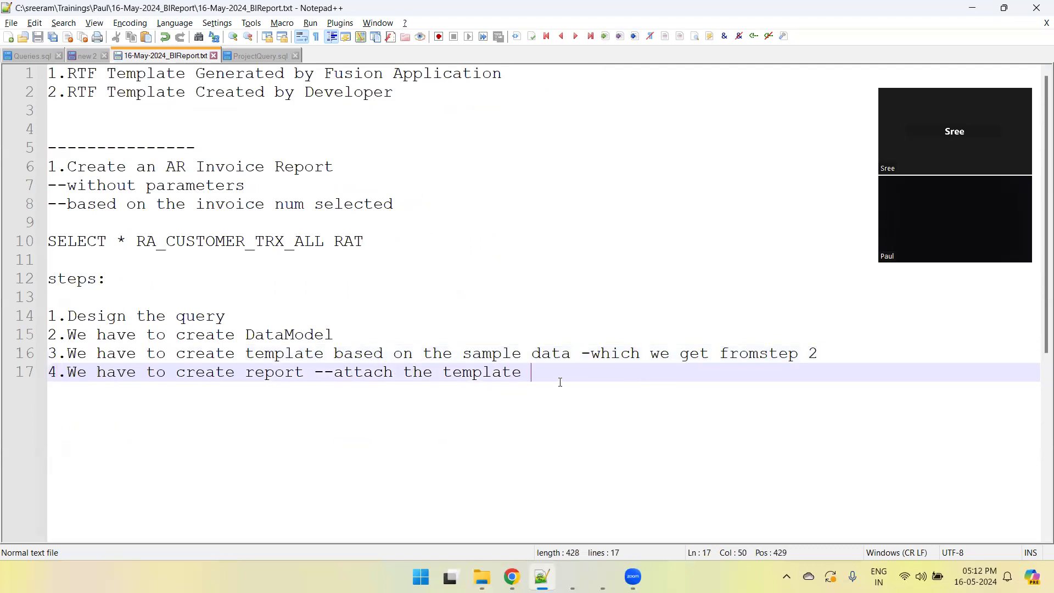
key("Return")
type("5.Finaly")
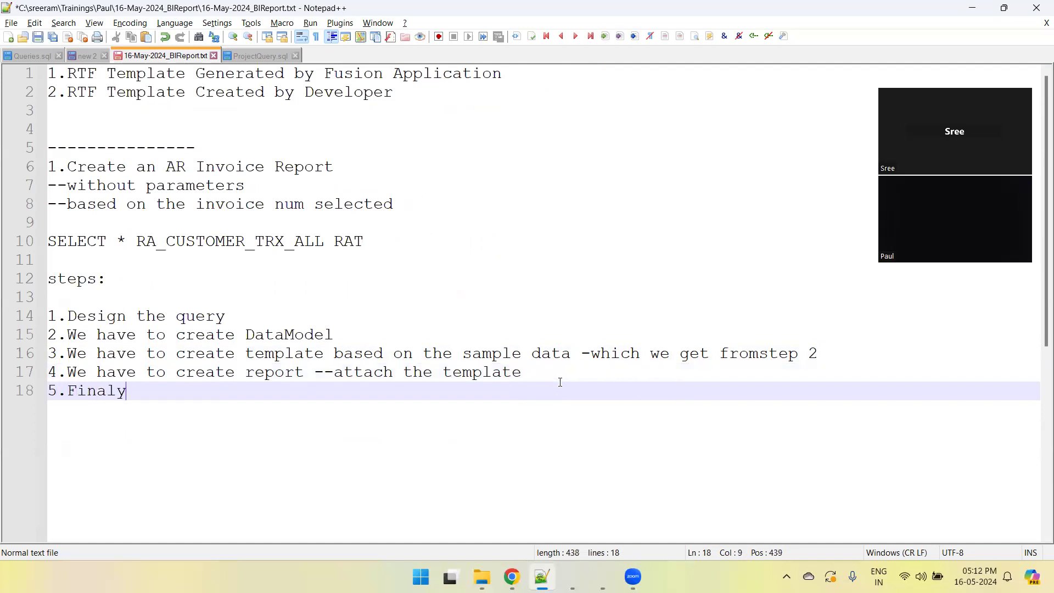
key("BackSpace")
type("ly --test the report")
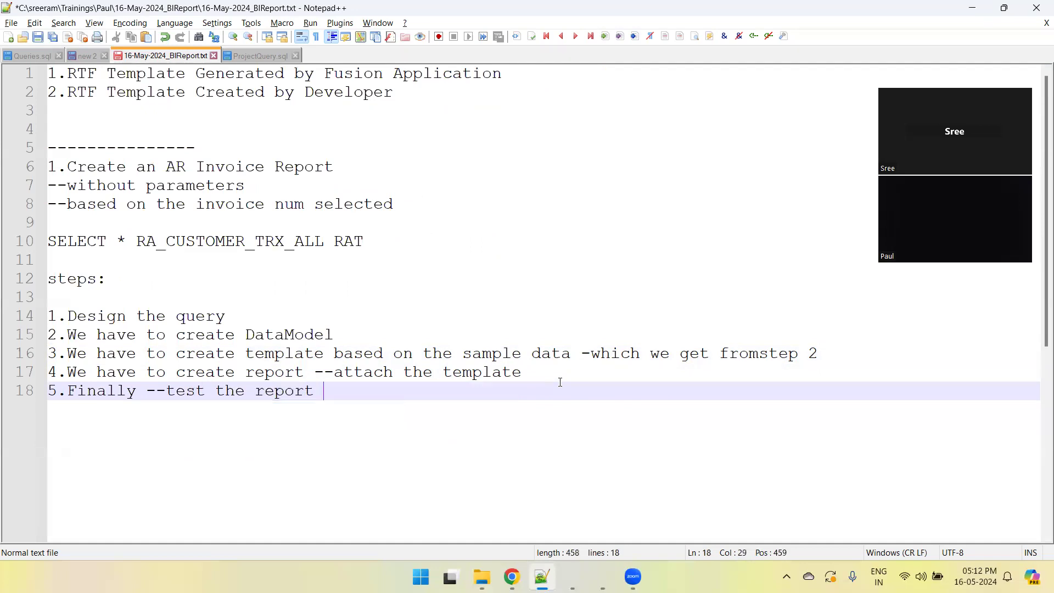
key("ctrl+s")
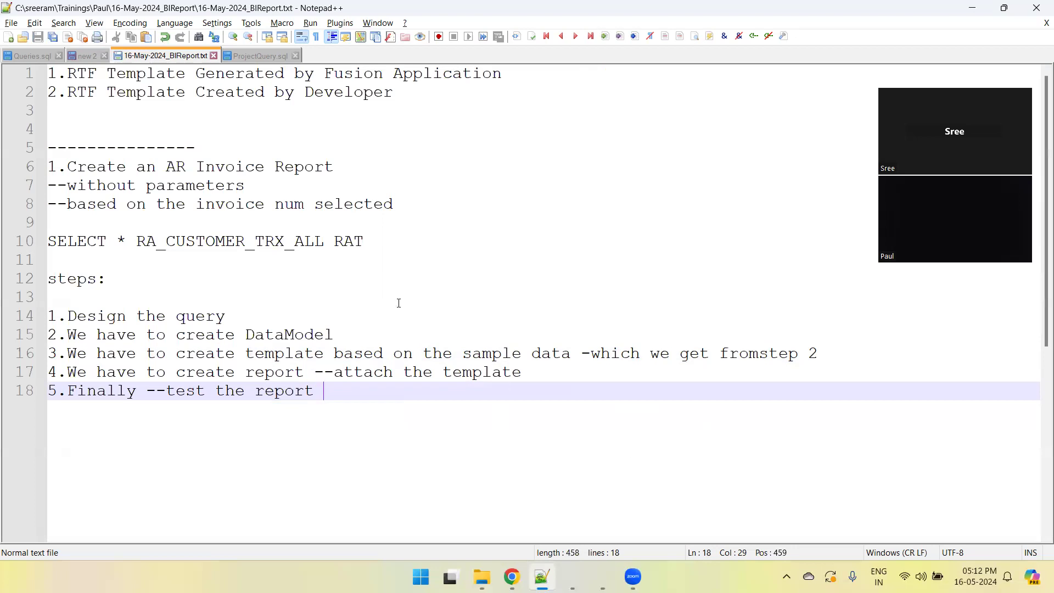
- Copy the line "SELECT * RA_CUSTOMER_TRX_ALL RAT" from the notes
left_click_drag(364, 243, 18, 242)
key("ctrl+c")
left_click(276, 322)
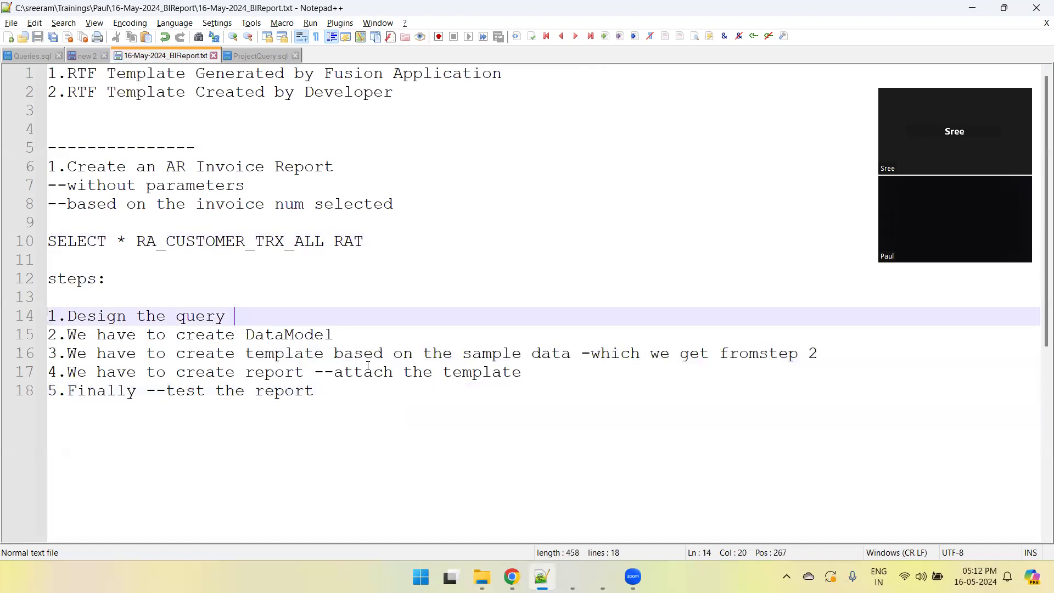
- Switch to Oracle Analytics Publisher in Chrome, leave the open data model without saving, and create a new data model
left_click(511, 577)
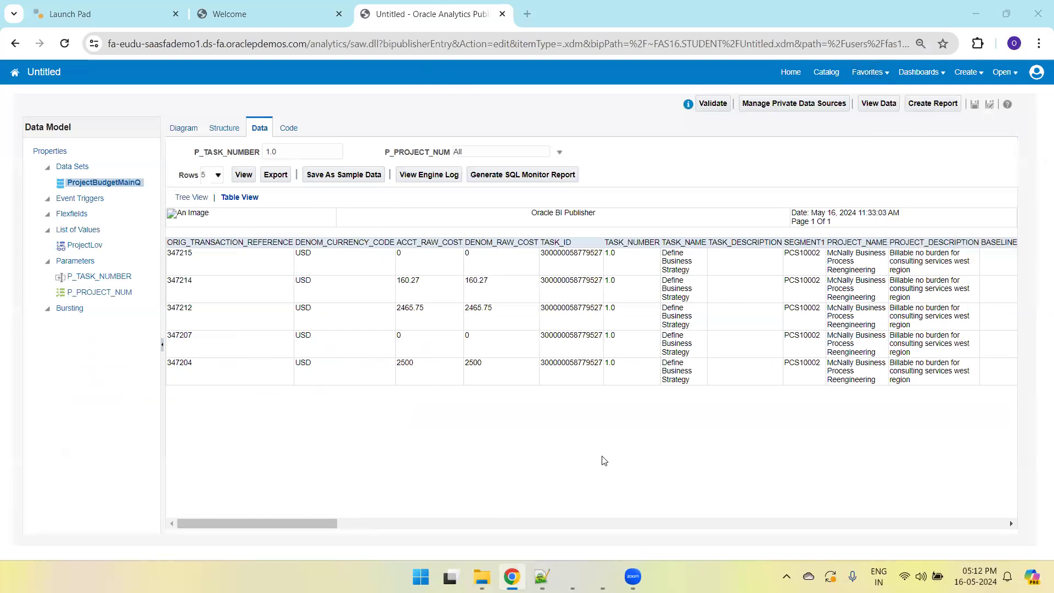
left_click(791, 72)
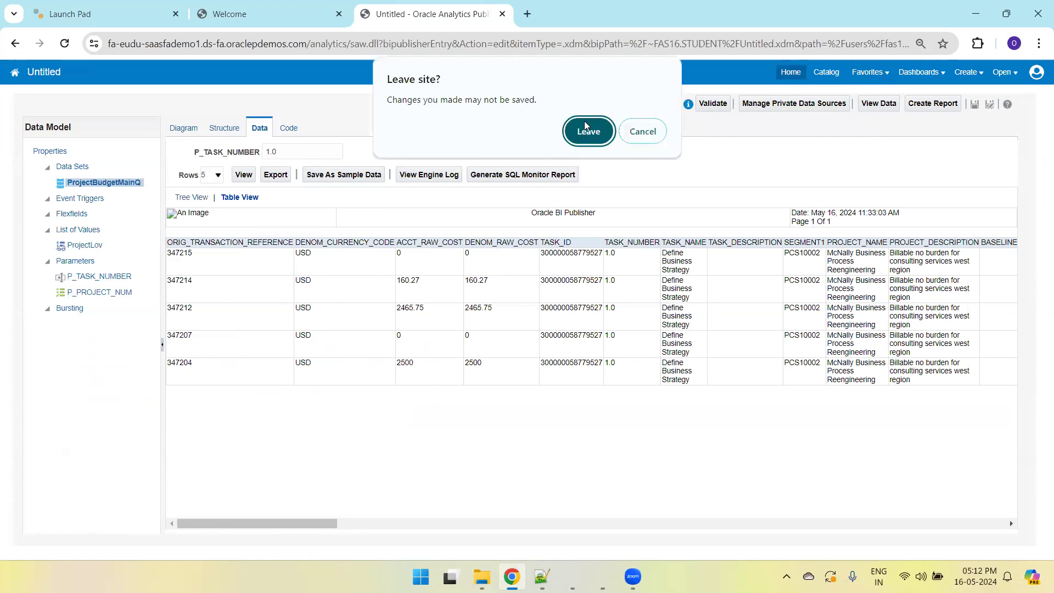
left_click(588, 130)
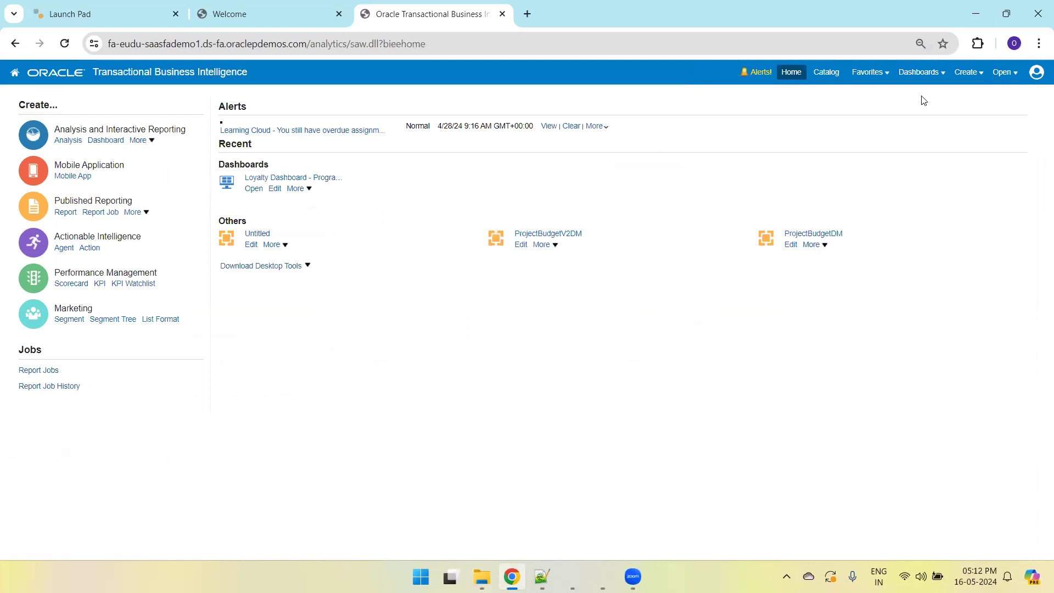
left_click(982, 80)
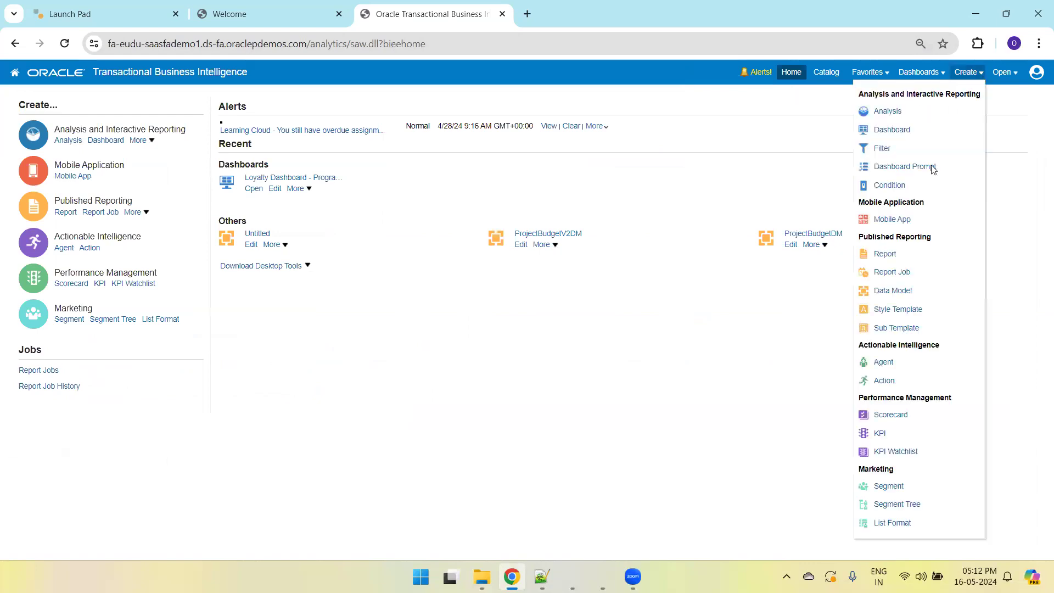
left_click(895, 290)
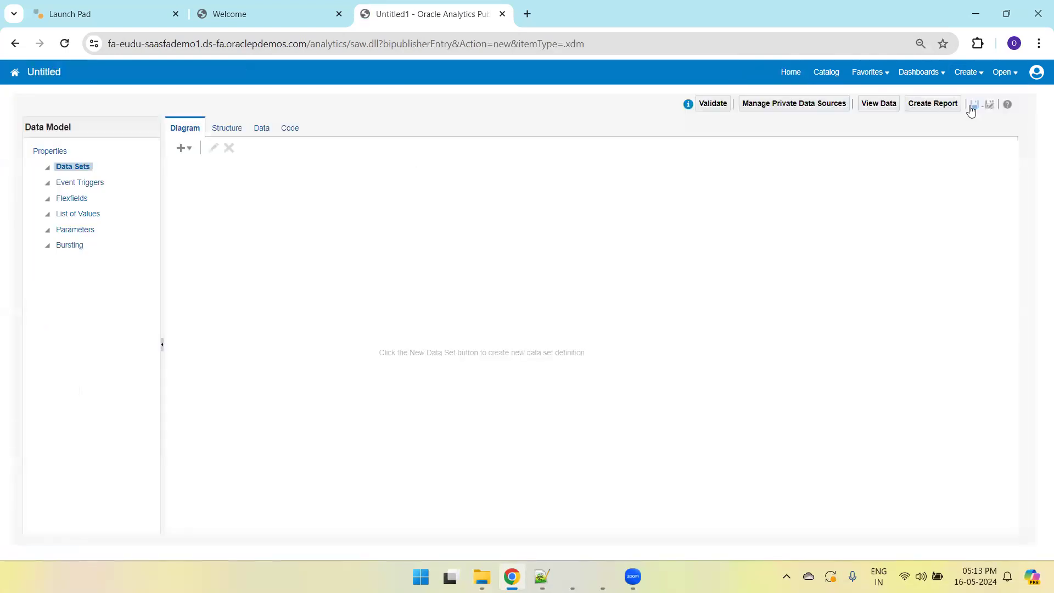
- Save the new data model in My Folders as ARInvoiceDetailsDM
left_click(973, 108)
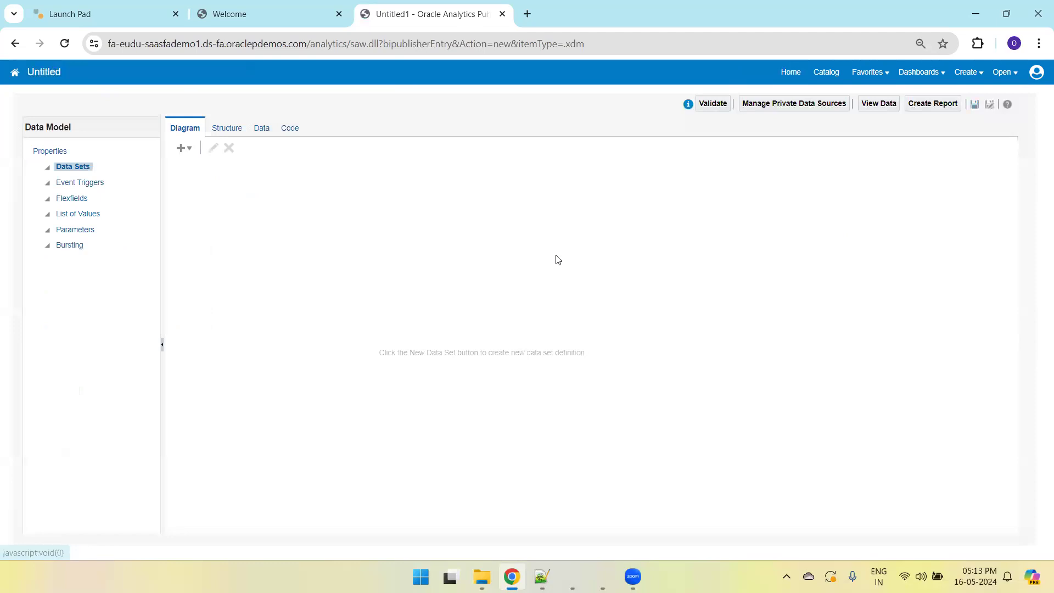
type("ARInvoiceDetailsDM")
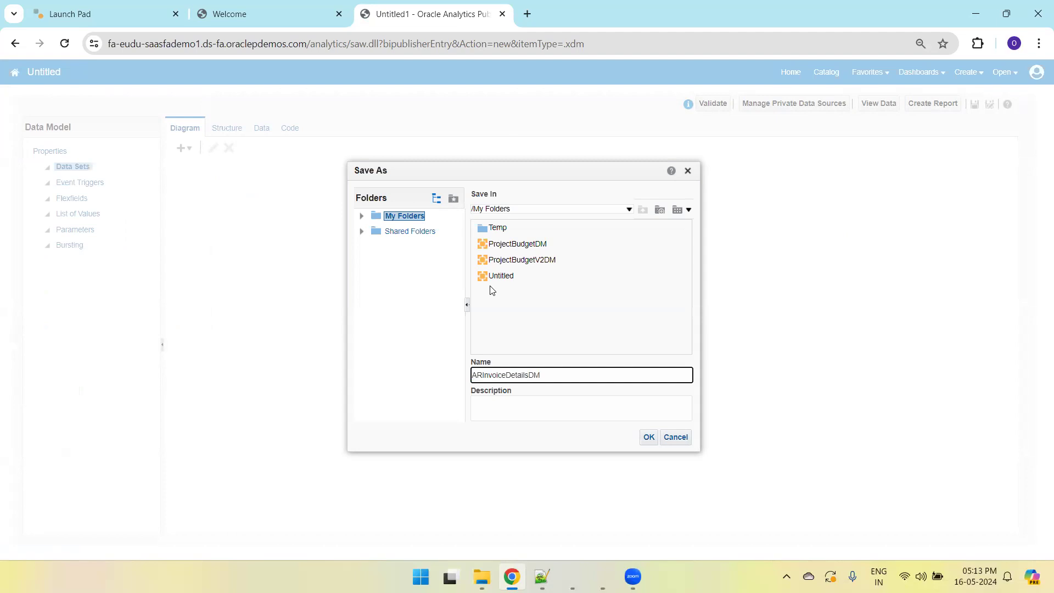
left_click(649, 437)
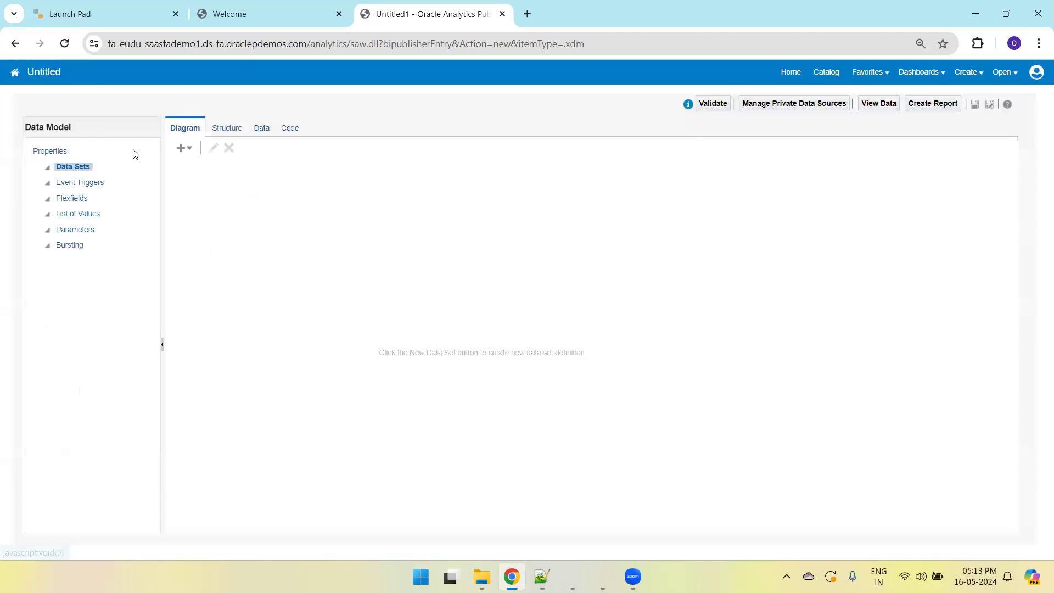
- Start a new SQL Query data set named ARInvoiceDetlsQ with ApplicationDB_FSCM as the data source
left_click(183, 147)
left_click(206, 162)
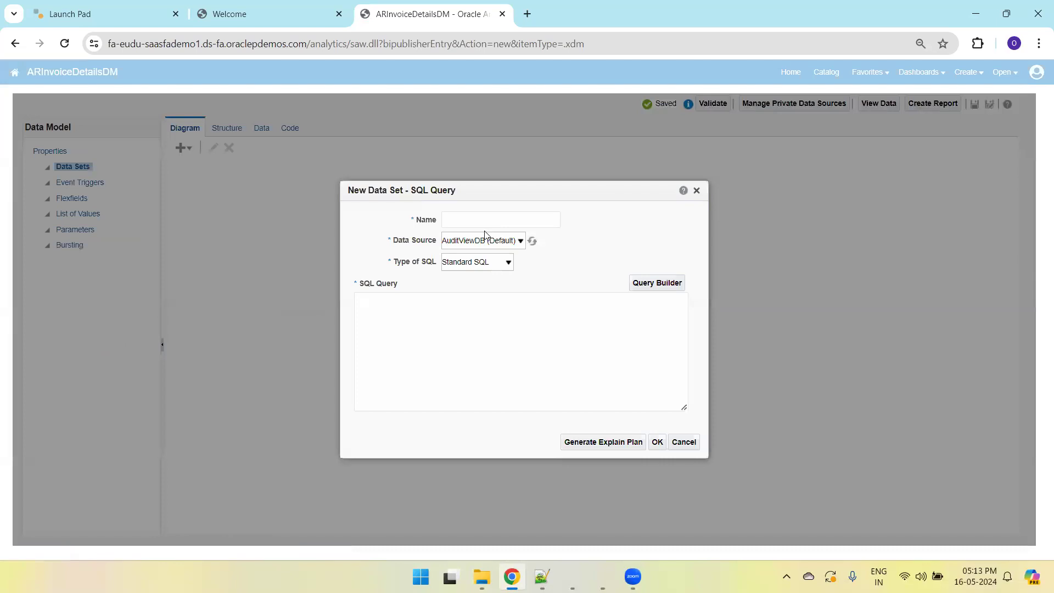
left_click(475, 222)
type("ARInvoiceDetlsQ")
key("Tab")
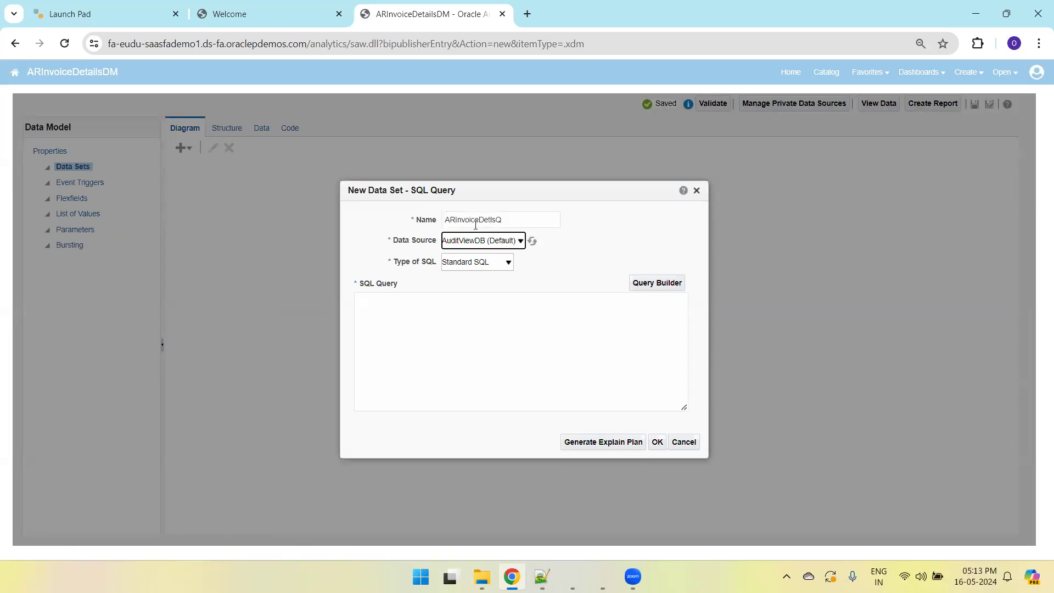
left_click(502, 244)
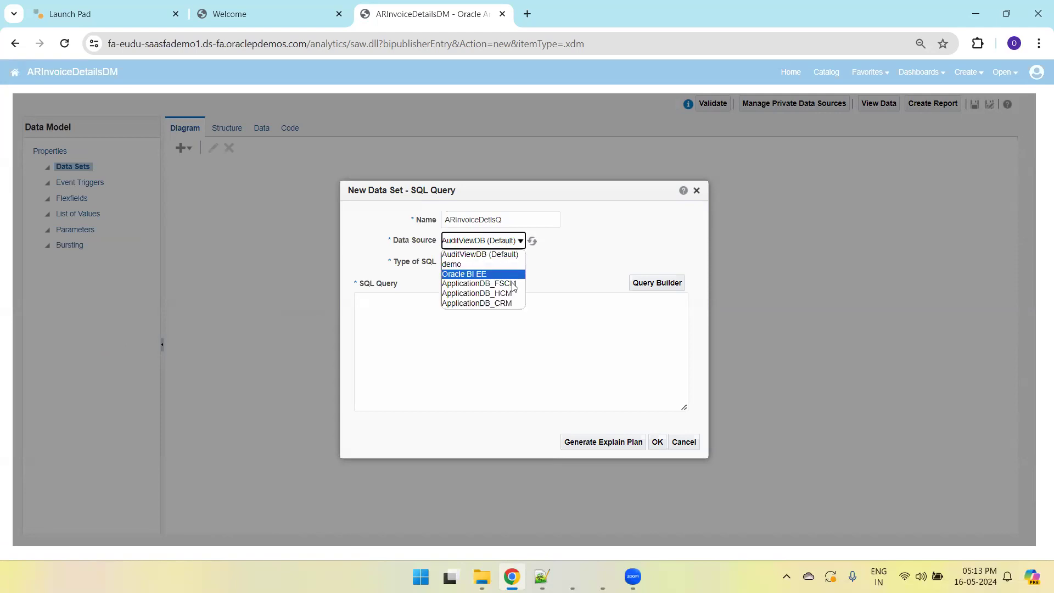
left_click(483, 273)
- Paste the copied query, insert FROM after the asterisk, put RA_CUSTOMER_TRX_ALL RAT on its own line, and create the data set
left_click(483, 331)
key("ctrl+v")
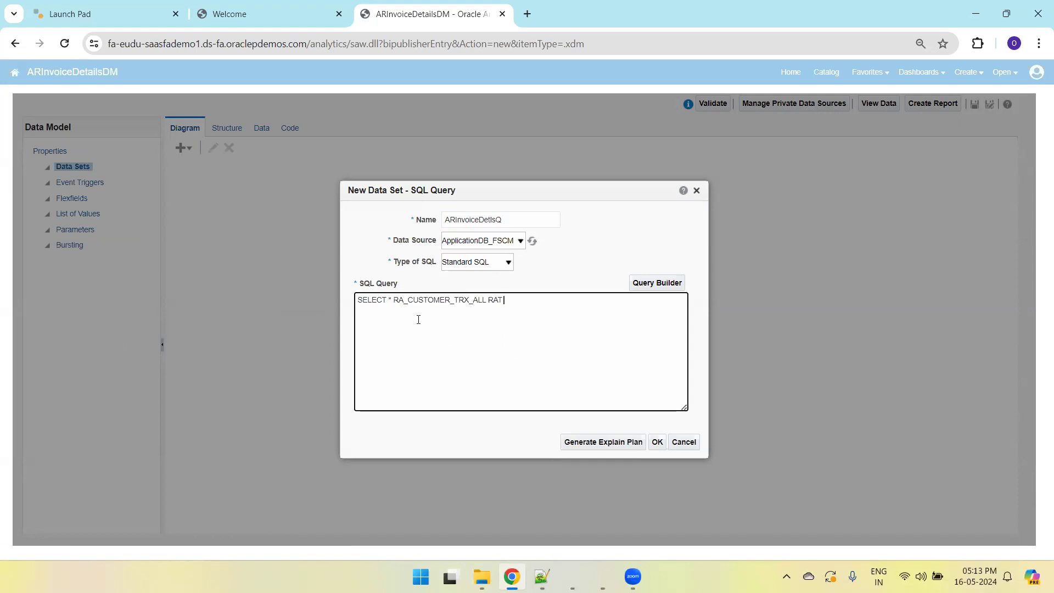
type("FROM")
key("ctrl+z")
type("FROM")
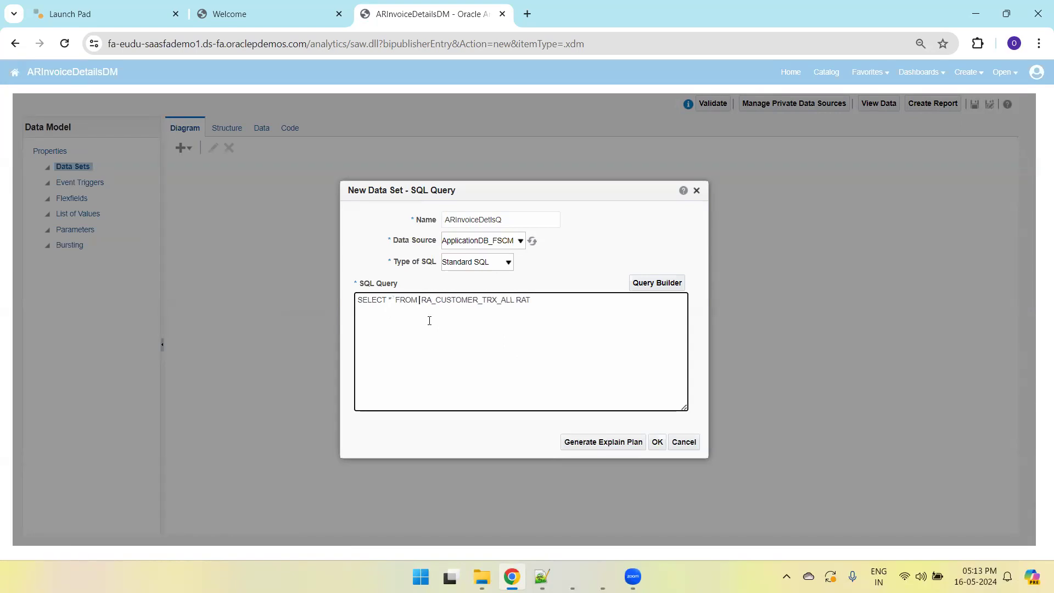
key("Return")
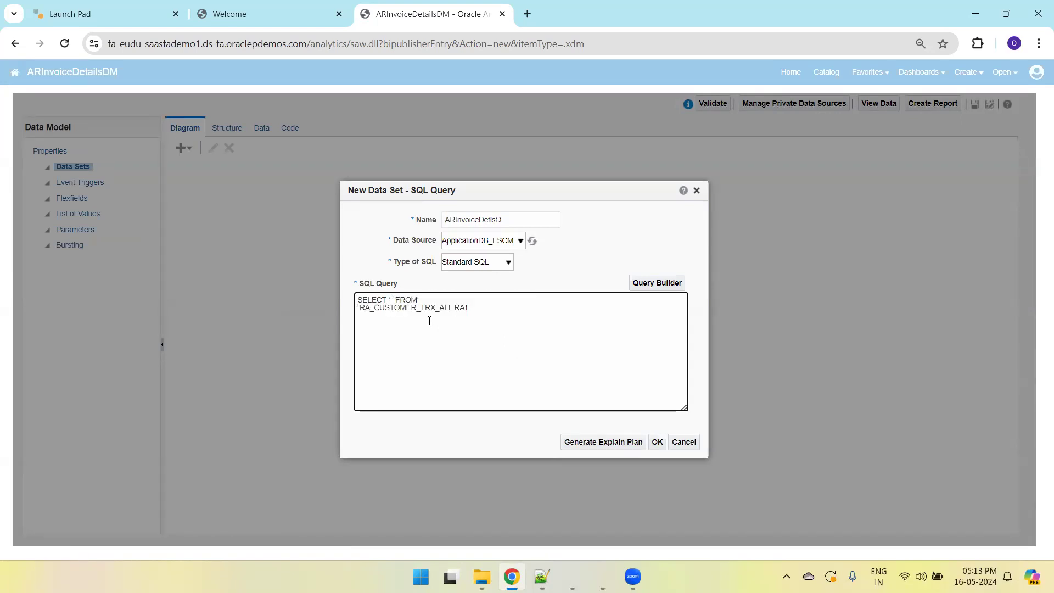
left_click(657, 442)
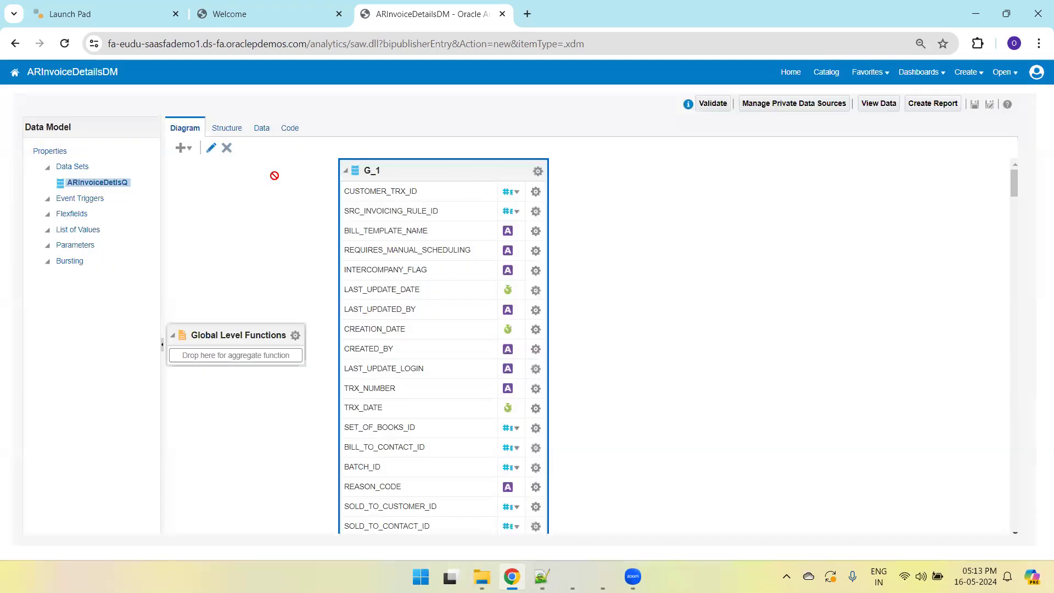
- Check the ARInvoiceDetlsQ query in the data set editor, close it, and save the data model
left_click(211, 148)
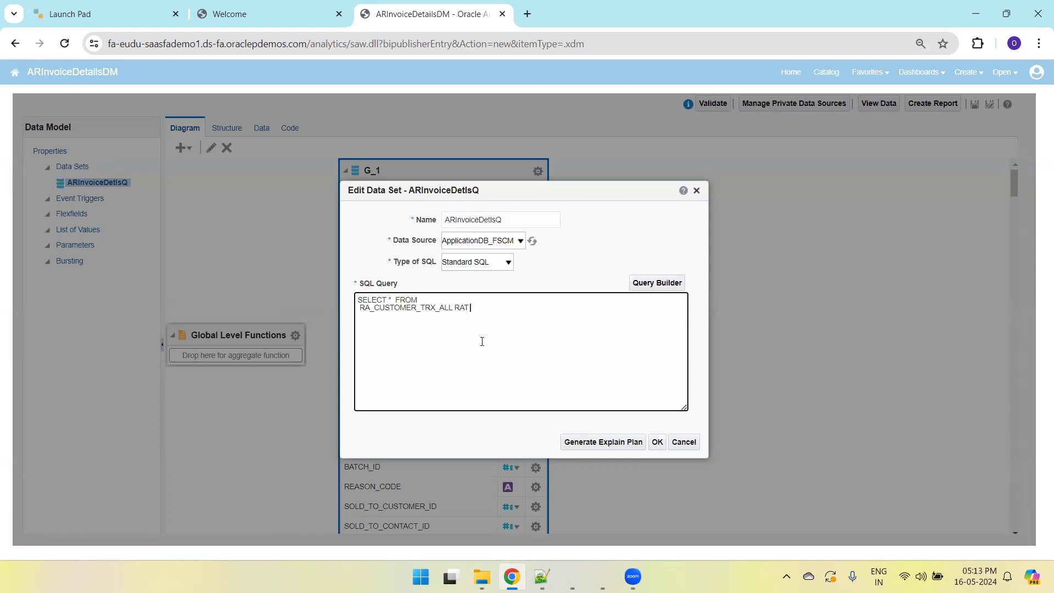
left_click(658, 443)
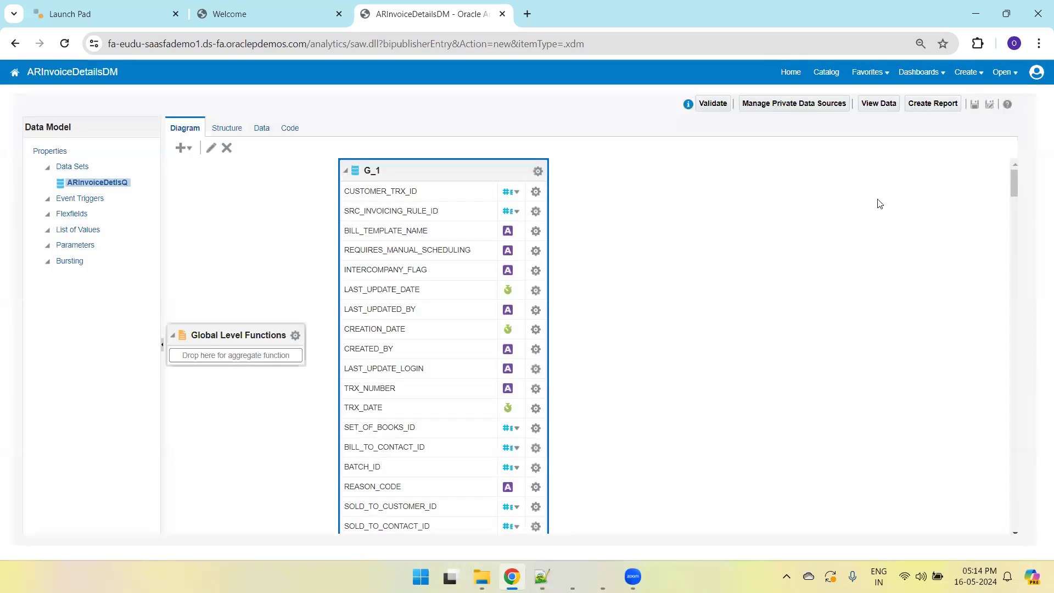
left_click(976, 106)
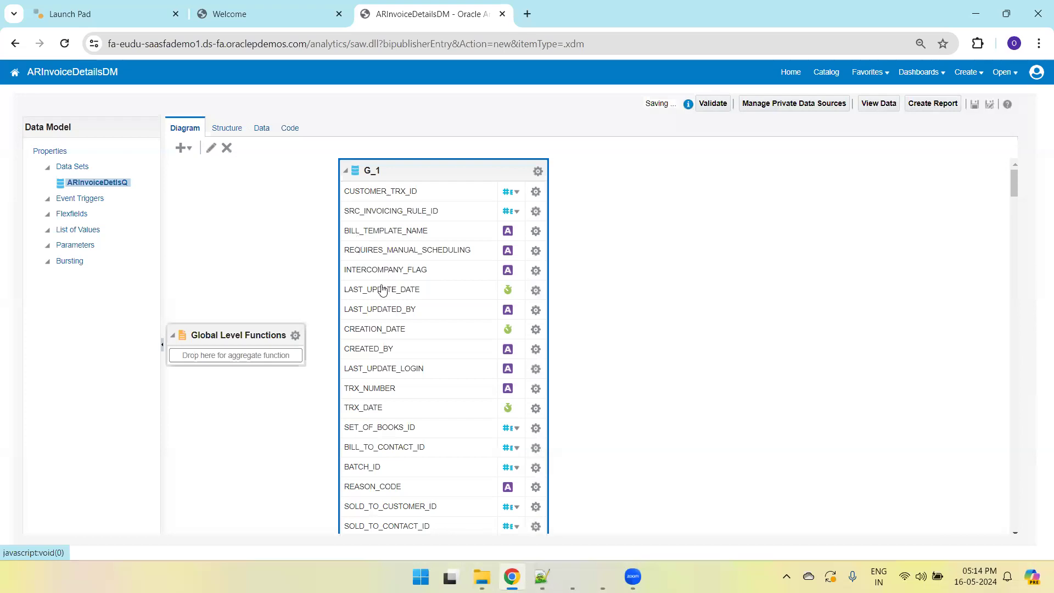
left_click(437, 175)
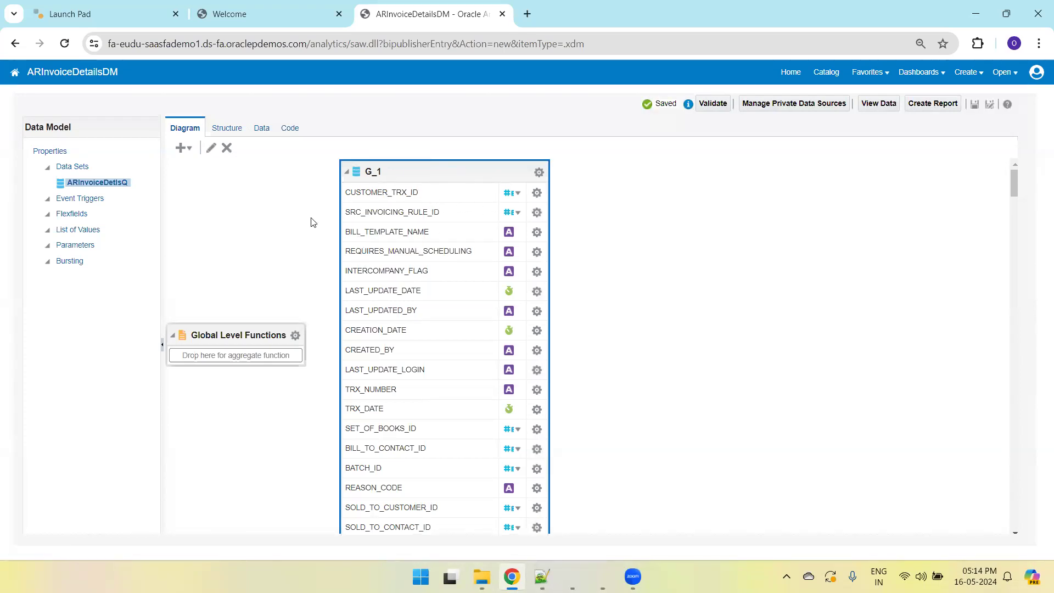
- Reopen the ARInvoiceDetlsQ data set and replace the asterisk in its query with blank lines between SELECT and FROM
left_click(211, 149)
key("BackSpace")
key("Return")
key("Return")
key("Return")
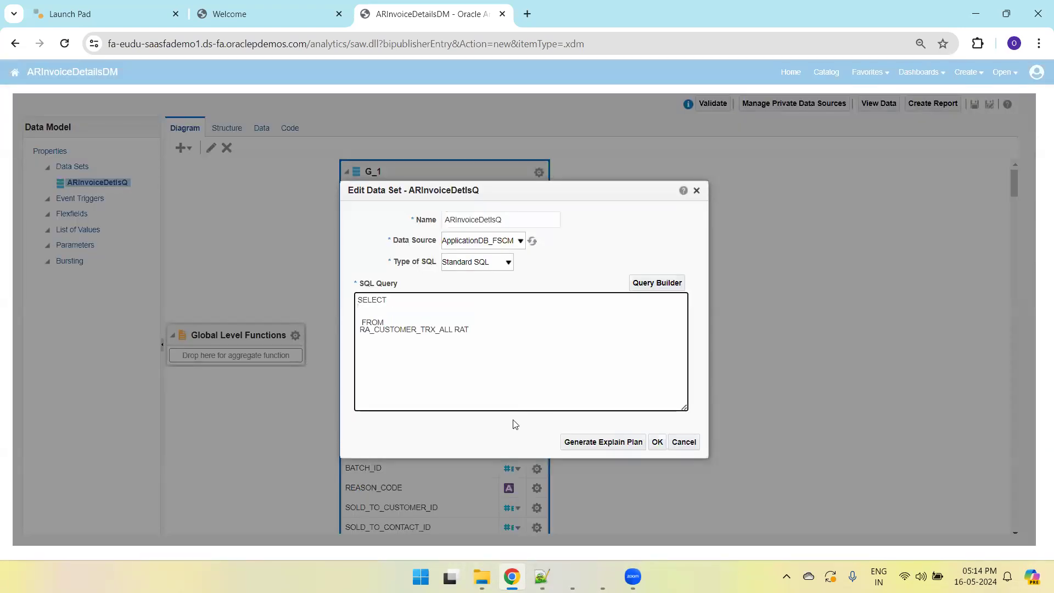
- Add the columns "rat.customer_trx_id," and "rat.trx_number," to the SELECT list, separated by a blank line
type("rat.customer_trx_id,")
key("Return")
key("Return")
type("rat.tex_number,")
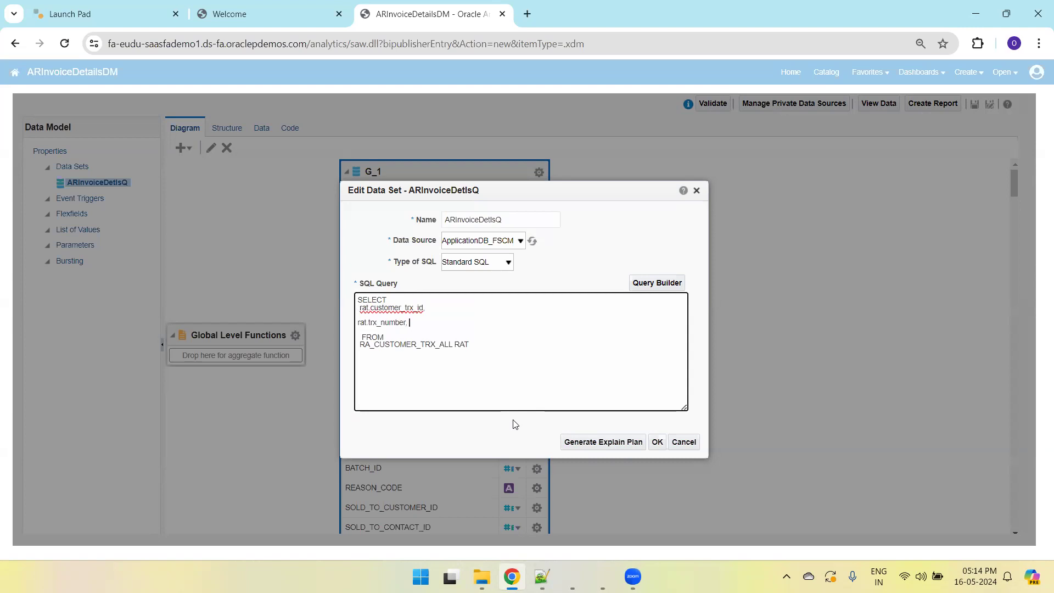
key("Return")
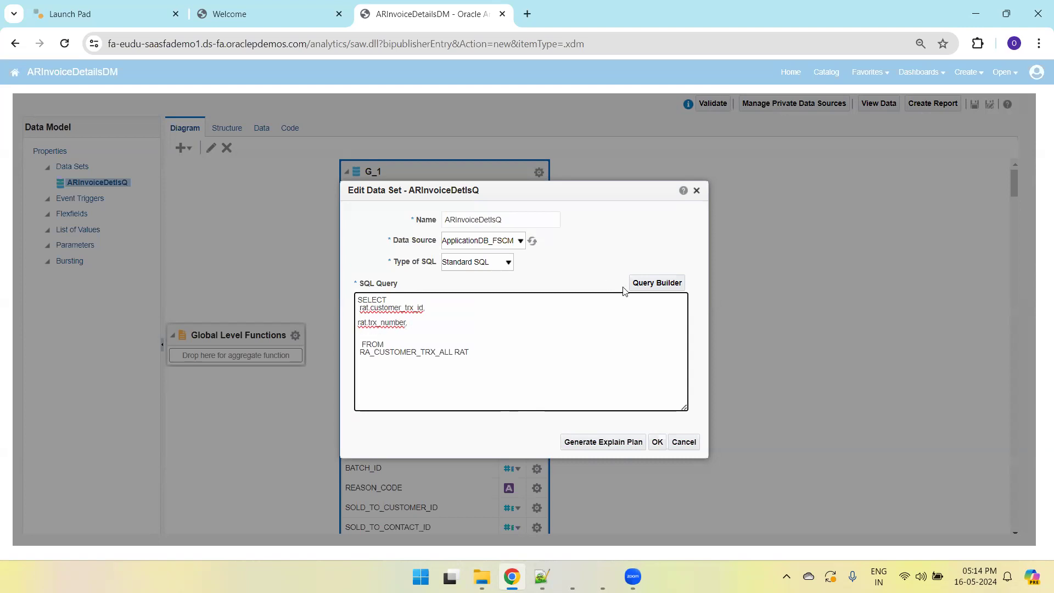
- Move the Edit Data Set dialog clear of the G_1 column list and add "rat.trx_date," below rat.trx_number in the query
left_click_drag(487, 194, 753, 216)
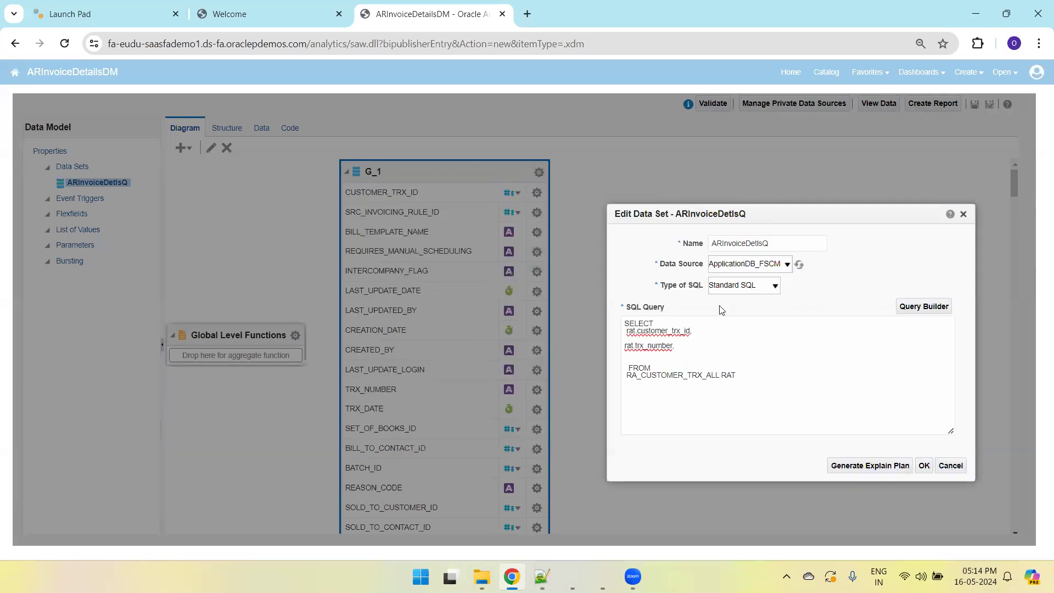
left_click(686, 354)
key("Return")
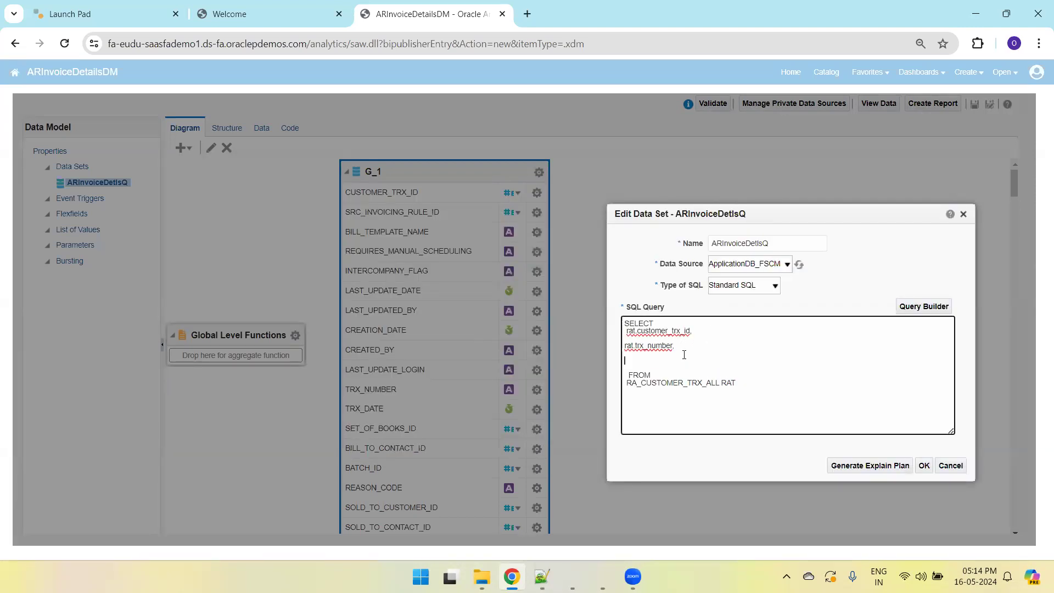
type("rat.trx_date,")
key("Return")
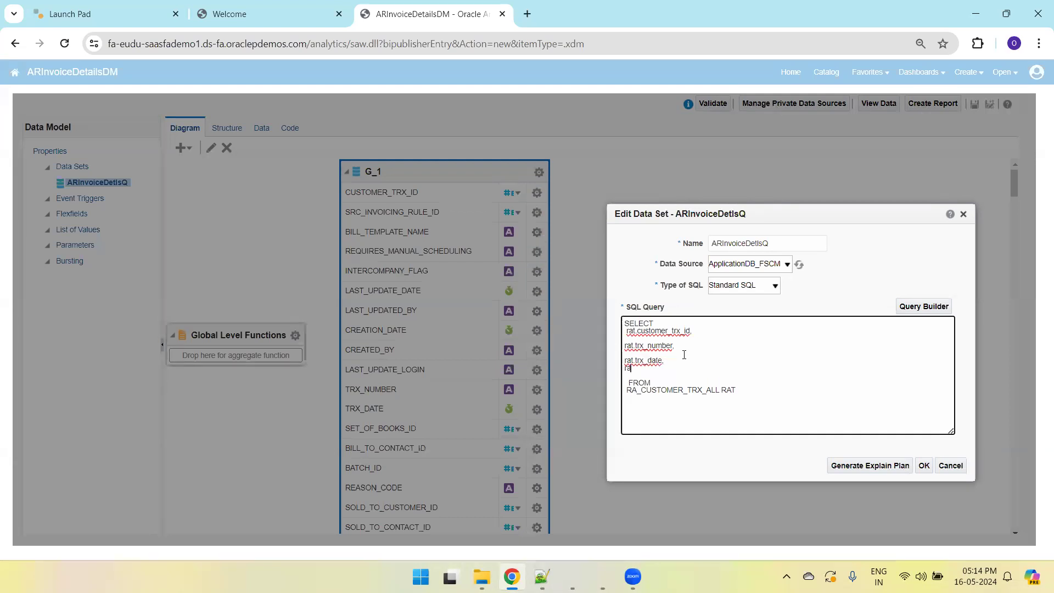
- Add the column "rat.sold_to_customer_id" as the last item of the SELECT list, apply the query, and save the data model
type("rat.sold_to_customer_id")
left_click(924, 466)
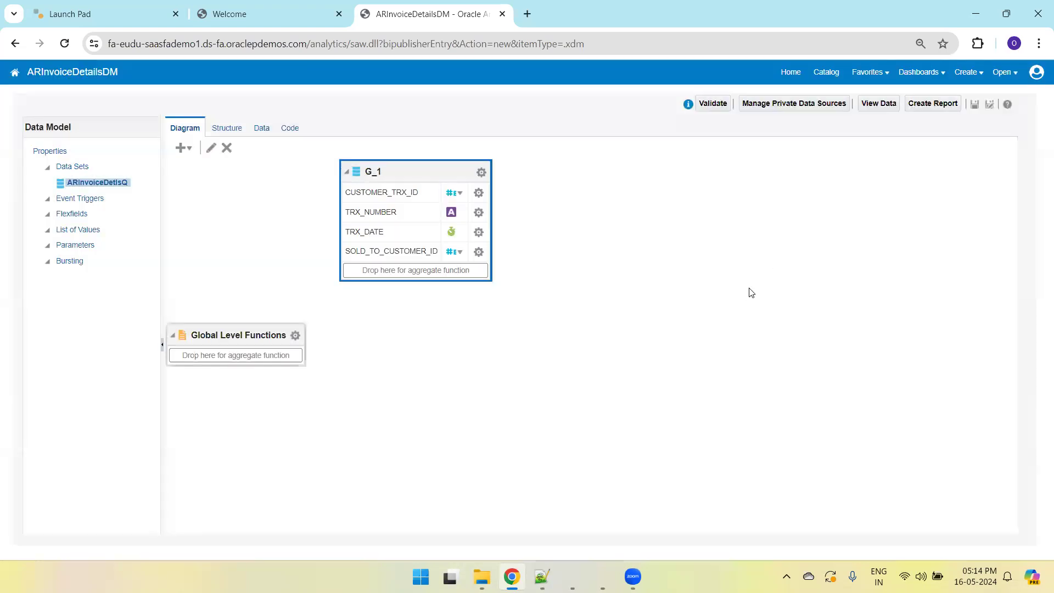
left_click(975, 104)
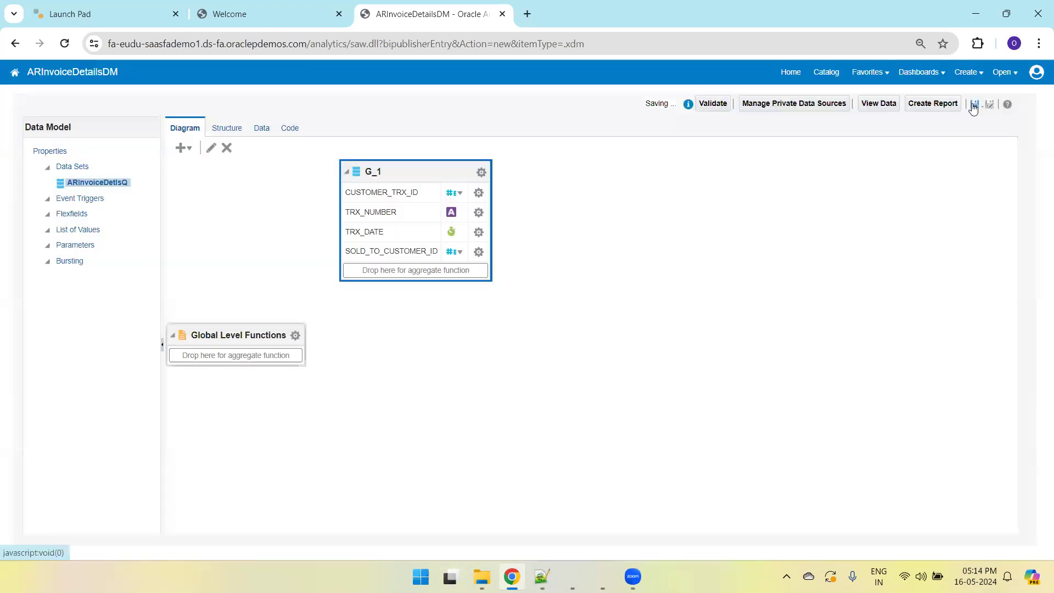
- Run the data model with 5 rows, show the output in table view, and save the data model
left_click(269, 129)
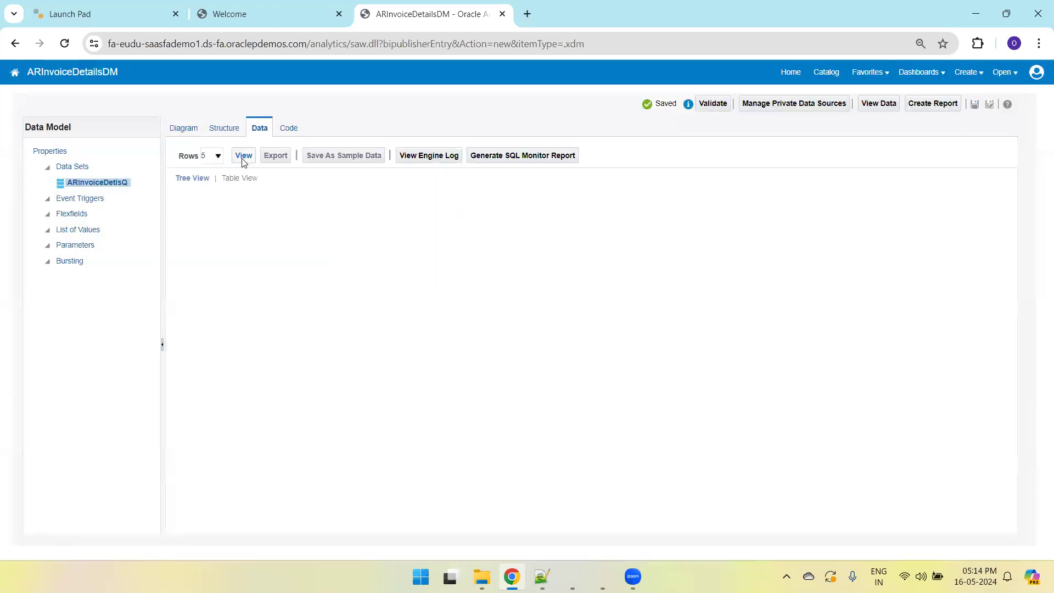
left_click(244, 155)
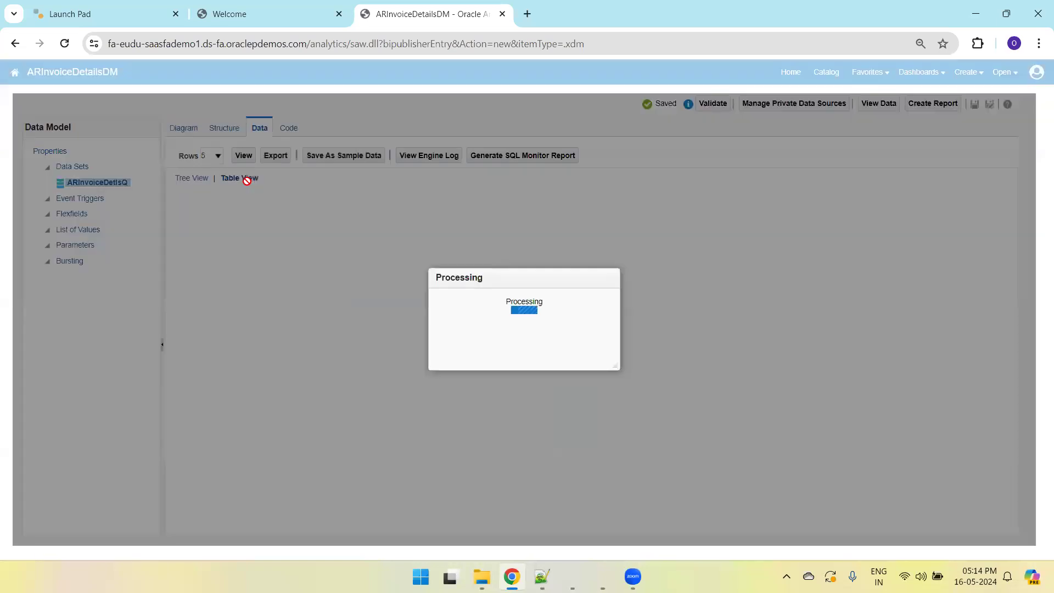
left_click(244, 178)
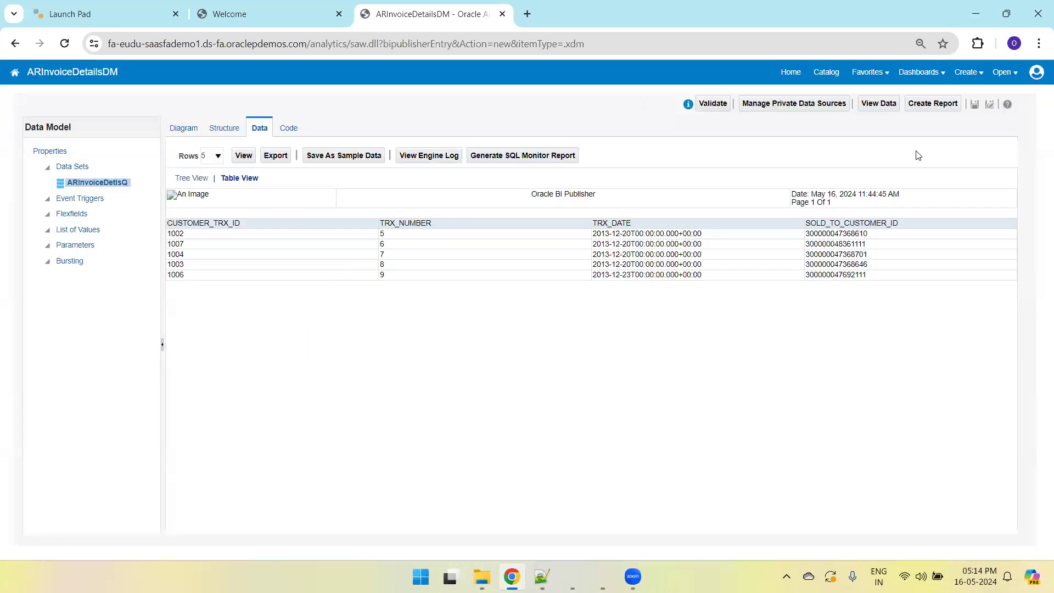
left_click(974, 105)
- Recheck the G_1 diagram, regenerate the 5-row output from tree to table view, and save the data model again
left_click(243, 156)
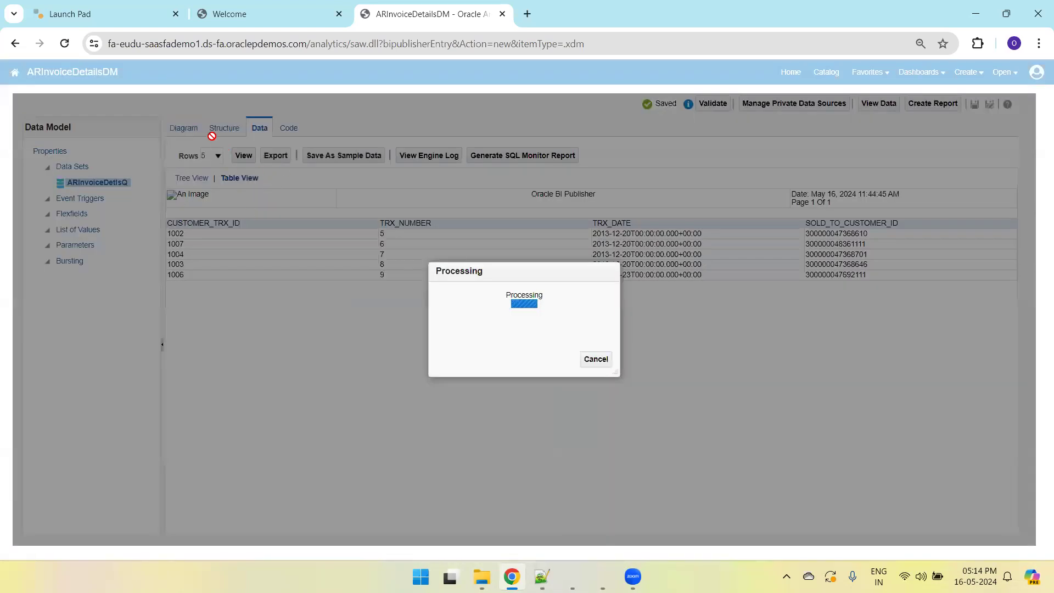
left_click(185, 130)
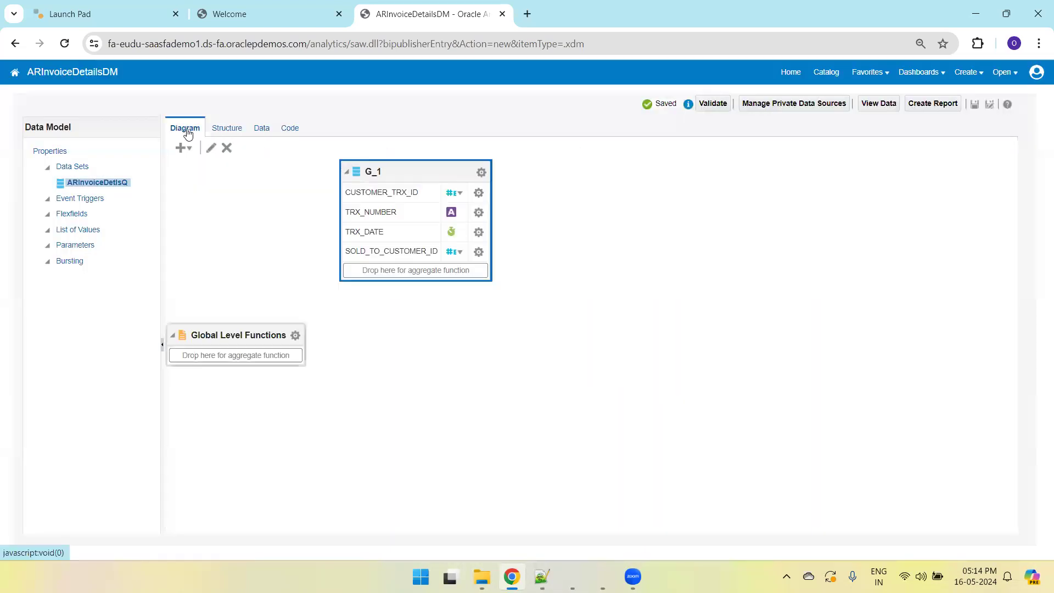
left_click(263, 129)
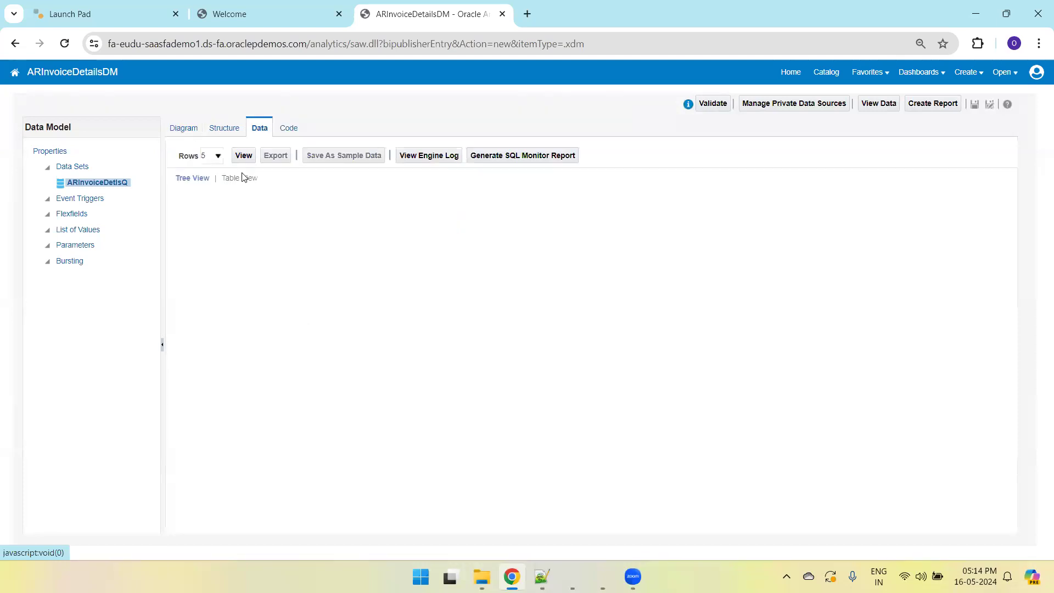
left_click(243, 155)
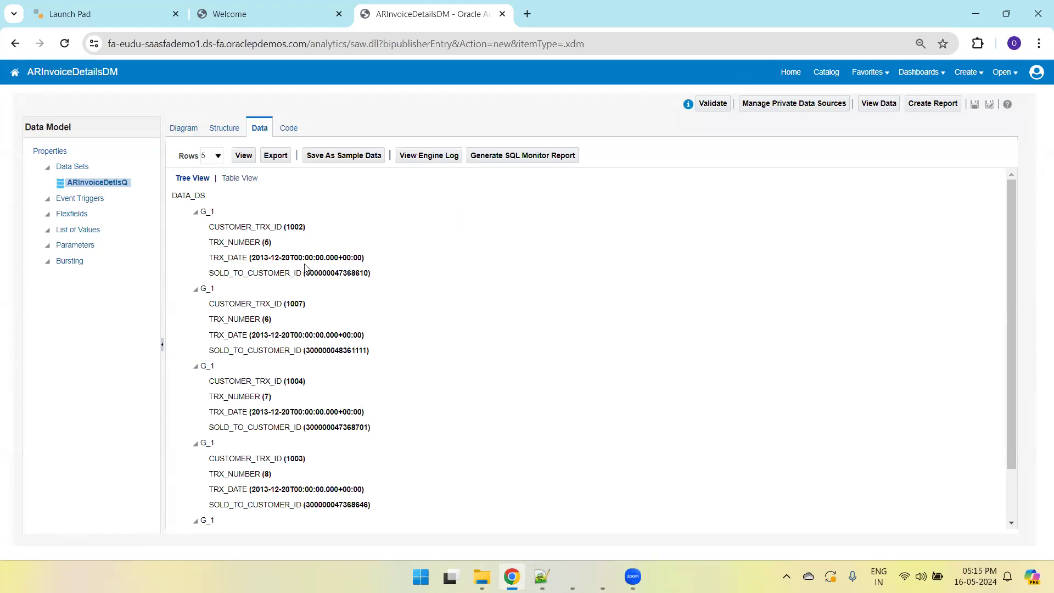
left_click(238, 179)
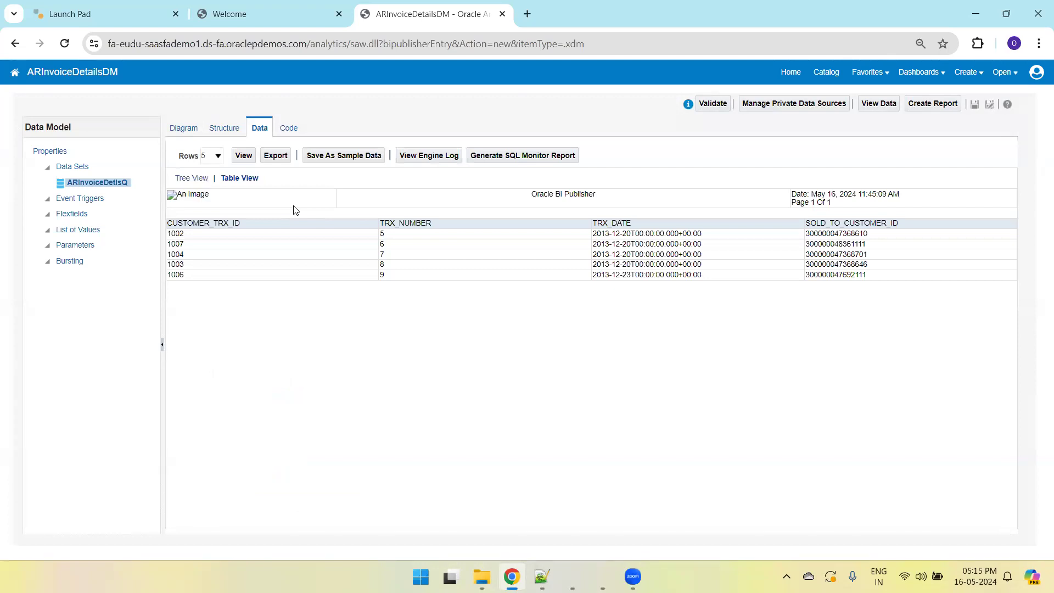
left_click(974, 107)
- Switch to the Notepad++ notes and review the query and data model steps and the two RTF template types
mouse_move(542, 577)
left_click(512, 496)
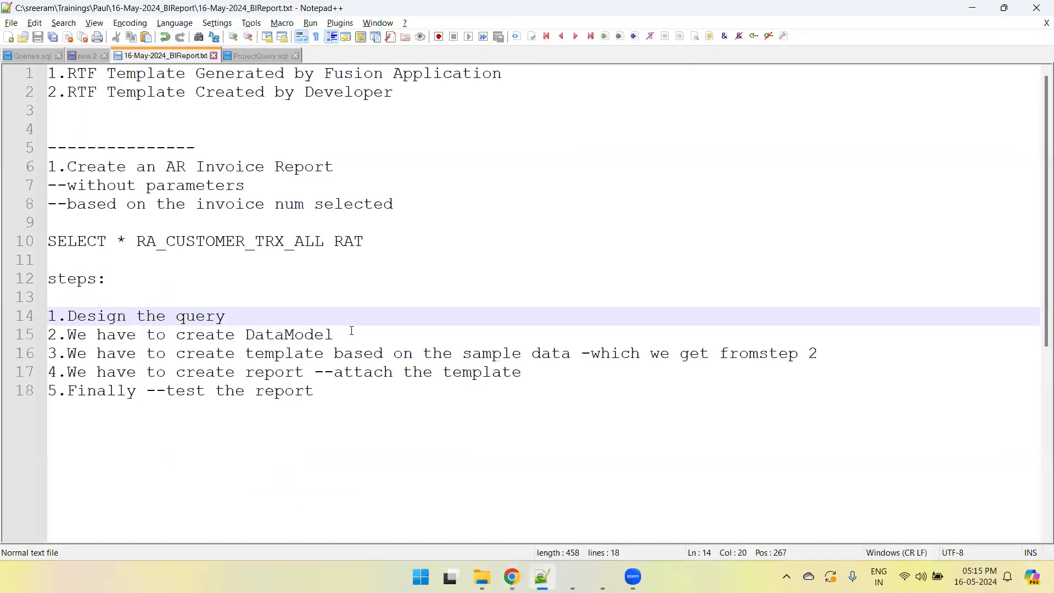
left_click_drag(348, 332, 34, 312)
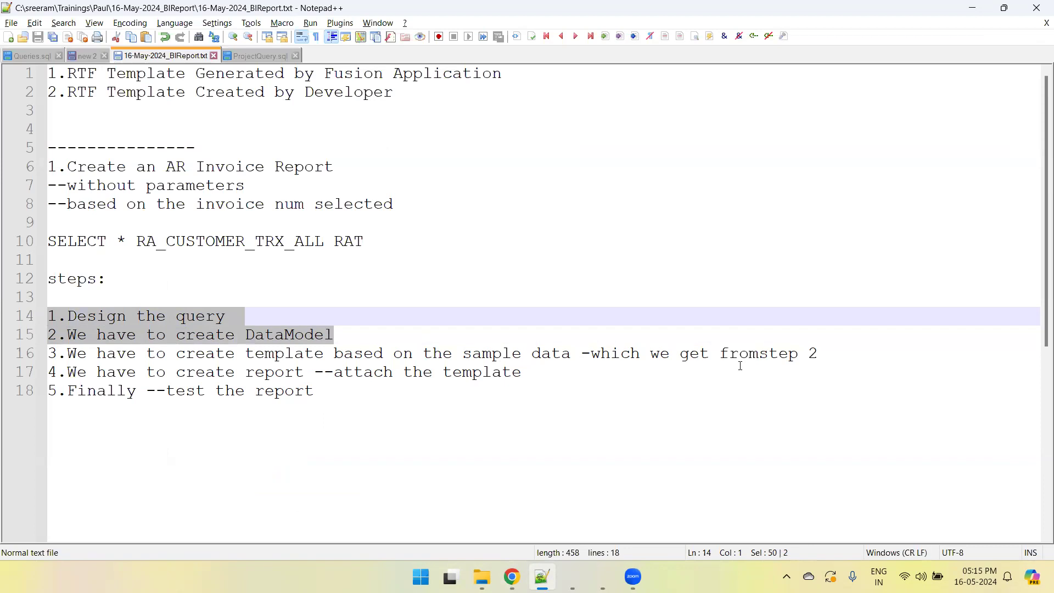
key("alt+Tab")
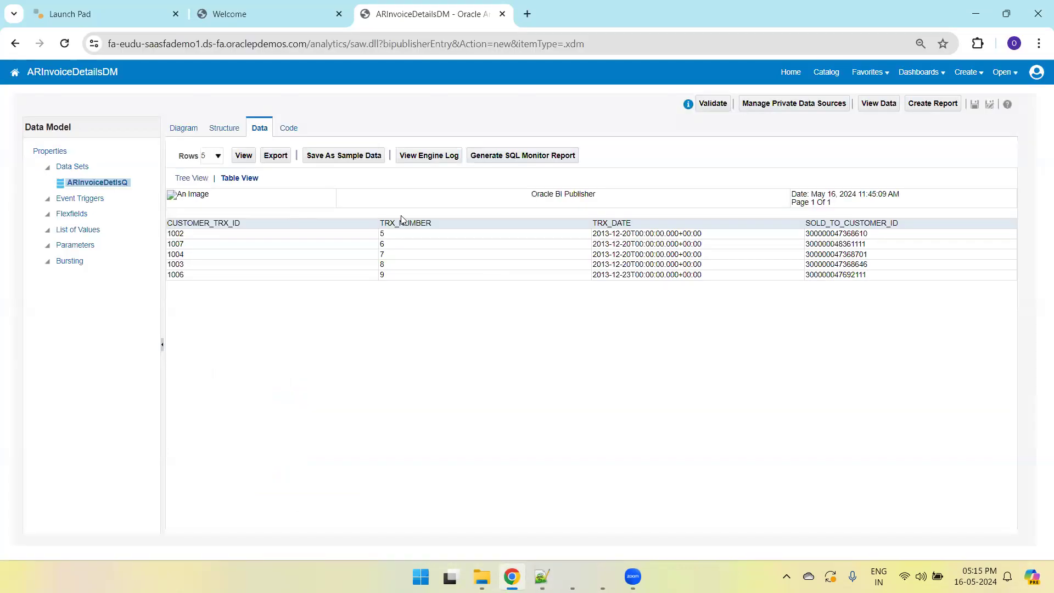
left_click(271, 157)
key("alt+Tab")
left_click(398, 94)
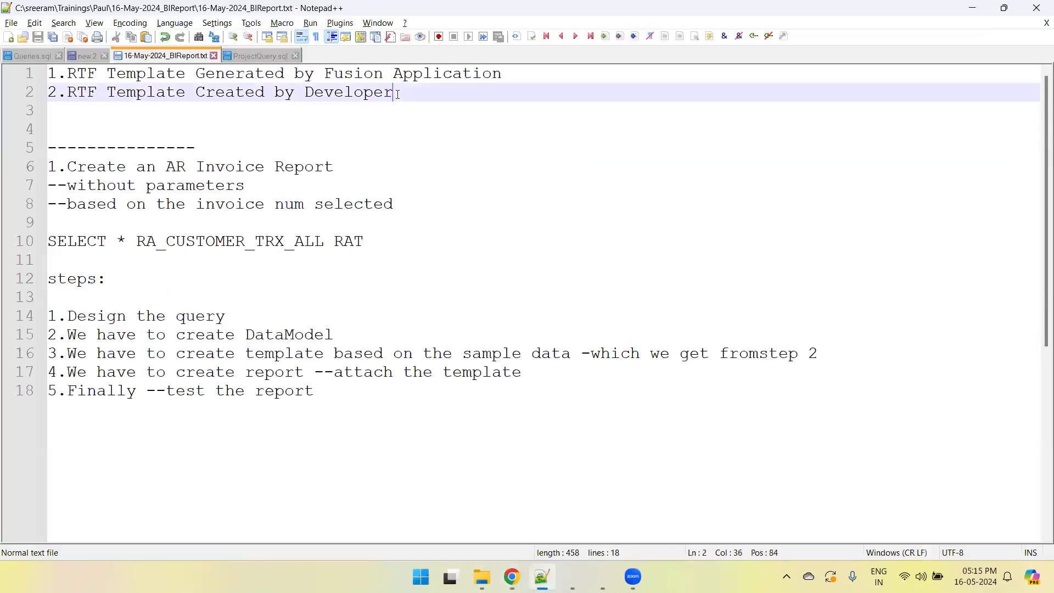
left_click_drag(397, 93, 4, 54)
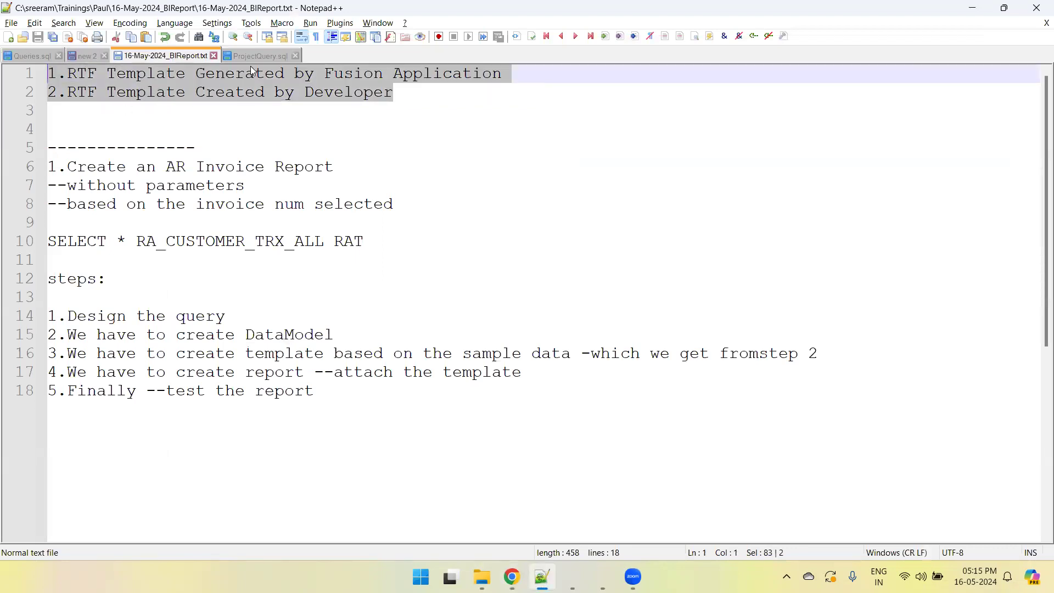
left_click(522, 75)
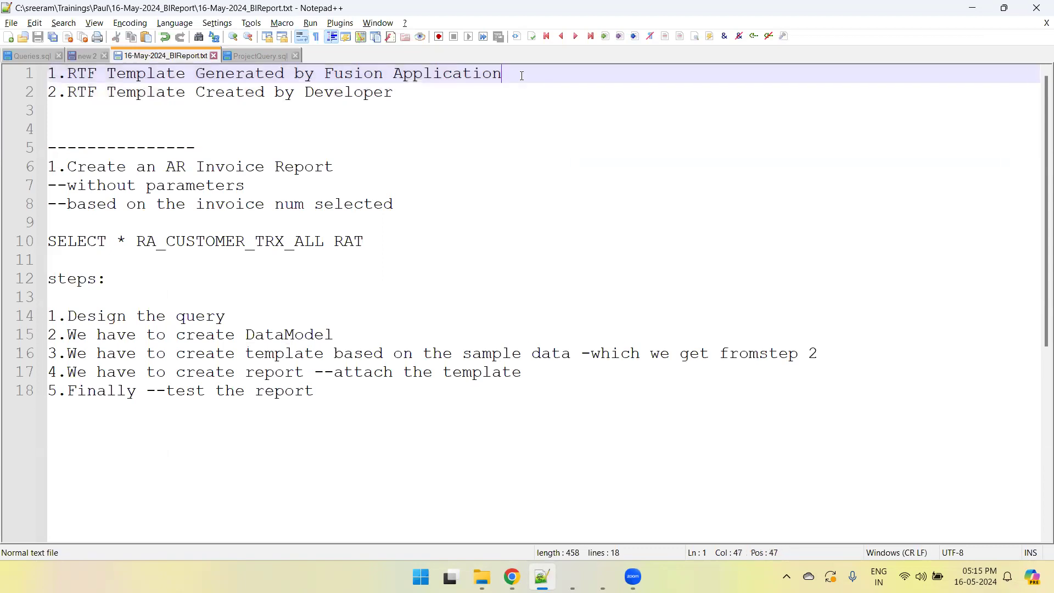
left_click_drag(410, 96, 4, 77)
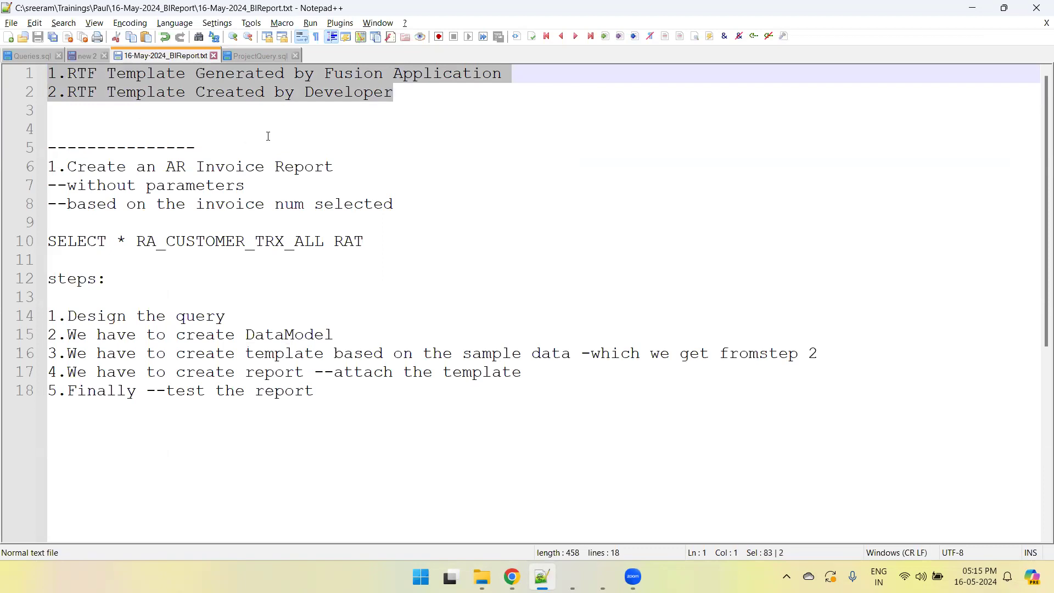
left_click(487, 106)
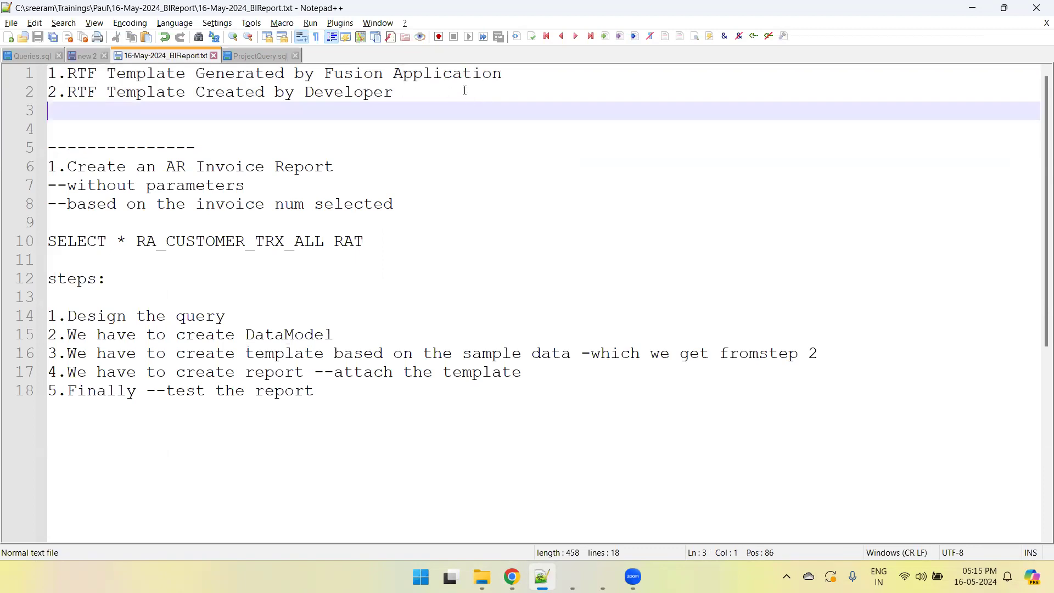
- Add the sub-item "3.1 --> 1.RTF Template Generated by Fusion Application" under step 3 by copying line 1, and save the notes
left_click_drag(510, 79, 47, 74)
key("ctrl+c")
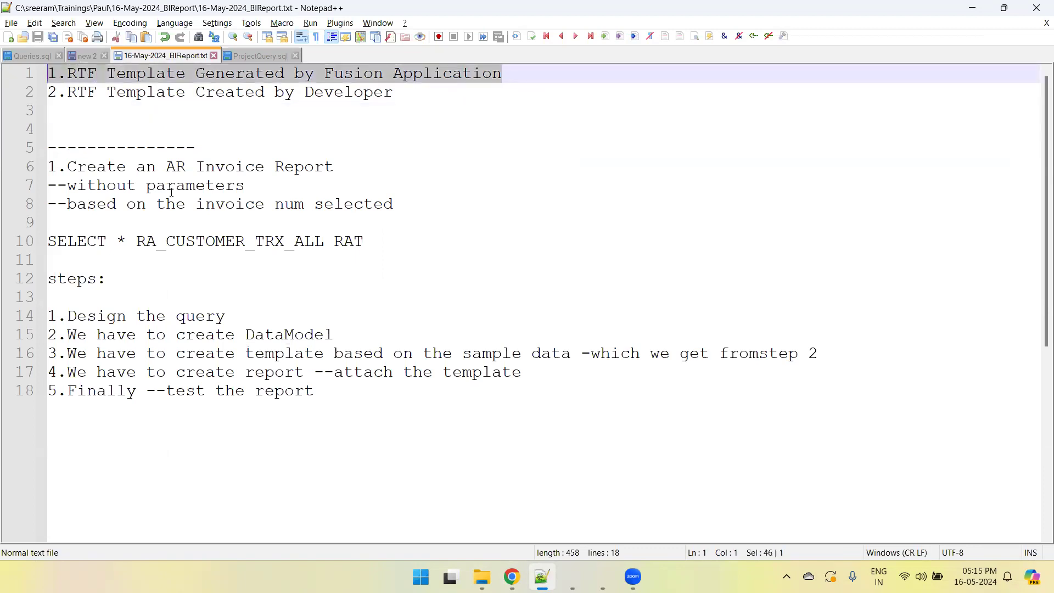
left_click(868, 352)
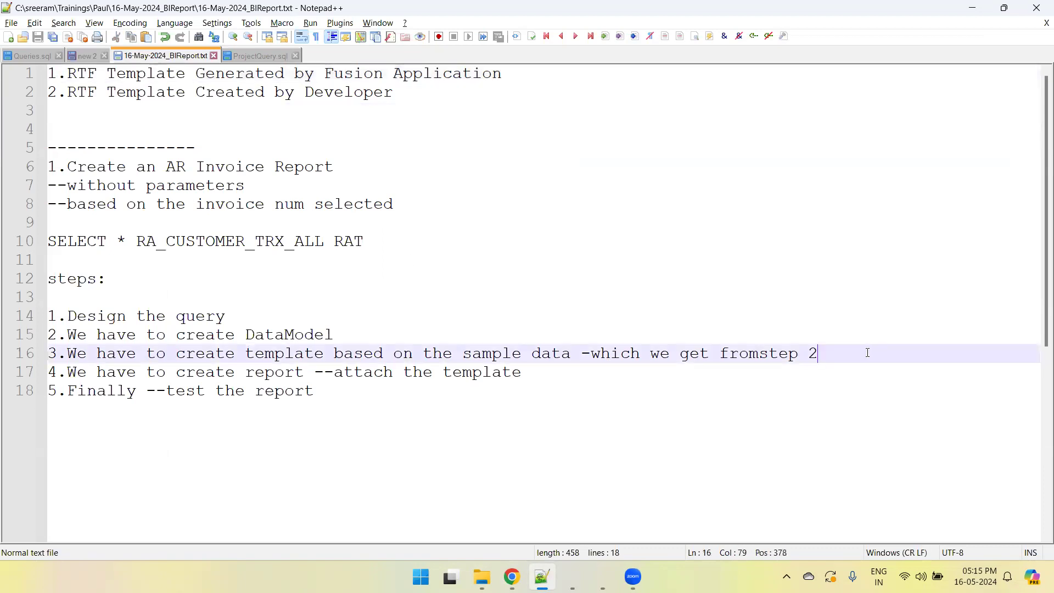
key("Return")
type("3.")
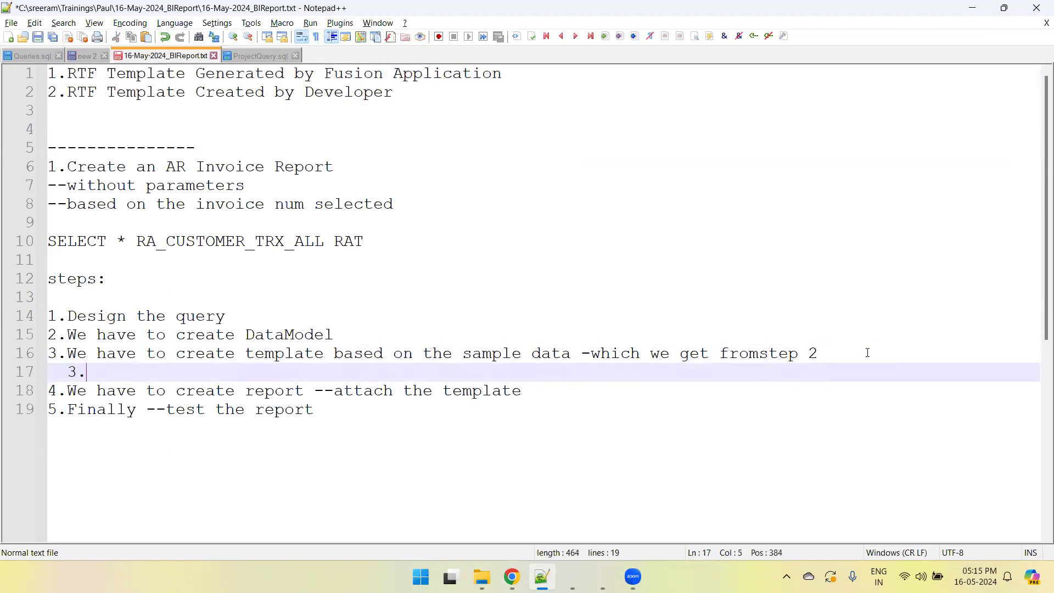
type("1 -->")
key("ctrl+v")
key("ctrl+s")
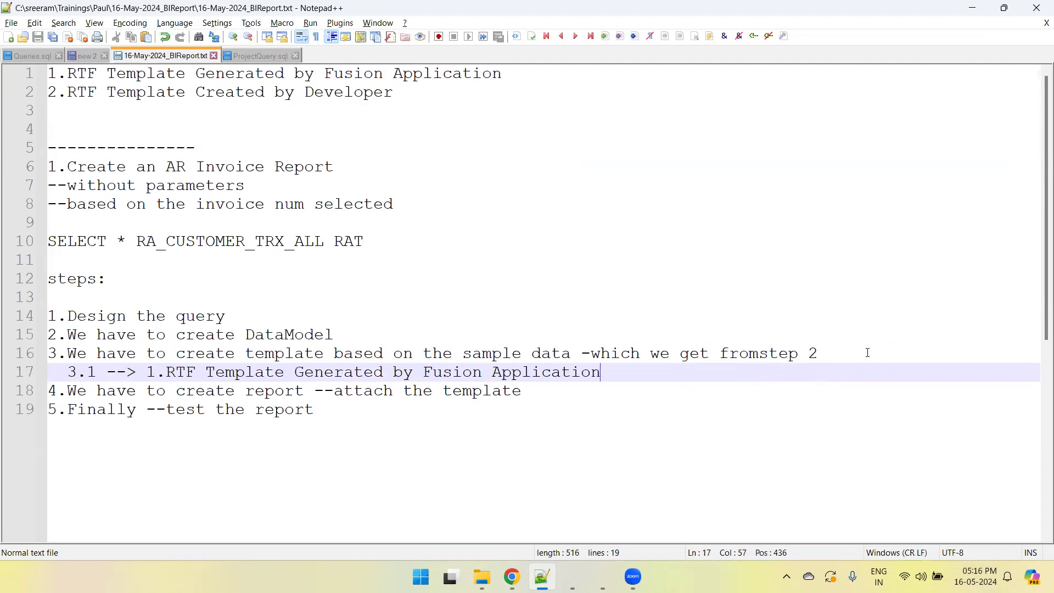
- Switch back to the browser, store the generated output as sample data, and save the data model
key("alt+Tab")
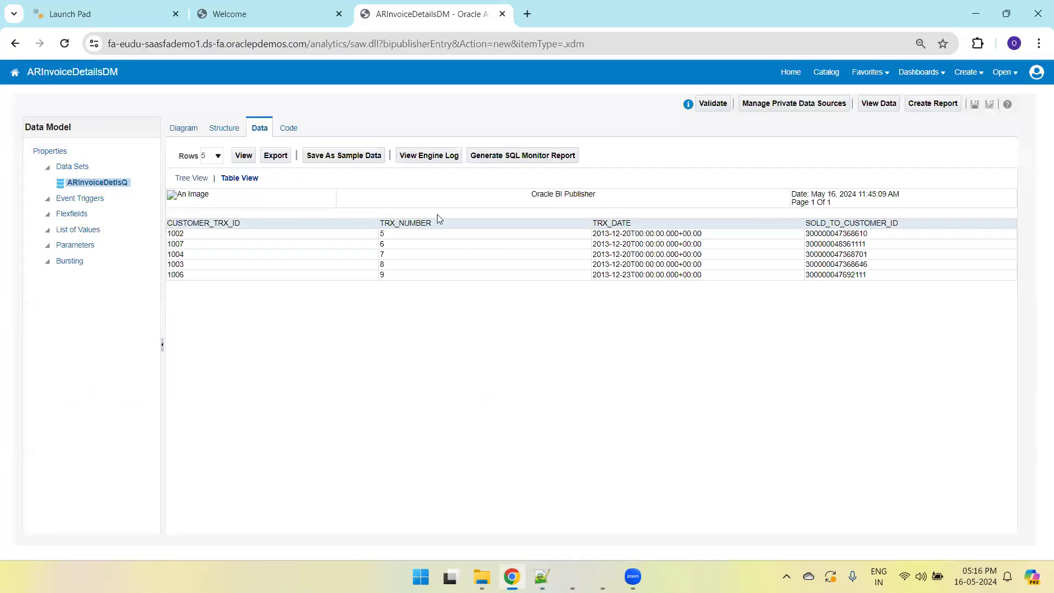
left_click(337, 158)
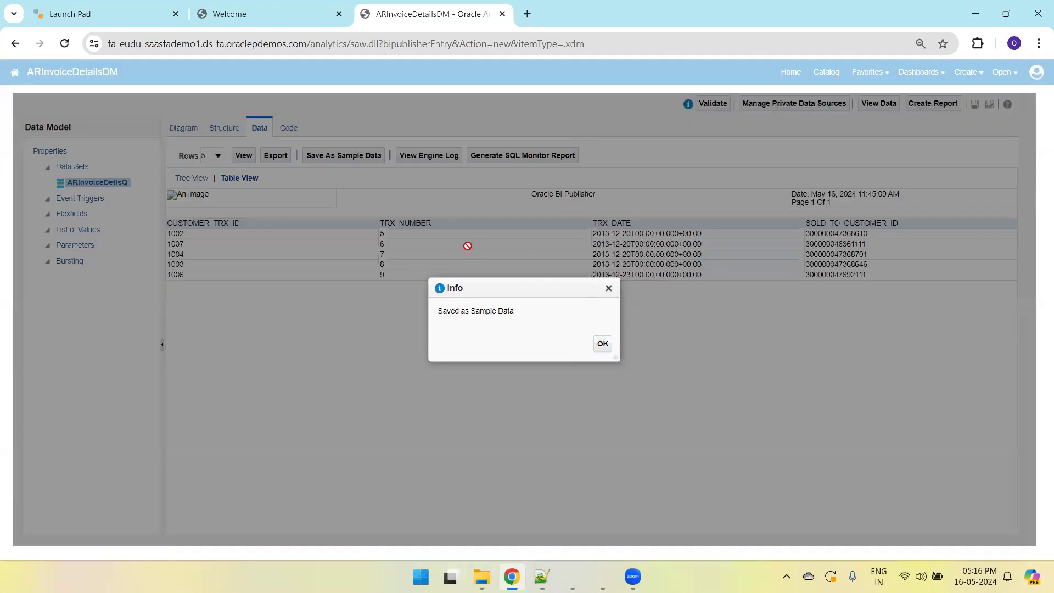
left_click(602, 345)
left_click(975, 108)
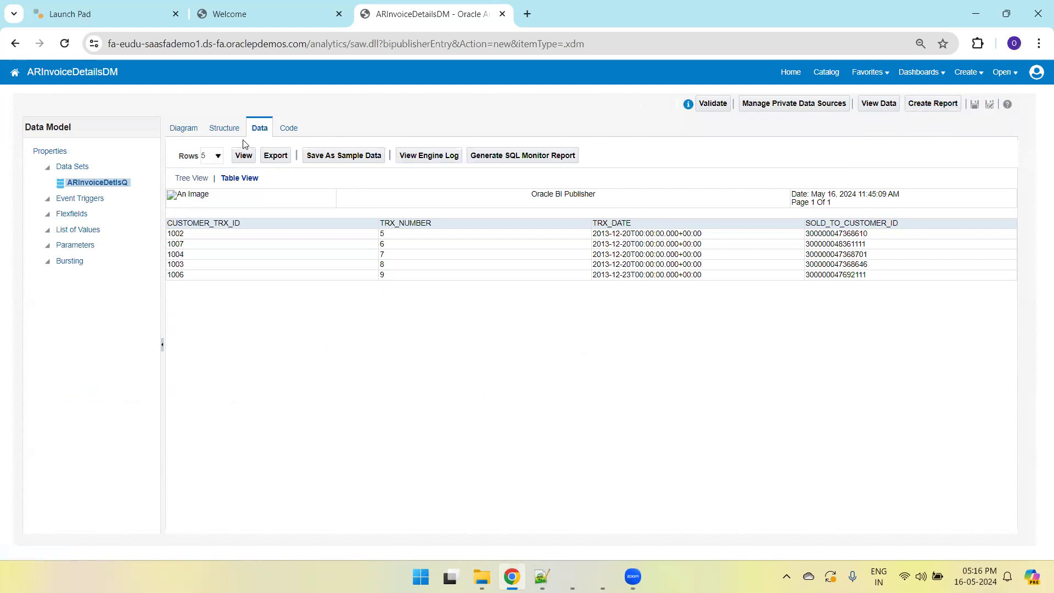
- Reopen the ARInvoiceDetlsQ data set and append "where rownum < 100" after the RA_CUSTOMER_TRX_ALL RAT table in its query
left_click(186, 130)
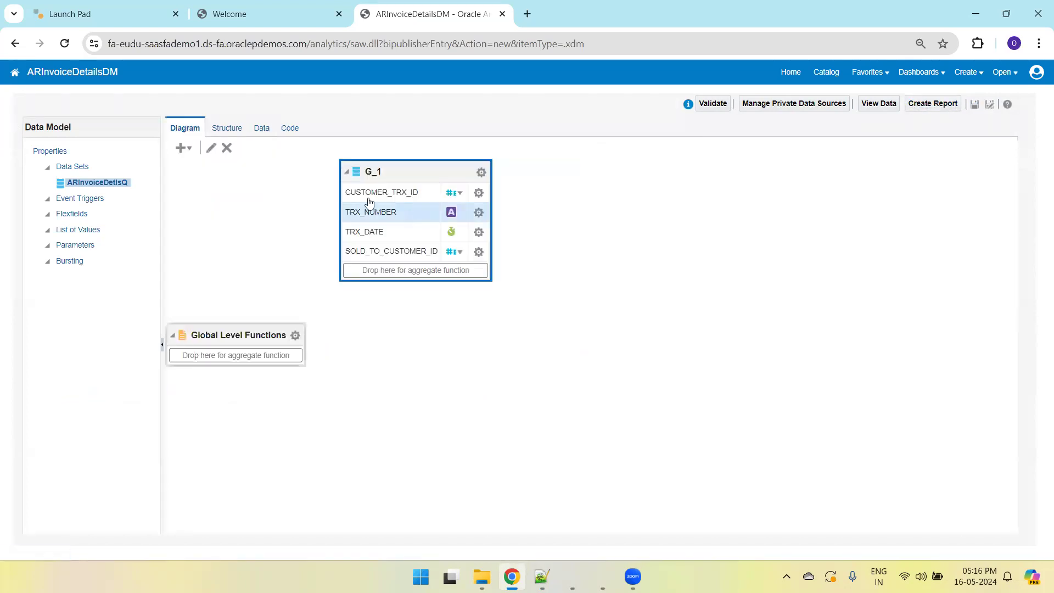
left_click(211, 149)
left_click(478, 366)
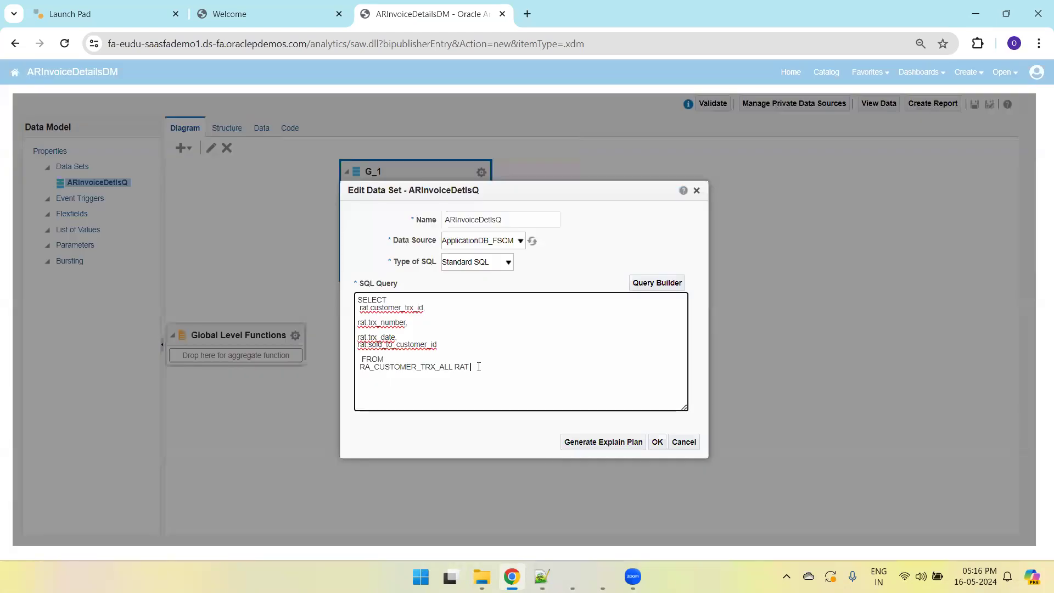
type("where rownum < 100")
left_click(657, 442)
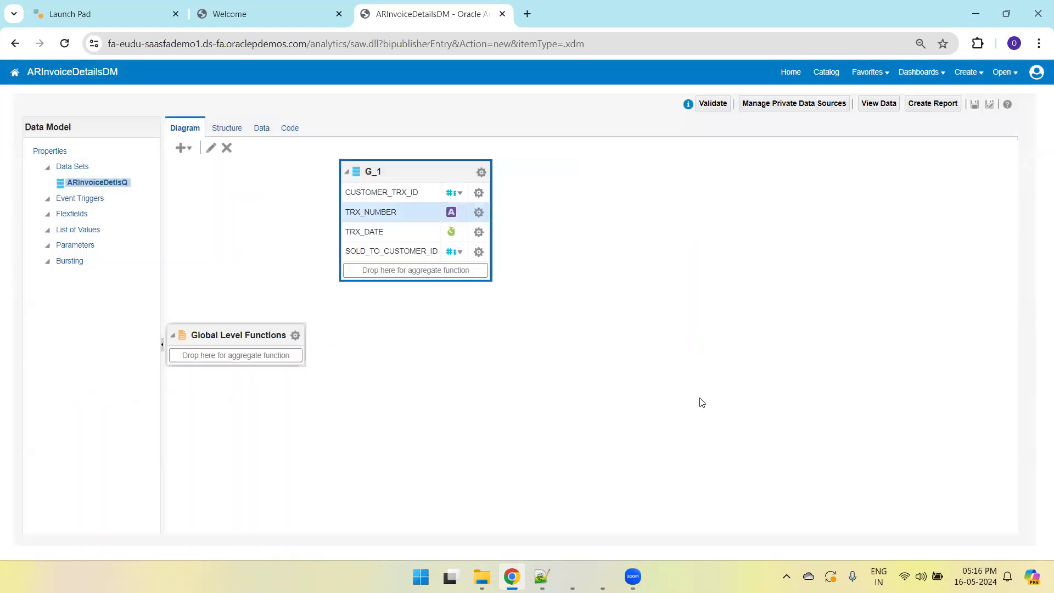
- Generate the output of the row-limited query with 5 rows and store it as the sample data
left_click(258, 130)
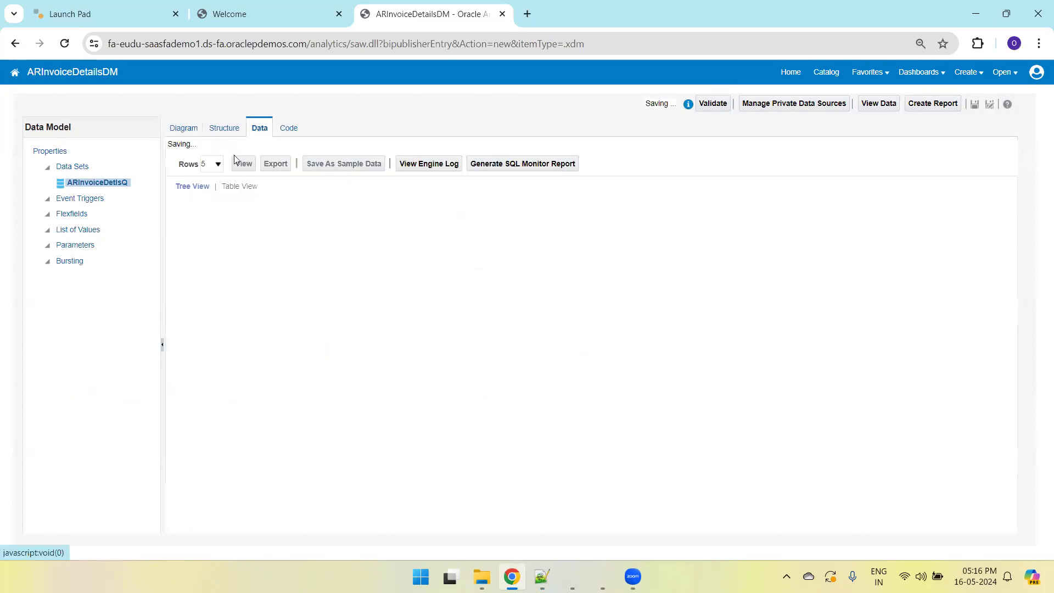
left_click(242, 156)
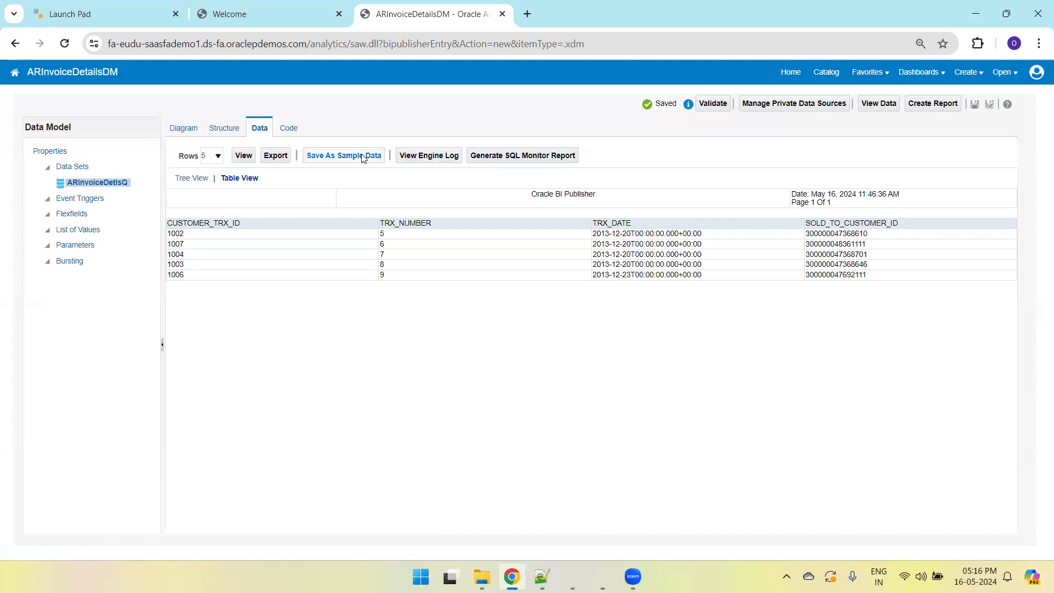
left_click(344, 156)
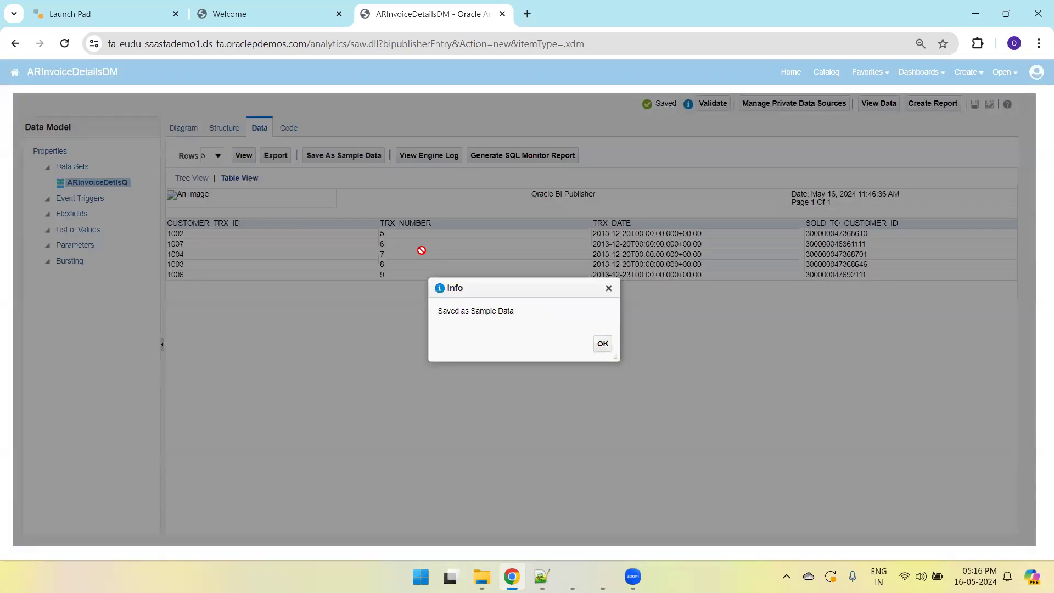
left_click(601, 344)
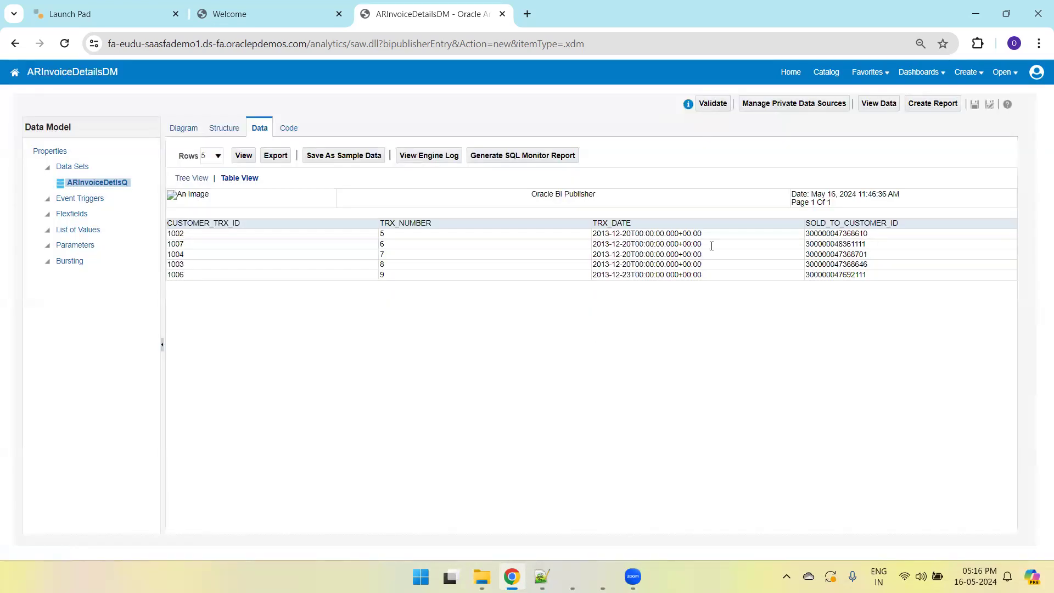
- Create a report from the ARInvoiceDetailsDM data model with the Report Editor and save it in My Folders as ARInvoiceDetailsReport
left_click(933, 104)
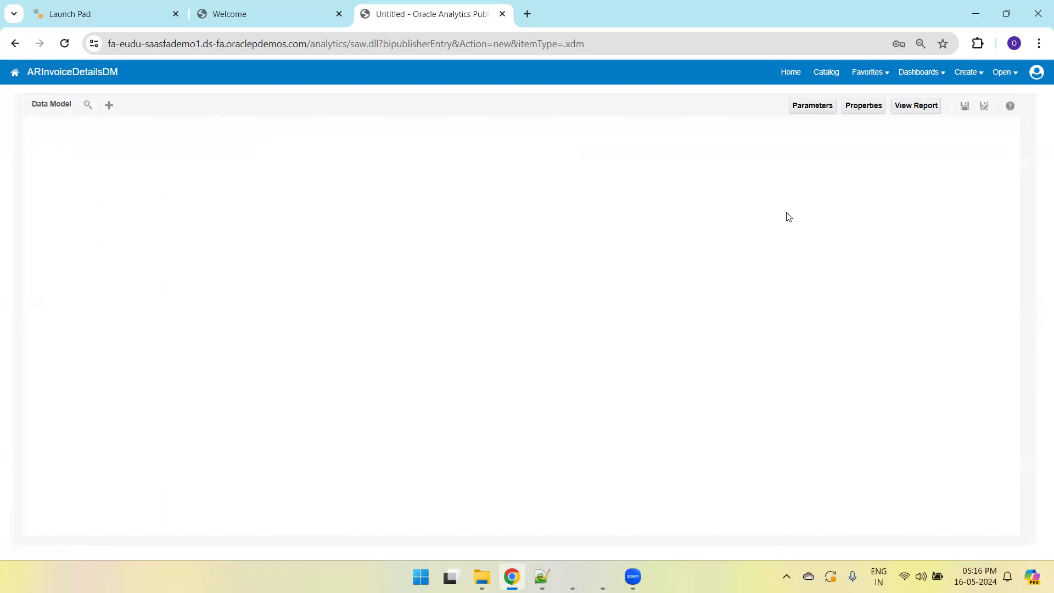
key("F11")
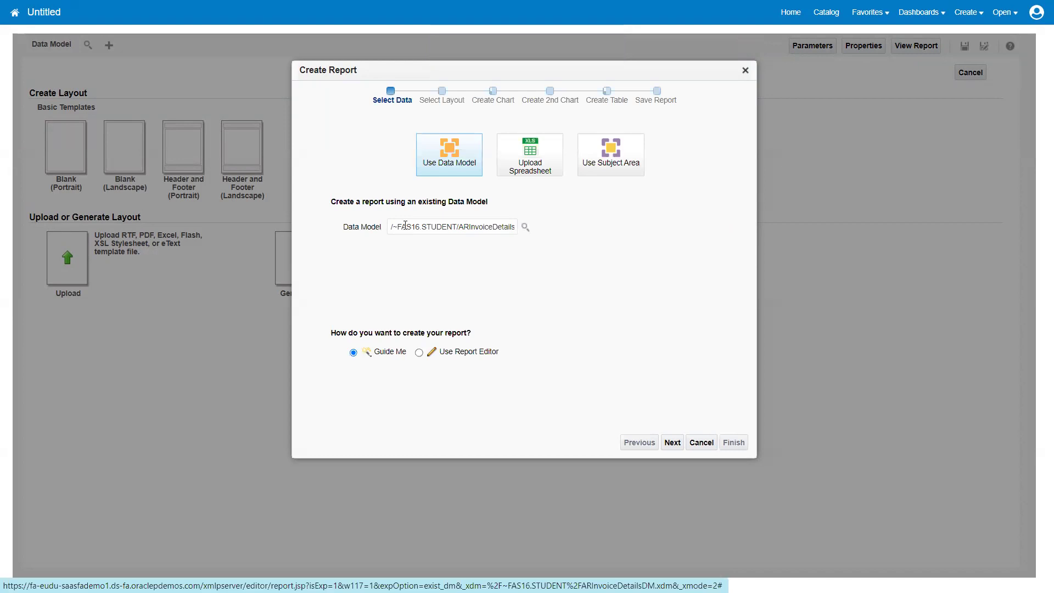
left_click(419, 353)
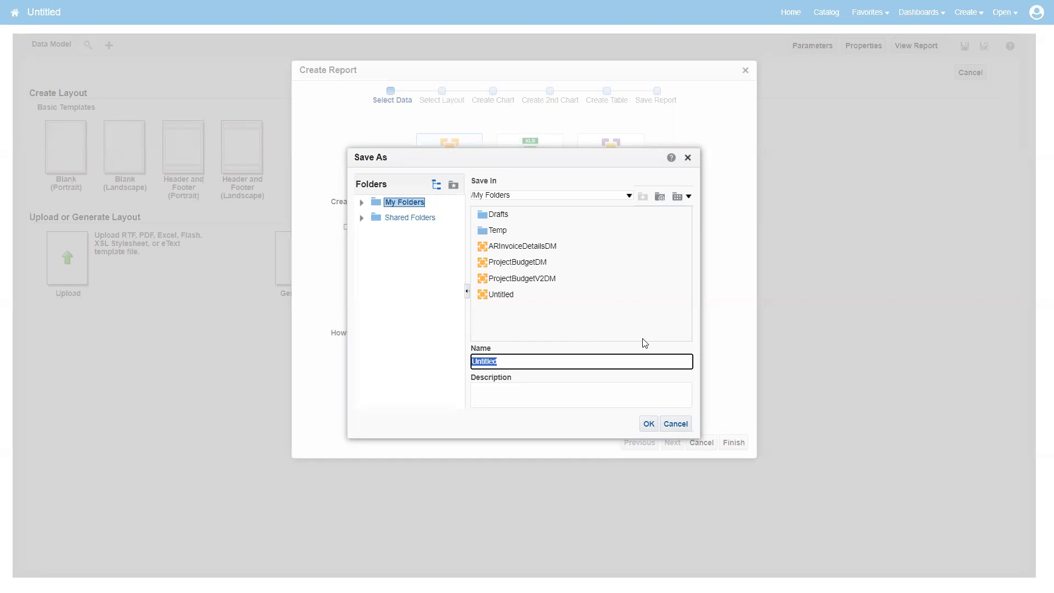
type("ARInvoiceDetailsReport")
left_click(648, 424)
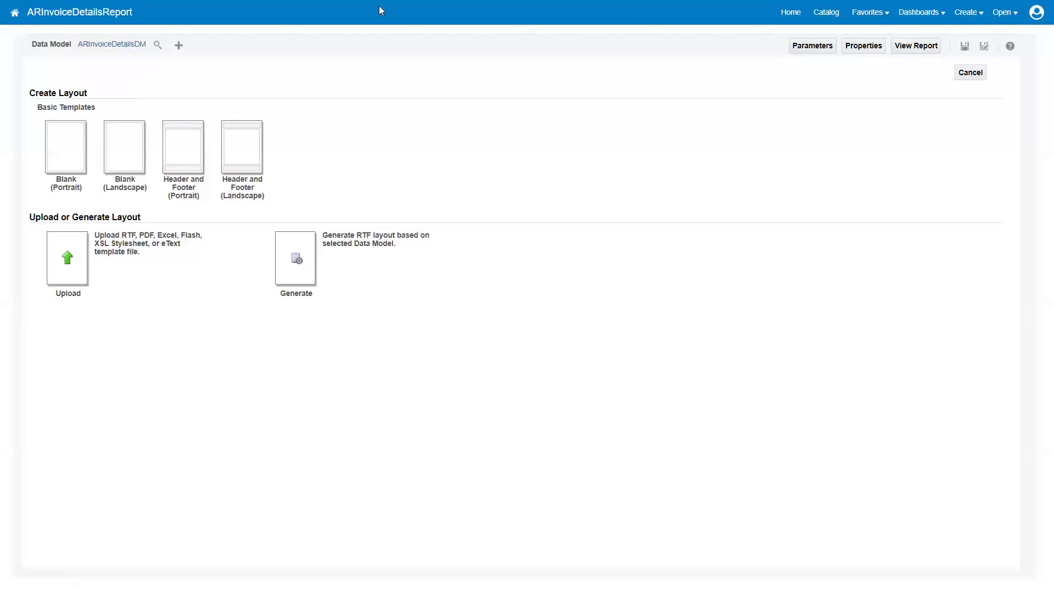
left_click(982, 11)
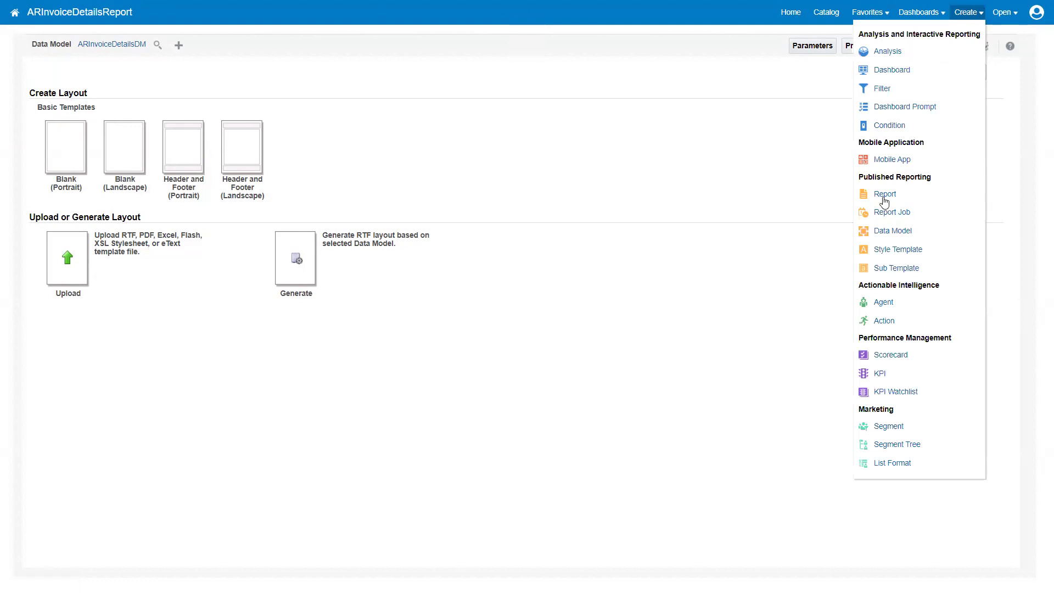
left_click(807, 191)
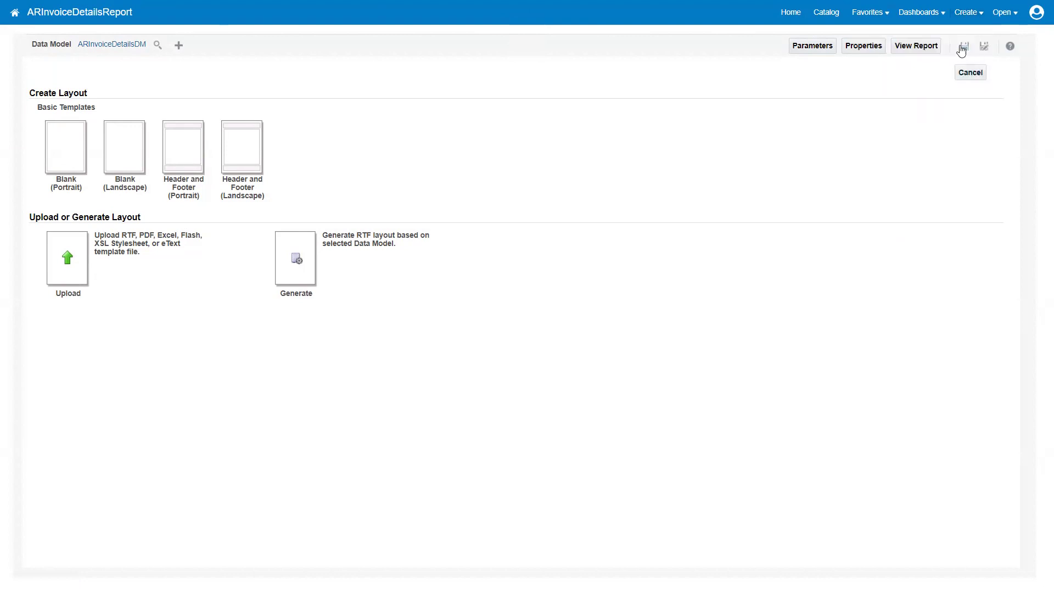
- Save the report and generate an RTF layout named "Output" from the selected data model
left_click(963, 49)
left_click(296, 272)
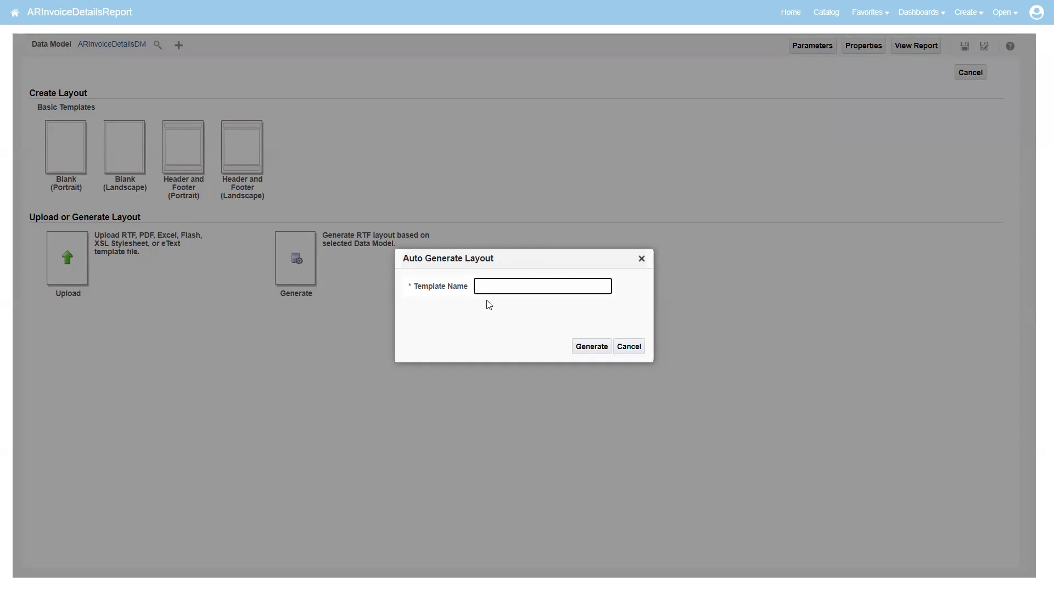
type("Output")
left_click(586, 352)
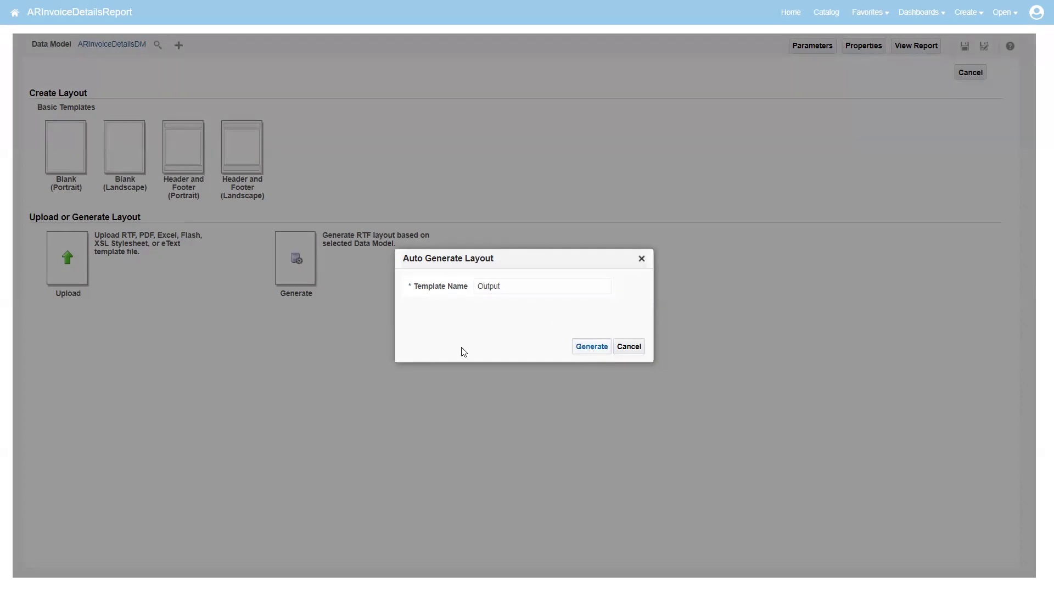
left_click(594, 345)
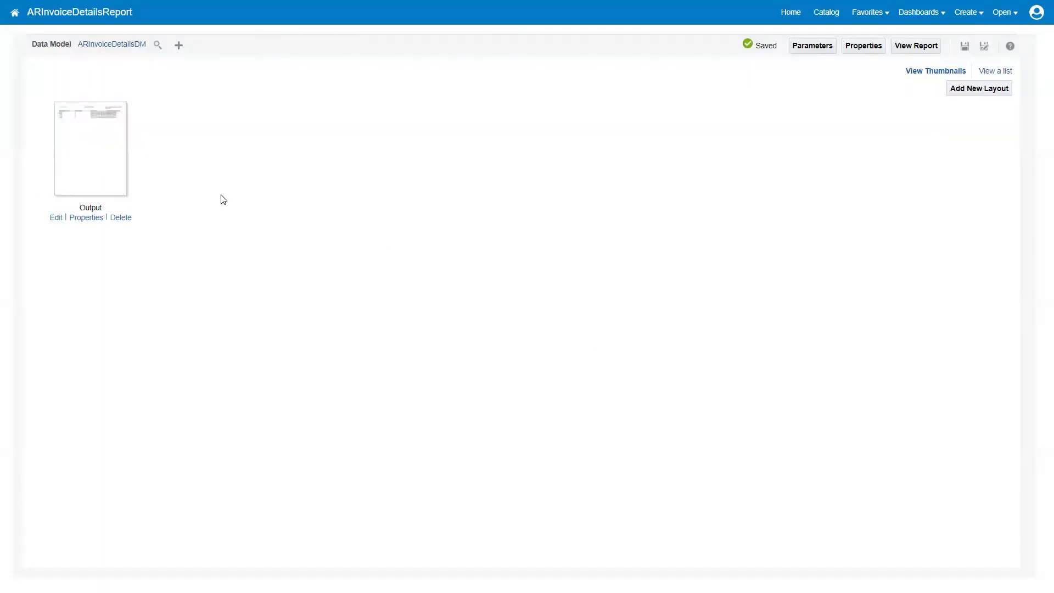
- Delete the generated Output layout from the report and save the report
left_click(119, 220)
left_click(588, 104)
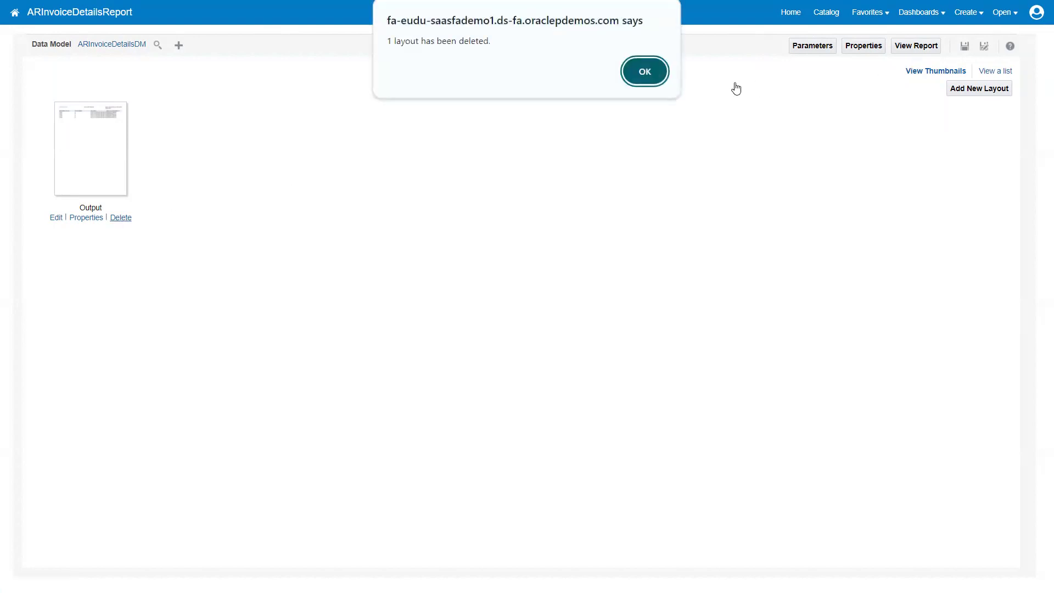
left_click(643, 71)
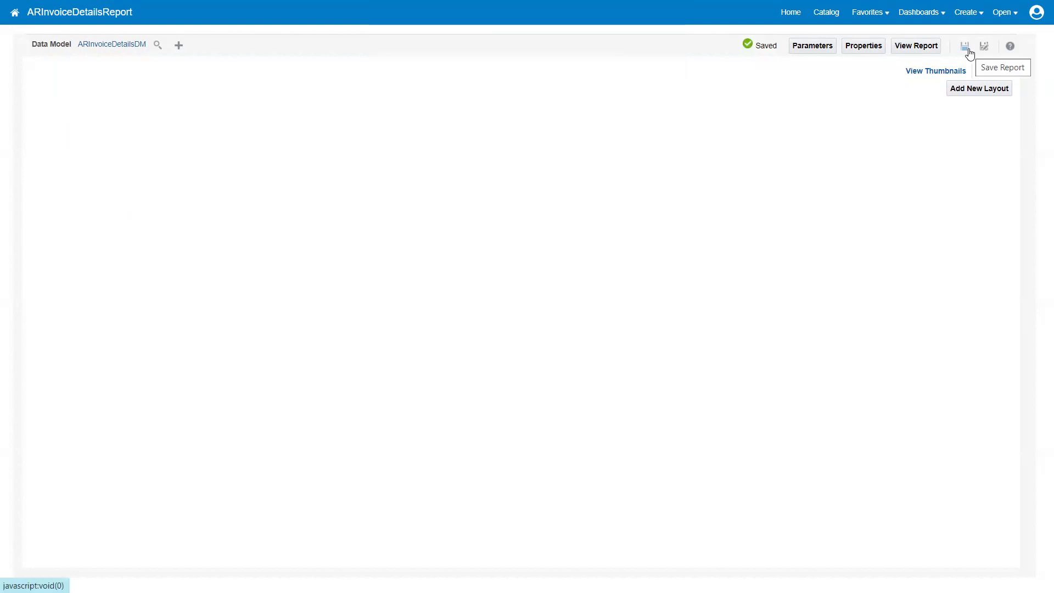
- Add a new Blank (Portrait) layout and insert a data table containing the TRX_NUMBER column
left_click(965, 91)
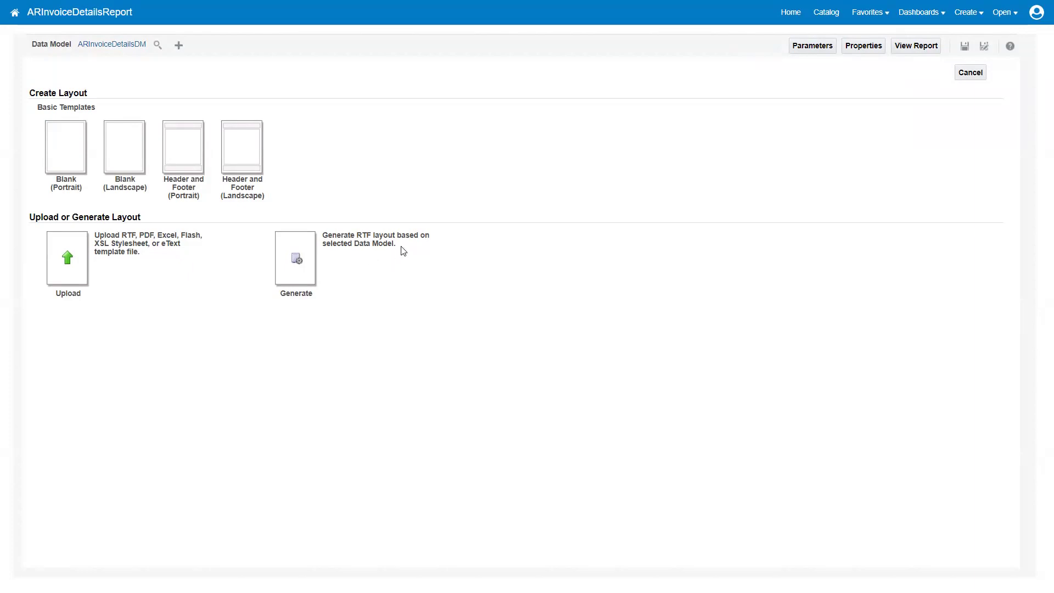
left_click_drag(397, 245, 324, 238)
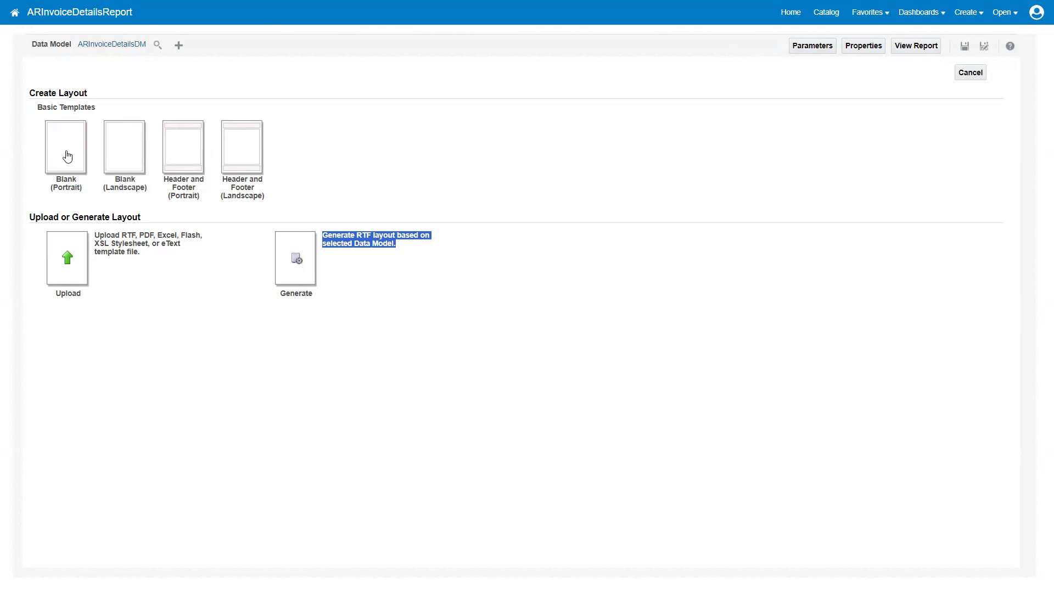
left_click(66, 157)
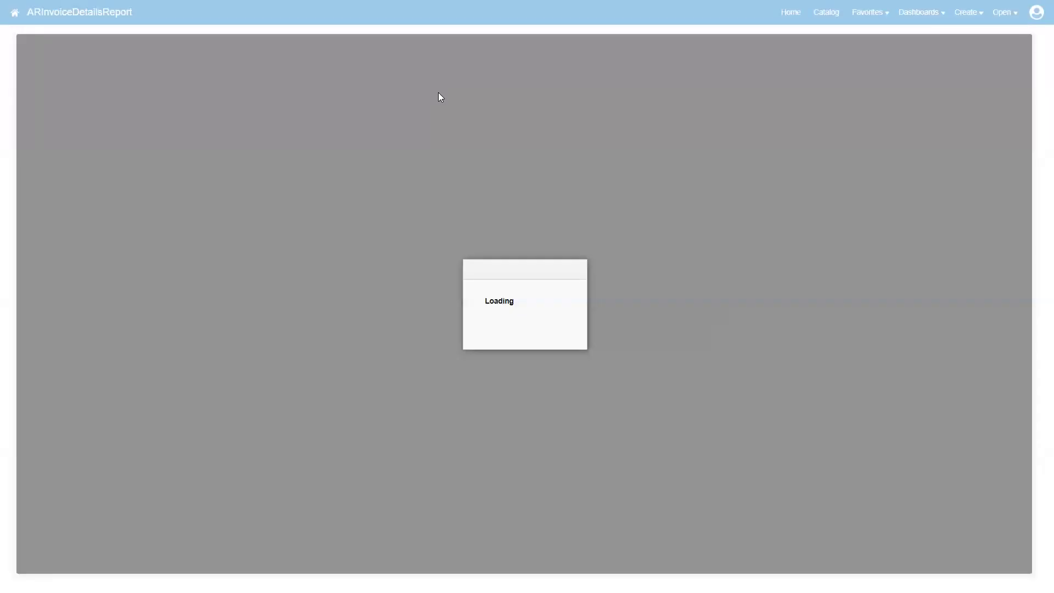
key("F11")
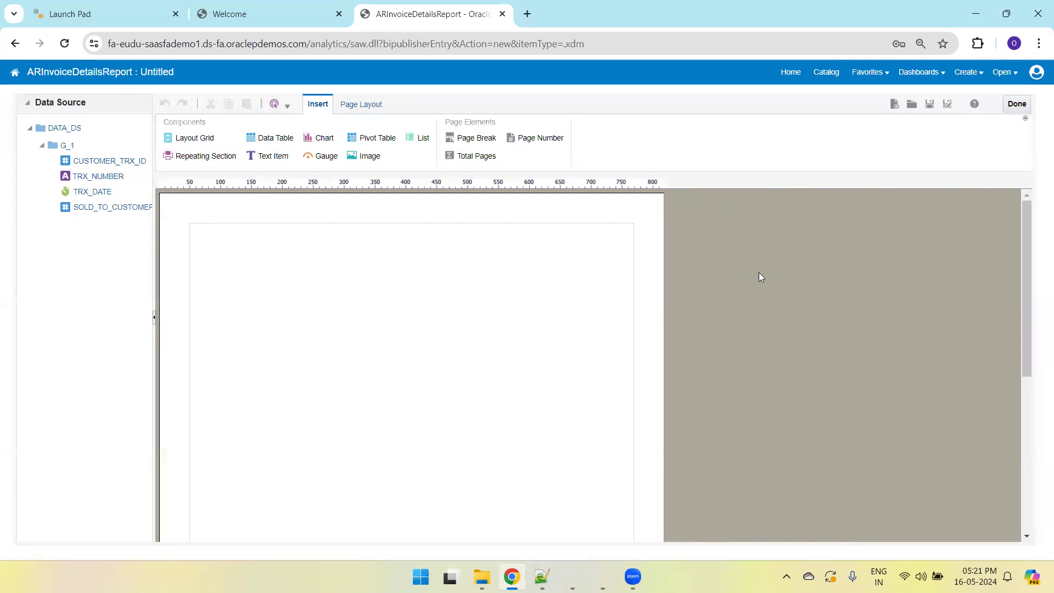
left_click_drag(1025, 277, 997, 252)
left_click_drag(251, 143, 259, 268)
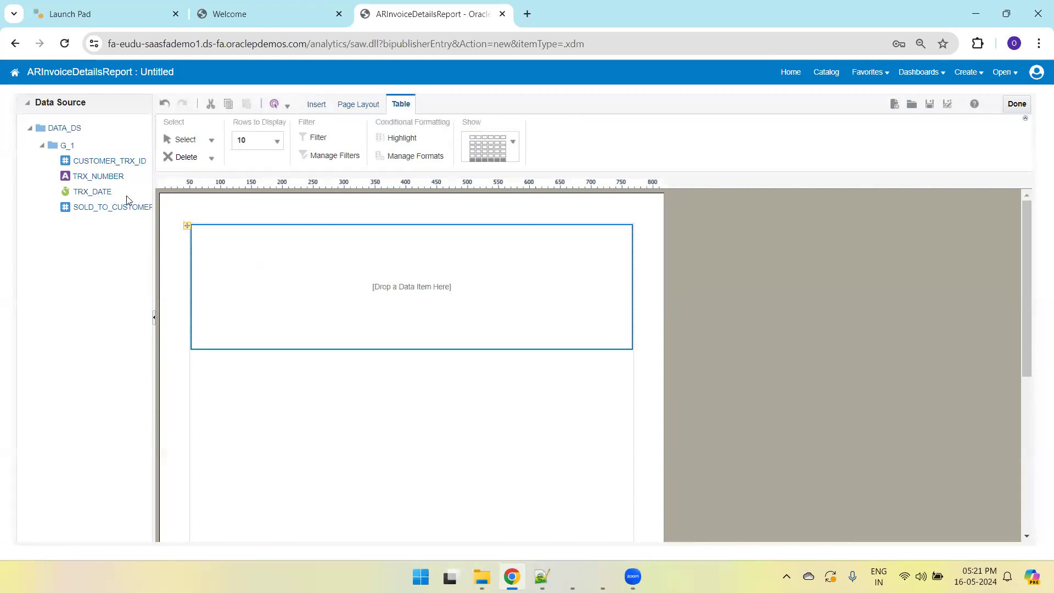
left_click_drag(87, 176, 259, 262)
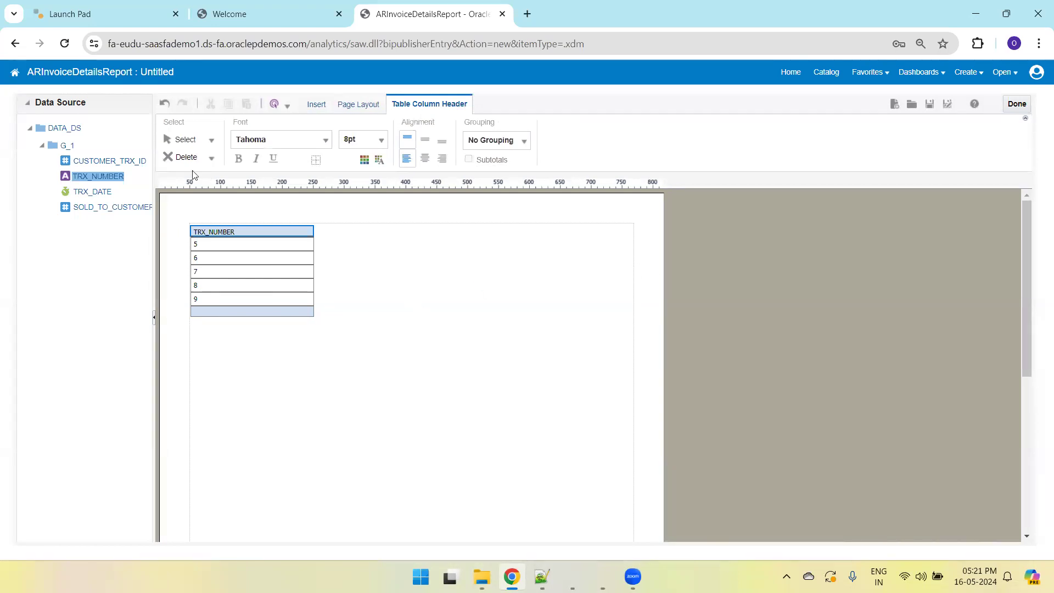
- Switch the layout page to landscape with the grid shown, and leave the layout editor discarding the unsaved changes
left_click(366, 107)
left_click(216, 144)
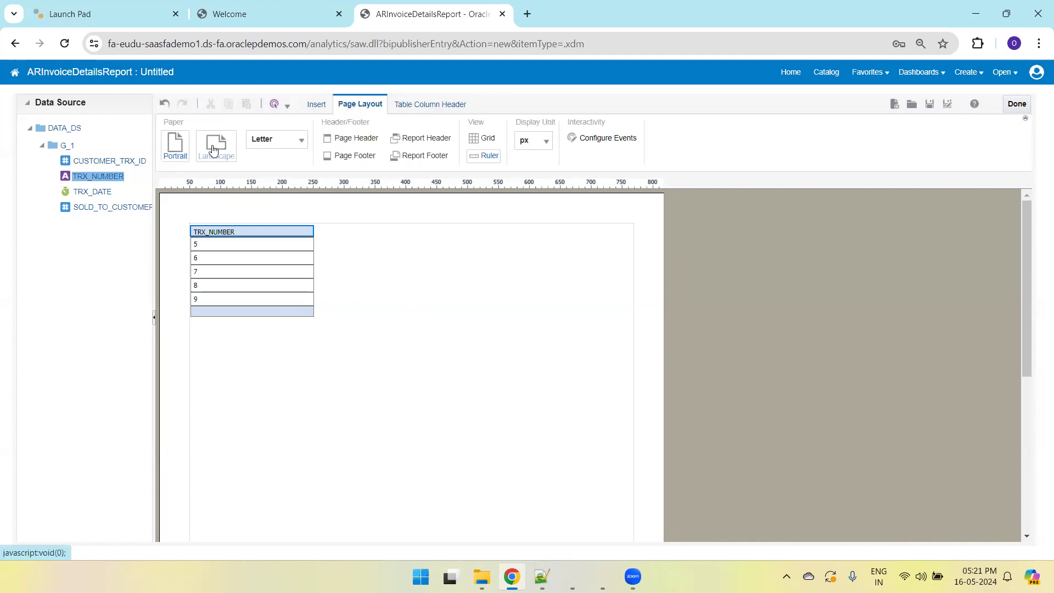
left_click(482, 139)
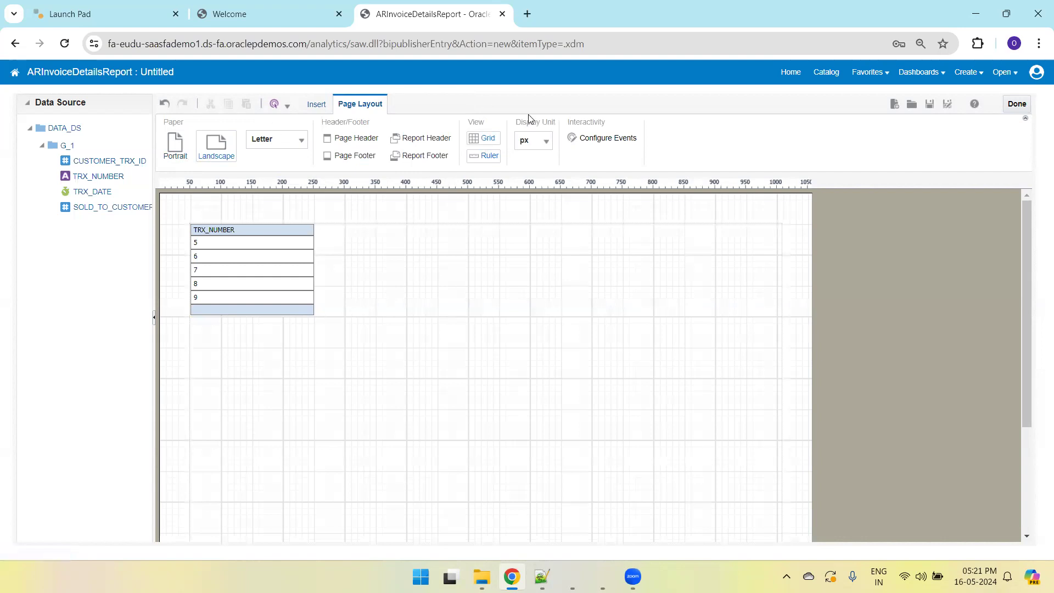
left_click(1013, 104)
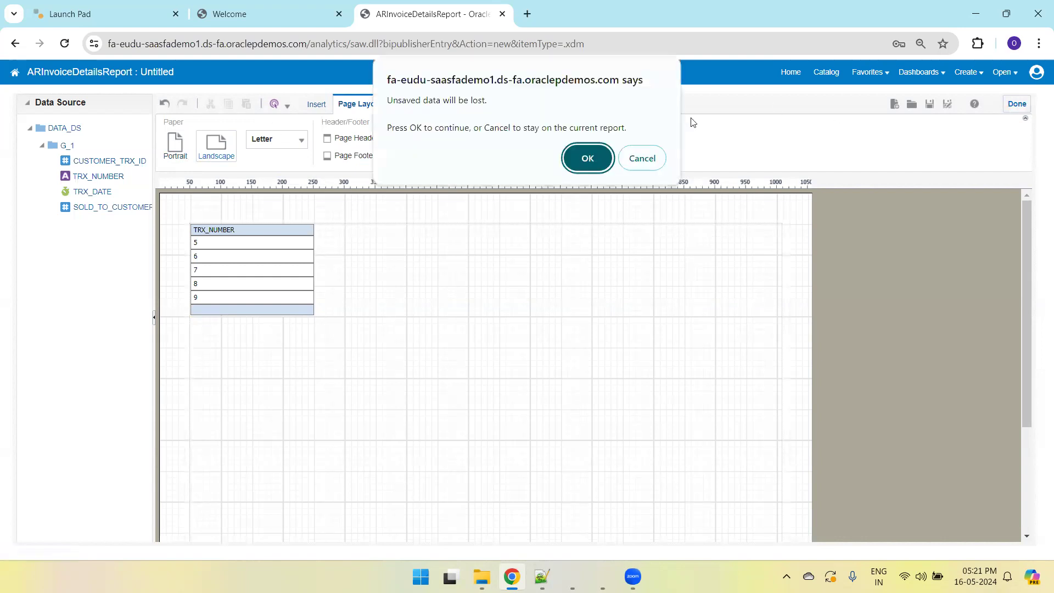
left_click(587, 158)
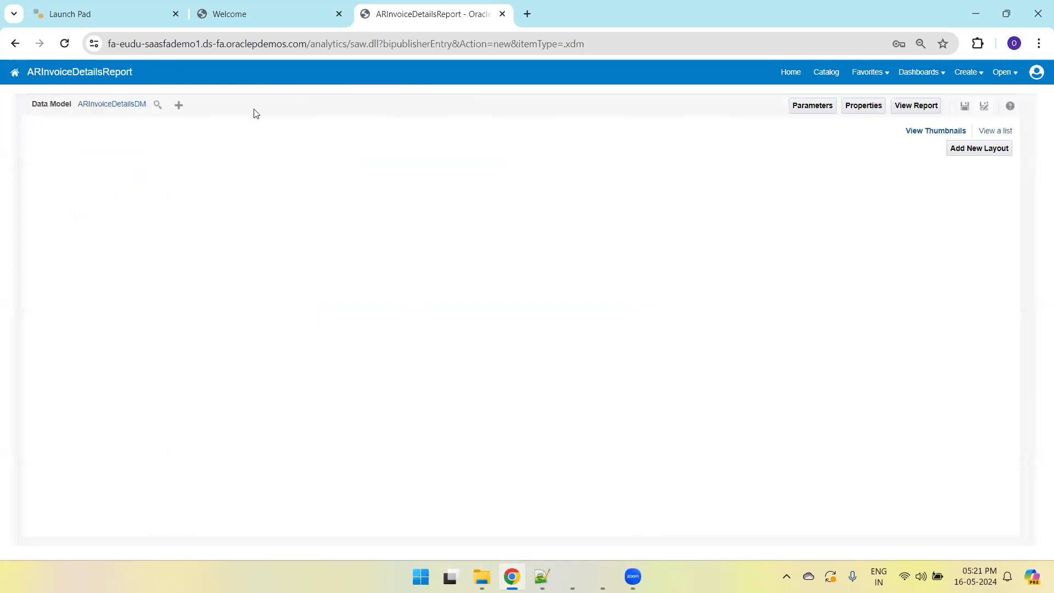
- Add a new layout by generating an RTF template named "Output" from the data model
left_click(997, 155)
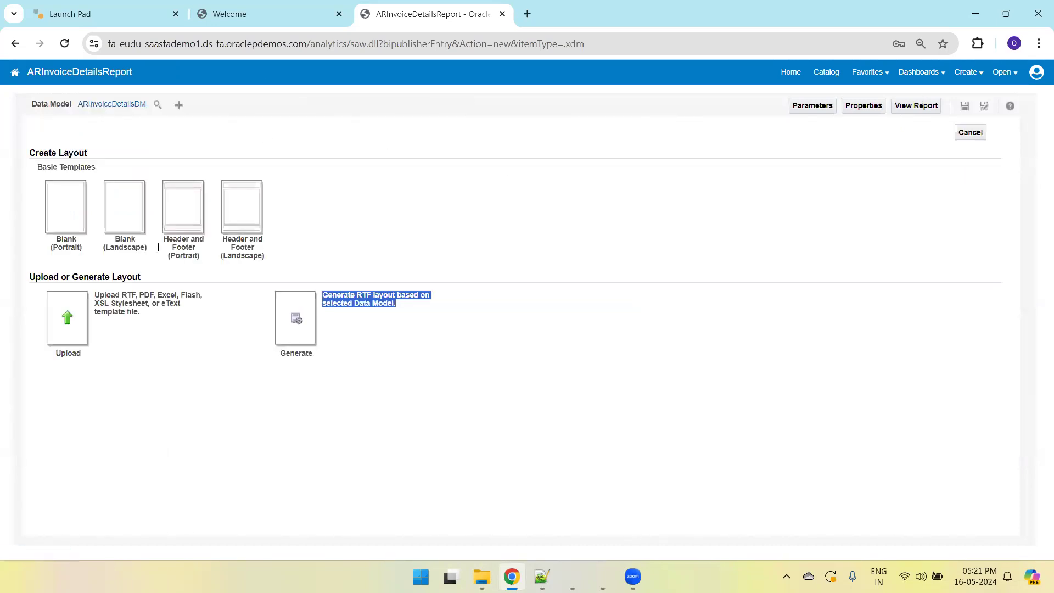
left_click(248, 355)
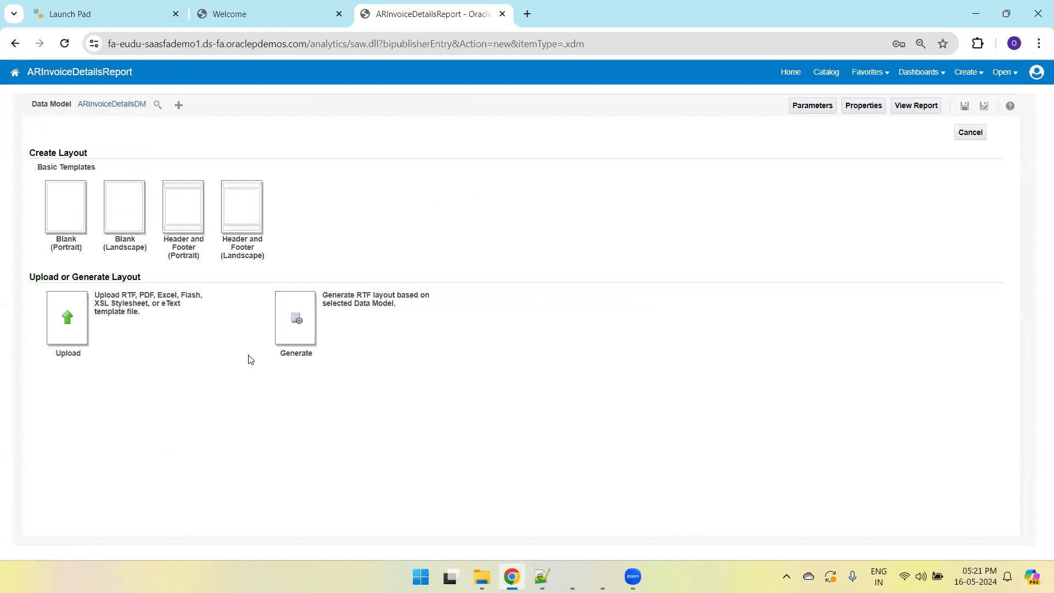
left_click(291, 331)
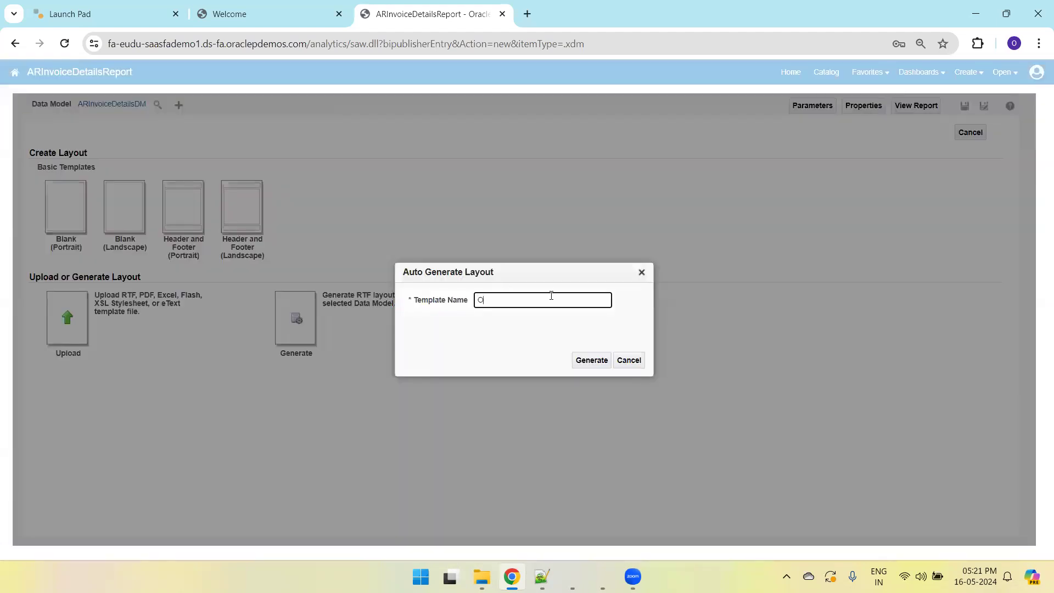
left_click(582, 362)
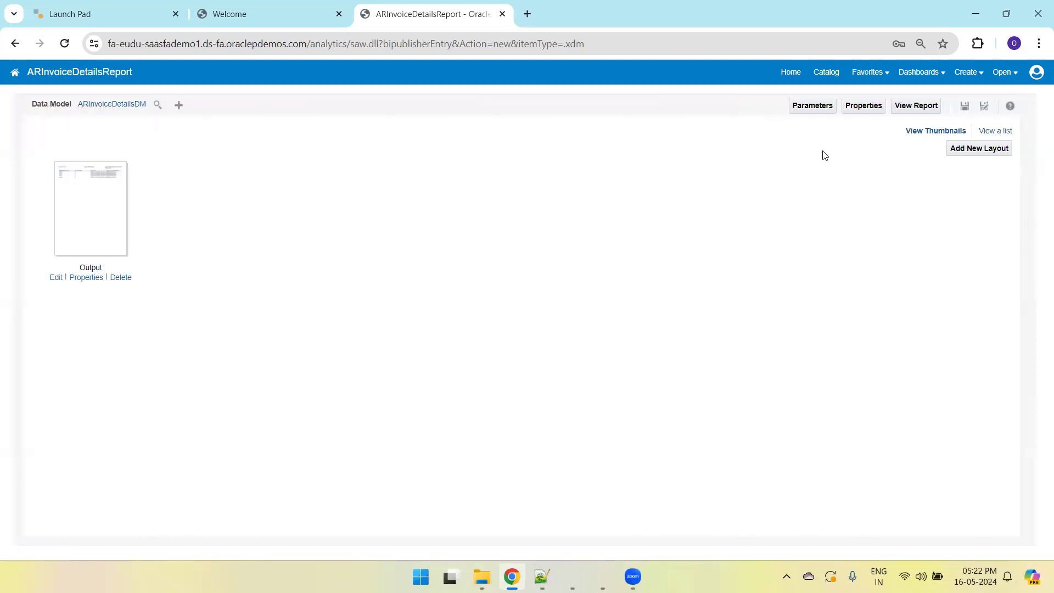
- Disable Auto Run in the report's general properties and save the report
left_click(877, 106)
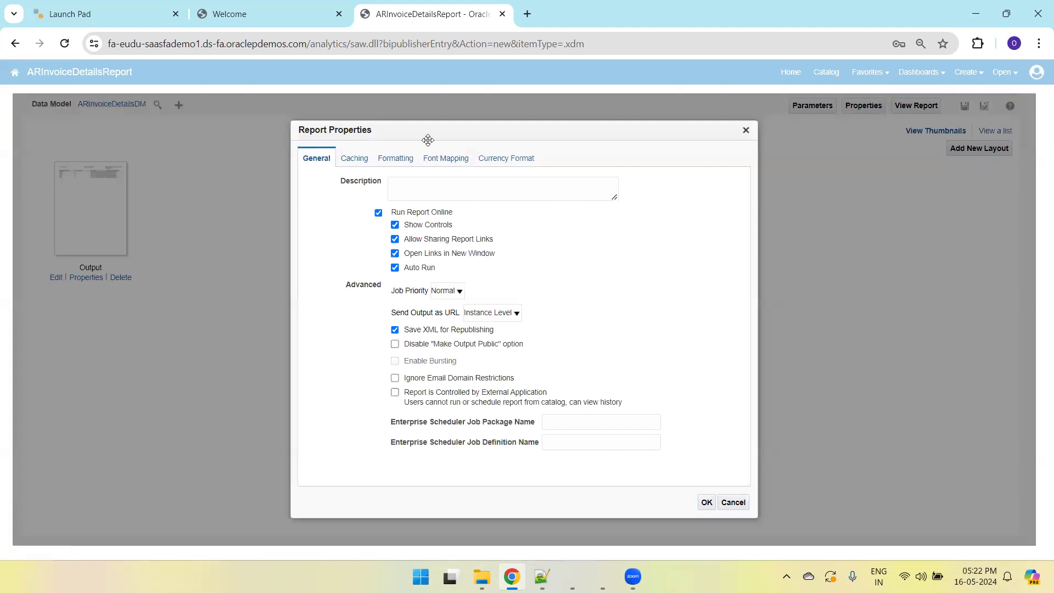
left_click_drag(404, 126, 355, 108)
left_click(347, 248)
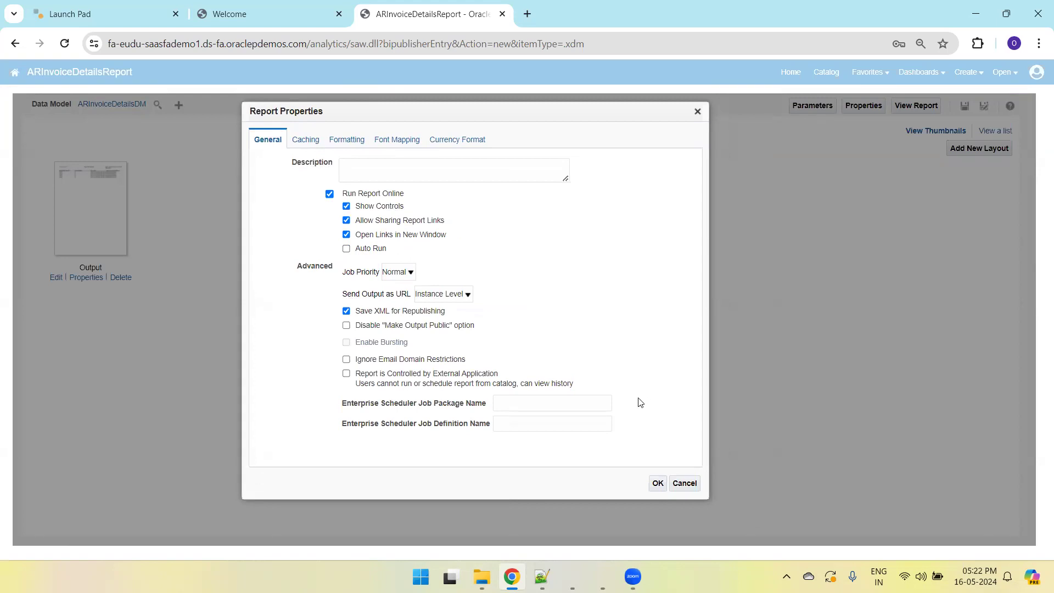
left_click(659, 484)
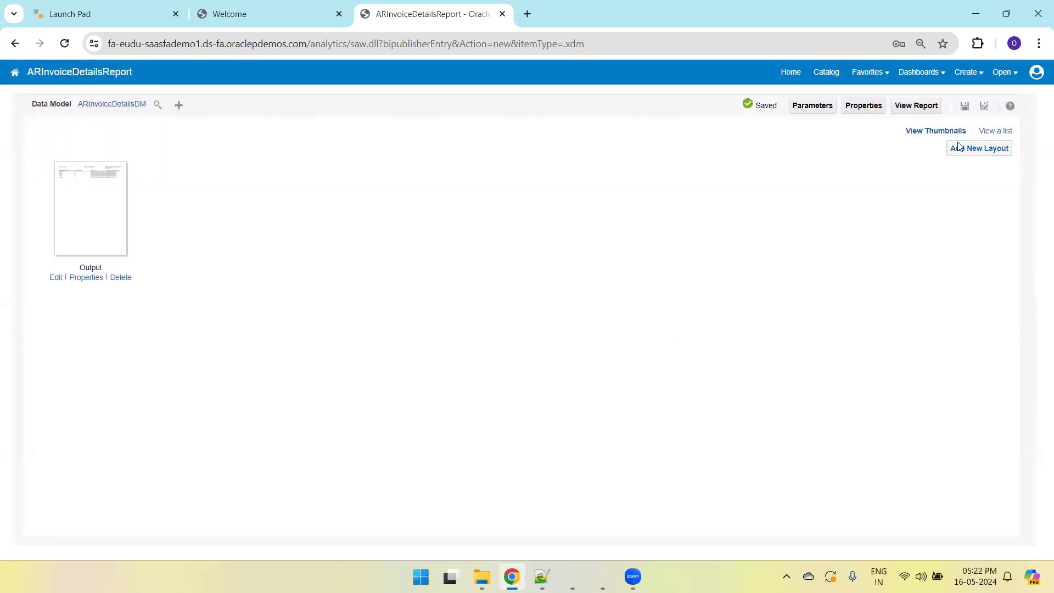
- Show the report layouts as a list and choose HTML as the Output layout's default format
left_click(996, 131)
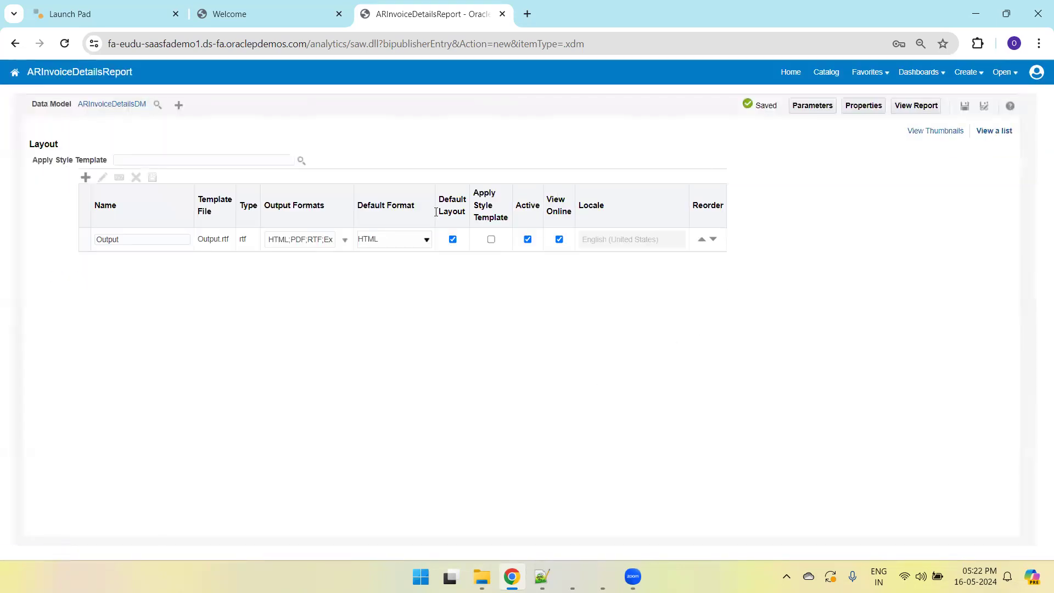
left_click(406, 240)
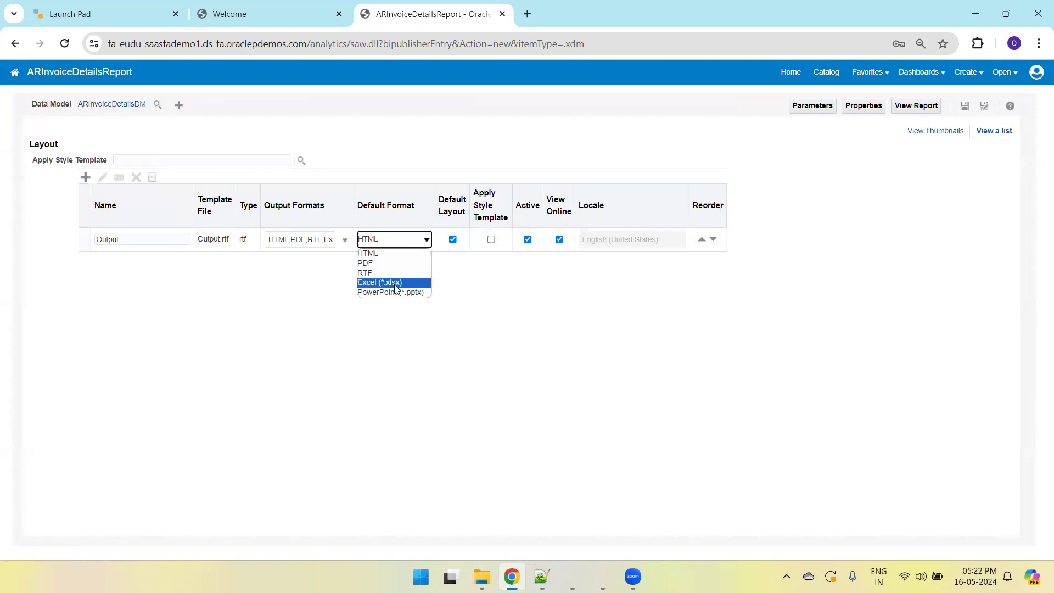
left_click(379, 254)
- Limit the Output layout's formats to HTML, Excel (*.xlsx) and Data (CSV), deselecting PDF, RTF and PowerPoint (*.pptx)
left_click(333, 239)
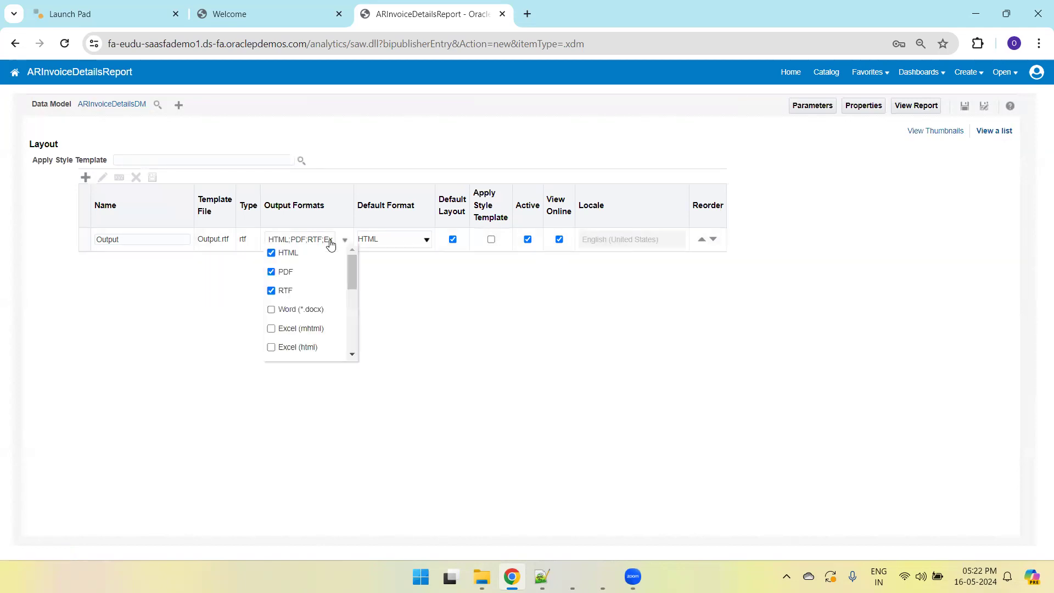
left_click(285, 275)
left_click(287, 291)
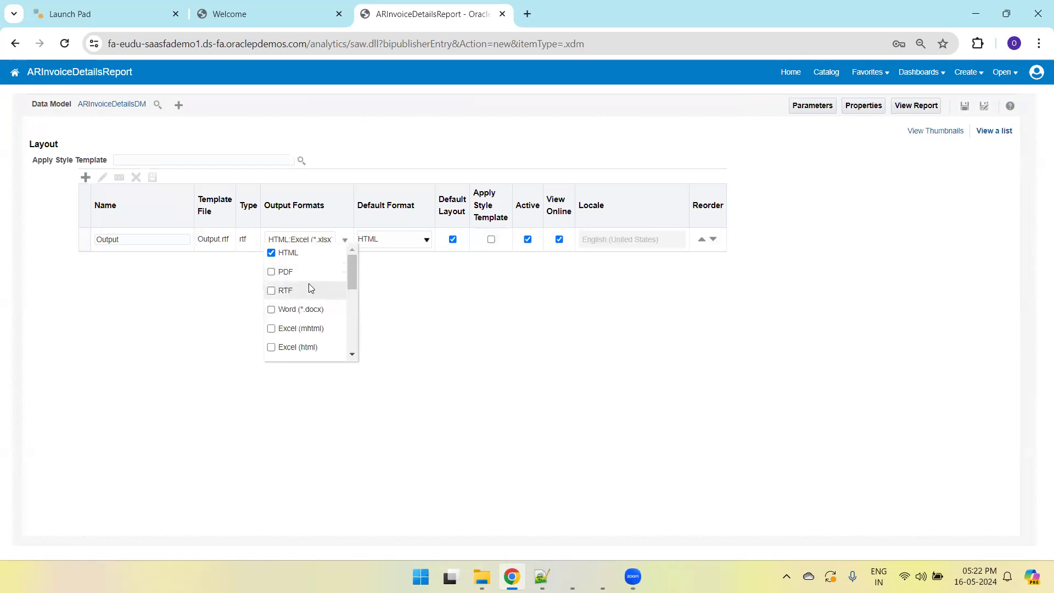
scroll(355, 275, "down", 1)
scroll(354, 286, "down", 2)
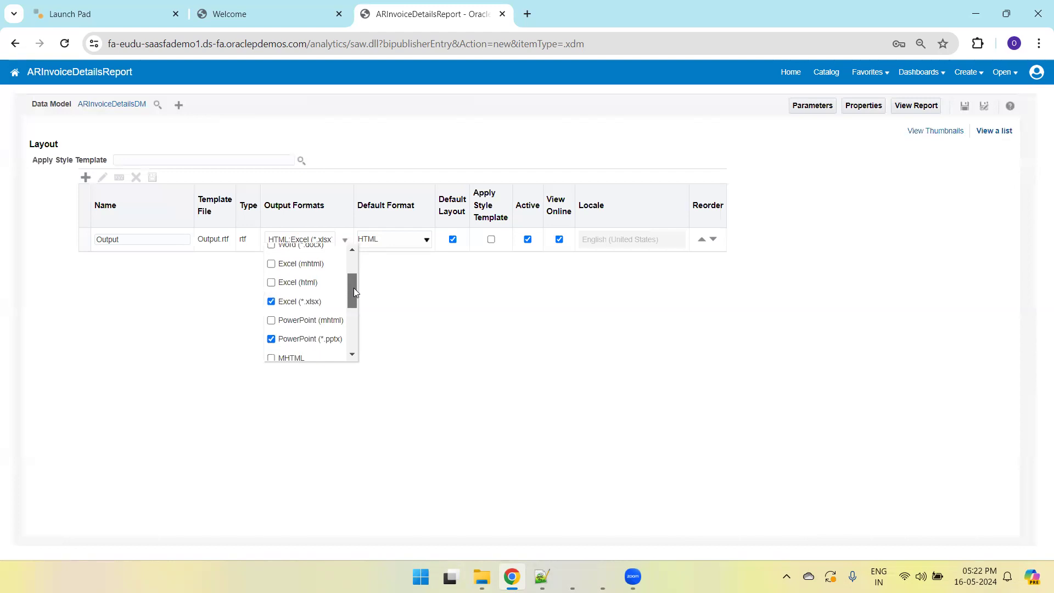
left_click(313, 311)
left_click(314, 316)
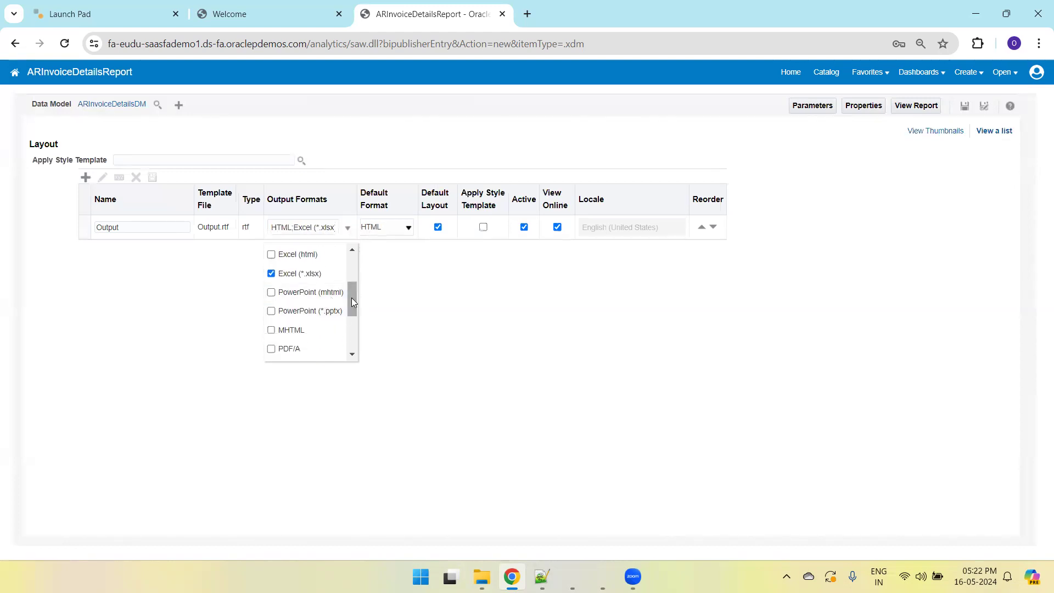
scroll(356, 327, "down", 3)
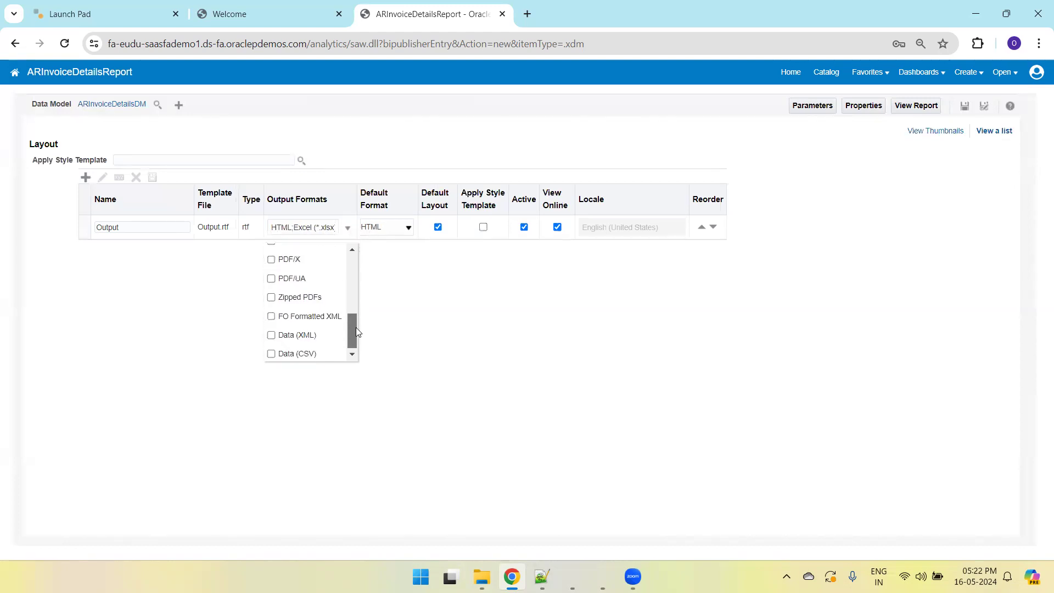
left_click(322, 352)
left_click(408, 327)
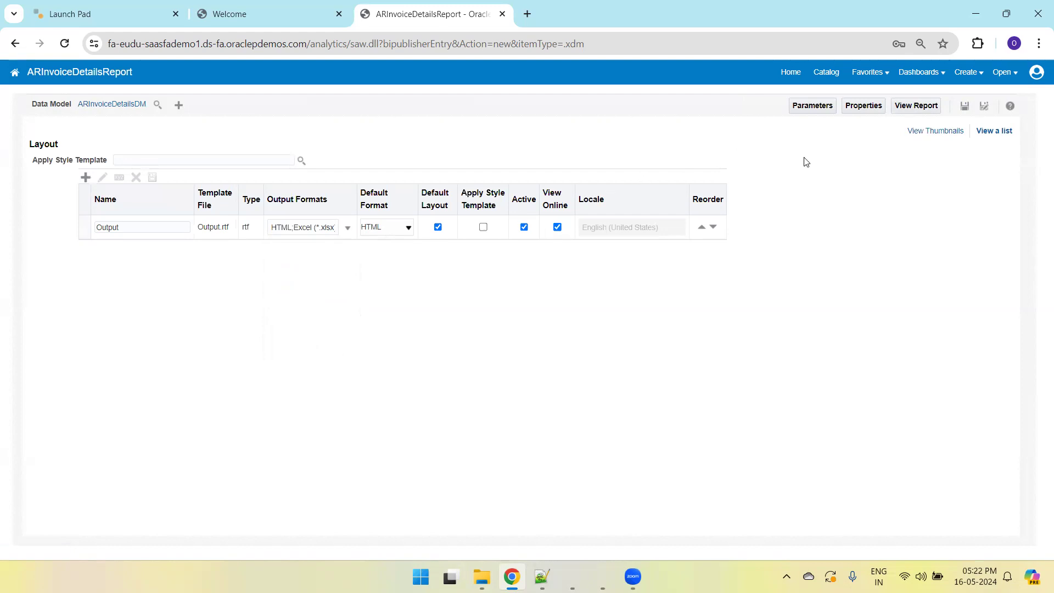
- Run the report in HTML, review its available output and export formats, and display the output as CSV
left_click(917, 105)
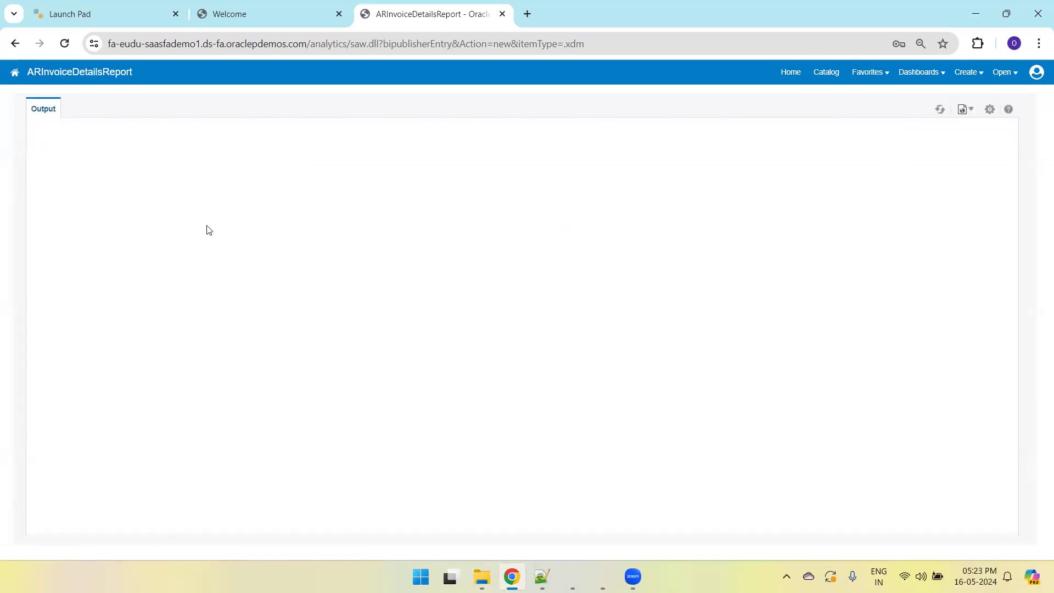
left_click(941, 110)
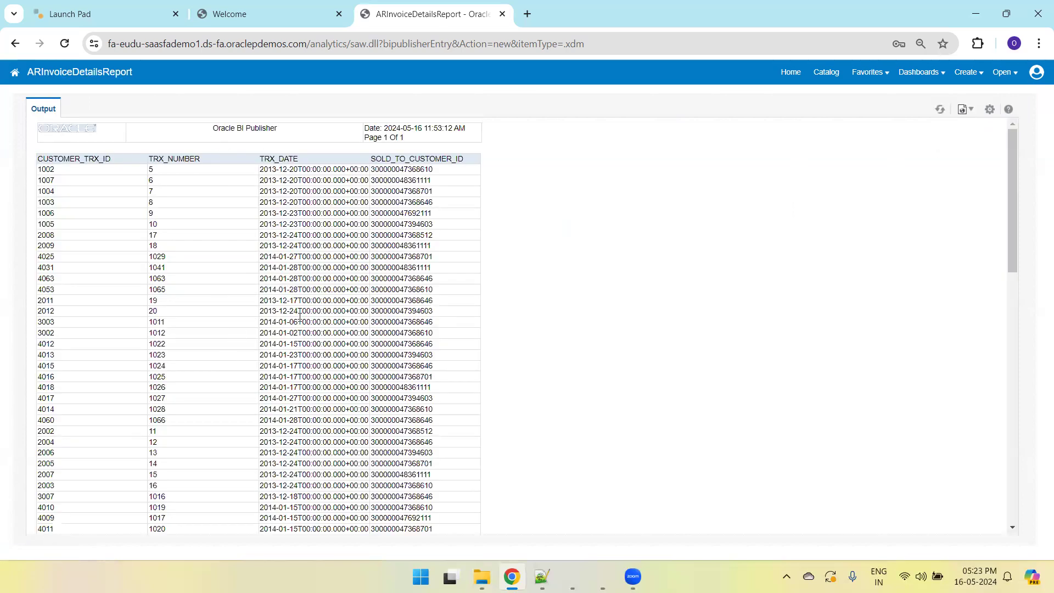
left_click(971, 112)
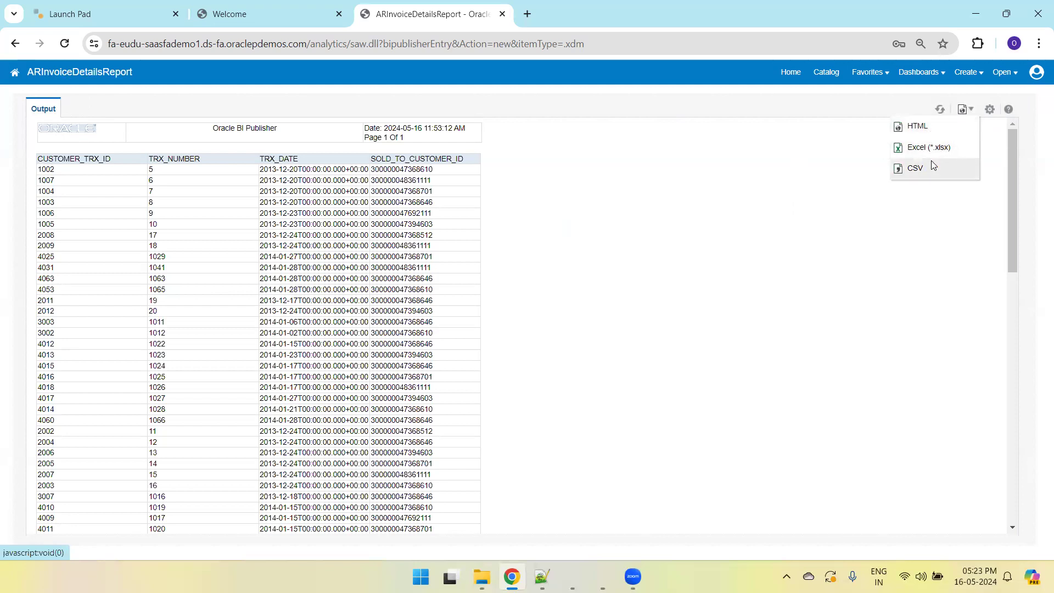
left_click(988, 112)
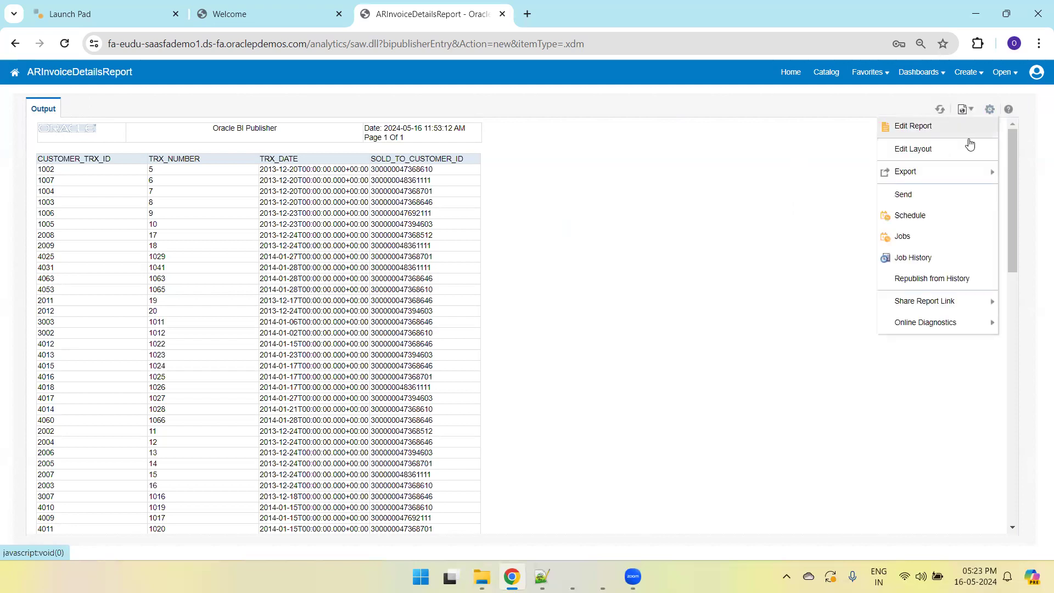
mouse_move(931, 177)
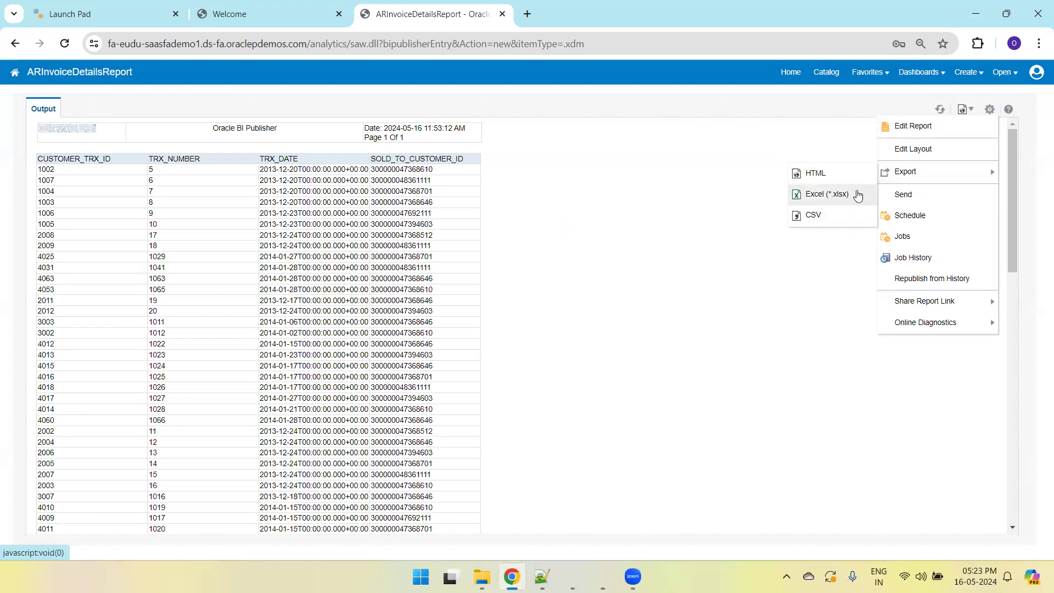
left_click(828, 142)
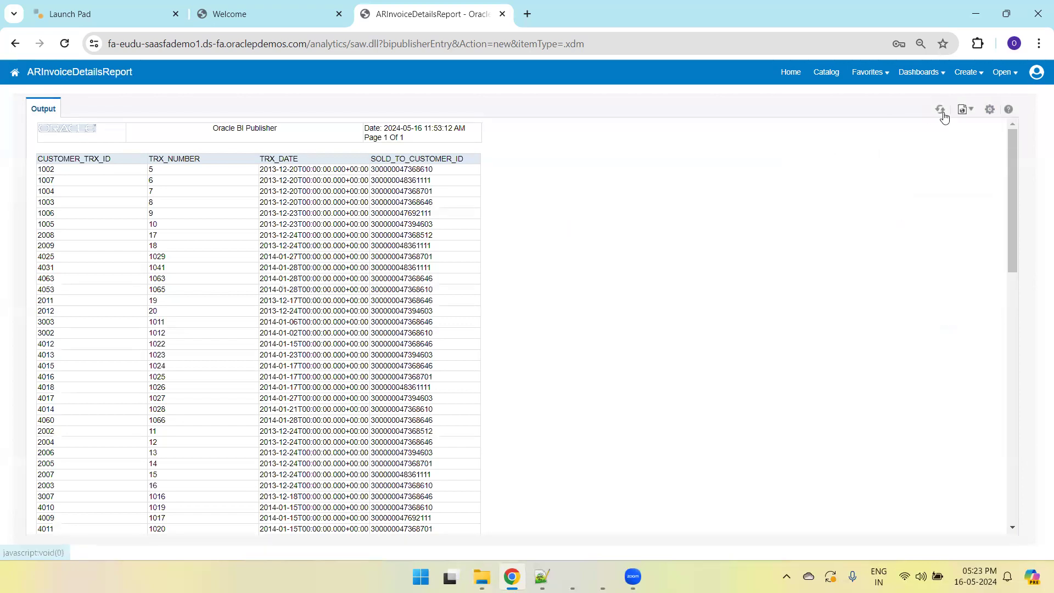
left_click(970, 111)
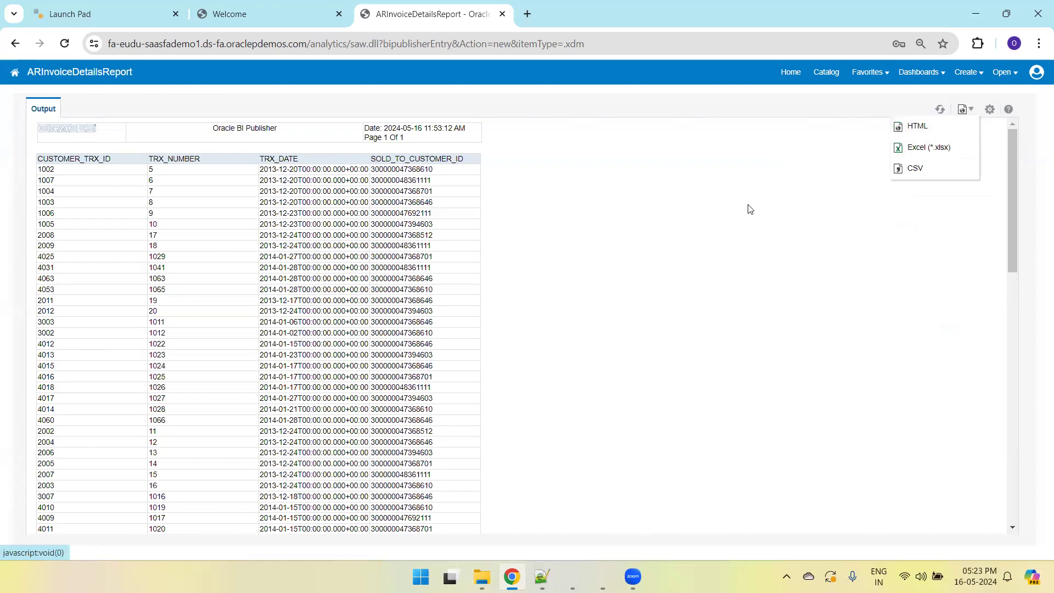
left_click(910, 172)
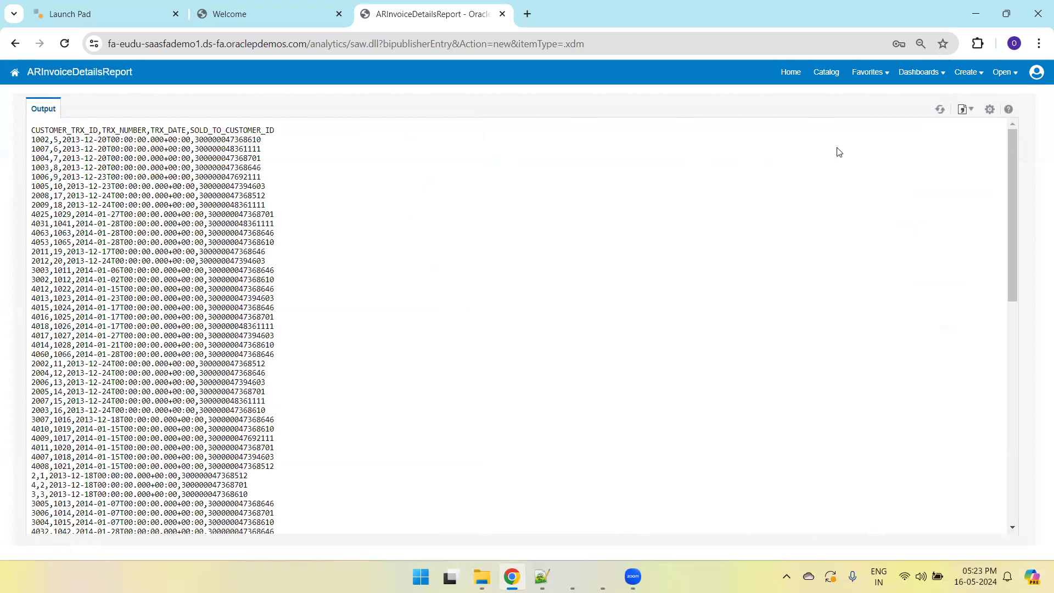
- Export the report output as a CSV file and reopen ARInvoiceDetailsReport for editing
left_click(991, 110)
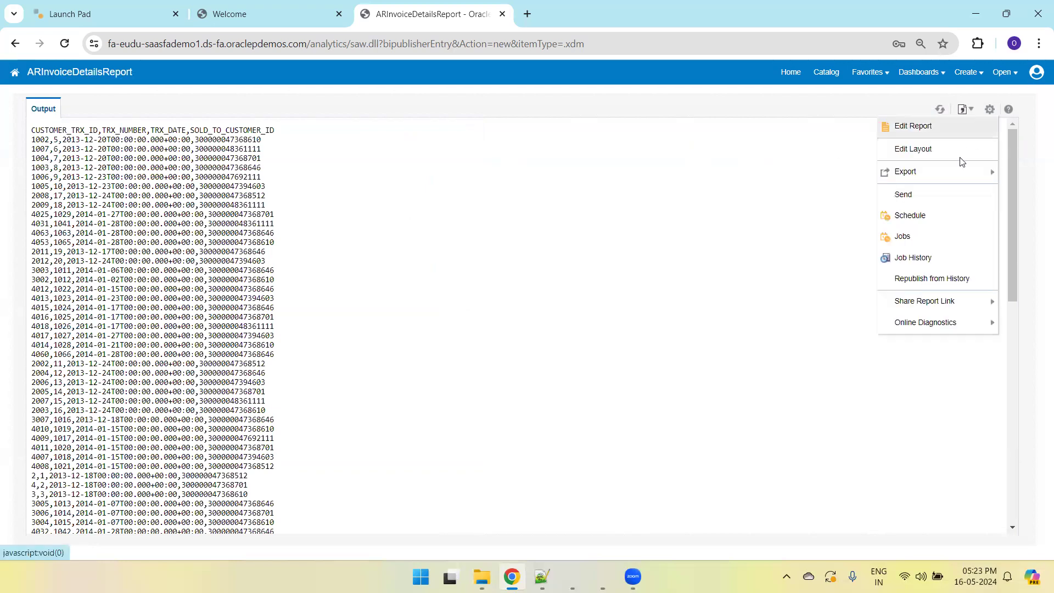
mouse_move(936, 183)
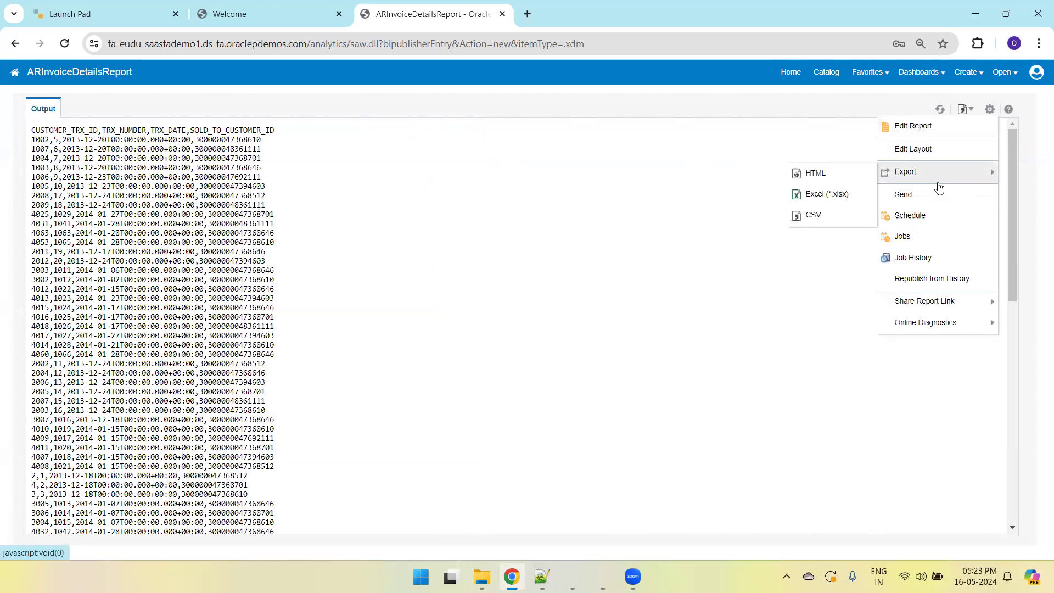
left_click(809, 220)
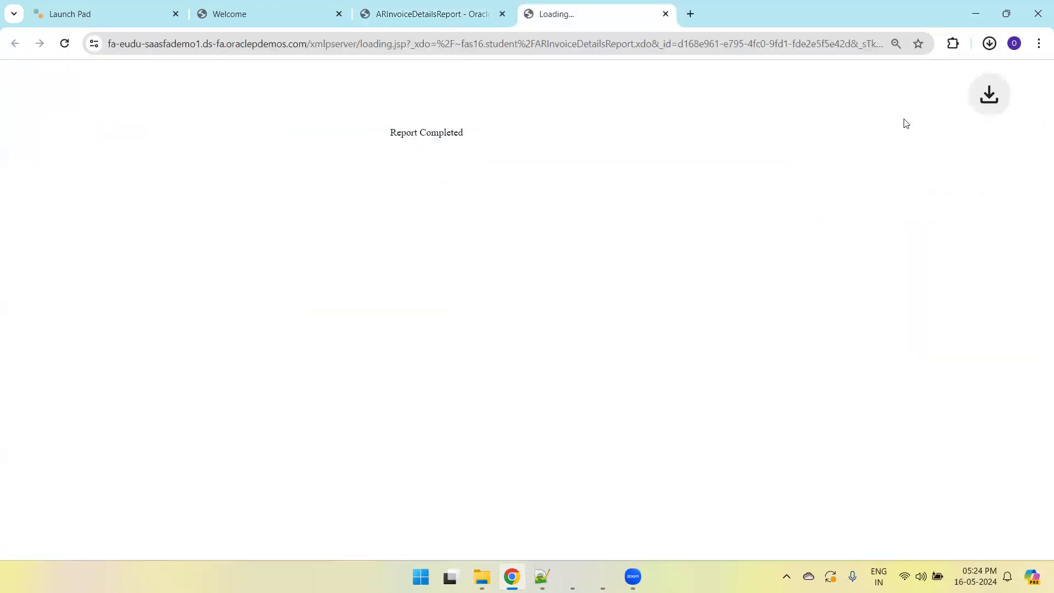
left_click(437, 20)
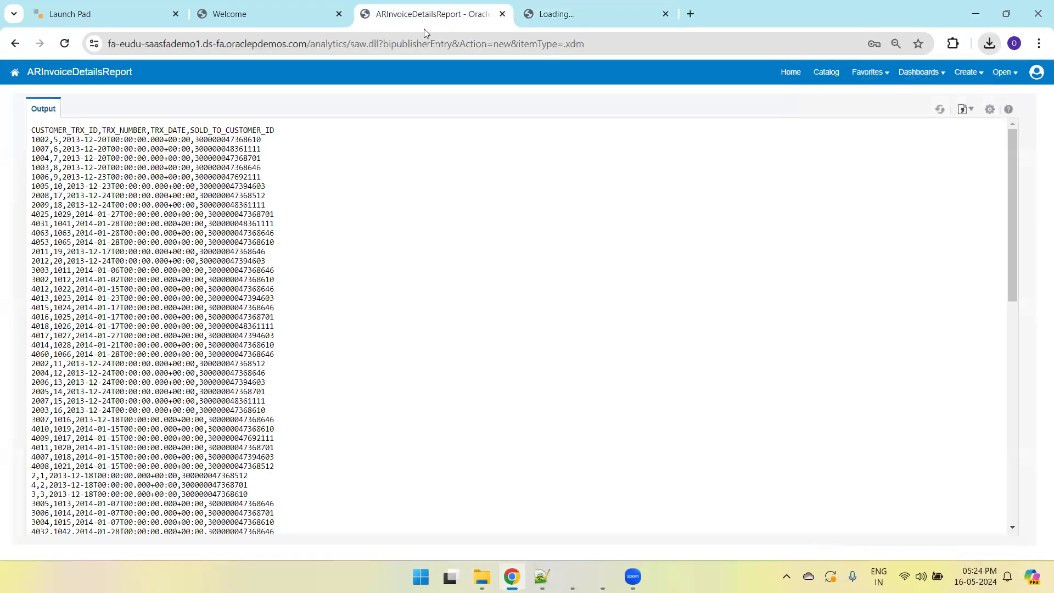
left_click(998, 108)
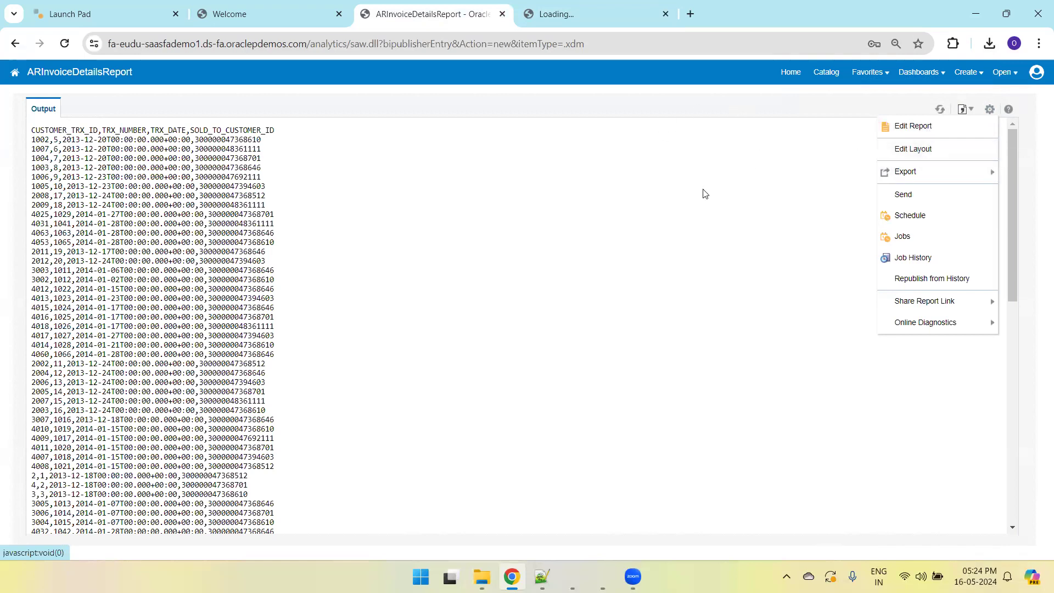
left_click(911, 130)
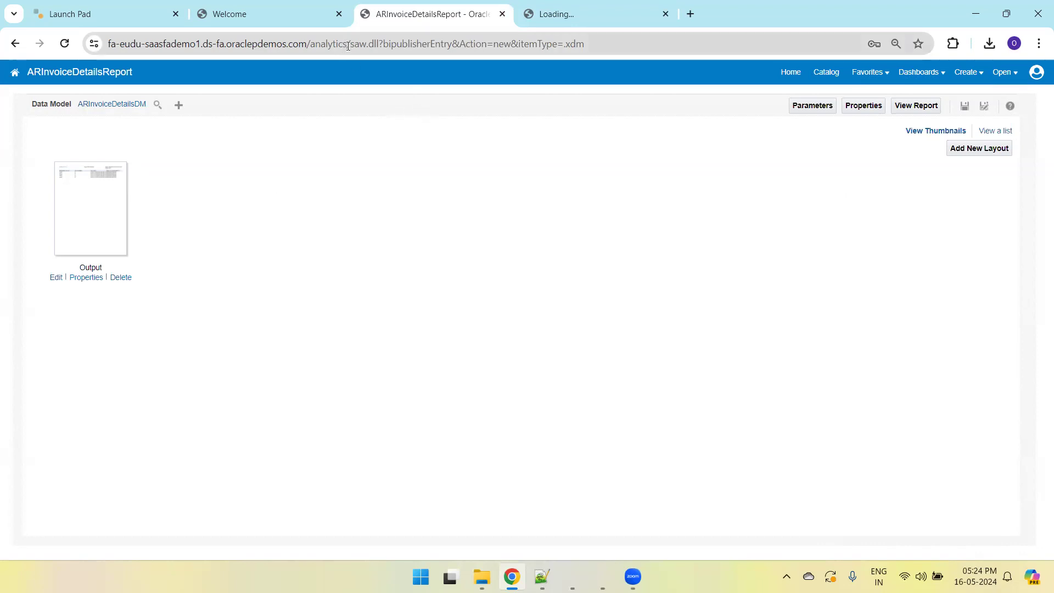
- Load the site's /analytics/ home page in the finished export's browser tab and place that tab before the report tab
left_click_drag(349, 44, 0, 47)
key("ctrl+c")
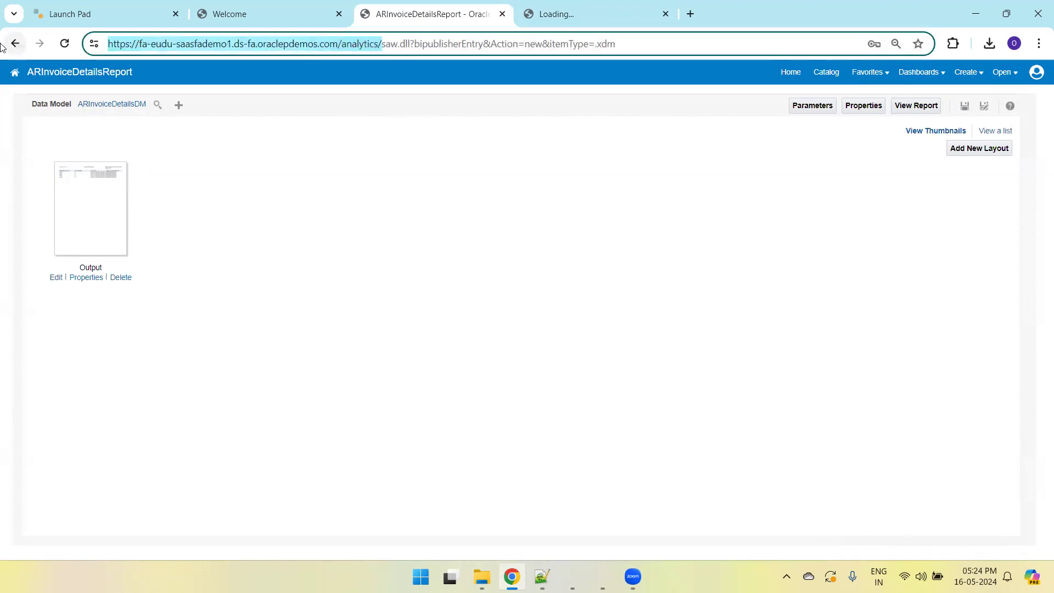
key("ctrl+Tab")
key("ctrl+l")
key("ctrl+v")
key("Return")
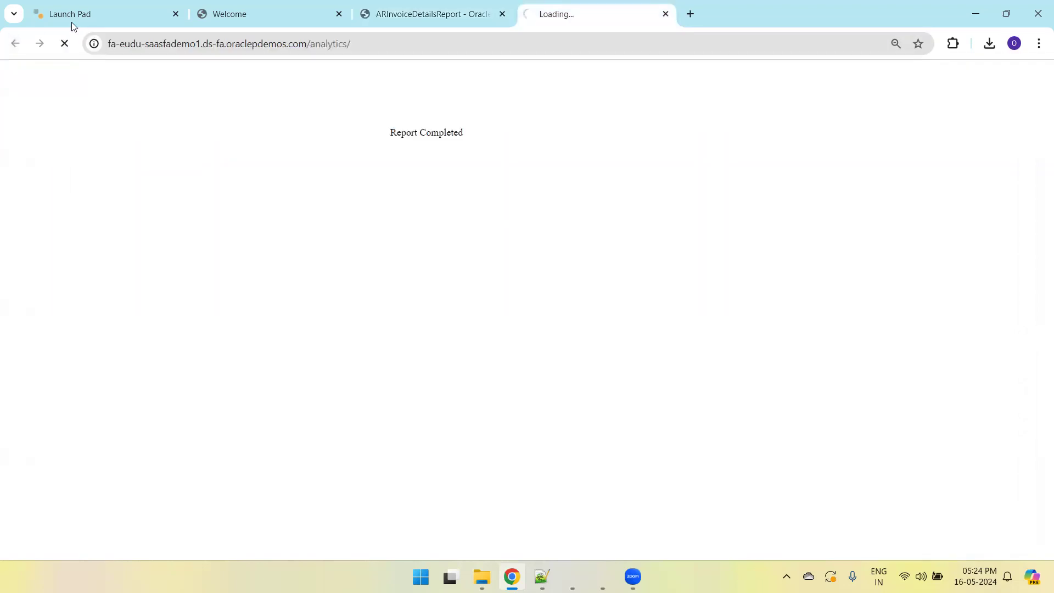
left_click_drag(561, 15, 452, 21)
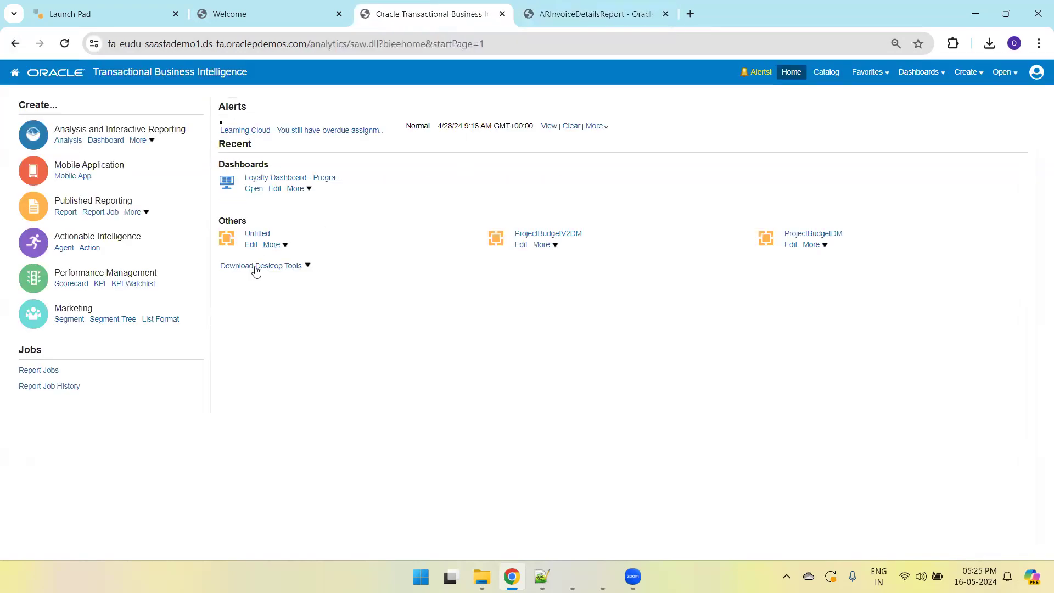
- Open ARInvoiceDetailsDM from the catalog for editing, view 5 rows of its data and export them as XML
left_click(829, 73)
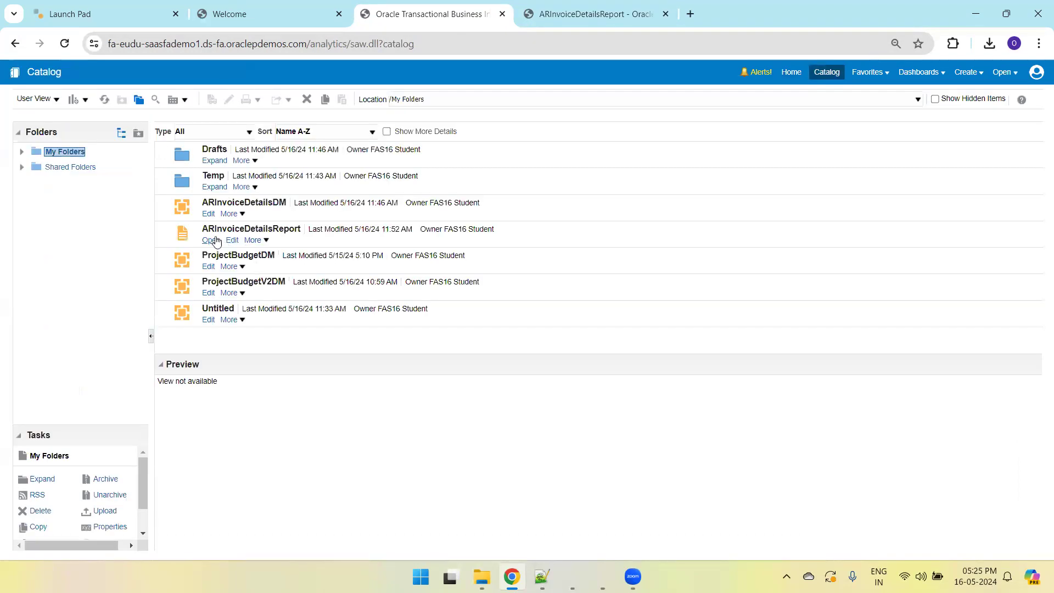
left_click(209, 214)
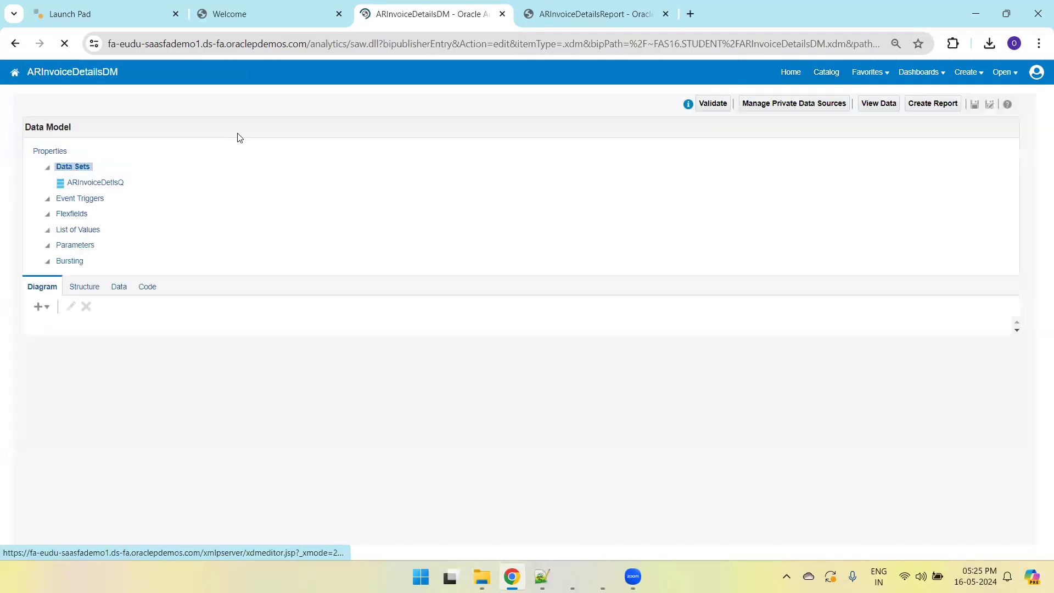
left_click(260, 130)
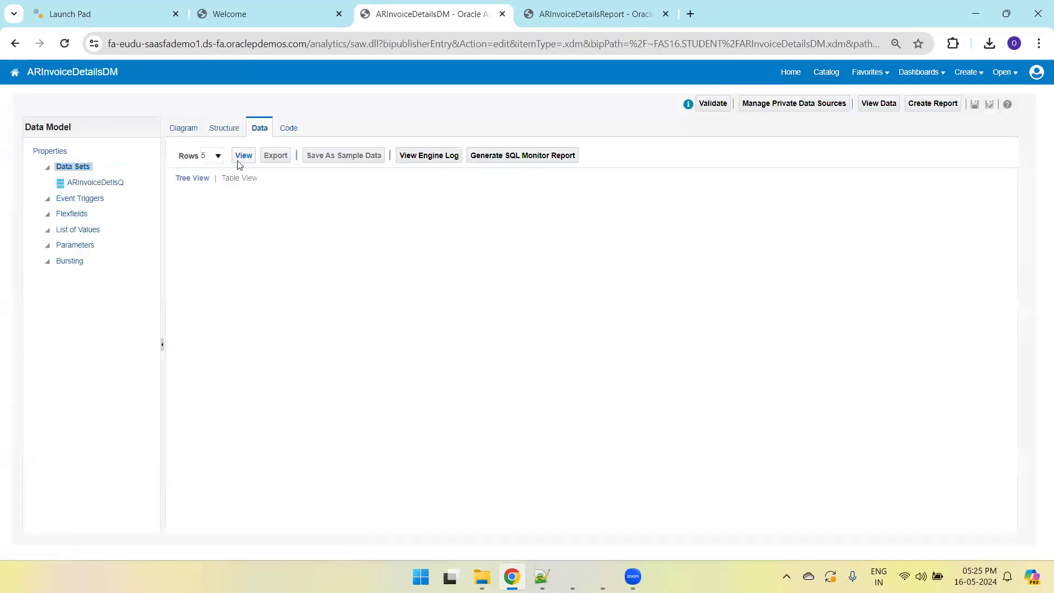
left_click(241, 157)
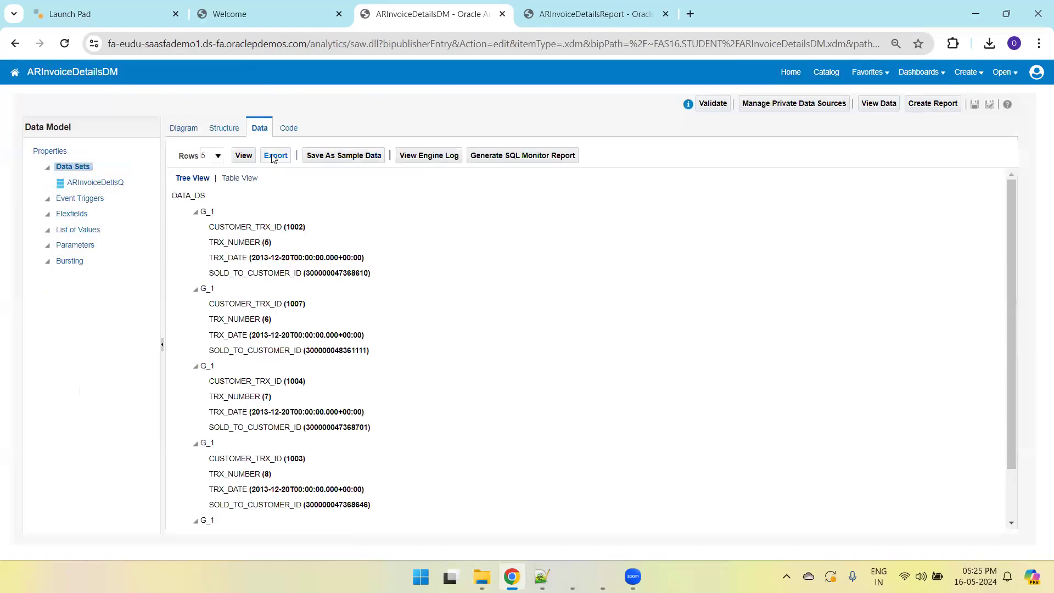
left_click(275, 158)
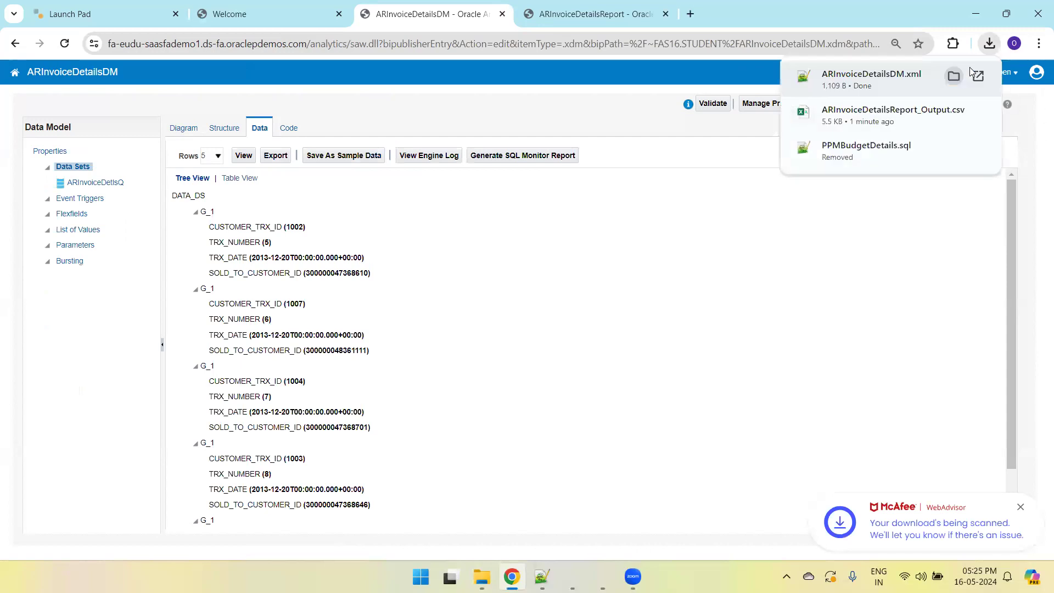
- Transfer the downloaded ARInvoiceDetailsDM.xml from the Downloads folder to the 16-May-2024_BIReport folder
left_click(954, 76)
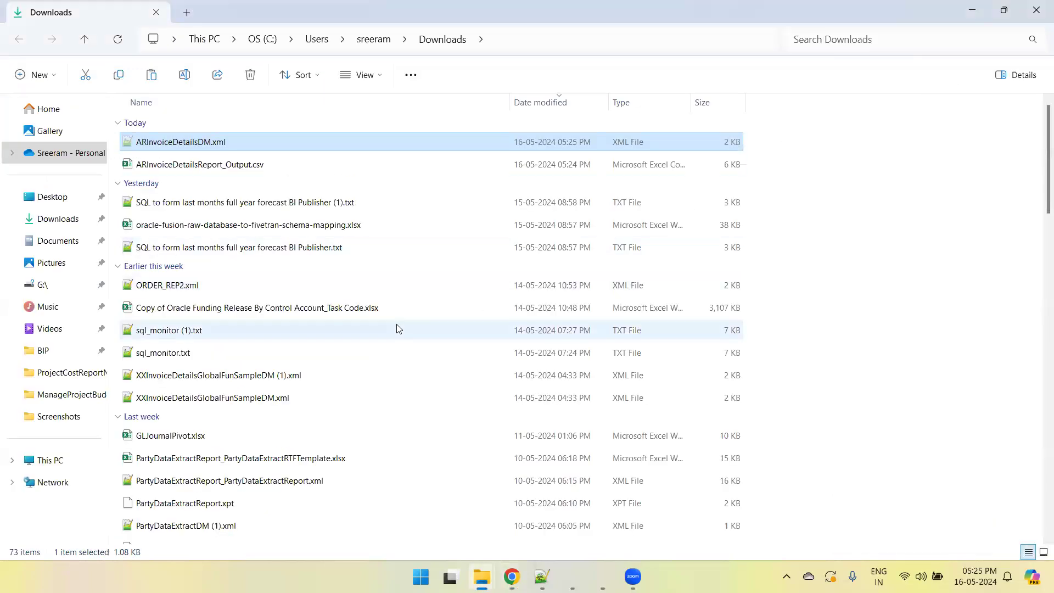
mouse_move(482, 577)
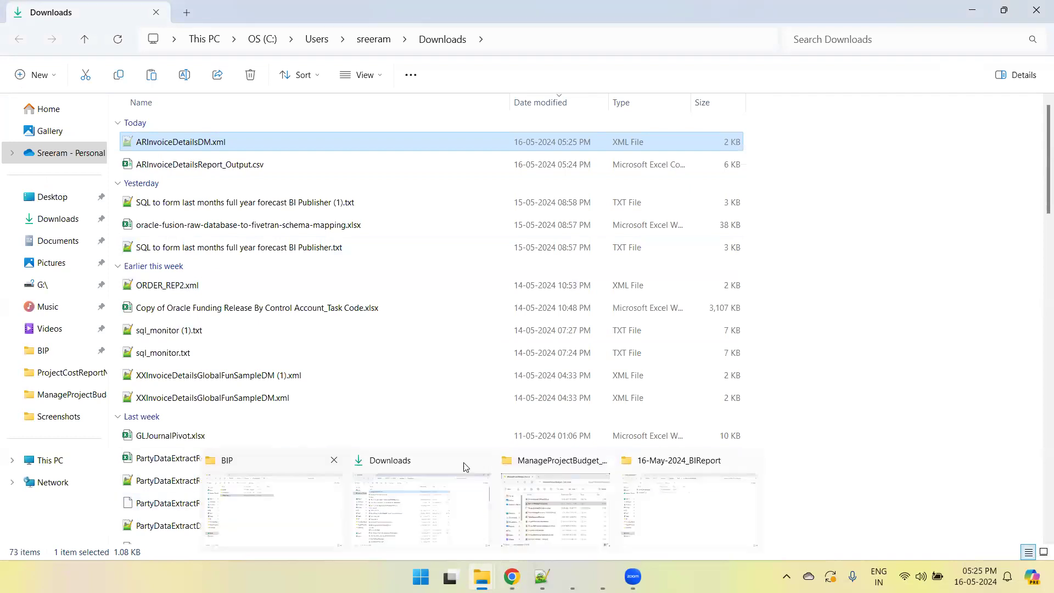
left_click(674, 473)
key("ctrl+v")
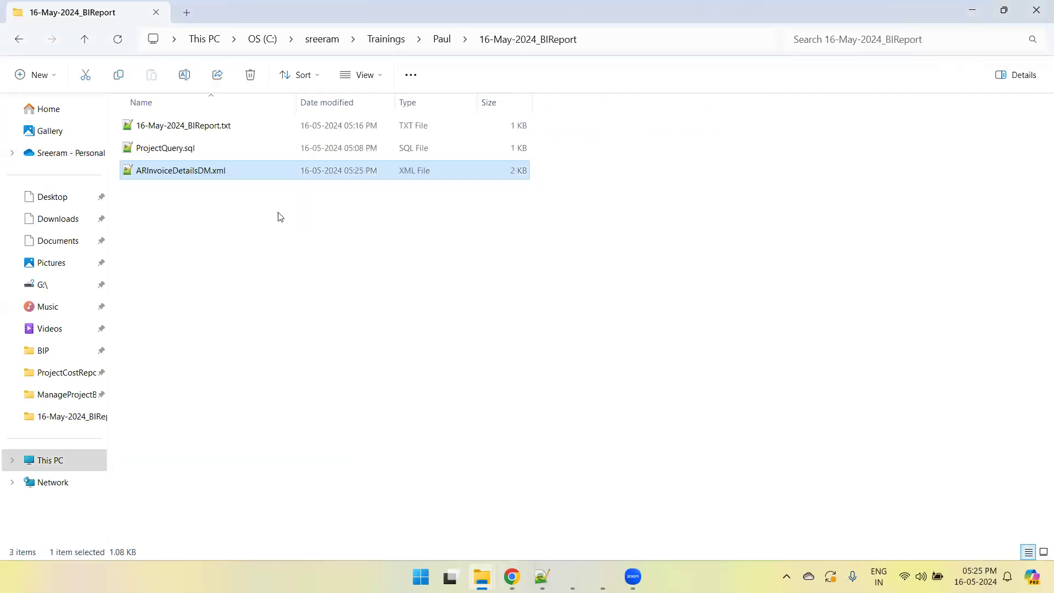
- Open ARInvoiceDetailsDM.xml in Notepad++ and compare its DATA_DS root element with the data model's data tree and structure
double_click(219, 174)
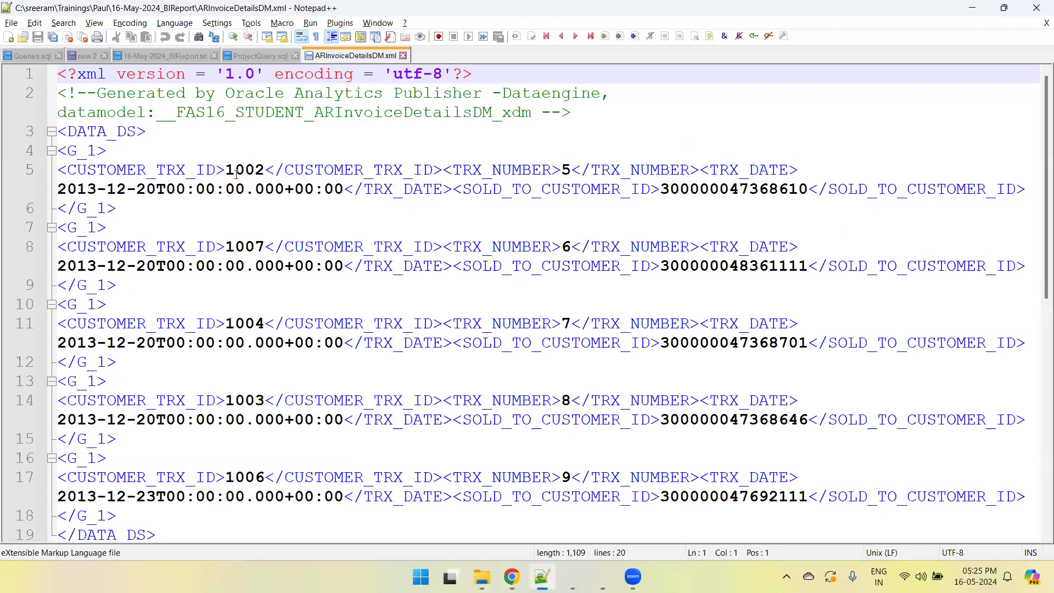
left_click(104, 131)
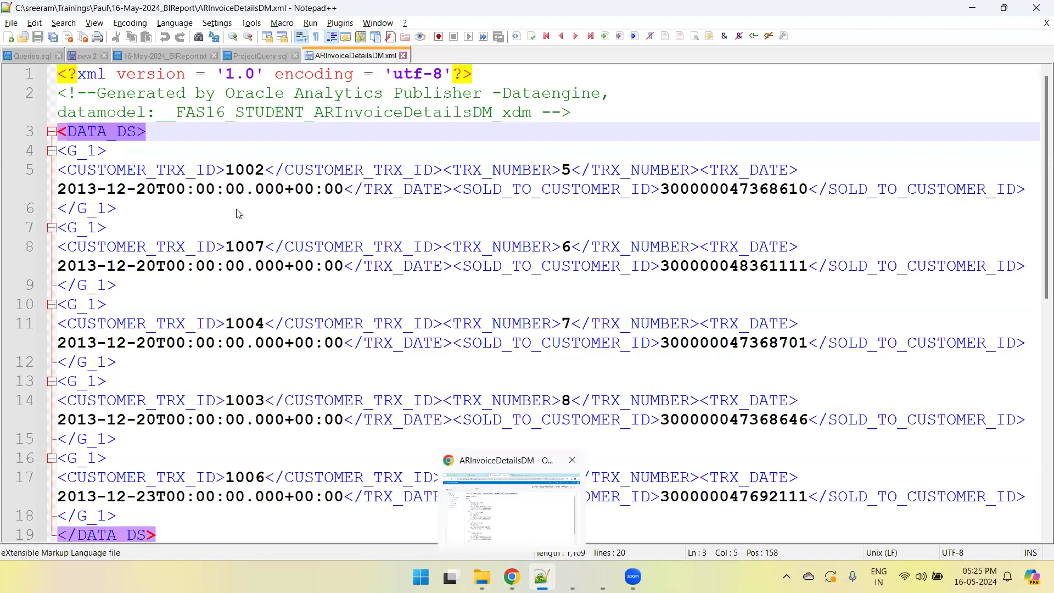
left_click(511, 576)
double_click(193, 196)
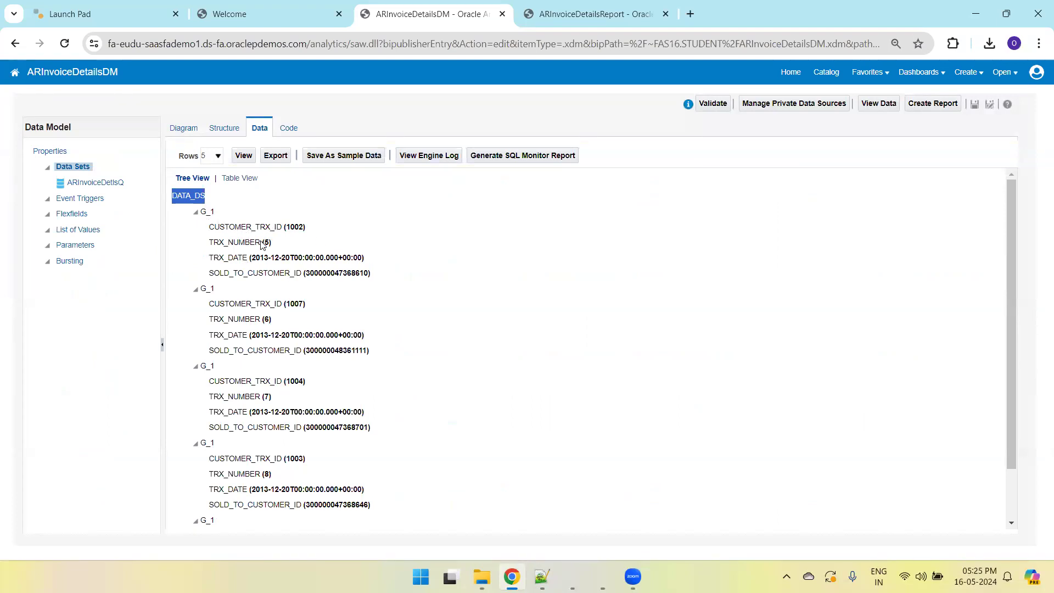
left_click(215, 195)
left_click_drag(205, 196, 197, 196)
left_click(223, 130)
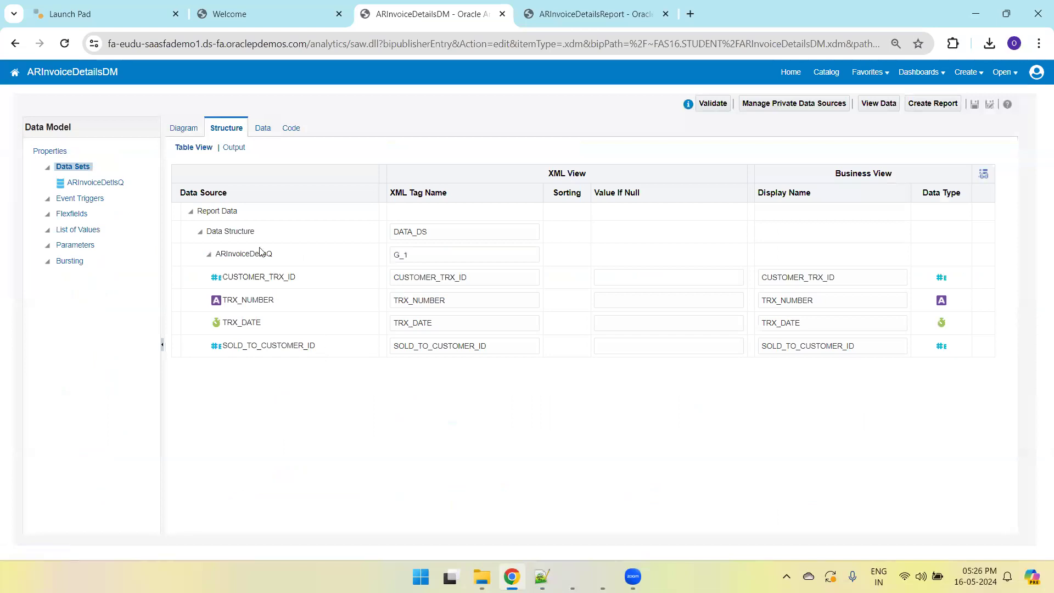
- Examine the XML tag names of the data structure and the ARInvoiceDetlsQ group in the structure table
double_click(248, 230)
right_click(421, 220)
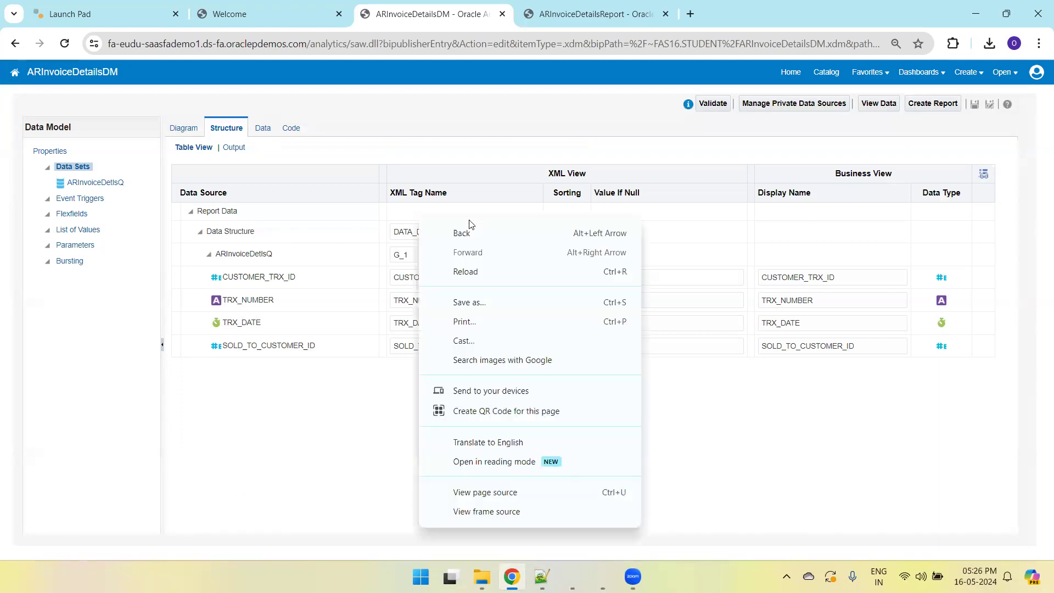
left_click(344, 245)
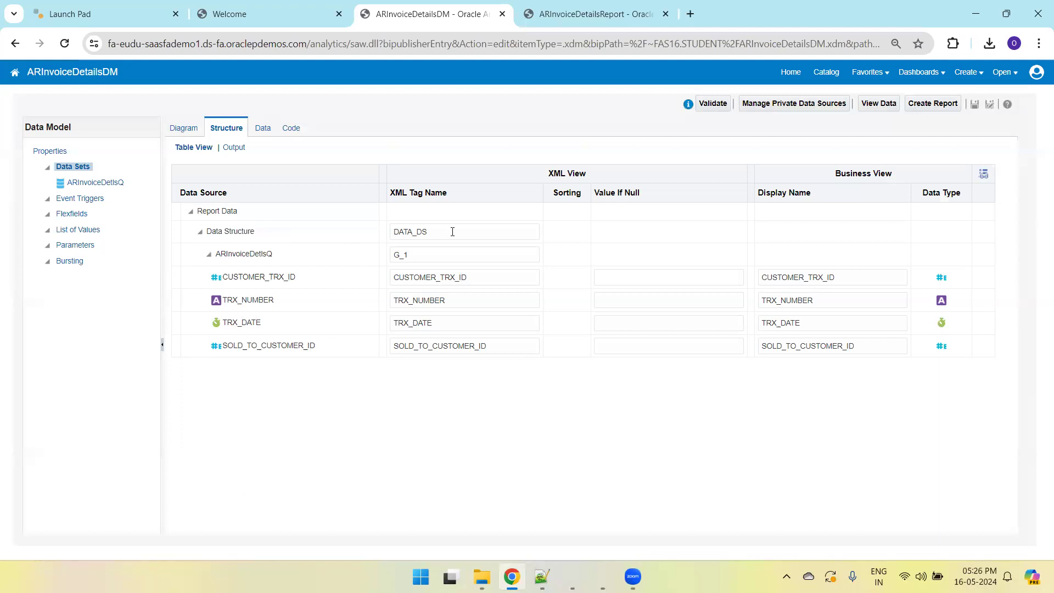
left_click(415, 254)
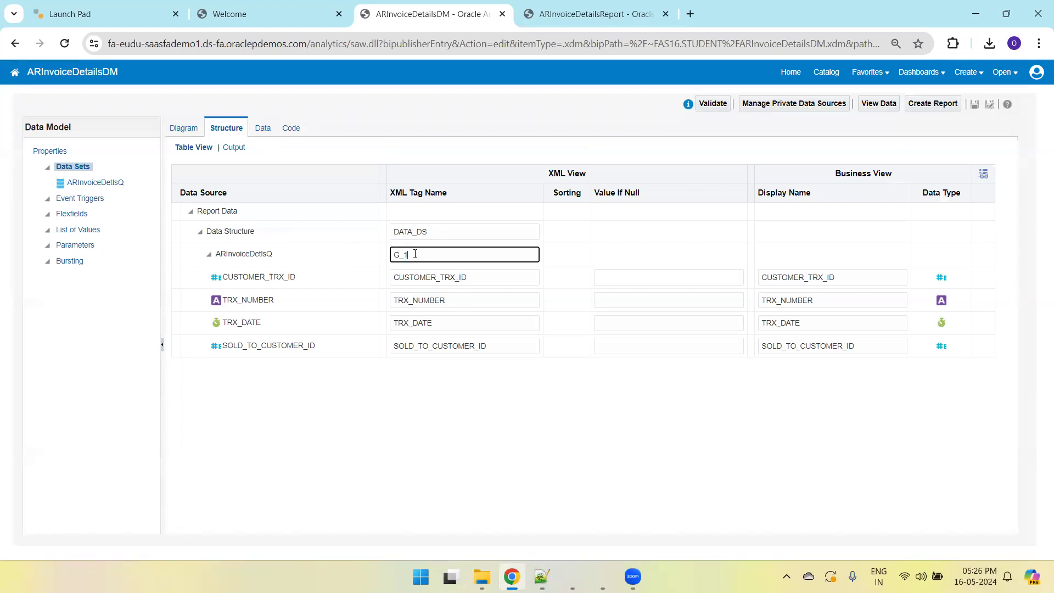
left_click(104, 185)
left_click(433, 259)
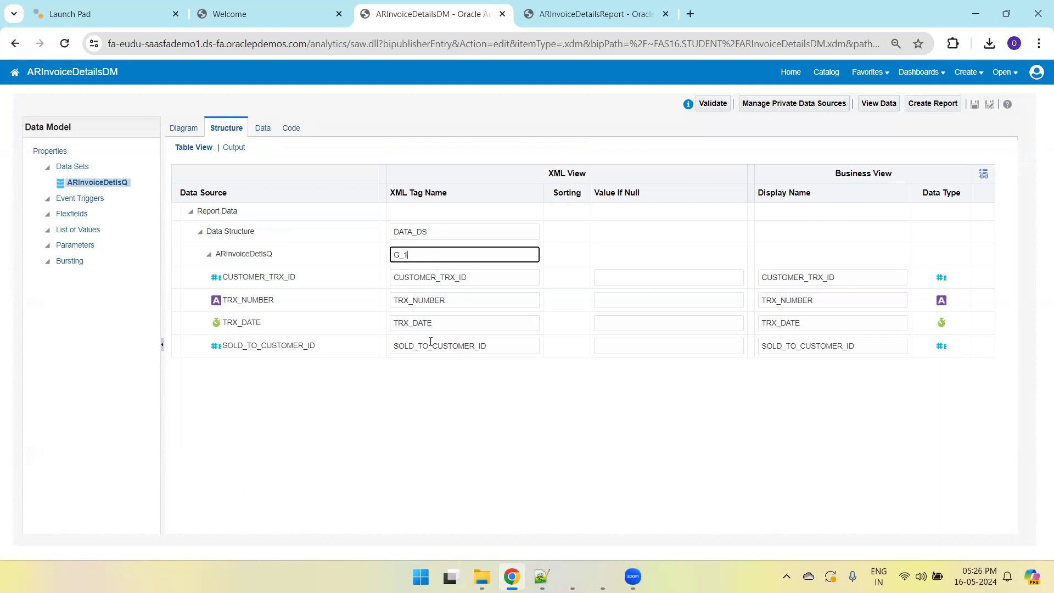
- Examine the G_1 group's properties in the data model diagram, leave them unedited, and compare with ARInvoiceDetailsDM.xml in Notepad++
left_click(184, 132)
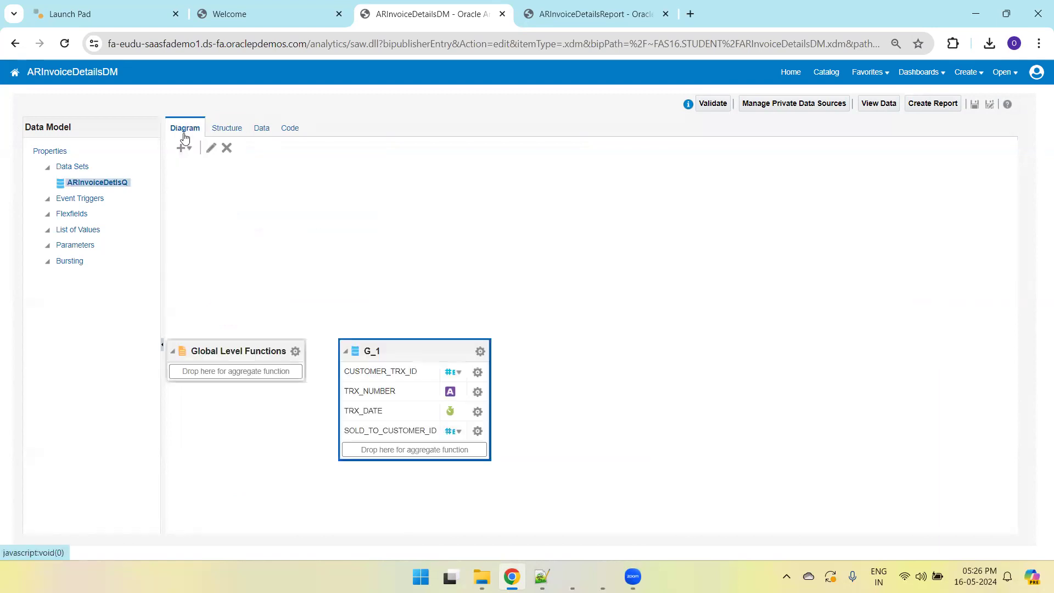
left_click_drag(384, 347, 382, 243)
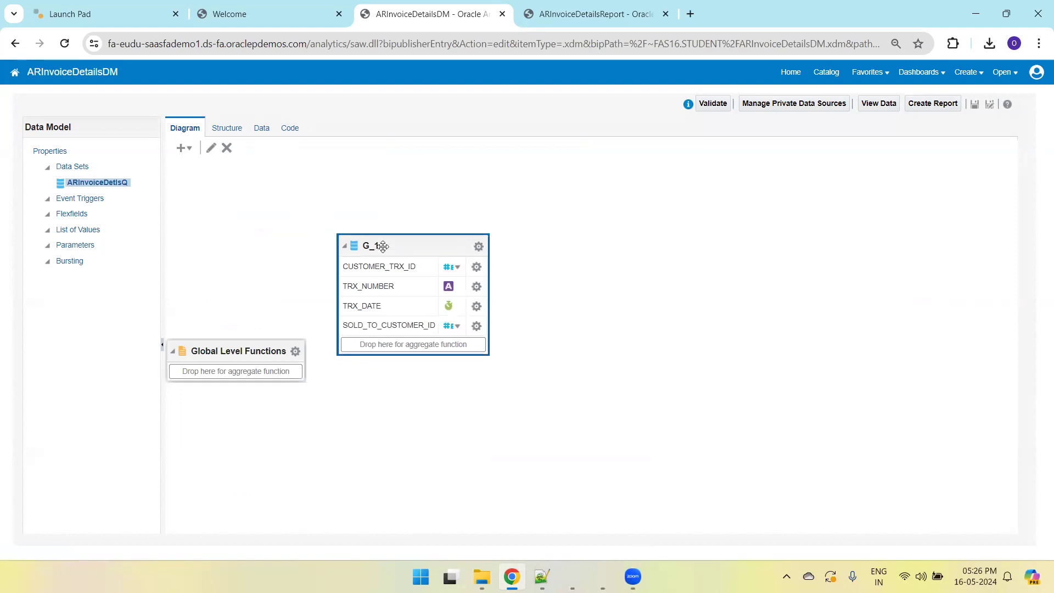
left_click(479, 247)
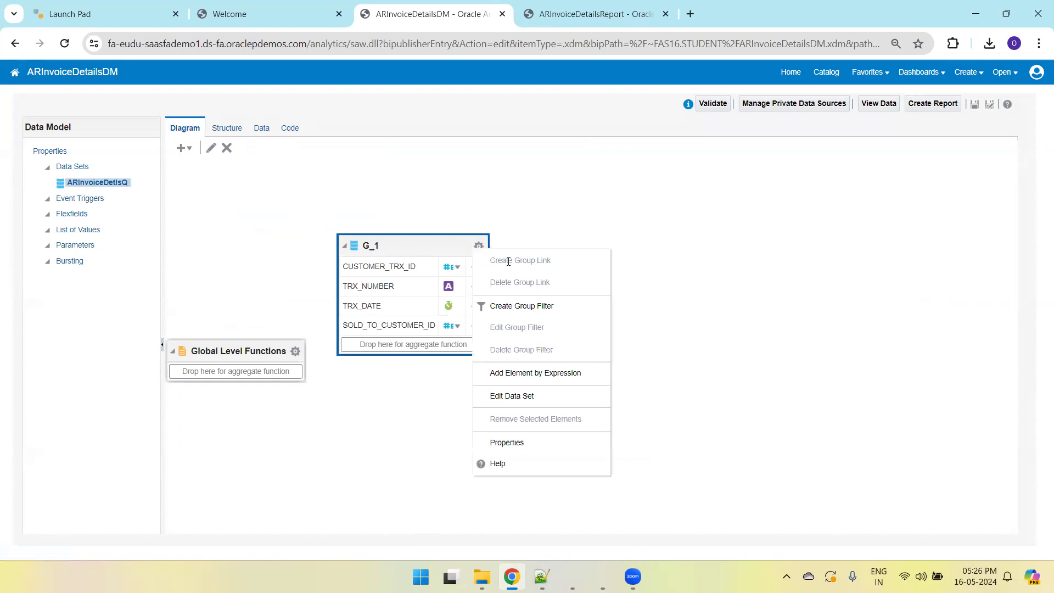
left_click(506, 442)
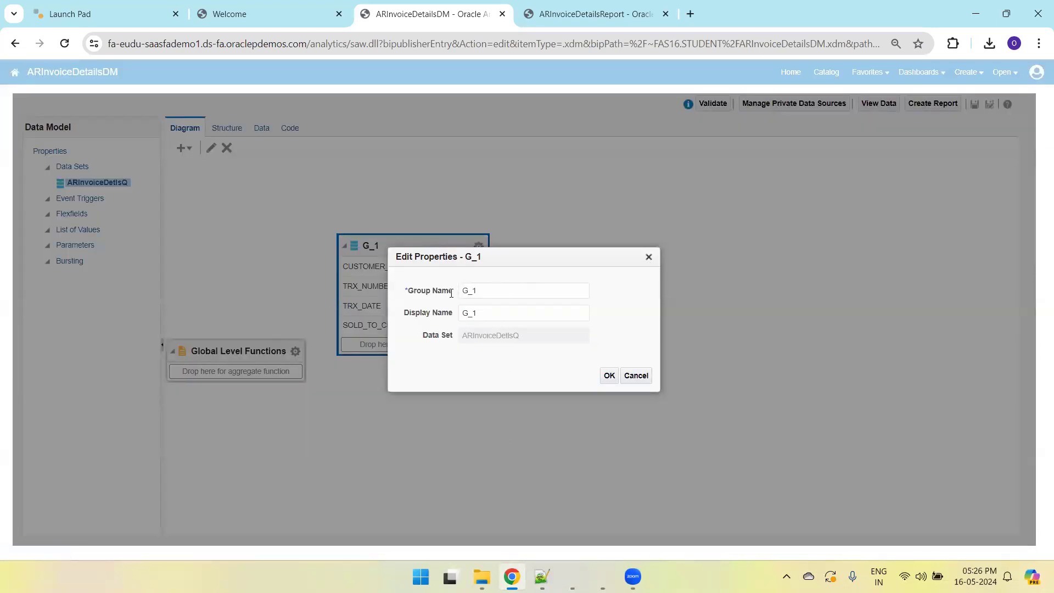
left_click(637, 376)
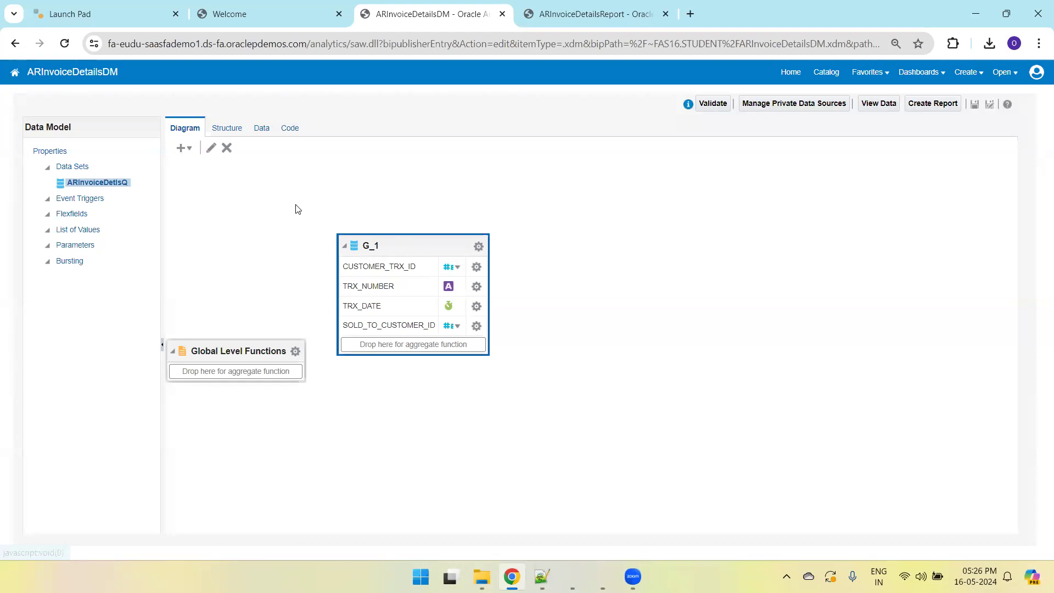
key("alt+Tab")
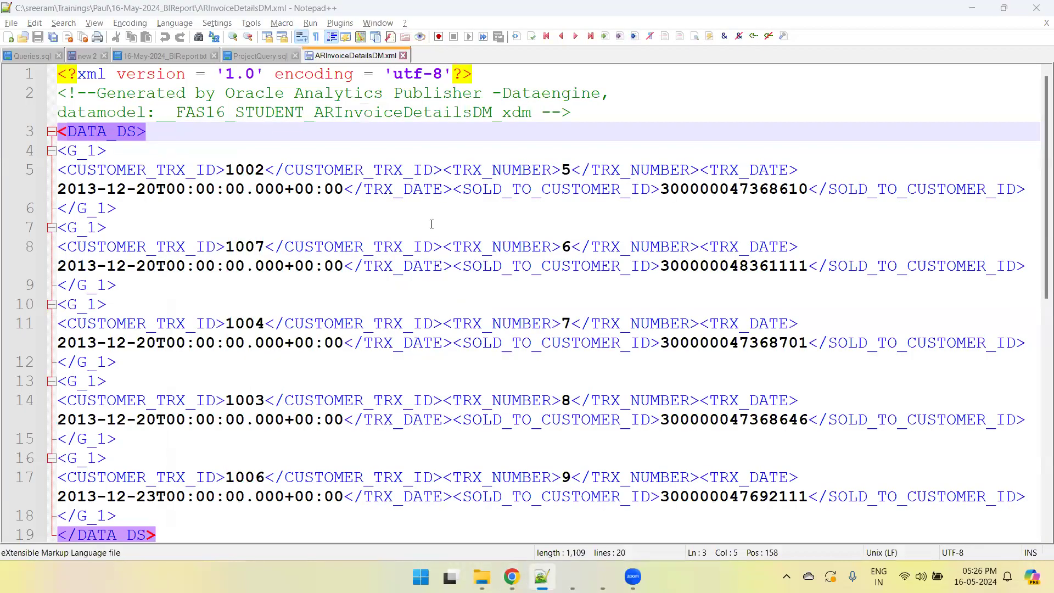
- Switch to Word with a new blank document and look up the 16-May-2024_BIReport folder in File Explorer
key("super+r")
key("Return")
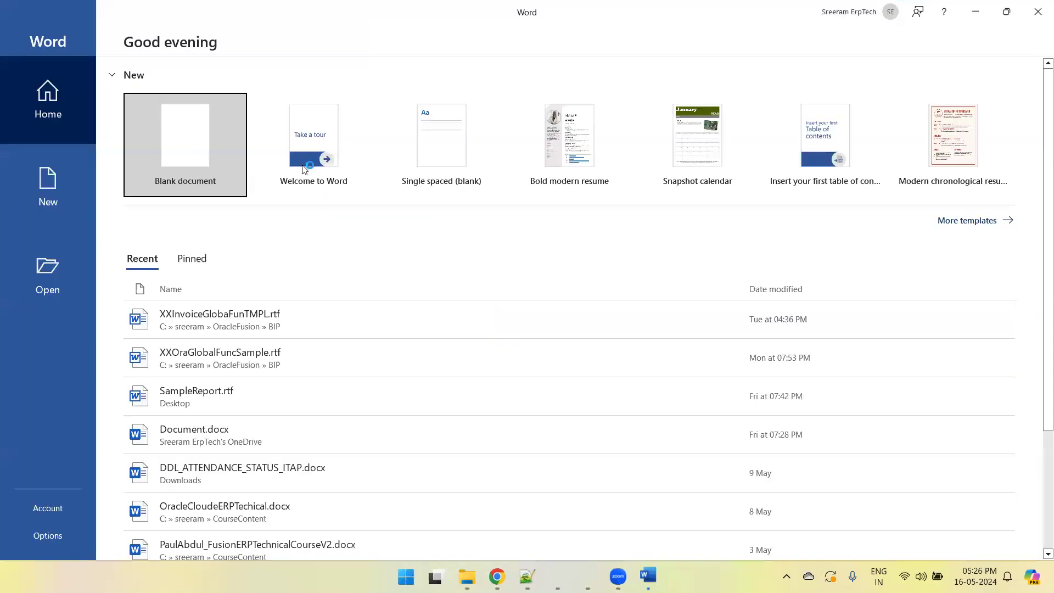
left_click(236, 175)
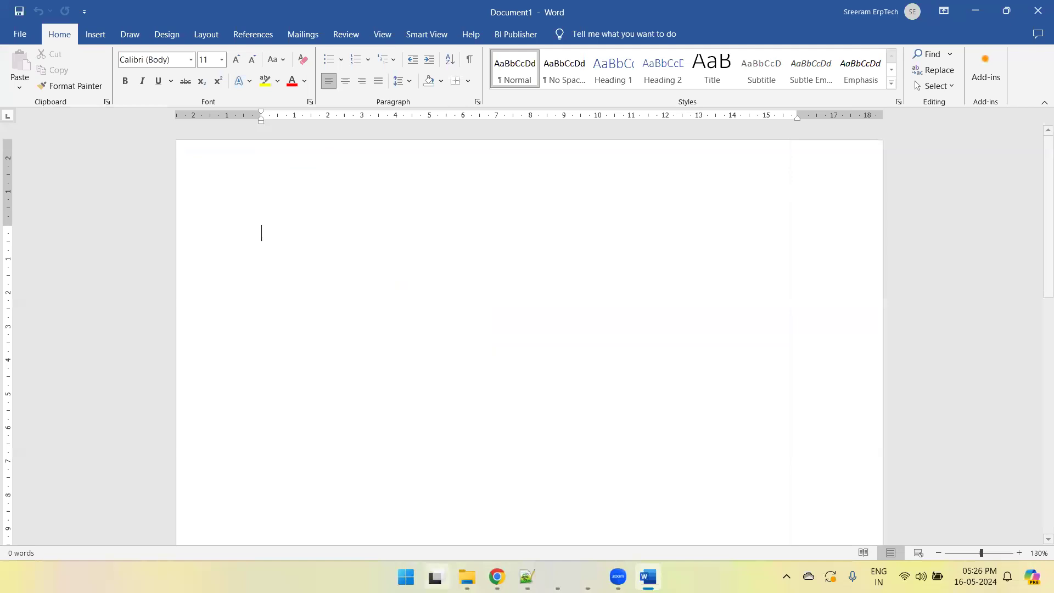
left_click(467, 577)
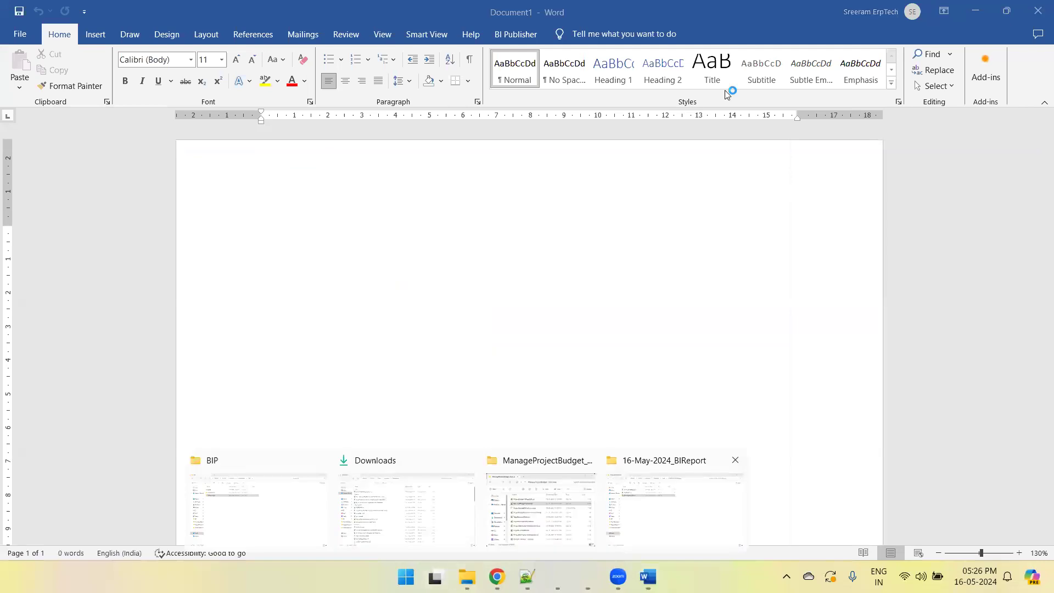
left_click(668, 36)
key("alt+Tab")
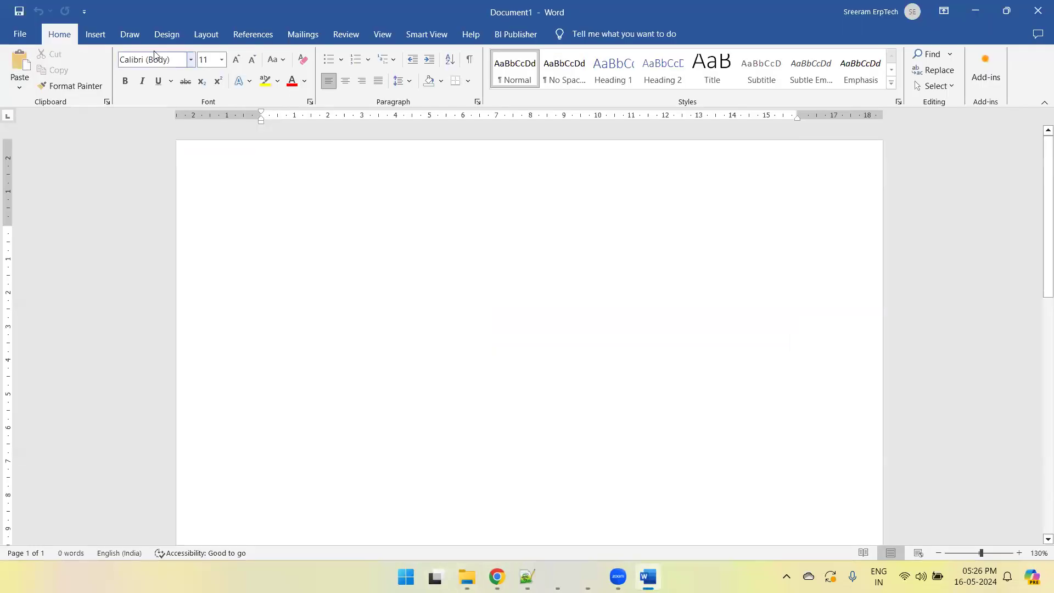
- Save the blank document as ARInvoiceTMPL.docx in the 16-May-2024_BIReport folder and close it
key("ctrl+s")
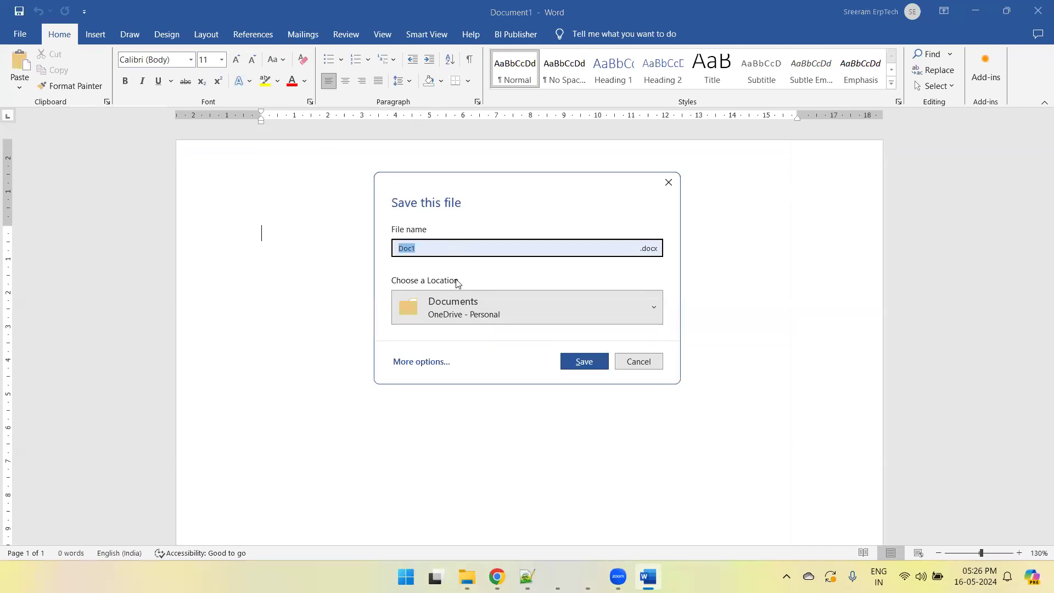
left_click(420, 362)
left_click(207, 267)
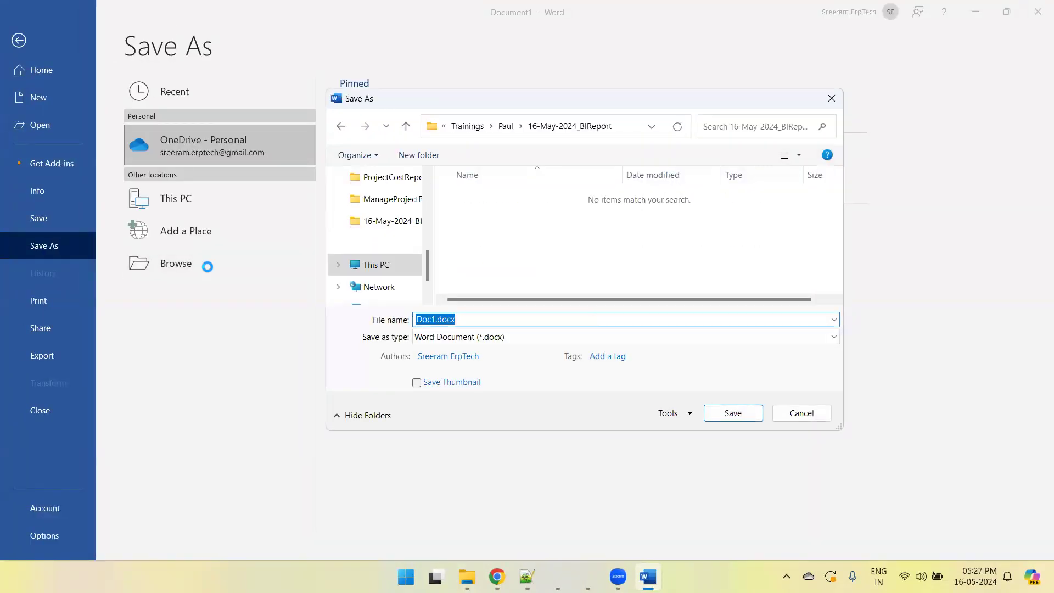
type("ARInvoiceTMPL")
key("Return")
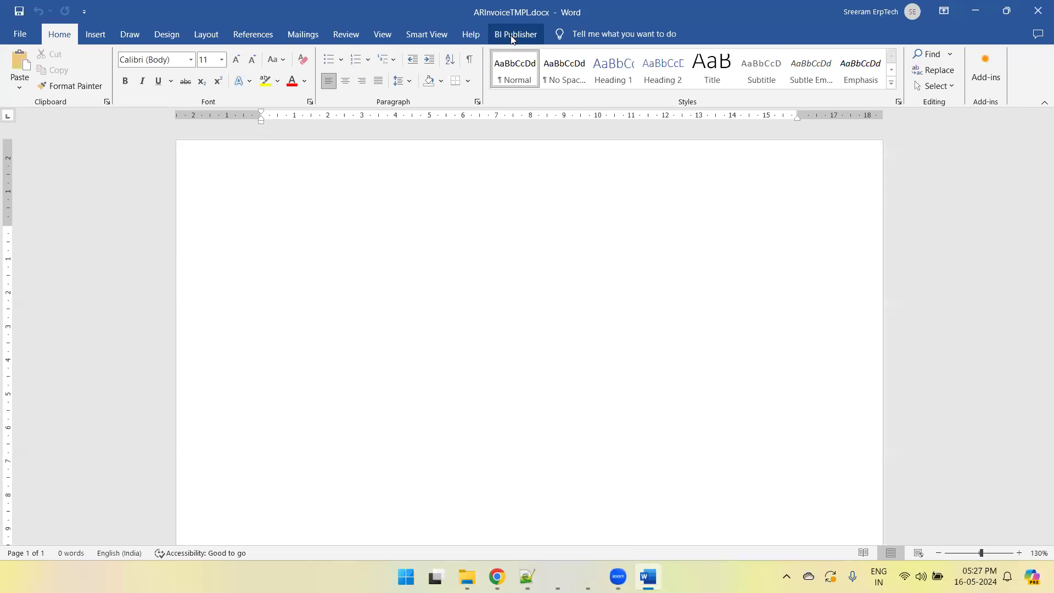
left_click(512, 38)
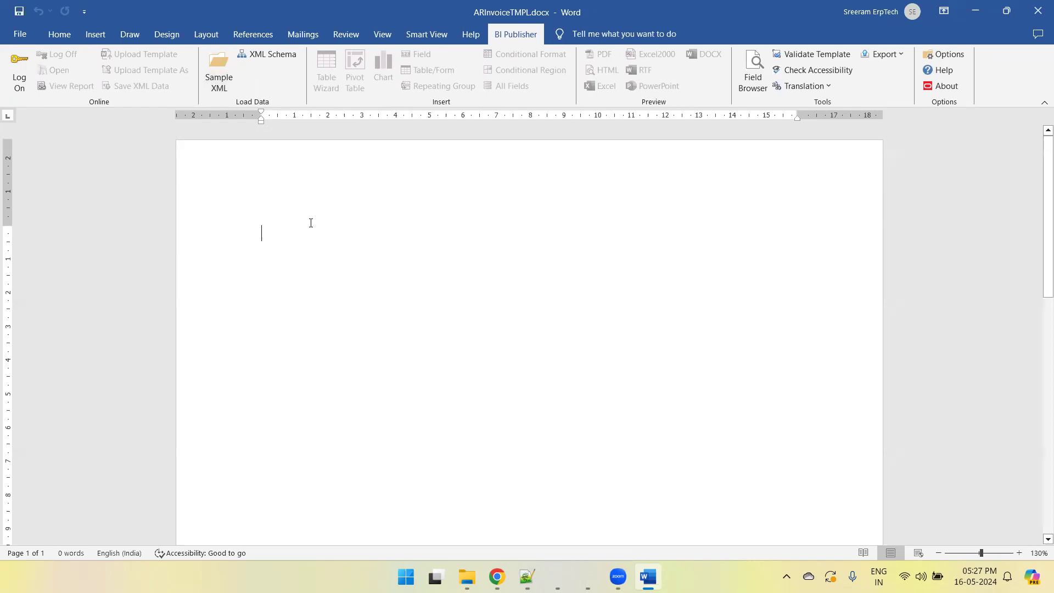
key("ctrl+w")
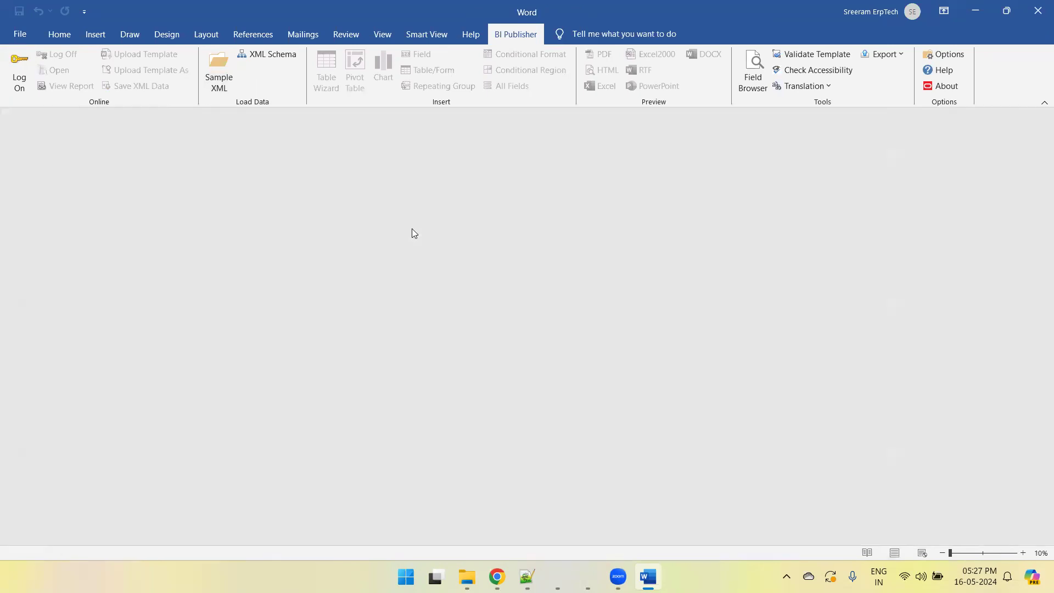
- Create another blank document and save it in Rich Text Format as ARInvoiceTMPL.rtf in the 16-May-2024_BIReport folder
key("alt+f")
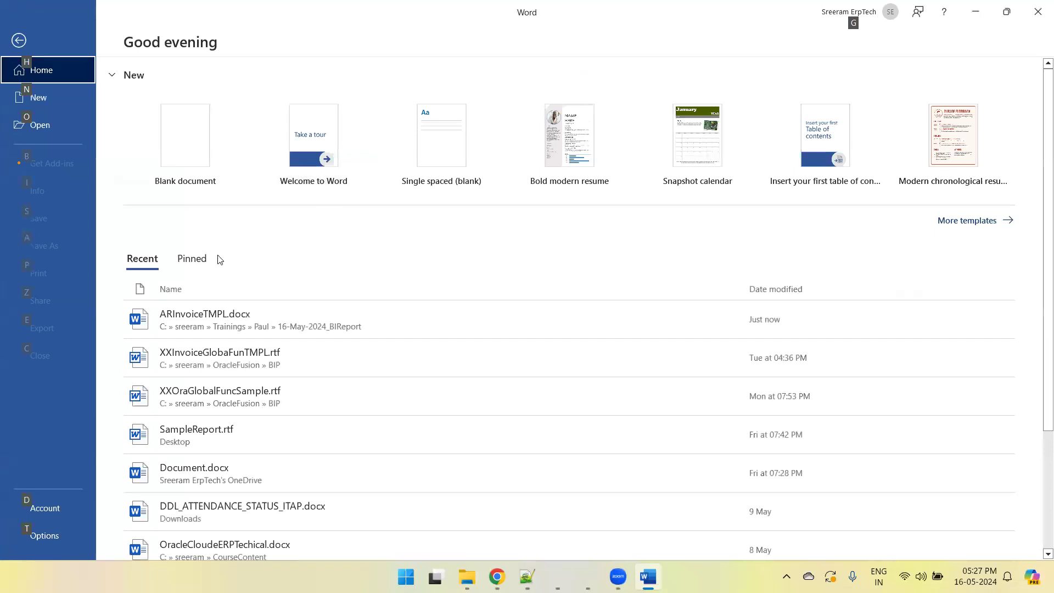
left_click(193, 143)
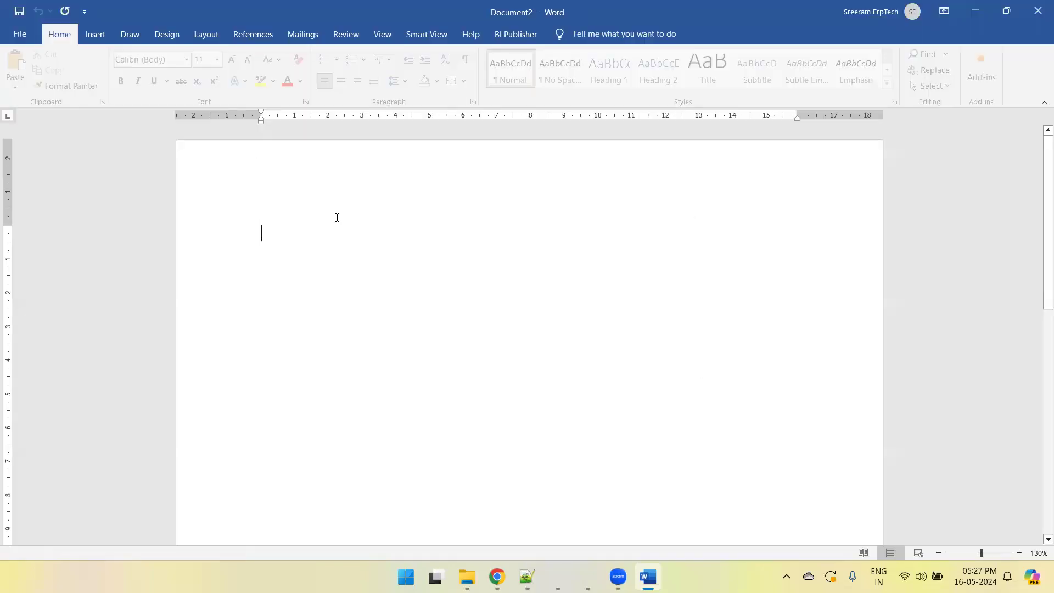
key("ctrl+s")
left_click(440, 362)
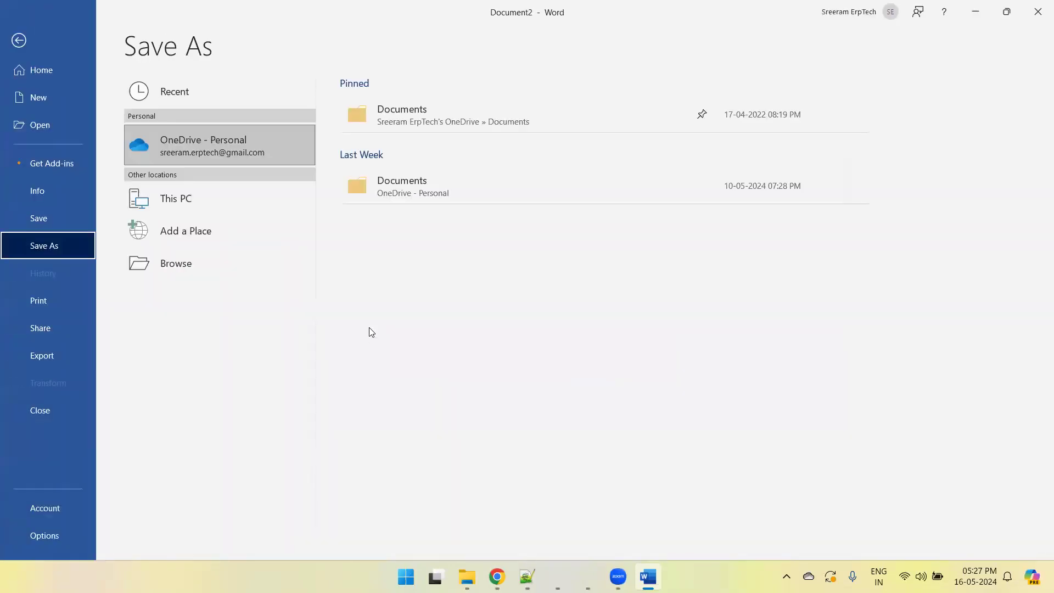
left_click(249, 257)
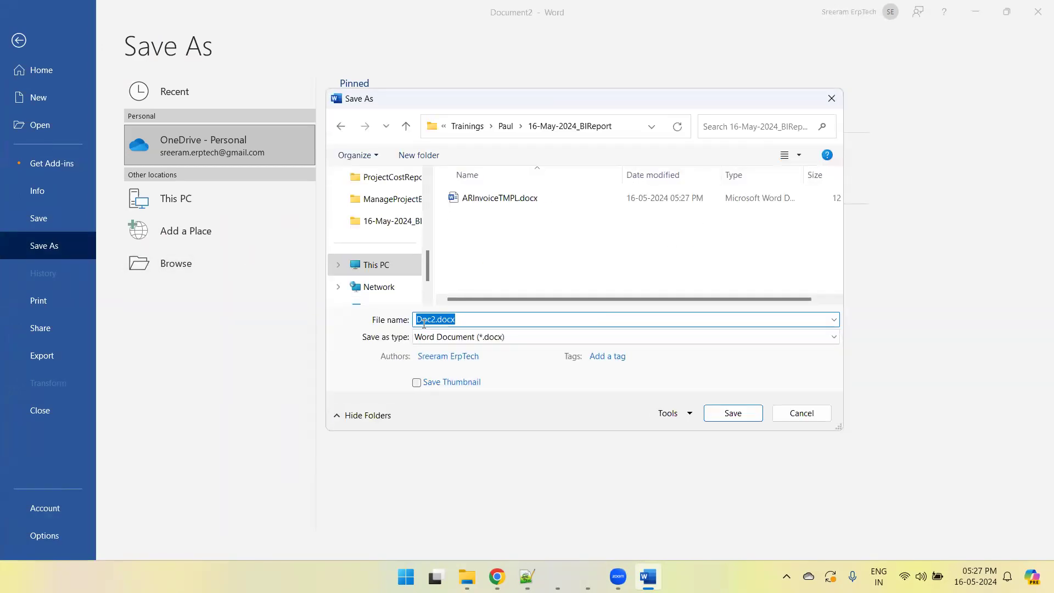
type("ARInvoiceTM")
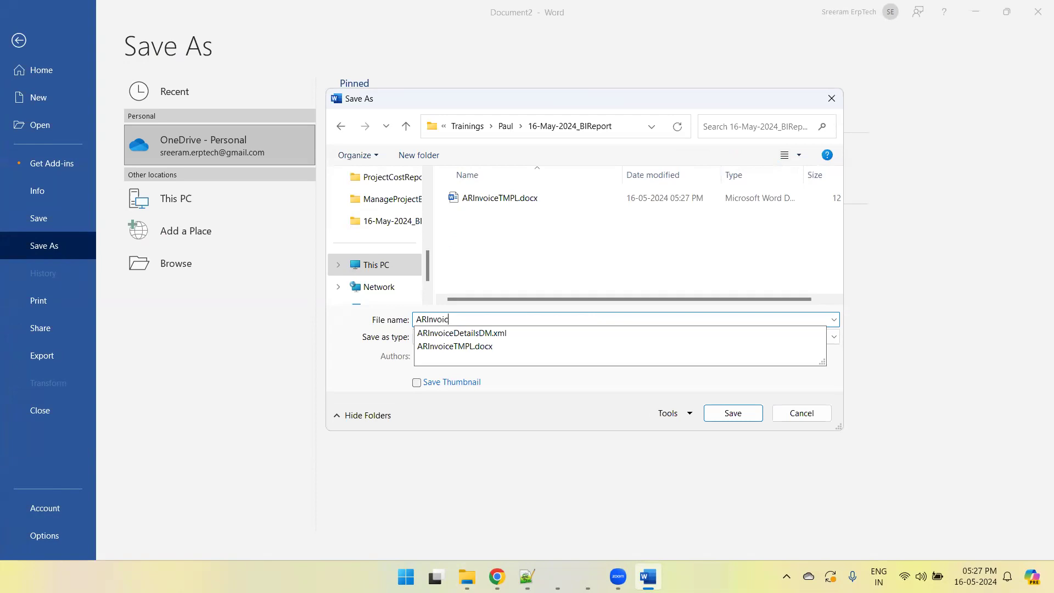
left_click(470, 332)
key("Tab")
key("r")
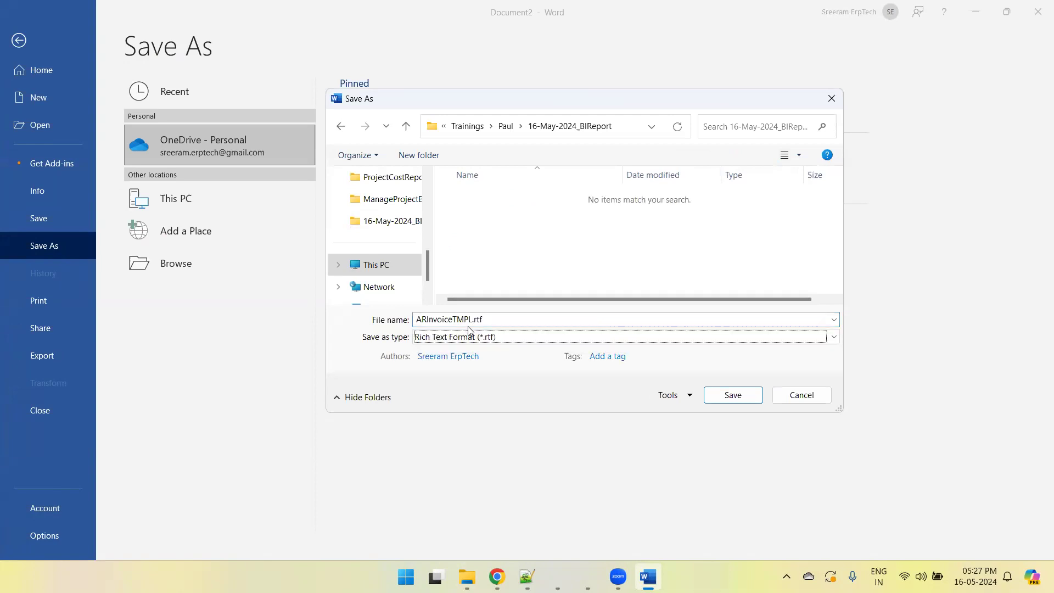
left_click(736, 397)
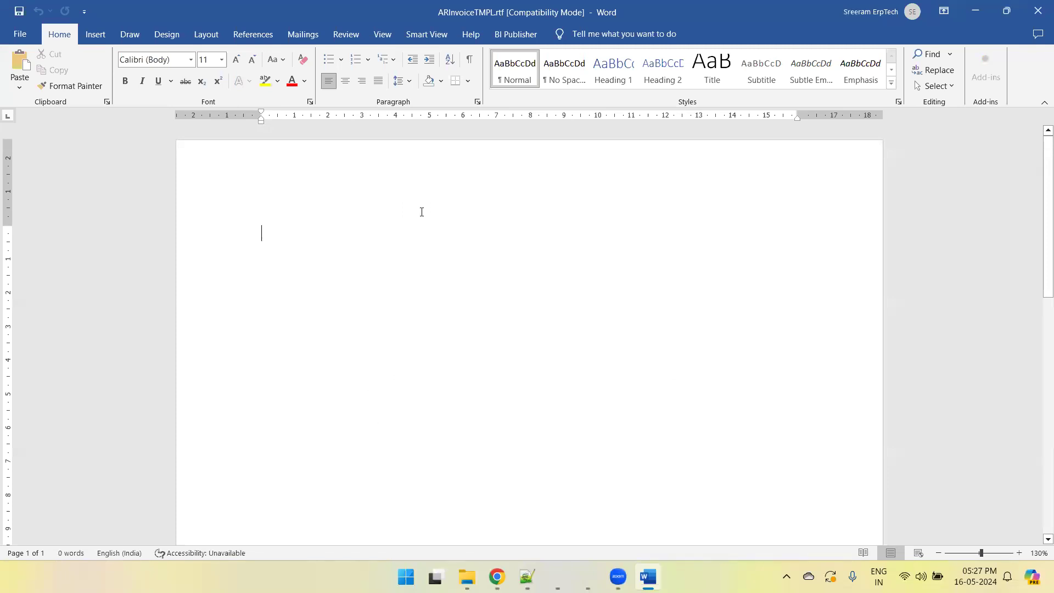
- Insert a Blank-style header containing the text "AR Invoice Report"
left_click(503, 35)
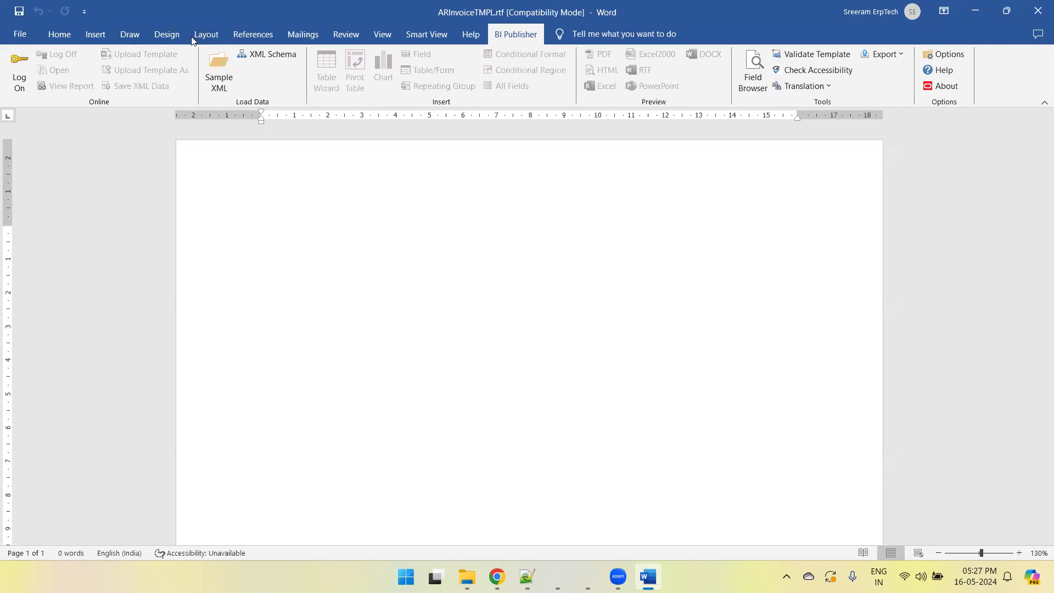
left_click(166, 34)
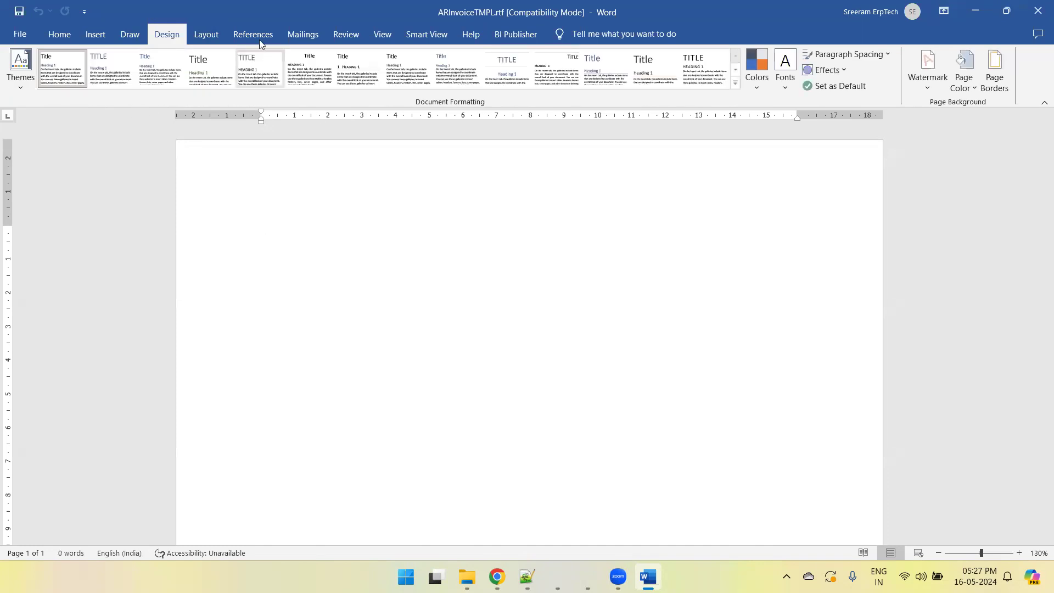
left_click(207, 34)
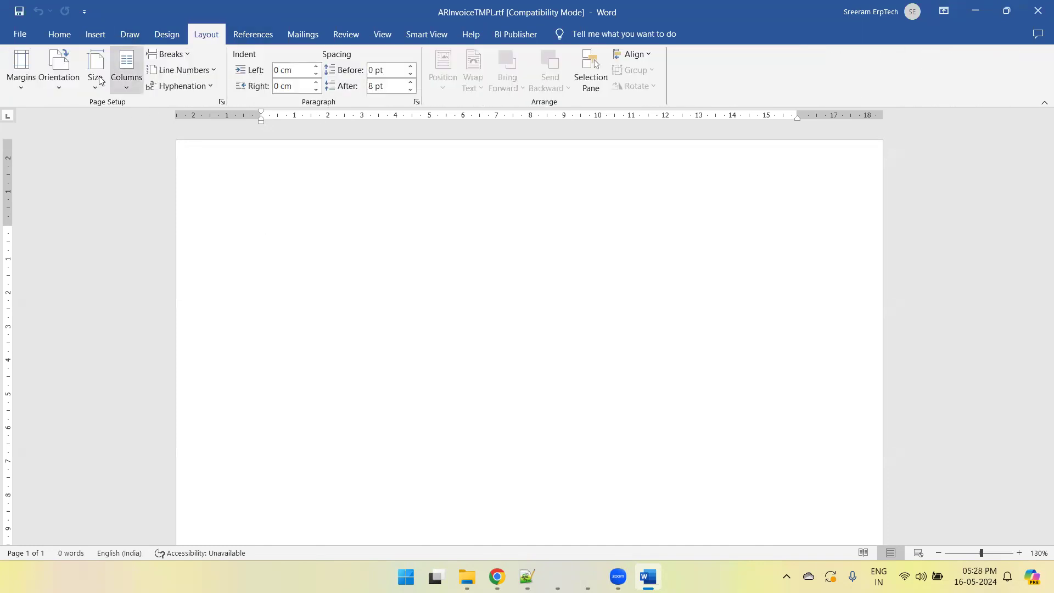
left_click(95, 36)
left_click(602, 74)
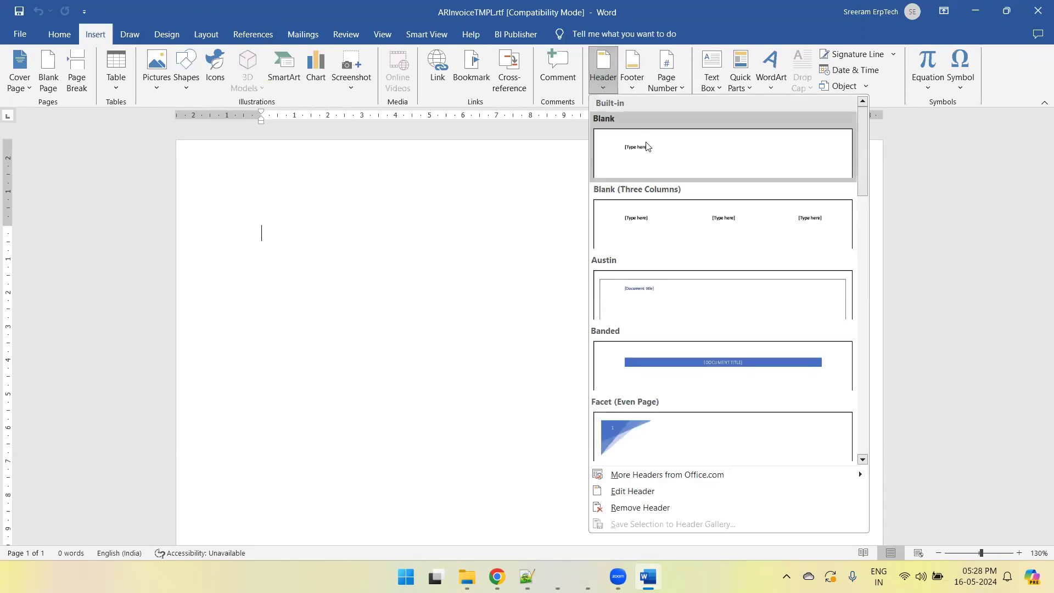
left_click(650, 152)
type("AR Invoice Report")
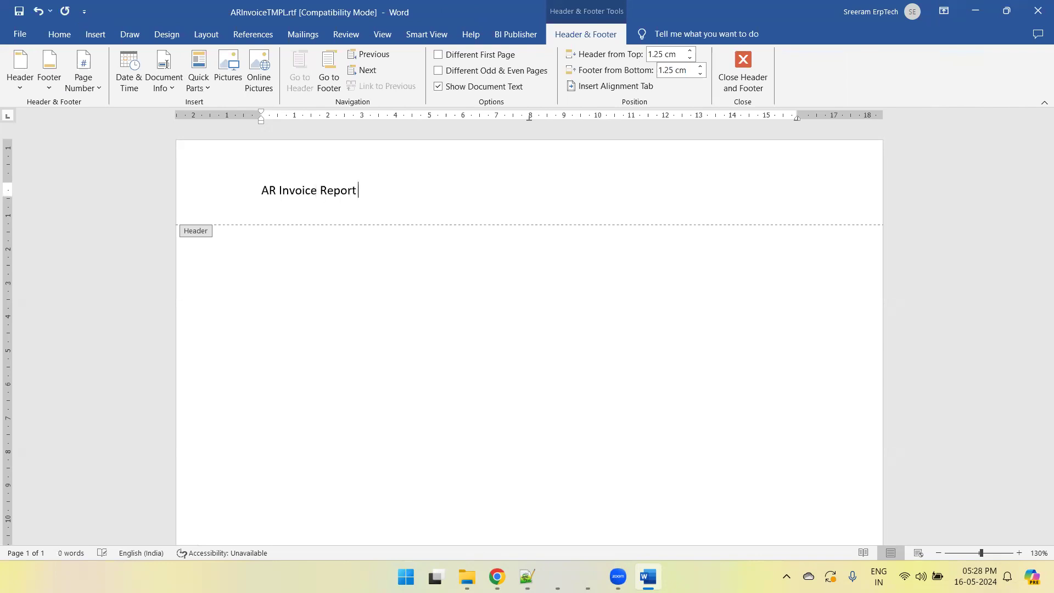
- Center the header text, enlarge it to 18 pt and make it bold
key("ctrl+a")
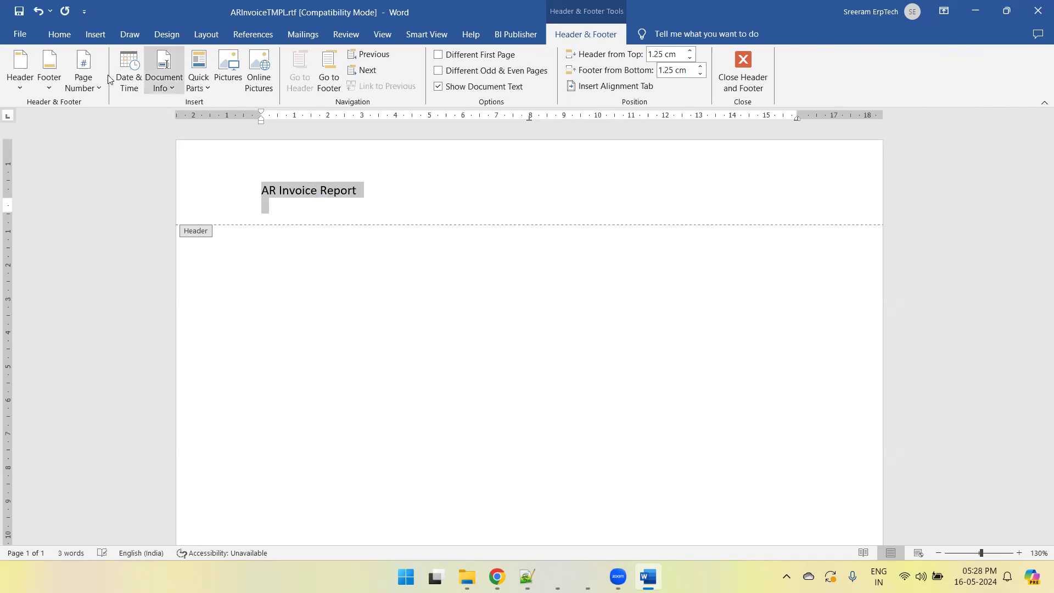
left_click(54, 36)
left_click(345, 83)
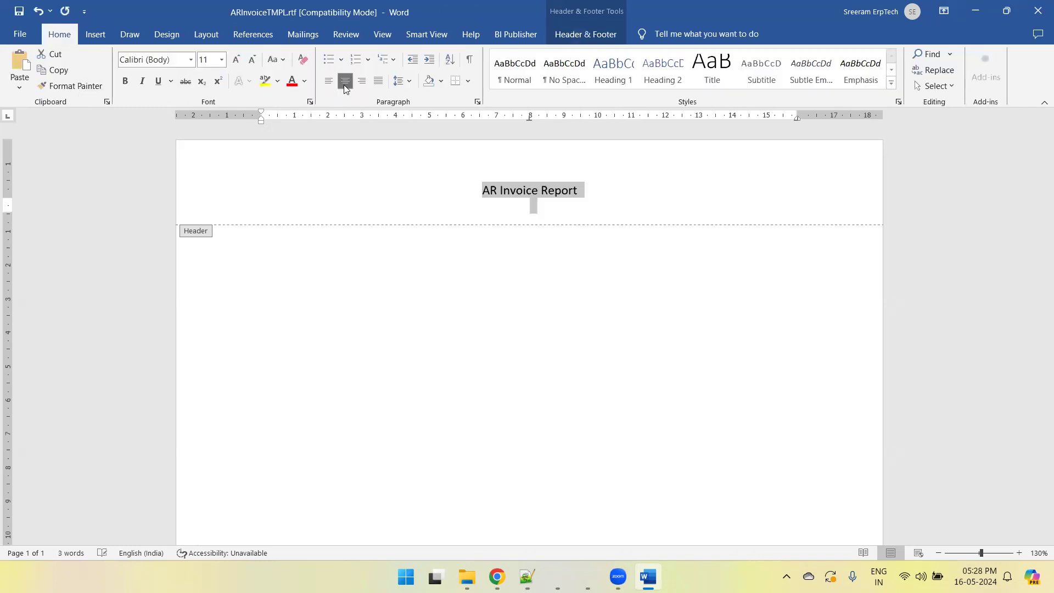
key("ctrl+shift+period")
key("ctrl+shift+period")
key("ctrl+shift+period")
key("ctrl+shift+period")
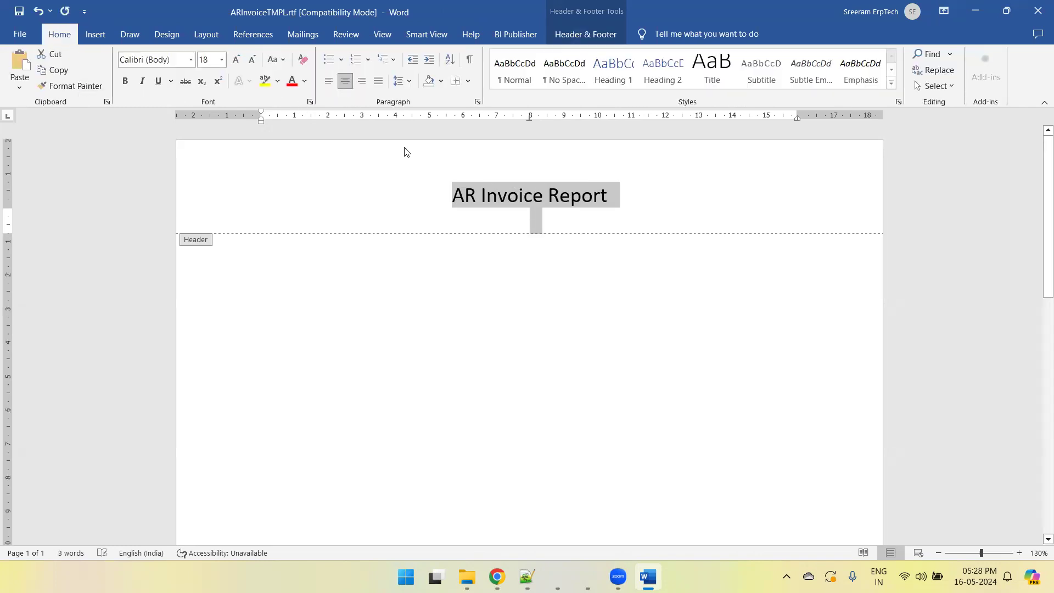
key("ctrl+b")
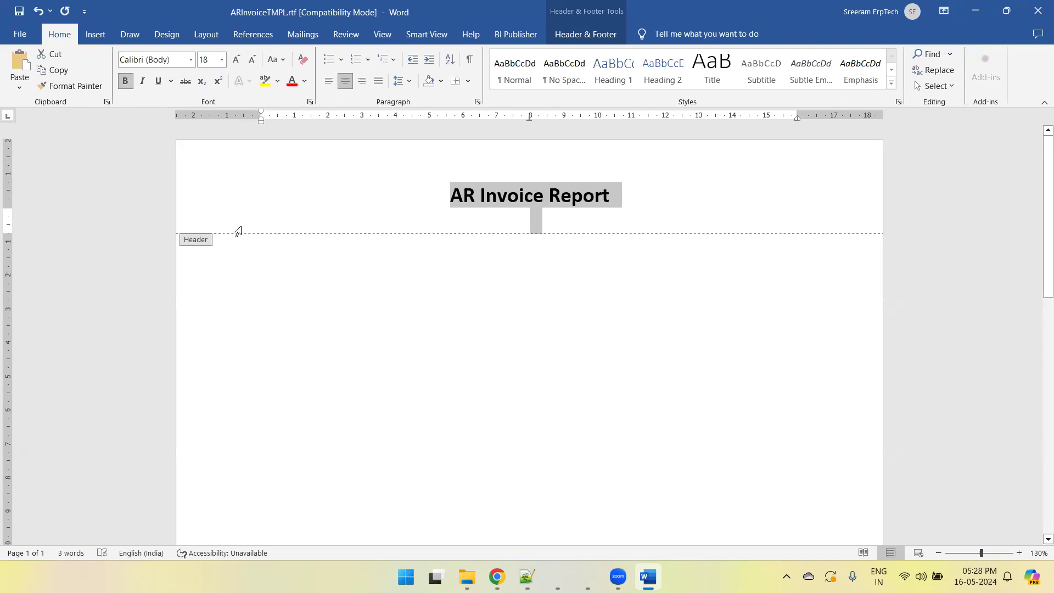
- Reduce the page's top margin and remove the empty line below the header title
double_click(301, 289)
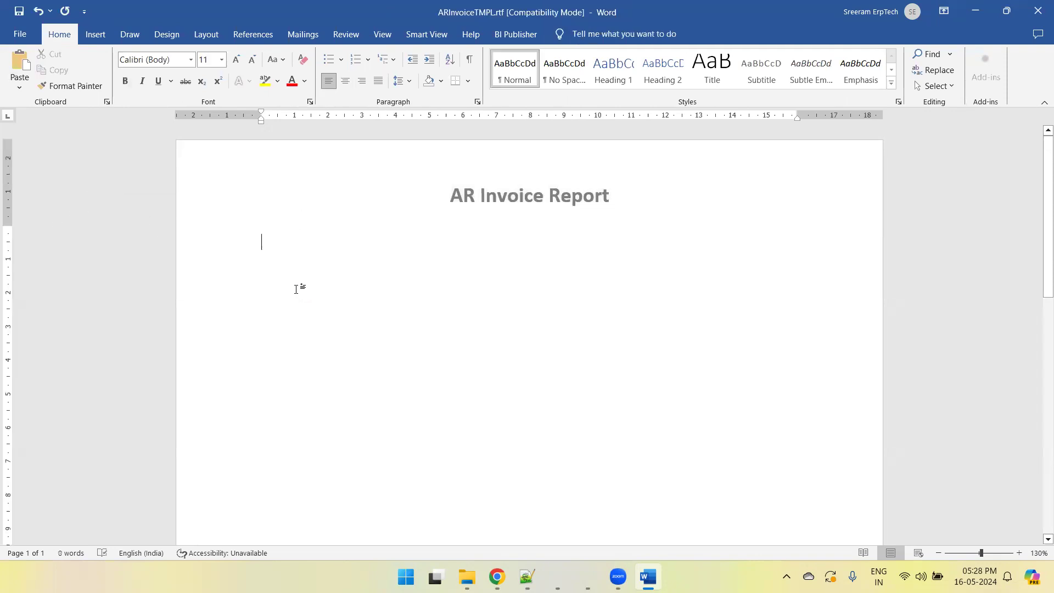
left_click_drag(12, 226, 15, 197)
double_click(457, 206)
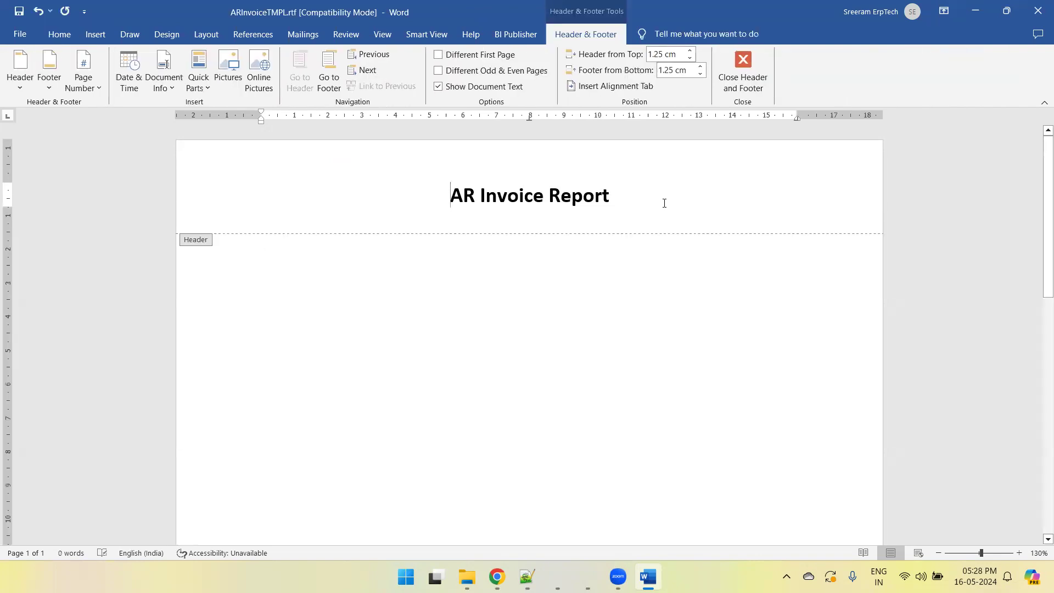
key("Delete")
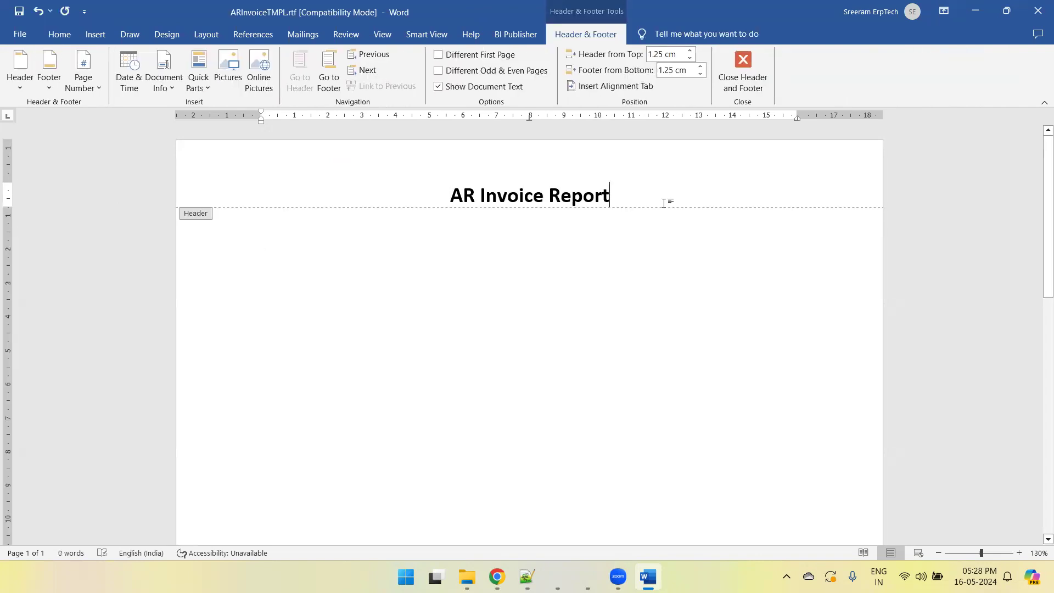
- Move the header up to 0.5 cm from the page top and add a blank line below the "AR Invoice Report" title
left_click_drag(6, 182, 6, 159)
double_click(445, 200)
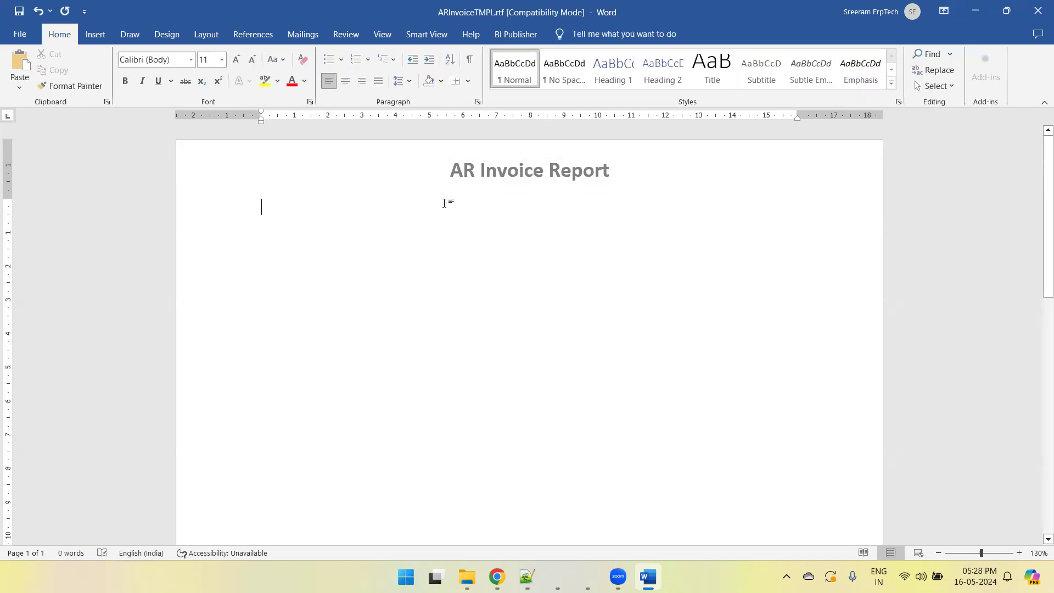
double_click(610, 164)
left_click(626, 167)
key("Return")
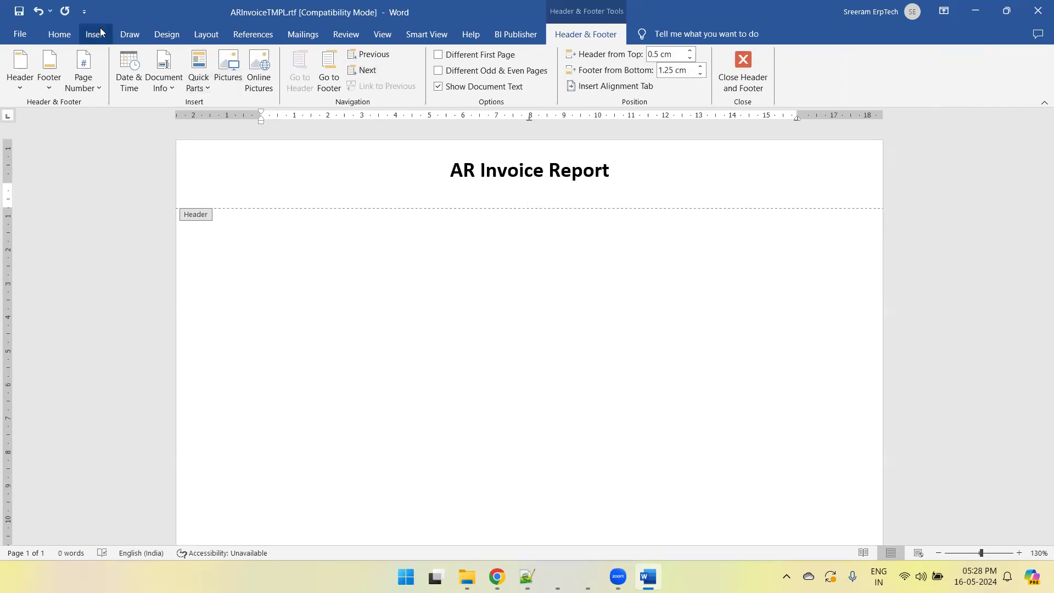
- Try to insert the current date in the 16-05-2024 format below the header title
left_click(129, 82)
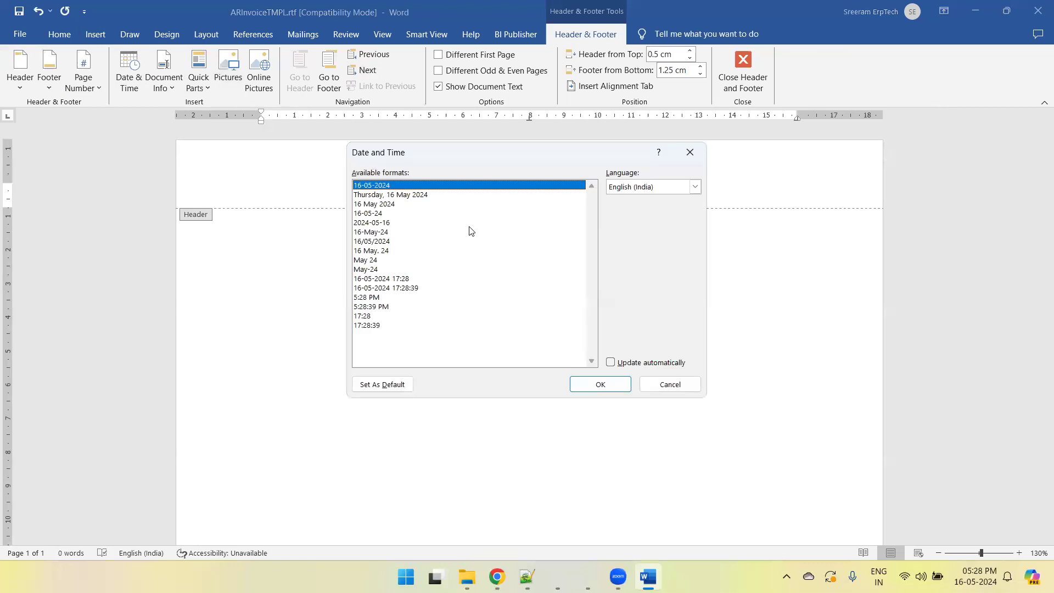
left_click(600, 383)
key("ctrl+z")
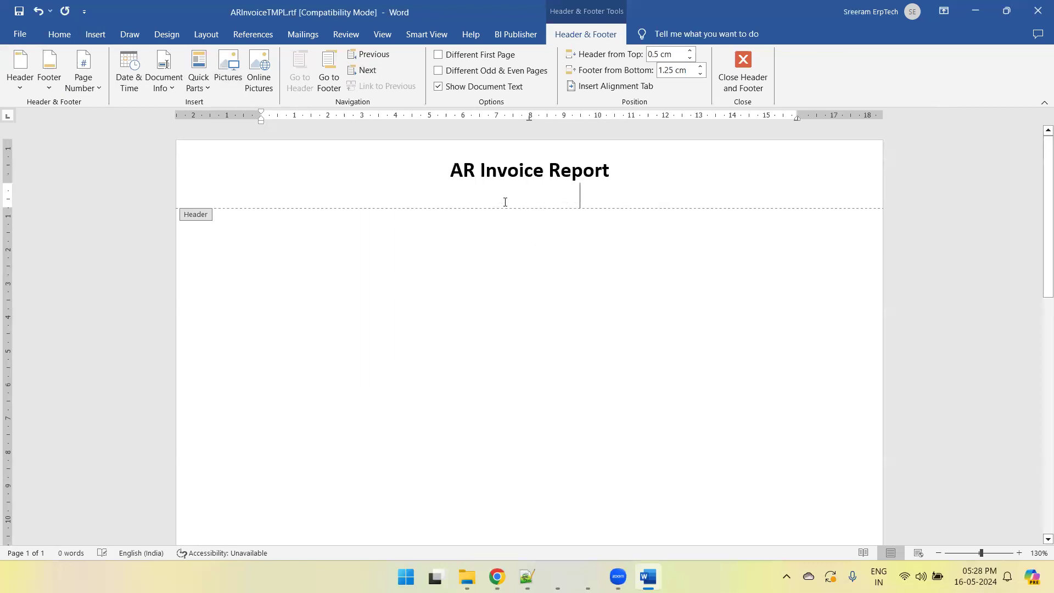
left_click(129, 77)
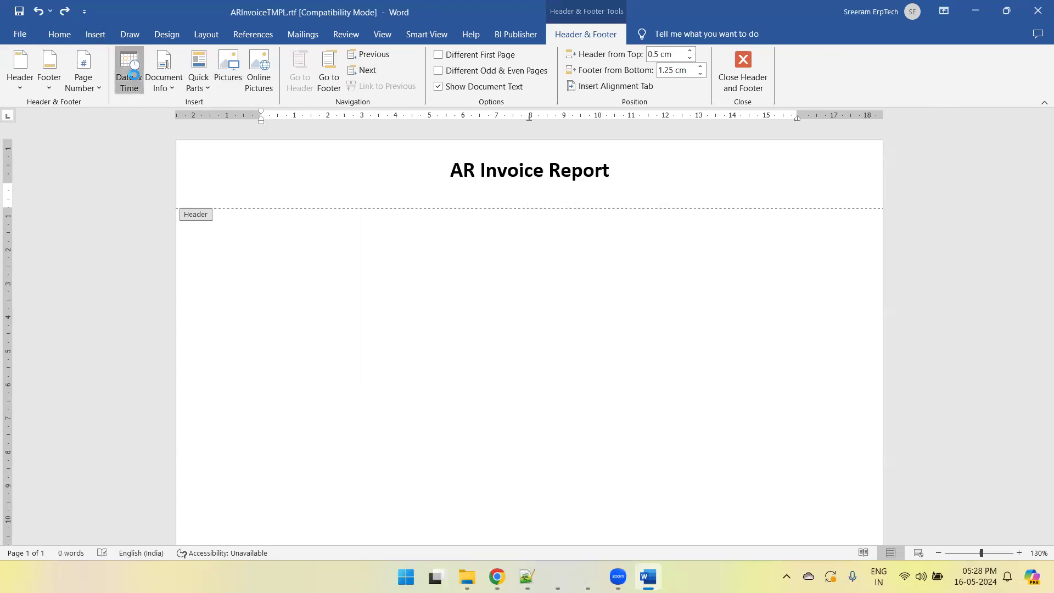
left_click(670, 383)
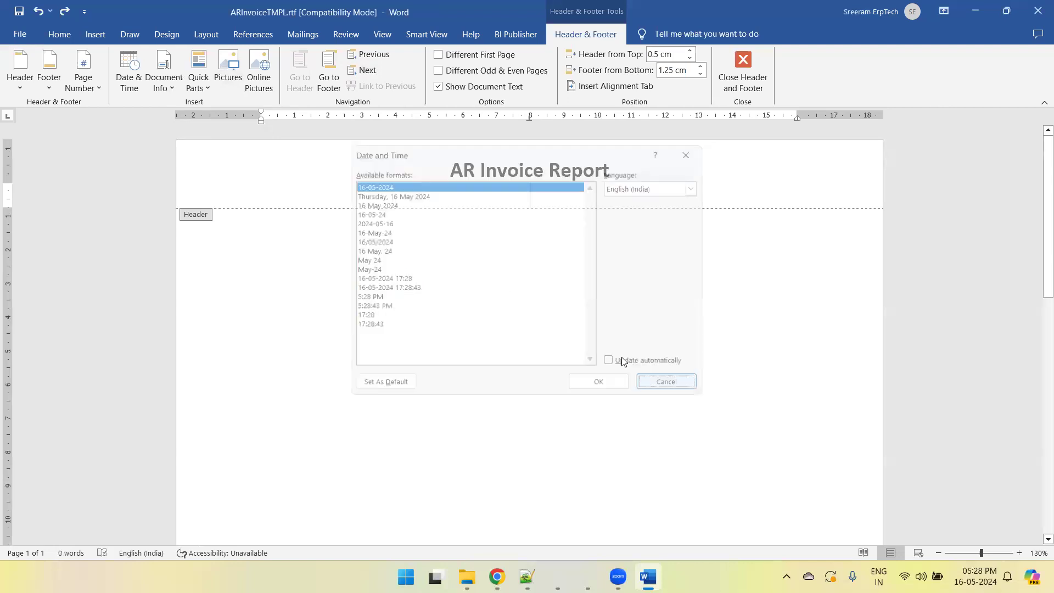
- Insert a Plain Number 1 page number at the bottom of the page, label it "Page", and return to the document body
left_click(85, 91)
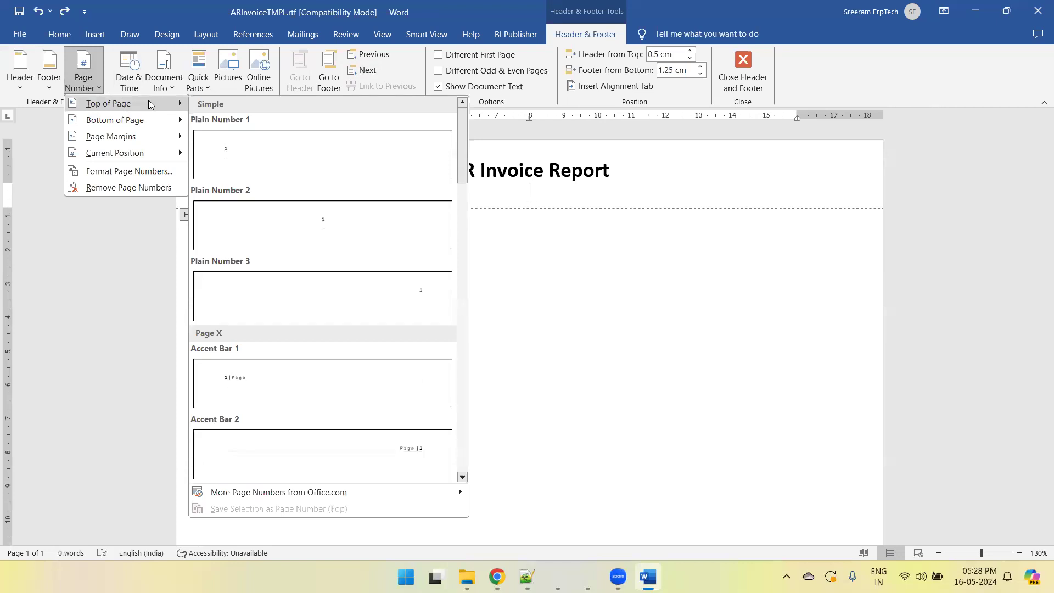
mouse_move(154, 129)
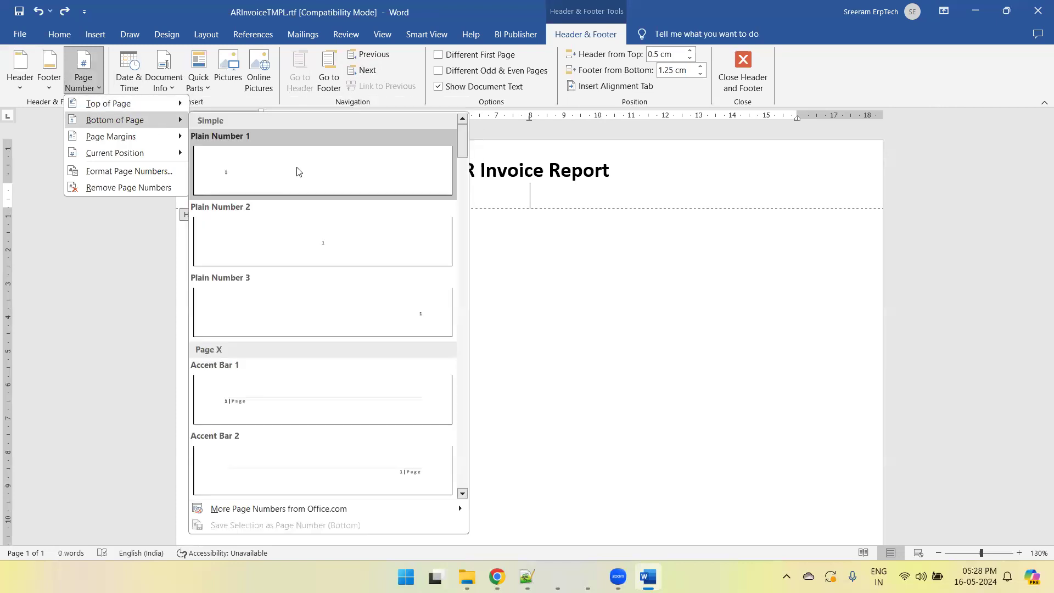
left_click(298, 172)
left_click(300, 457)
type("Pgae")
key("BackSpace")
key("BackSpace")
key("BackSpace")
key("BackSpace")
type("age")
double_click(431, 329)
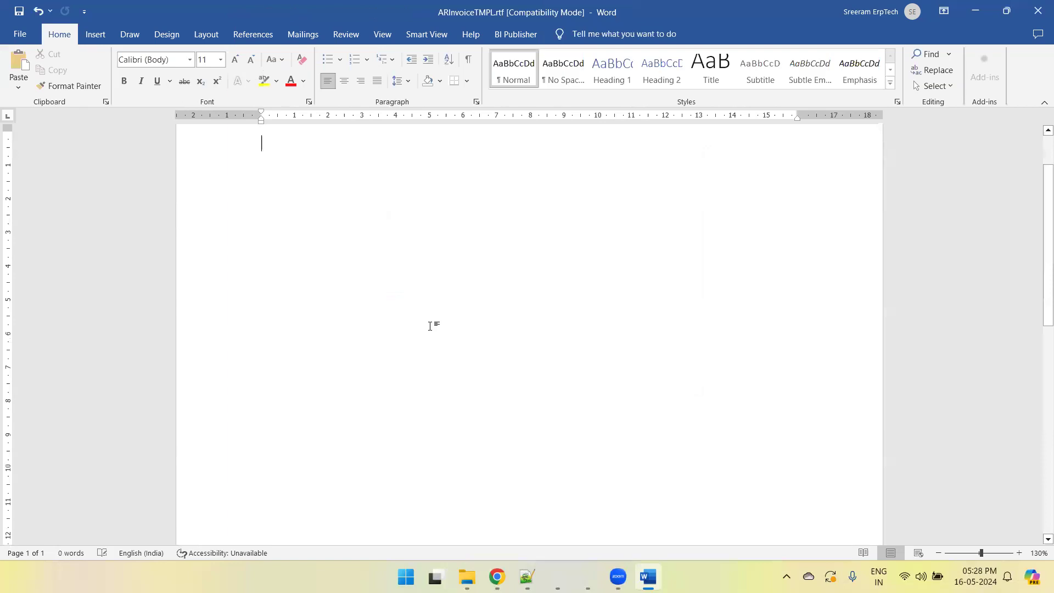
scroll(1040, 164, "up", 2)
scroll(1039, 157, "up", 1)
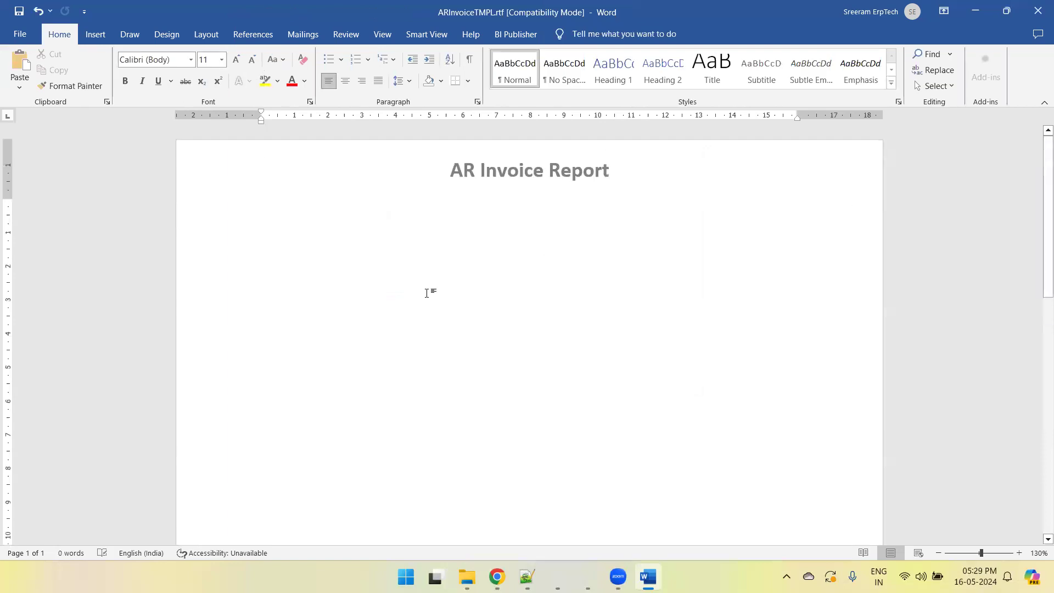
- Load ARInvoiceDetailsDM.xml from the 16-May-2024_BIReport folder as the template's BI Publisher sample XML data
left_click(515, 35)
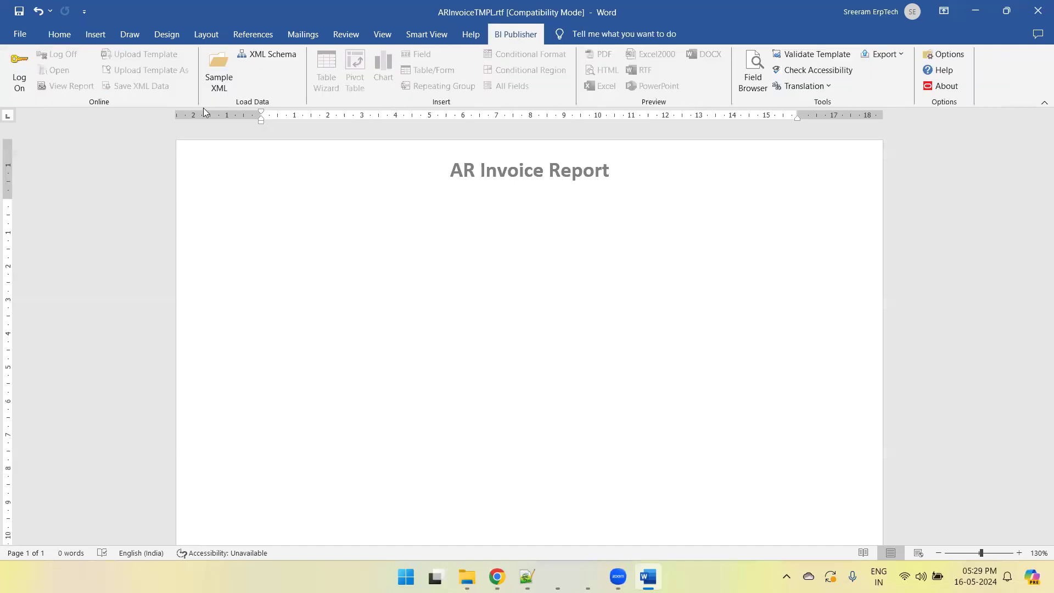
left_click(214, 74)
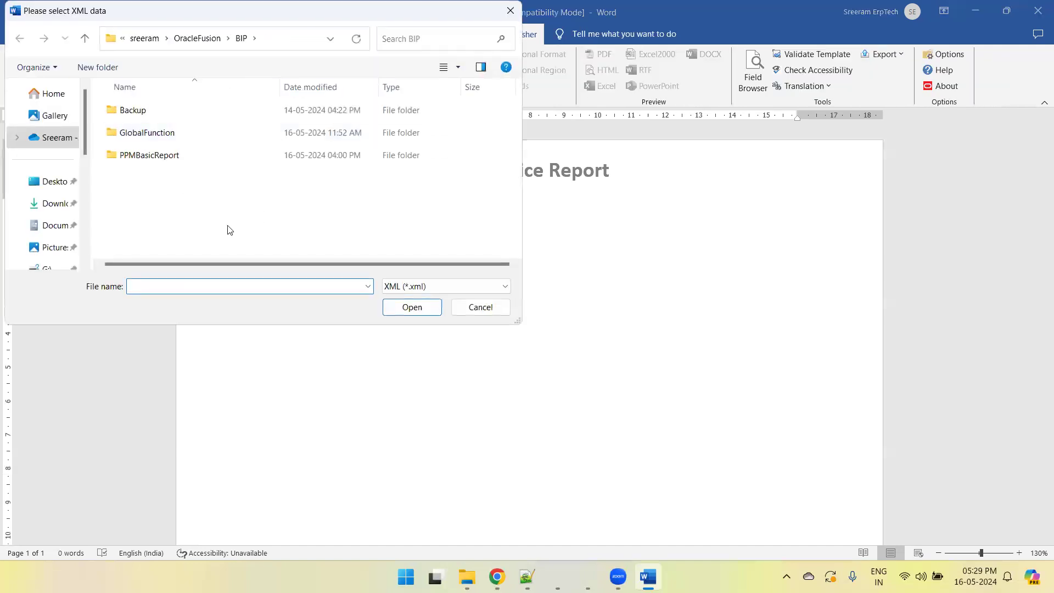
type("C:\\Users\\sreeram\\Trainings\\Paul\\16-May-2024_BIReport")
key("Return")
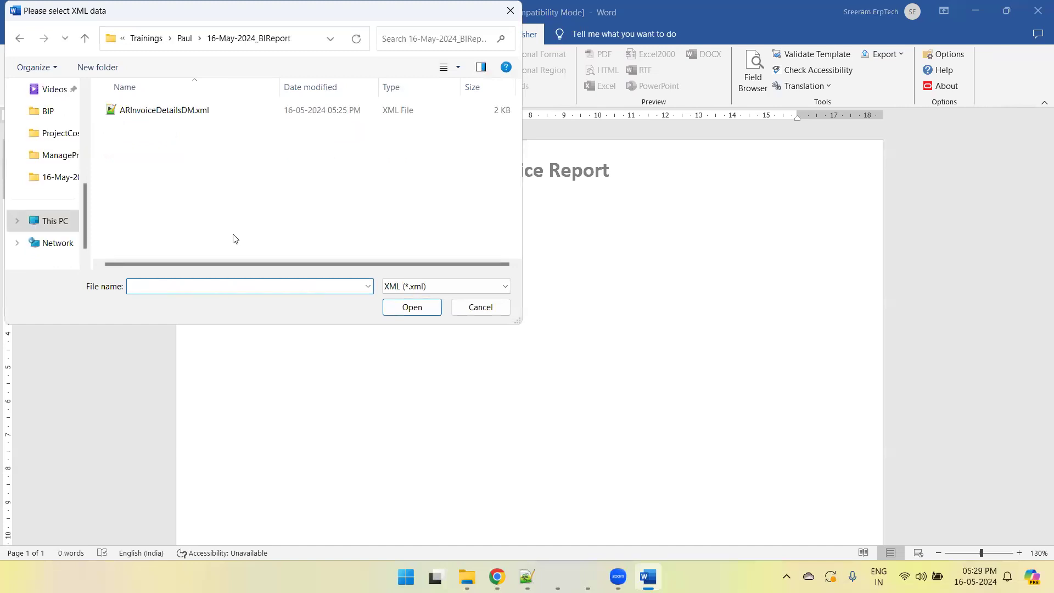
left_click(137, 117)
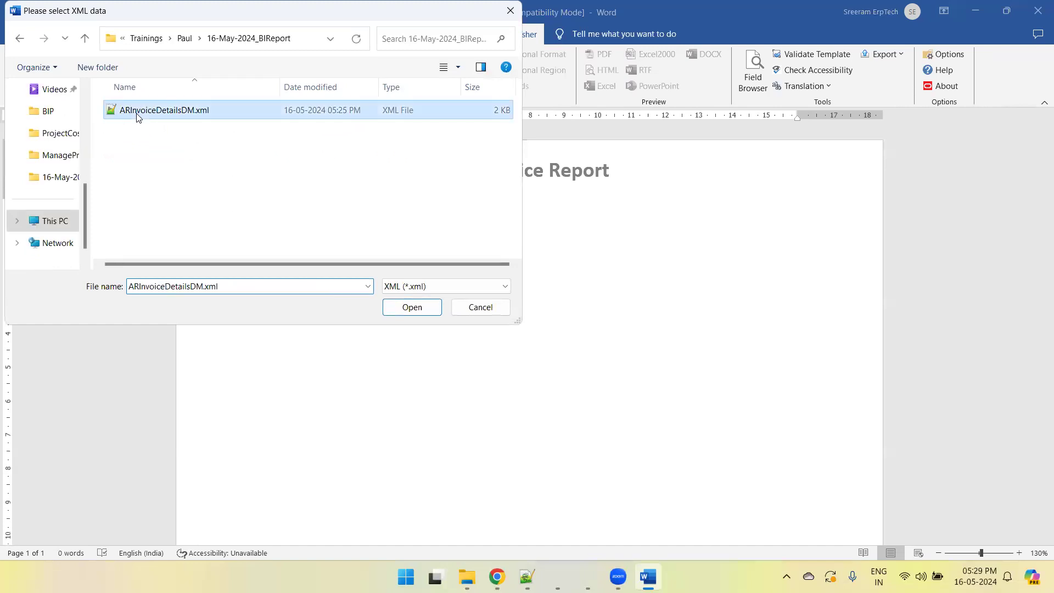
left_click(394, 309)
left_click(546, 336)
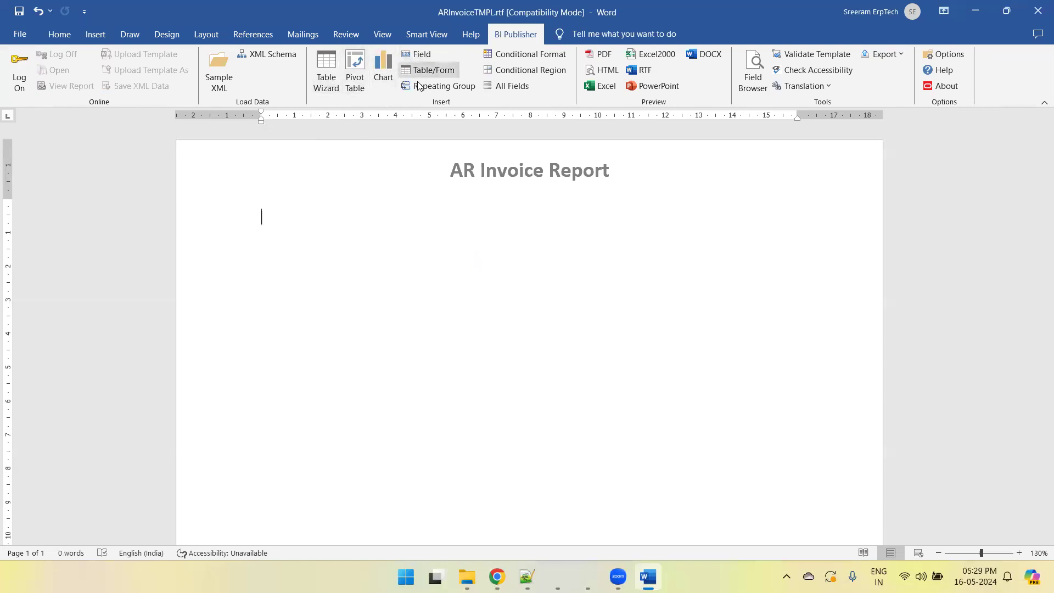
- Insert a Table-format report with the Table Wizard, using data set /DATA_DS/G_1, all four fields and no grouping
left_click(327, 66)
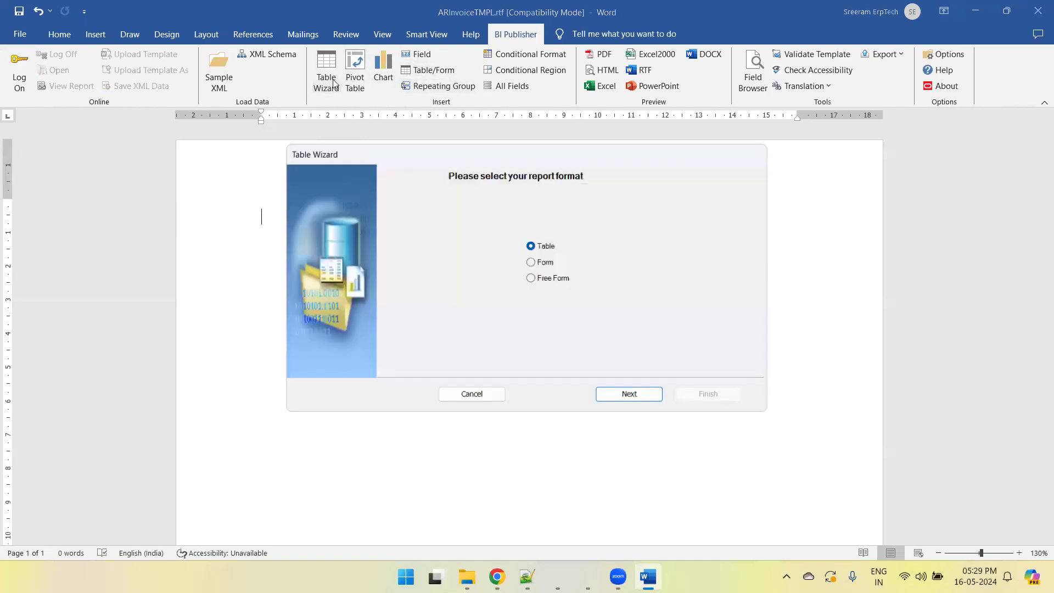
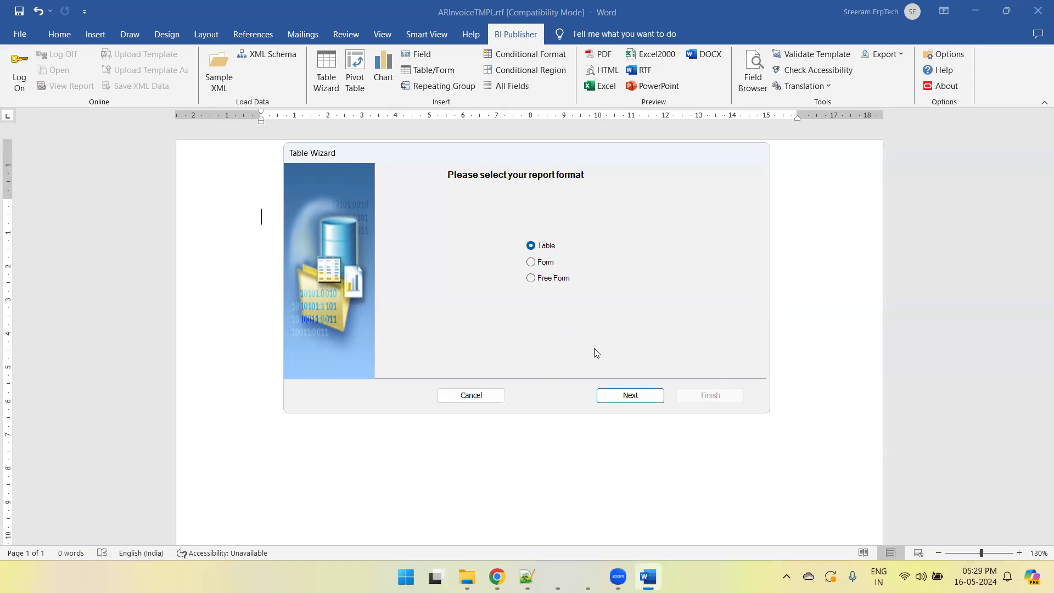
left_click(619, 395)
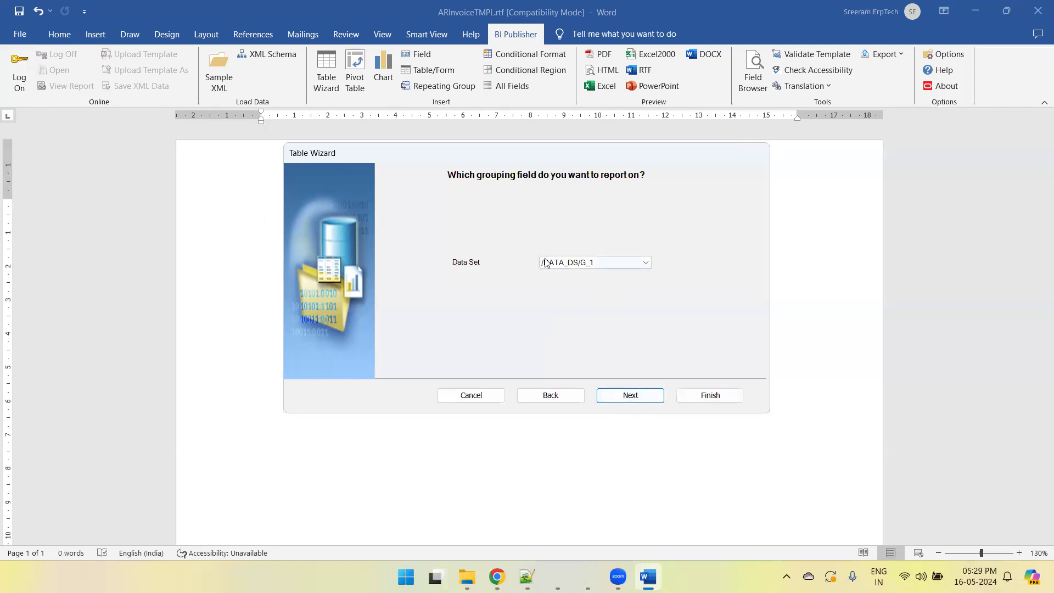
left_click(592, 263)
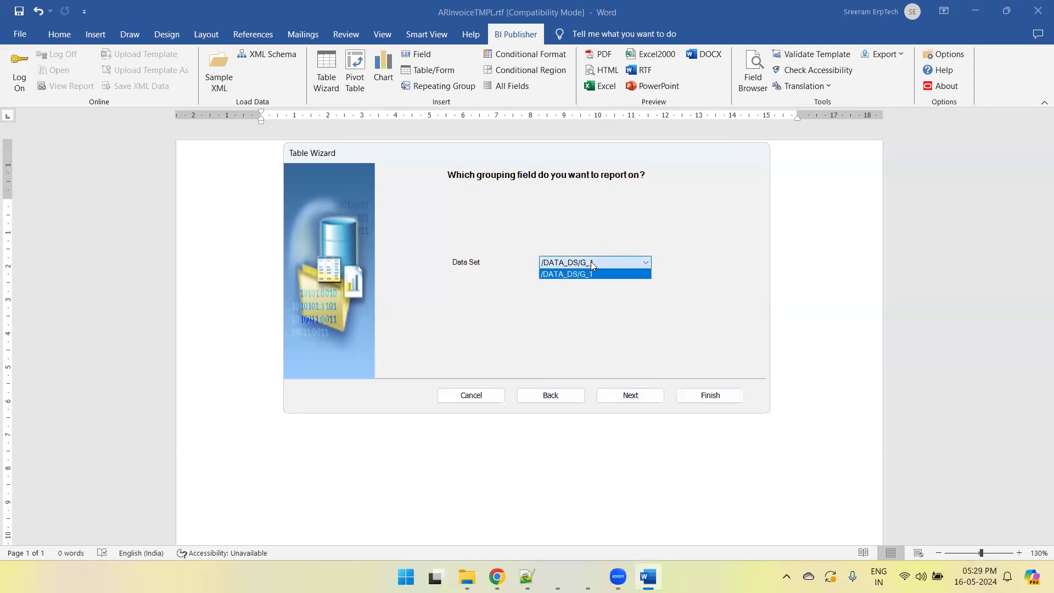
left_click(591, 262)
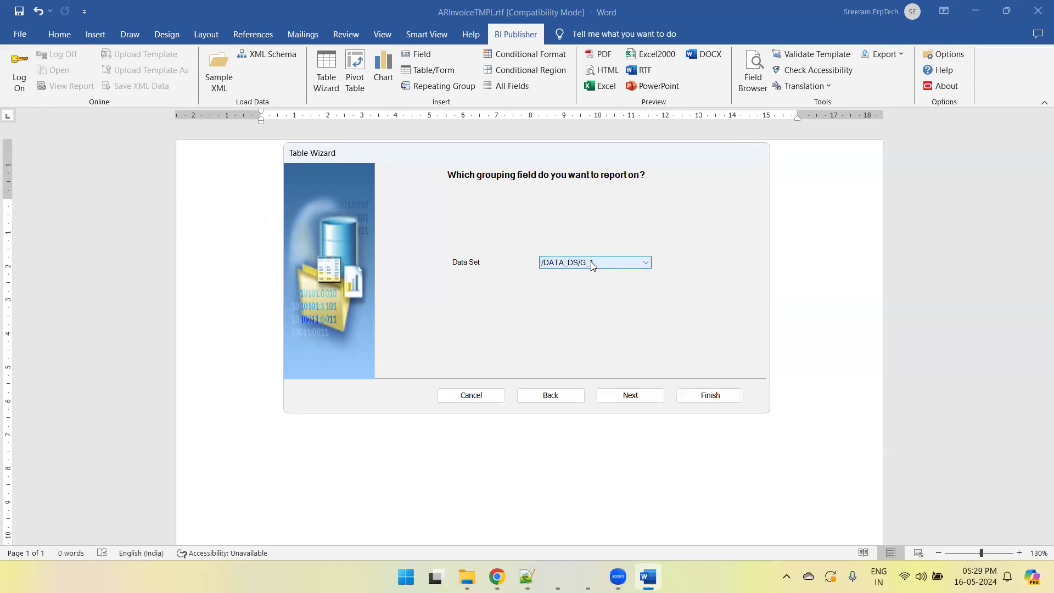
left_click(590, 262)
left_click(590, 262)
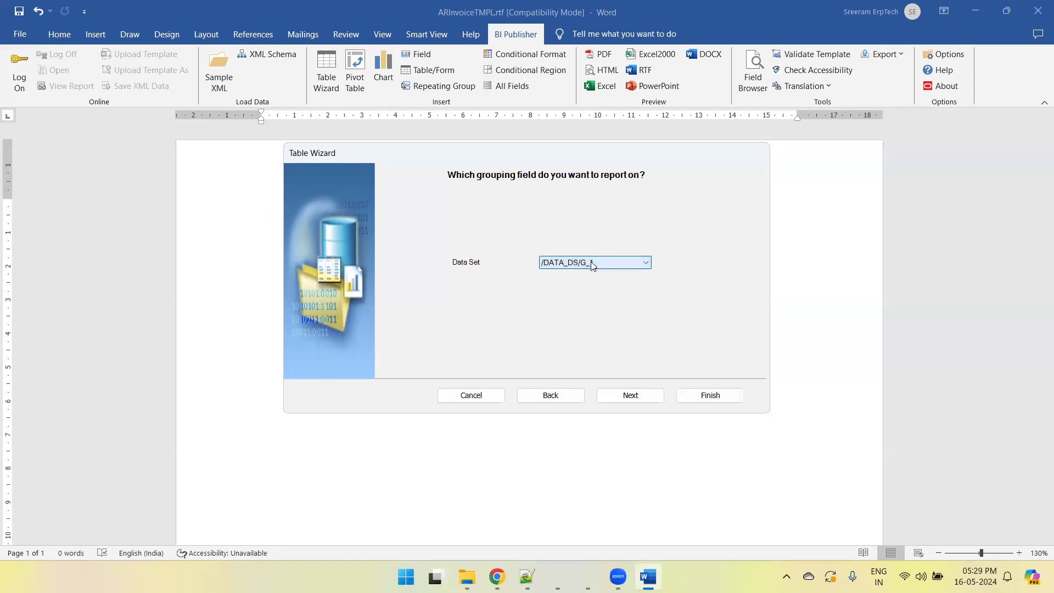
left_click(643, 397)
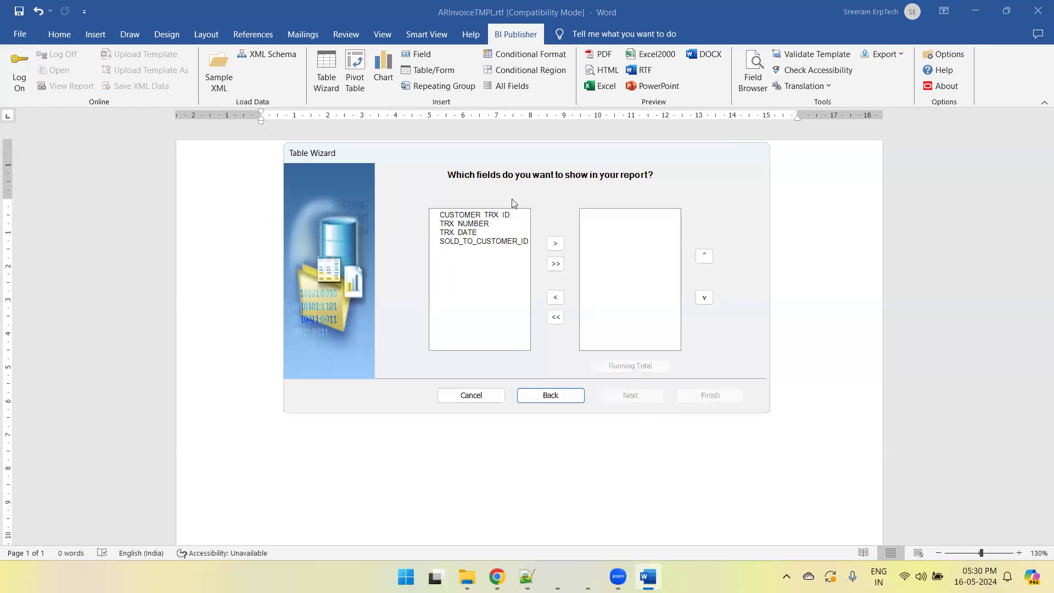
left_click(556, 264)
left_click(640, 396)
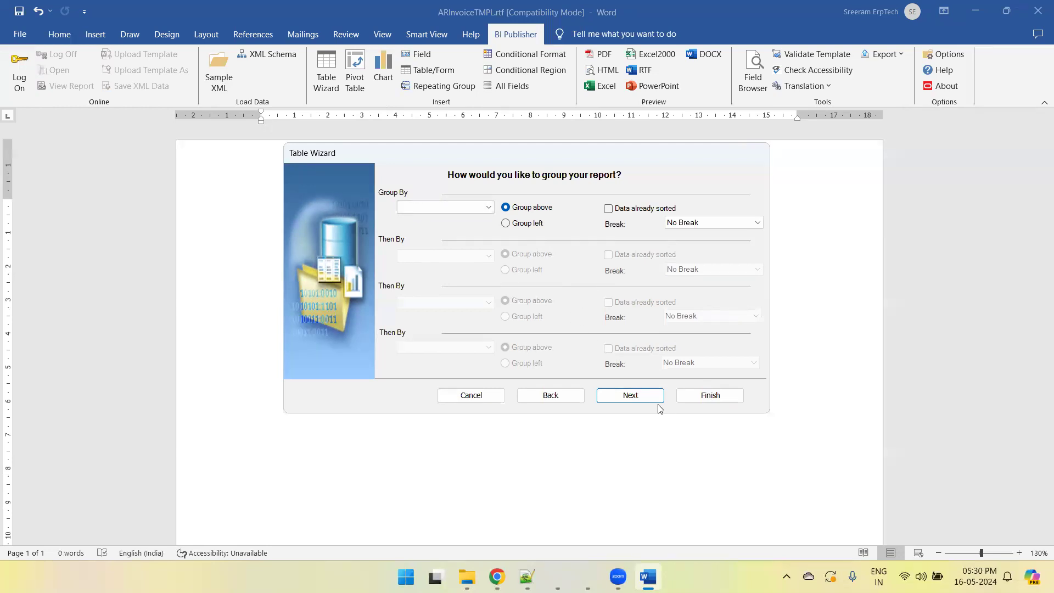
left_click(710, 396)
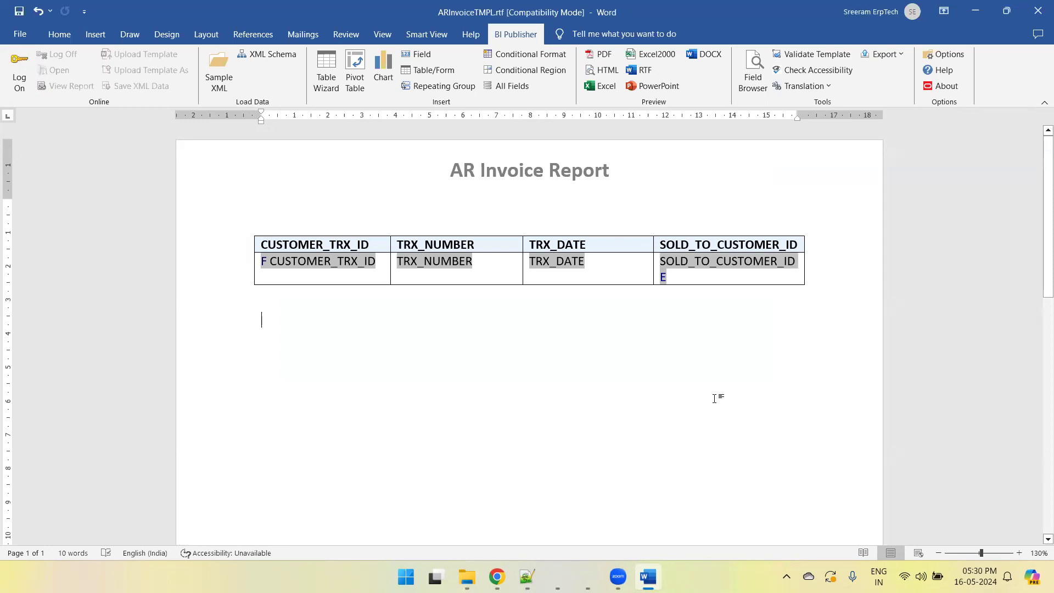
- Rename the table's column headings to "Customer Trx ID", "Trxn Number", "Trxn Date" and "Sold To ID"
double_click(371, 248)
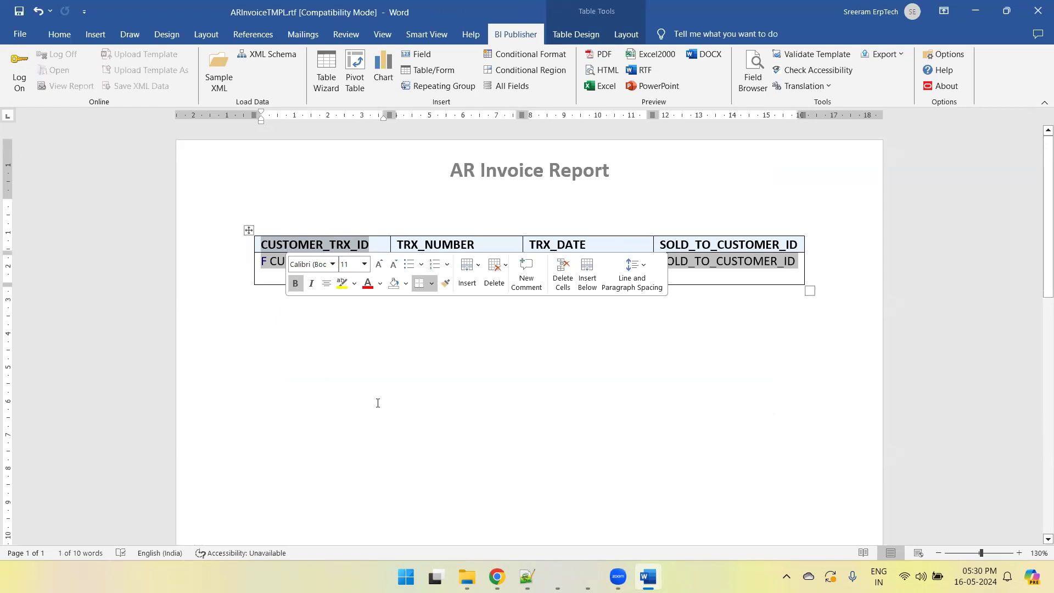
type("Customer Tr")
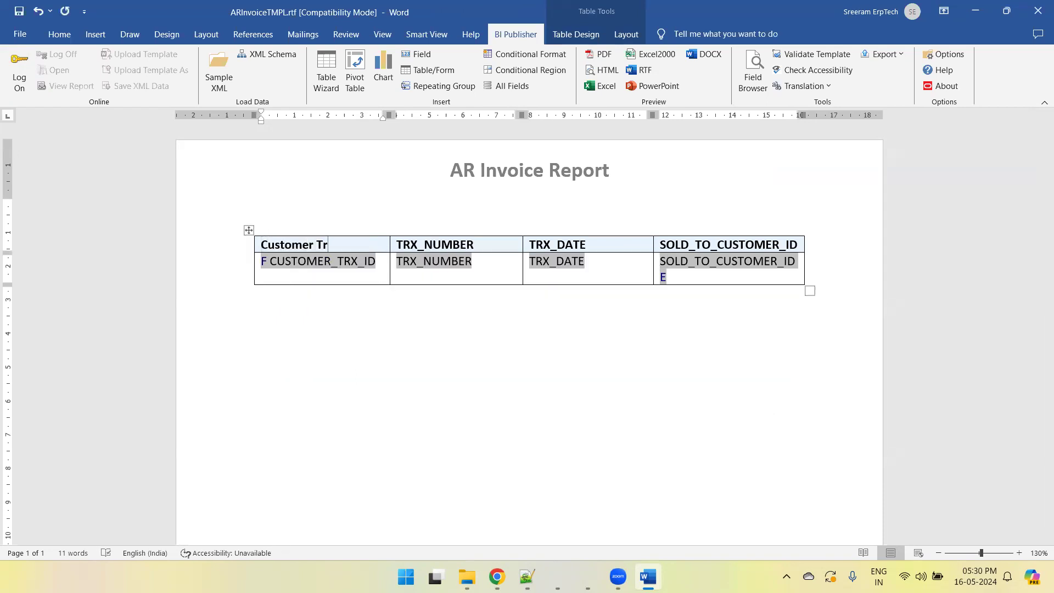
type("x ID")
key("Tab")
type("Trxn Number")
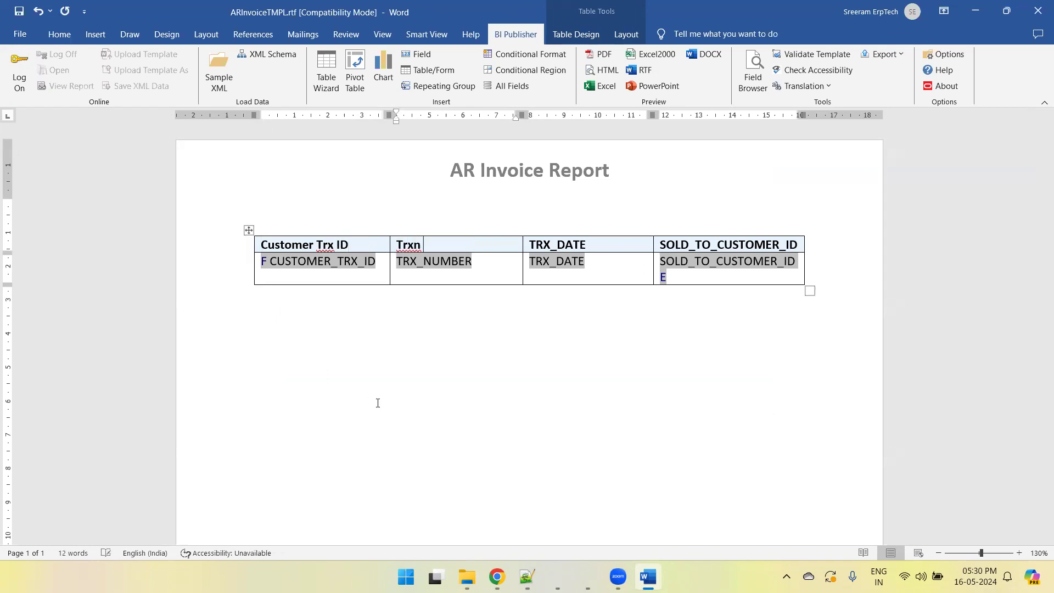
key("Tab")
type("Trx")
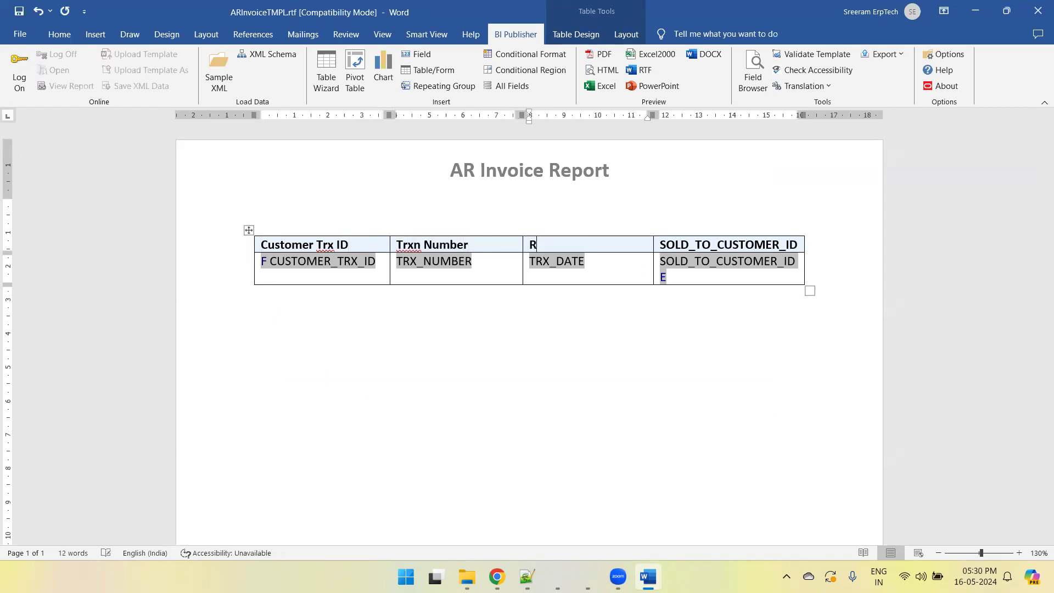
type("n Date")
key("Tab")
type("Sold t")
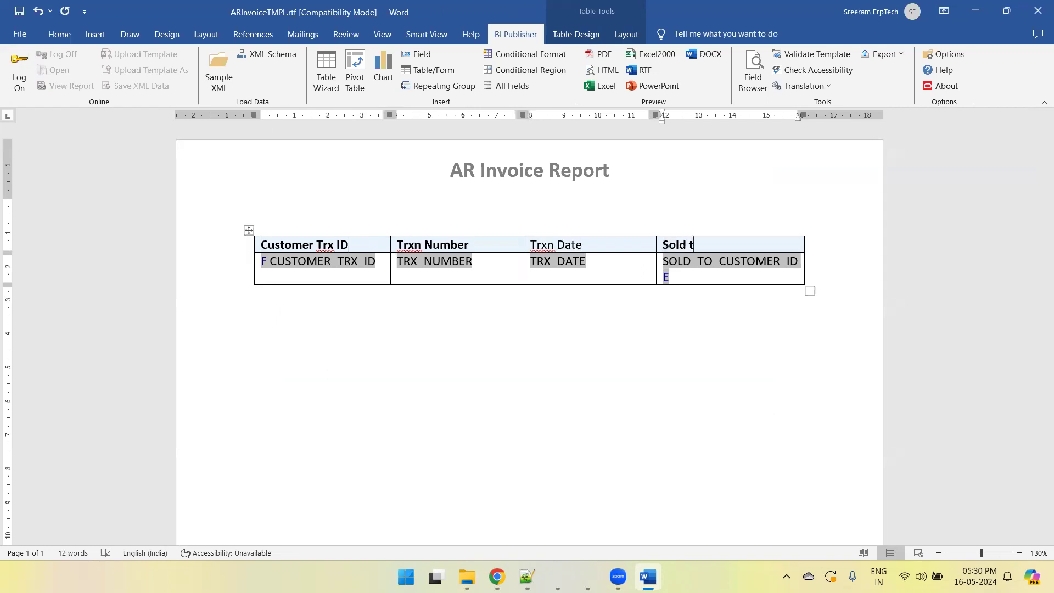
type("To ID")
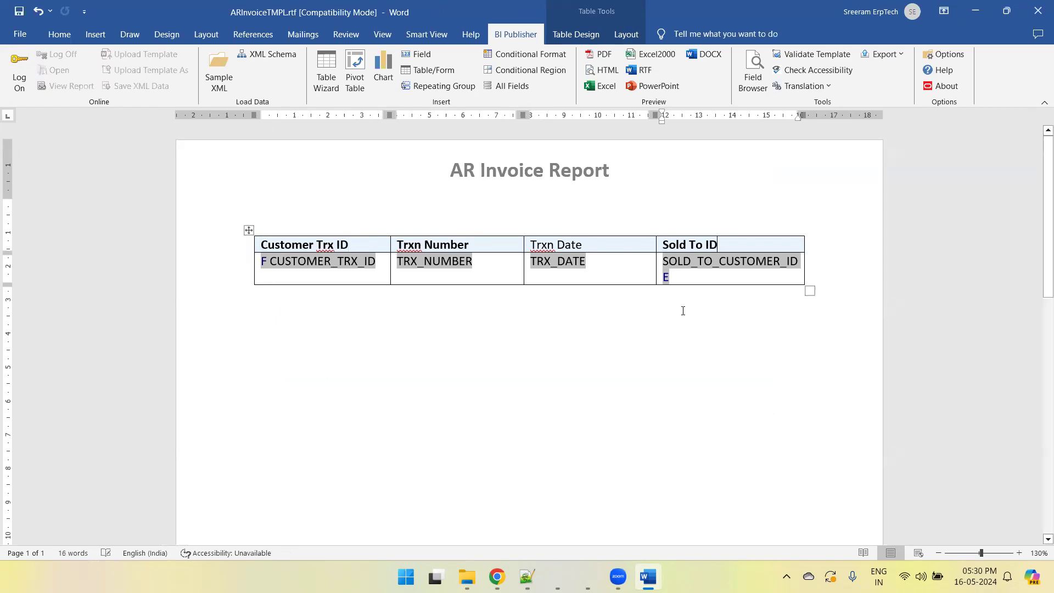
- Shade the table's heading row with a light gold theme color
left_click_drag(741, 246, 292, 245)
left_click(576, 34)
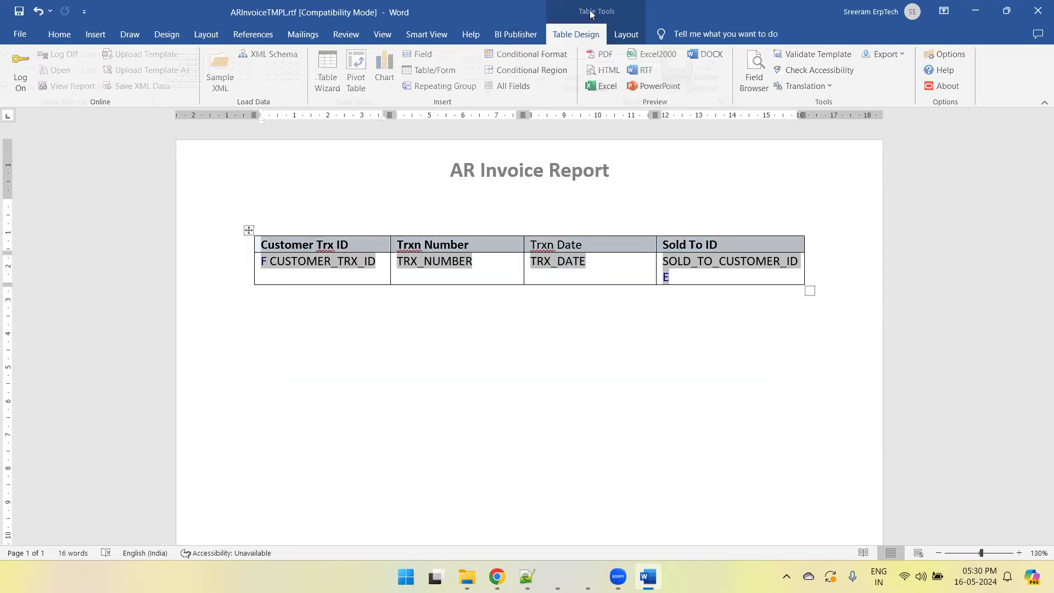
left_click(548, 90)
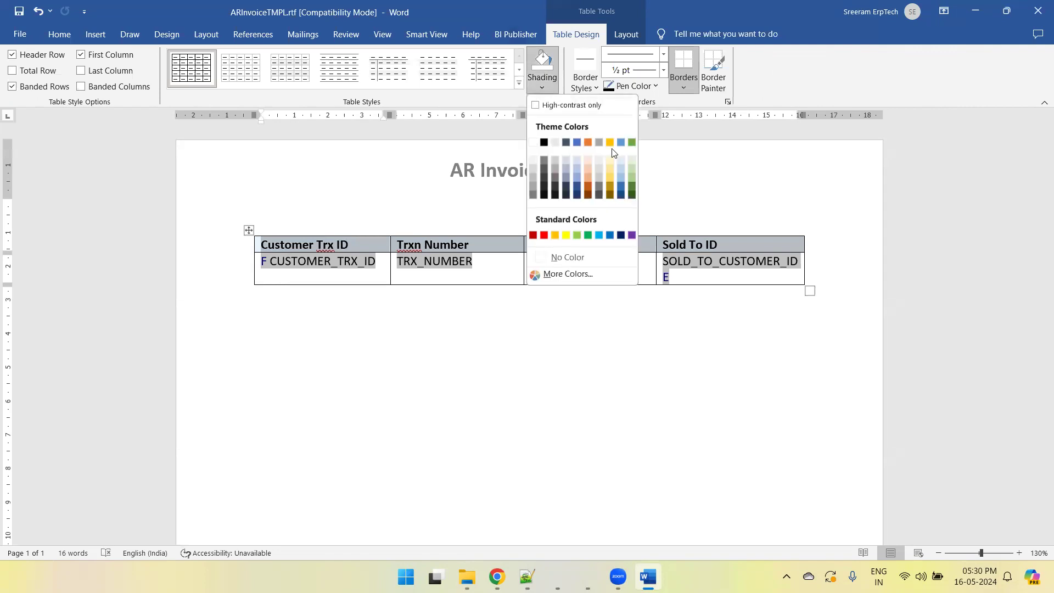
left_click(608, 178)
left_click(510, 367)
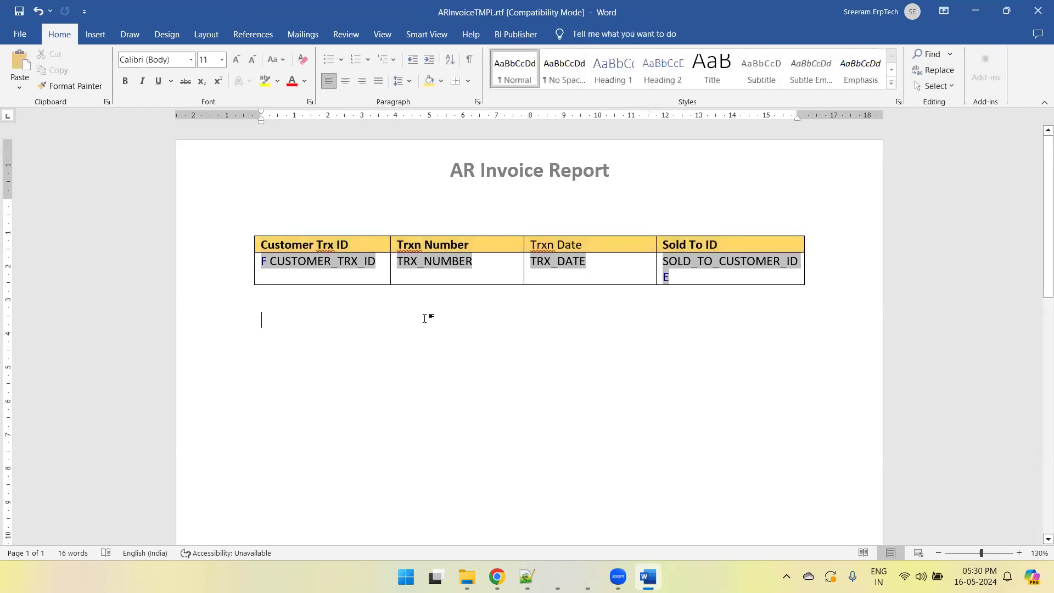
- Set the font of the entire table to Calibri (Body)
left_click(248, 230)
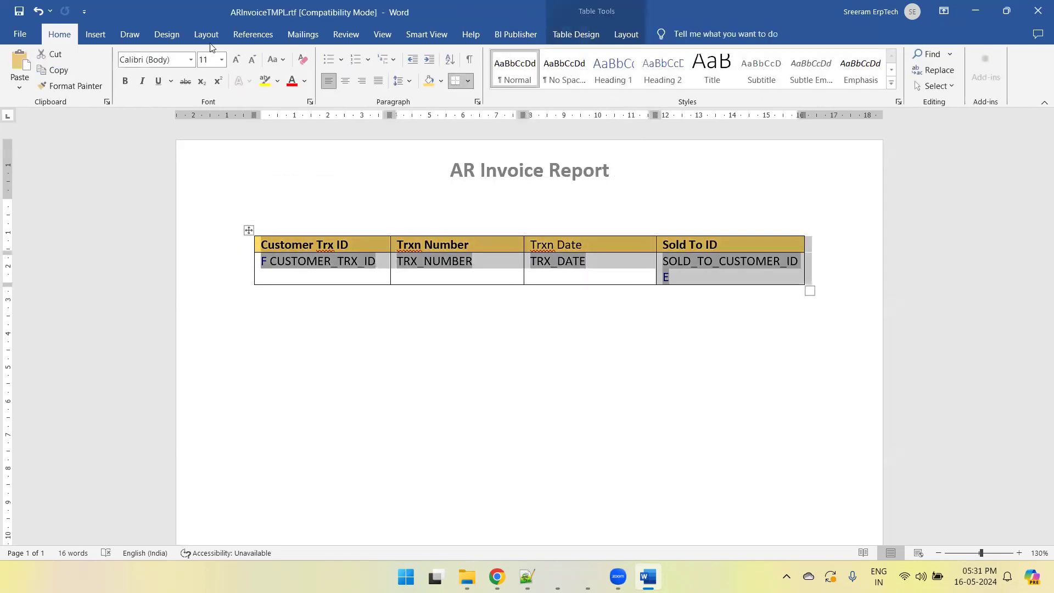
left_click(191, 60)
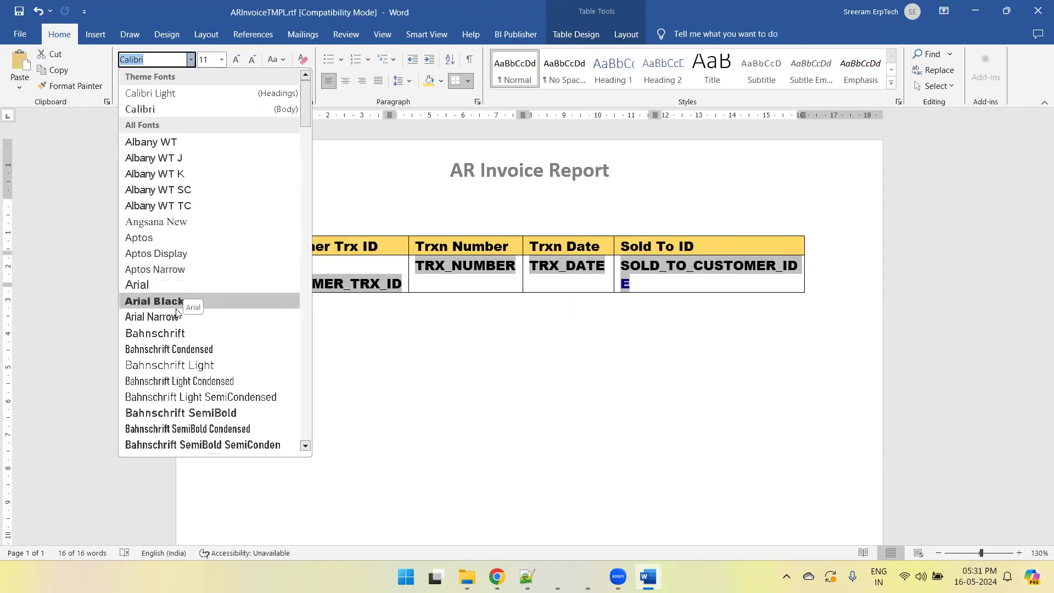
left_click(157, 110)
left_click(358, 381)
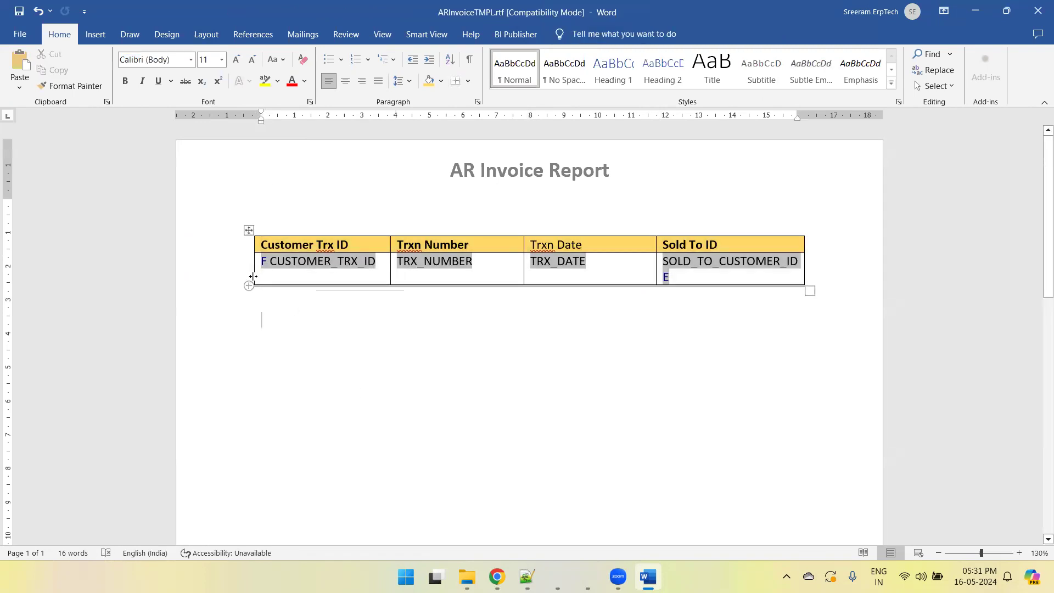
- Widen the table by extending its first column outward and its Sold To ID column toward the page edge
left_click_drag(253, 276, 219, 276)
left_click_drag(795, 114, 838, 106)
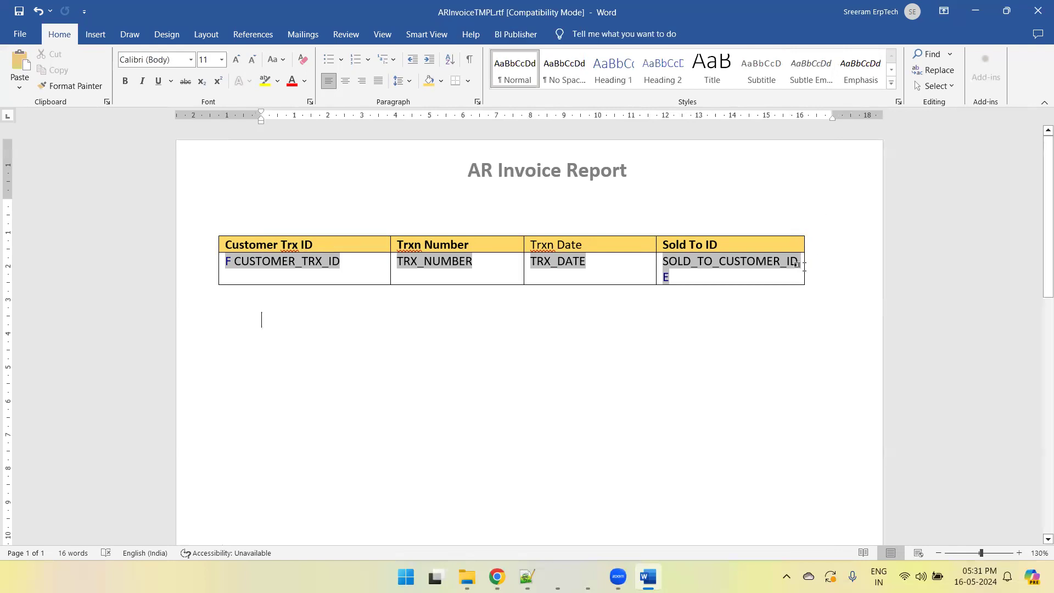
left_click(803, 267)
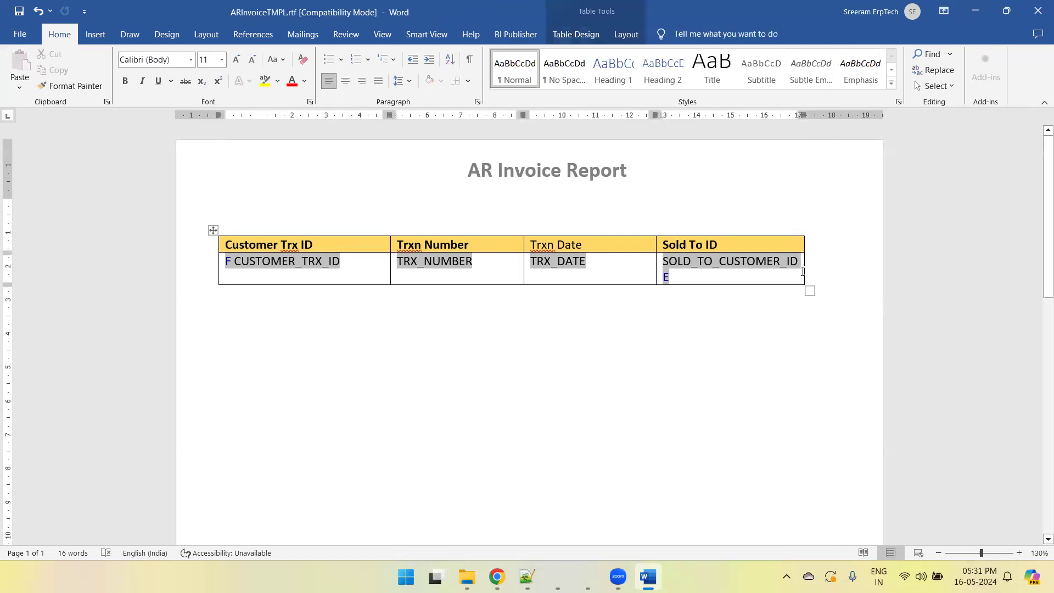
left_click_drag(802, 116, 859, 116)
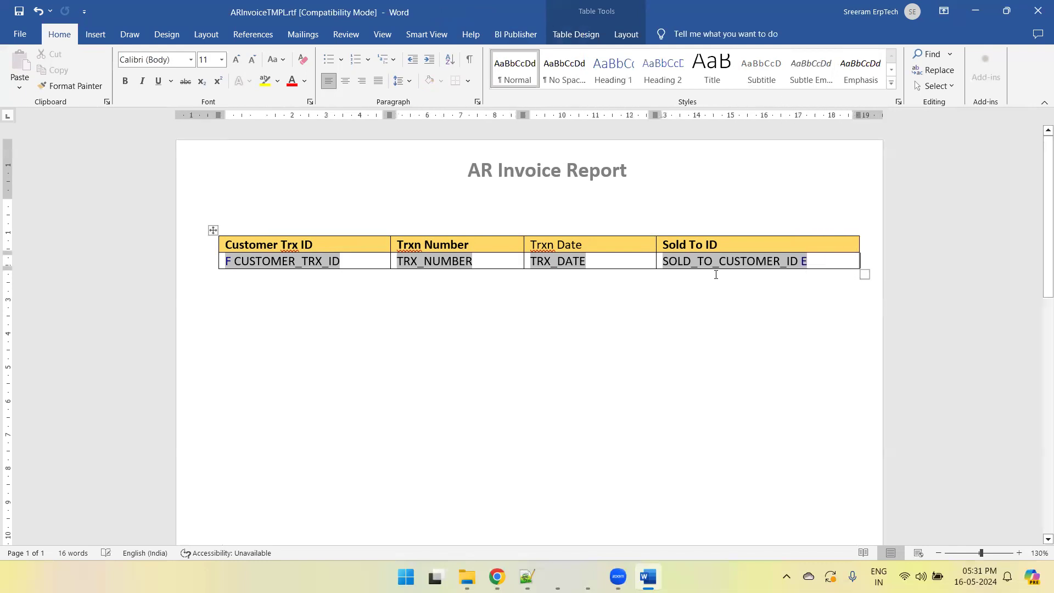
- Close the gap between the report title and the table by reducing the top margin and deleting the blank line
scroll(717, 275, "down", 4)
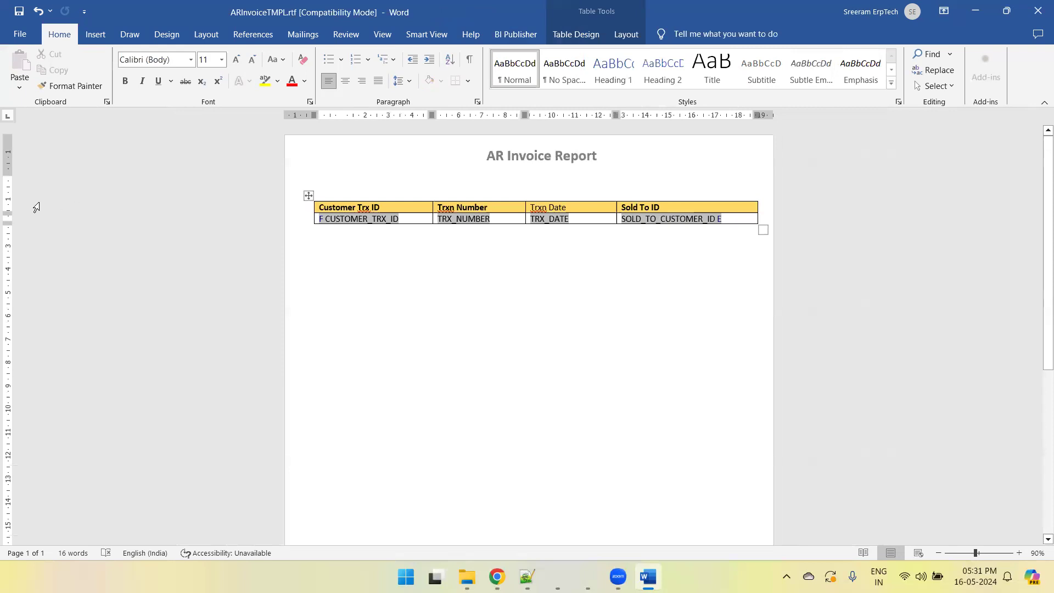
left_click(347, 182)
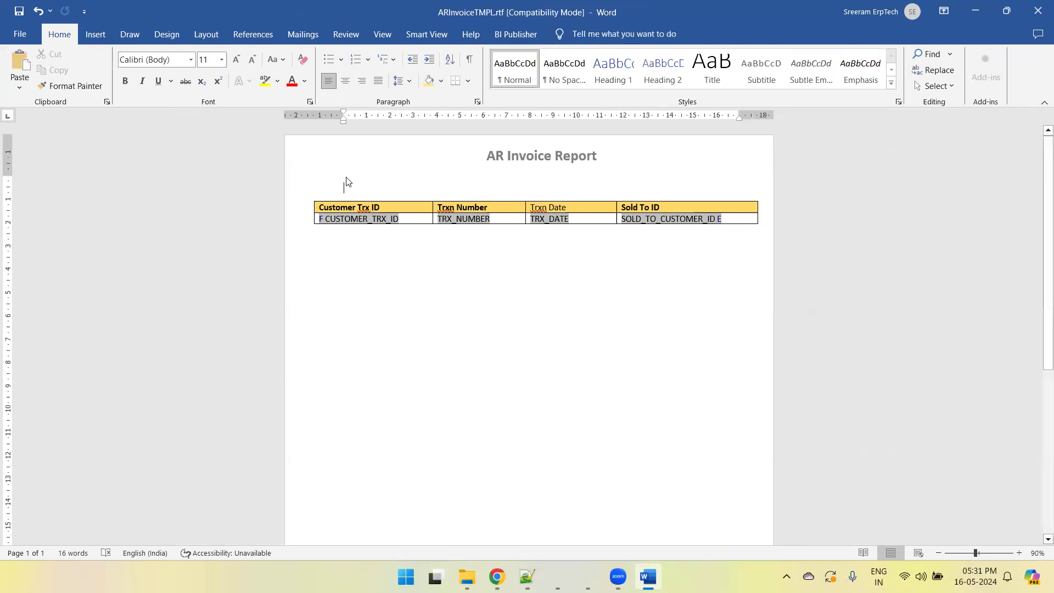
left_click_drag(4, 175, 3, 165)
key("Delete")
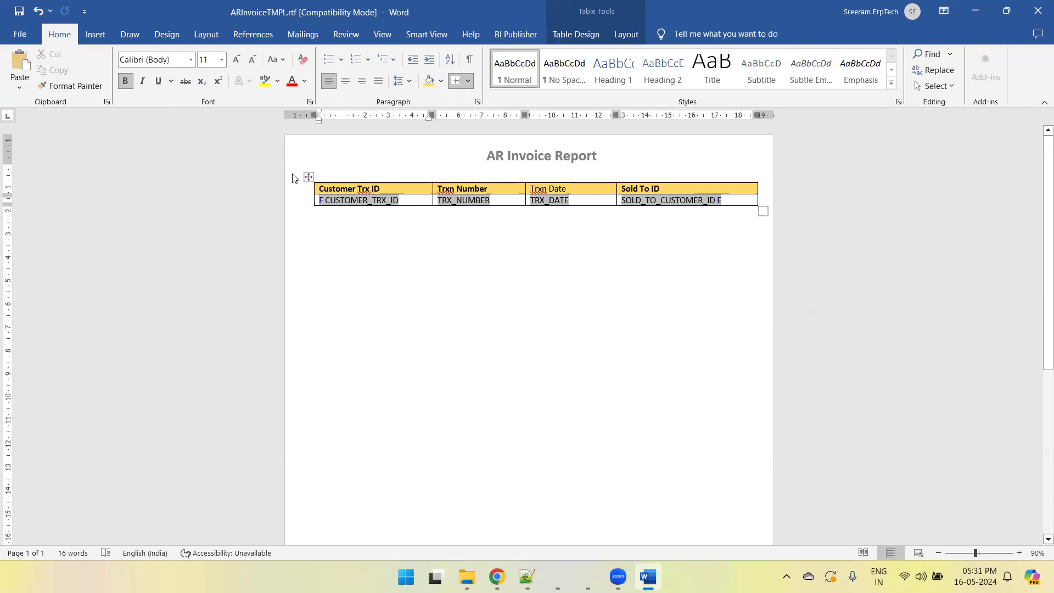
- Make all four column headings in the table's heading row bold
left_click_drag(692, 188, 361, 186)
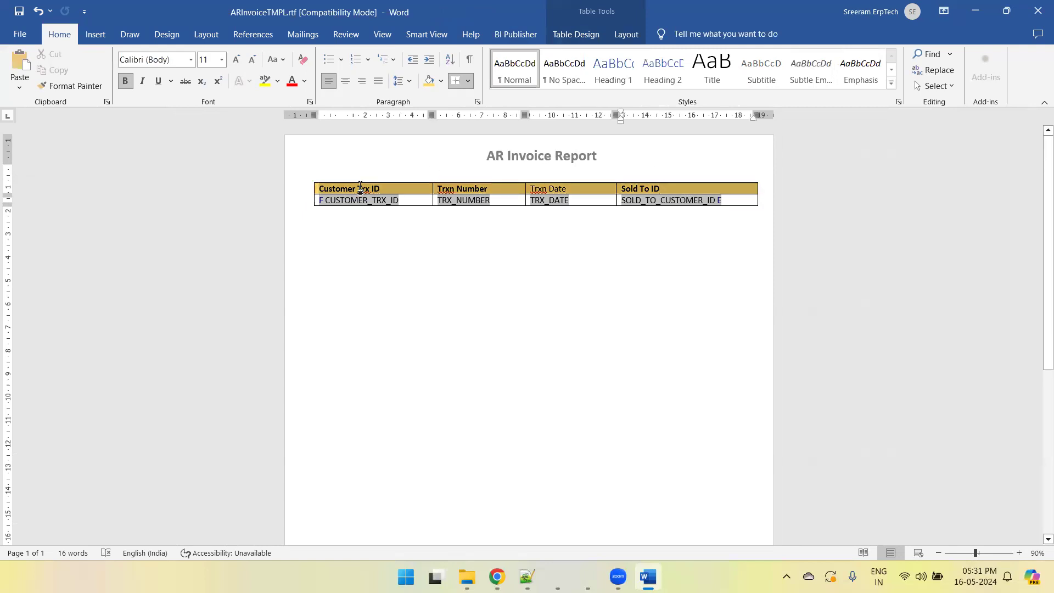
key("ctrl+b")
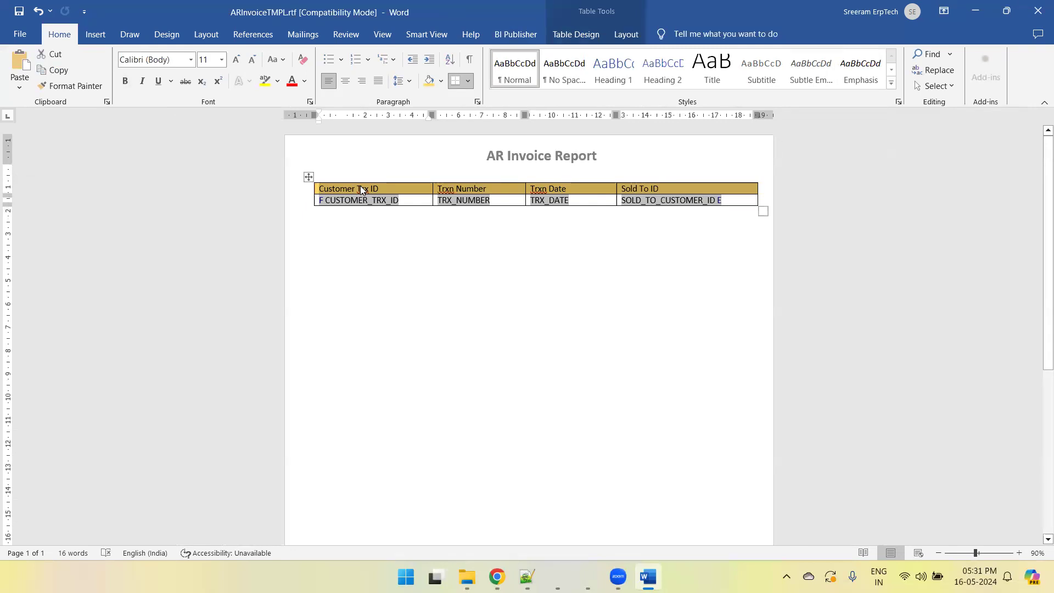
key("ctrl+b")
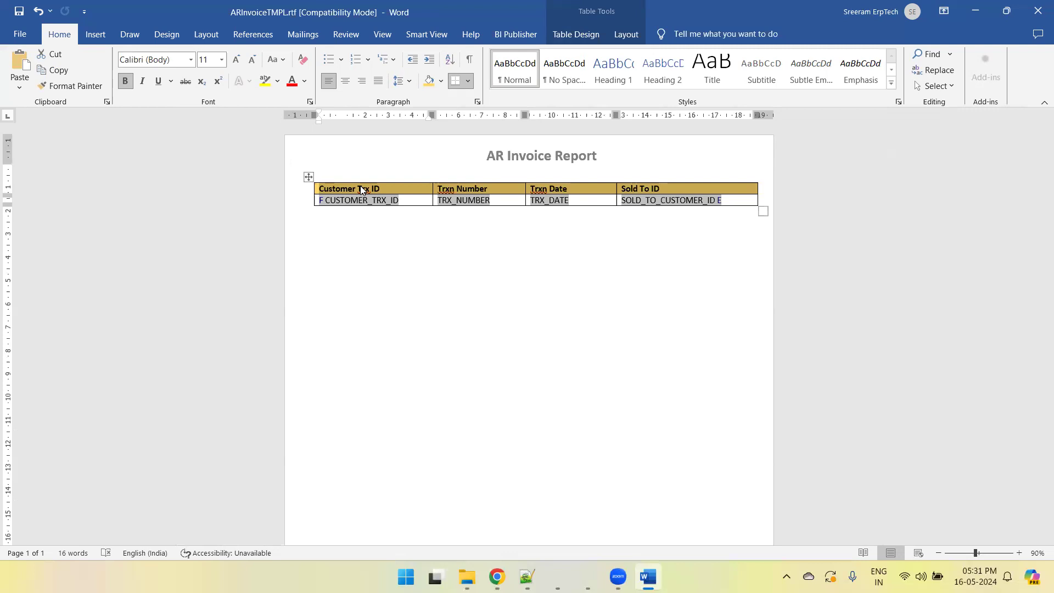
- Change the page orientation to Landscape
left_click(204, 35)
left_click(58, 83)
left_click(71, 142)
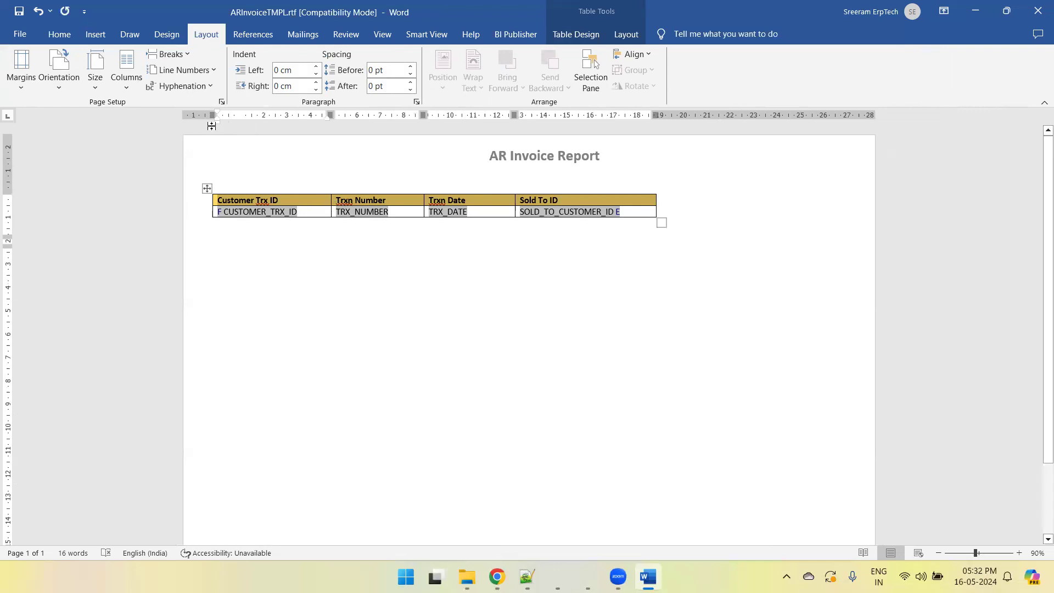
left_click(62, 87)
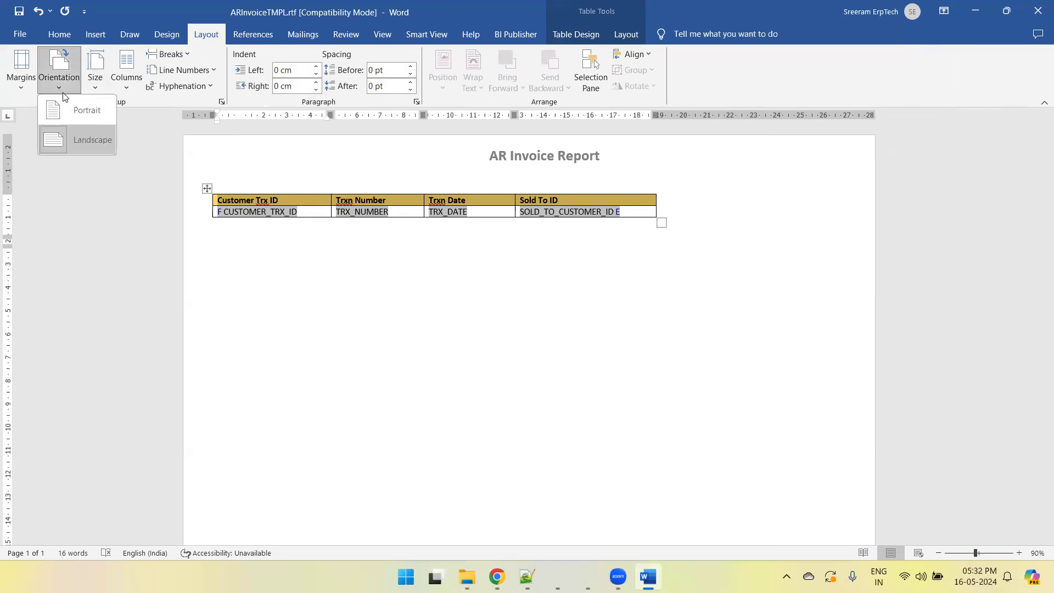
left_click(90, 140)
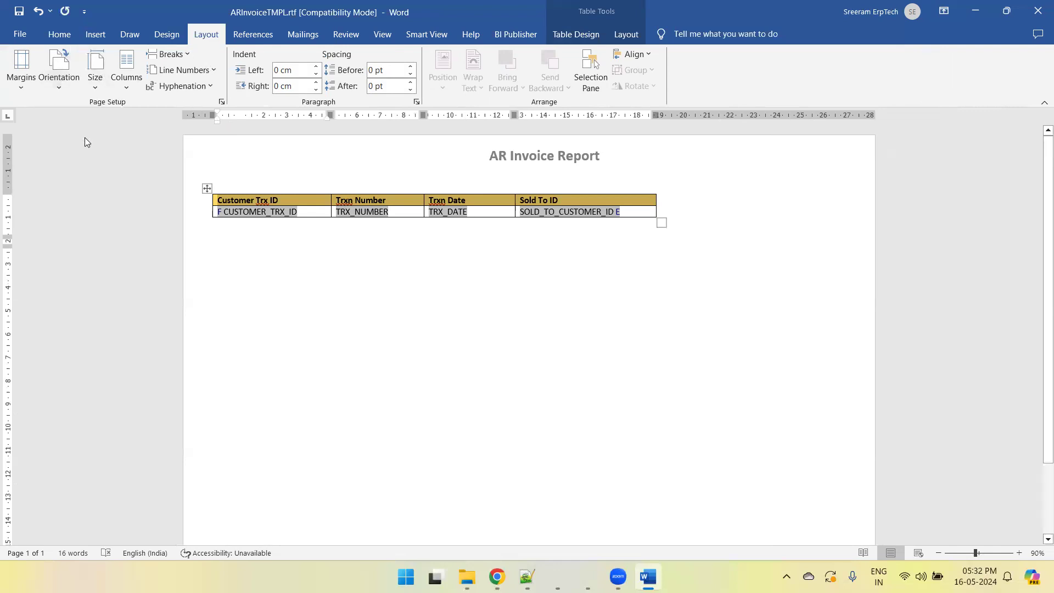
- Set a custom paper size 37.3 cm wide and 21 cm high for the whole document, letting Word fix the margins
left_click(22, 83)
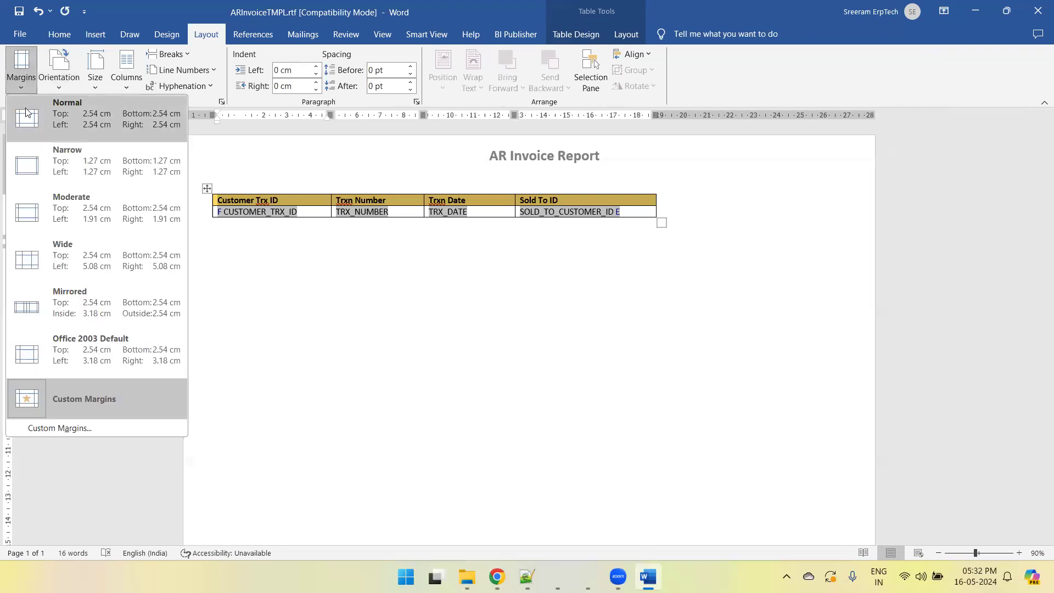
left_click(132, 19)
left_click(102, 85)
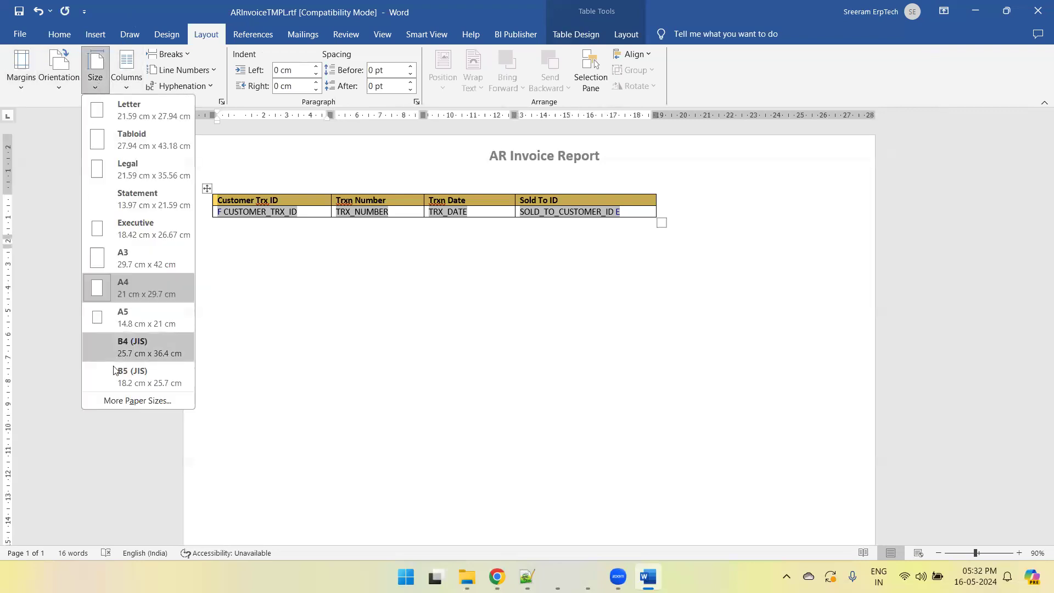
left_click(120, 403)
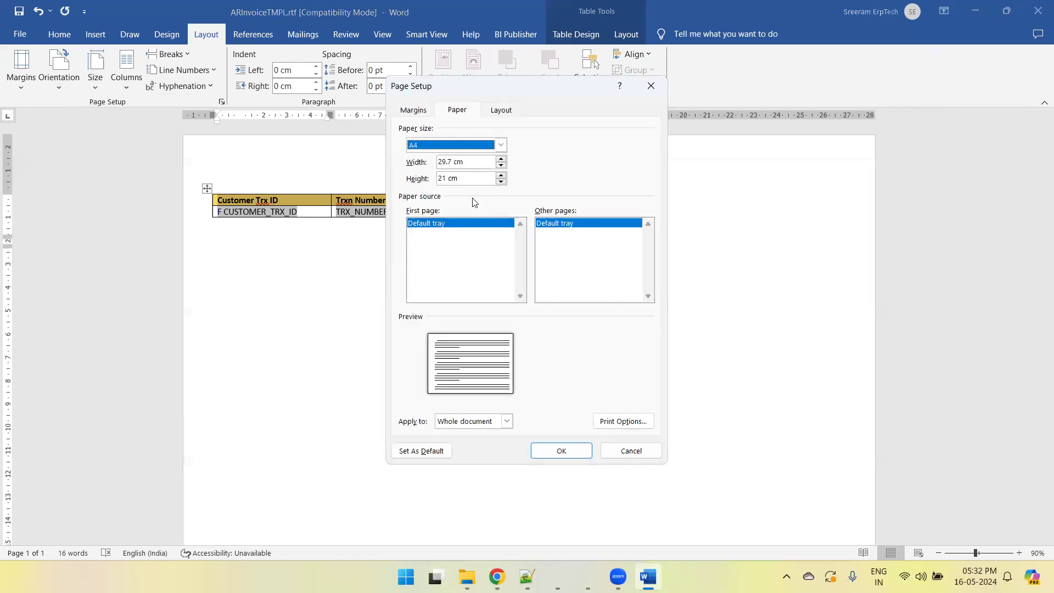
left_click(502, 146)
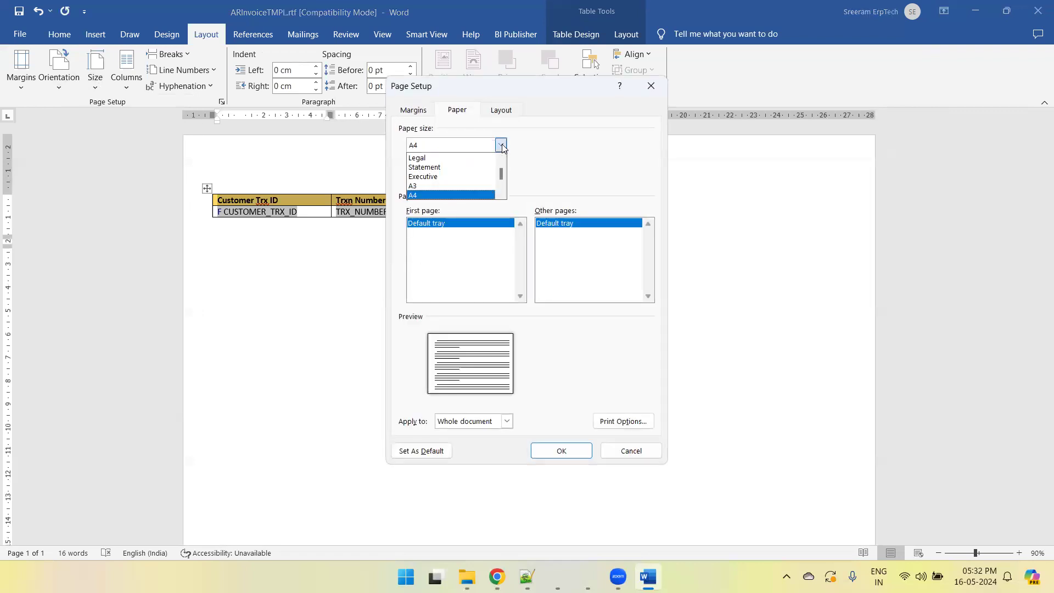
left_click(502, 147)
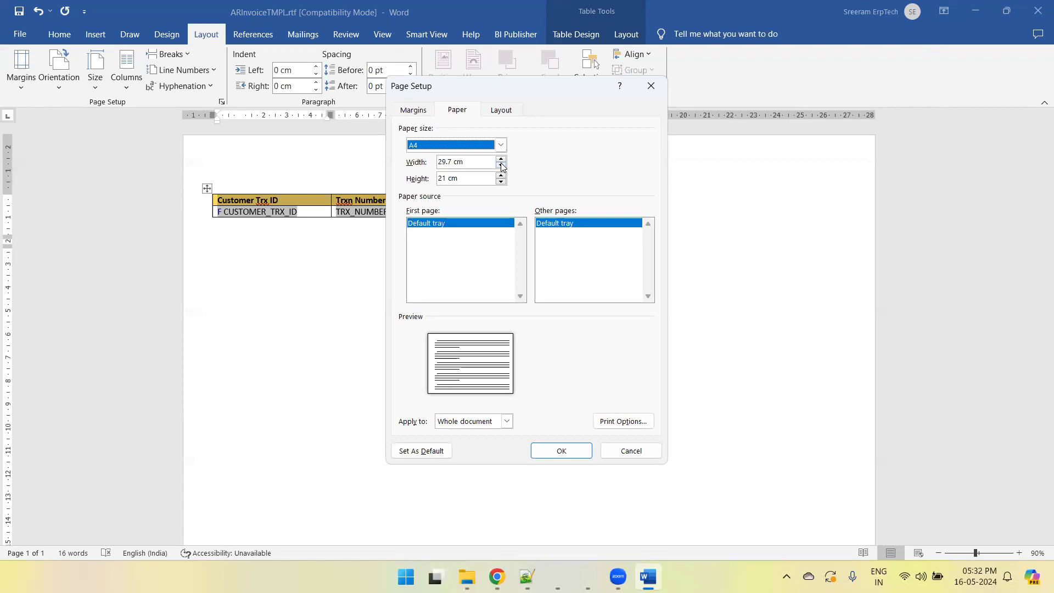
left_click(501, 159)
left_click(501, 160)
left_click(502, 159)
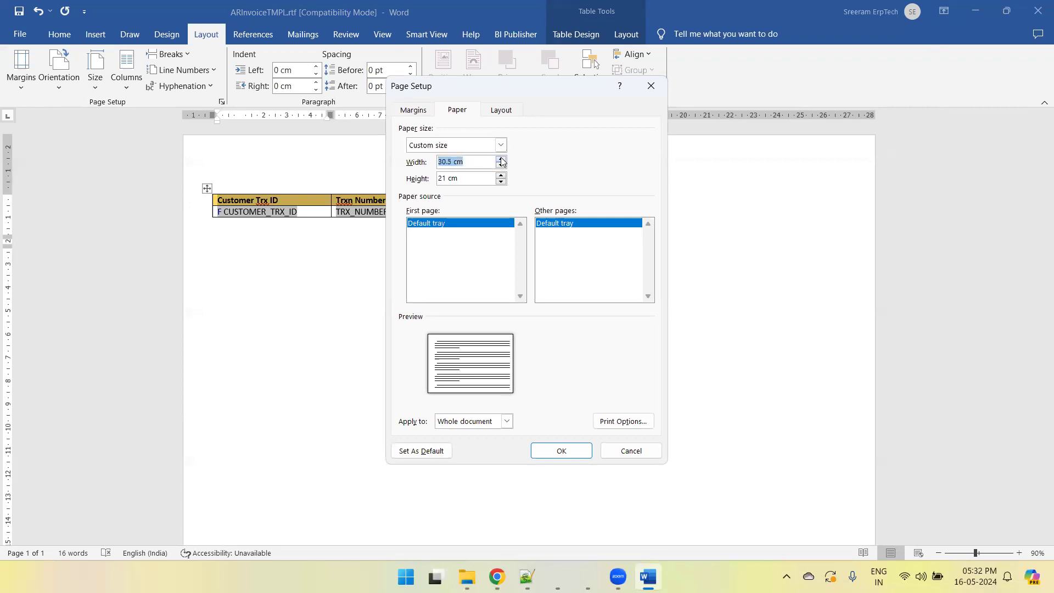
left_click(501, 159)
left_click(561, 452)
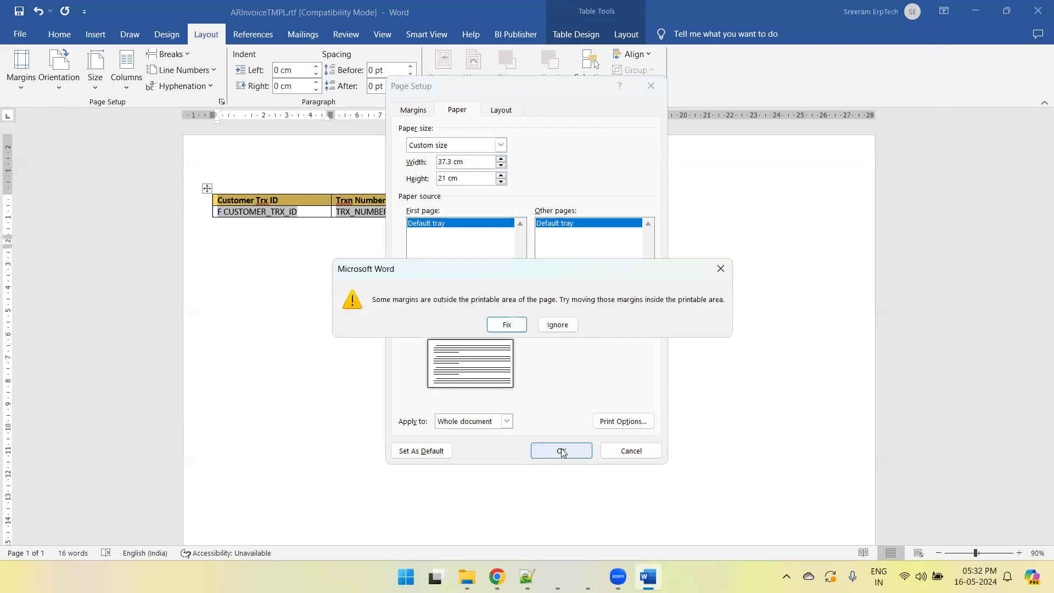
left_click(507, 325)
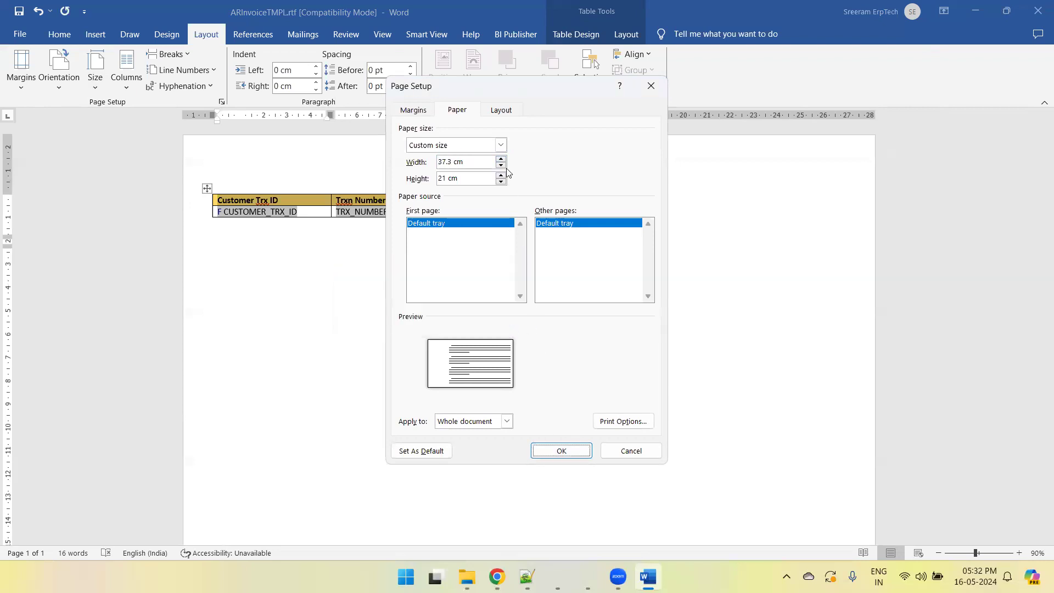
left_click(554, 452)
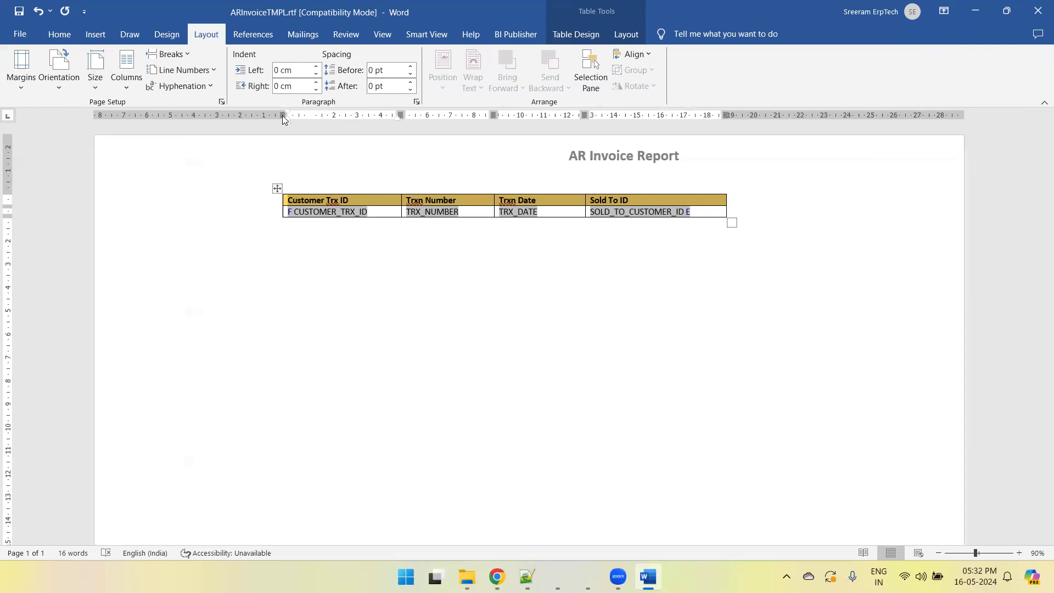
- Stretch the table across nearly the full page width, extending the first column's edge and widening the Sold To ID column
left_click_drag(284, 118, 173, 116)
key("ctrl+z")
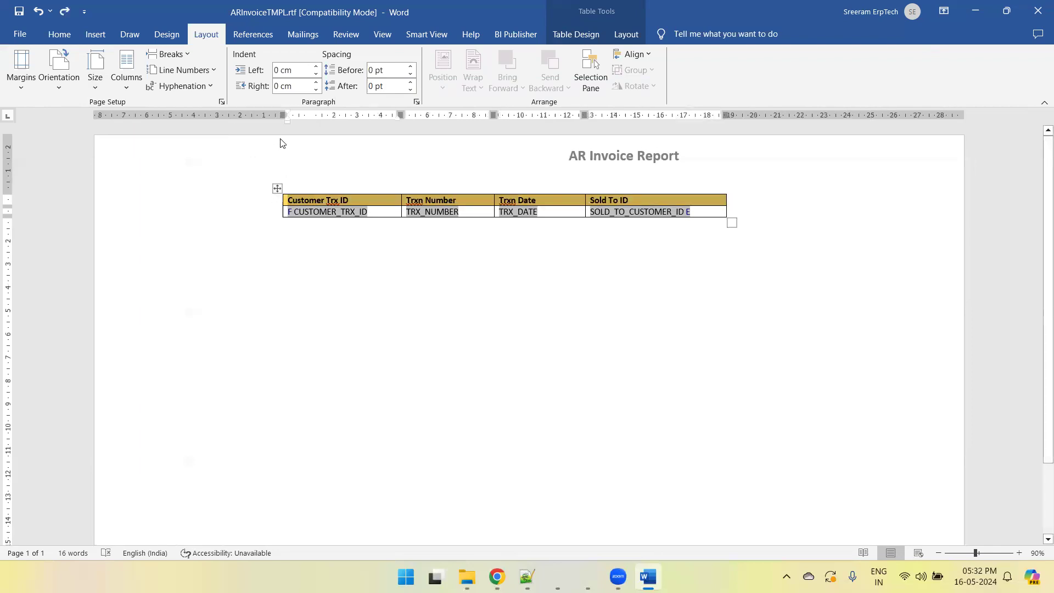
left_click(316, 214)
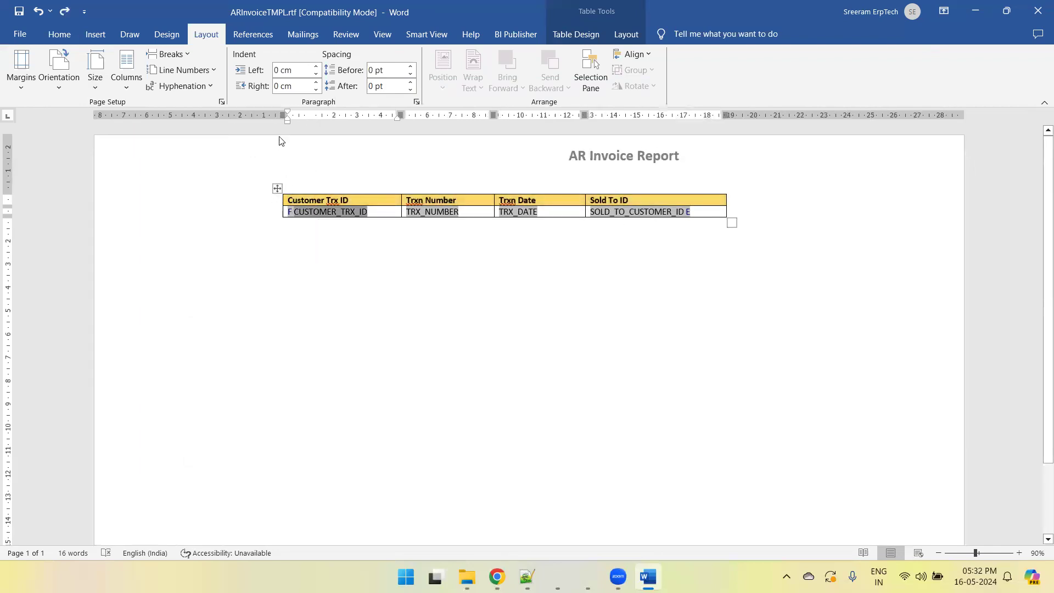
left_click_drag(281, 116, 122, 115)
left_click_drag(569, 115, 944, 127)
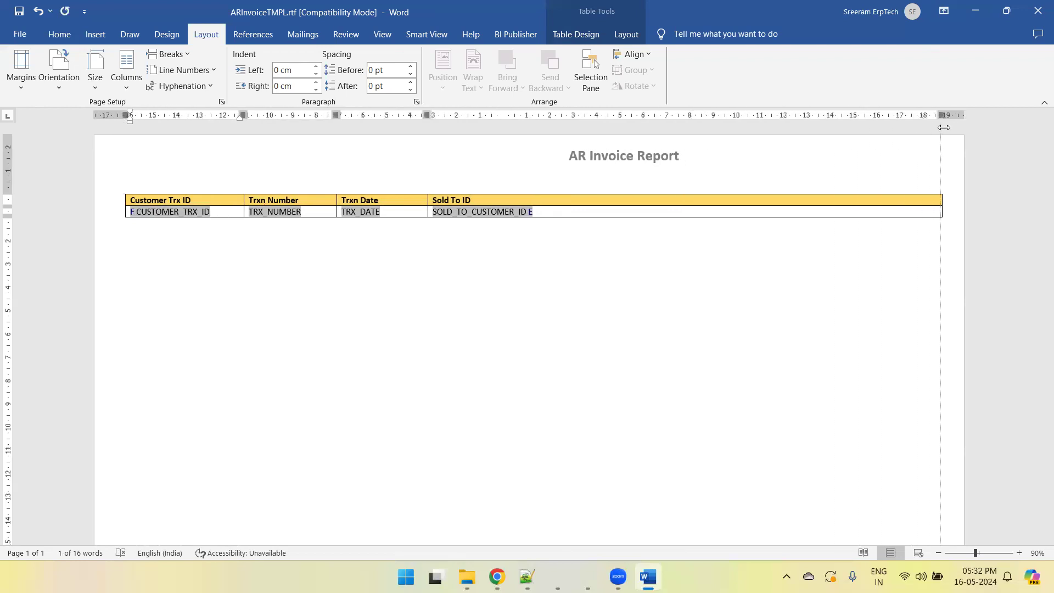
- Open the page header for editing and centre-align all of its text
double_click(586, 158)
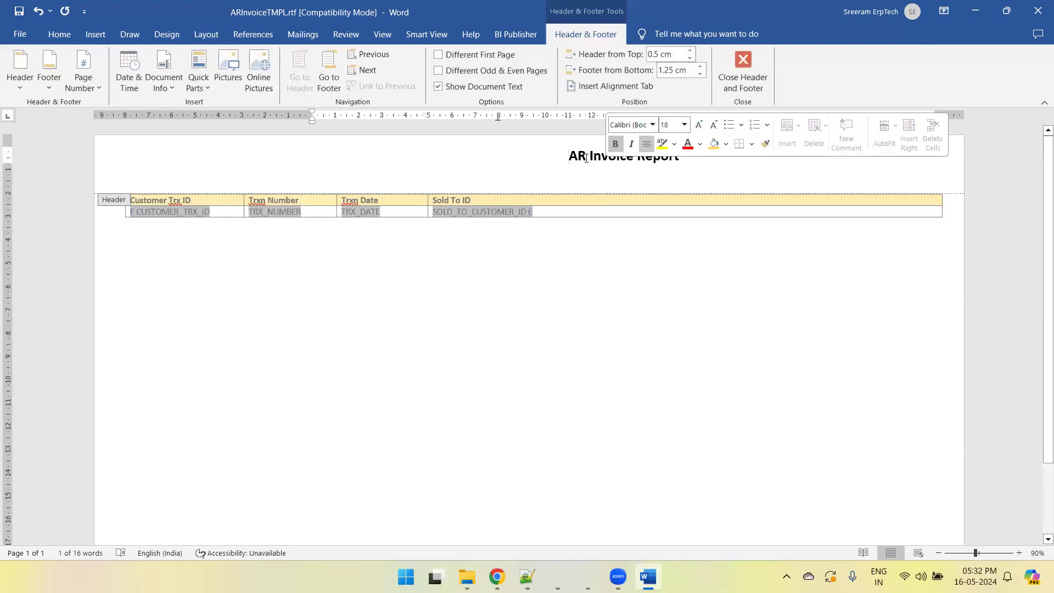
key("ctrl+a")
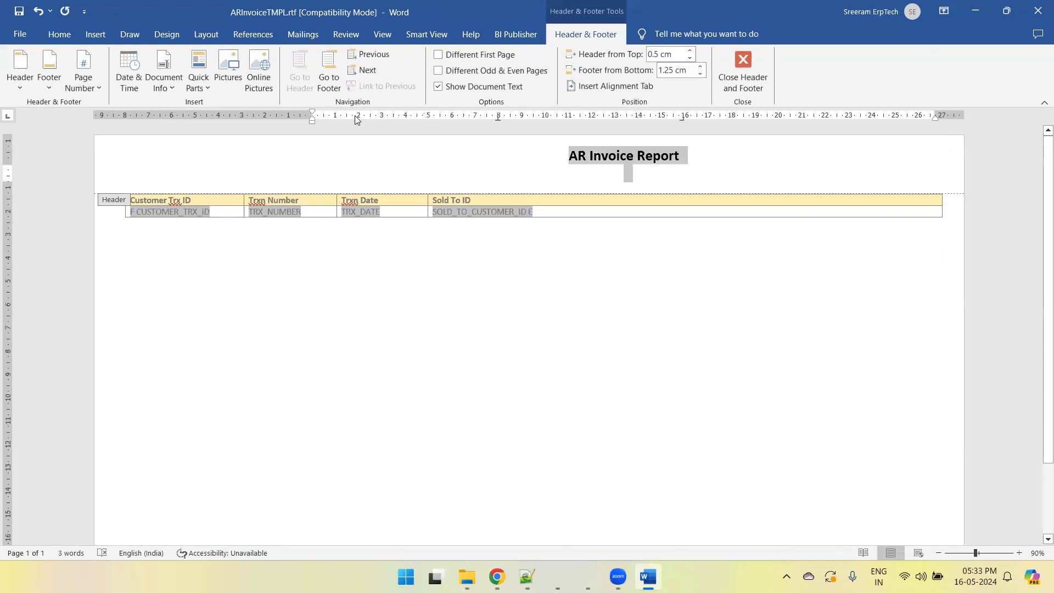
left_click(59, 34)
left_click(346, 83)
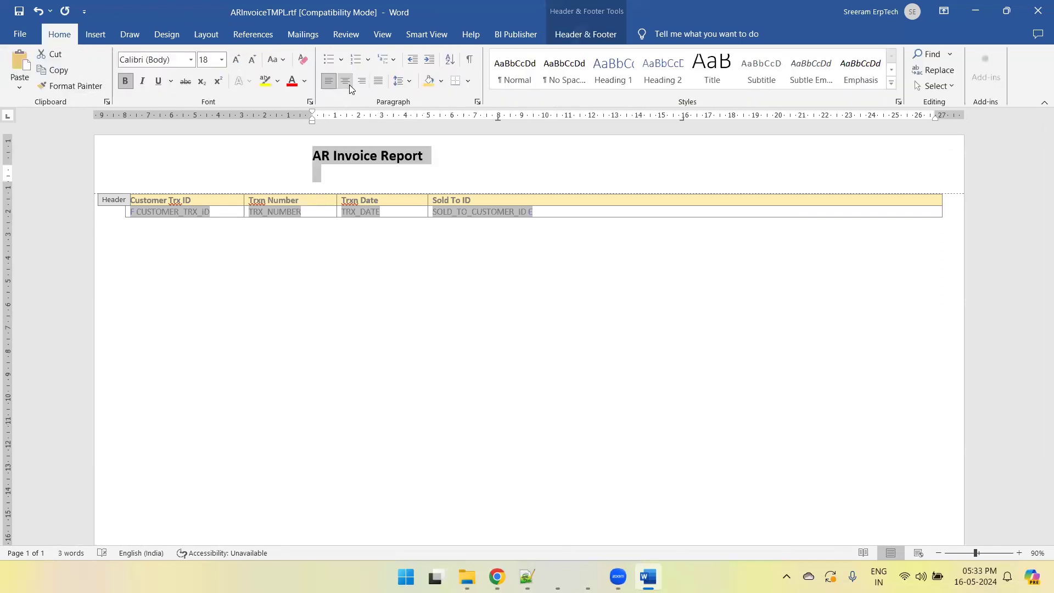
left_click(345, 83)
- Move the AR Invoice Report title's left indent out to about 4.5 cm before the margin and return to the document body
scroll(393, 177, "down", 4)
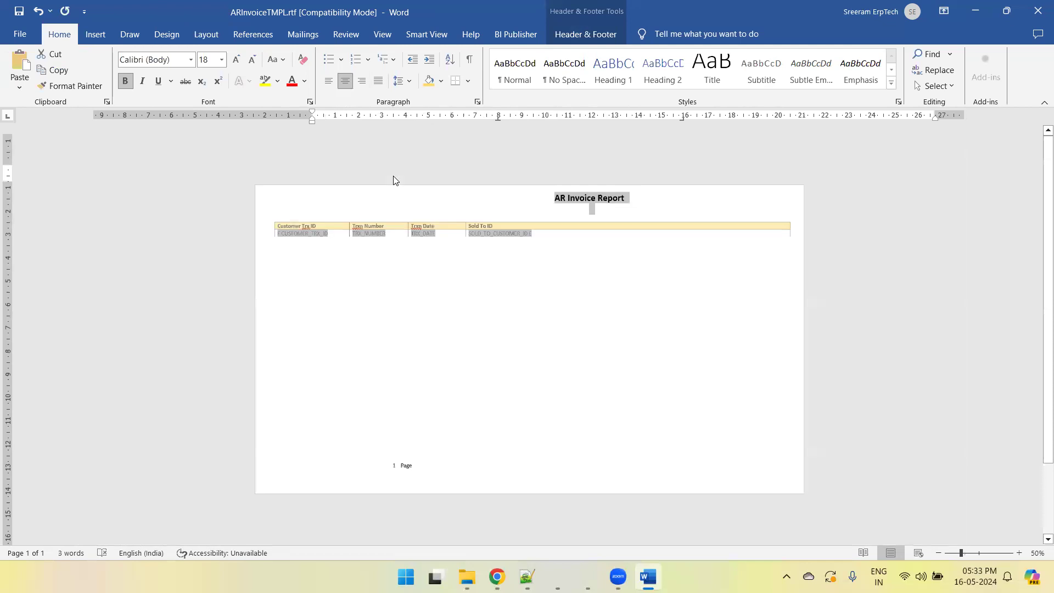
left_click(554, 212)
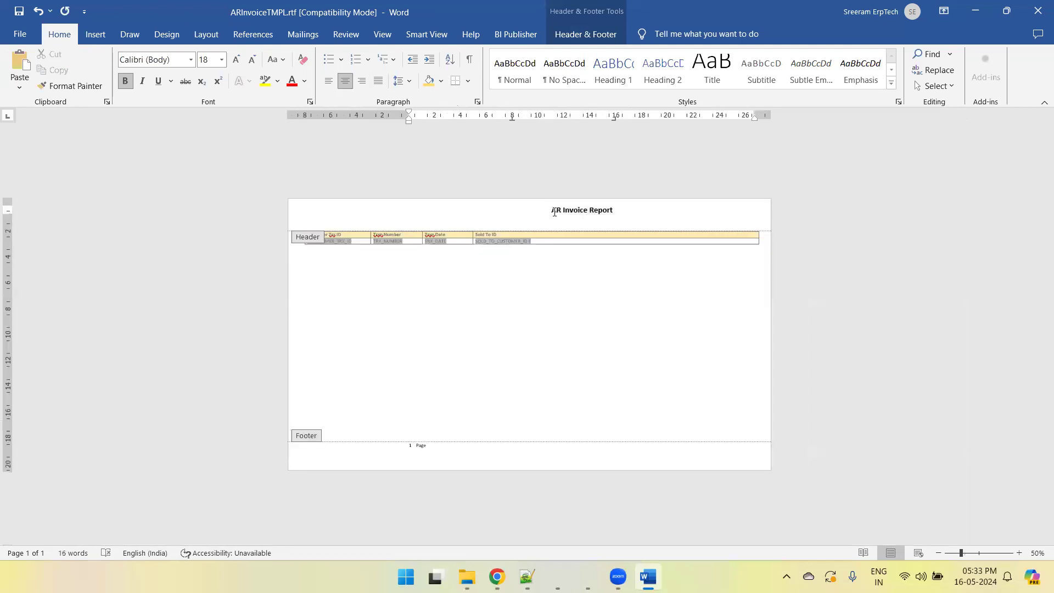
left_click_drag(643, 196, 661, 197)
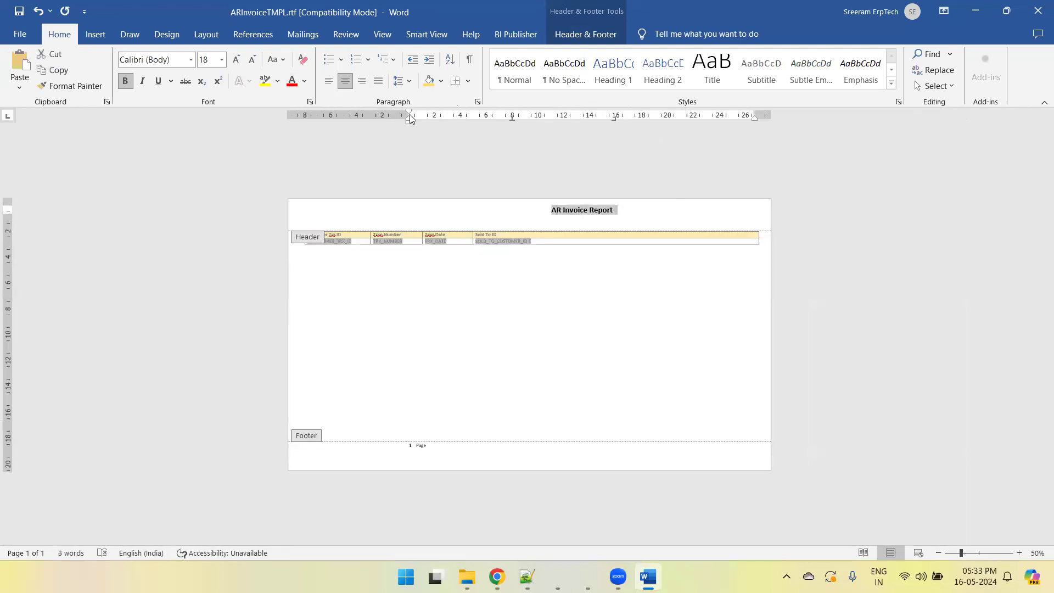
left_click_drag(409, 116, 349, 112)
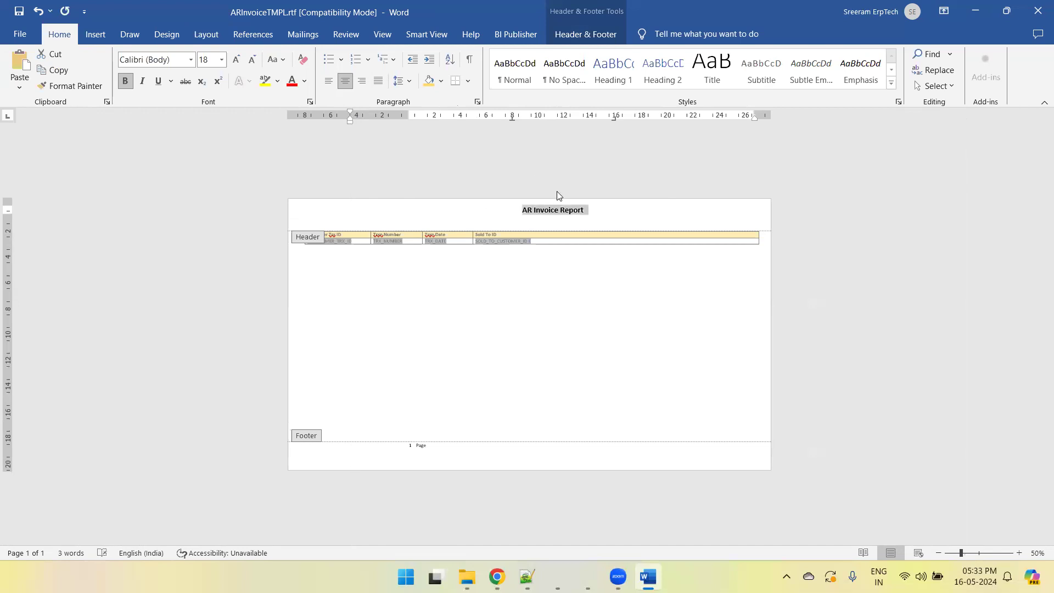
left_click(516, 217)
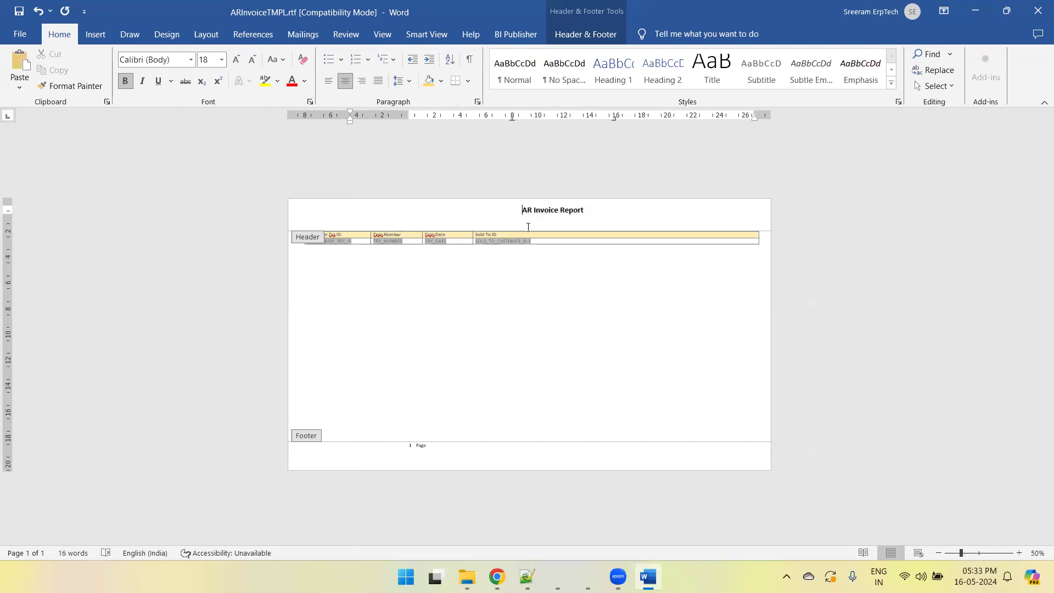
double_click(593, 297)
- Narrow the Trxn Date column to about 3 cm and pull the table's outer edge in to about 29 cm on the ruler
scroll(592, 297, "up", 3, "ctrl")
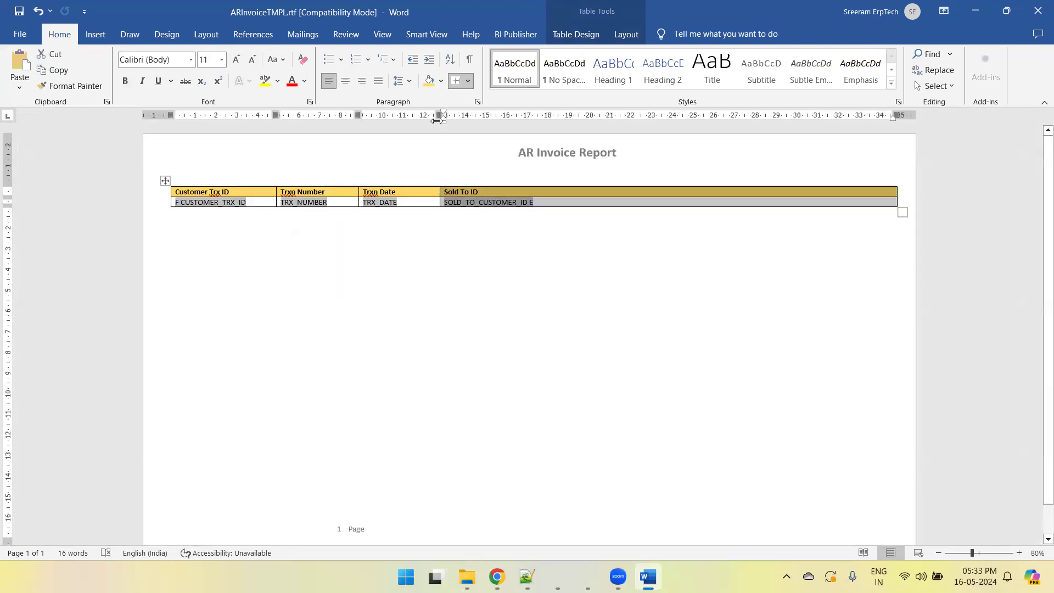
mouse_move(520, 125)
left_mouse_down()
mouse_move(527, 132)
mouse_move(420, 144)
left_mouse_up()
left_click_drag(877, 112, 774, 114)
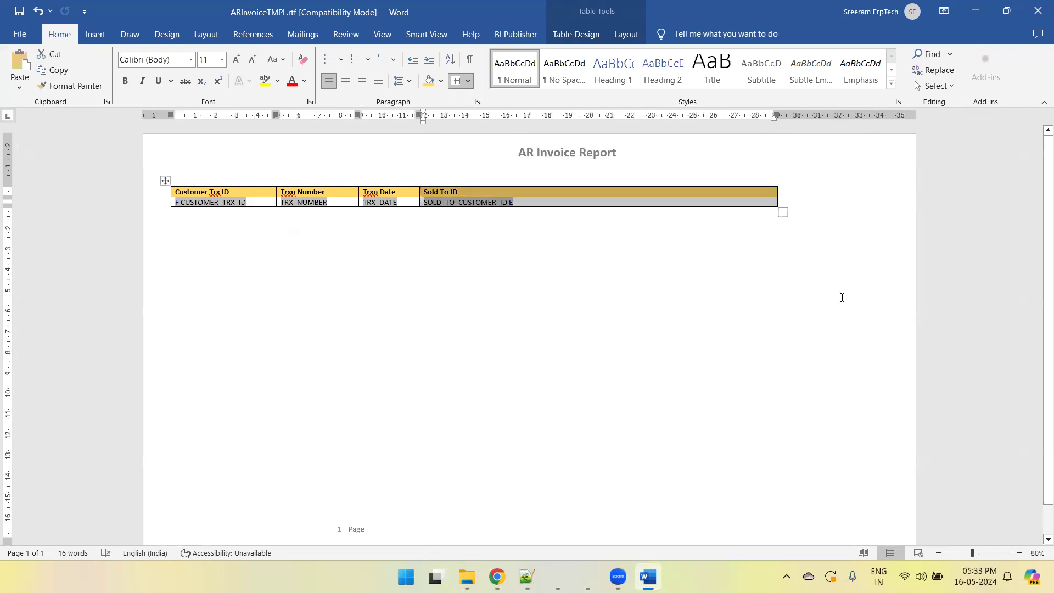
scroll(843, 297, "down", 1)
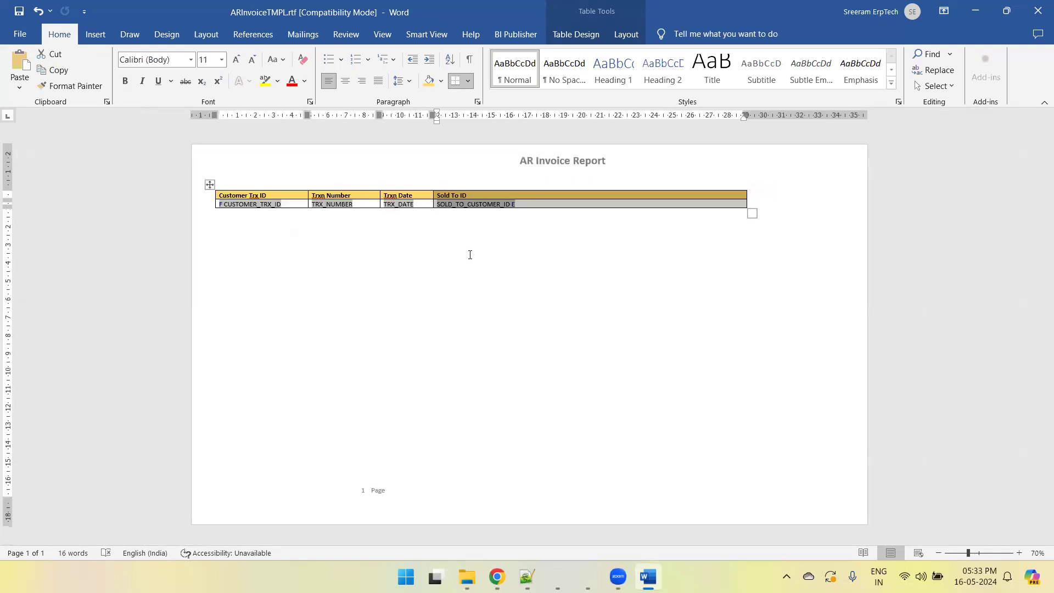
- Preview the template as a PDF with the sample data, compare it with the layout, and return to Word
left_click(513, 35)
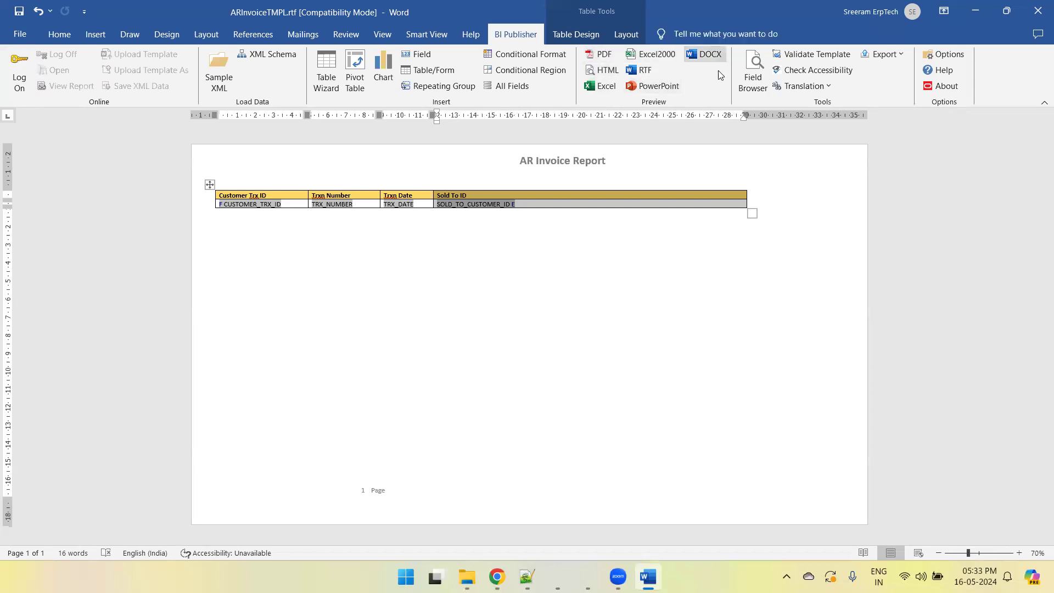
left_click(600, 54)
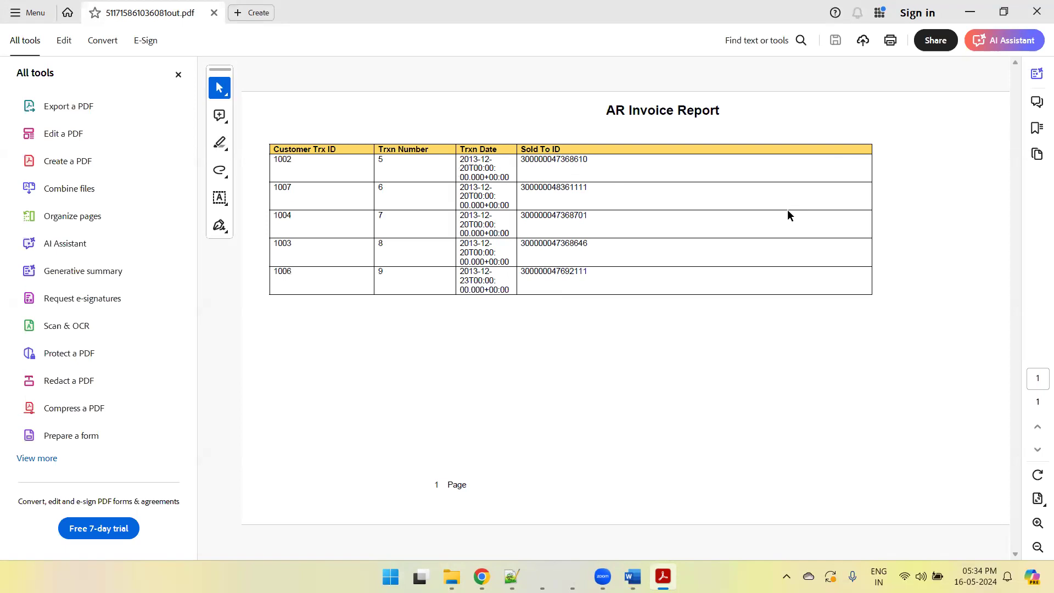
key("alt+Tab")
left_click(627, 248)
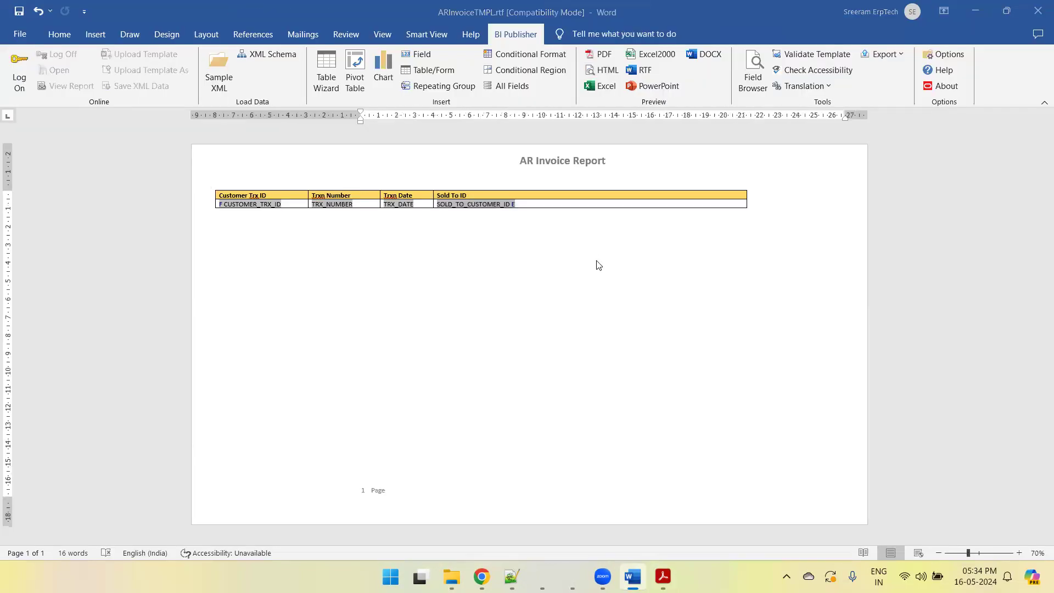
key("alt+Tab")
key("alt+Tab")
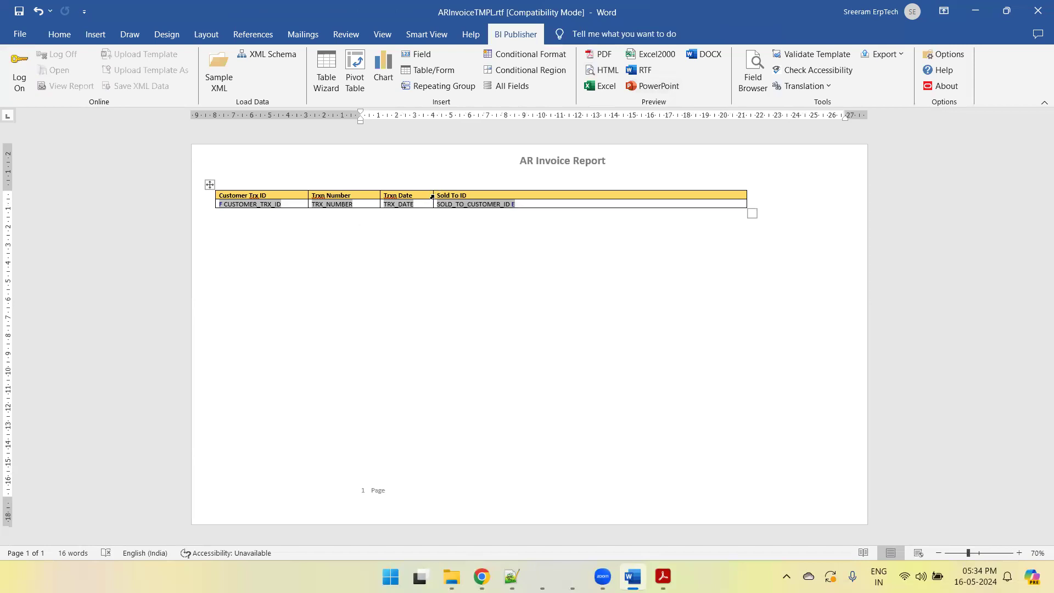
- Widen the Trxn Date column to about 8 cm, check the result in a PDF preview, and return to Word
left_click_drag(433, 194, 522, 187)
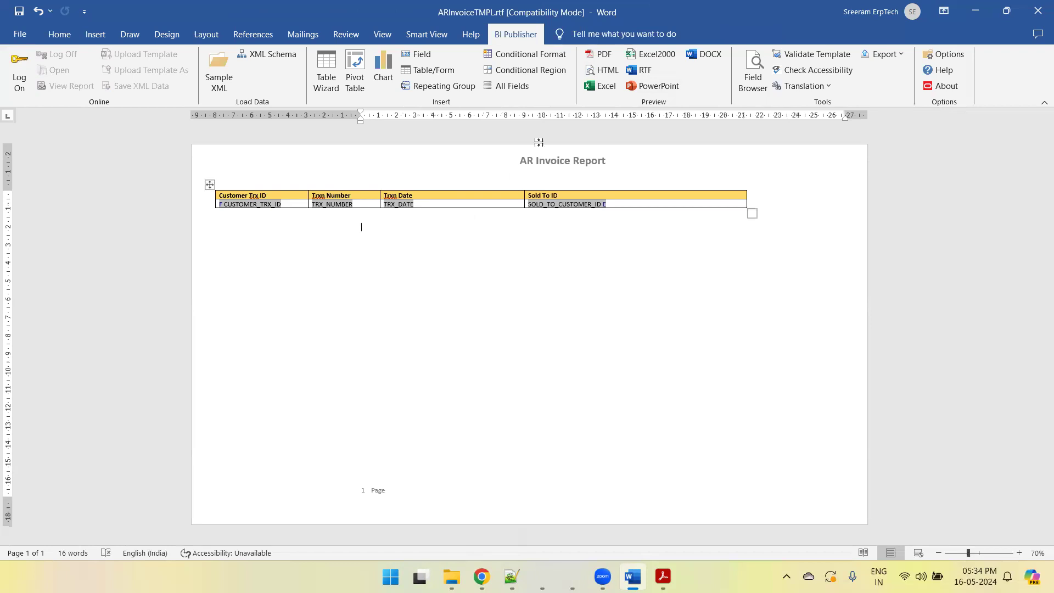
left_click(600, 55)
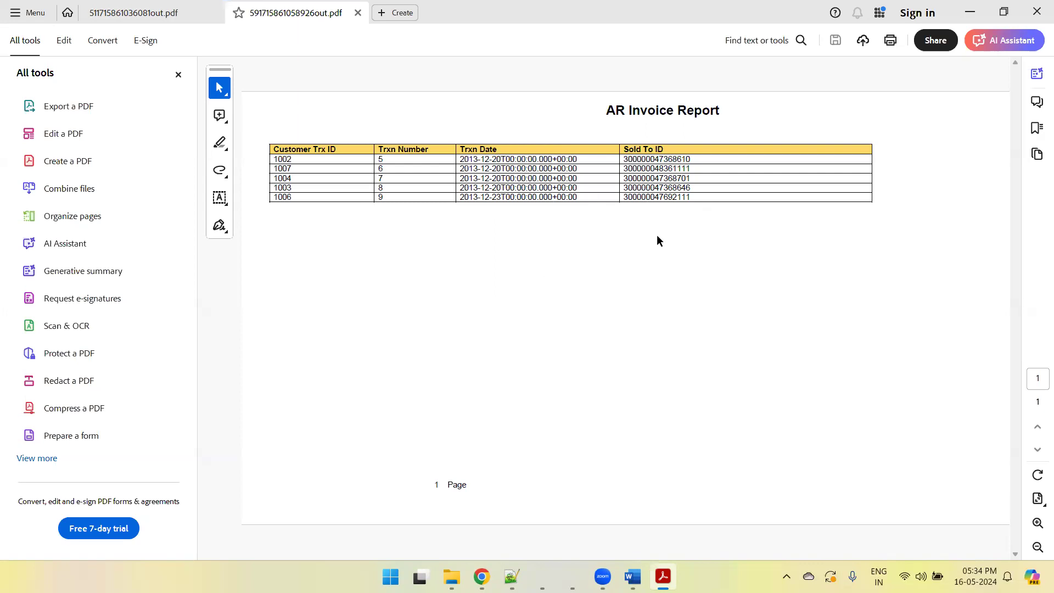
key("alt+Tab")
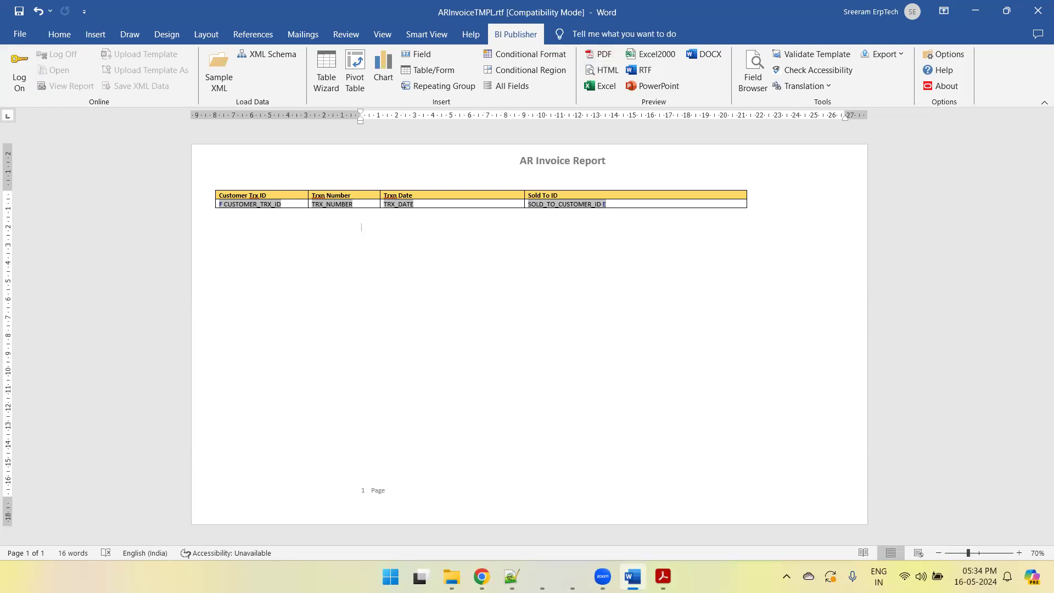
- Switch to Chrome and start uploading a new layout for ARInvoiceDetailsReport, choosing ARInvoiceTMPL.rtf as the template file
mouse_move(482, 575)
left_click(481, 499)
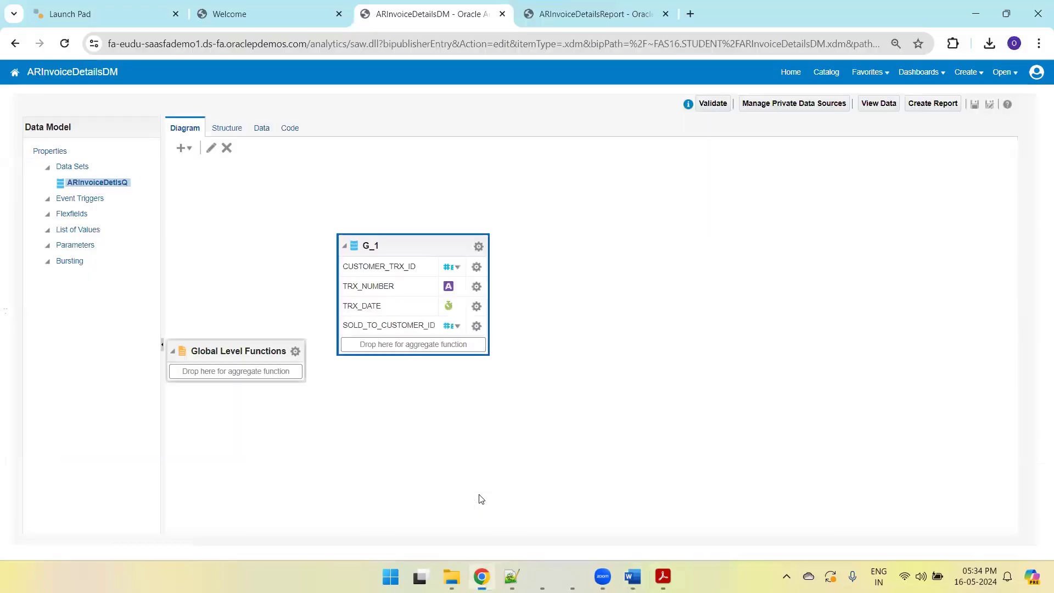
left_click(570, 22)
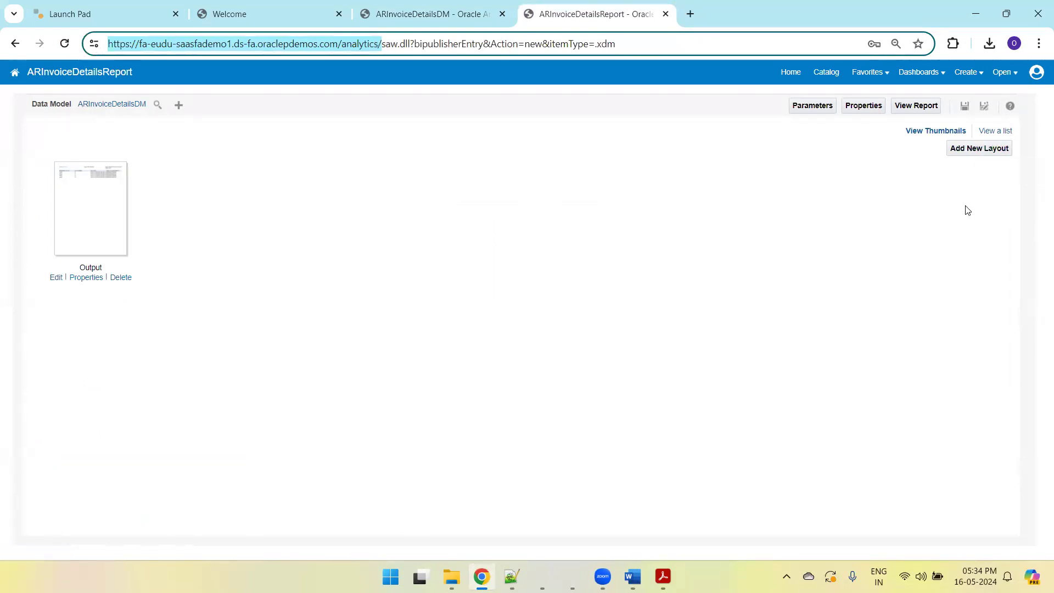
left_click(981, 152)
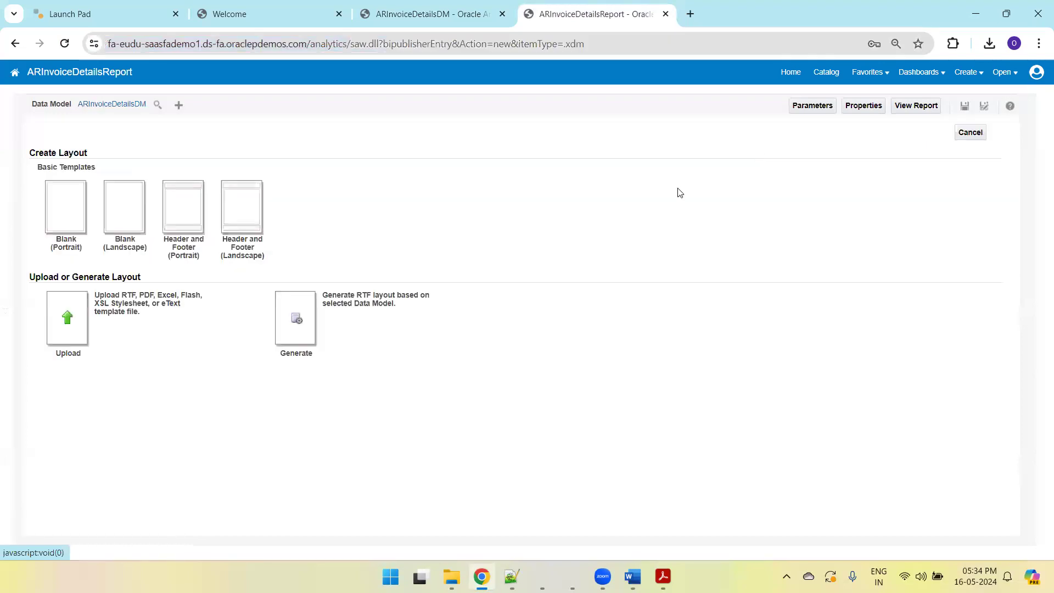
left_click(69, 323)
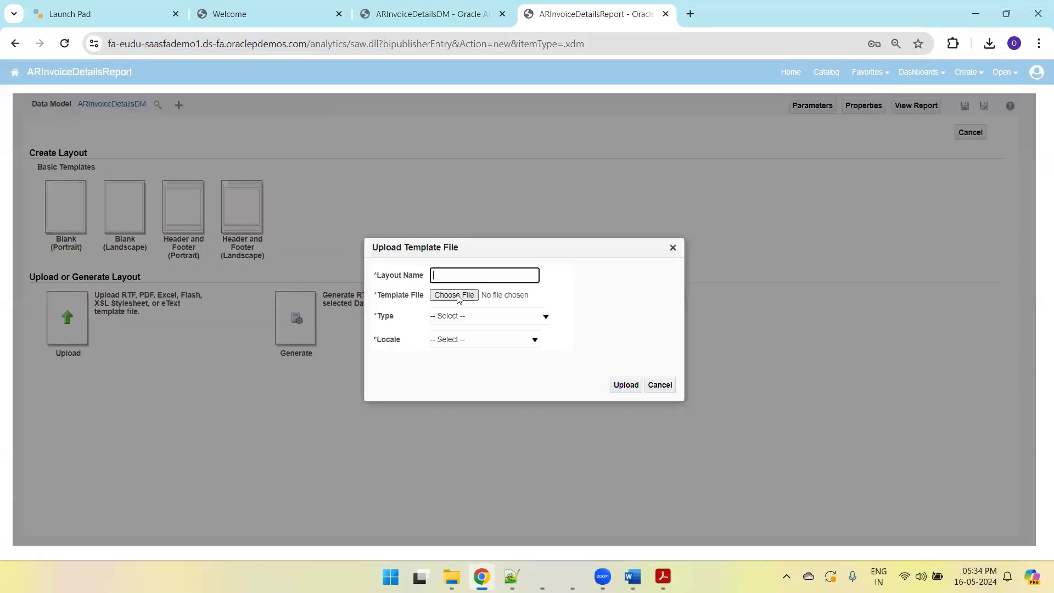
left_click(476, 296)
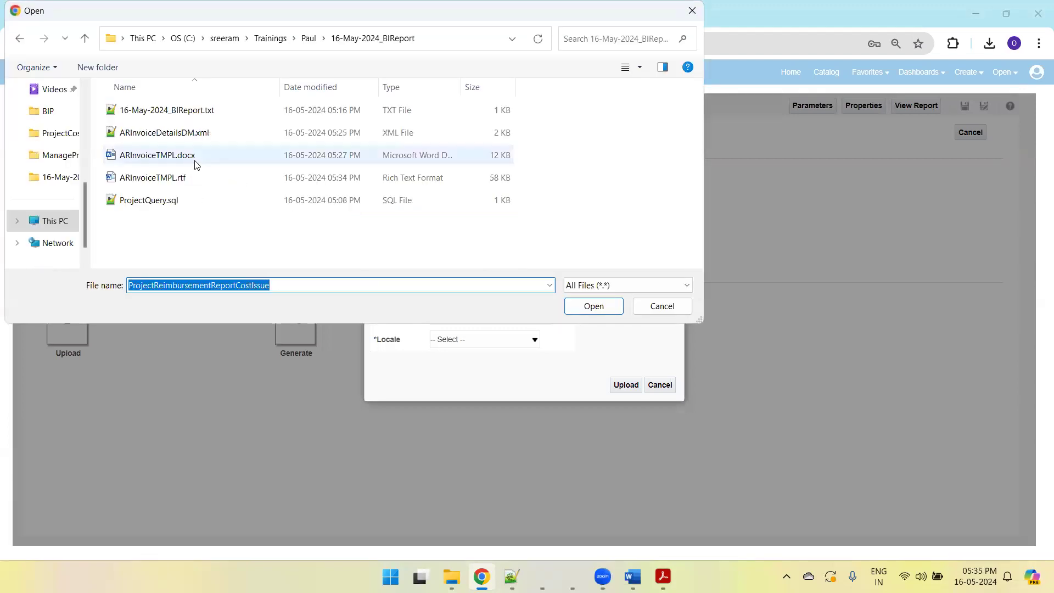
double_click(179, 180)
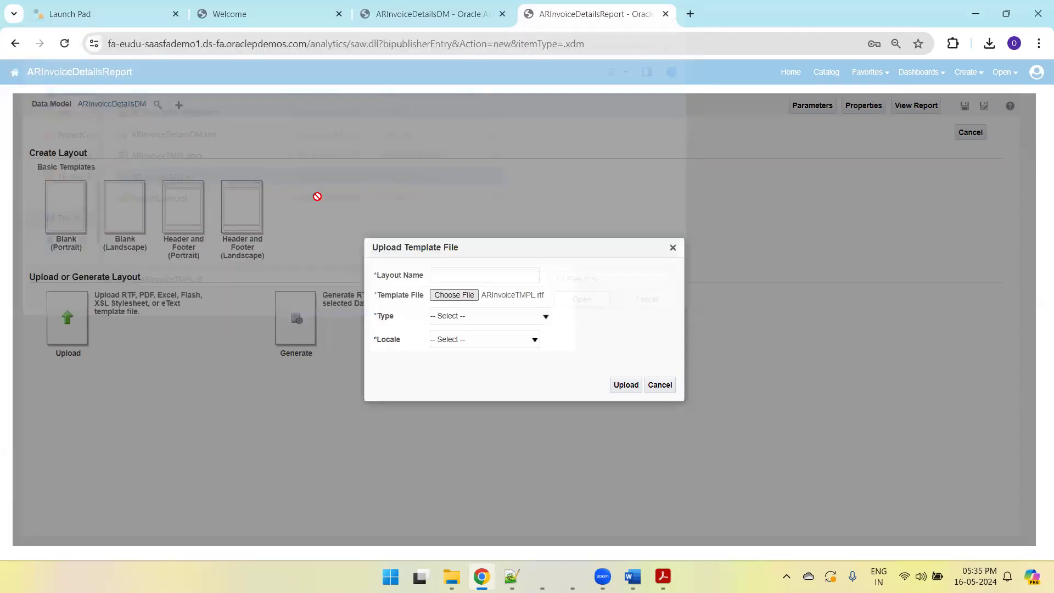
- Name the layout ARInvoiceTMPLV1, set its type to RTF Template and locale to English, and upload it
left_click(474, 276)
type("ARInvoiceTM")
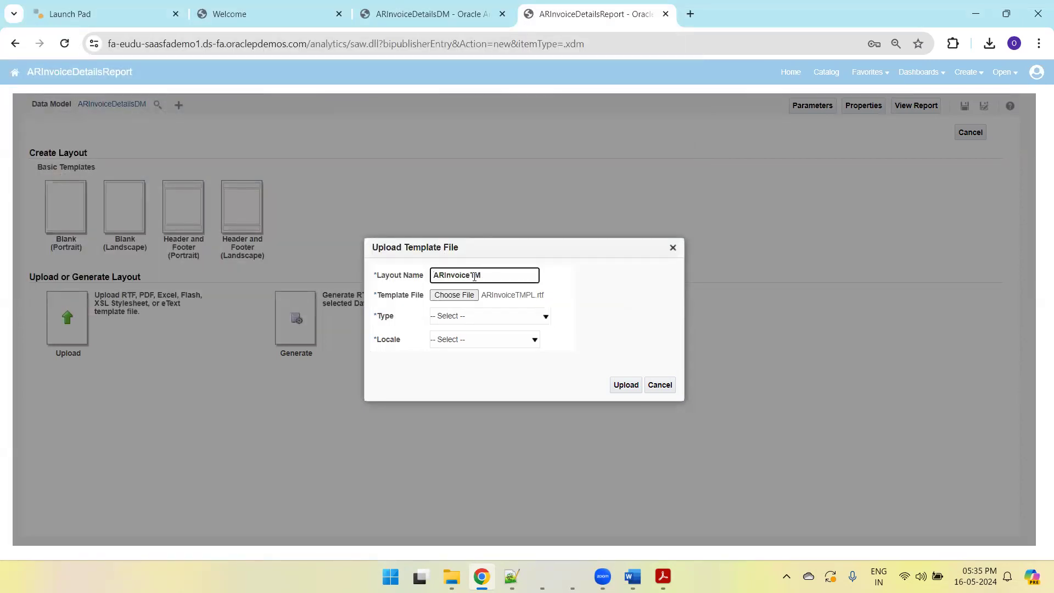
type("PLV1")
key("Tab")
key("Tab")
key("Down")
key("Tab")
key("Down")
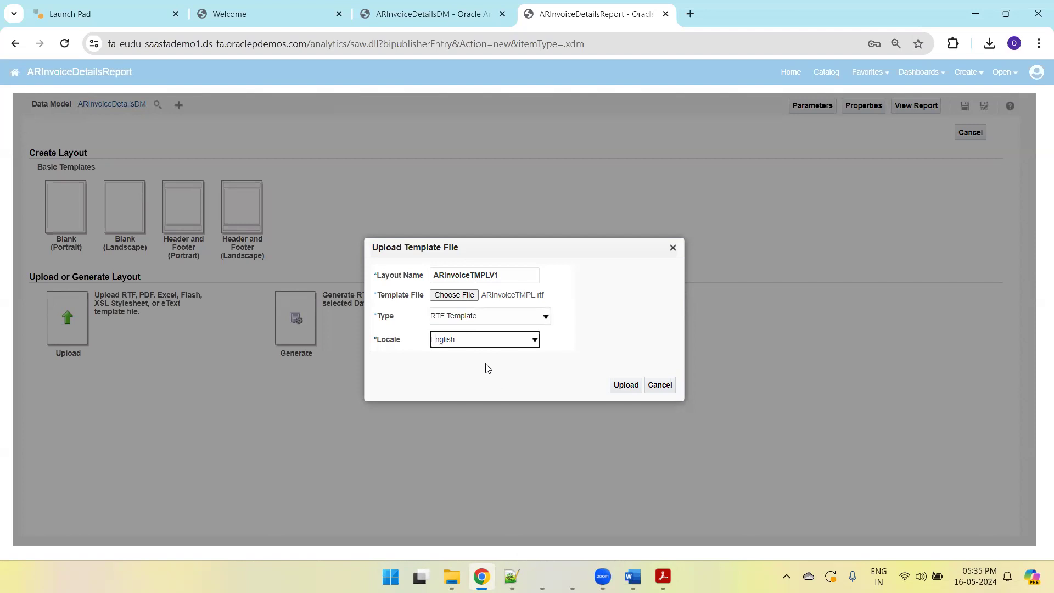
left_click(543, 318)
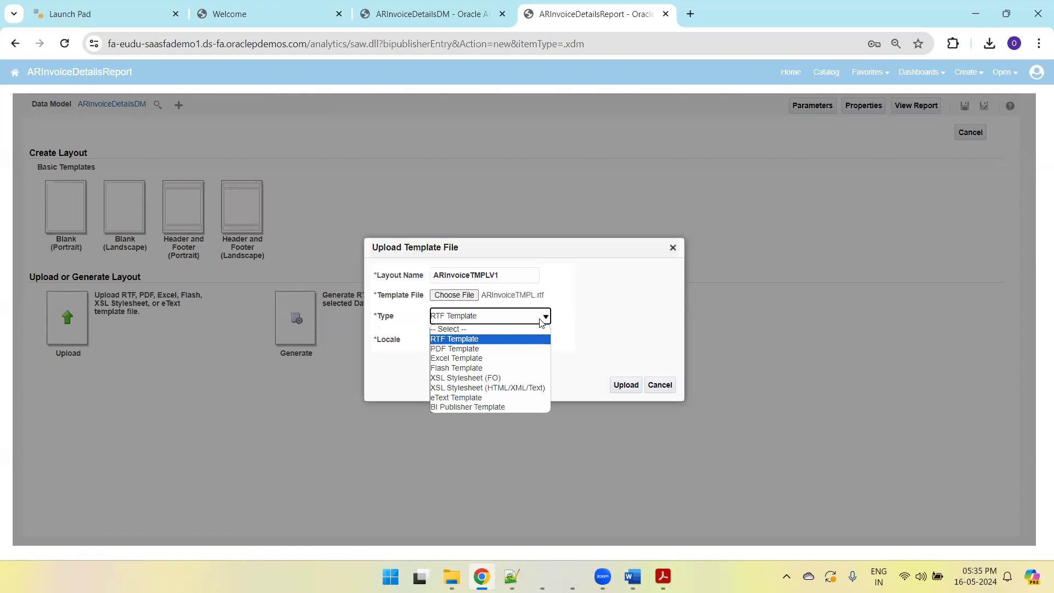
left_click(542, 322)
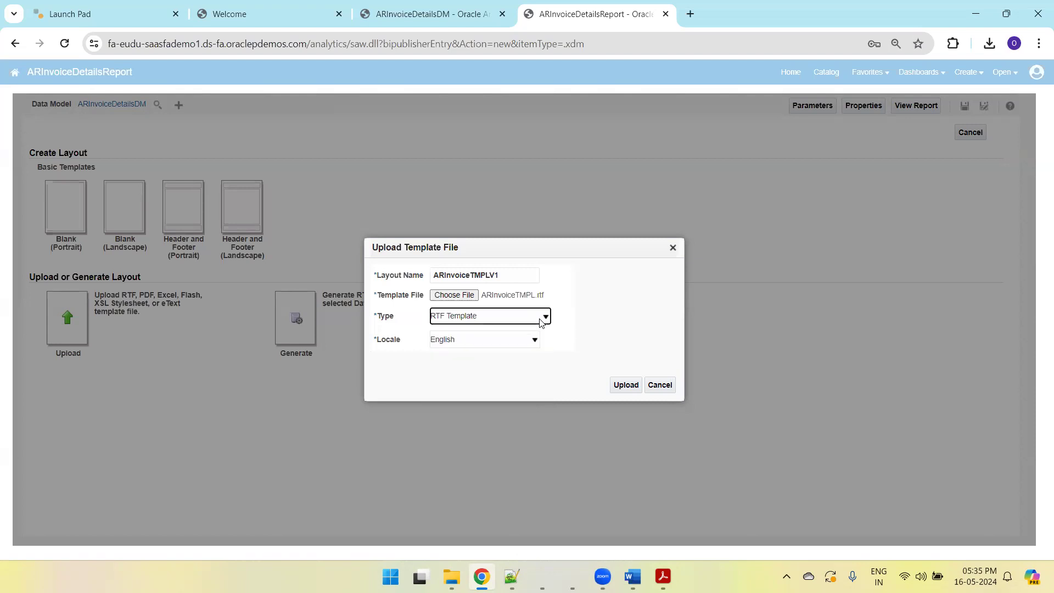
left_click(624, 387)
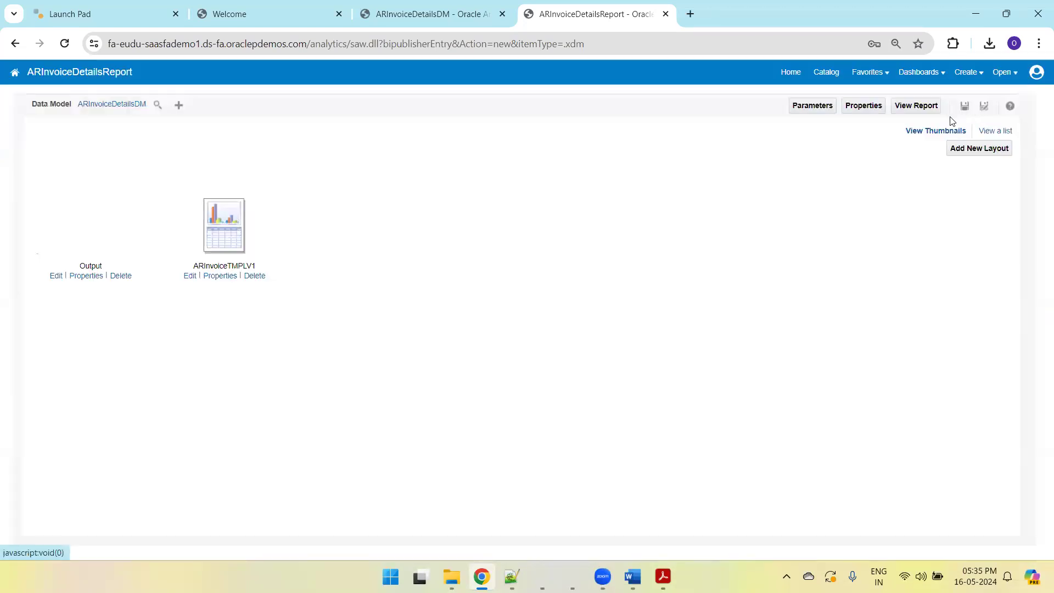
- Show the layouts as a list, make ARInvoiceTMPLV1 the default layout, and set its default format to PDF
left_click(998, 132)
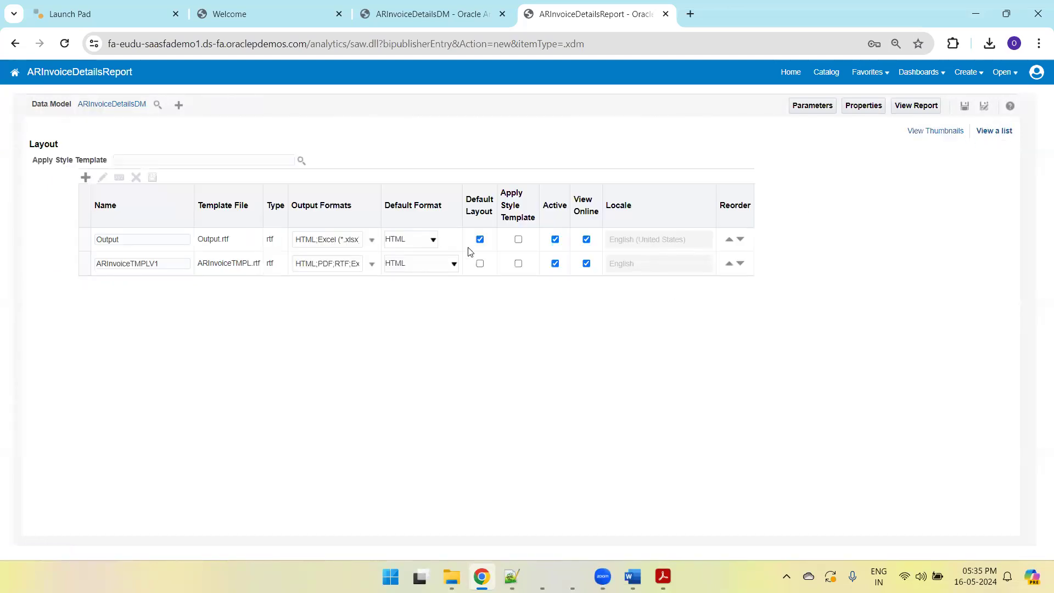
left_click(480, 263)
left_click(480, 240)
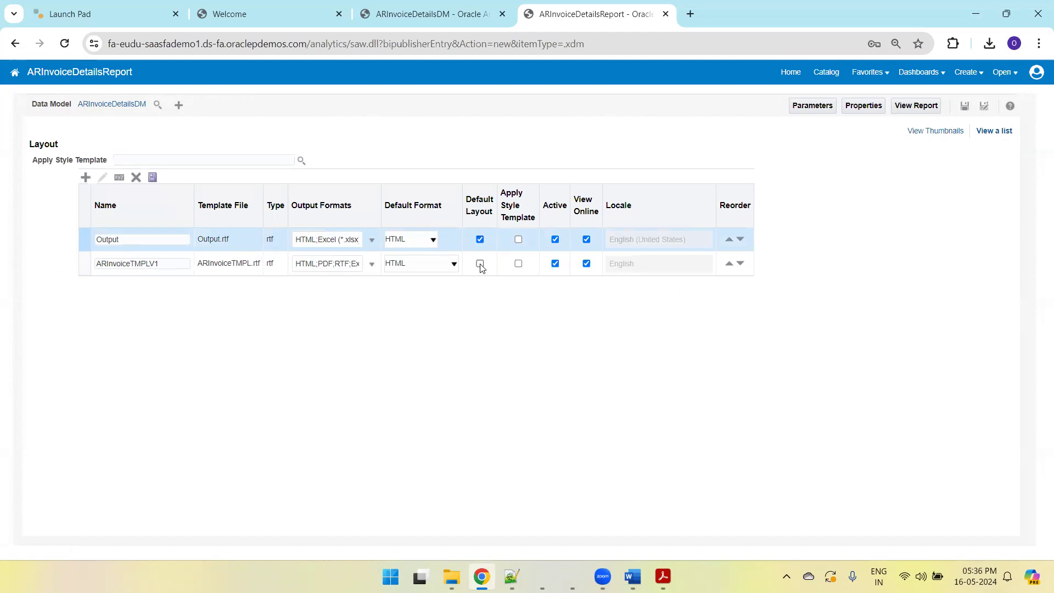
left_click(480, 265)
left_click(422, 267)
left_click(397, 288)
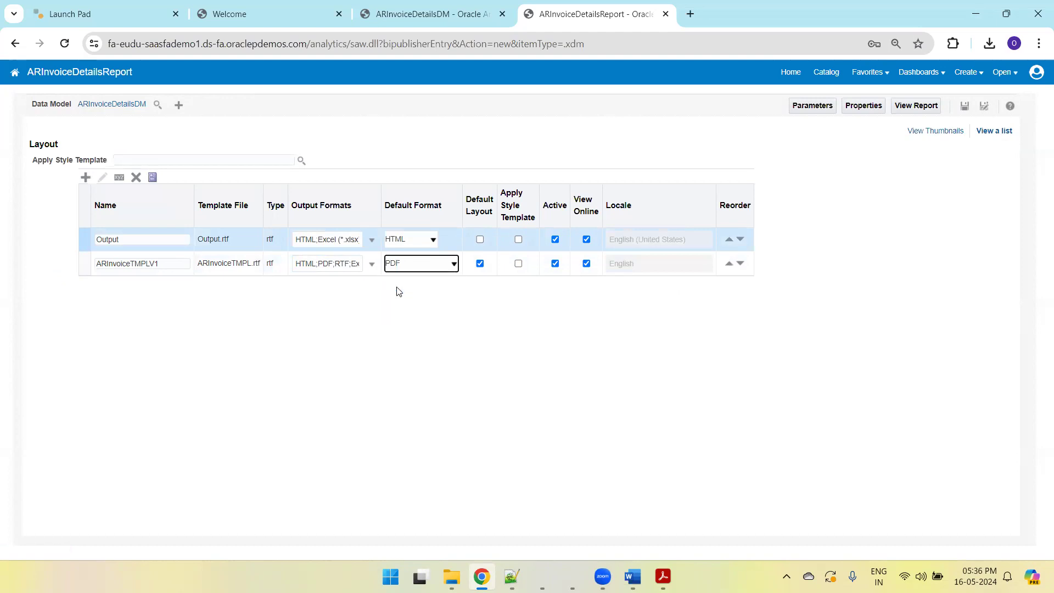
left_click(354, 267)
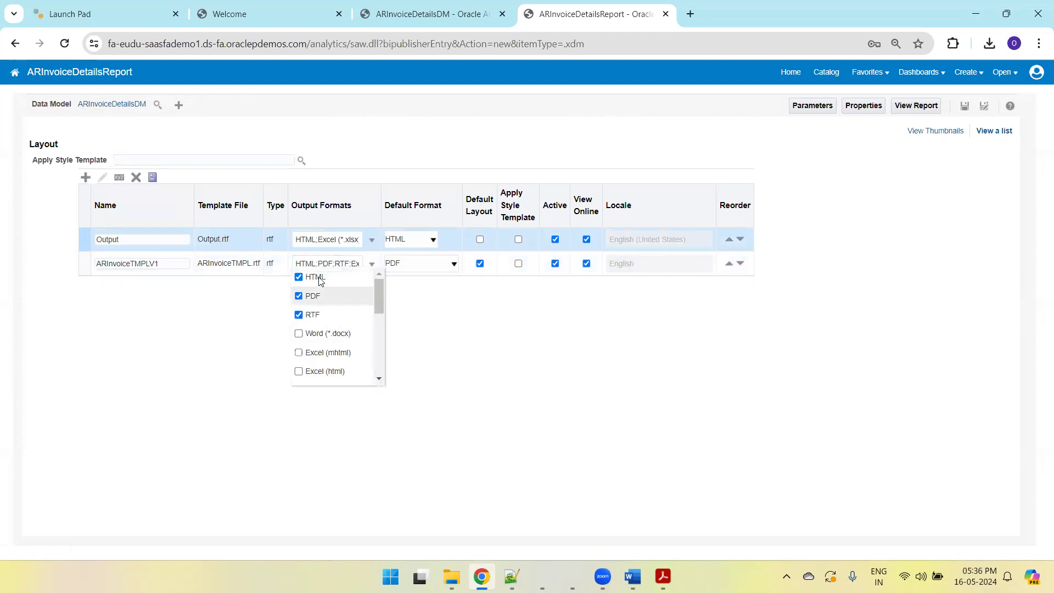
left_click(444, 310)
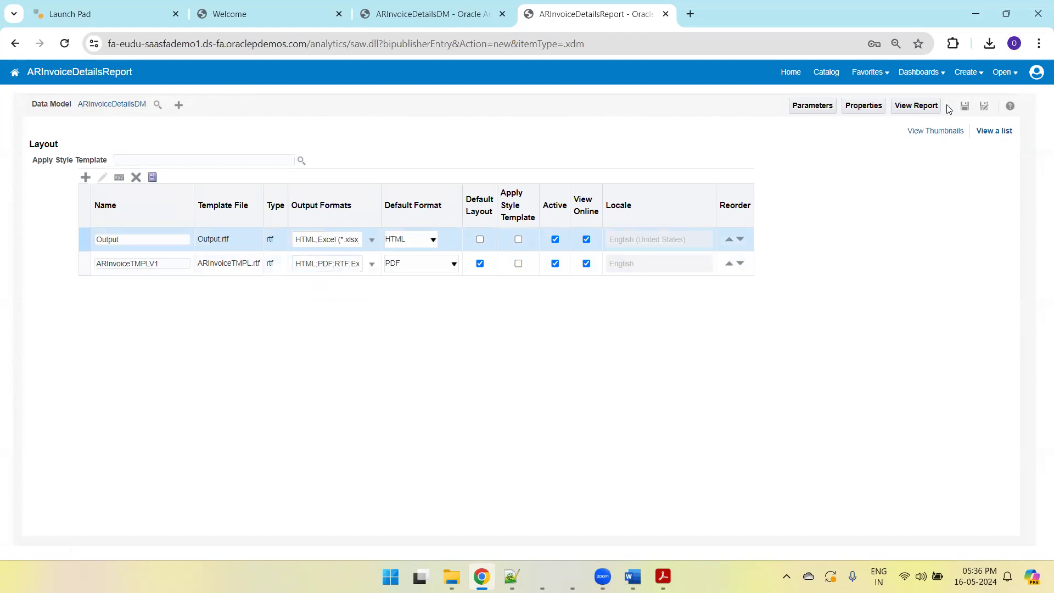
- Save the report definition and run ARInvoiceDetailsReport to view its output
left_click(965, 106)
left_click(912, 106)
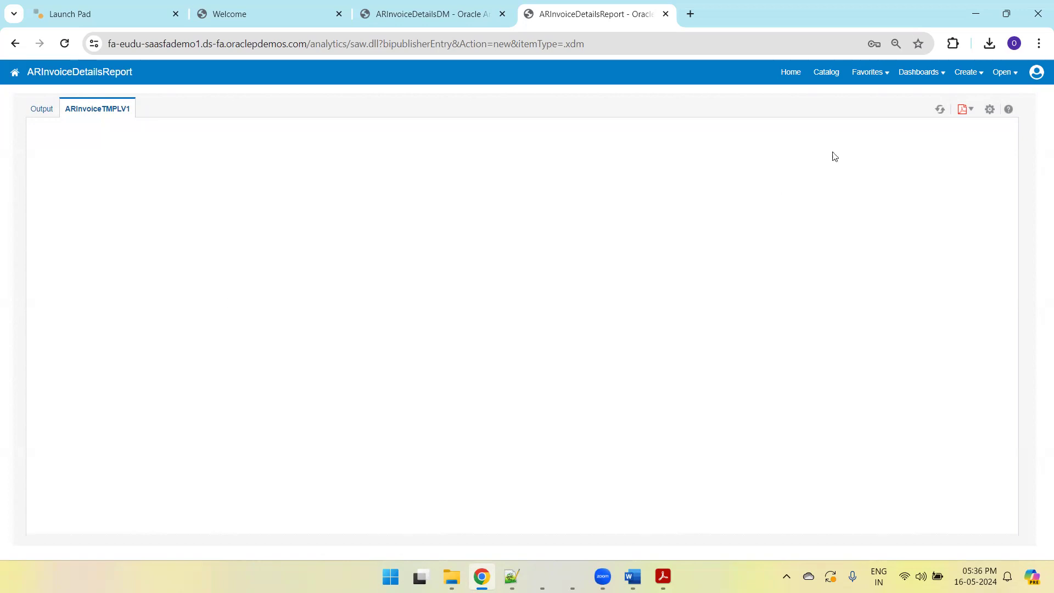
- Refresh the ARInvoiceDetailsReport and examine the PDF output rendered with the ARInvoiceTMPLV1 layout
left_click(939, 108)
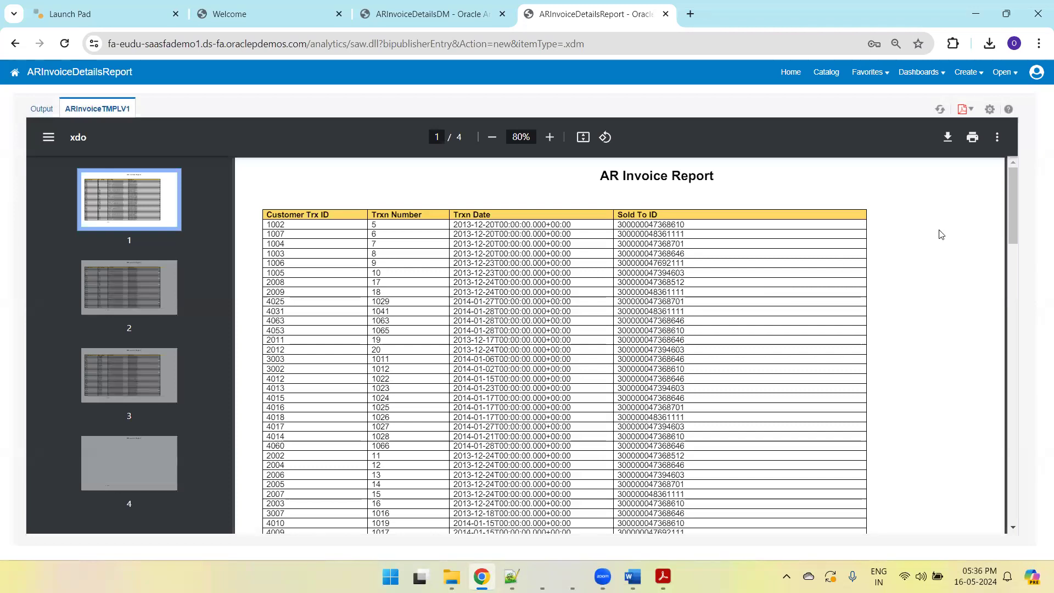
mouse_move(1008, 187)
left_mouse_down()
mouse_move(1039, 429)
mouse_move(1014, 167)
left_mouse_up()
left_click_drag(1015, 233, 1033, 165)
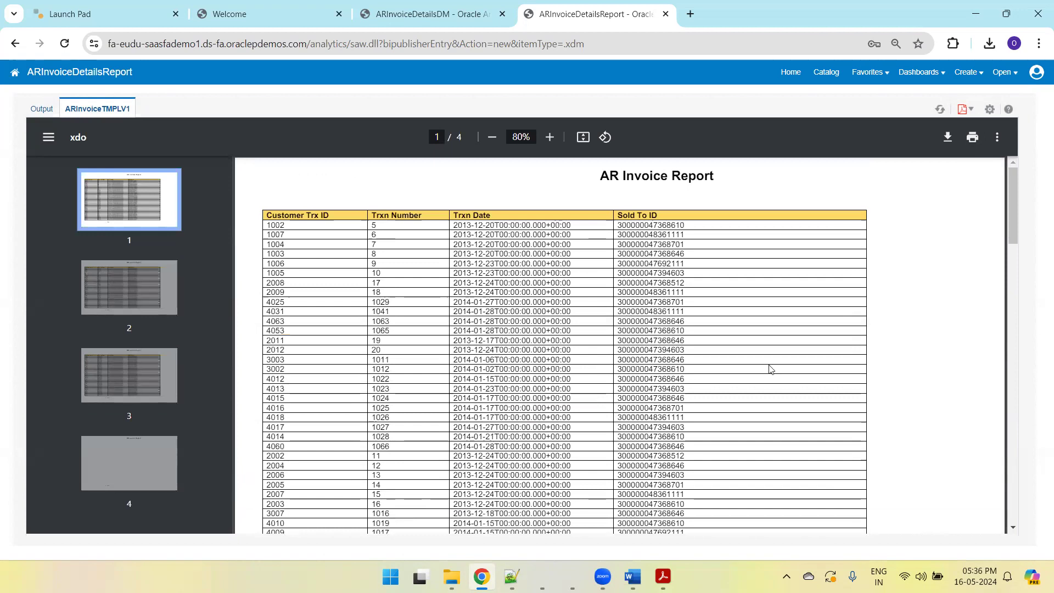
- Switch to the ARInvoiceTMPL.rtf template in Word and append "Details" to the page header title
left_click(639, 561)
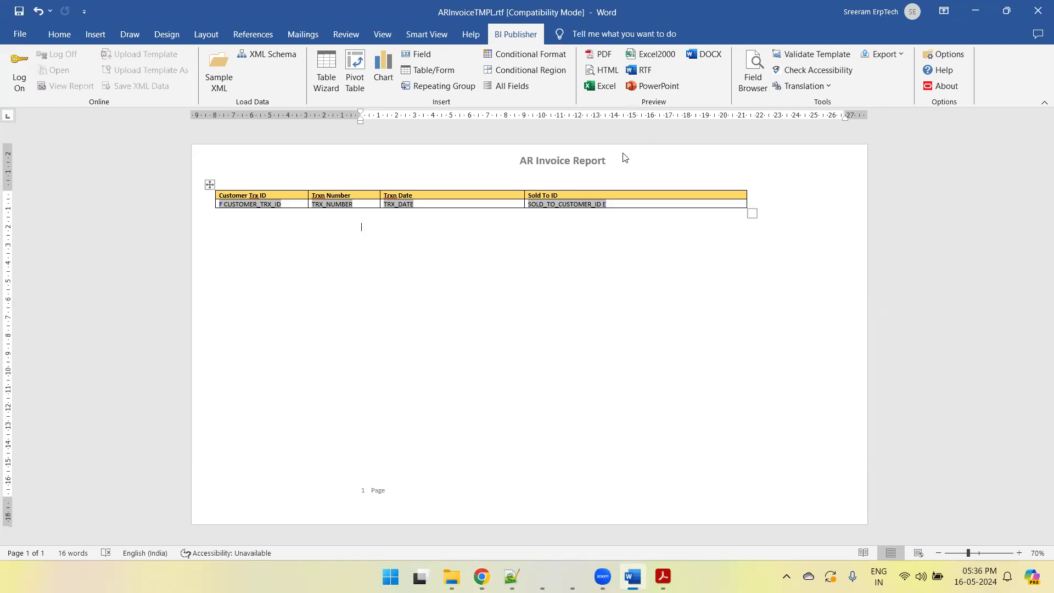
double_click(617, 167)
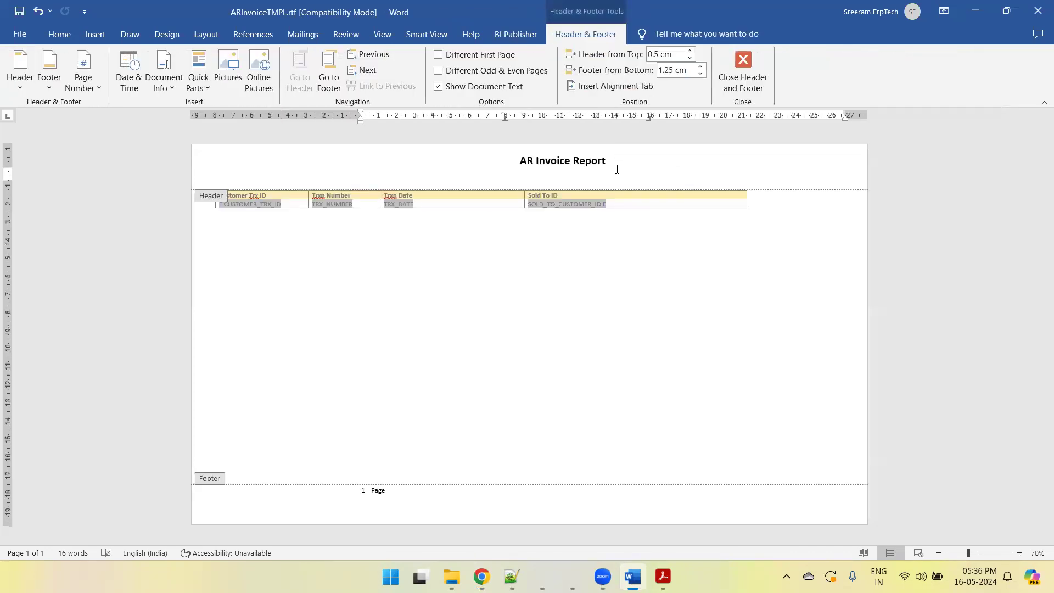
type("Details")
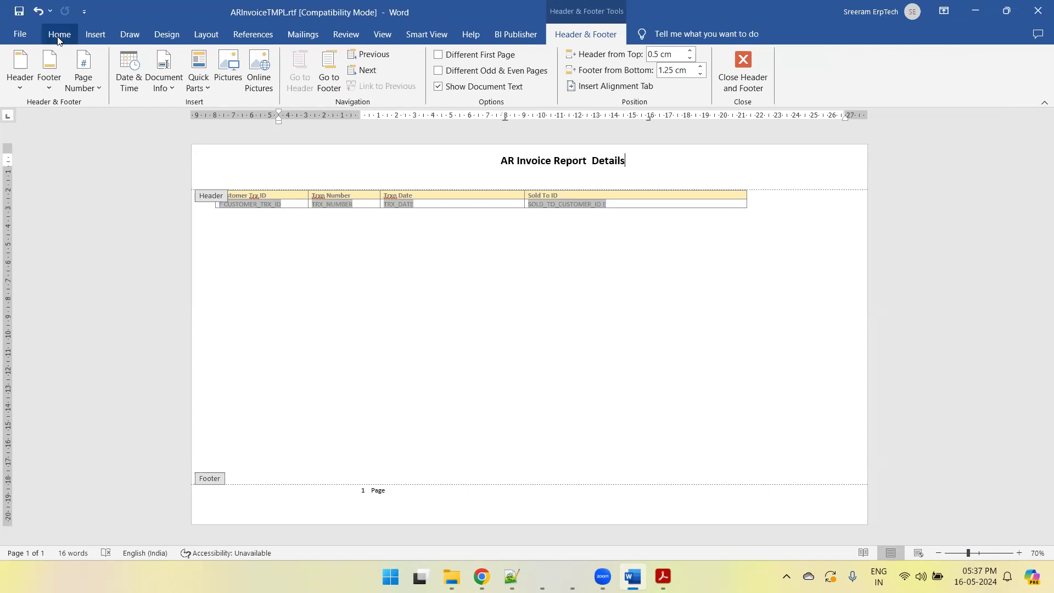
- Insert a table with two columns and two rows below the title in the page header
left_click(94, 34)
left_click(108, 87)
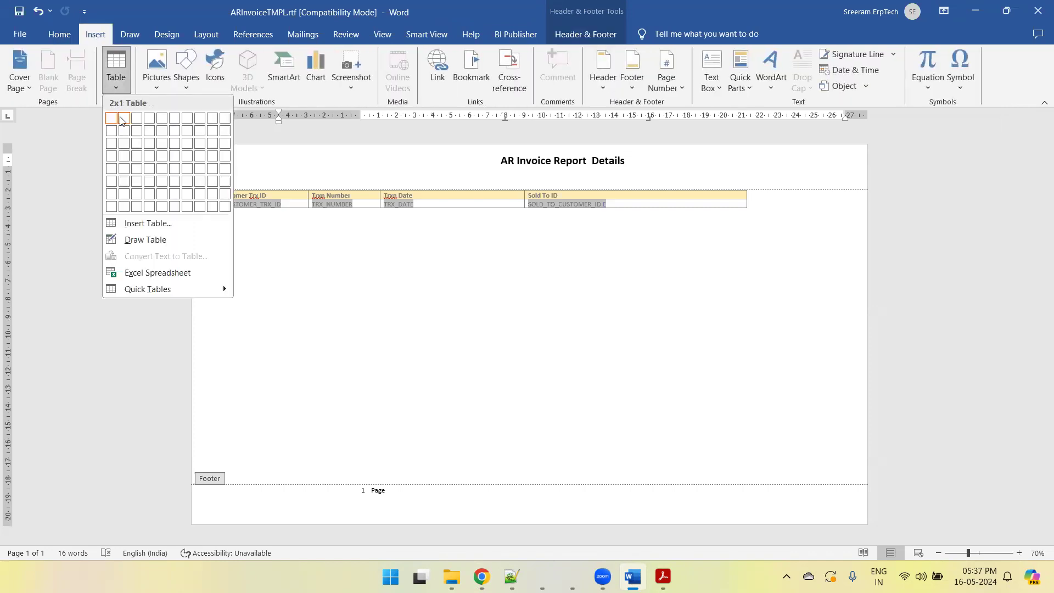
left_click(137, 129)
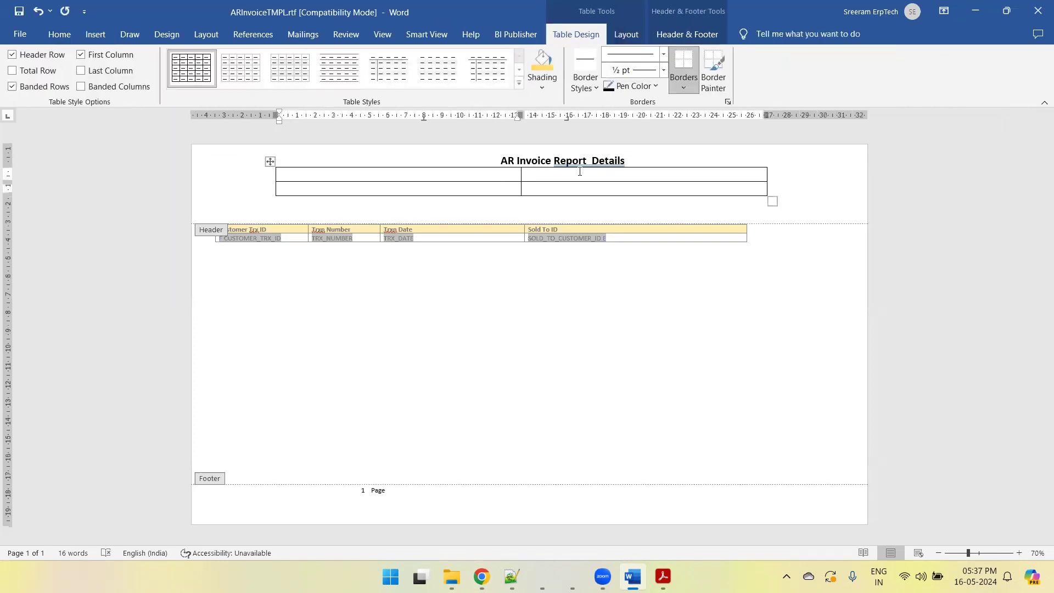
- Merge the top row of the header table and move the title "AR Invoice Report Details" into it
left_click_drag(632, 158, 484, 172)
right_click(484, 172)
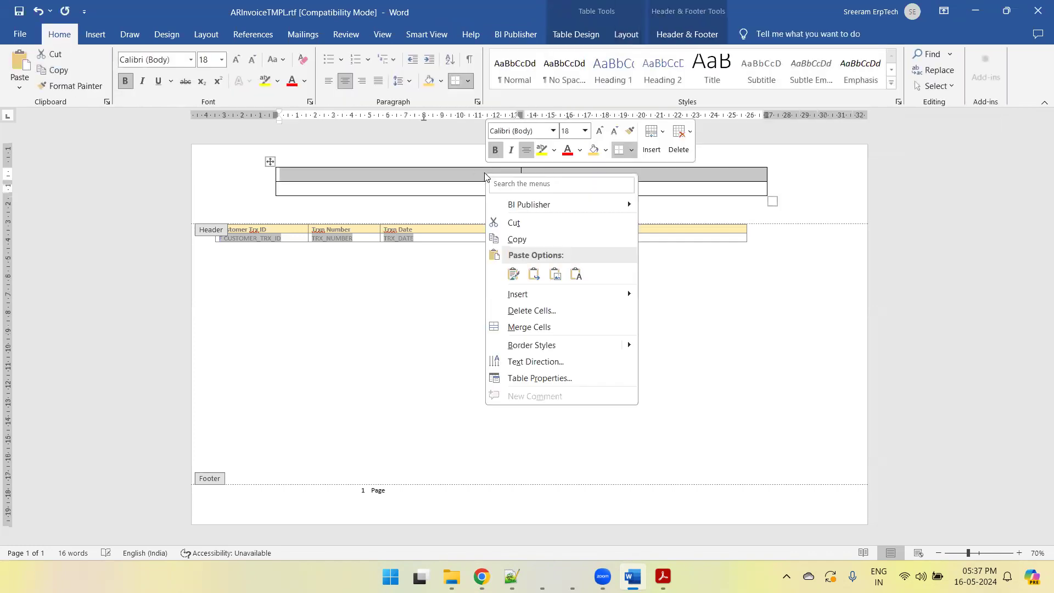
left_click(529, 326)
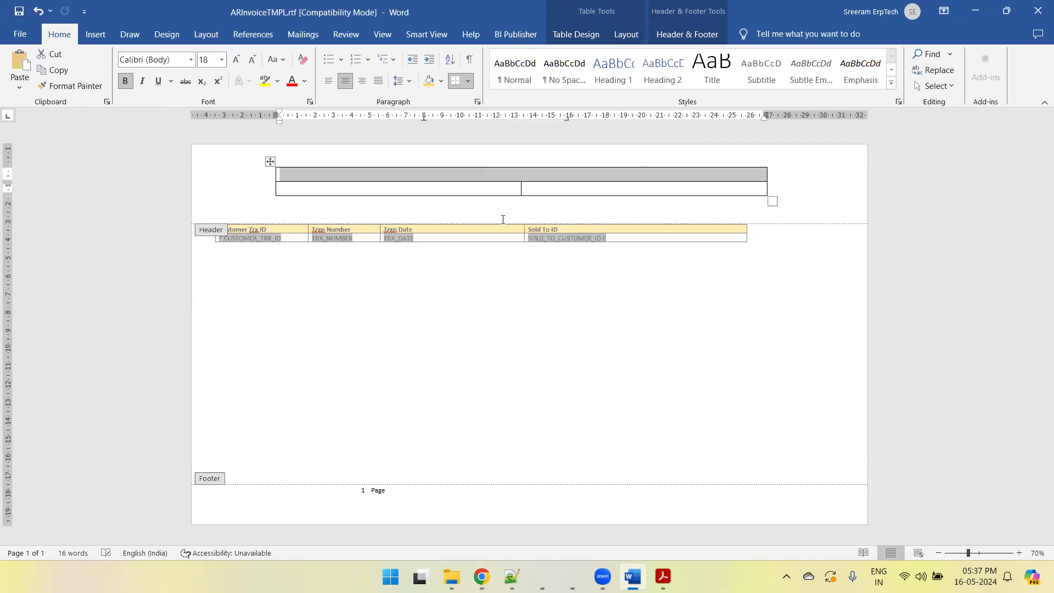
type("AR Invoice Report  Details")
- Widen the second row's first cell, then enter "Location : XYZ" and a PinCode line in the cell beside it
left_click(561, 188)
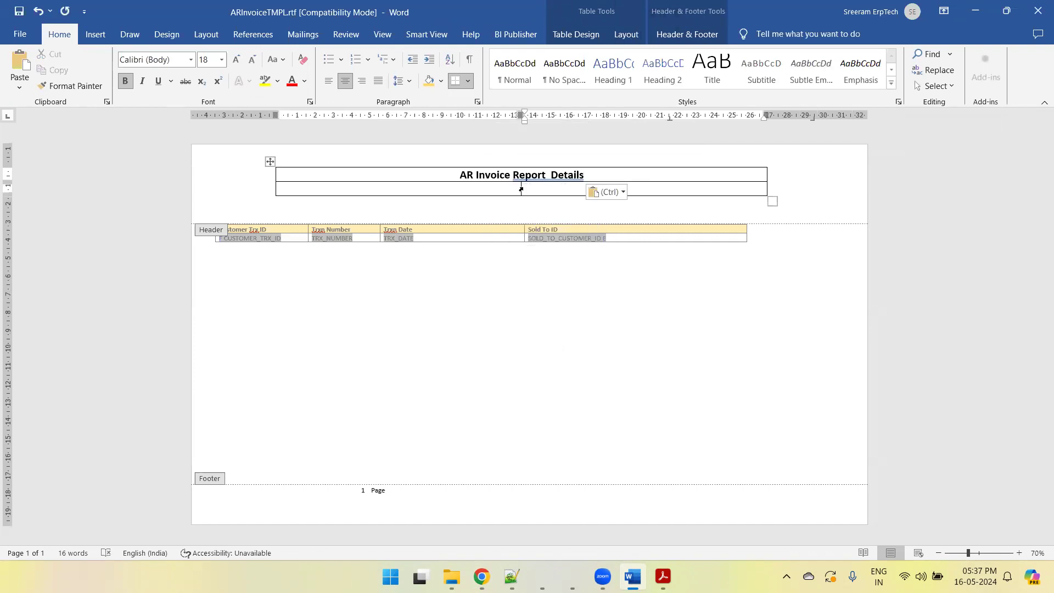
left_click_drag(526, 191, 610, 191)
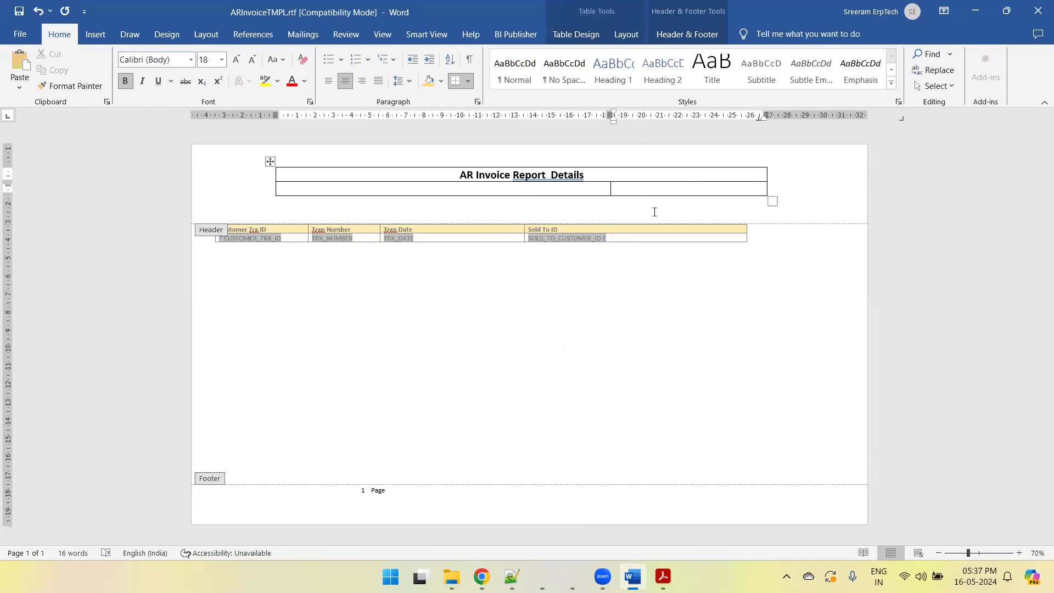
type("Location : XYZ")
key("Return")
type("Pin")
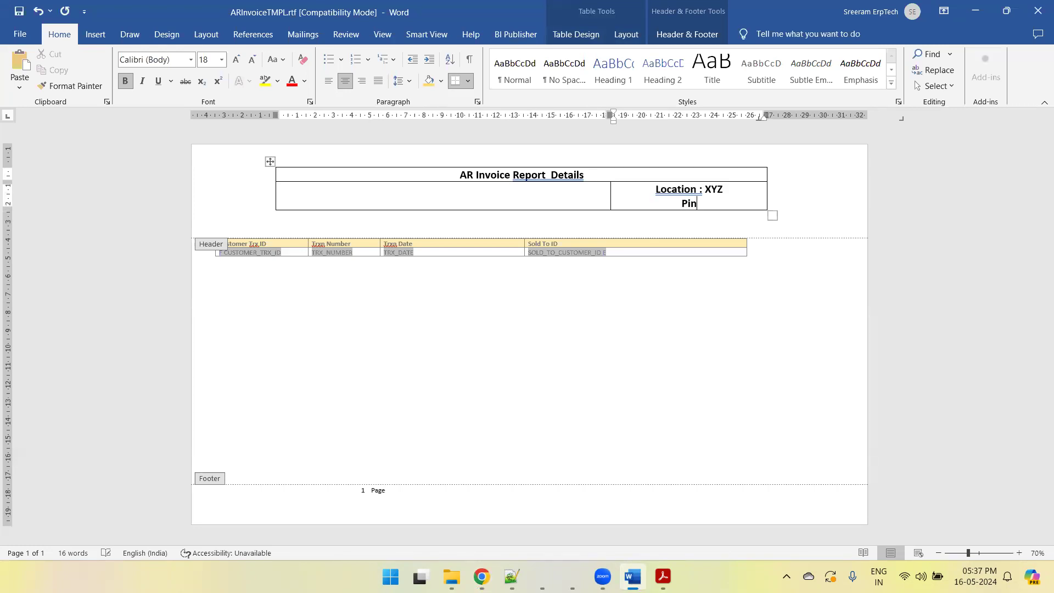
type("Code : 123456789")
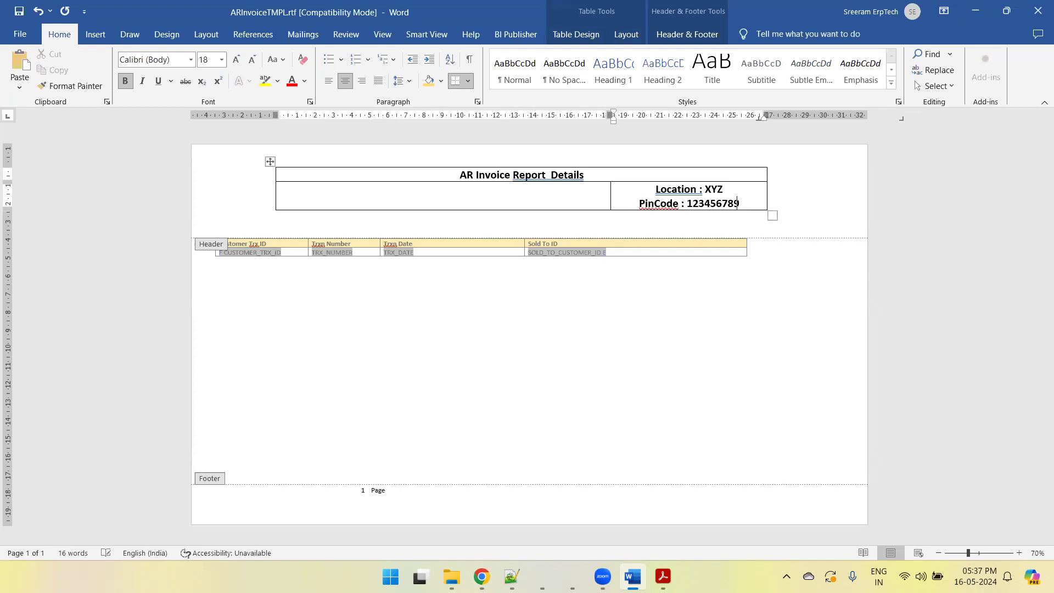
- Align the header table's left edge with the invoice data table, extend its right edge to a similar width, and return to the body
left_click(312, 190)
left_click_drag(274, 115, 214, 121)
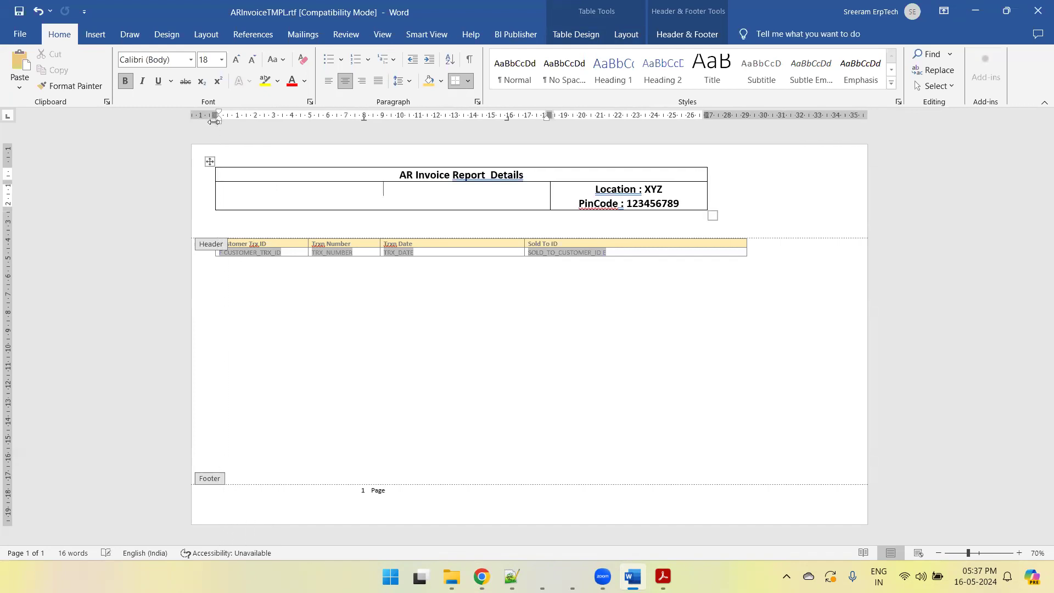
left_click_drag(708, 115, 751, 114)
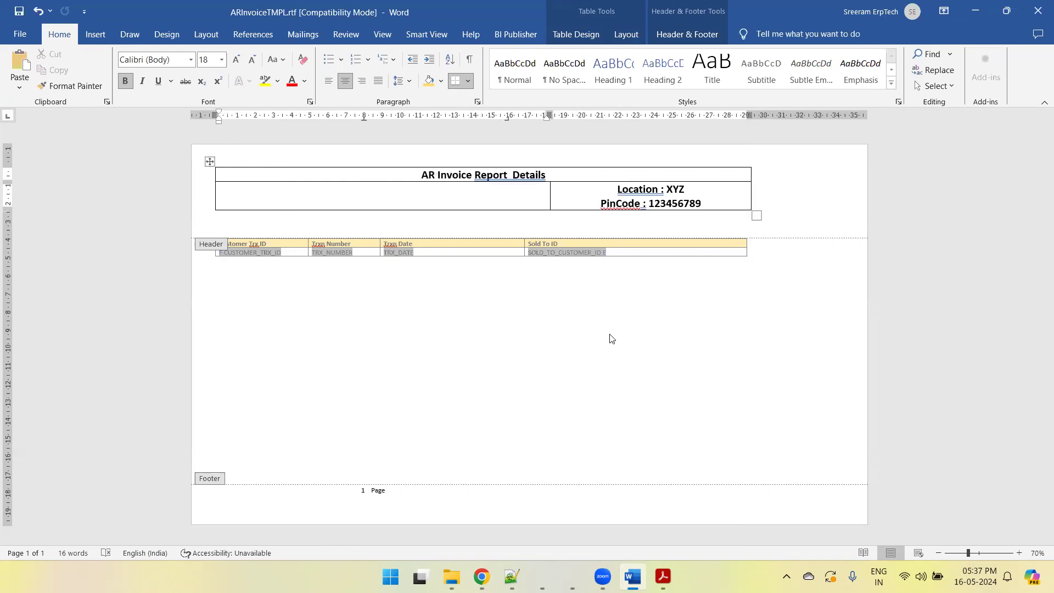
double_click(611, 337)
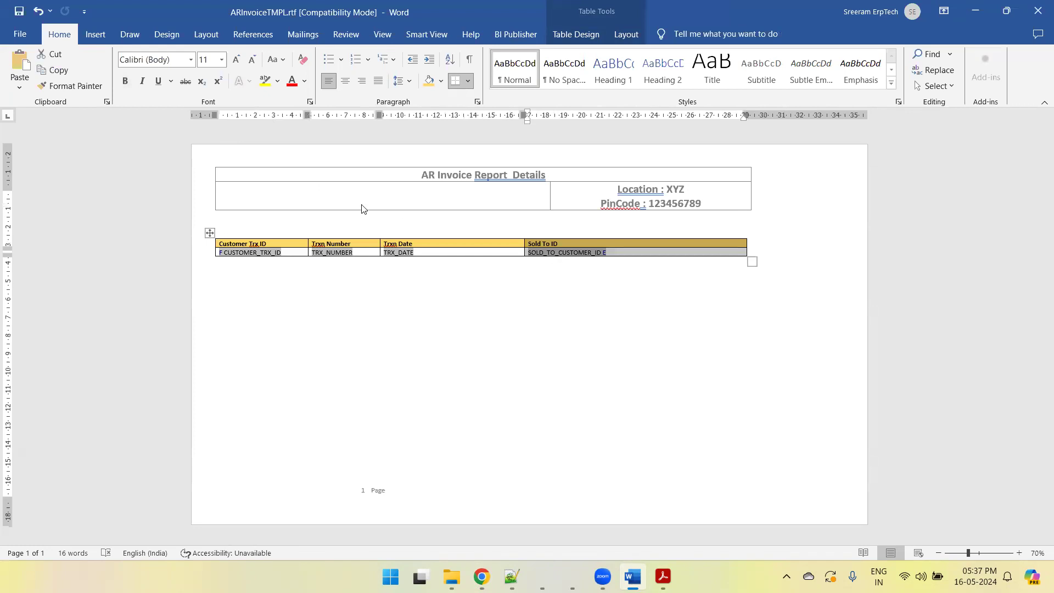
- Reopen the page header and increase the height of the header table's second row
double_click(296, 201)
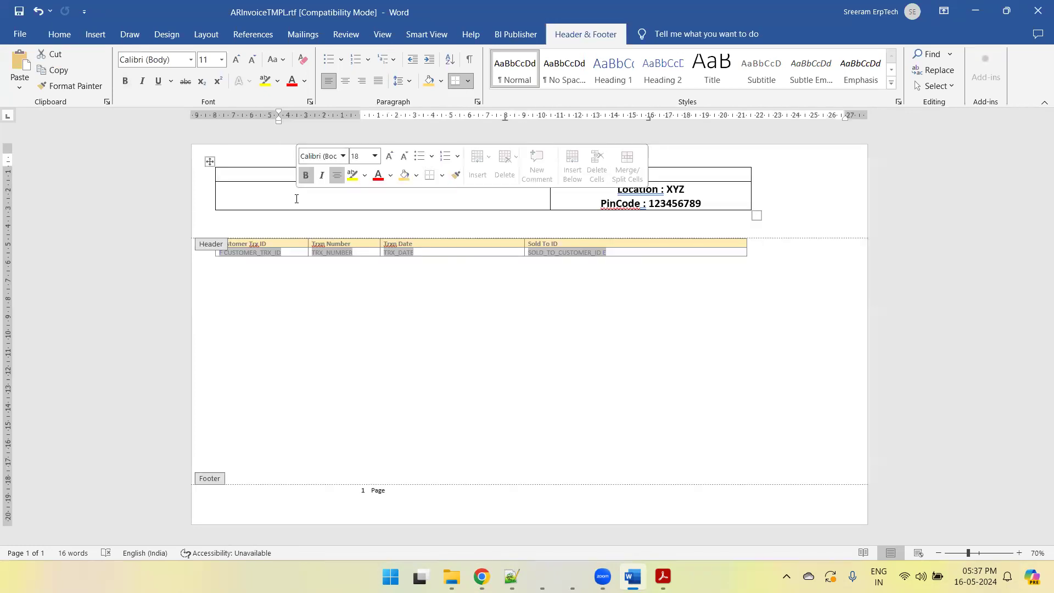
left_click(265, 193)
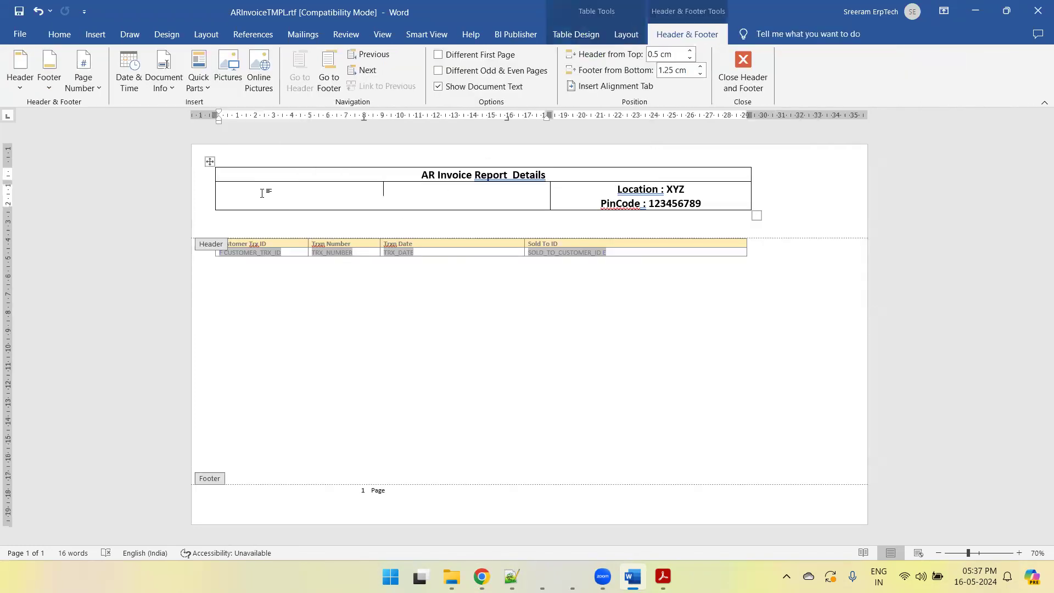
left_click_drag(7, 208, 8, 248)
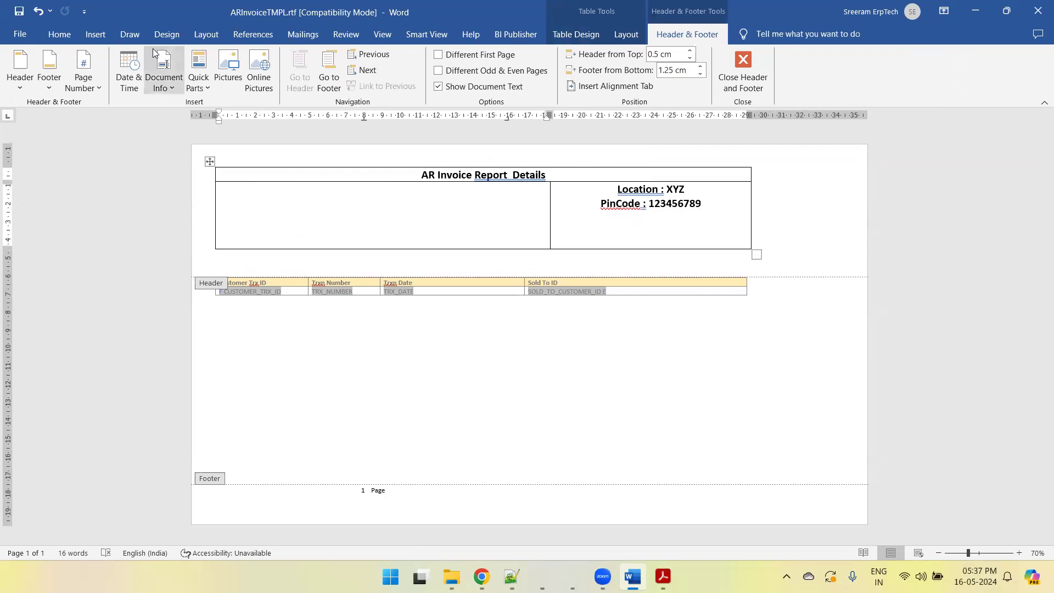
- Insert the head-with-gears icon from the Analytics category into the empty cell of the header table
left_click(95, 34)
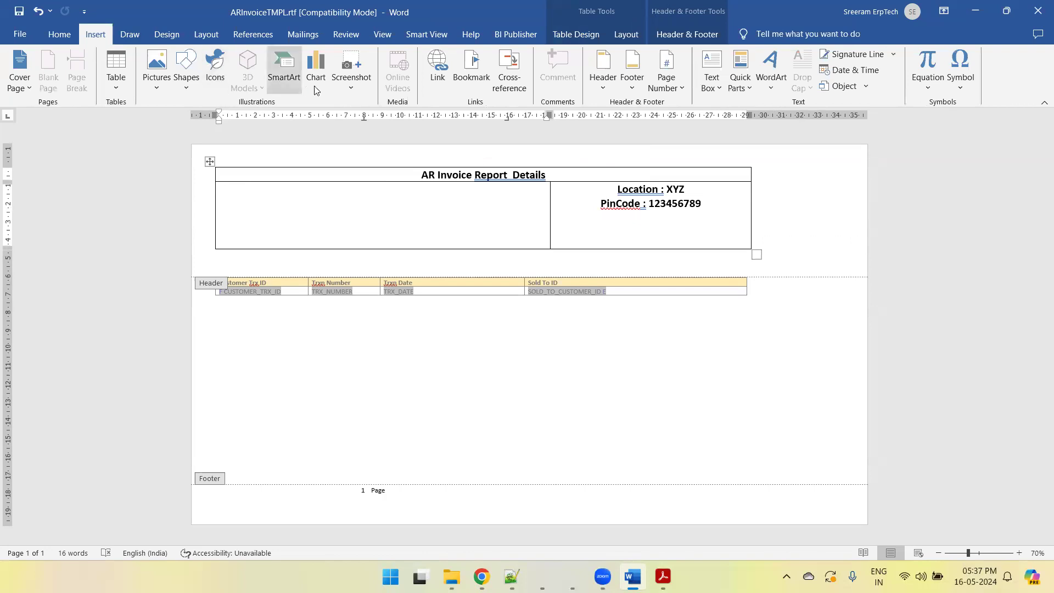
left_click(219, 85)
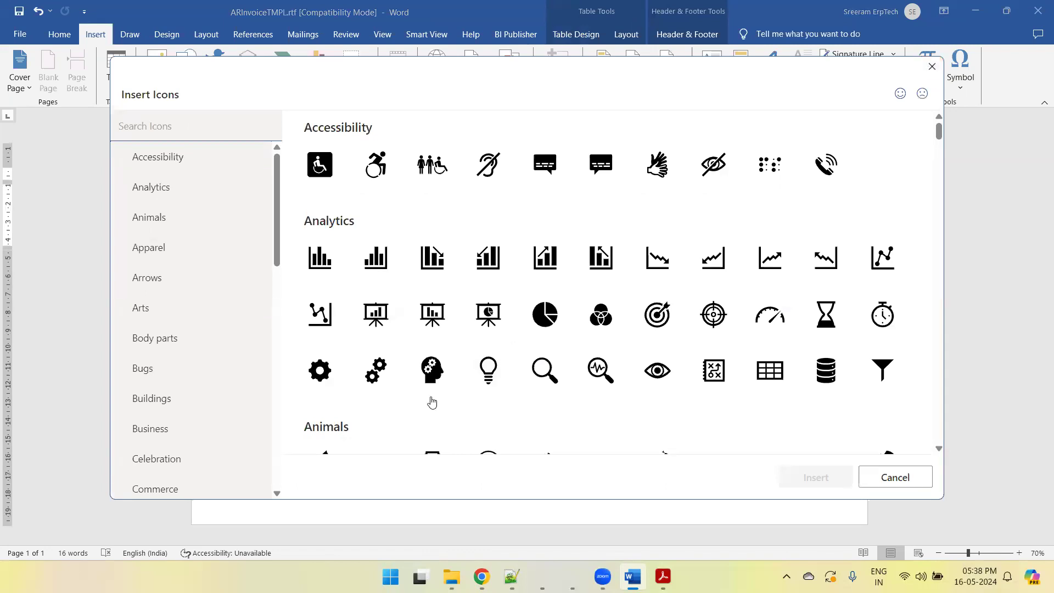
left_click(443, 377)
left_click(803, 477)
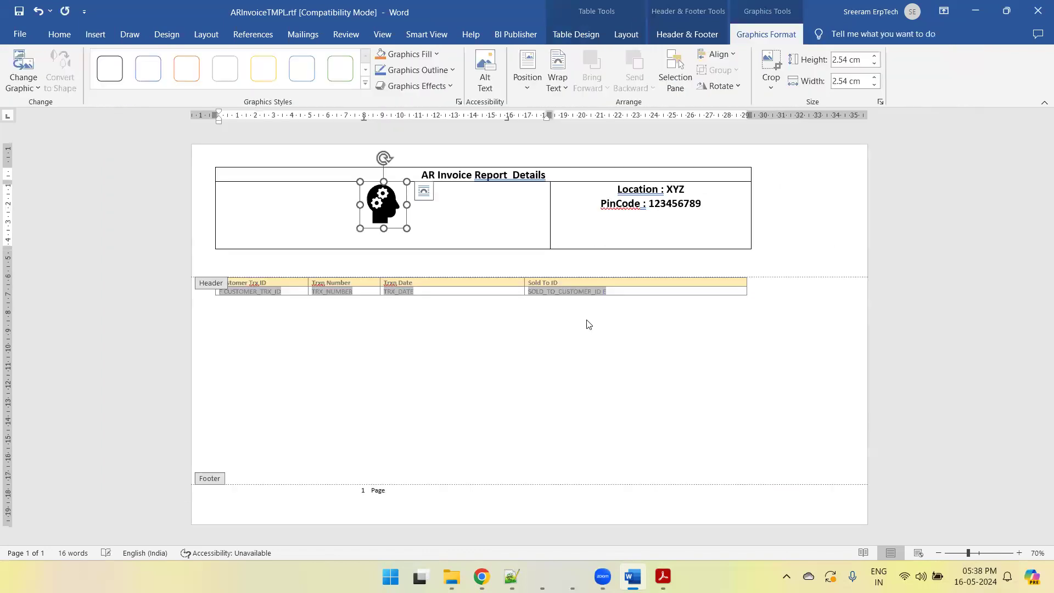
- Try to move the inserted icon to the left side of its header cell, and delete it
left_click_drag(382, 201, 257, 218)
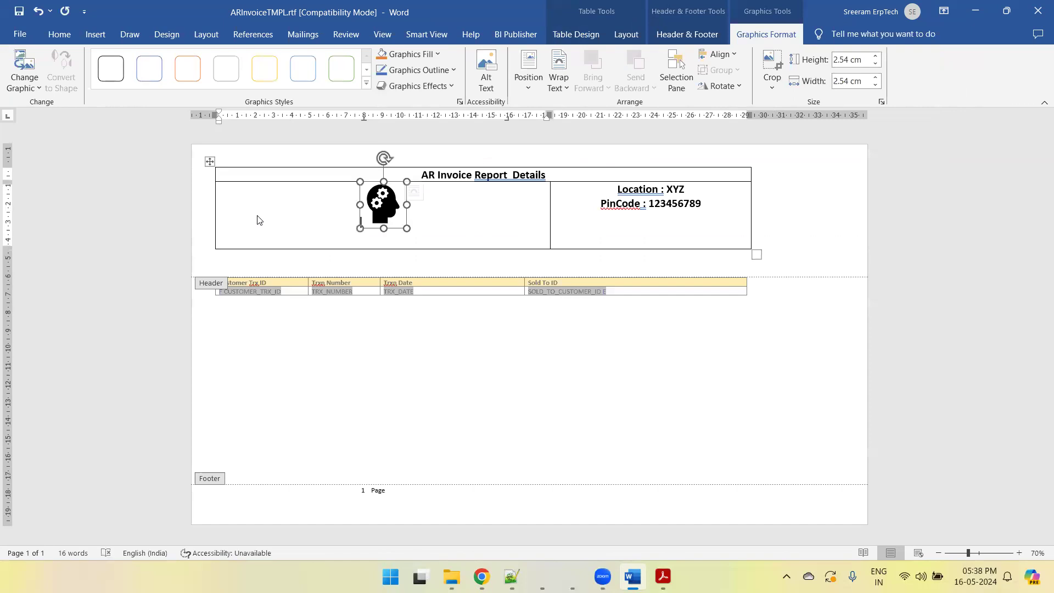
left_click_drag(382, 215, 371, 201)
left_click(347, 193)
left_click(384, 204)
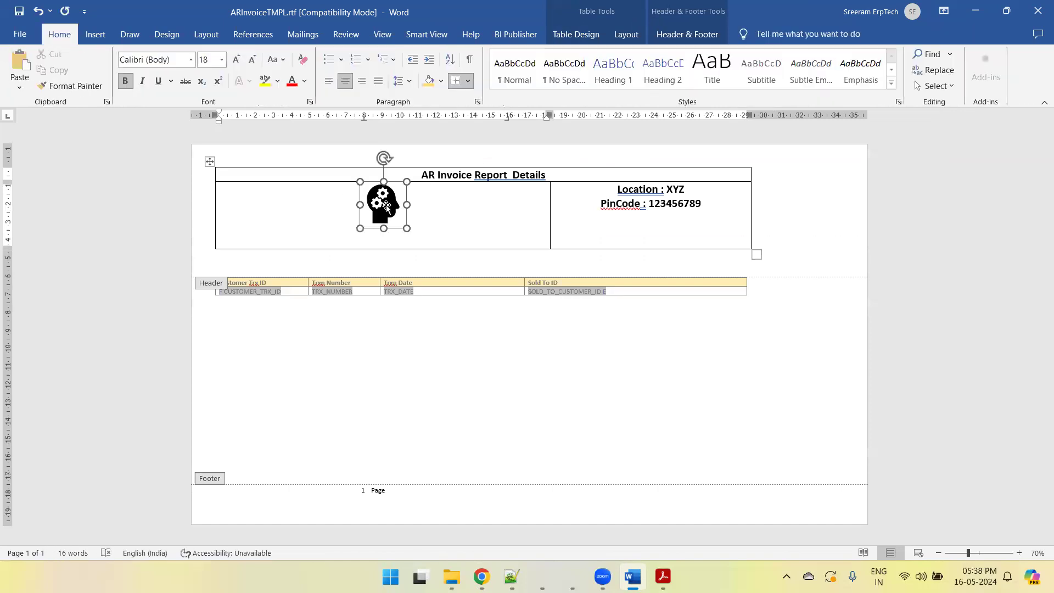
left_click(703, 13)
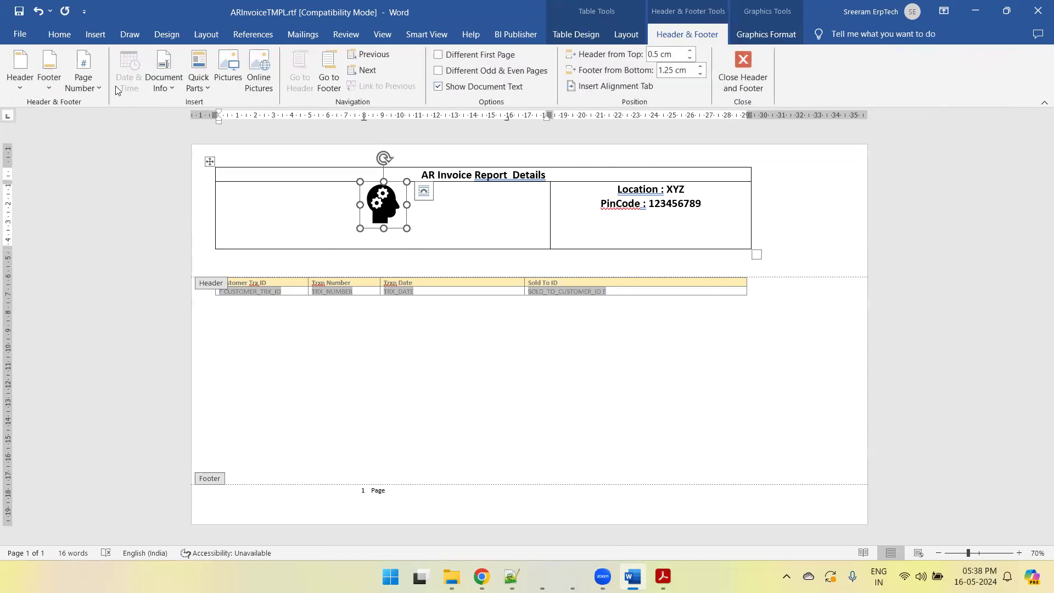
mouse_move(383, 204)
left_mouse_down()
mouse_move(329, 223)
mouse_move(239, 223)
left_mouse_up()
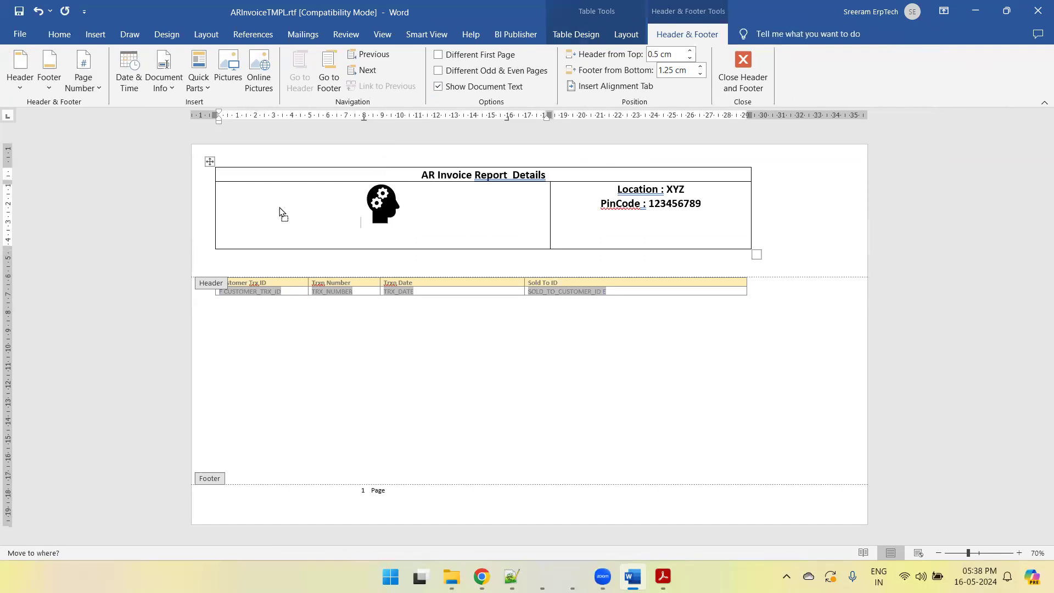
left_click(401, 189)
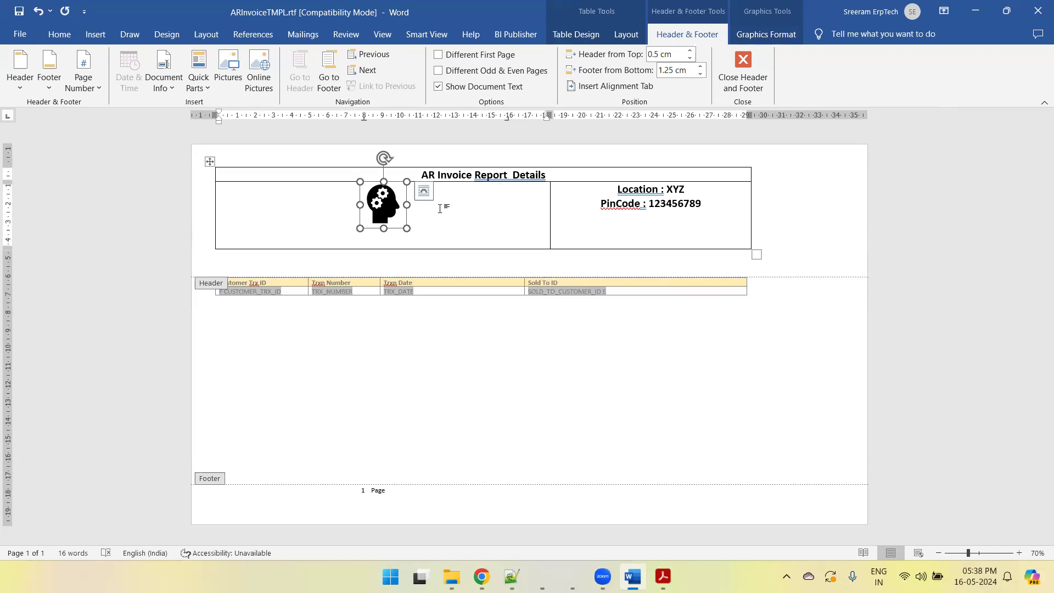
key("Delete")
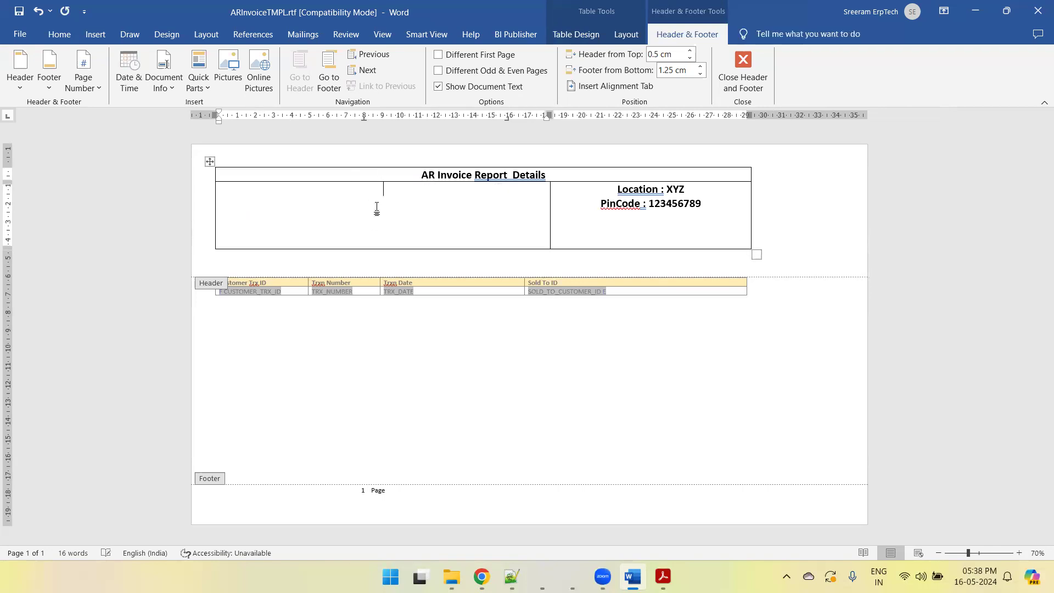
left_click(98, 34)
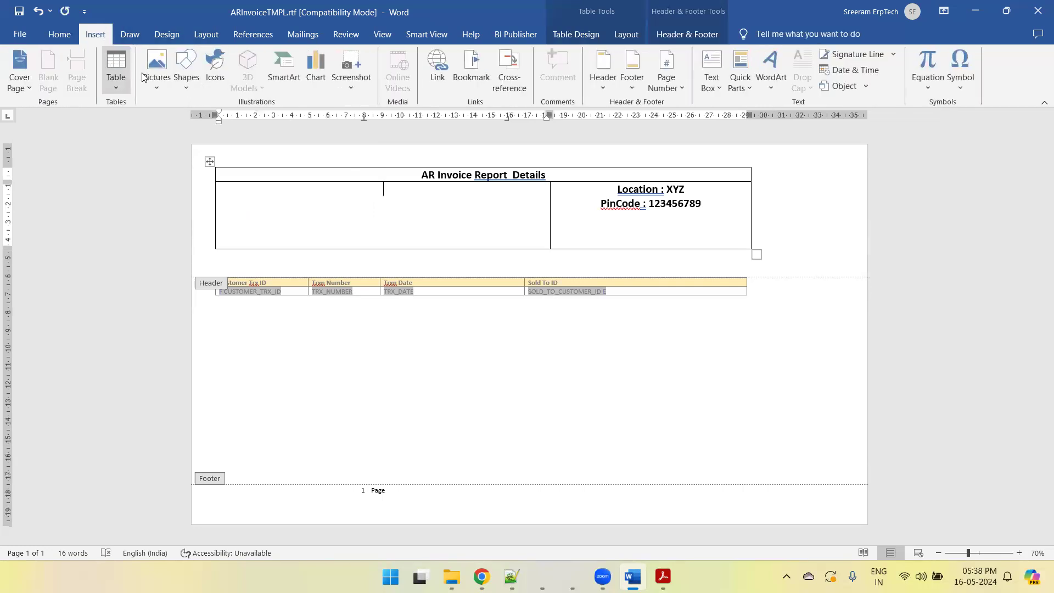
left_click(159, 86)
left_click(172, 124)
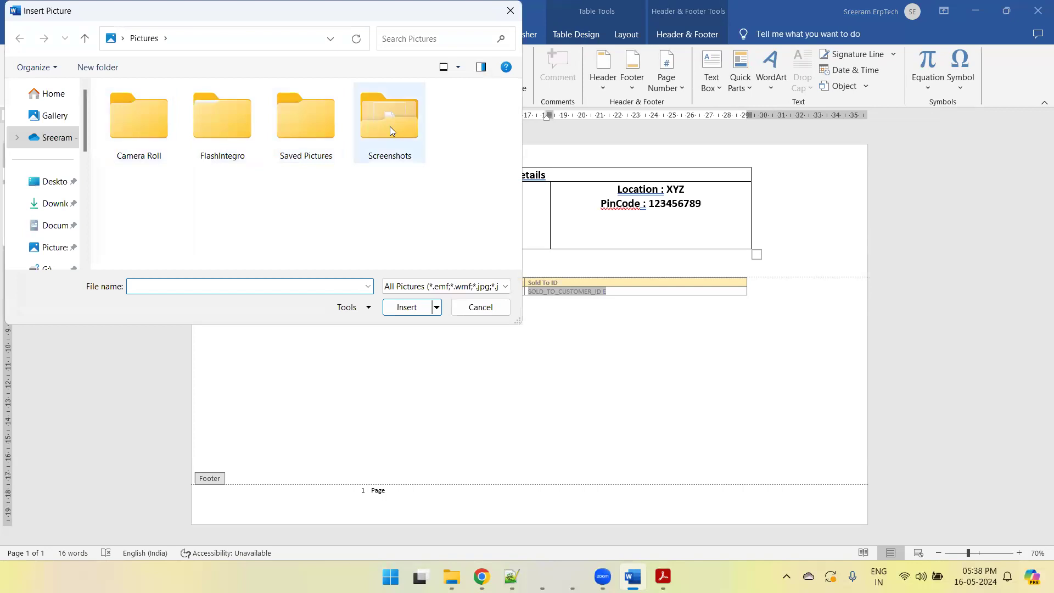
key("Escape")
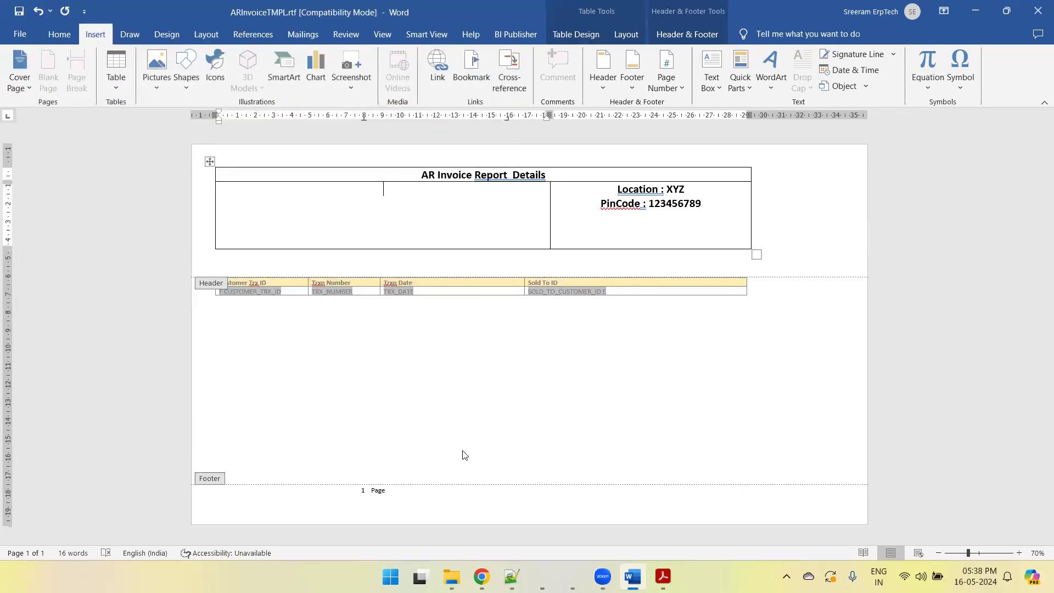
- Switch to Chrome, search Google Images for "oracle logo" in a new tab, and open the red-background Wikipedia logo
key("alt+Tab")
key("ctrl+t")
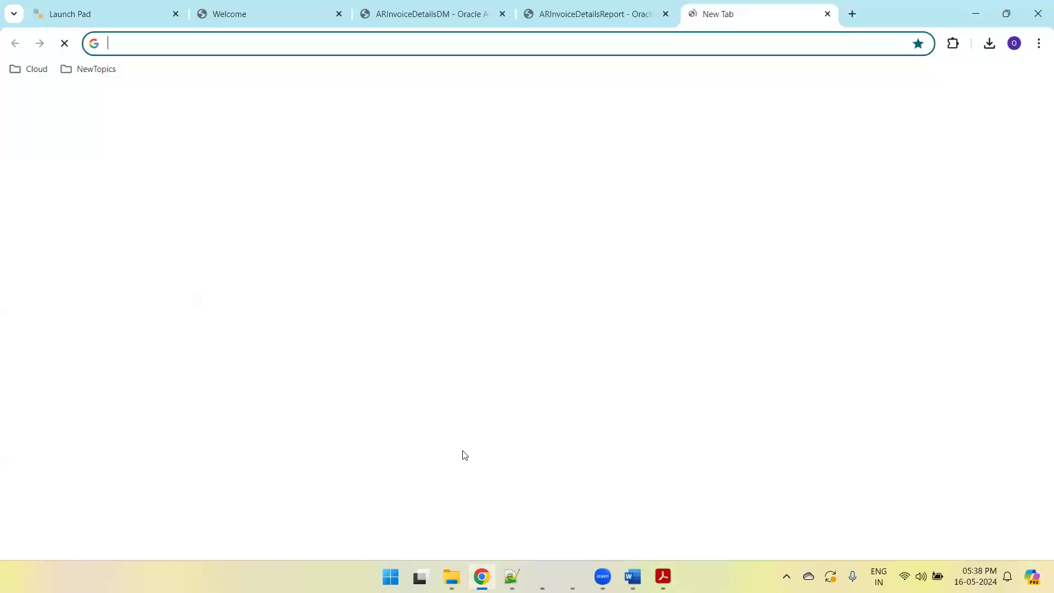
type("oracle logo")
key("Return")
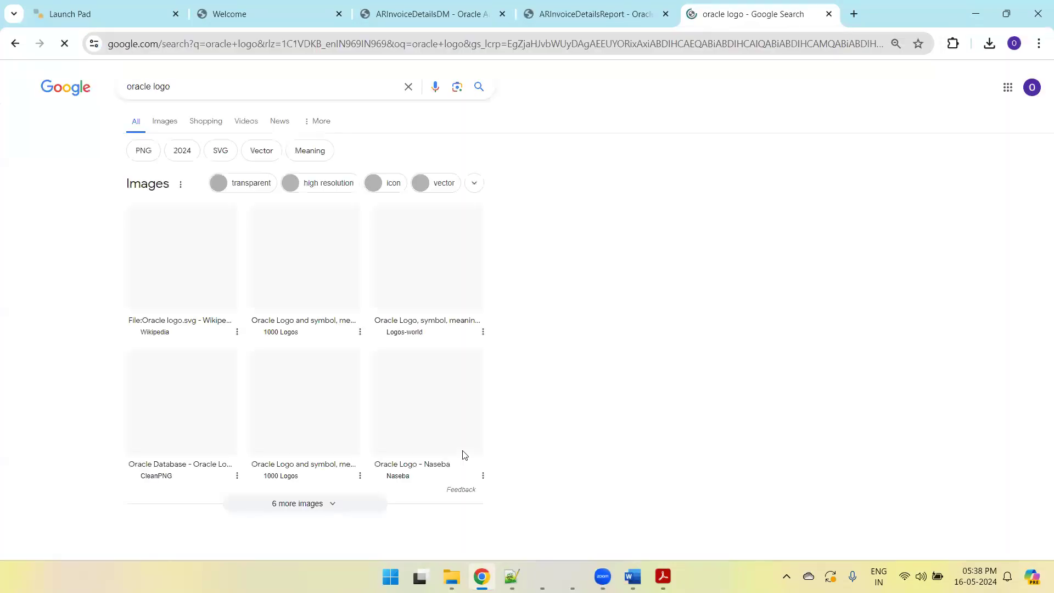
left_click(171, 121)
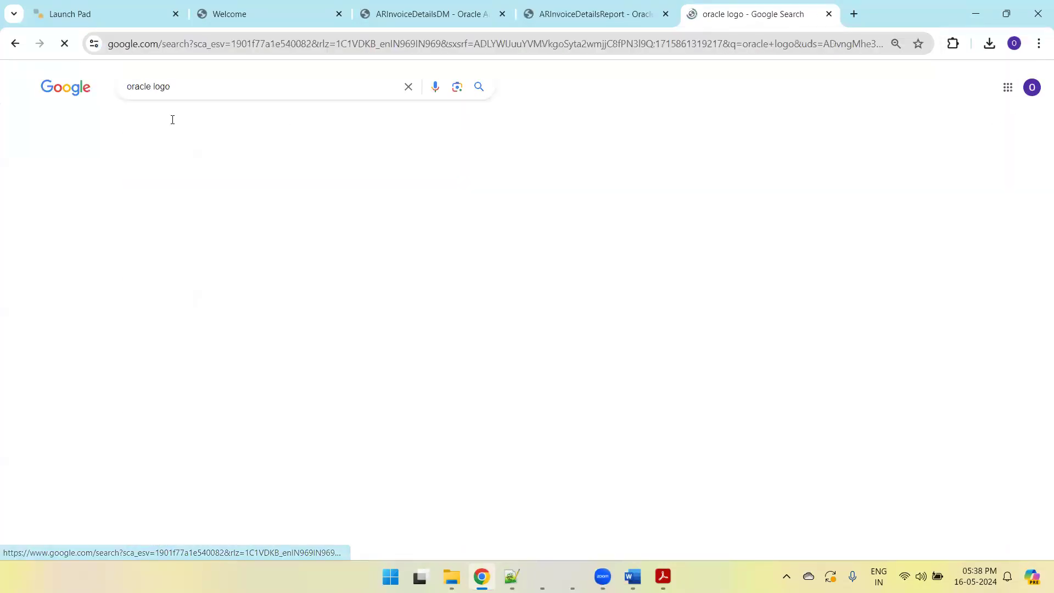
left_click(137, 242)
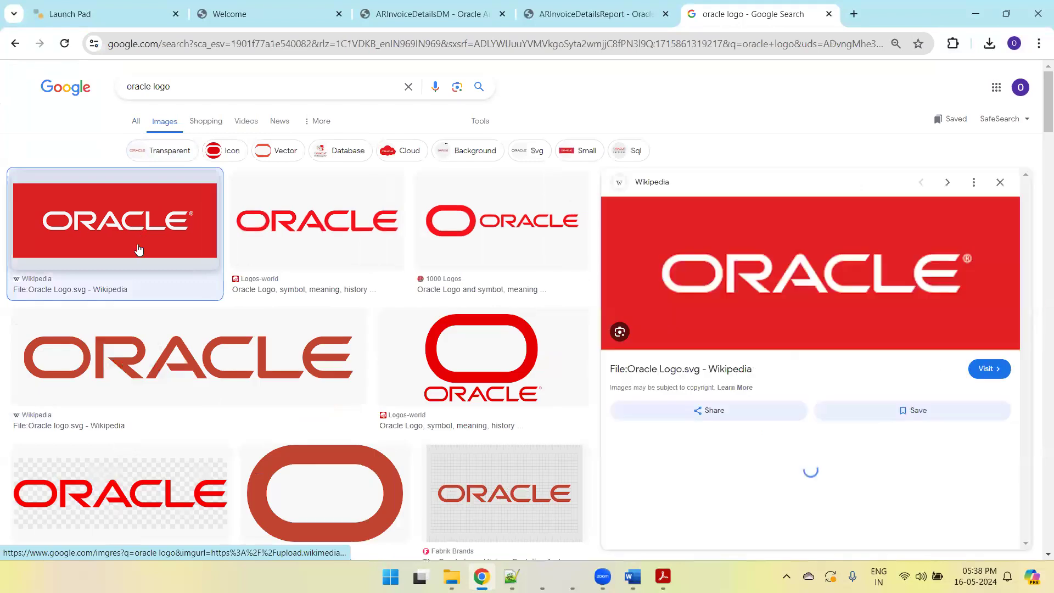
- Copy the red-background Oracle logo image, switch to Word and try pasting it into the empty header table cell
right_click(734, 236)
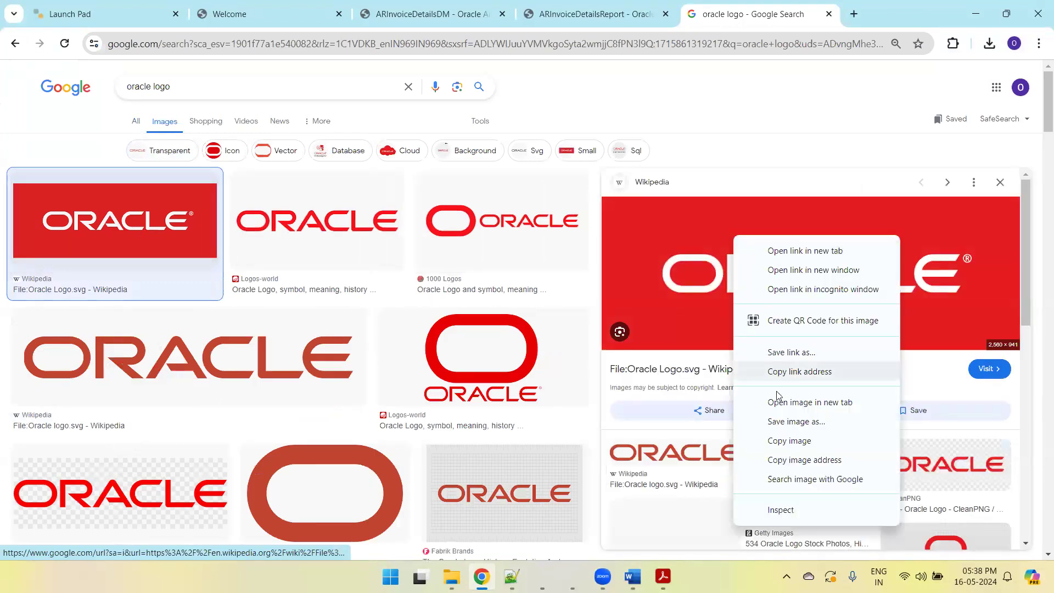
left_click(789, 440)
key("alt+Tab")
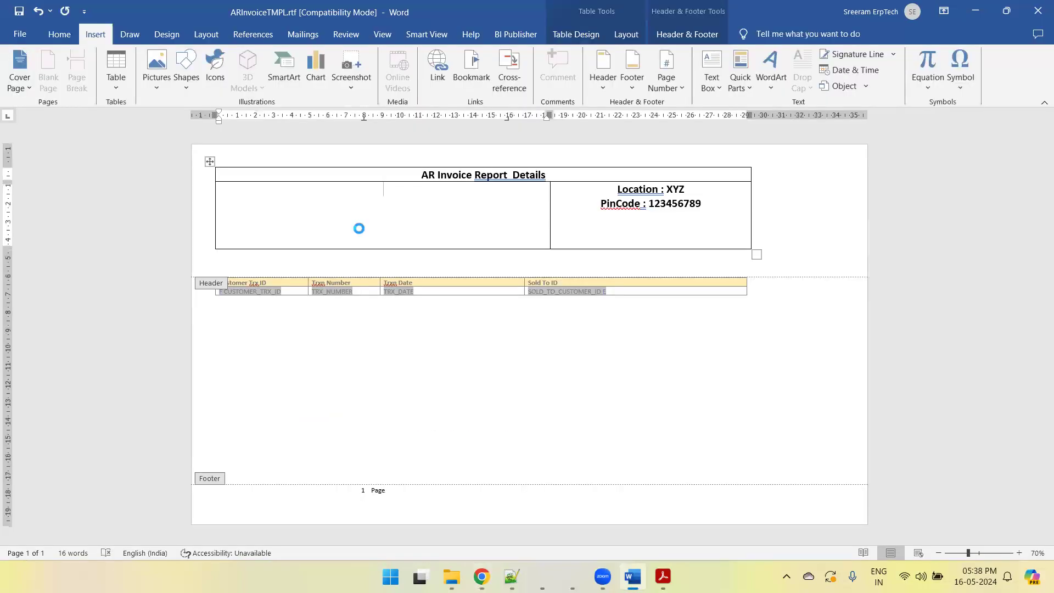
key("ctrl+v")
key("ctrl+z")
- Switch to Chrome, copy the 1000 Logos Oracle image, and try pasting it into the empty header table cell in Word
key("alt+Tab")
left_click(485, 247)
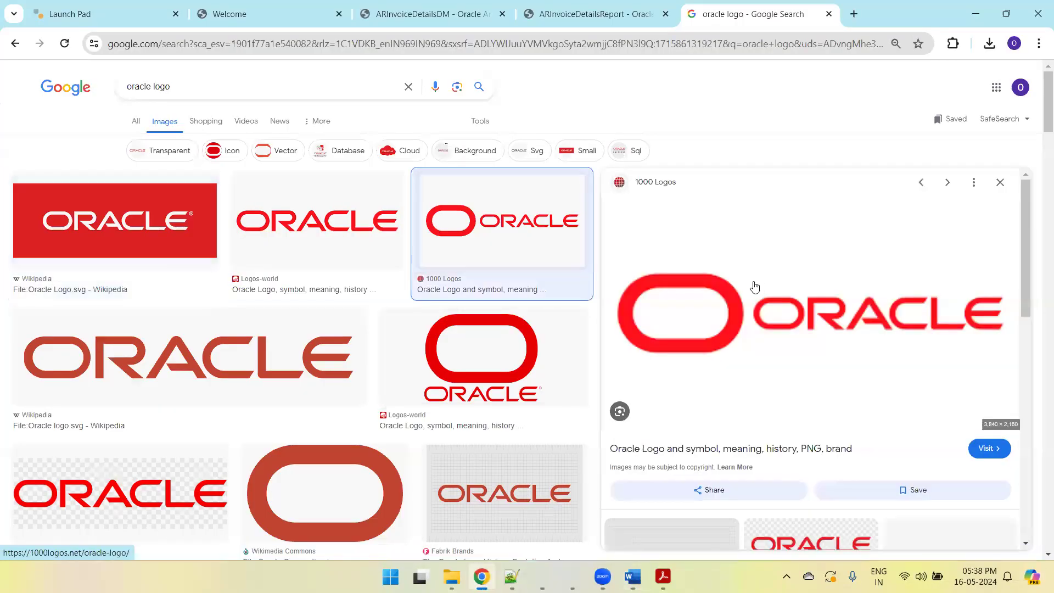
right_click(762, 312)
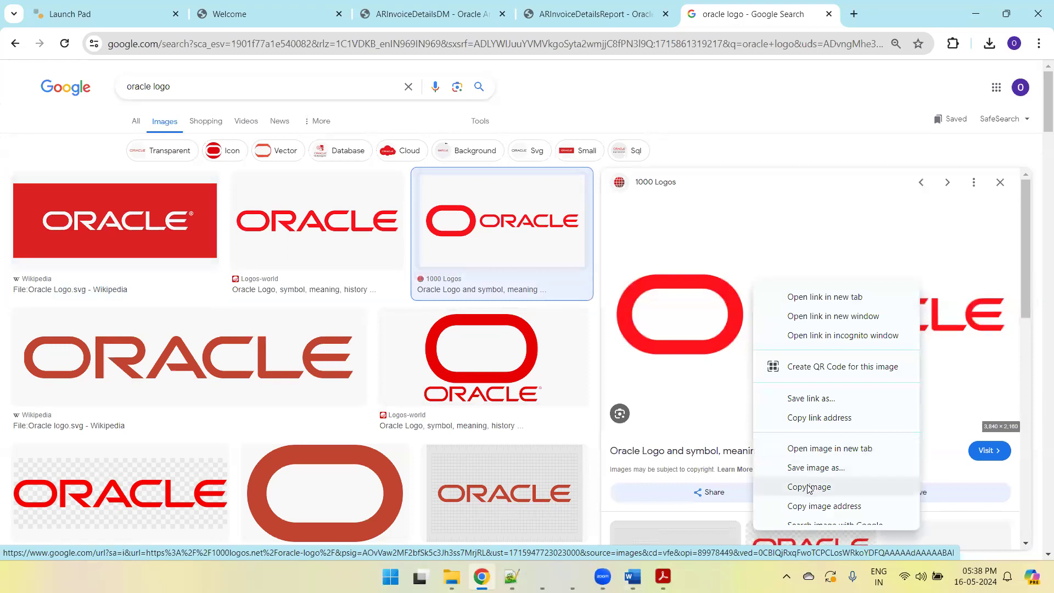
key("alt+Tab")
key("ctrl+v")
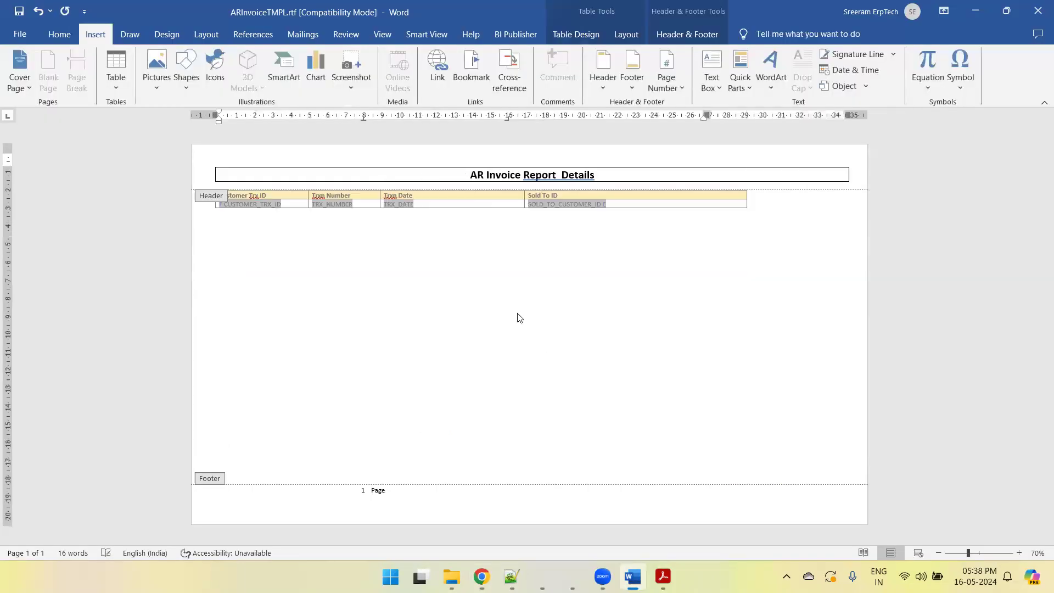
key("ctrl+z")
- Launch Paint with pbrush, paste the copied 1000 Logos Oracle image to inspect it, and close Paint without saving
key("super+r")
type("pbrush")
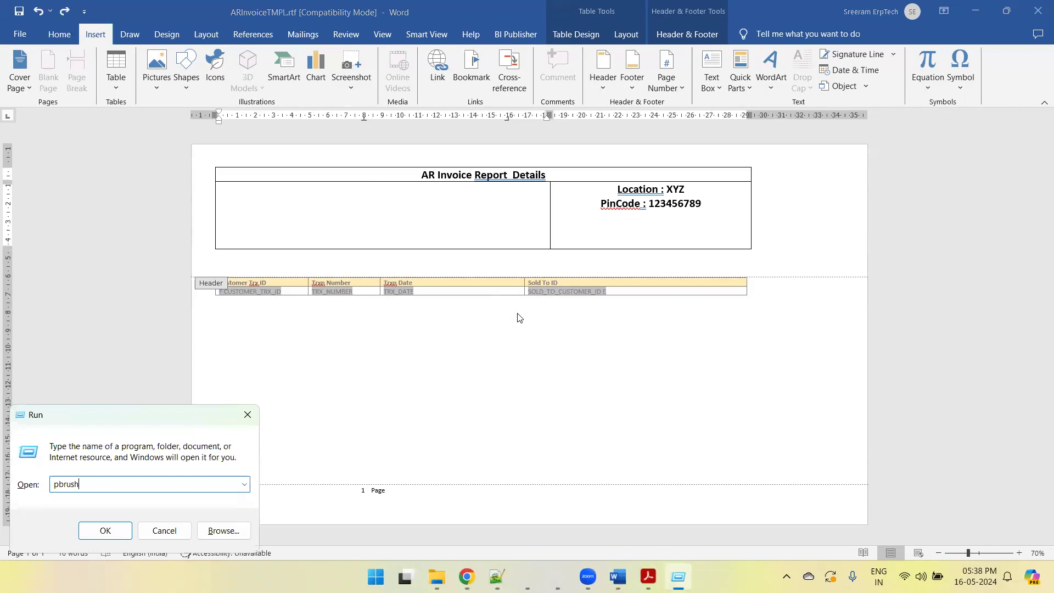
key("Return")
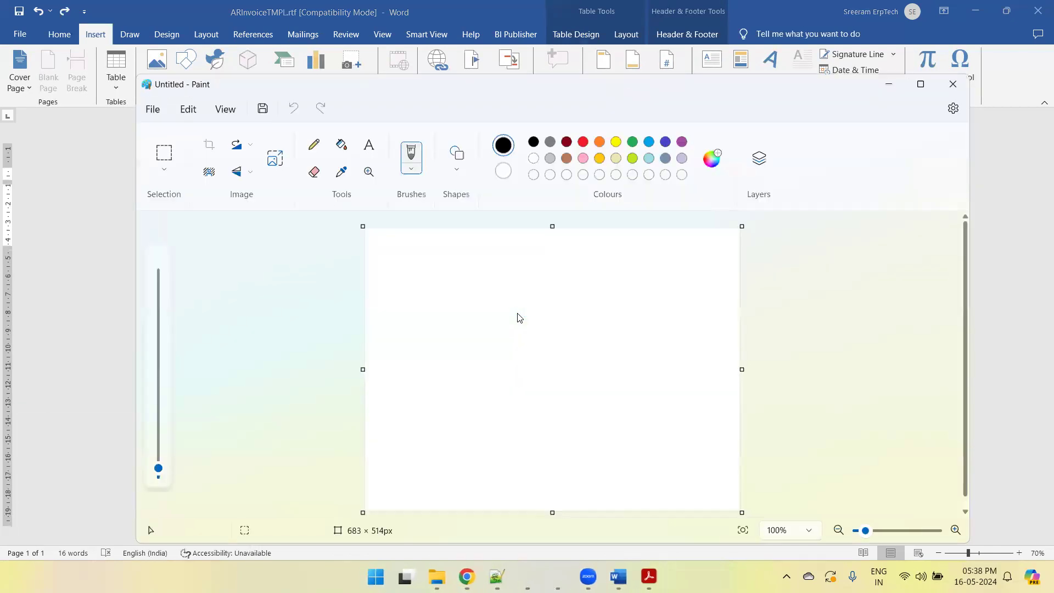
scroll(517, 313, "down", 3)
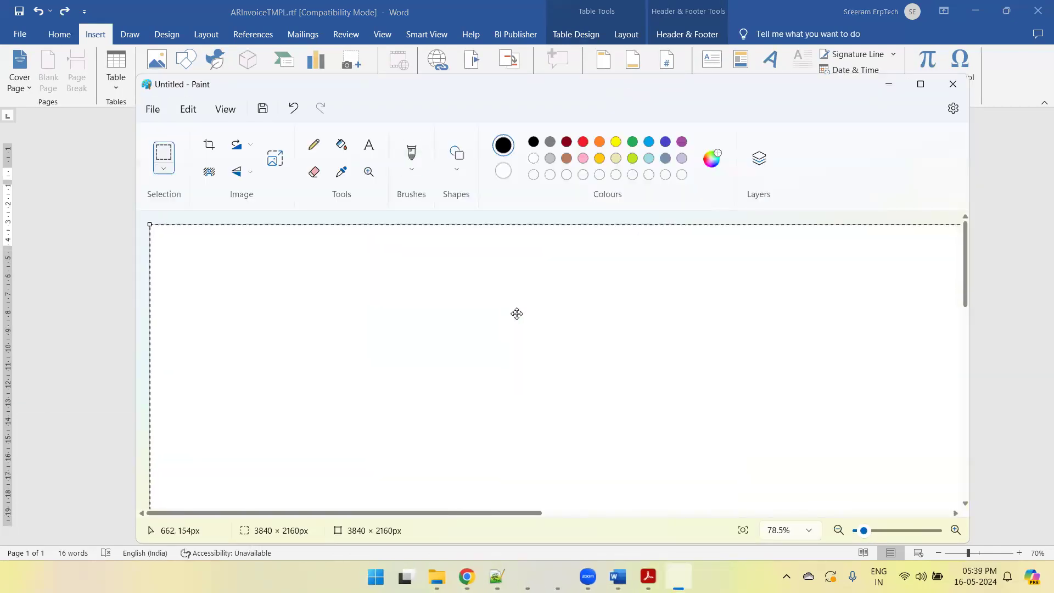
scroll(517, 313, "down", 1)
scroll(517, 313, "down", 3)
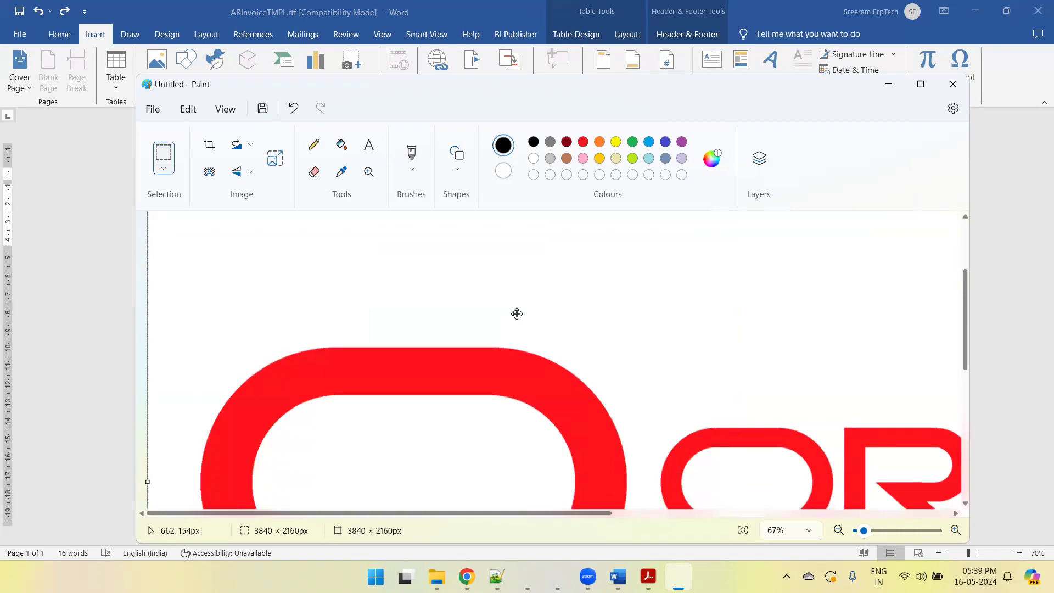
left_click(953, 84)
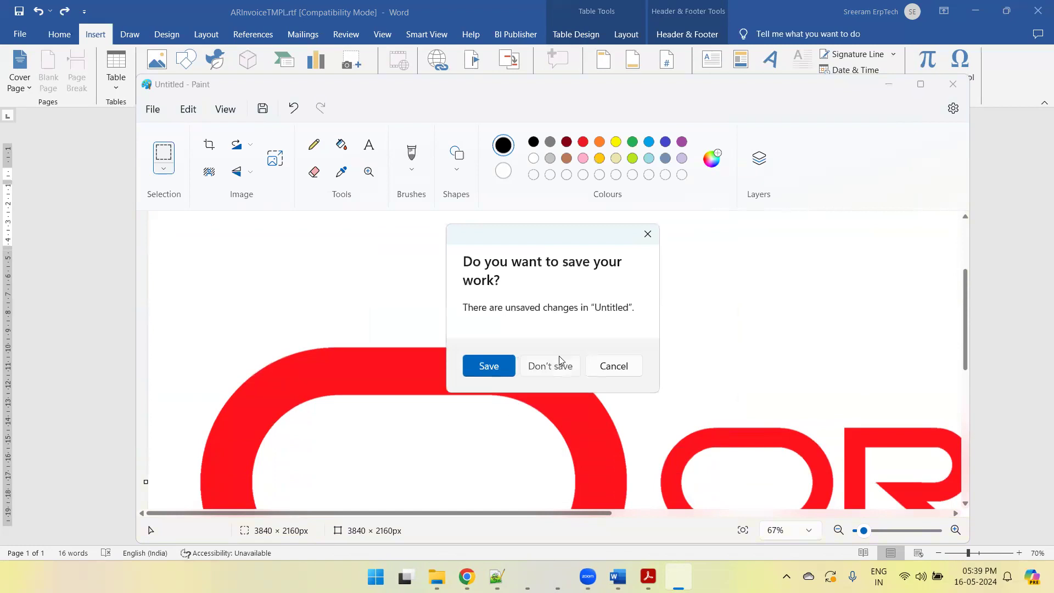
left_click(559, 360)
- Switch to Chrome, search Google Images for "oracle icon", and open the black circular Flaticon logo
key("alt+Tab")
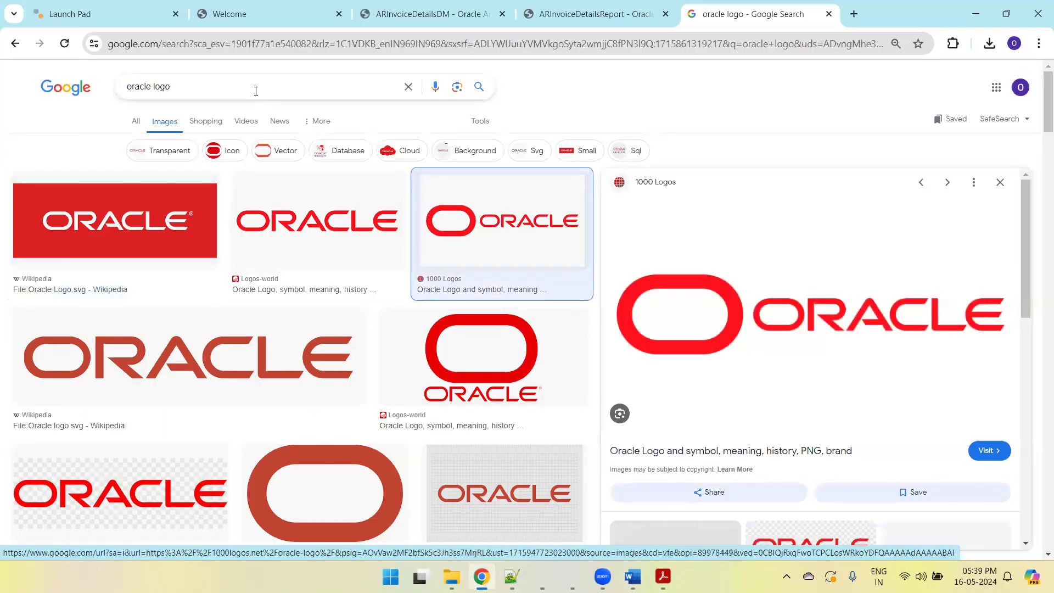
left_click(256, 91)
key("BackSpace")
key("BackSpace")
key("BackSpace")
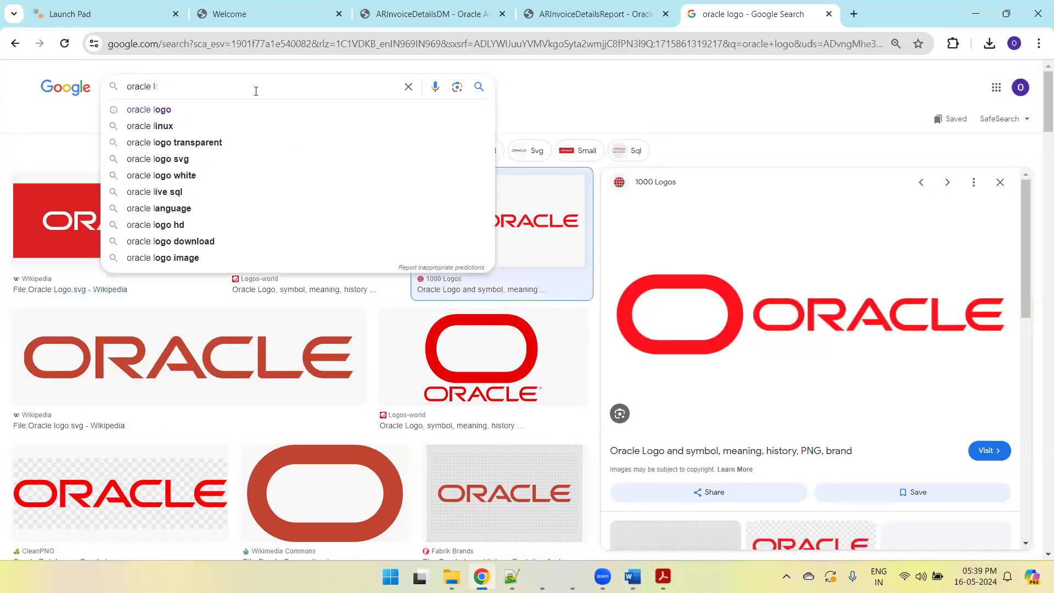
type("icon")
key("Return")
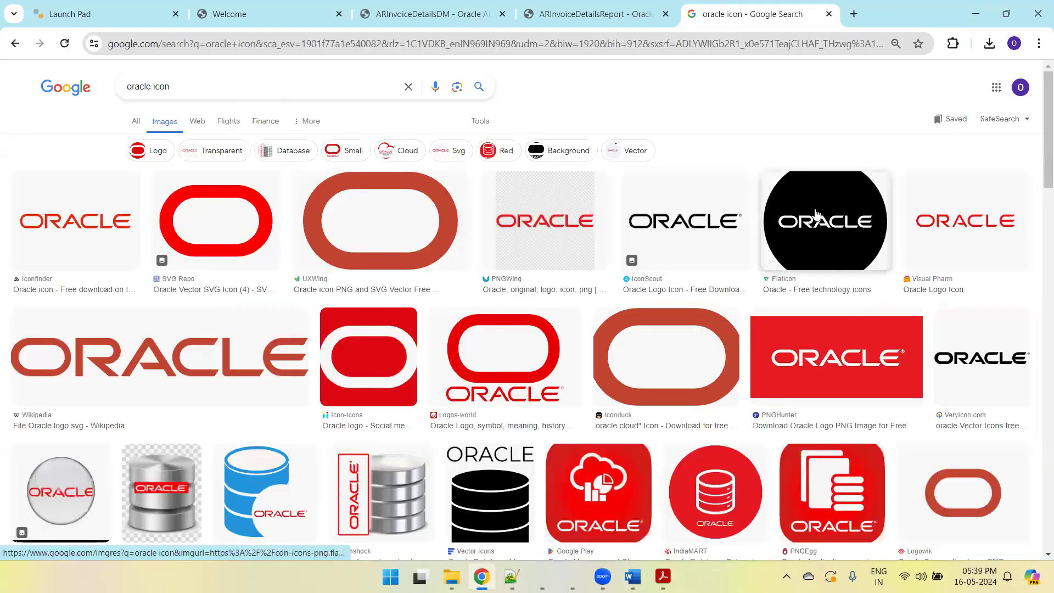
left_click(796, 222)
- Copy the black circular Oracle logo and try pasting it into the empty header table cell in Word
right_click(847, 392)
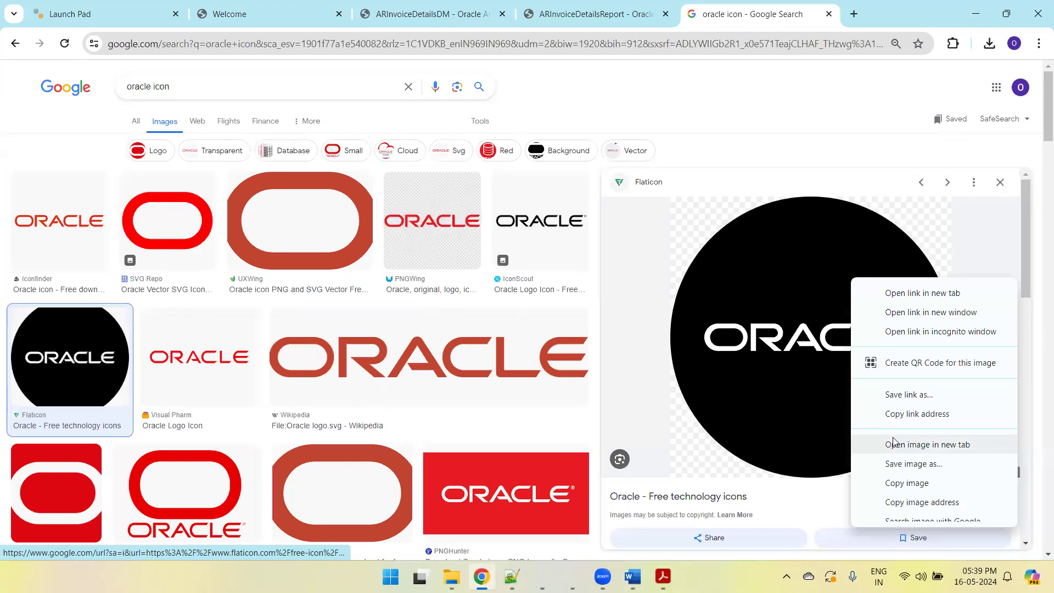
key("alt+Tab")
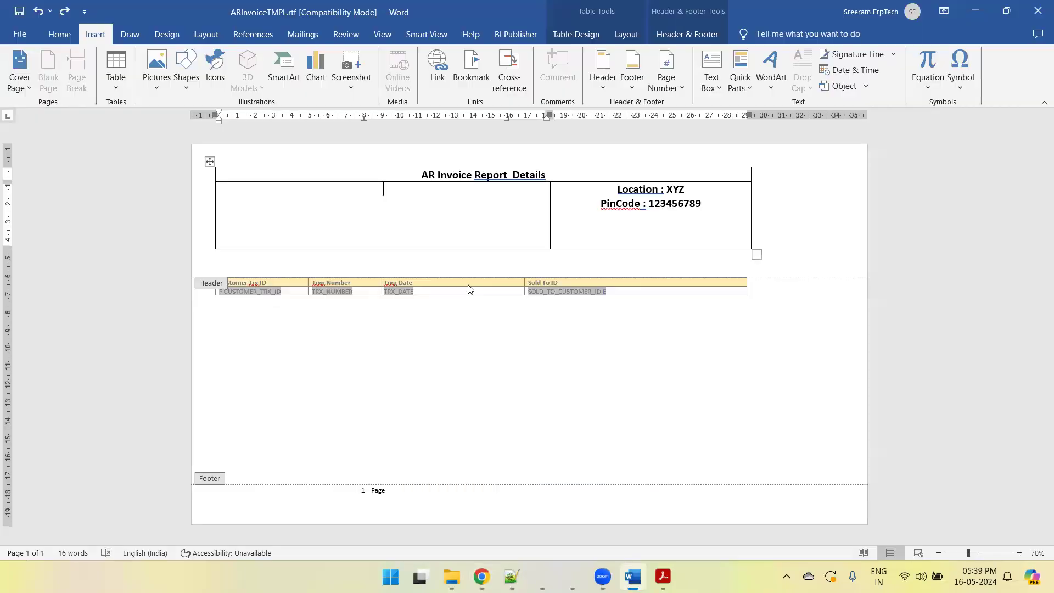
key("ctrl+z")
- Begin entering pbrush in the Run dialog, and switch back to Chrome to copy the black circular Oracle logo image
key("super+r")
type("pb")
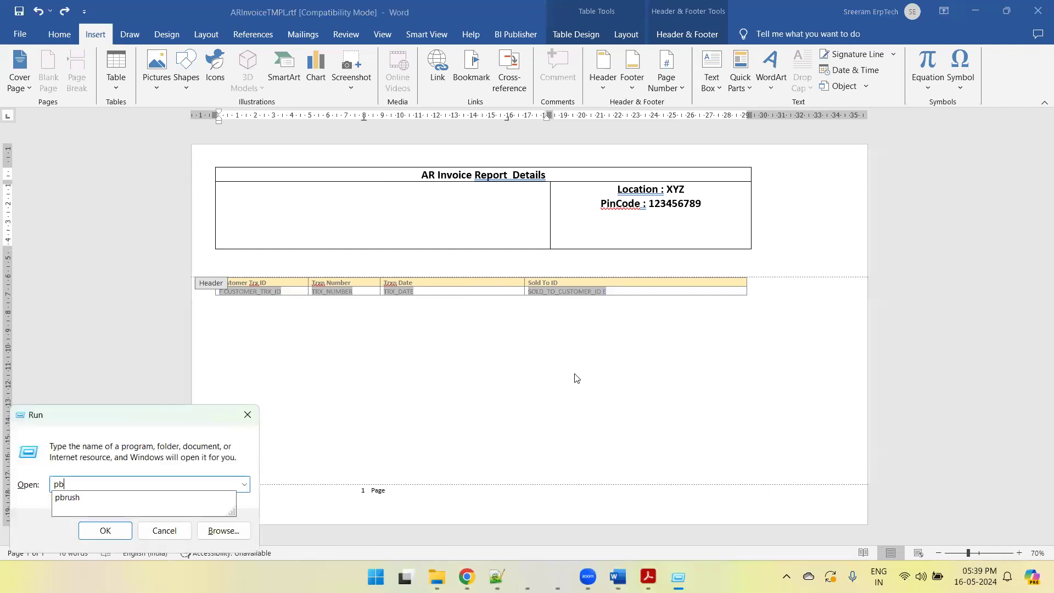
key("alt+Tab")
key("Tab")
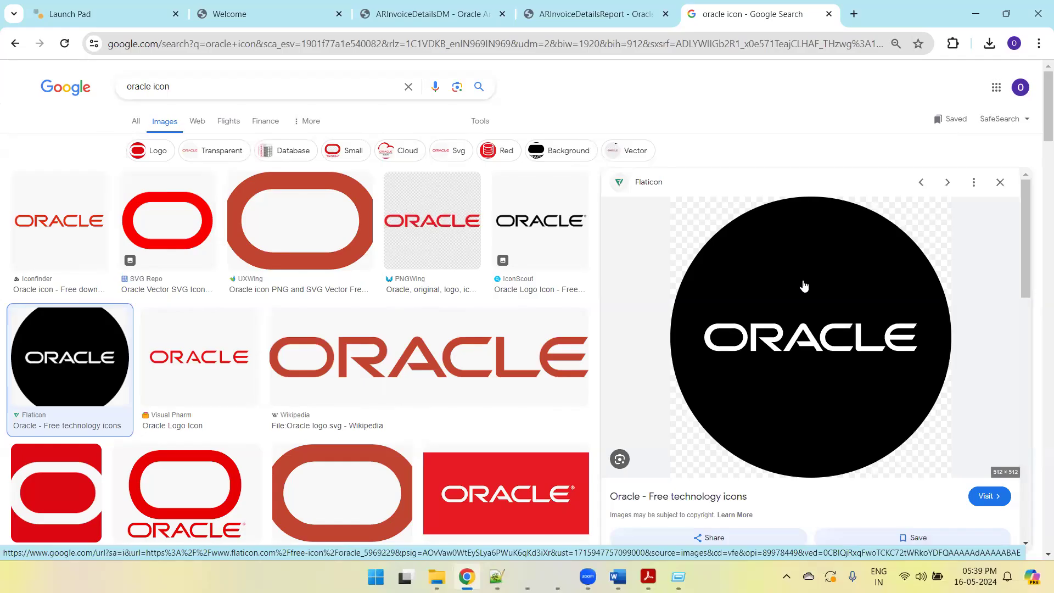
right_click(804, 287)
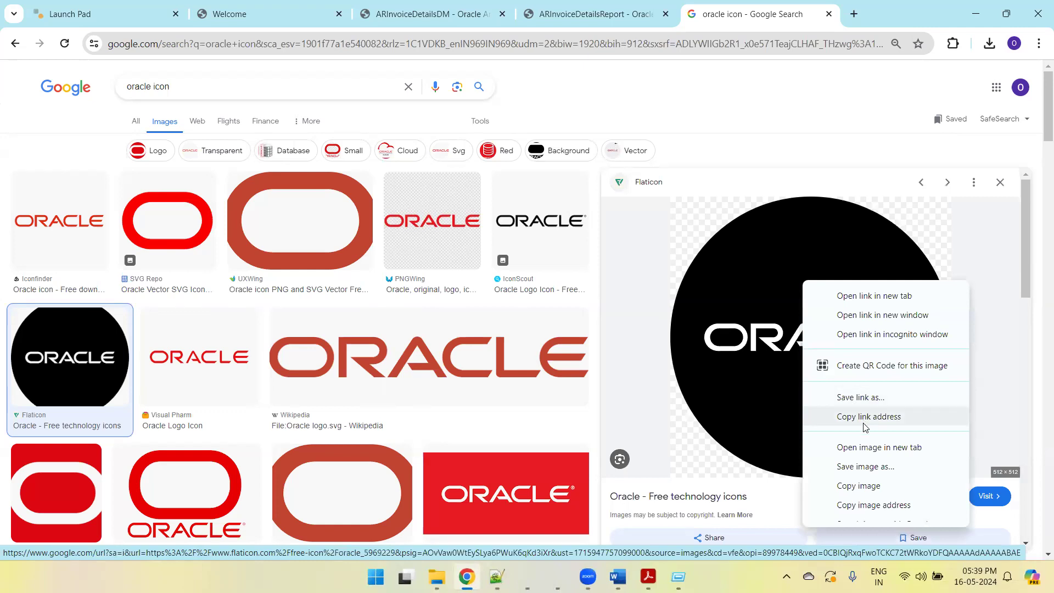
- Save the black Flaticon Oracle logo image as OracleLogo in the 16-May-2024_BIReport folder
left_click(858, 467)
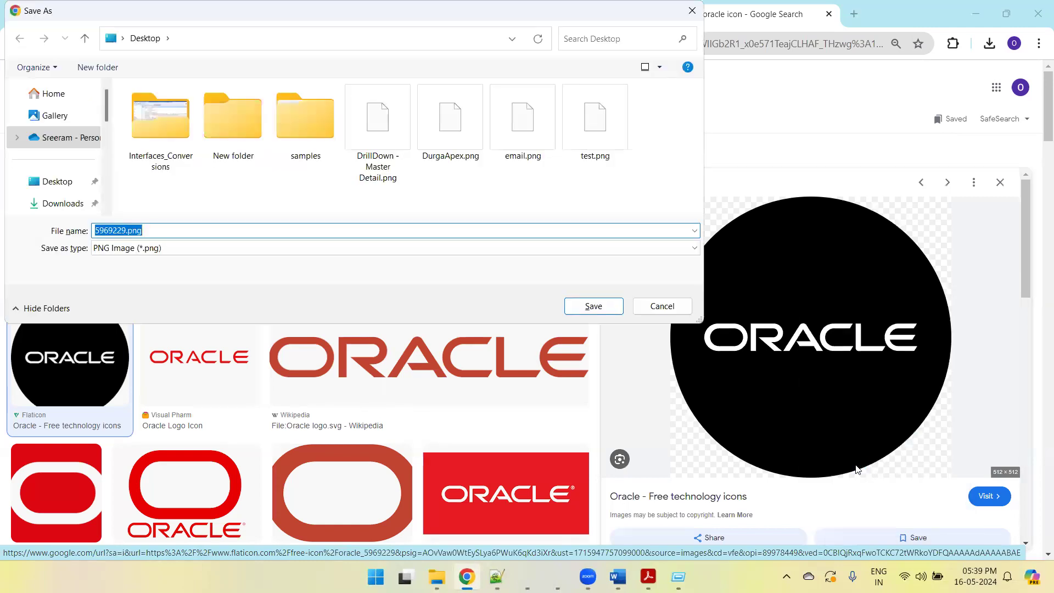
key("alt+Tab")
key("Tab")
key("Tab")
key("Tab")
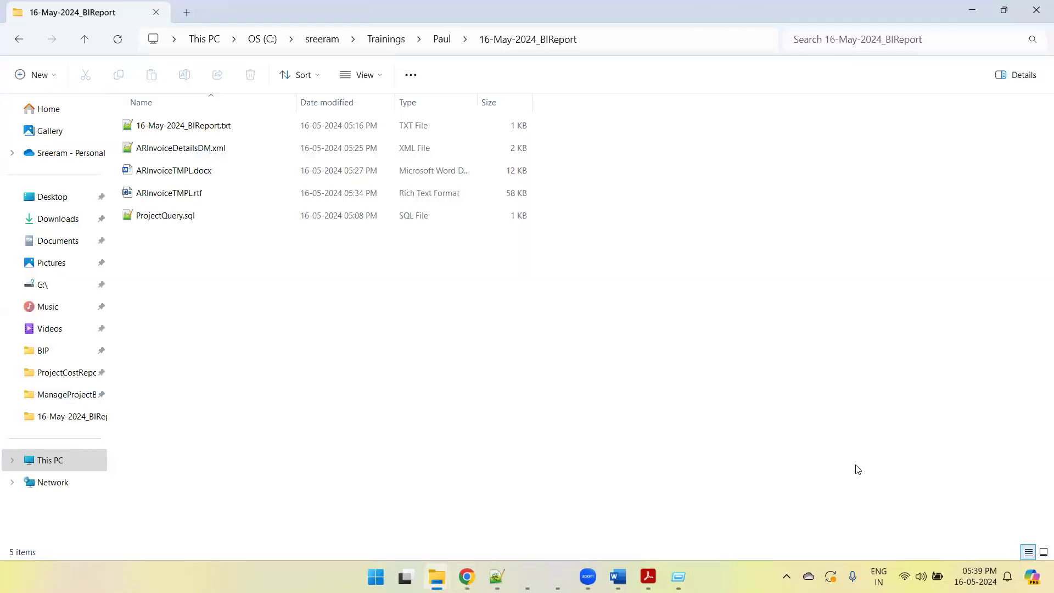
left_click(684, 45)
key("ctrl+c")
key("alt+Tab")
key("ctrl+v")
key("Return")
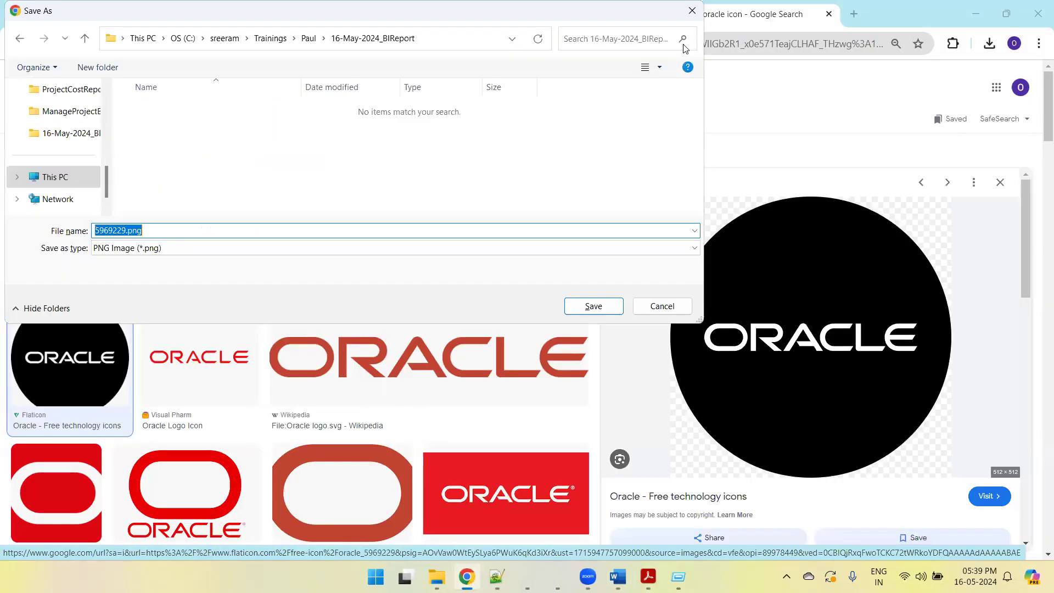
type("OracleLogo")
key("Return")
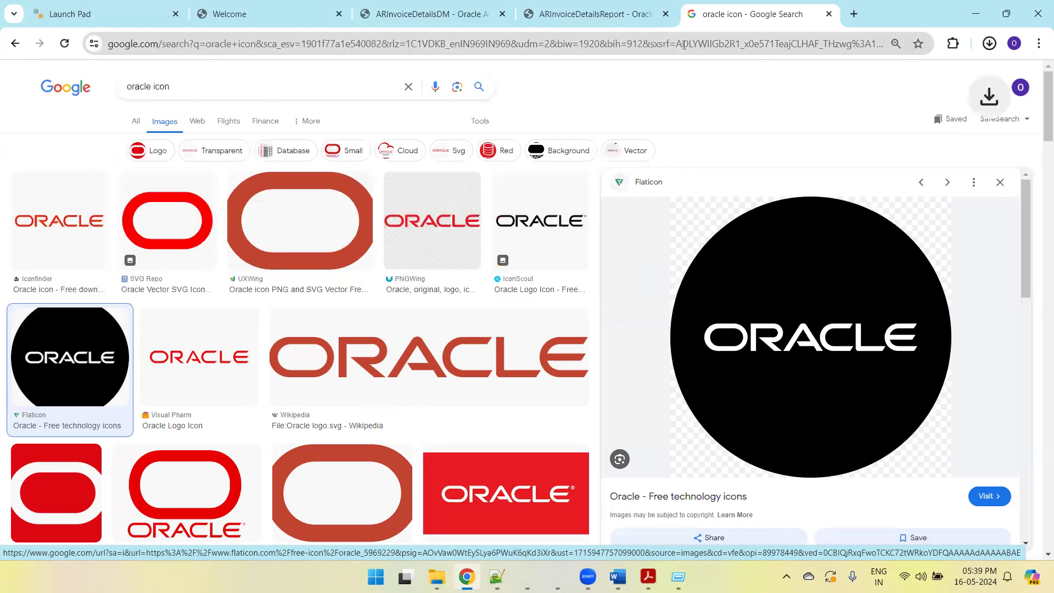
- Switch to Word and try to insert OracleLogo.png from this device into the empty cell of the header table
key("alt+Tab")
key("Tab")
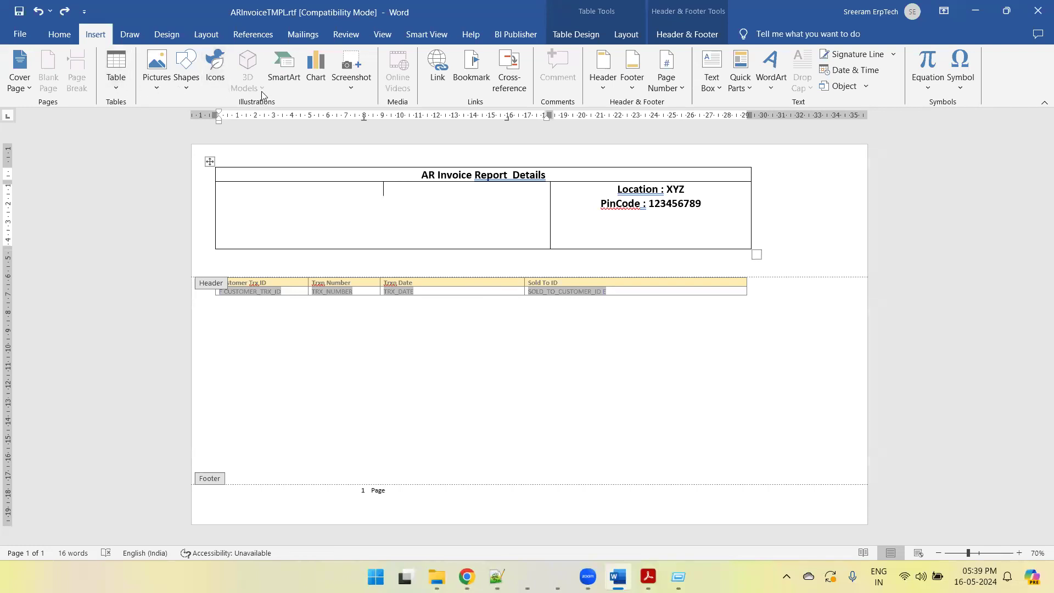
left_click(156, 71)
left_click(177, 123)
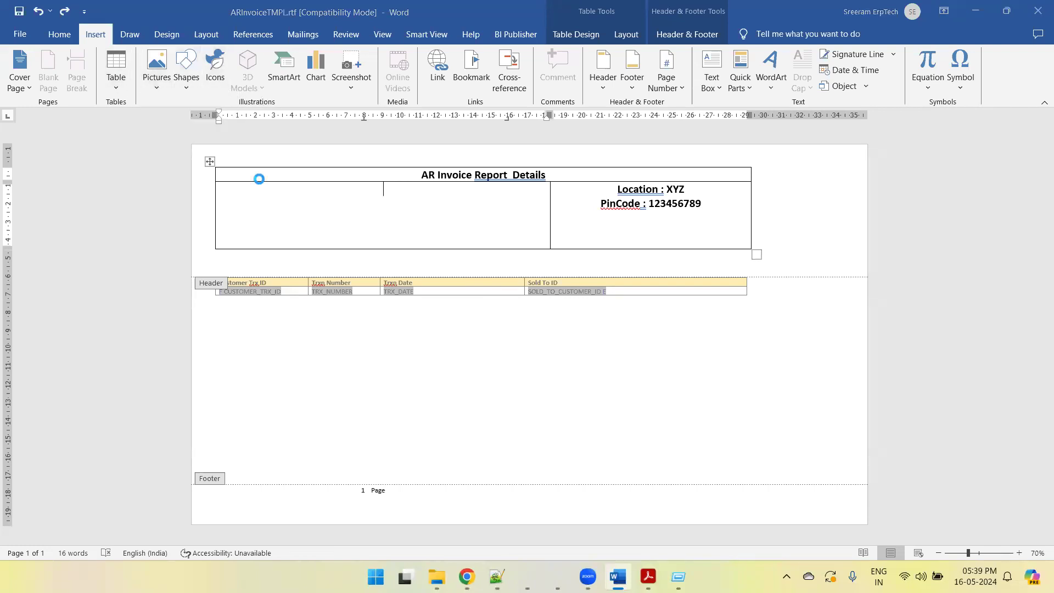
double_click(166, 139)
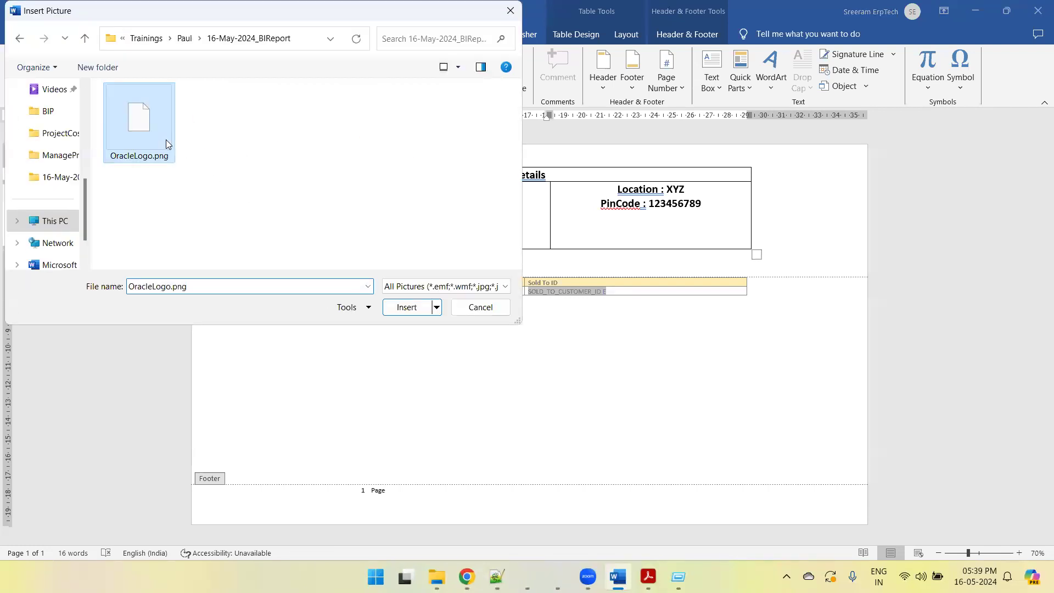
left_click(908, 182)
double_click(825, 240)
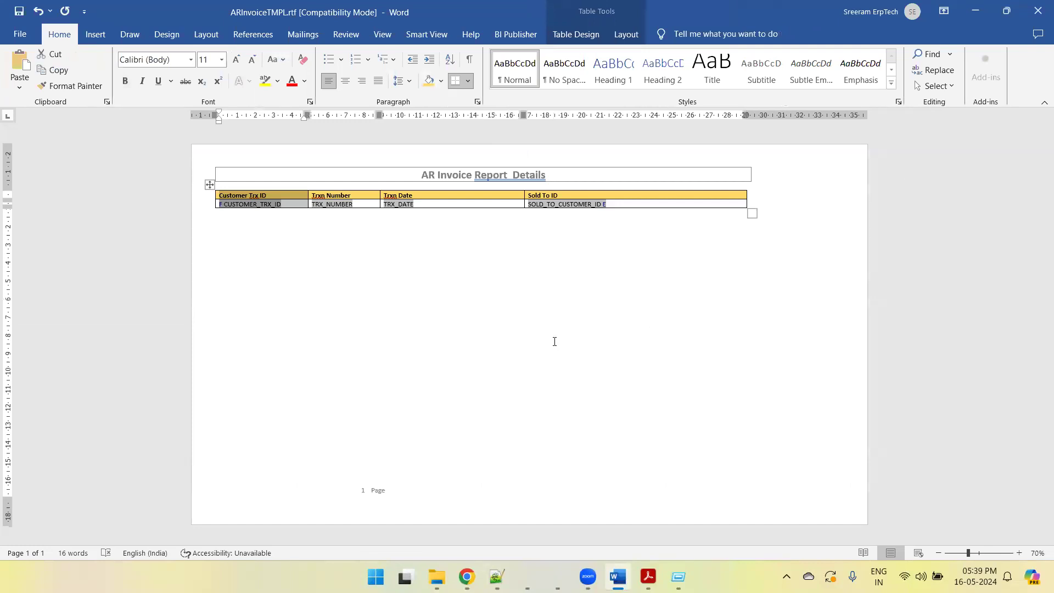
left_click(602, 327)
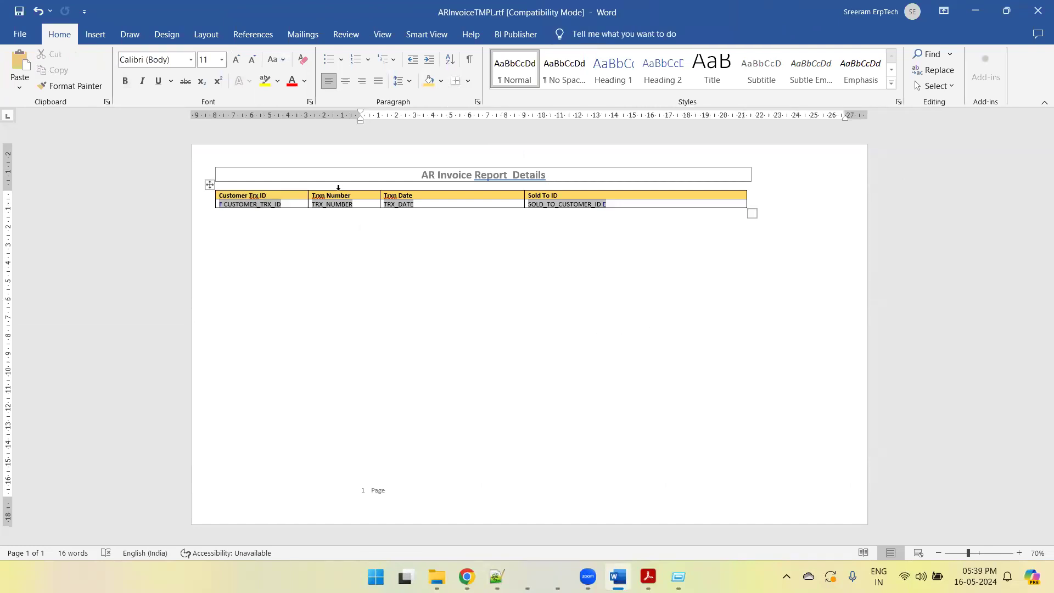
left_click(309, 185)
left_click(257, 184)
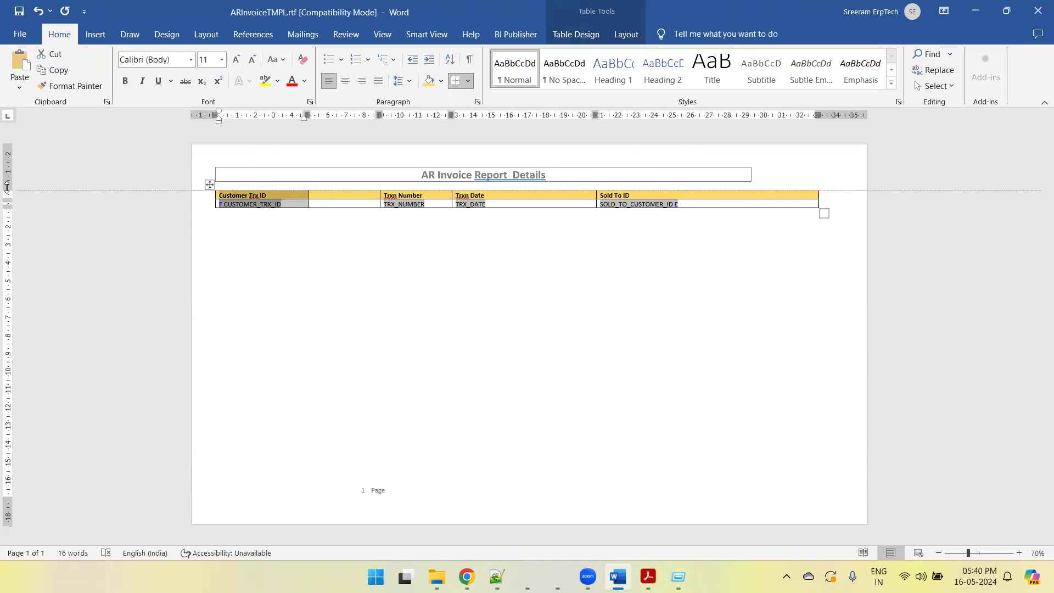
left_click_drag(7, 187, 7, 241)
key("ctrl+z")
key("ctrl+z")
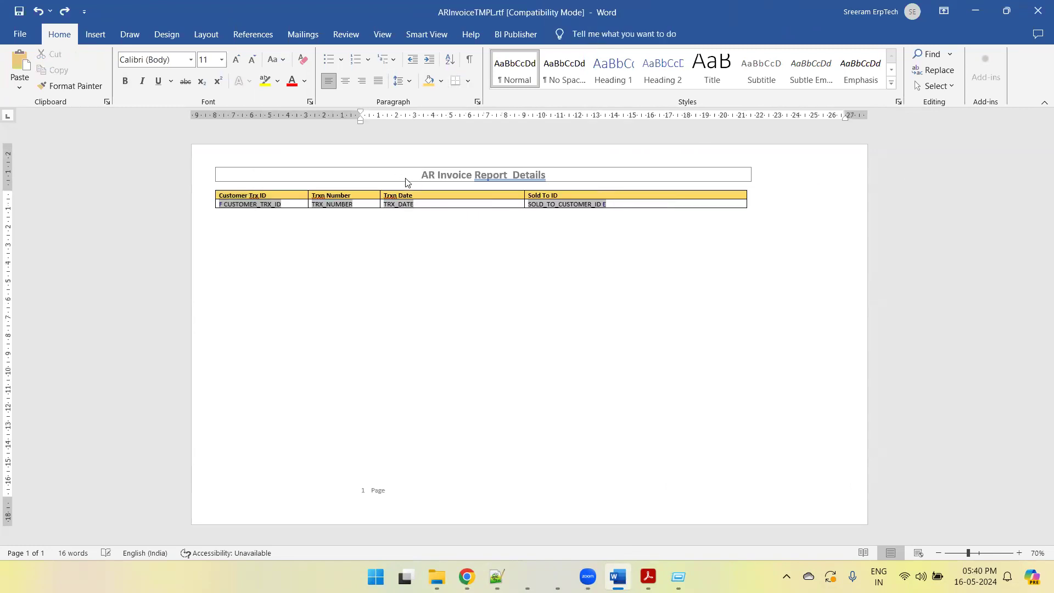
- Close ARInvoiceTMPL.rtf without saving and reopen it from the 16-May-2024_BIReport folder
double_click(403, 179)
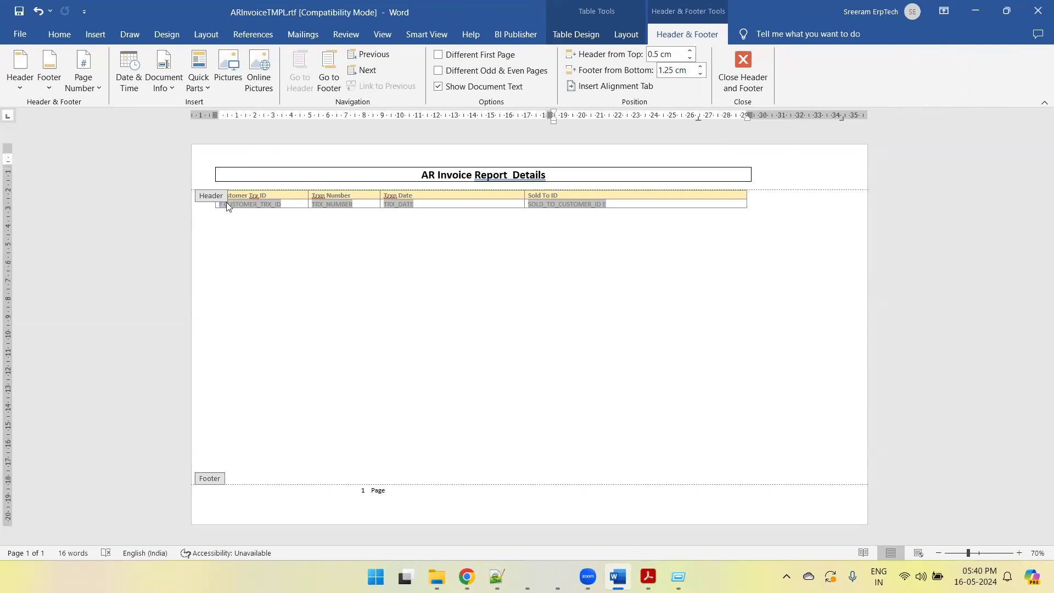
left_click(287, 172)
key("alt+F4")
key("Tab")
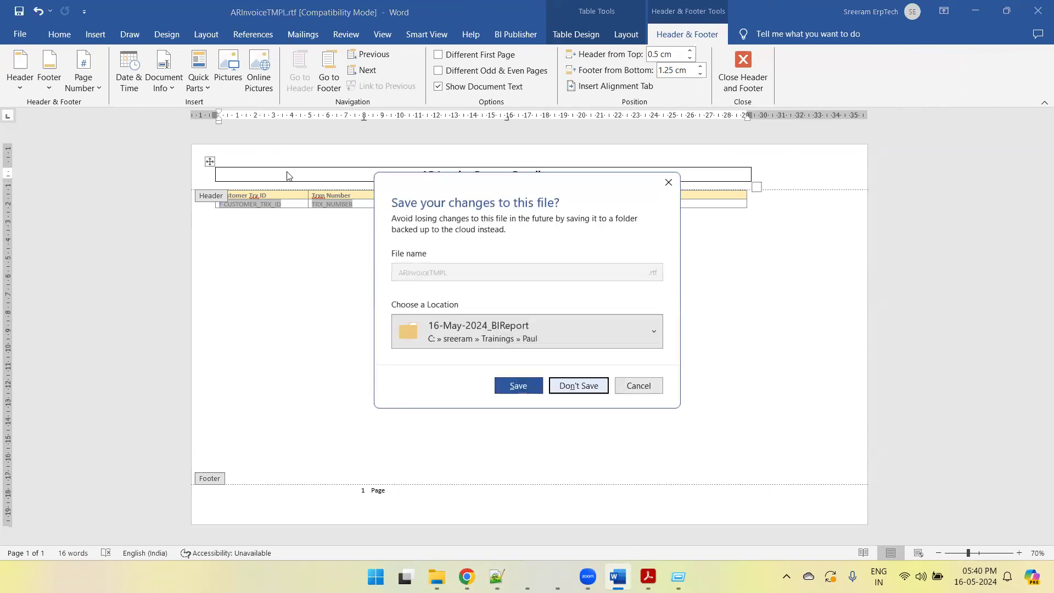
key("Return")
key("alt+Tab")
key("alt+Tab")
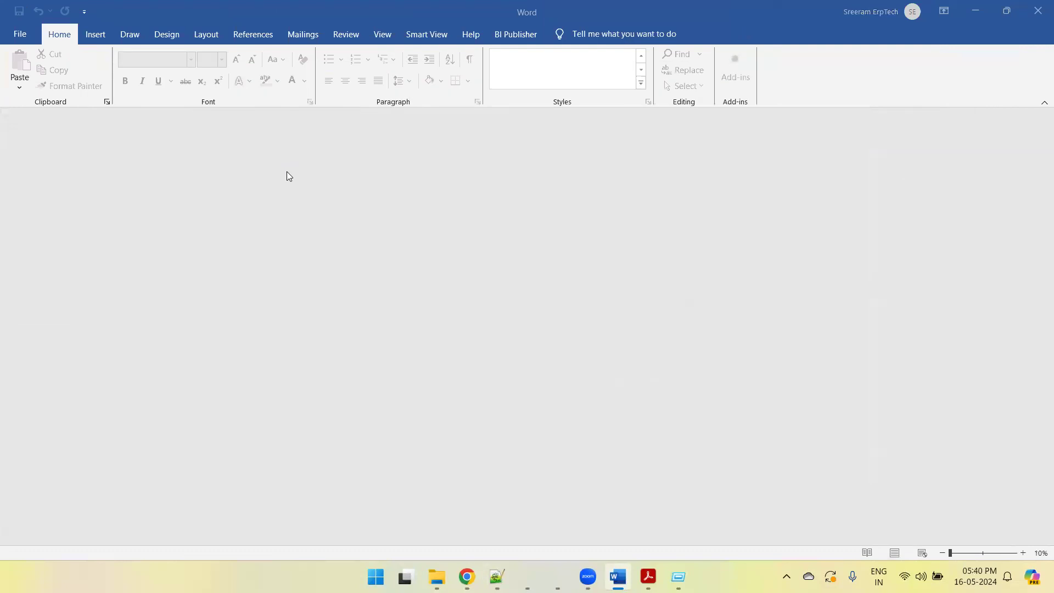
double_click(204, 196)
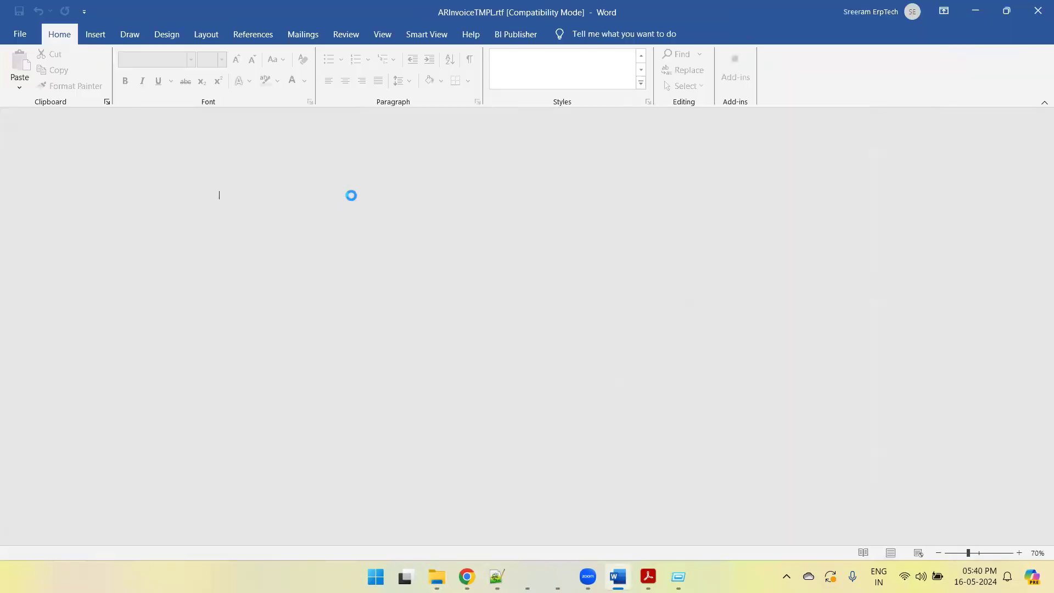
- Open the page header for editing and add nine blank lines below the AR Invoice Report Details title
double_click(365, 171)
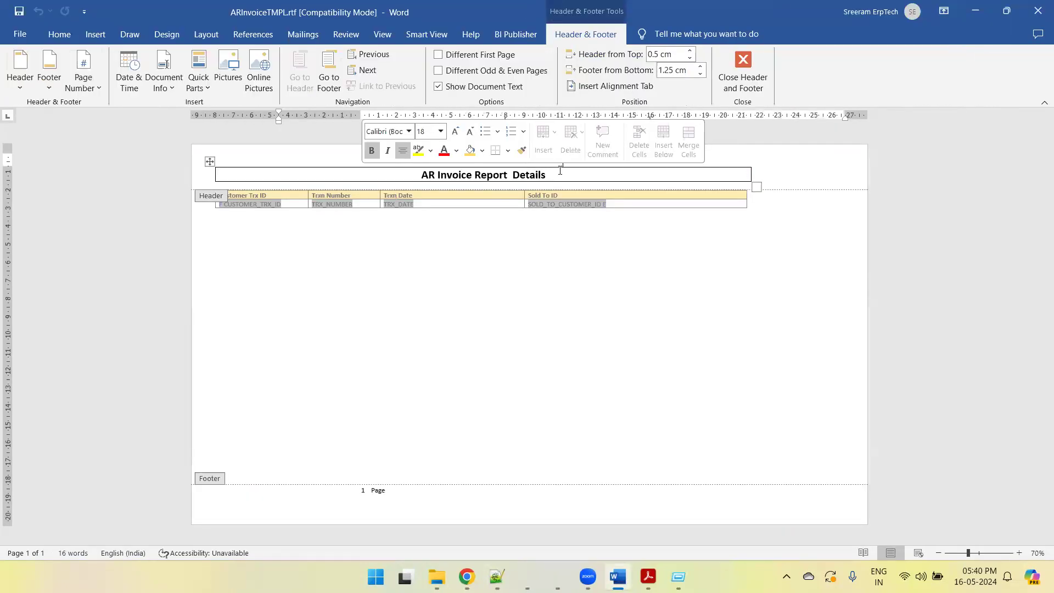
left_click(572, 173)
key("Return")
key("Return")
key("Return")
key("Return")
key("Return")
key("Return")
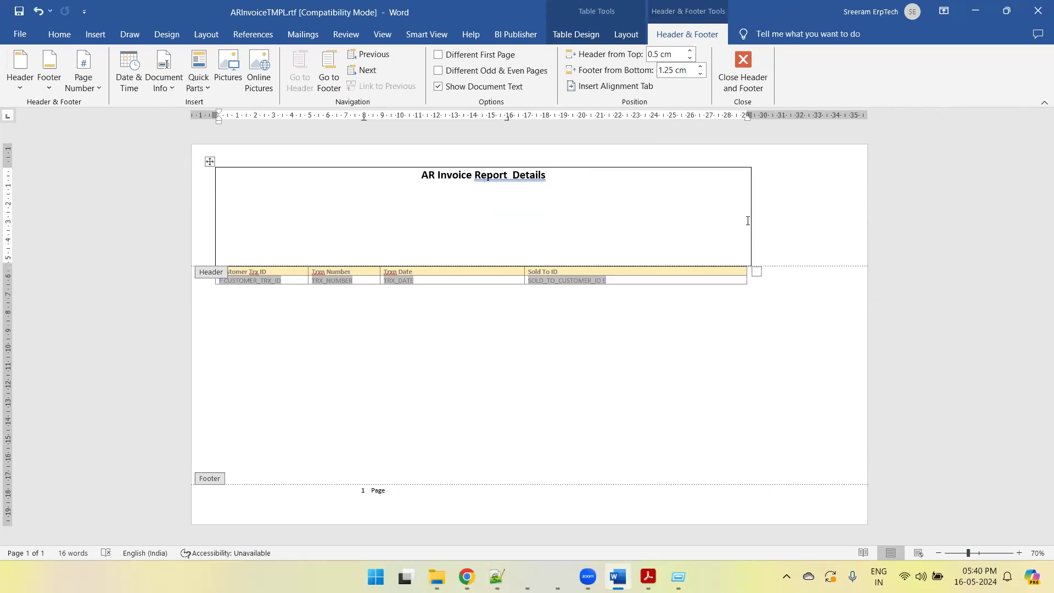
key("Return")
key("Return")
key("Return")
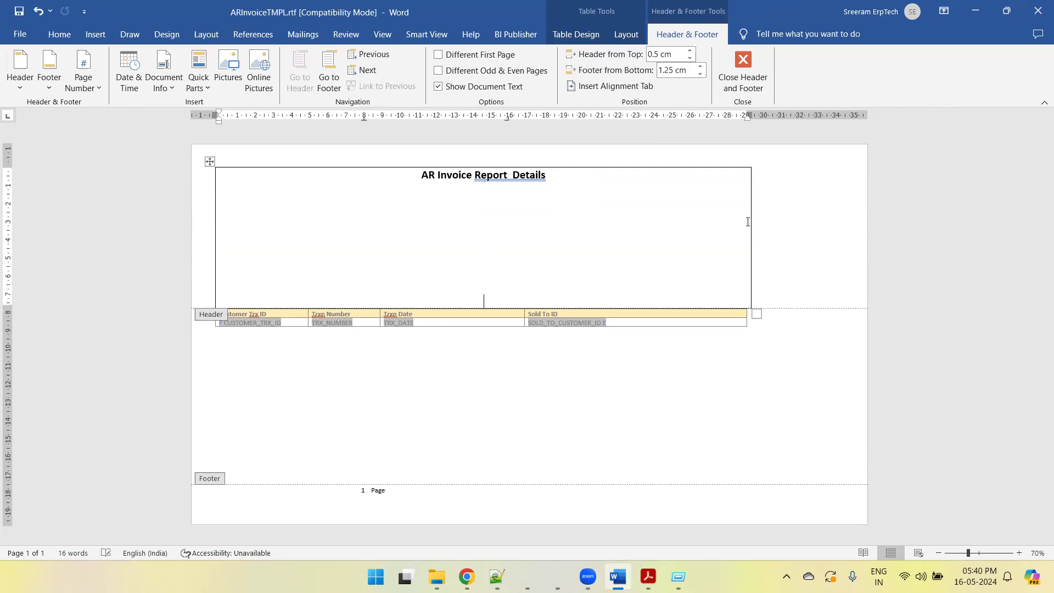
- Switch to Chrome and search Google Images for oracle icon small
key("alt+Tab")
key("Tab")
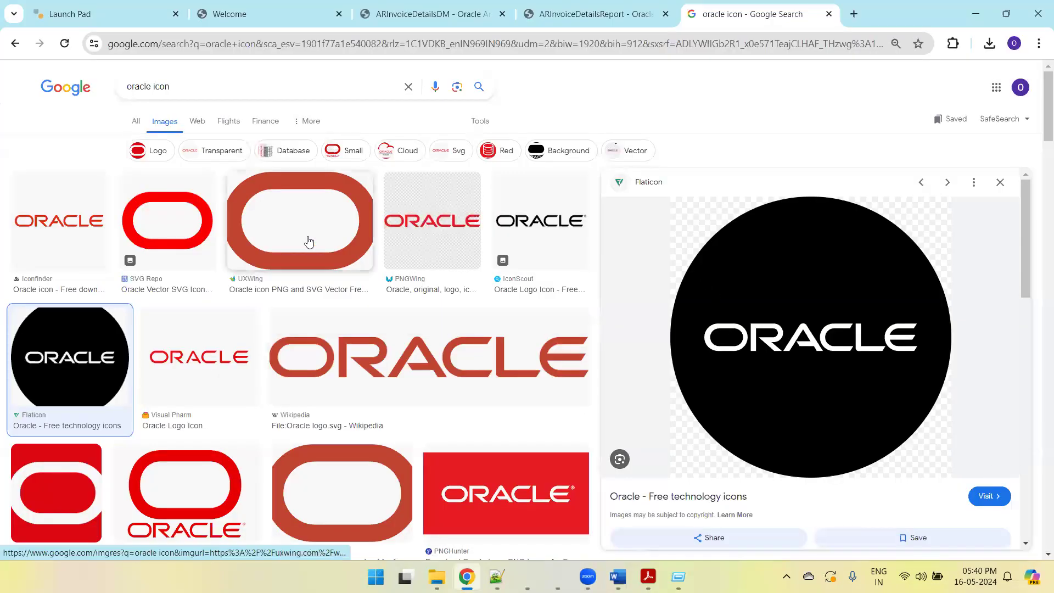
left_click(176, 214)
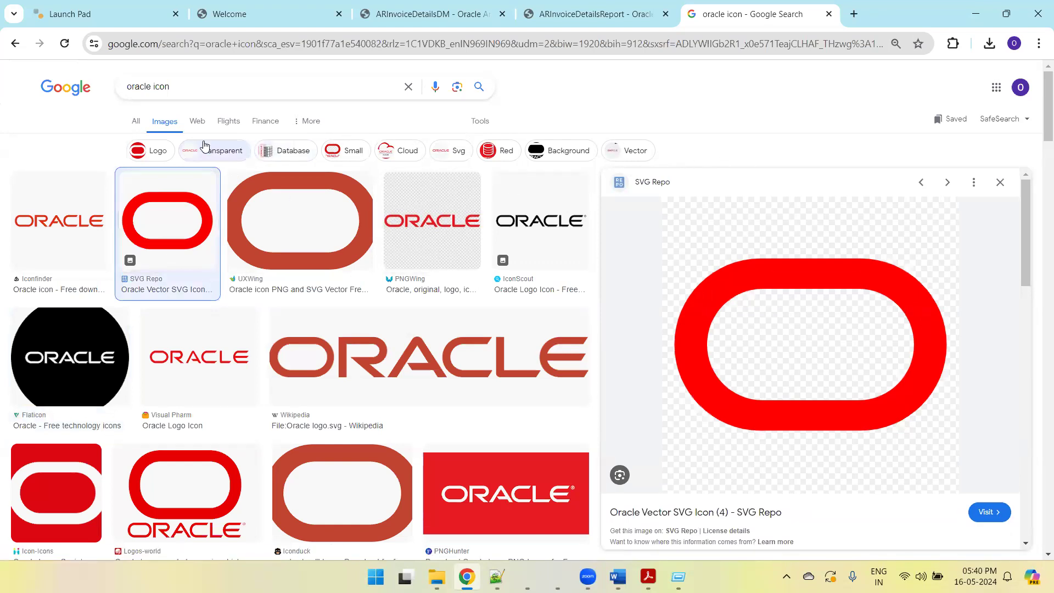
left_click(306, 122)
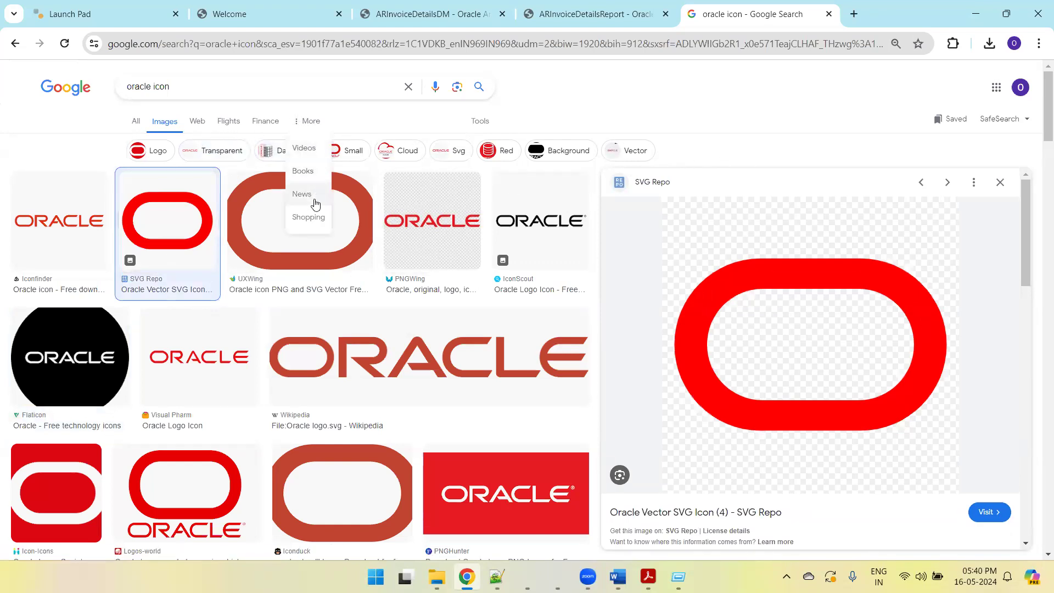
left_click(245, 87)
type("small")
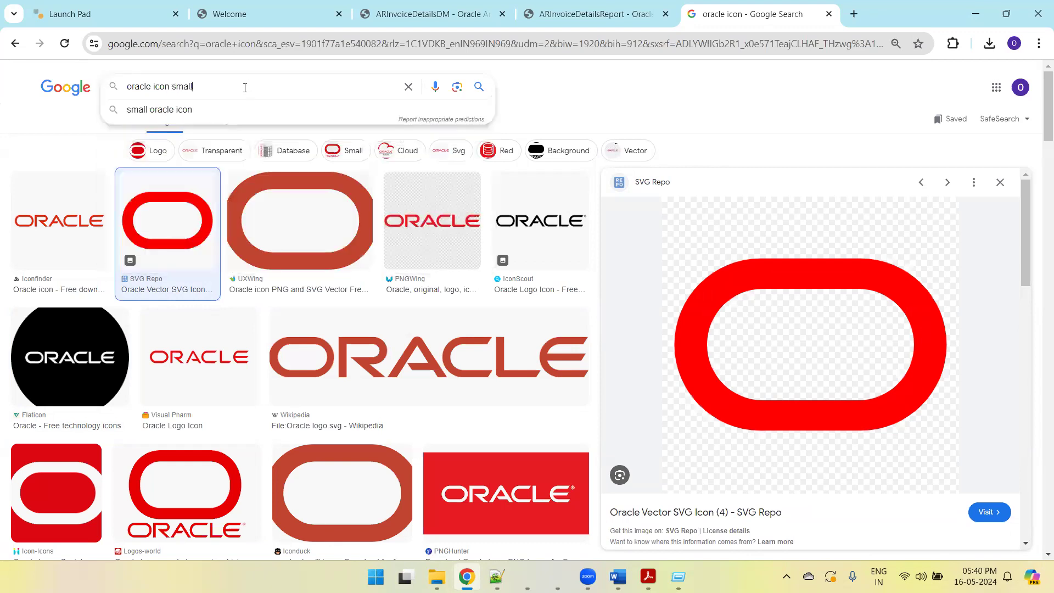
key("Return")
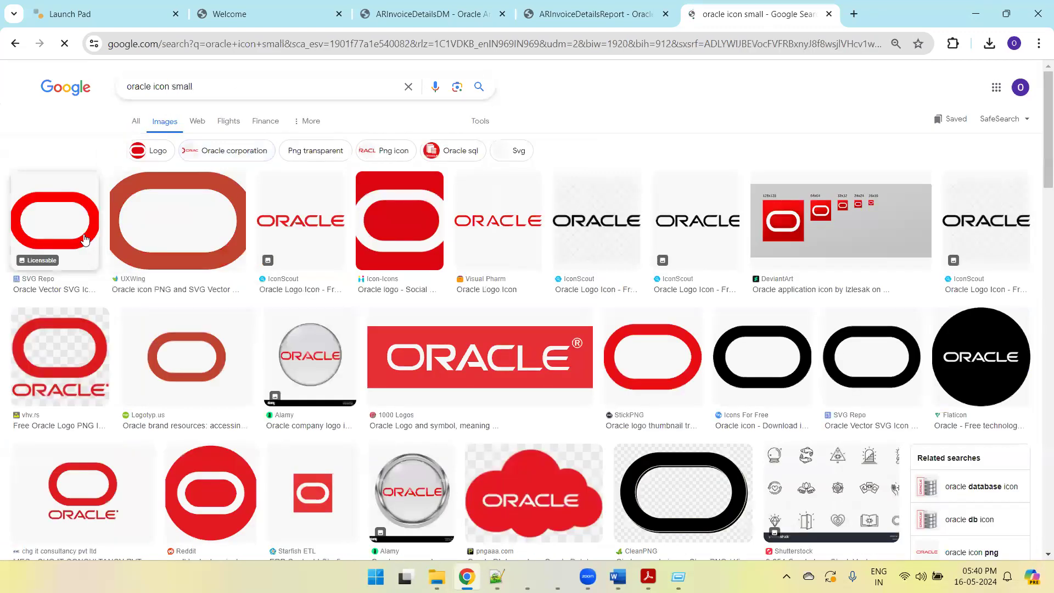
- Copy the red SVG Repo Oracle icon and try to paste and enlarge it below the header title in Word
left_click(80, 236)
right_click(730, 306)
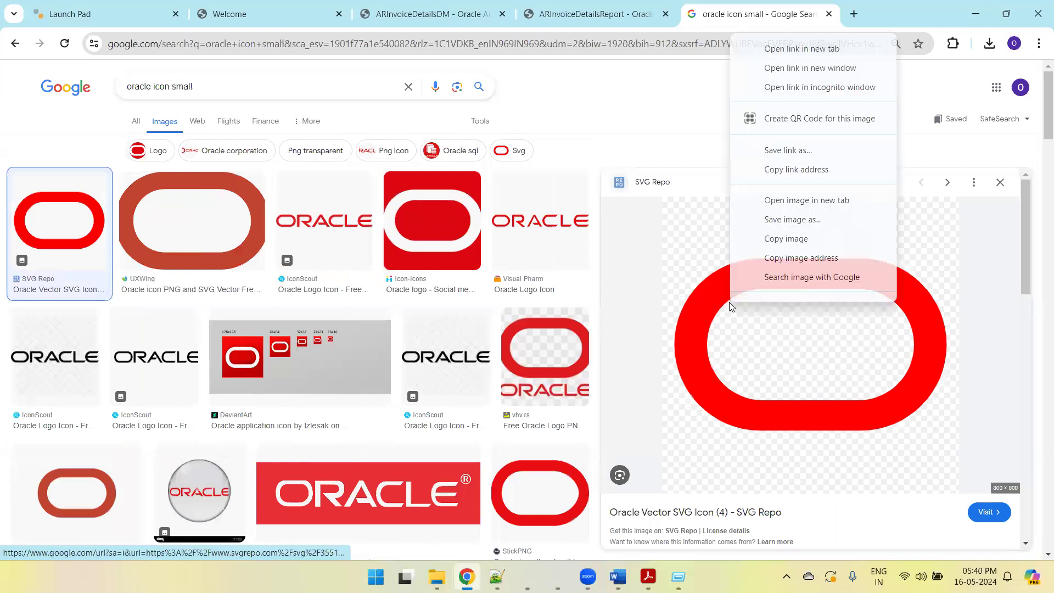
left_click(793, 240)
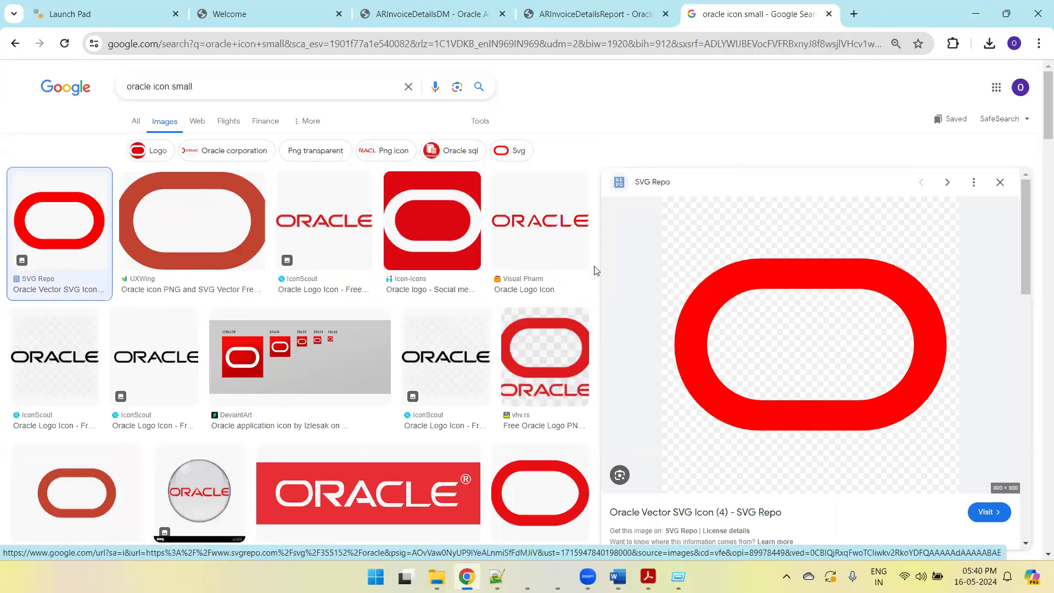
key("alt+Tab")
key("ctrl+v")
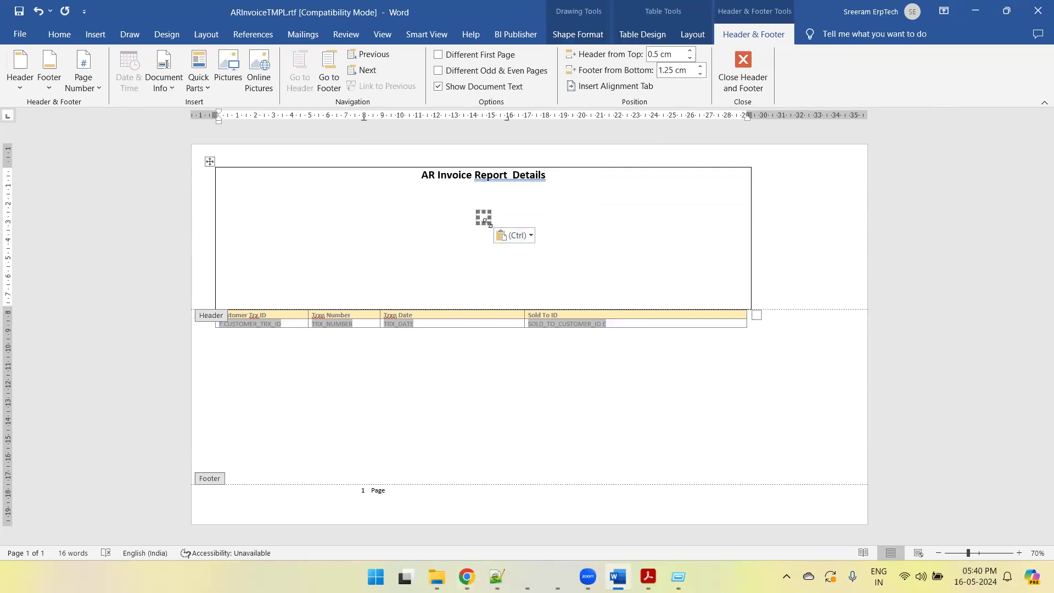
left_click_drag(488, 223, 577, 265)
key("ctrl+z")
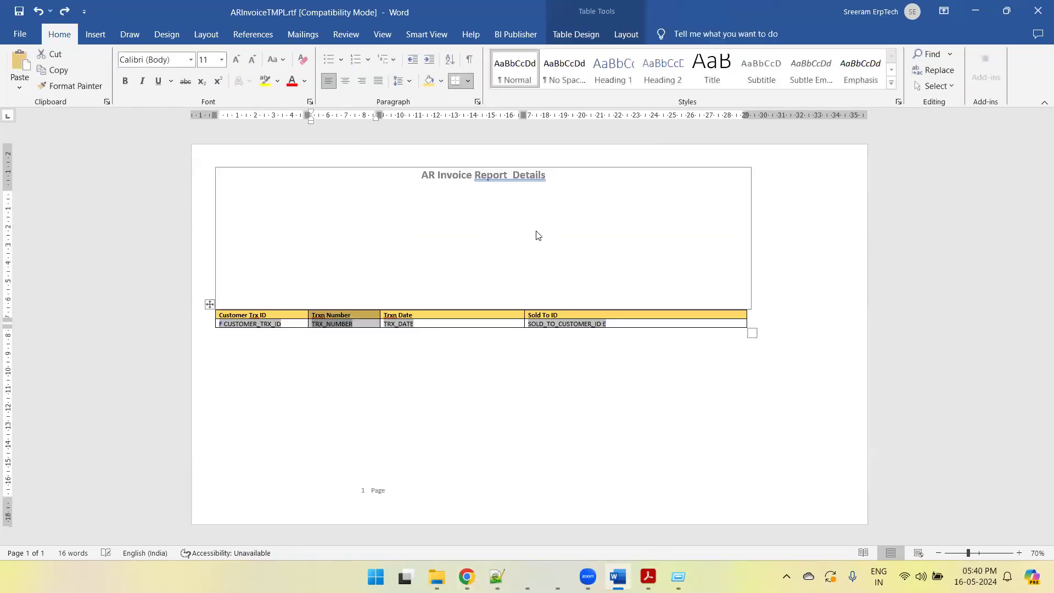
- Reopen the page header and try to insert OracleLogo.png from this device below the title
double_click(452, 219)
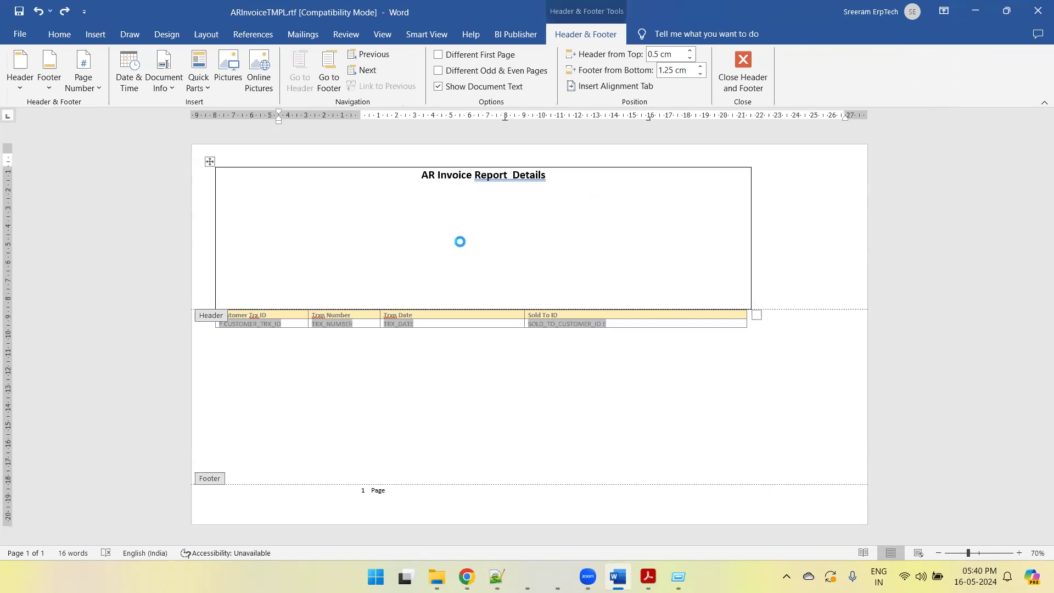
left_click(461, 242)
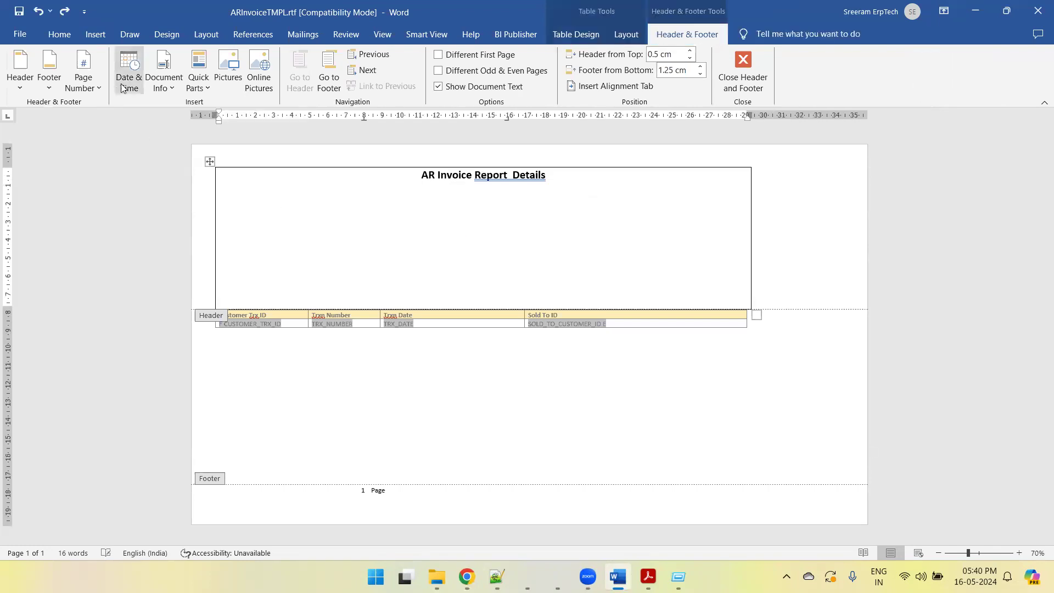
left_click(95, 35)
left_click(157, 88)
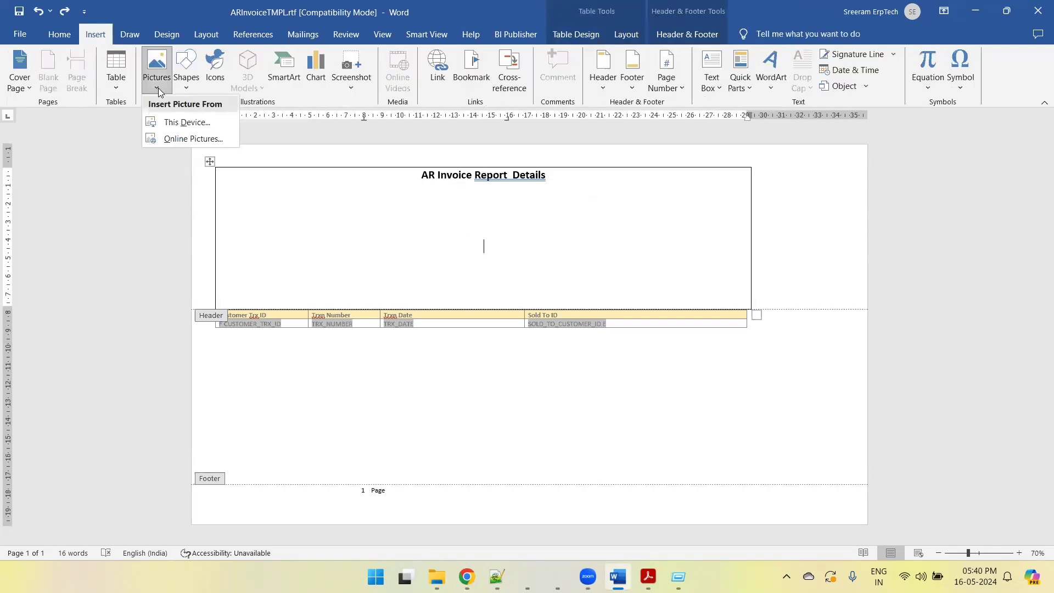
left_click(184, 122)
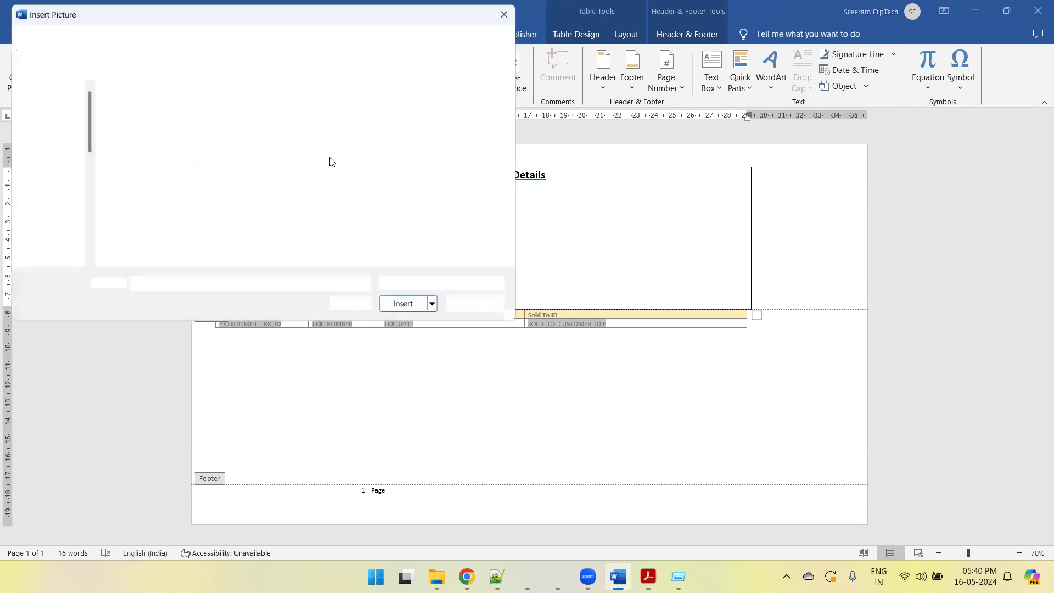
left_click(165, 130)
double_click(164, 130)
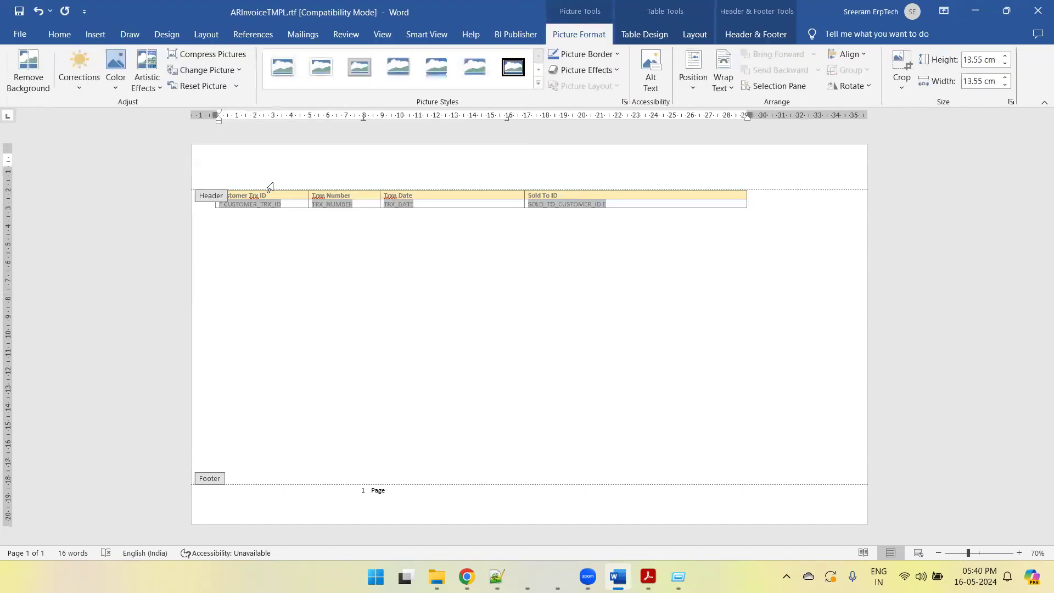
double_click(763, 345)
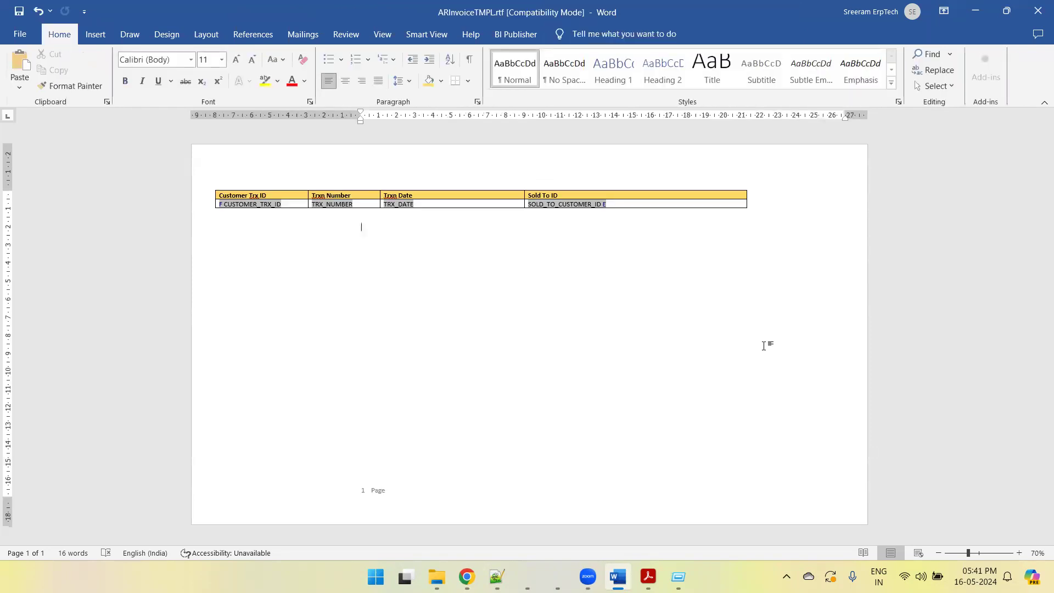
- Switch to Chrome and copy the black IconScout Oracle logo image from the image results
double_click(505, 214)
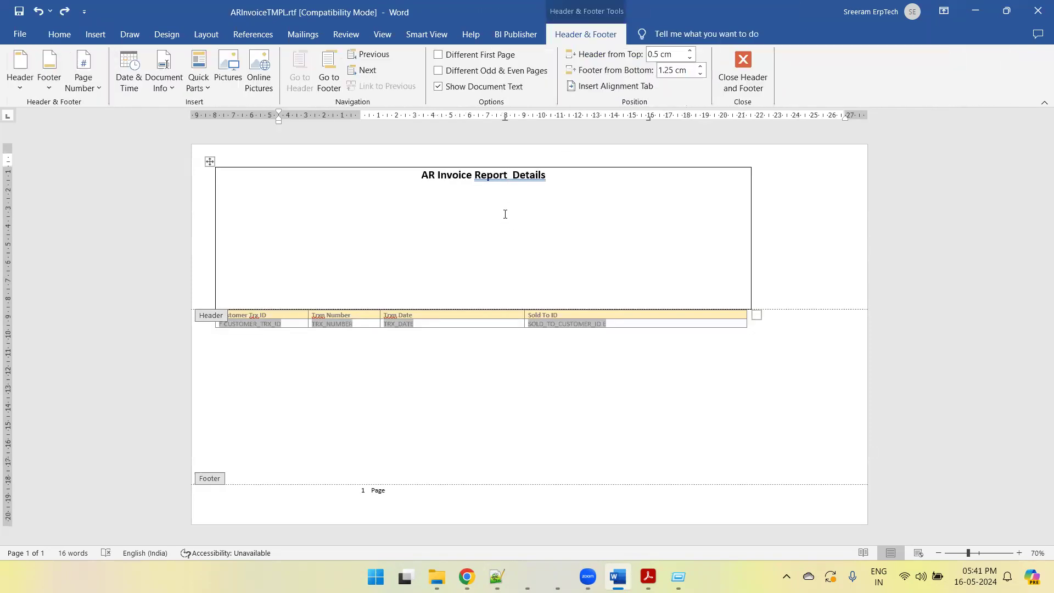
key("alt+Tab")
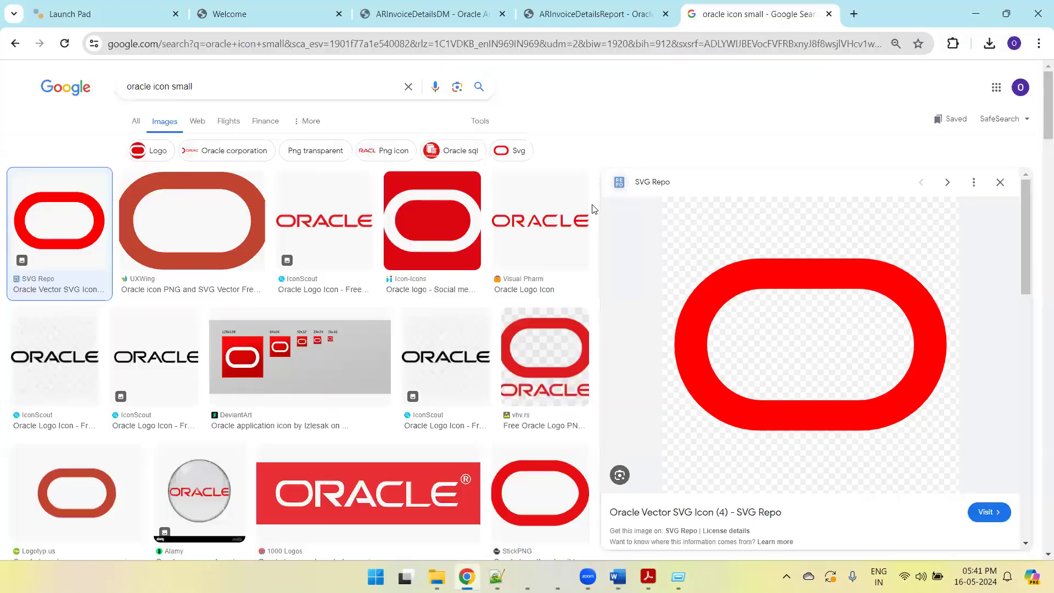
left_click(46, 362)
right_click(787, 284)
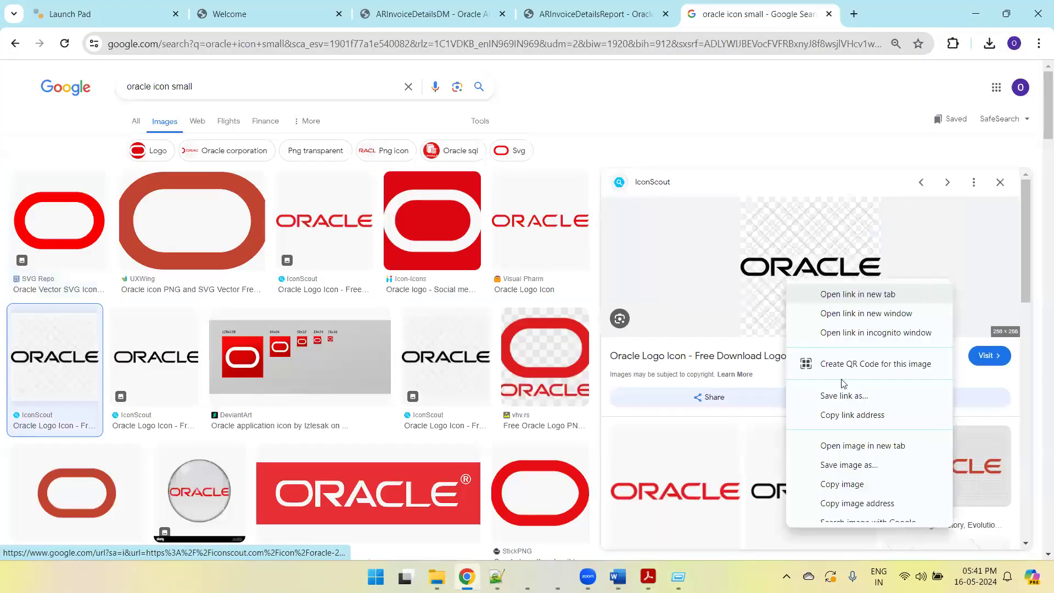
left_click(843, 485)
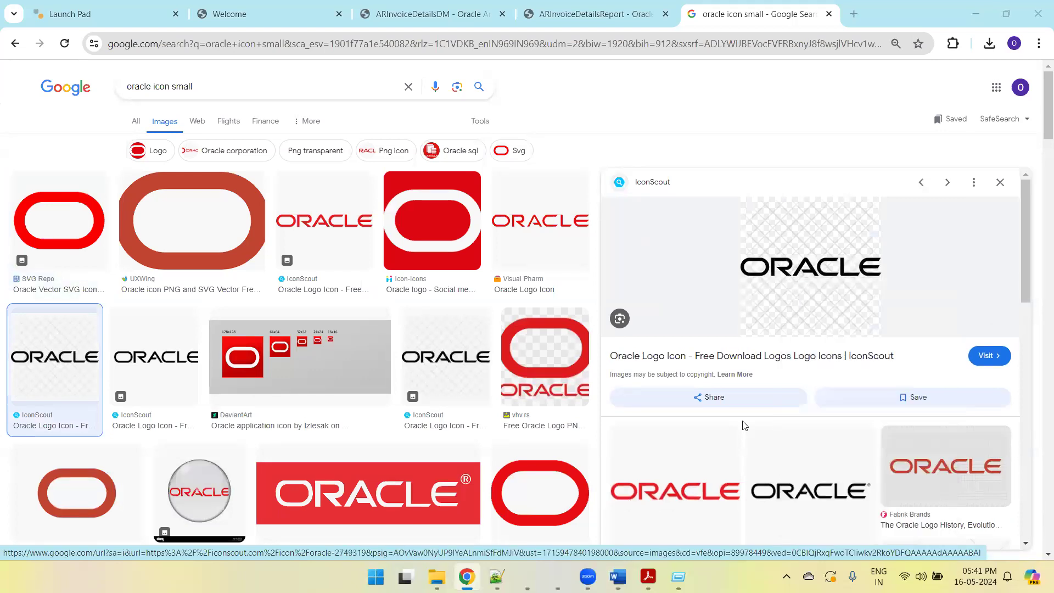
- Try pasting the copied logo into the body of the Word template, and undo the paste
key("alt+Tab")
double_click(568, 357)
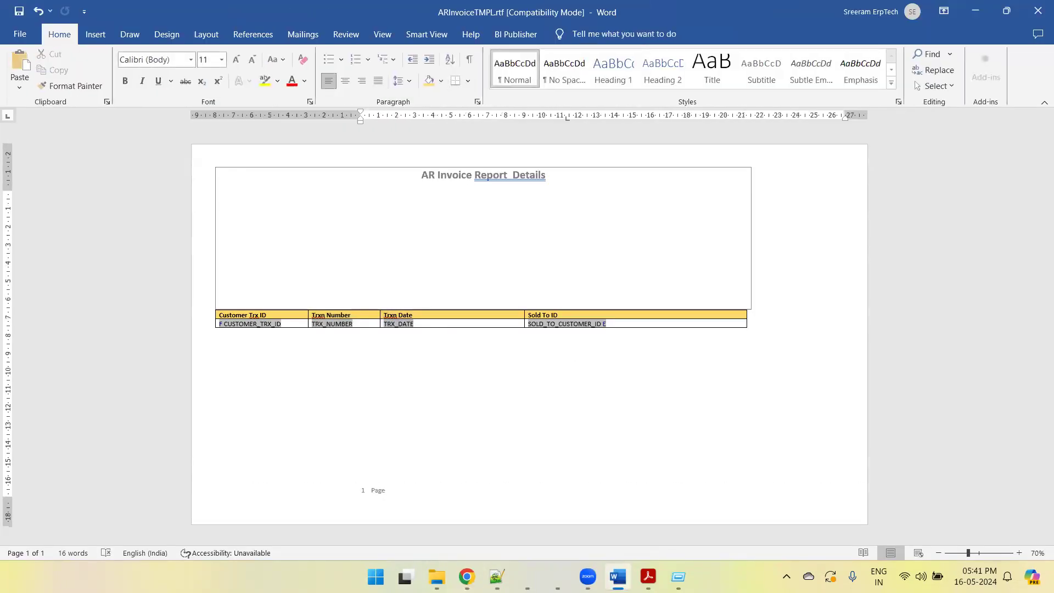
key("ctrl+v")
key("ctrl+z")
- Launch Paint with pbrush, paste the copied logo, and shrink the canvas to about 275 × 170 px around it
key("super+r")
type("pbrush")
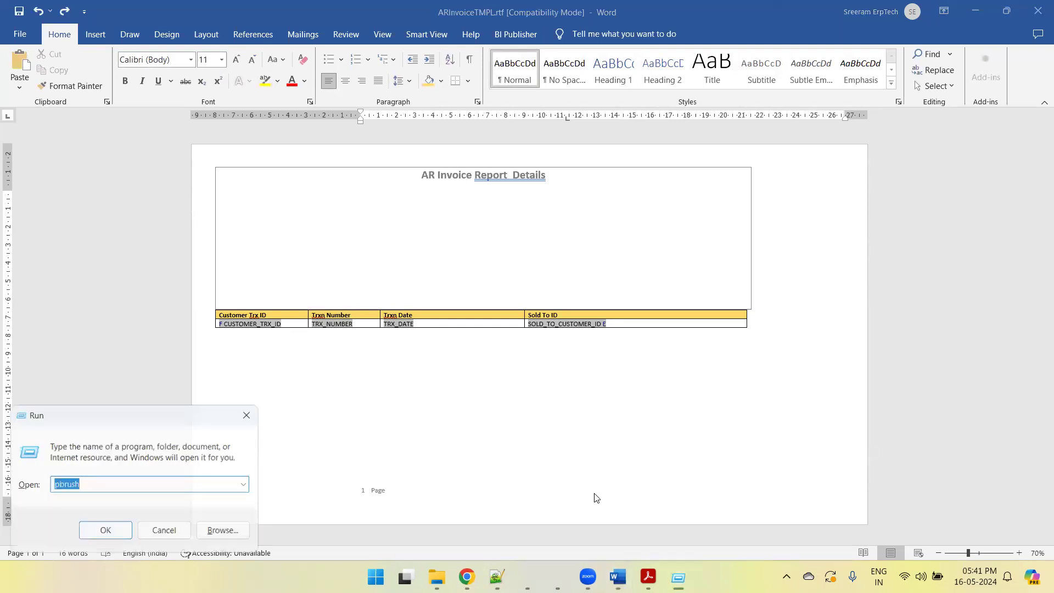
key("Return")
key("ctrl+v")
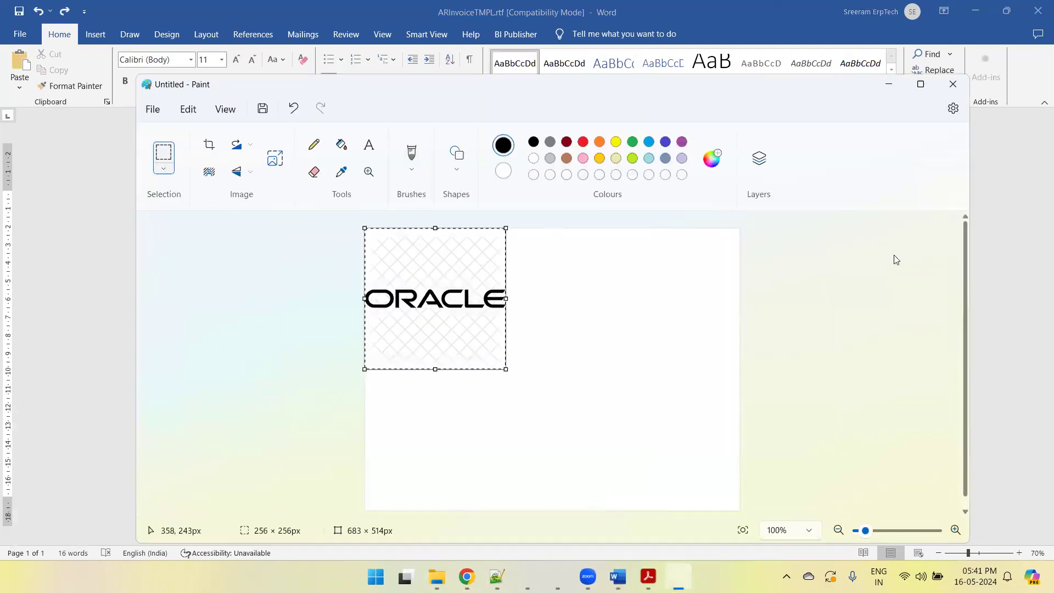
left_click(921, 84)
left_click(624, 454)
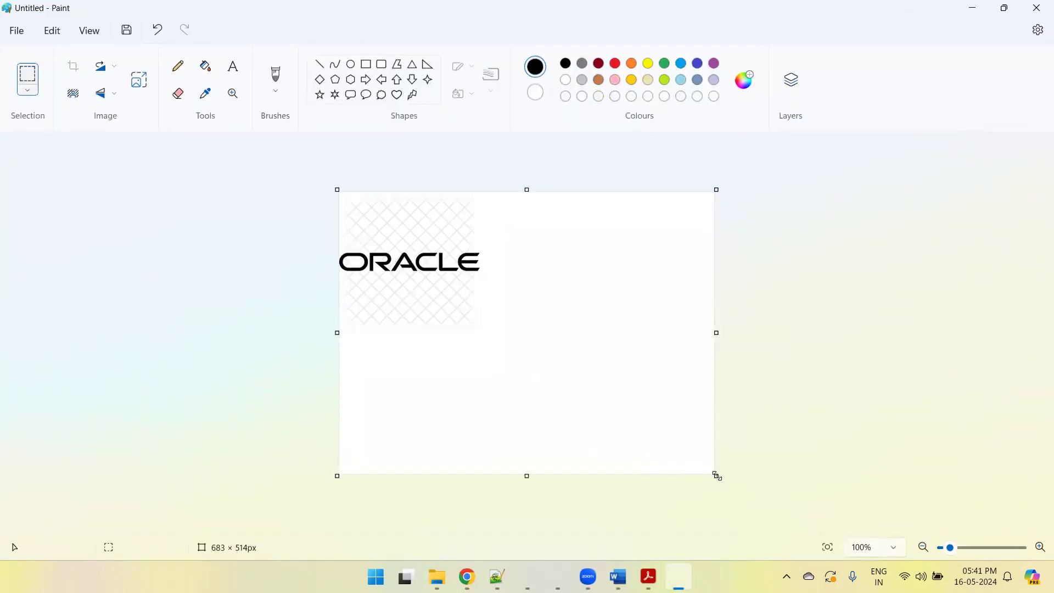
mouse_move(714, 476)
left_mouse_down()
mouse_move(517, 353)
mouse_move(490, 285)
left_mouse_up()
- Save the cropped logo as OracleLogo2.png in the 16-May-2024_BIReport folder, using the folder path copied from File Explorer
key("ctrl+s")
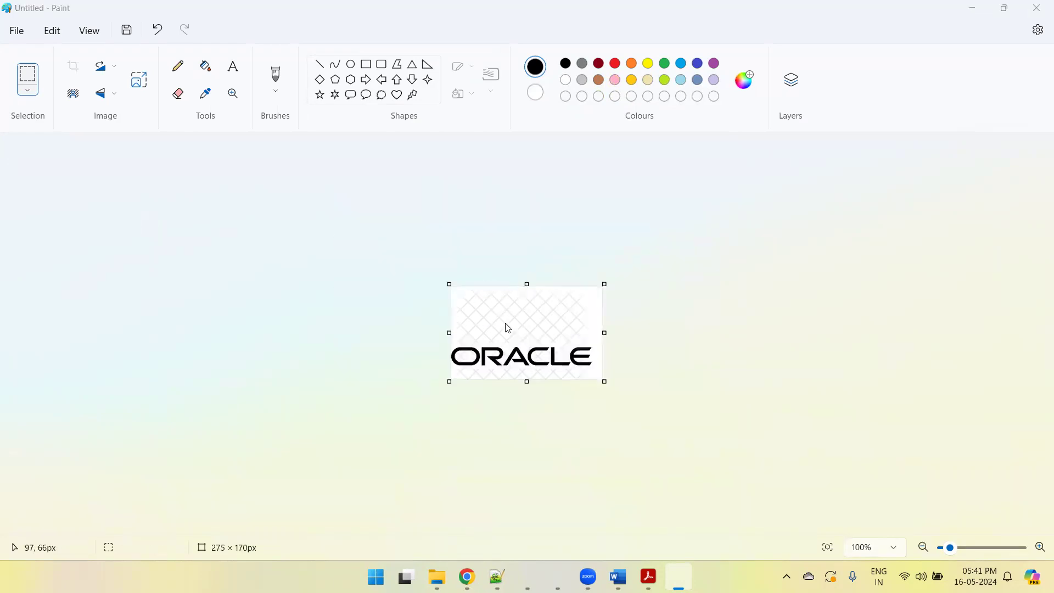
key("alt+Tab")
key("alt+Tab")
key("alt+Tab")
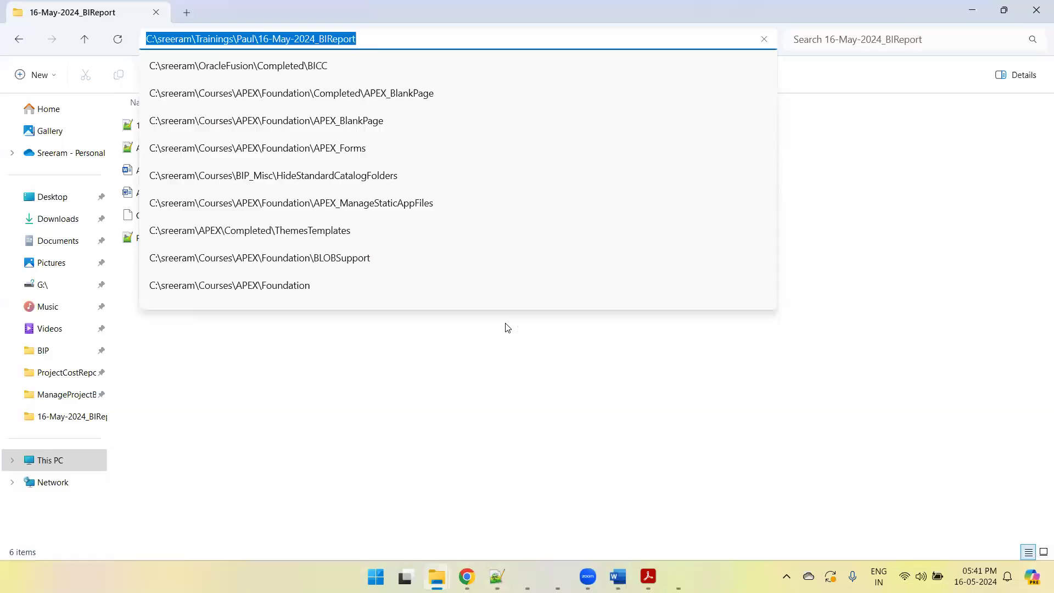
left_click(506, 323)
key("alt+Tab")
type("C:\\sreeram\\Trainings\\Paul\\16-May-2024_BIReport")
key("Return")
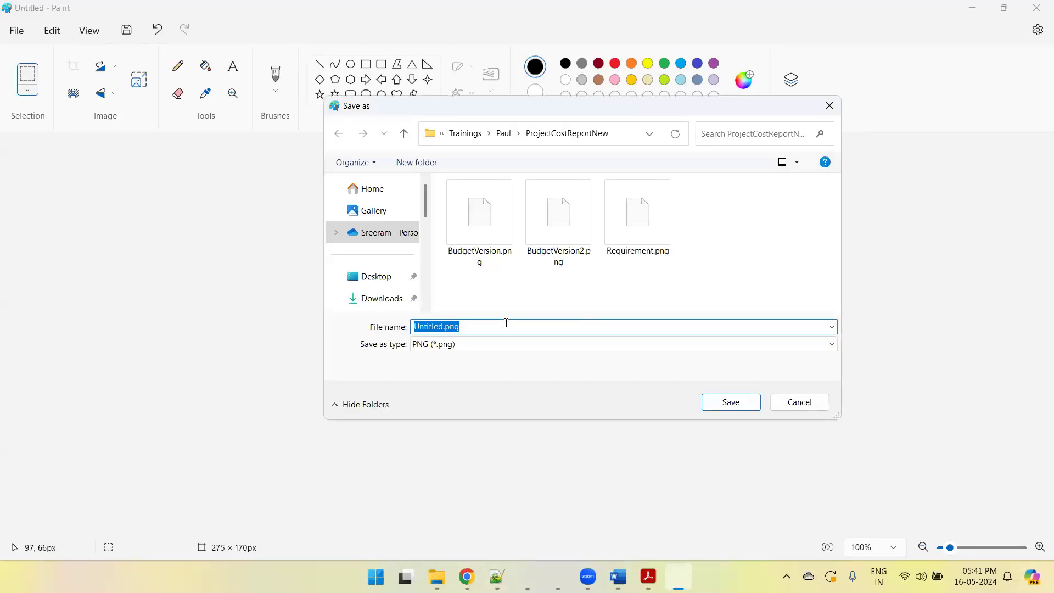
type("Orcle")
key("BackSpace")
key("BackSpace")
type("a")
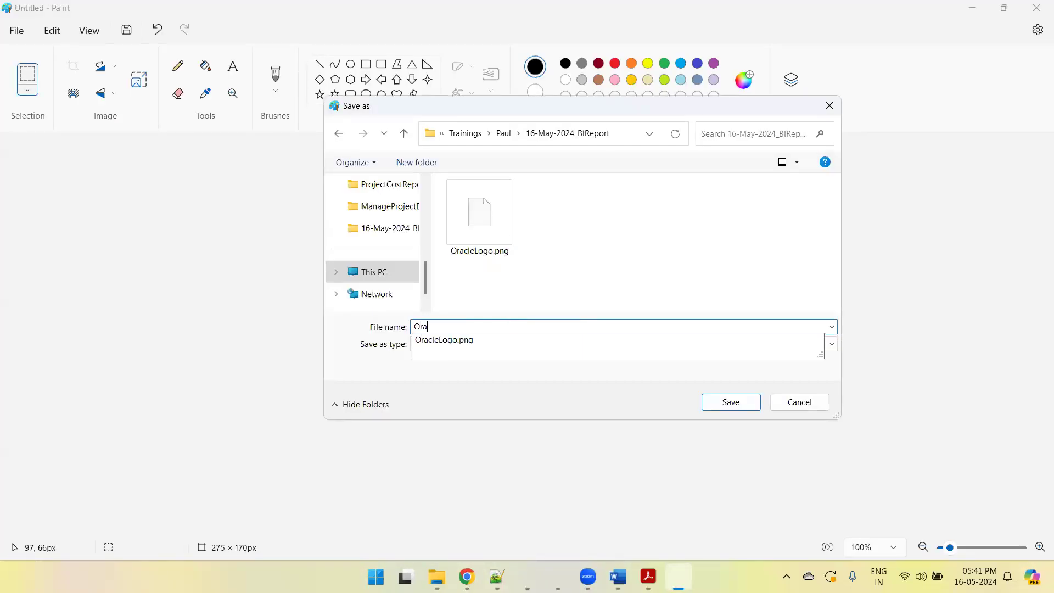
type("cleLogo2")
key("Return")
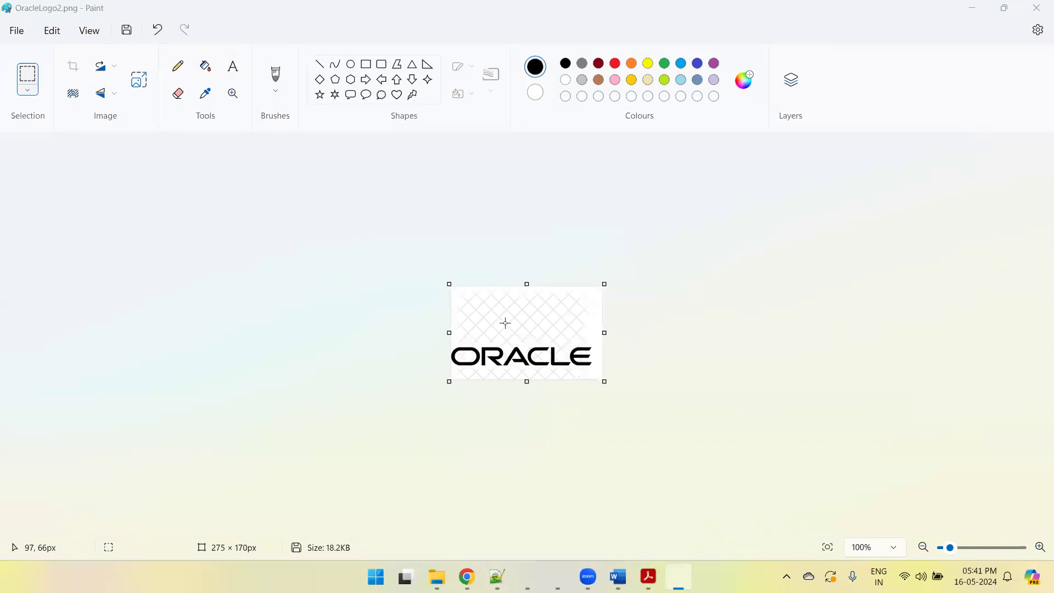
- Switch to the Word template and try to insert OracleLogo2.png from this device below the header title
key("alt+Tab")
key("alt+Tab")
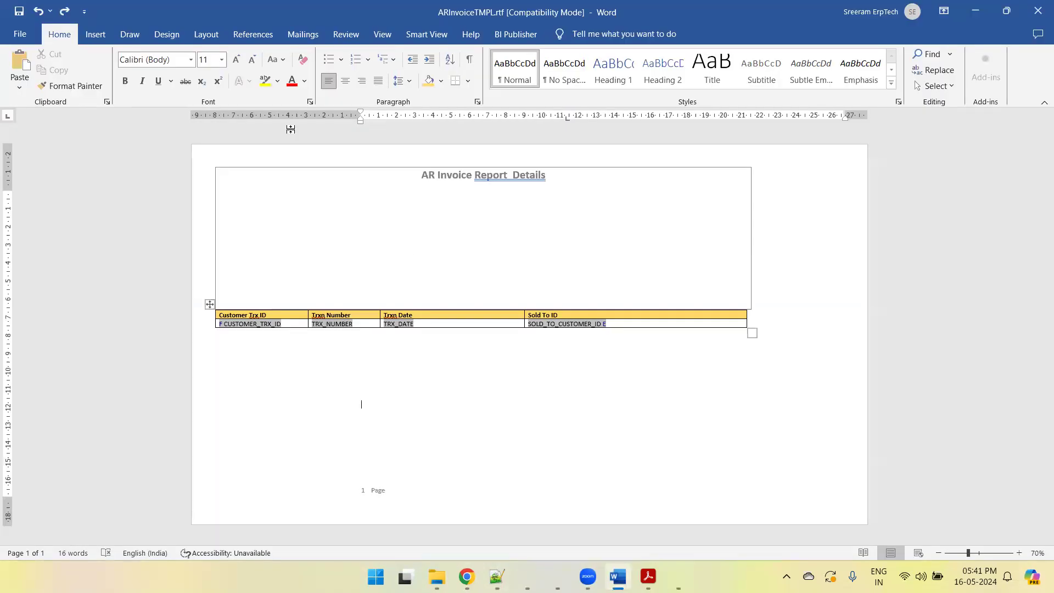
left_click(401, 189)
double_click(405, 212)
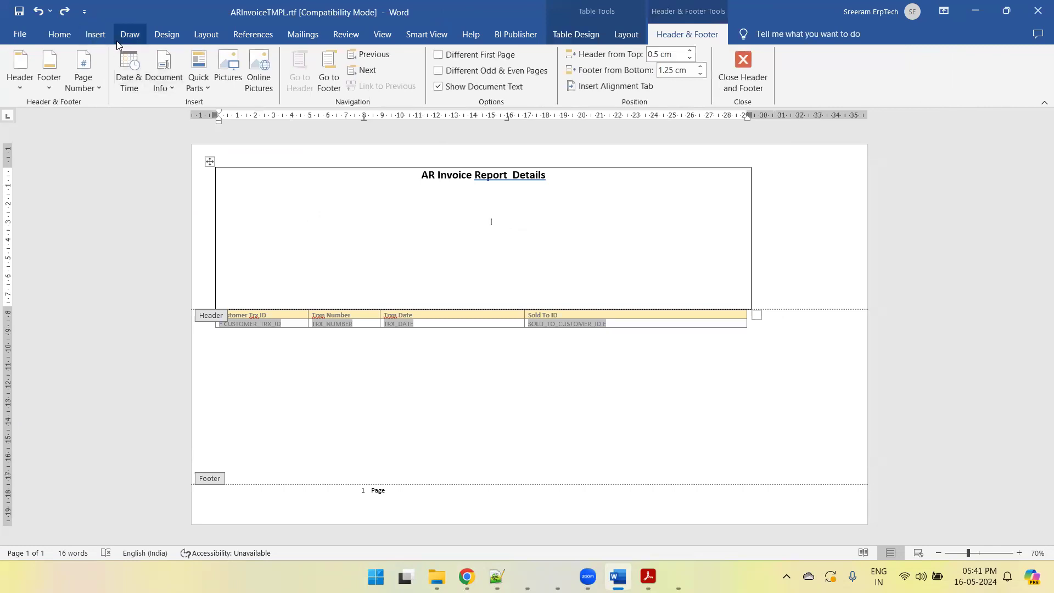
left_click(91, 37)
left_click(163, 93)
left_click(170, 118)
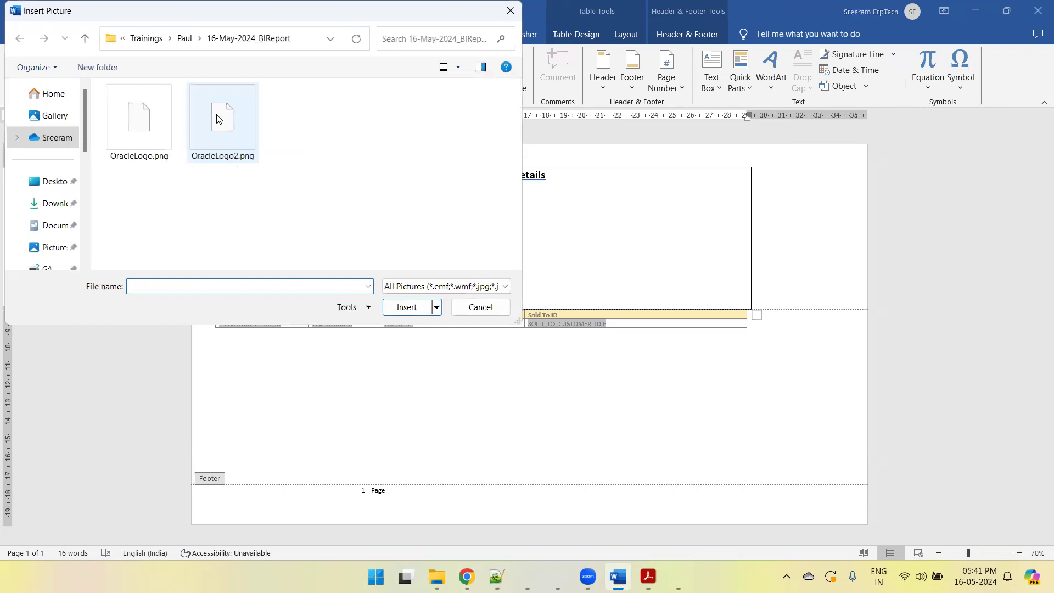
double_click(219, 119)
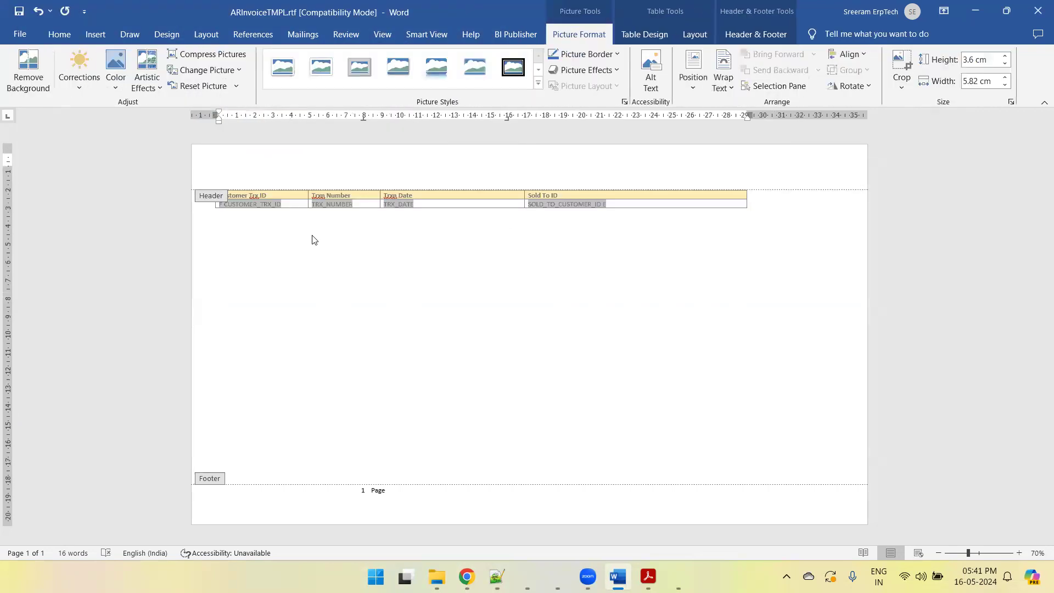
- Leave the header, insert OracleLogo2.png in the document body below the invoice table, and reopen the page header
double_click(314, 240)
right_click(336, 244)
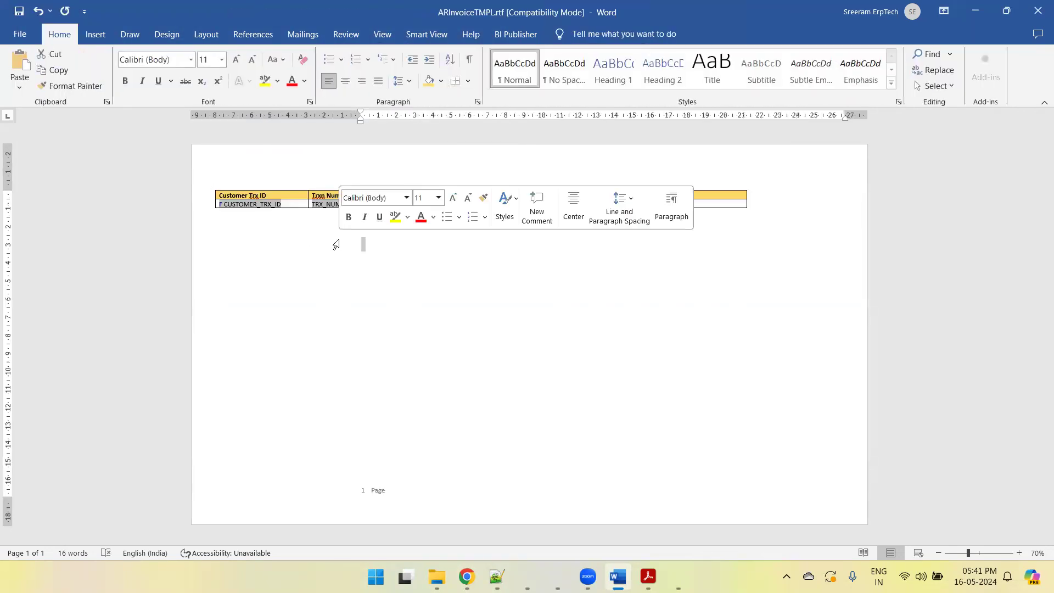
left_click(456, 268)
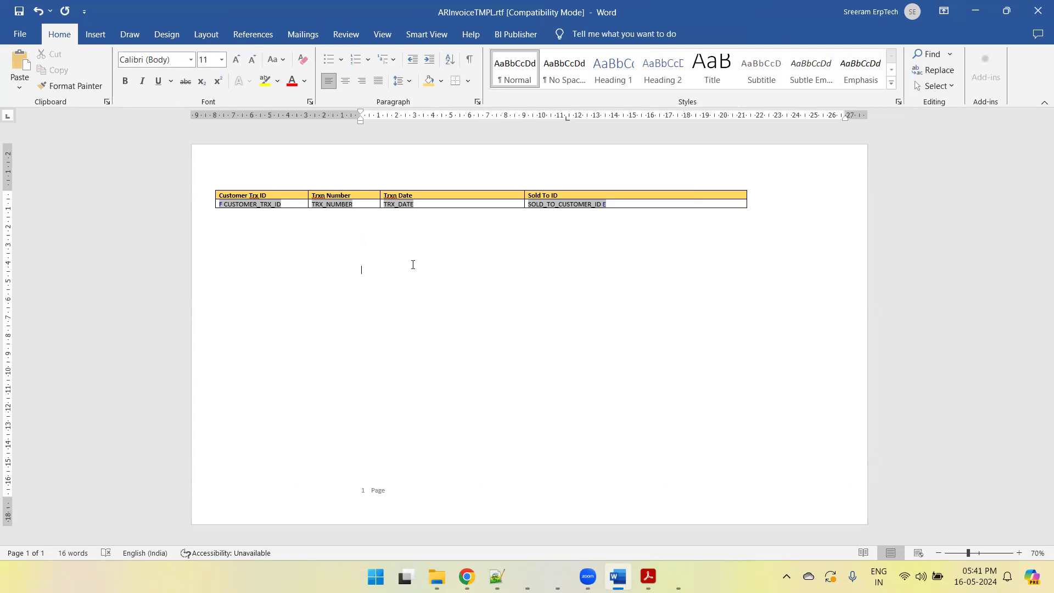
left_click(96, 34)
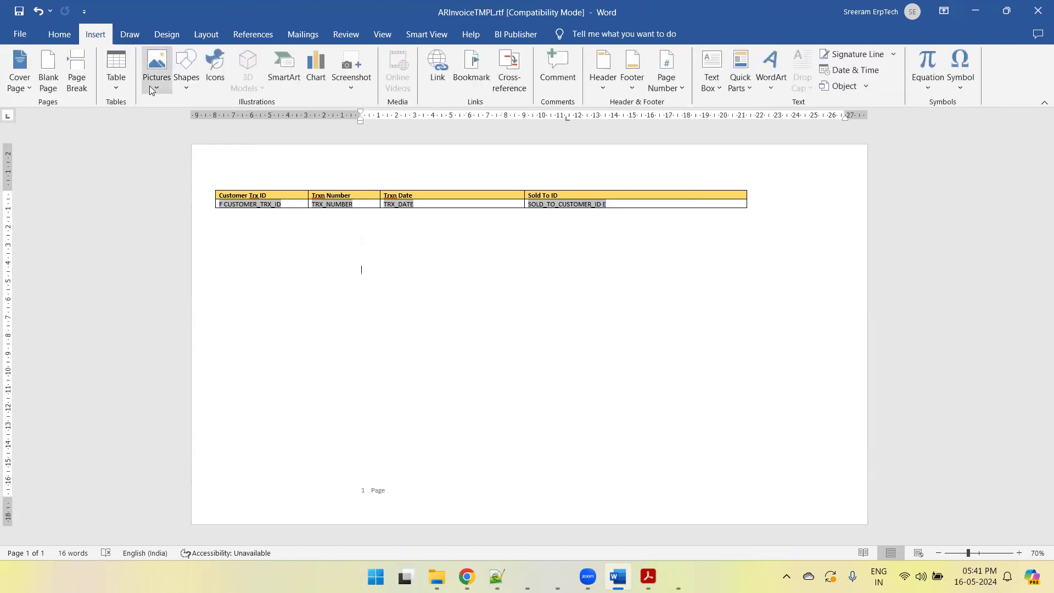
left_click(152, 88)
left_click(177, 187)
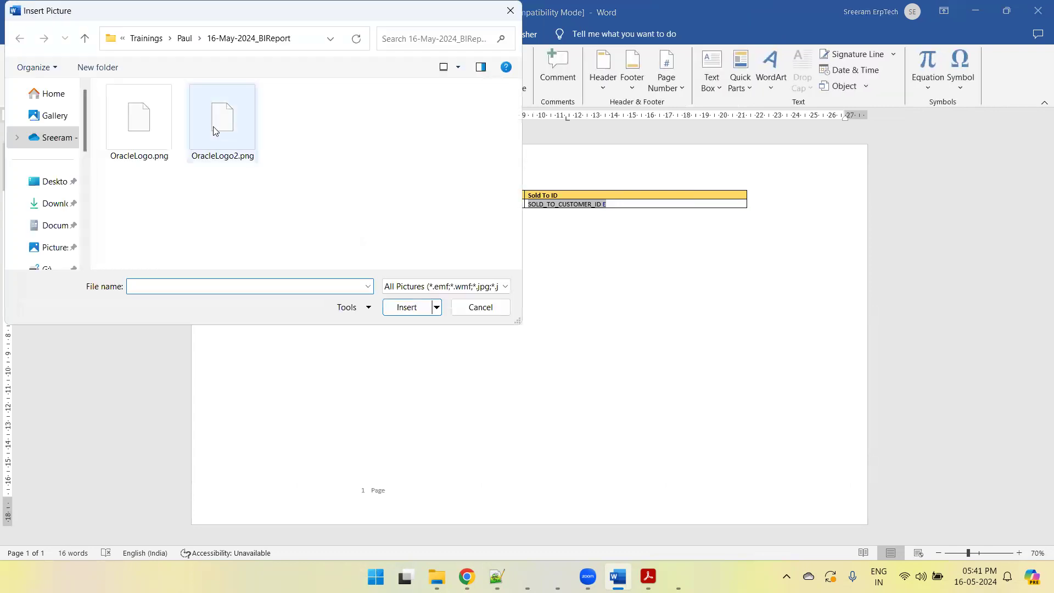
double_click(214, 130)
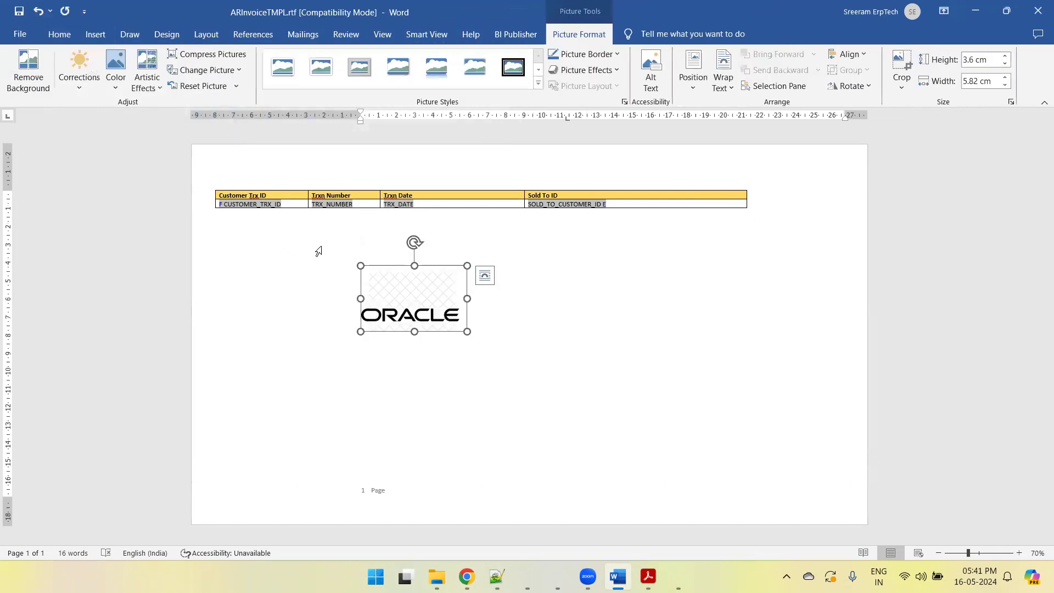
double_click(242, 176)
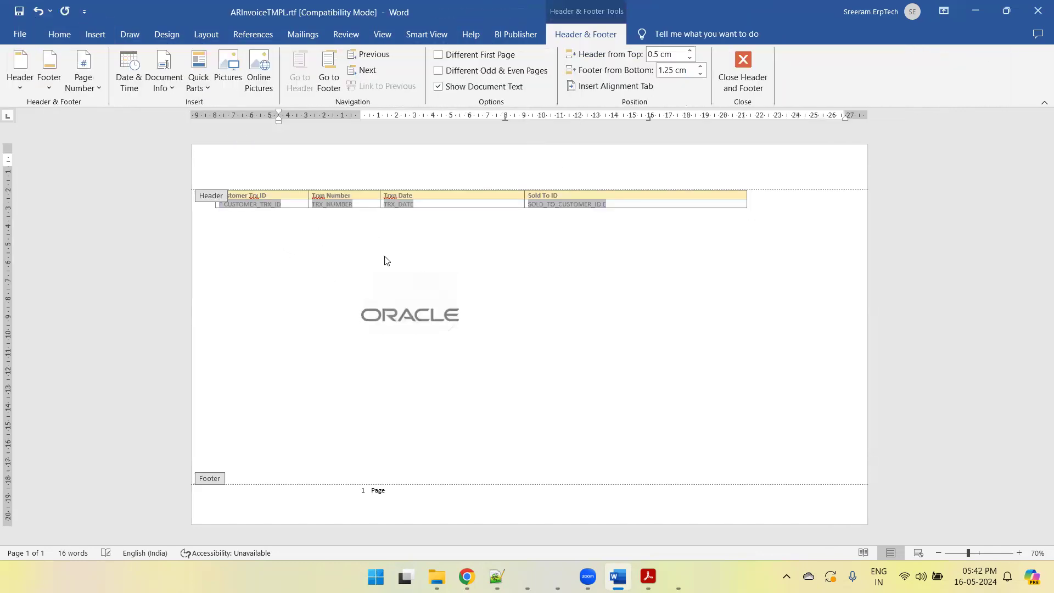
left_click(348, 147)
- Switch to ARInvoiceDetailsReport in Chrome, edit the report, and download and open its Output layout template, Output.rtf
key("alt+Tab")
key("ctrl+Tab")
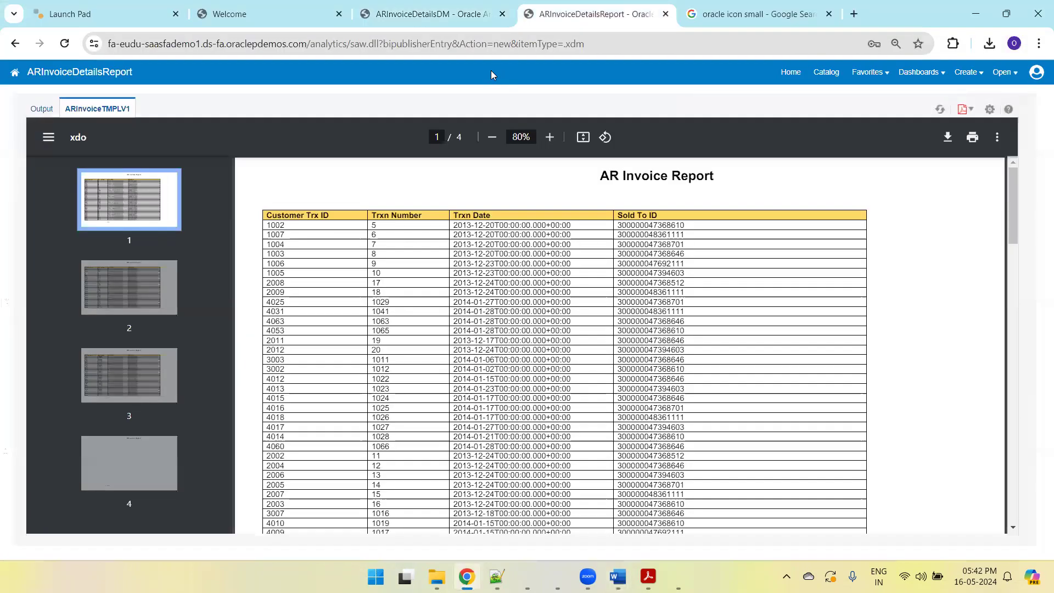
left_click(989, 111)
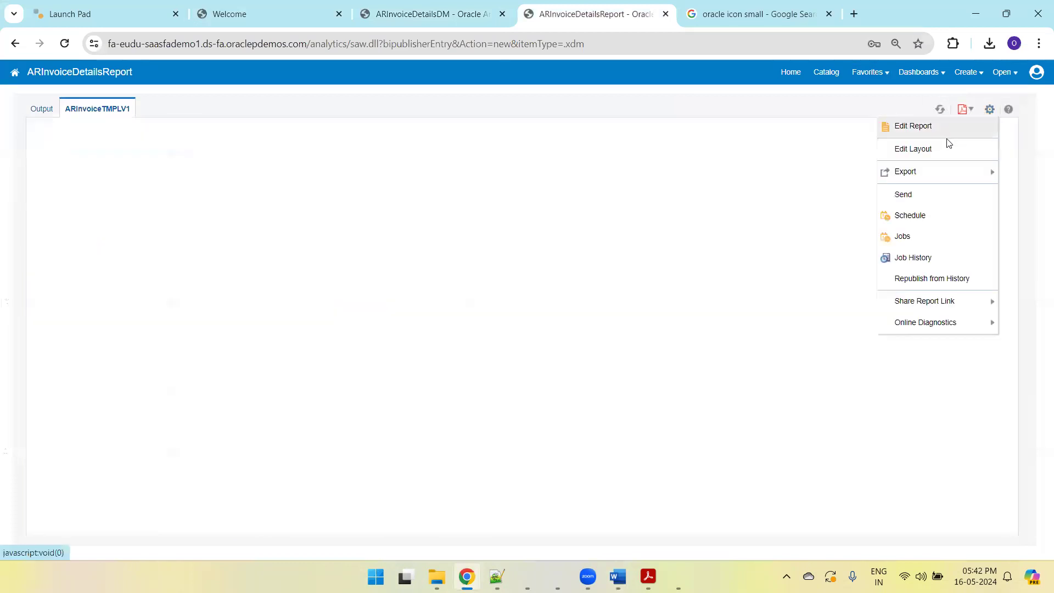
left_click(934, 130)
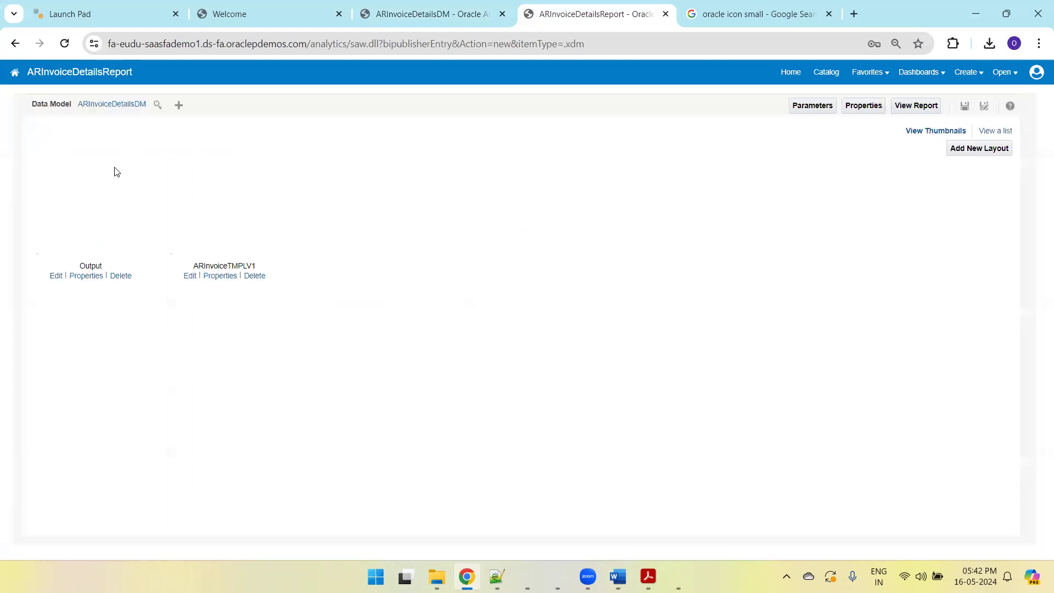
left_click(57, 277)
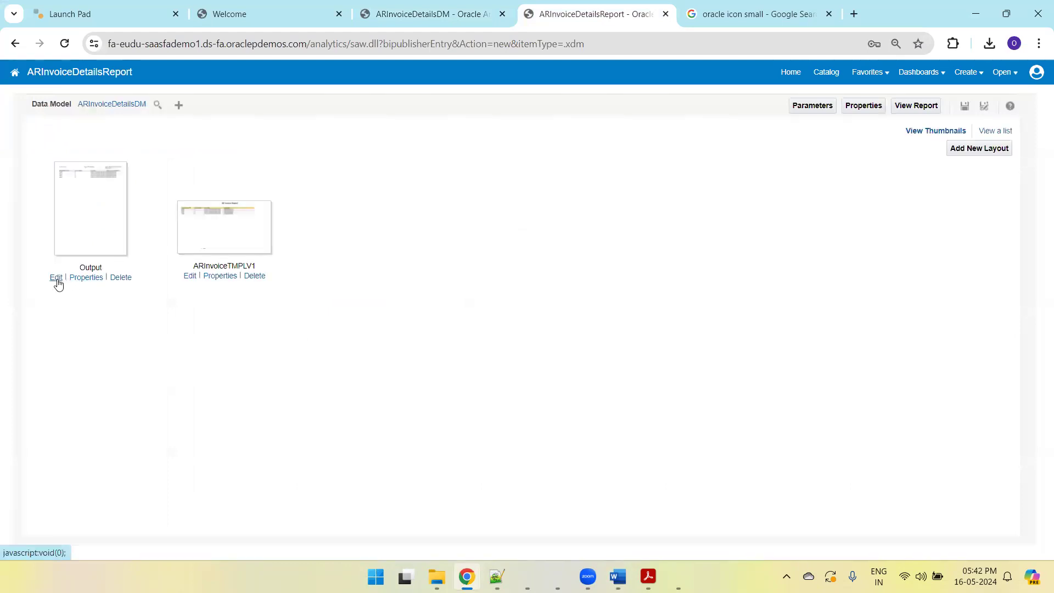
left_click(994, 51)
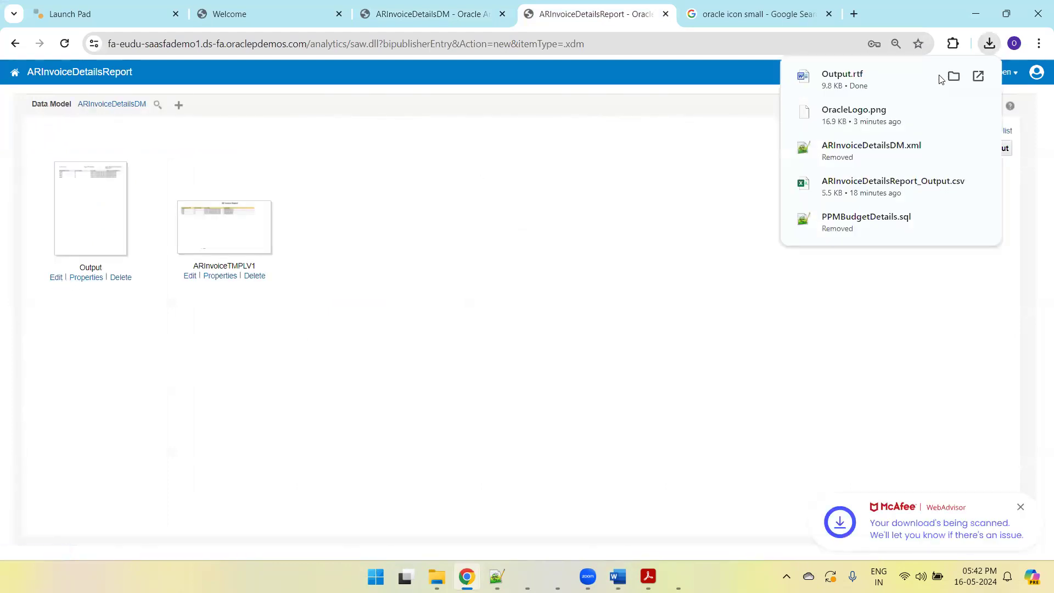
left_click(908, 76)
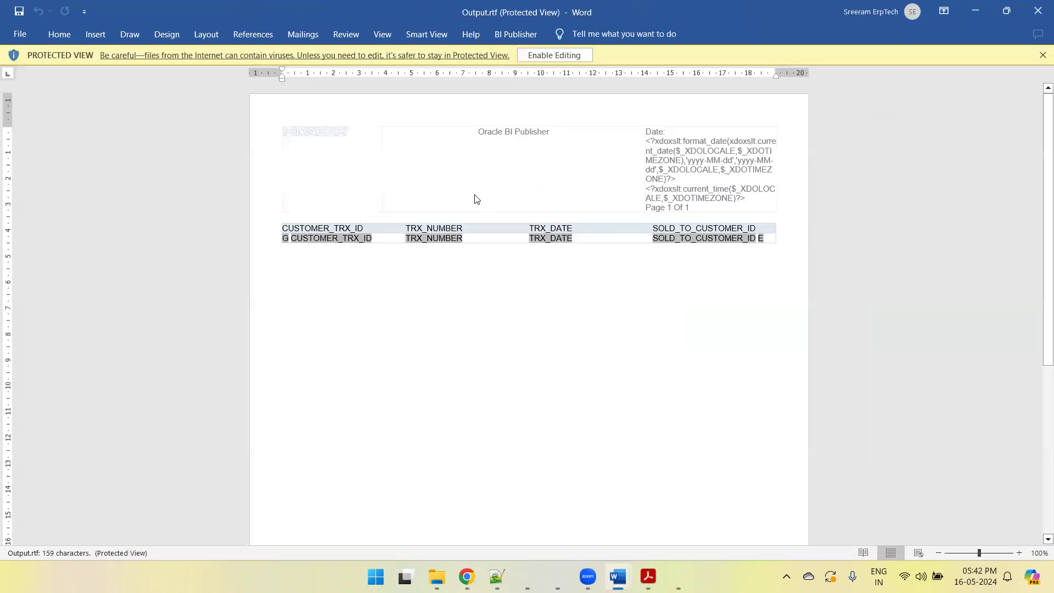
- Enable editing in Output.rtf and examine the logo and Oracle BI Publisher title in its page header
double_click(478, 155)
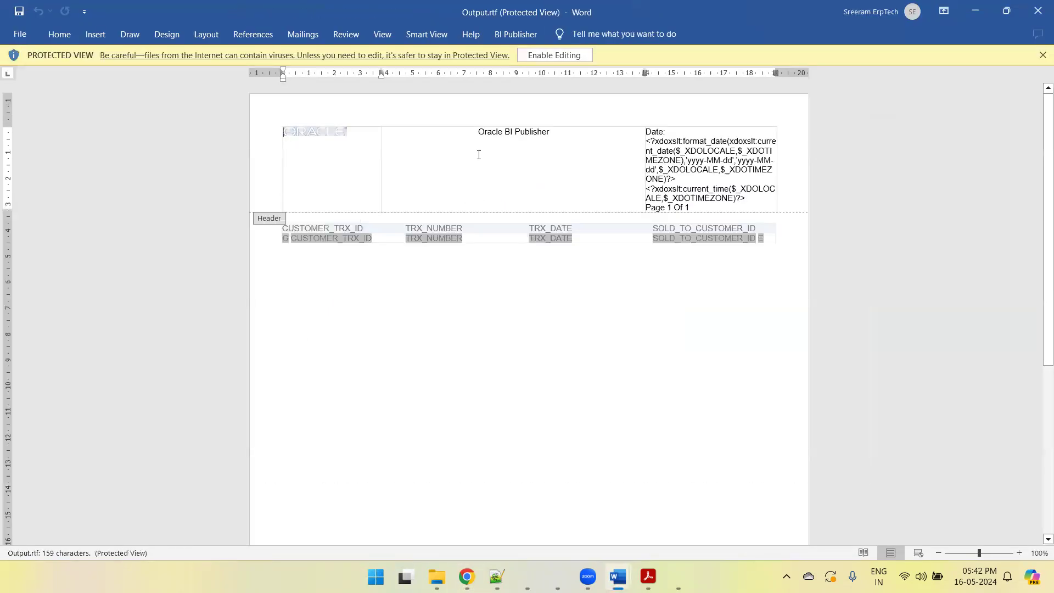
left_click(537, 59)
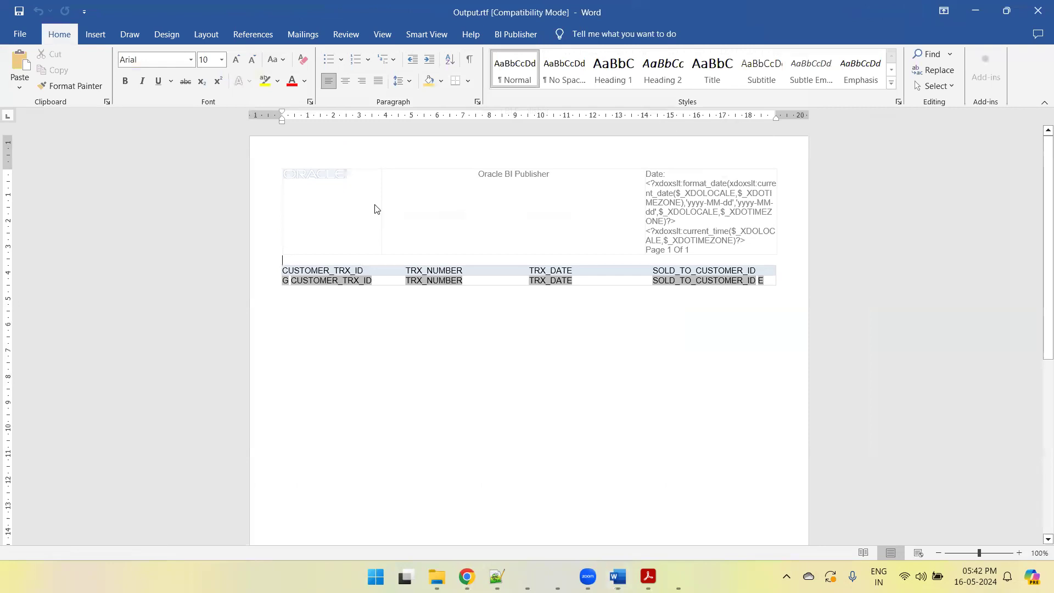
double_click(352, 212)
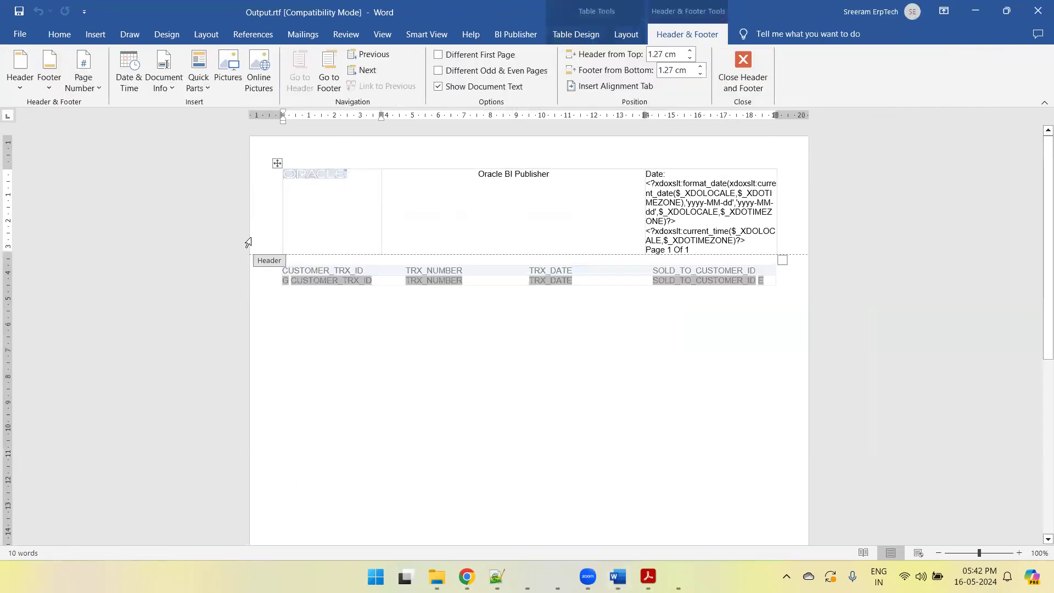
left_click(481, 186)
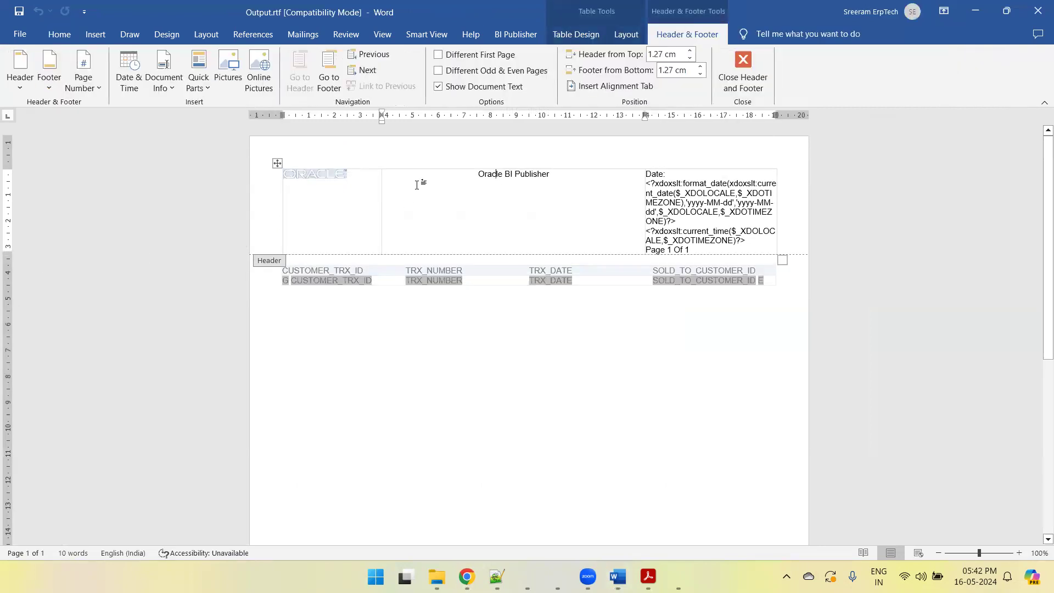
left_click(307, 178)
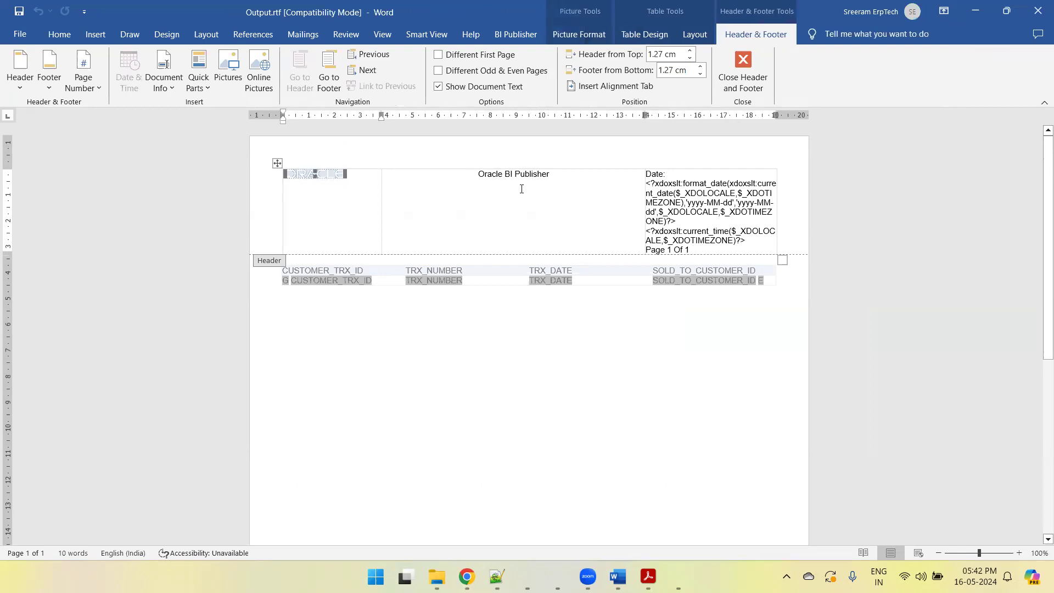
double_click(516, 314)
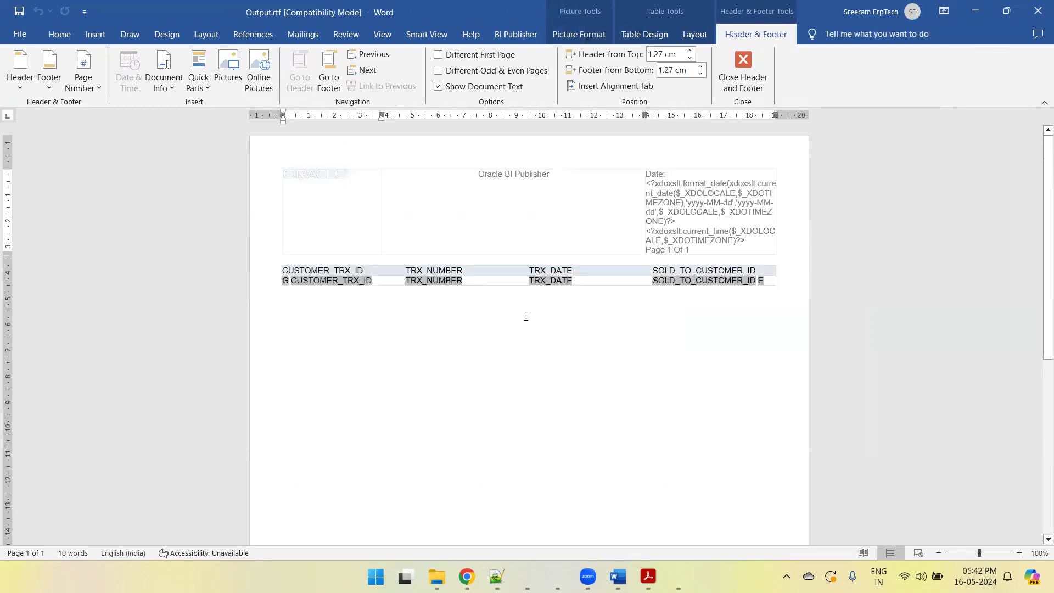
- Inspect the logo in the header table of Output.rtf and switch back to ARInvoiceTMPL.rtf
double_click(321, 176)
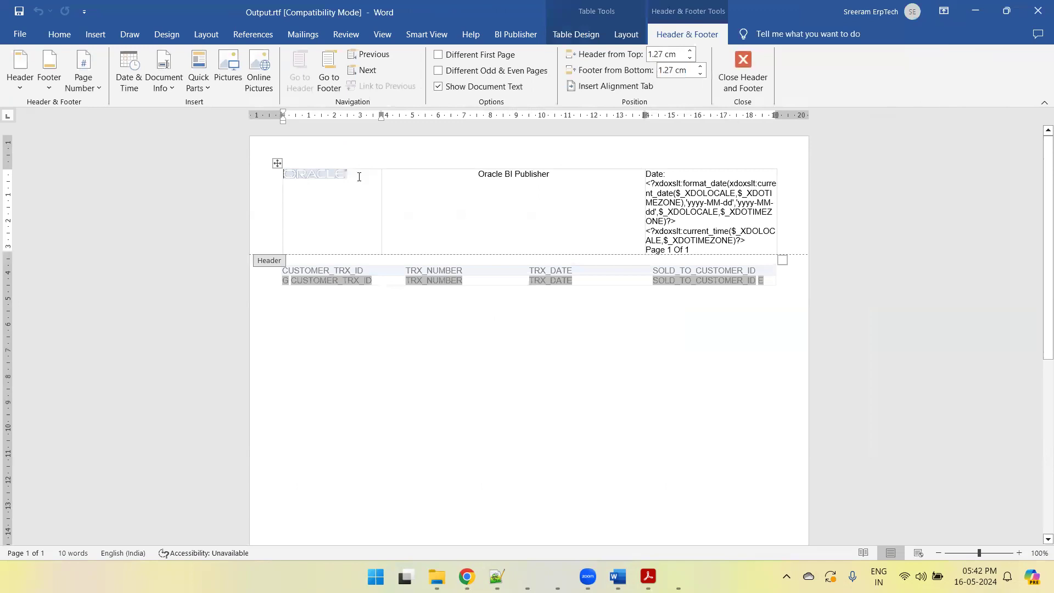
left_click(337, 173)
key("alt+Tab")
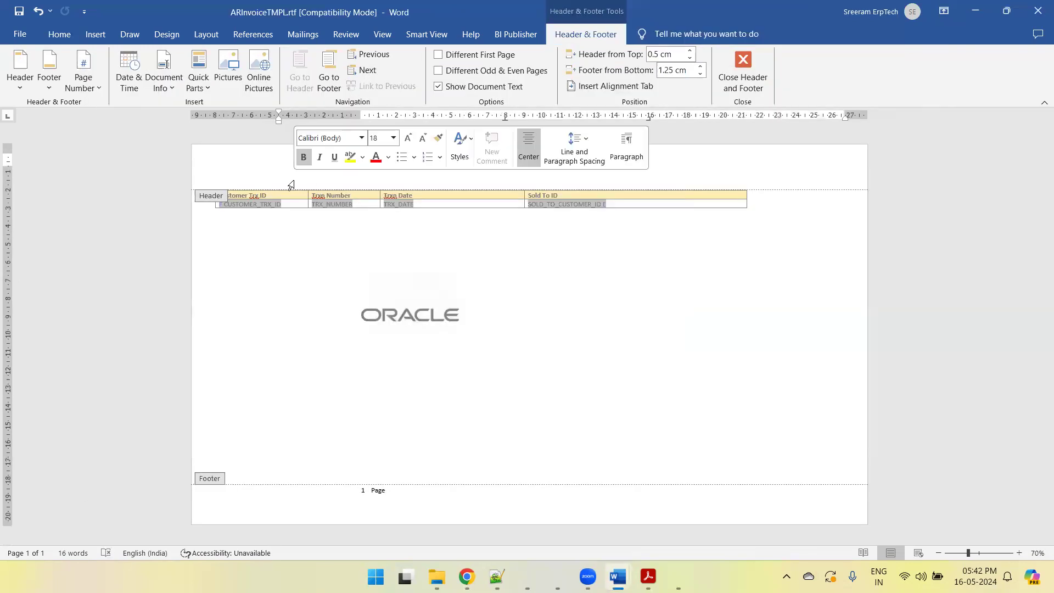
- Leave the header, insert the built-in Blank header, and save the template despite the compatibility check
double_click(464, 198)
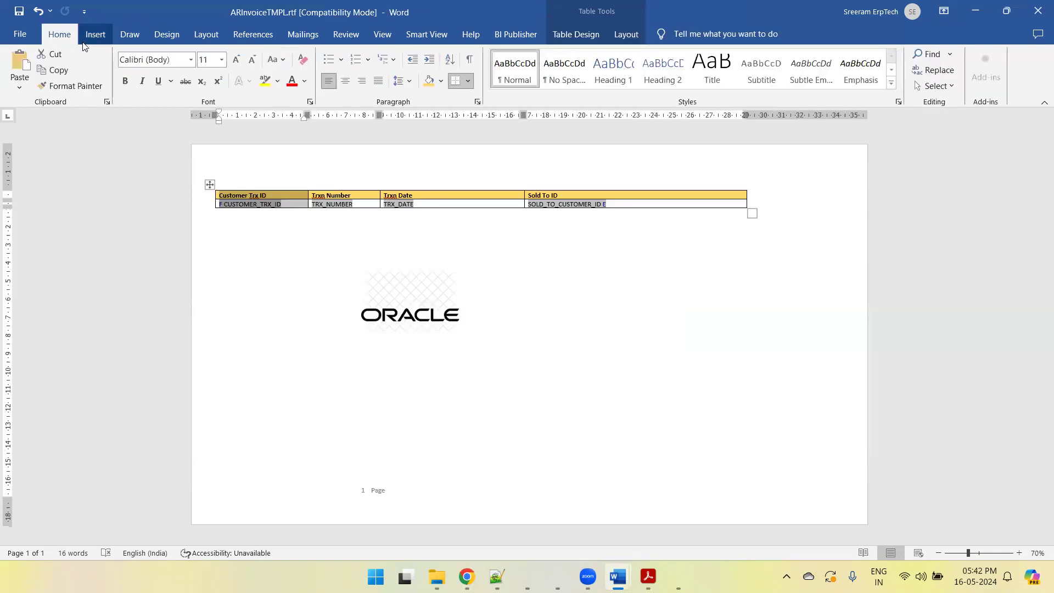
left_click(95, 34)
left_click(603, 72)
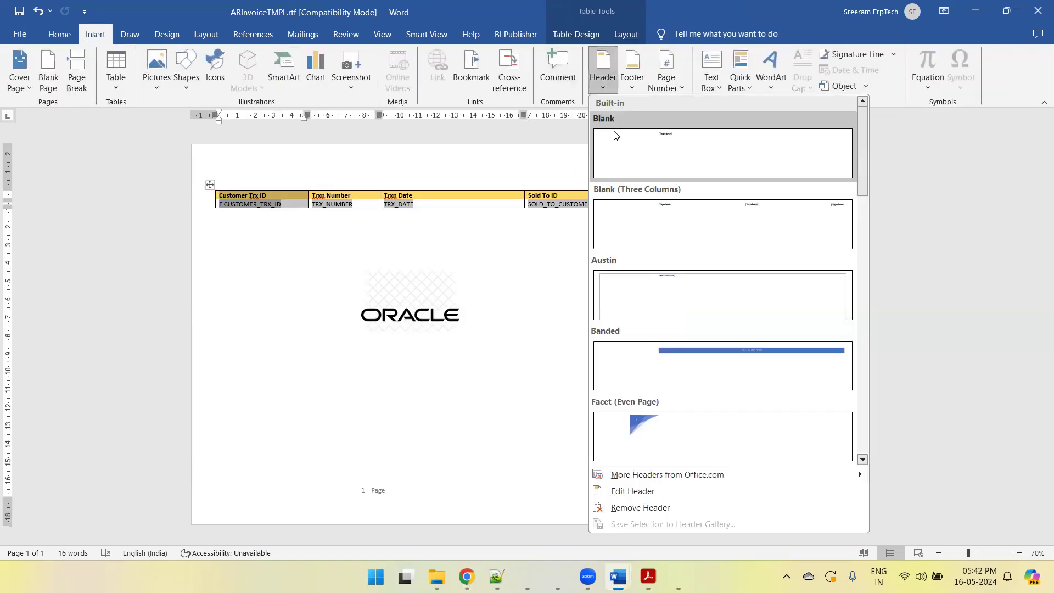
left_click(630, 158)
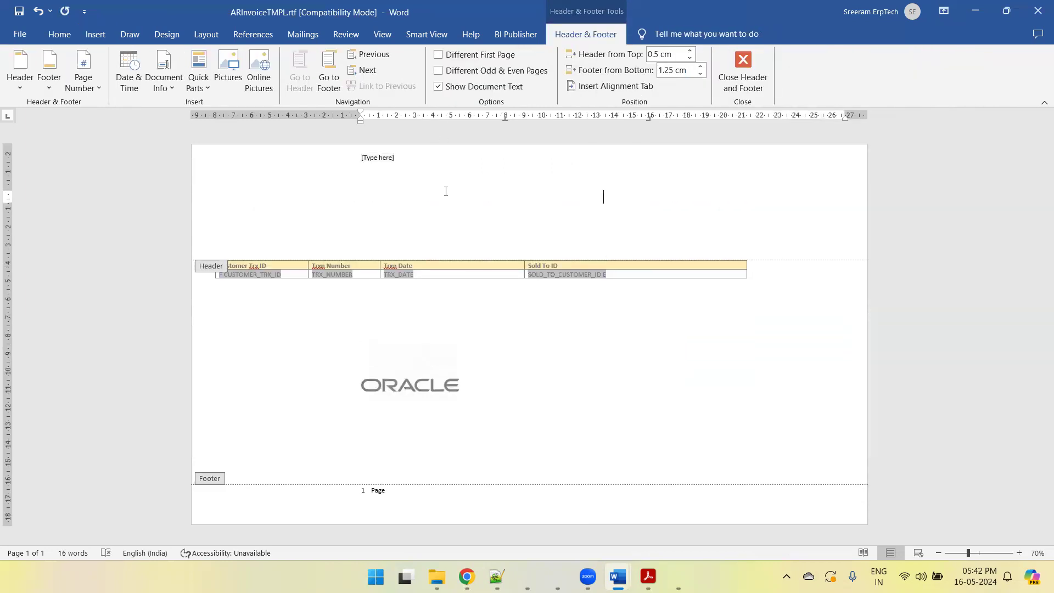
key("ctrl+s")
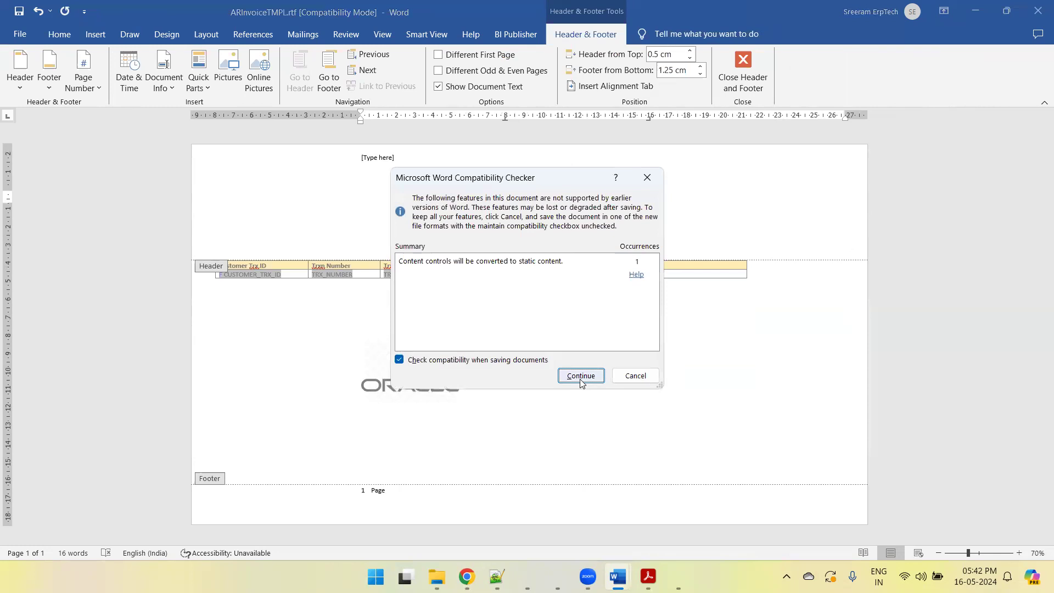
left_click(577, 376)
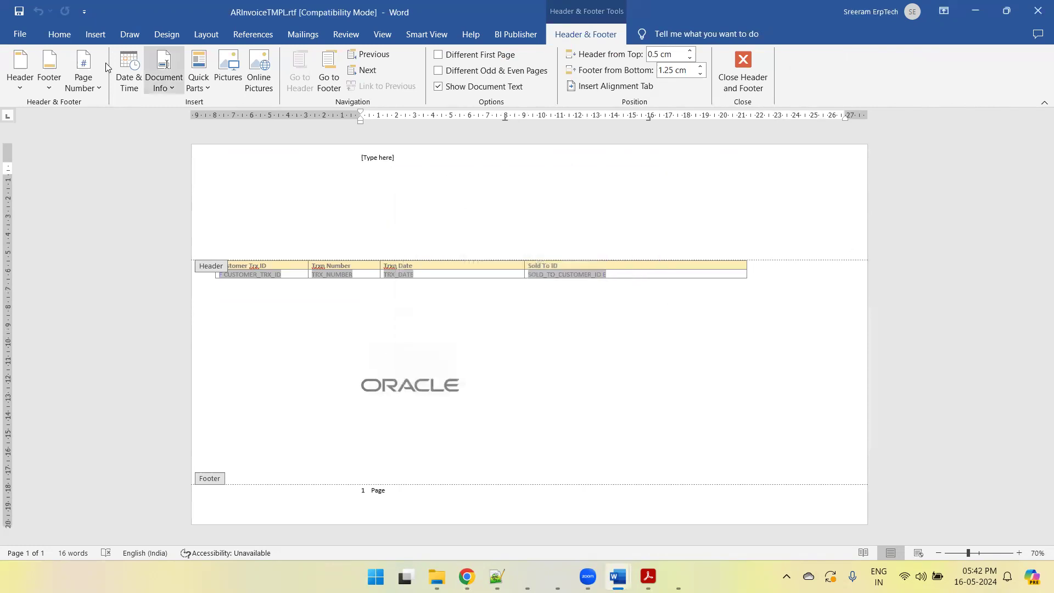
- Insert the Oracle logo picture from this device into the page header and left-align it
left_click(92, 36)
left_click(156, 74)
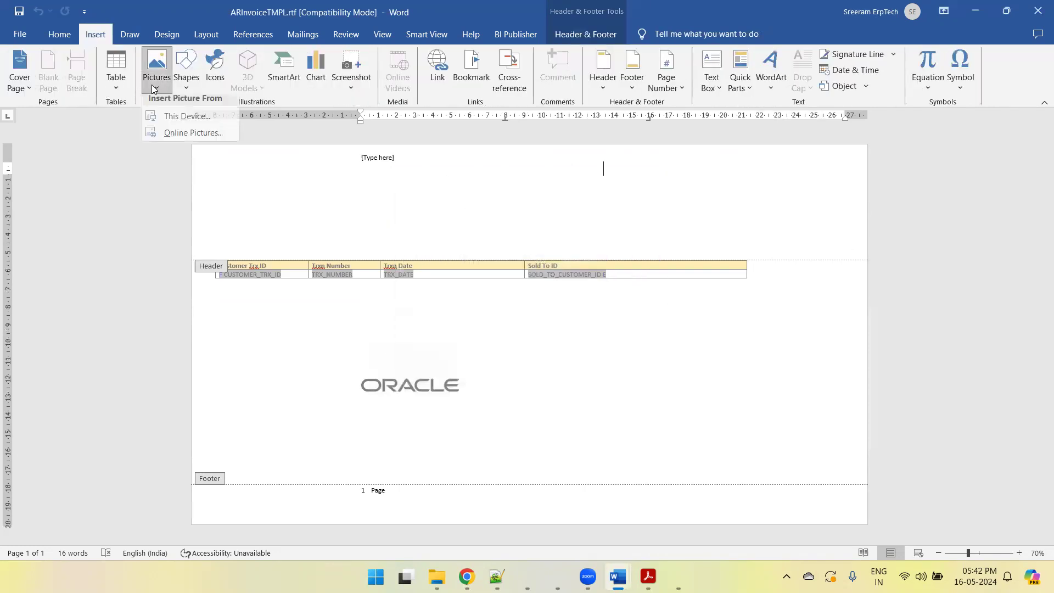
left_click(207, 117)
double_click(208, 116)
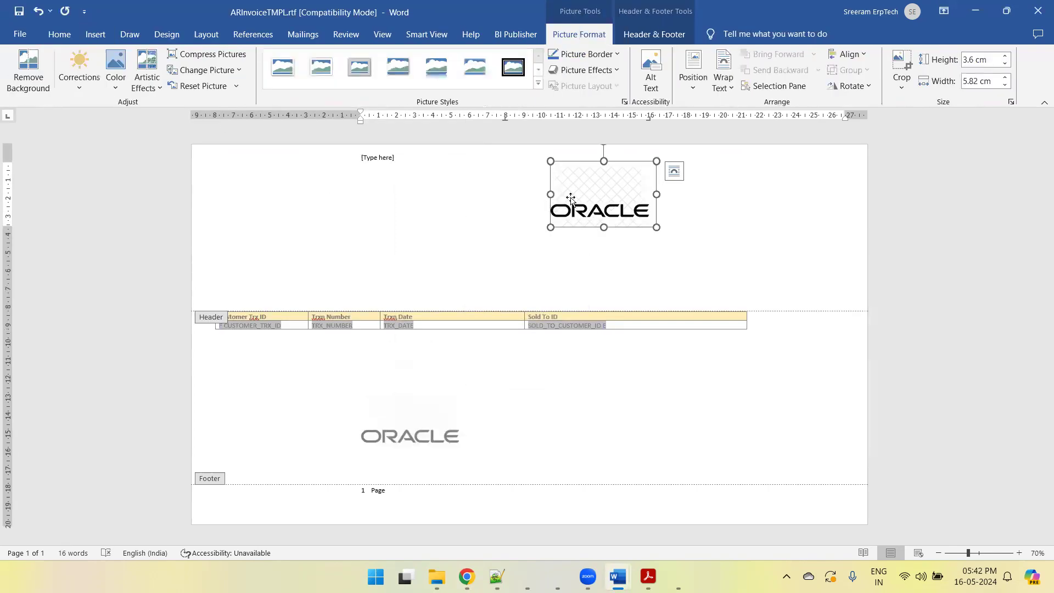
left_click(58, 35)
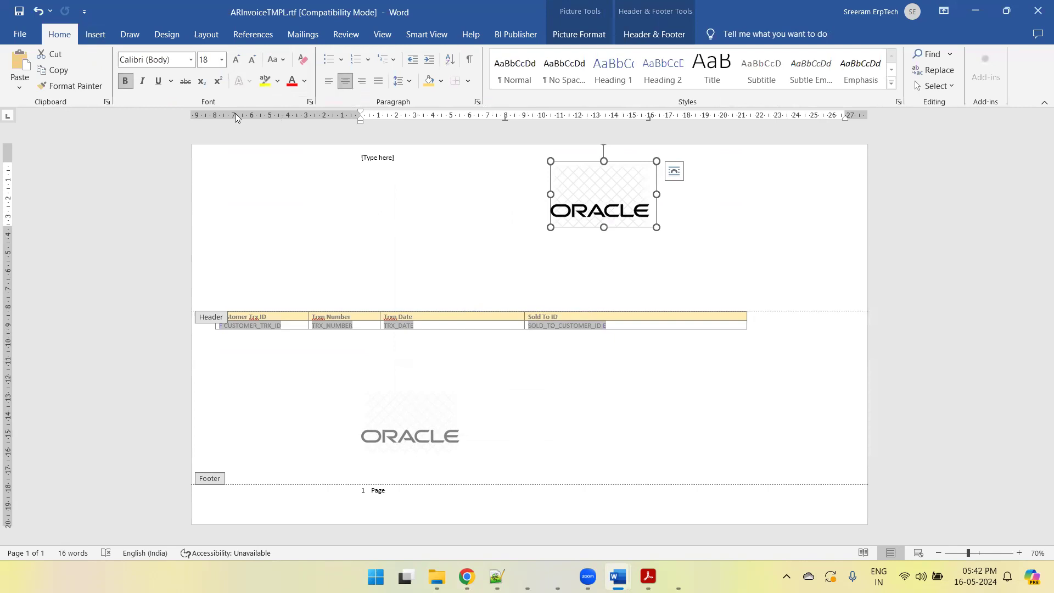
left_click(328, 80)
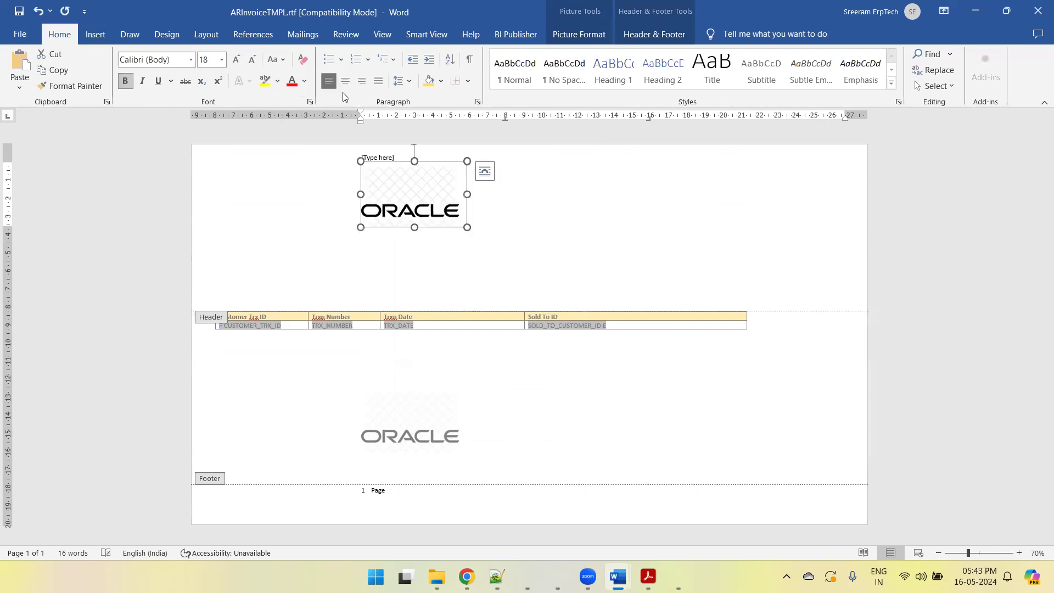
- Delete the empty lines below the header logo and save the template
left_click(467, 248)
key("Delete")
key("Delete")
key("Delete")
key("Delete")
key("Delete")
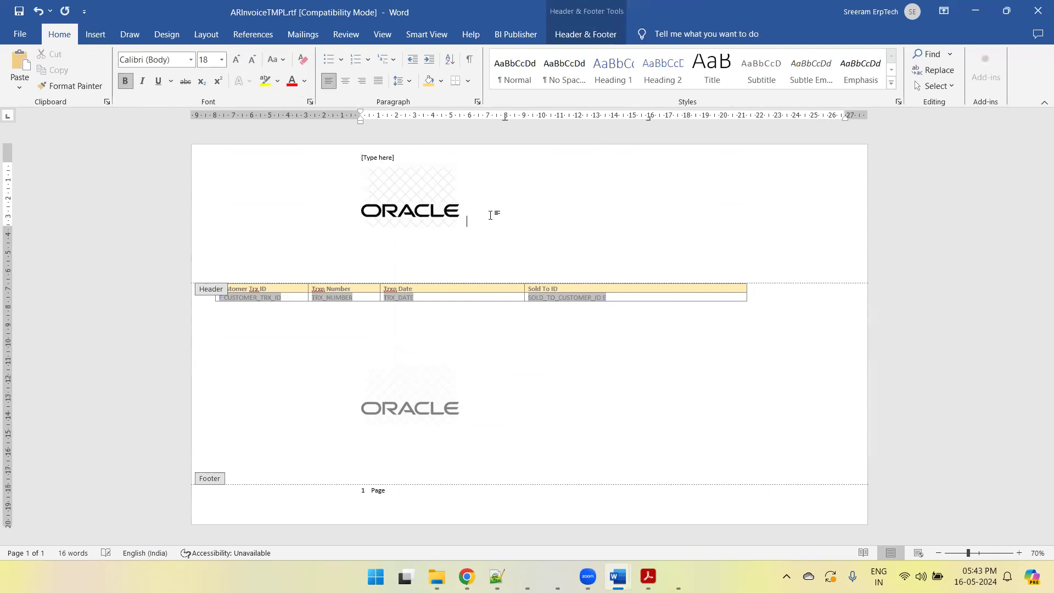
key("ctrl+s")
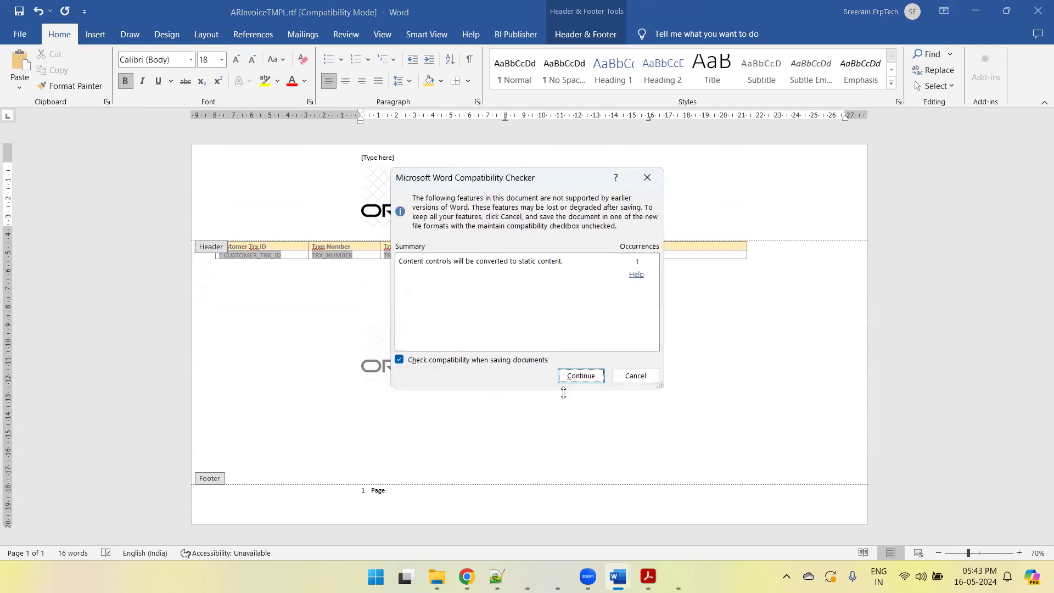
left_click(581, 375)
- Insert a 2x2 table in the header below the logo and move the logo into the table's first cell
left_click(95, 35)
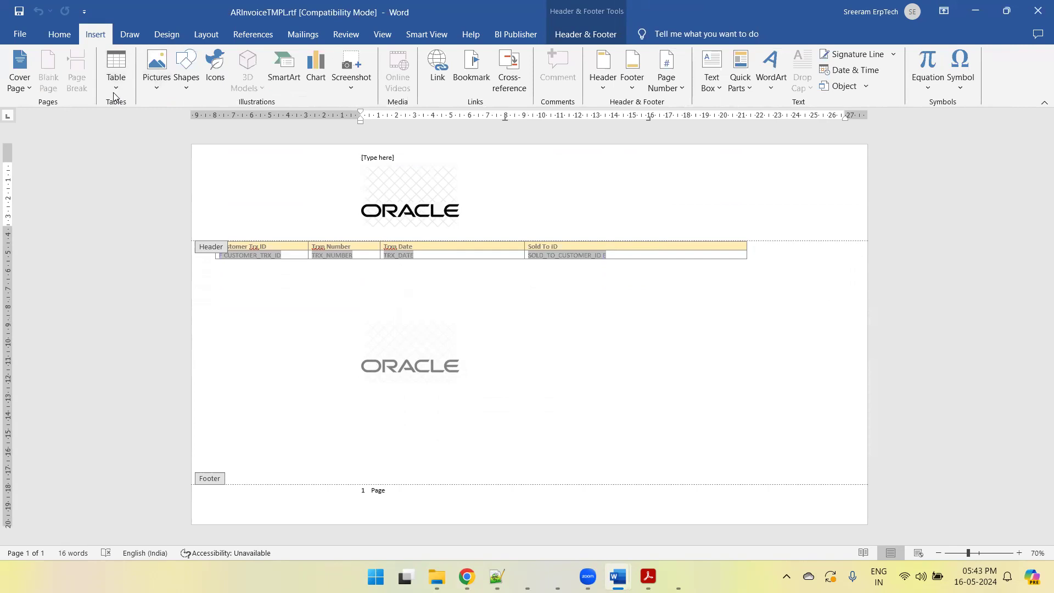
left_click(114, 91)
left_click(123, 130)
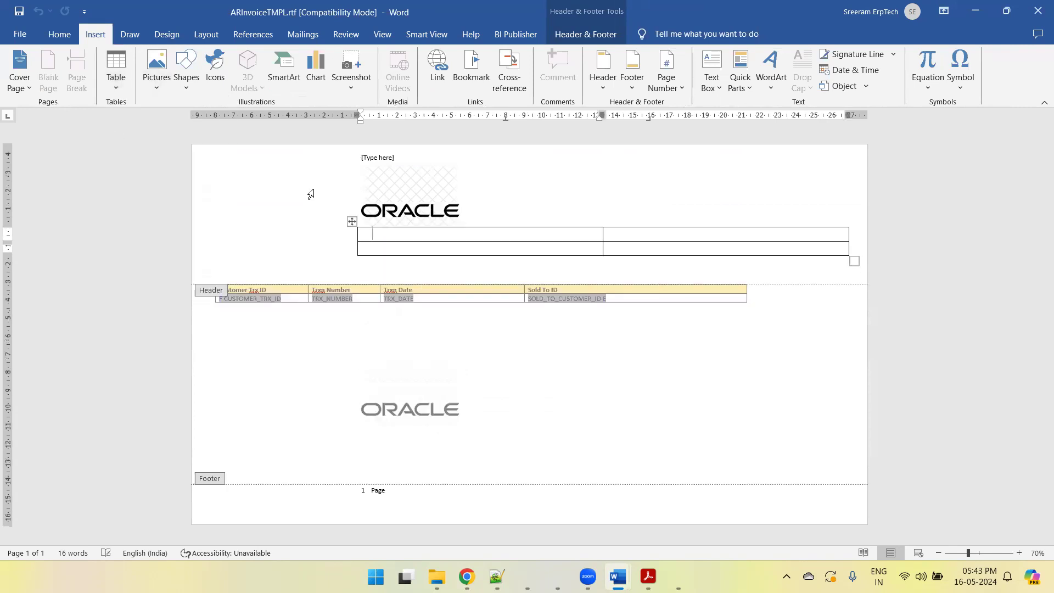
left_click(366, 185)
key("Delete")
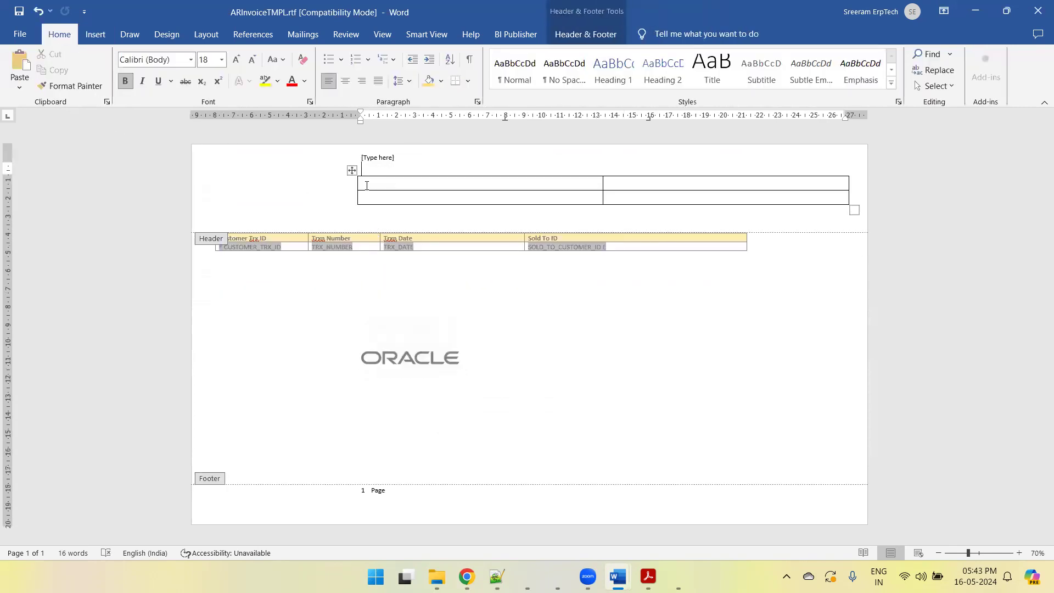
left_click(367, 184)
key("ctrl+v")
- Widen the header table on both sides, enter "Location :" and "Address:" on separate lines in the second row's second cell, and save
mouse_move(356, 115)
left_mouse_down()
mouse_move(202, 122)
mouse_move(214, 124)
left_mouse_up()
left_click_drag(706, 113, 823, 120)
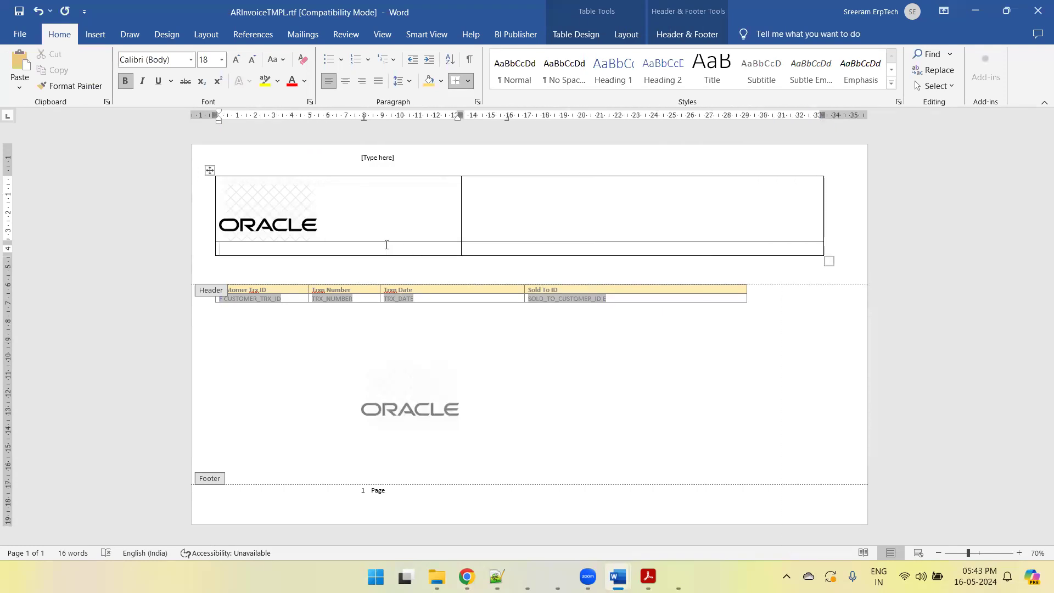
left_click(632, 250)
type("Location :")
key("Return")
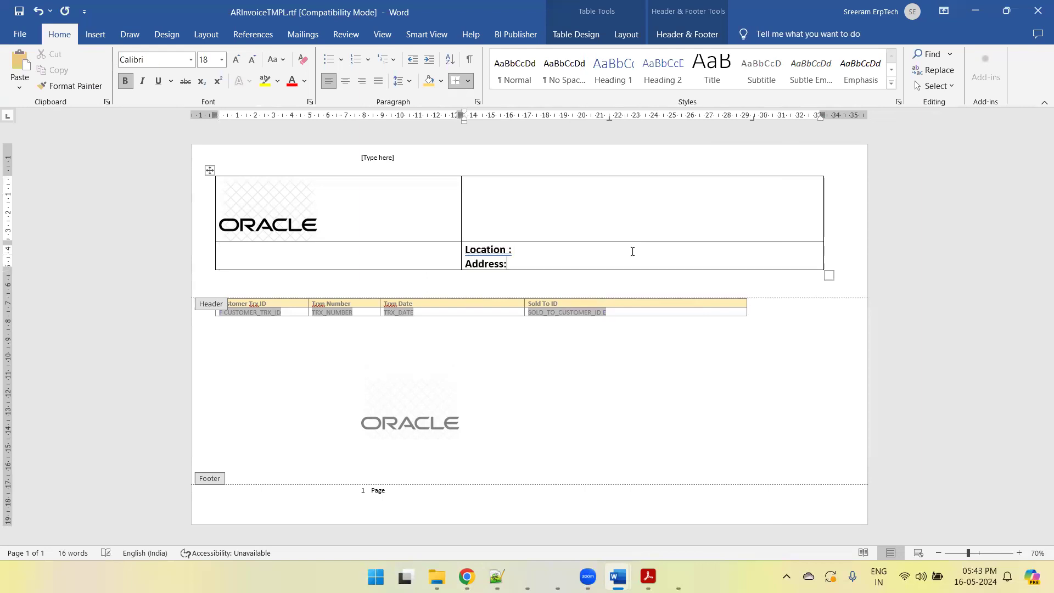
key("ctrl+s")
left_click(588, 378)
- Remove all borders from the header table with No Border and save the template
left_click(208, 171)
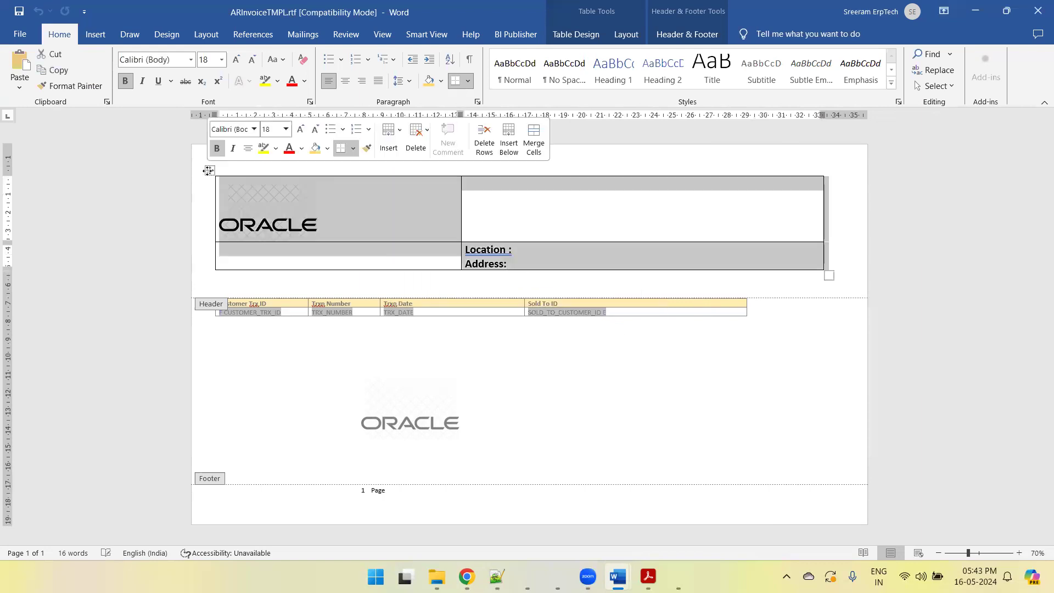
left_click(576, 34)
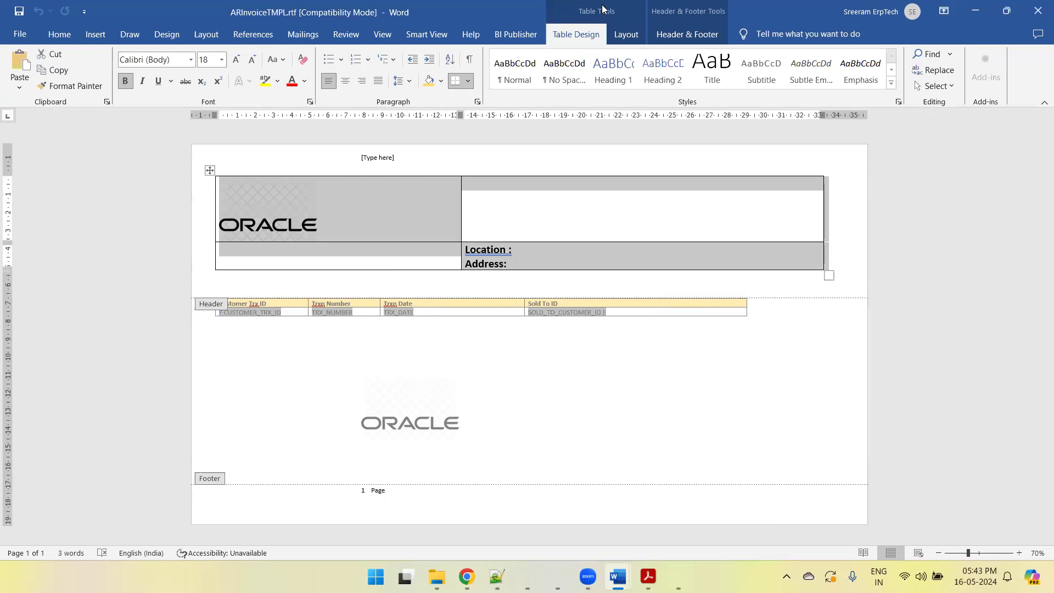
left_click(592, 91)
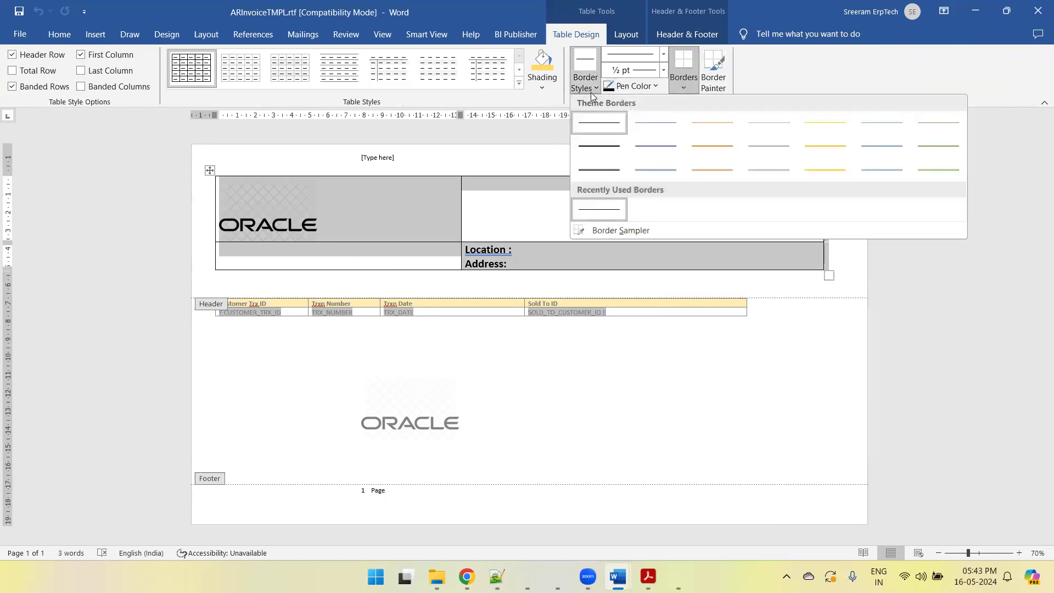
left_click(690, 82)
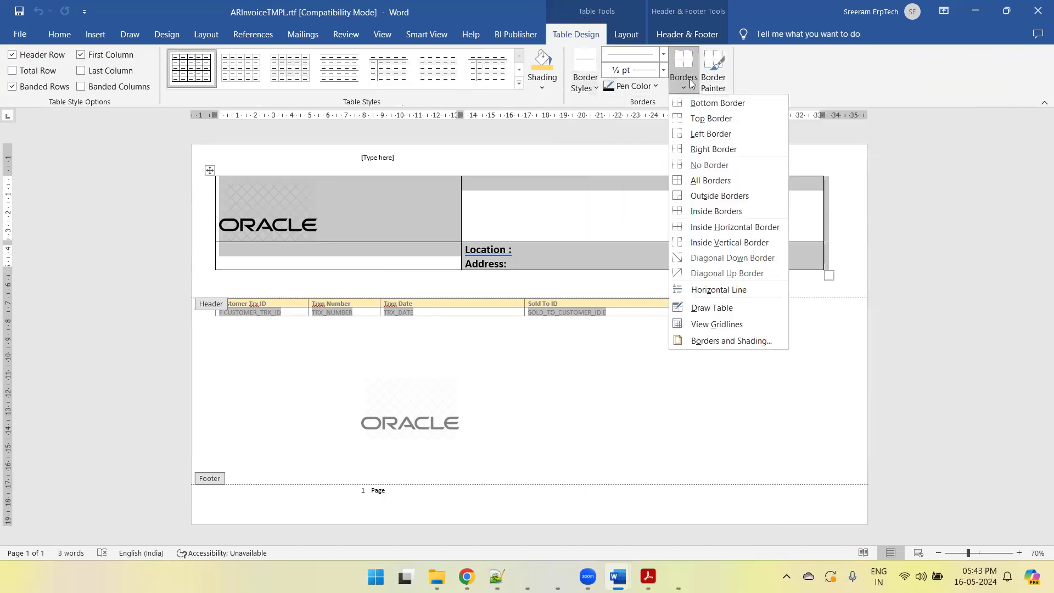
left_click(708, 165)
key("ctrl+s")
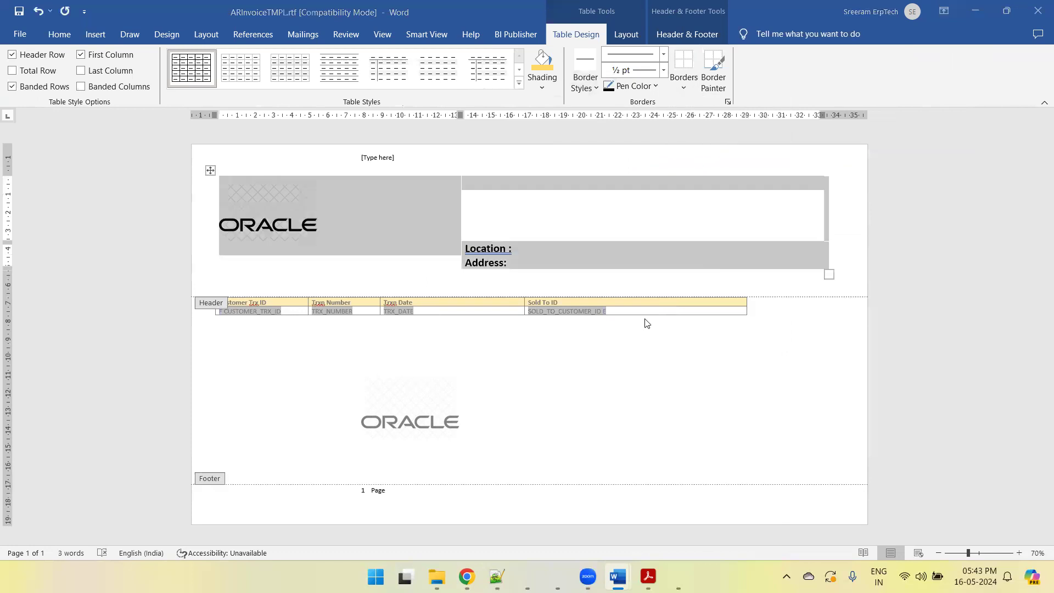
left_click(583, 375)
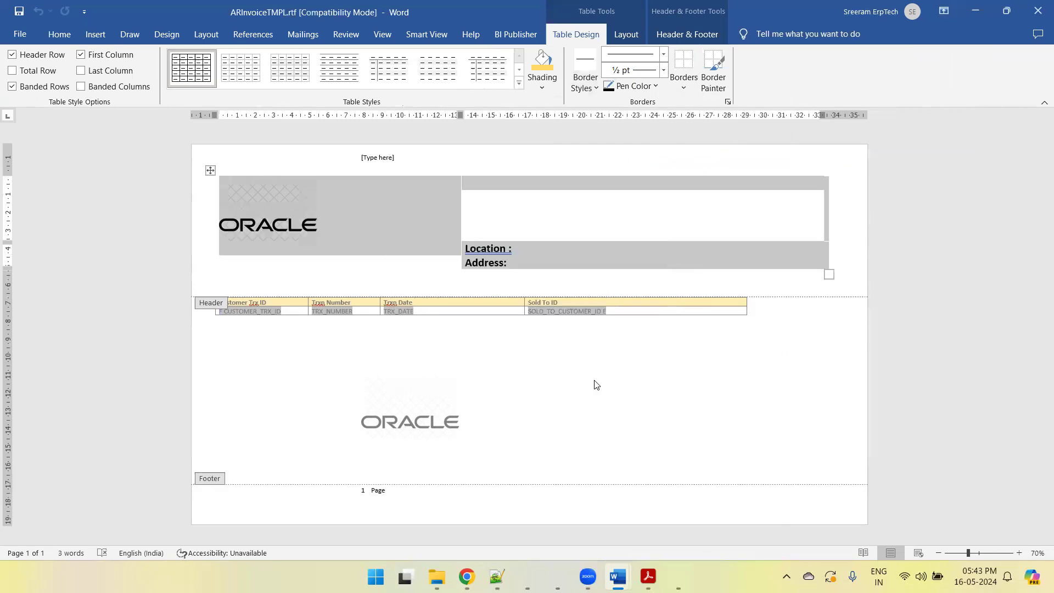
- Delete the Oracle logo from the document body below the invoice table and save the template
double_click(419, 421)
key("Delete")
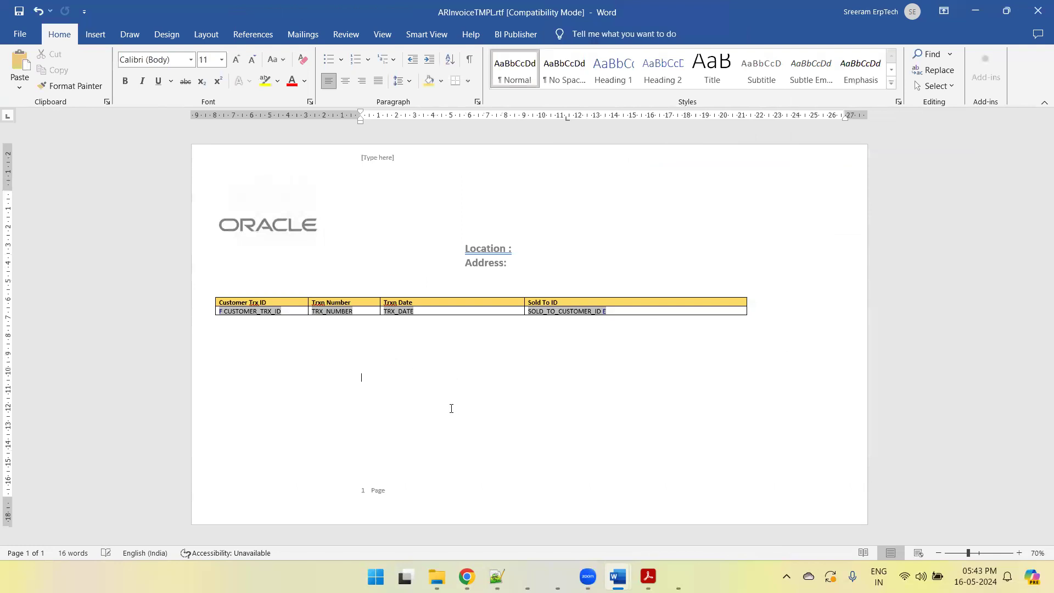
key("ctrl+s")
left_click(581, 375)
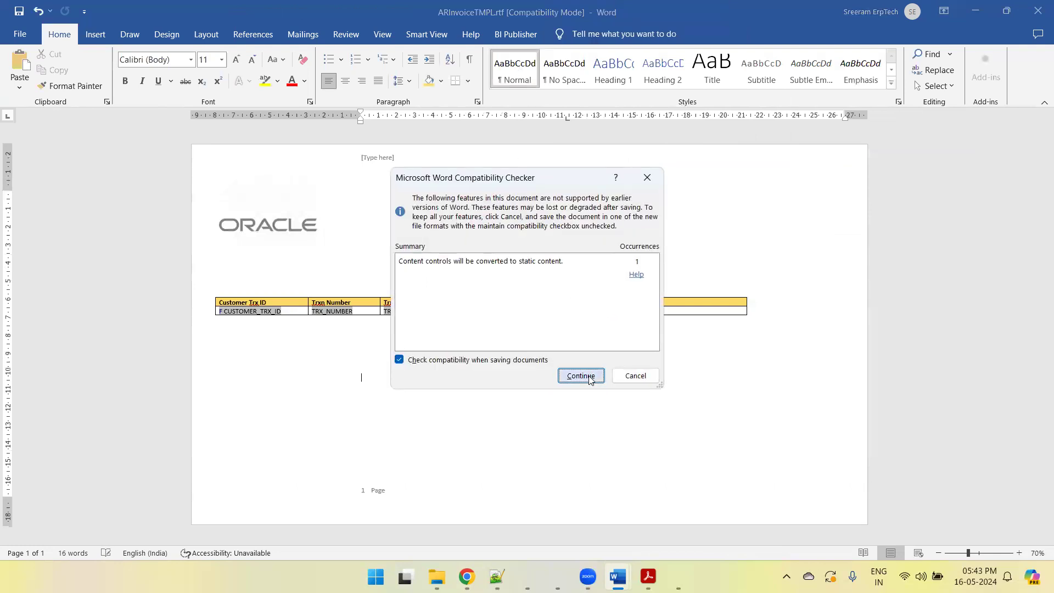
- Preview the template as PDF, examine the header logo, labels and invoice table, and close all PDF tabs
left_click(515, 34)
left_click(600, 55)
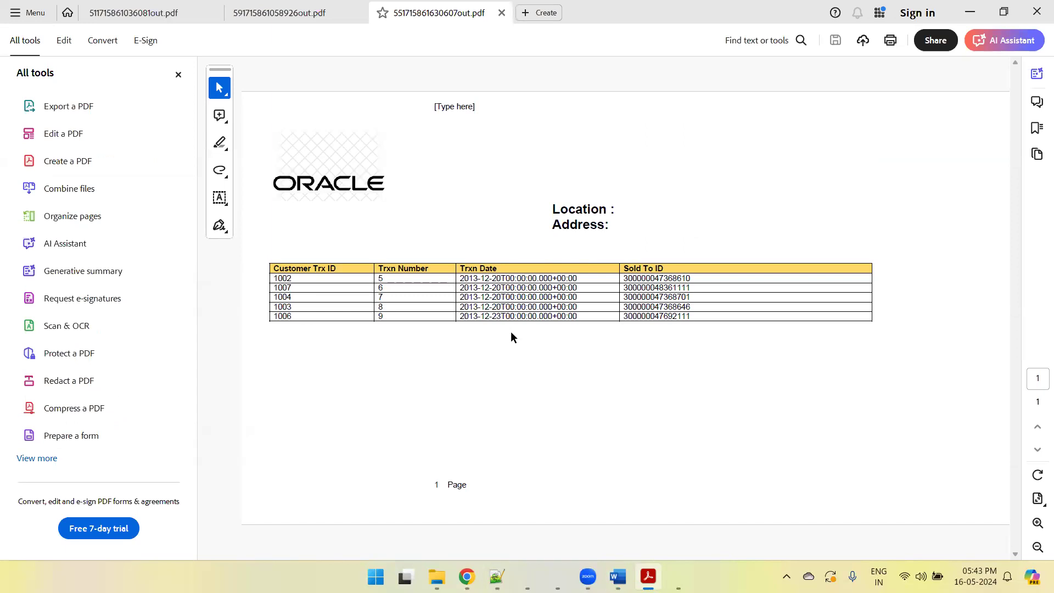
scroll(505, 353, "down", 5)
scroll(505, 353, "up", 5)
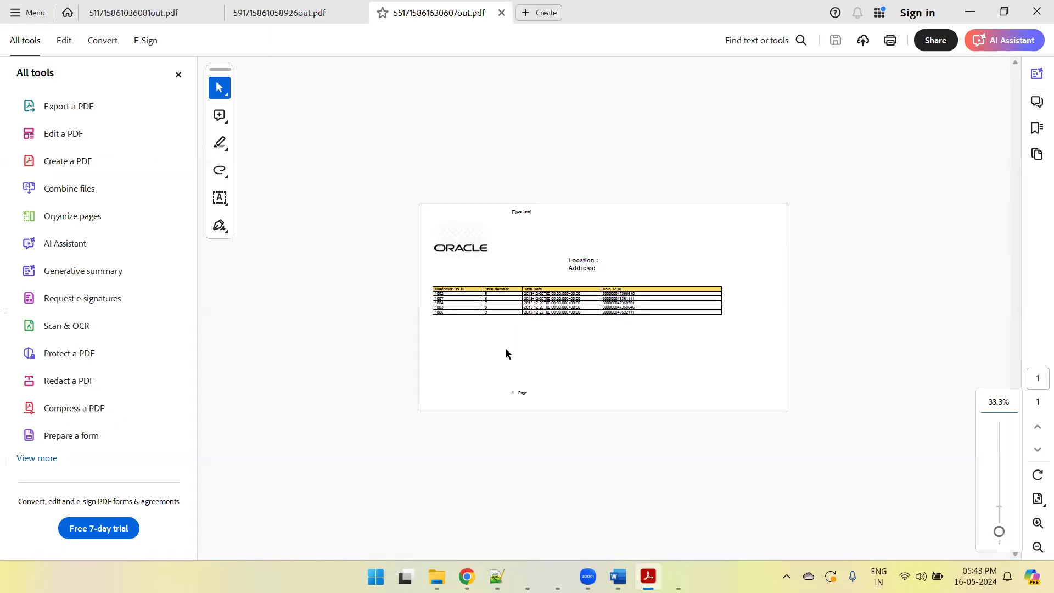
scroll(505, 353, "down", 2)
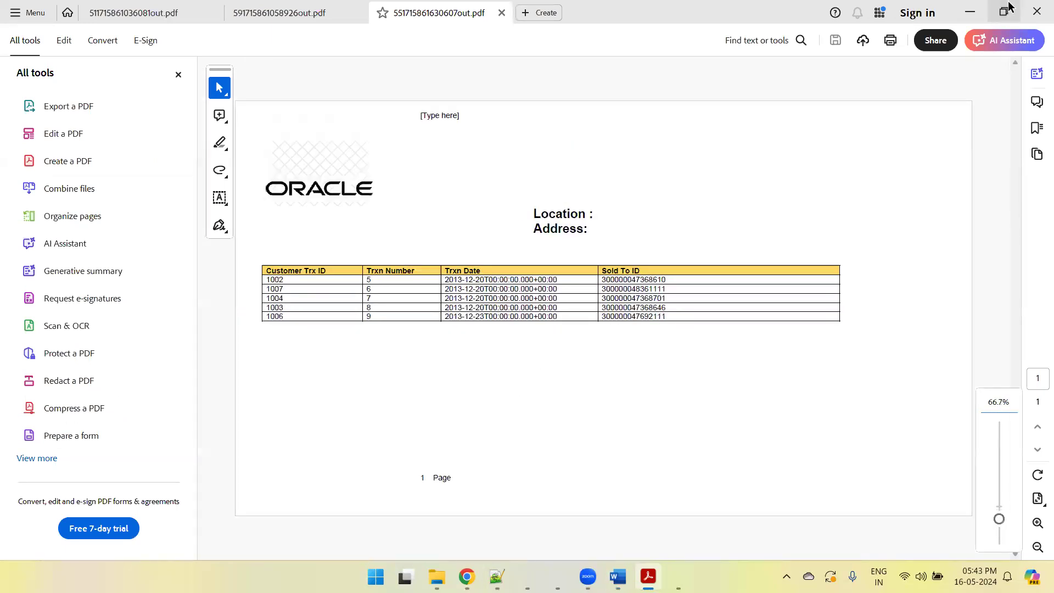
left_click(1037, 11)
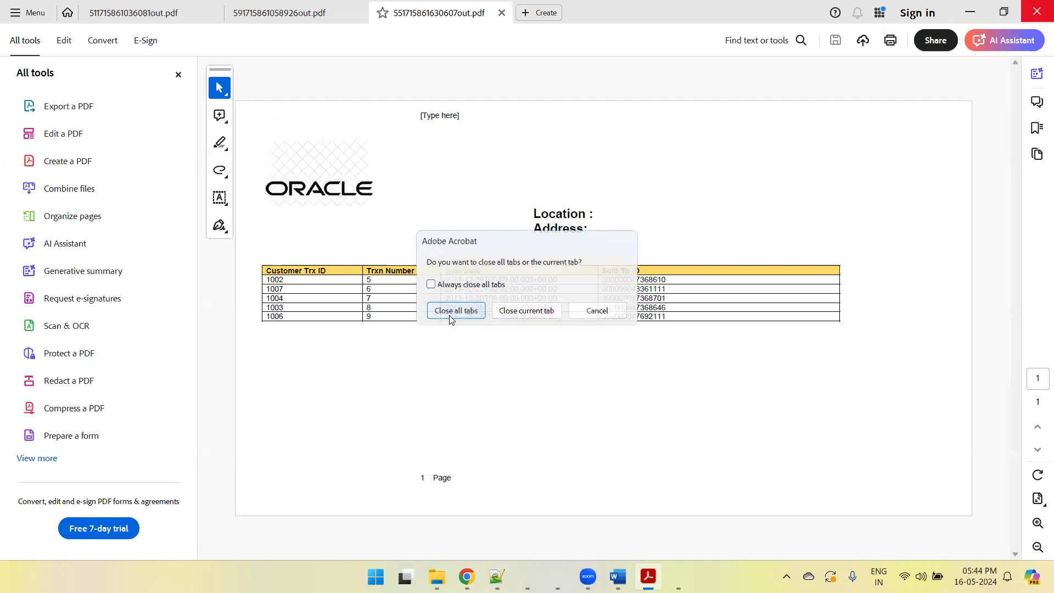
left_click(449, 312)
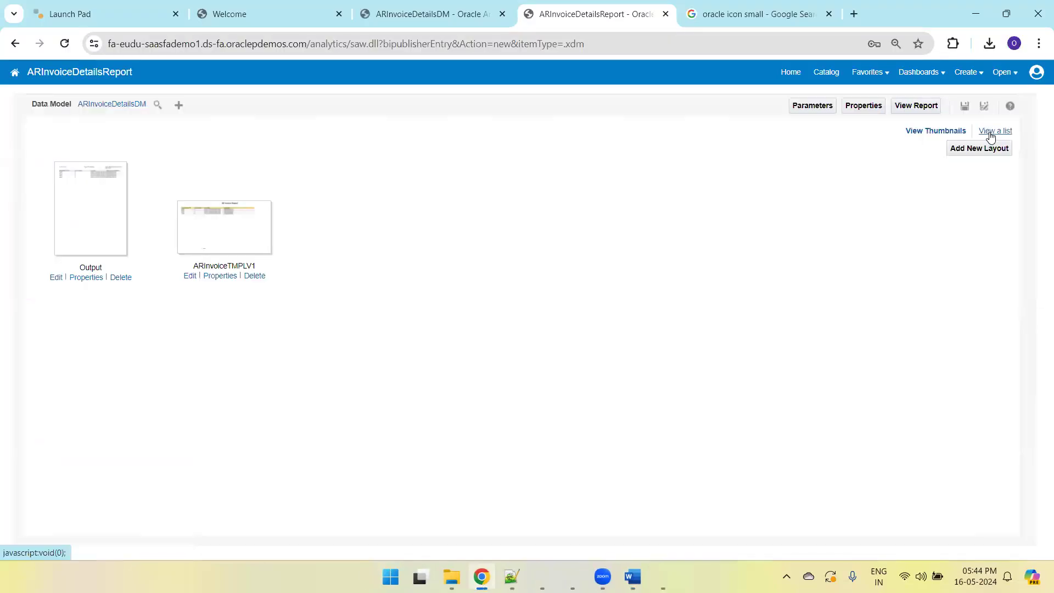
- Upload ARInvoiceTMPL.rtf with locale English in the ARInvoiceTMPLV1 layout's properties, overwriting the existing English template
left_click(964, 108)
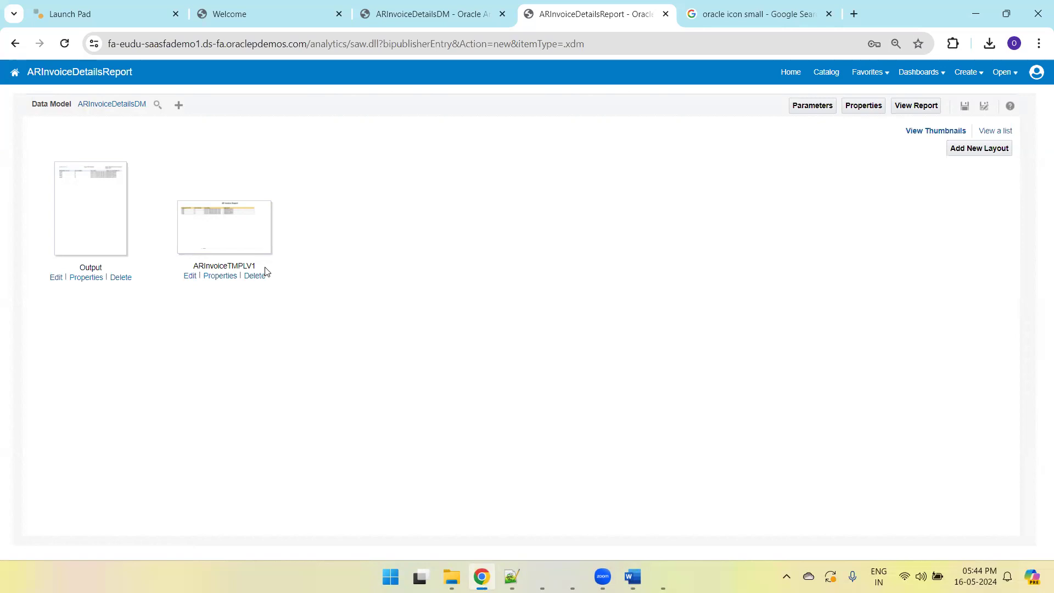
left_click(220, 276)
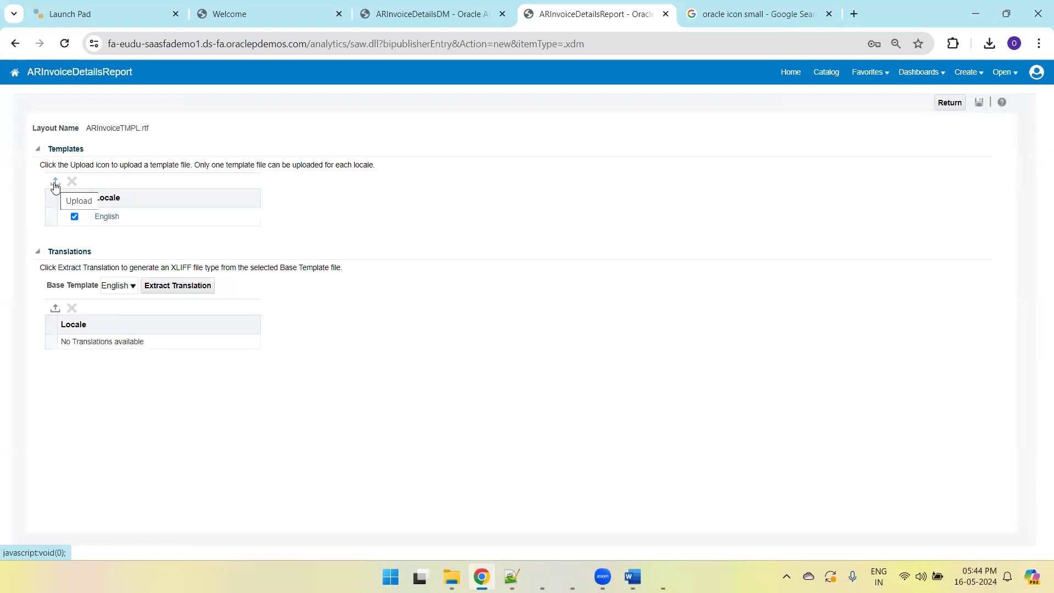
left_click(55, 185)
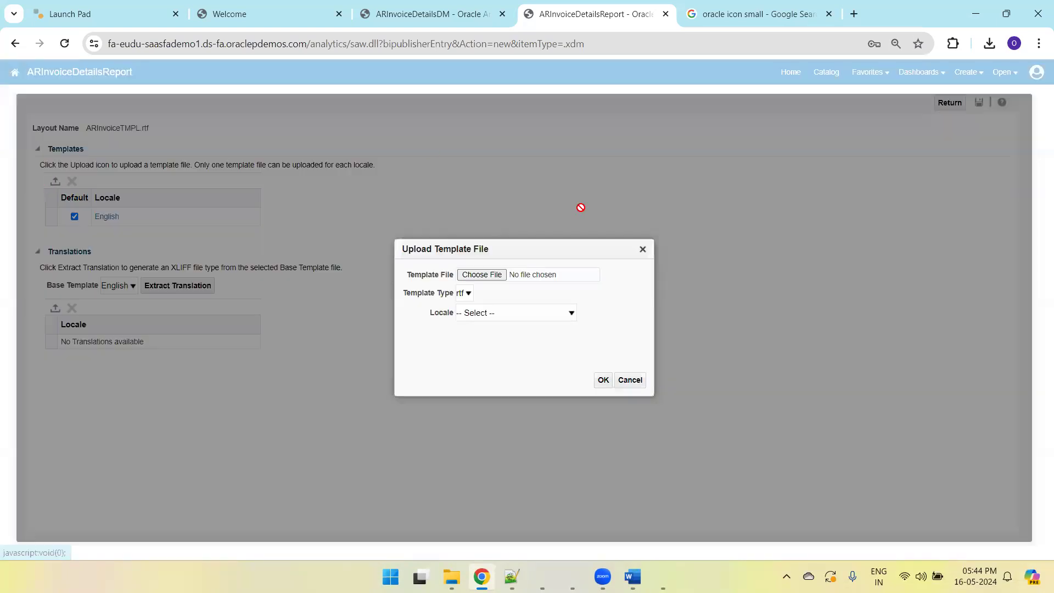
left_click(494, 277)
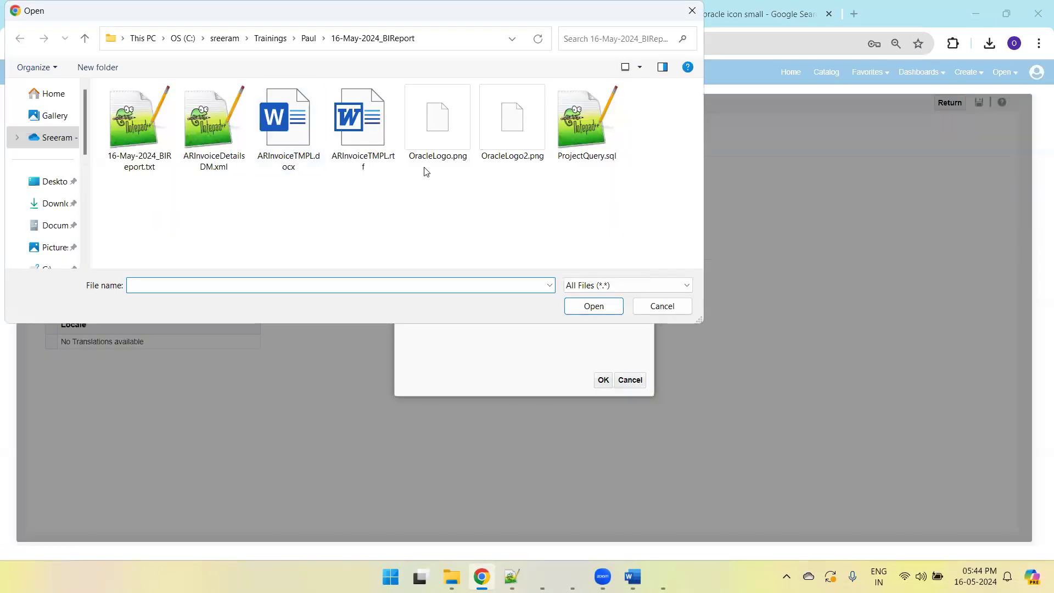
double_click(363, 135)
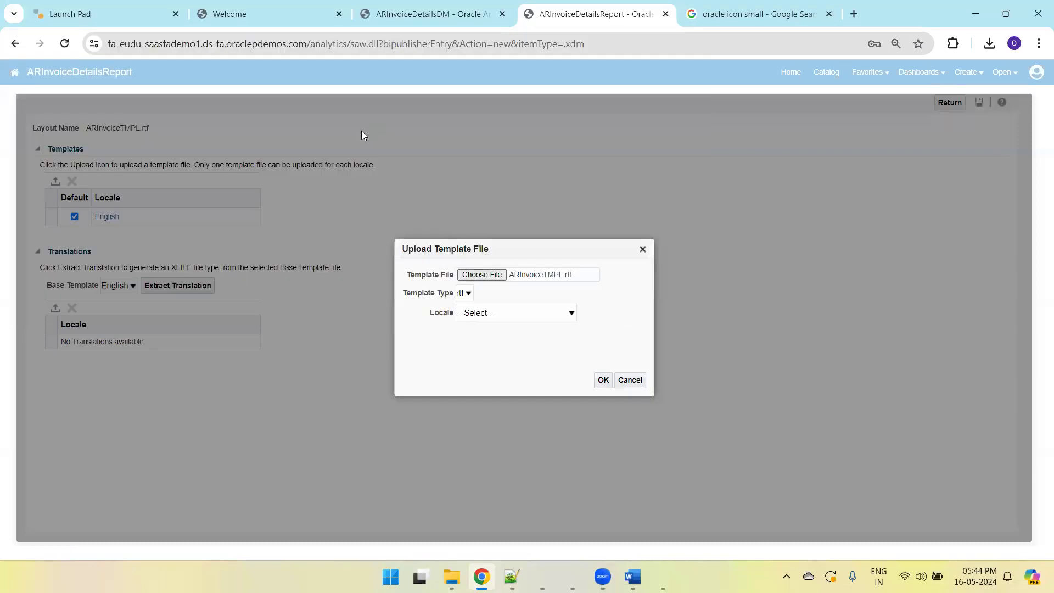
left_click(489, 313)
left_click(488, 313)
key("e")
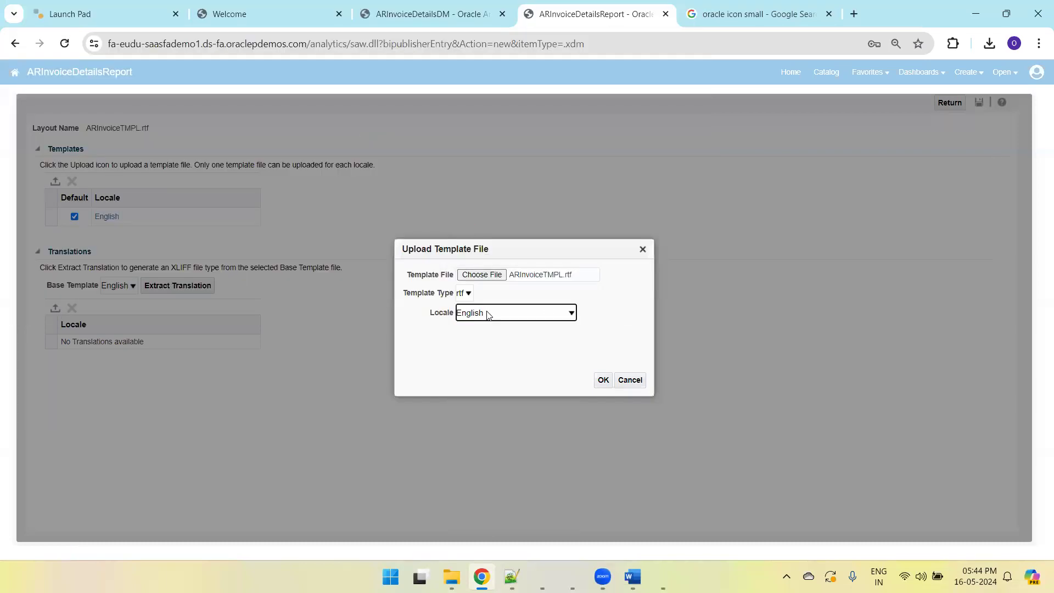
left_click(603, 380)
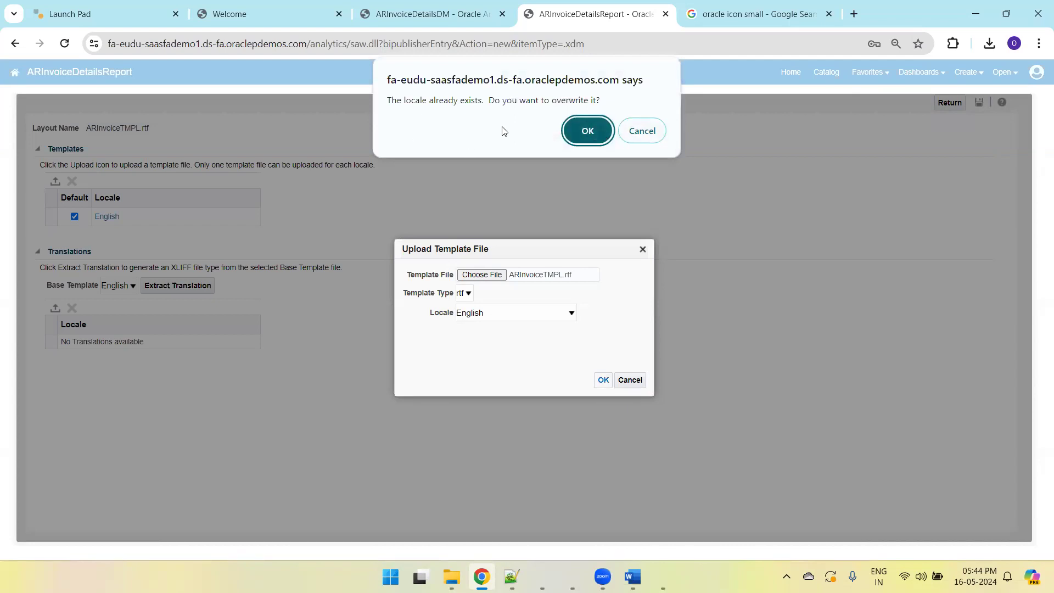
left_click(583, 129)
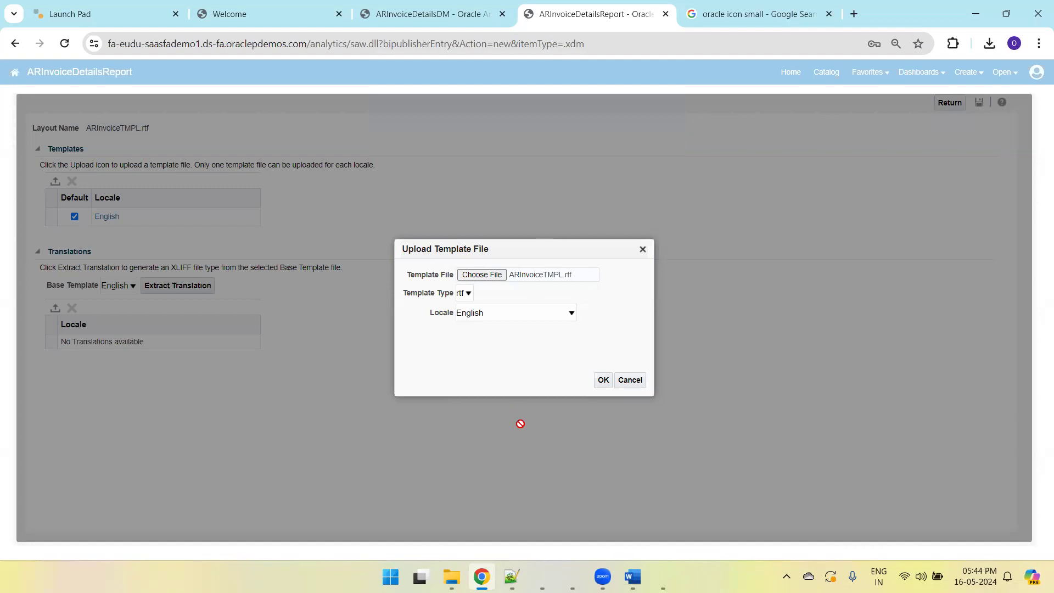
left_click(604, 380)
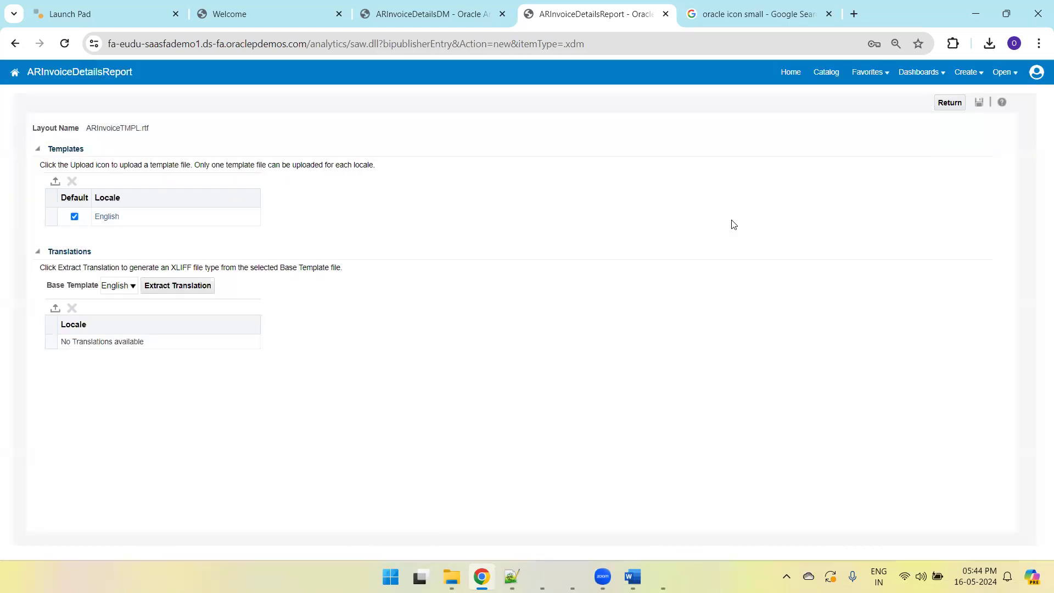
- Save the layout's template settings, return to the report editor and save the report
left_click(979, 102)
left_click(952, 105)
left_click(964, 106)
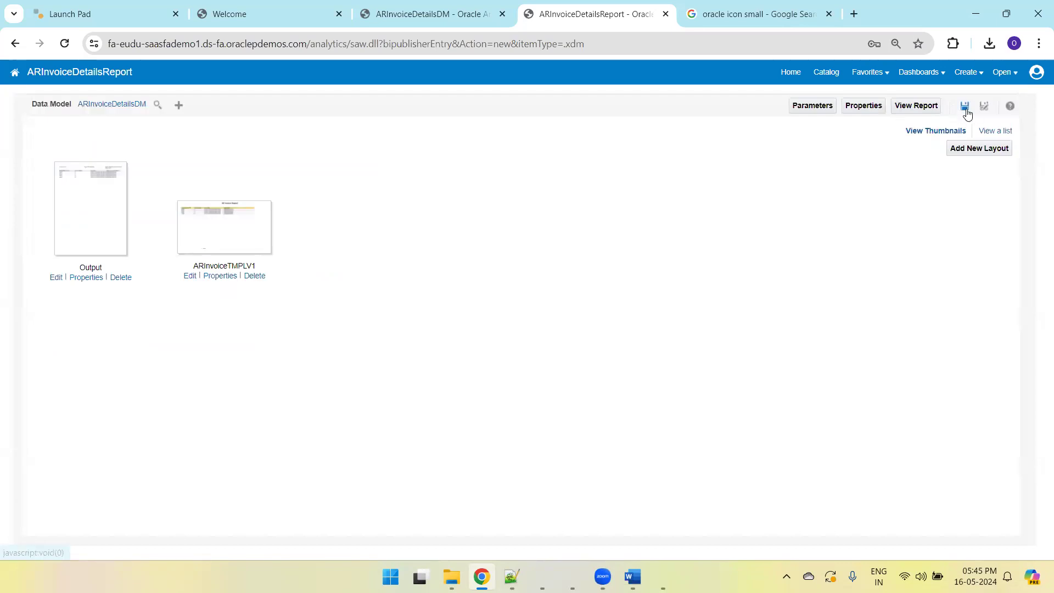
- View the report with the ARInvoiceTMPLV1 layout, close the Google image search tab, and examine the header on pages 1 to 3
left_click(916, 108)
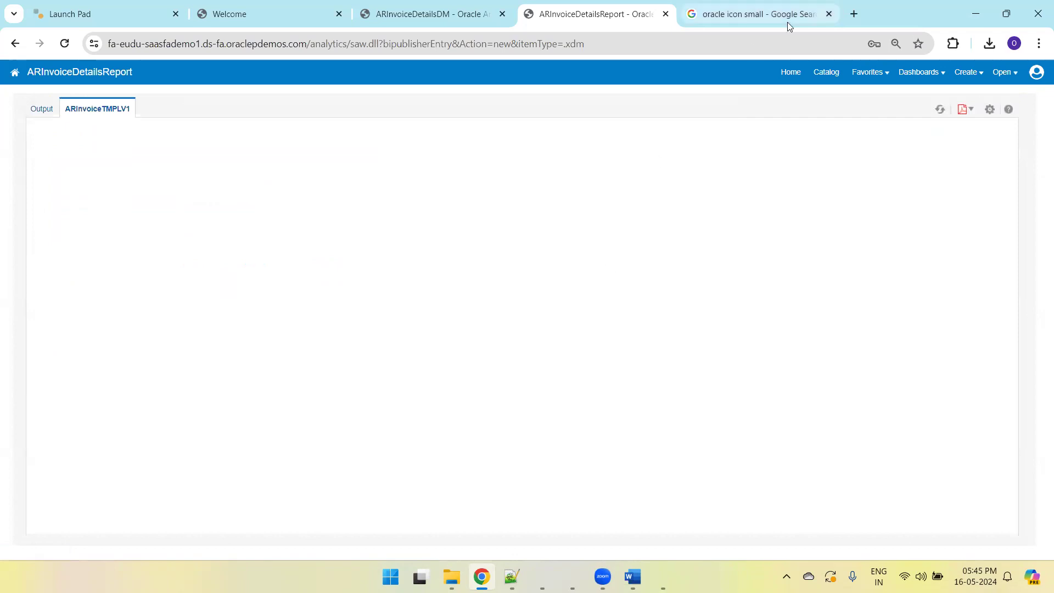
left_click(828, 13)
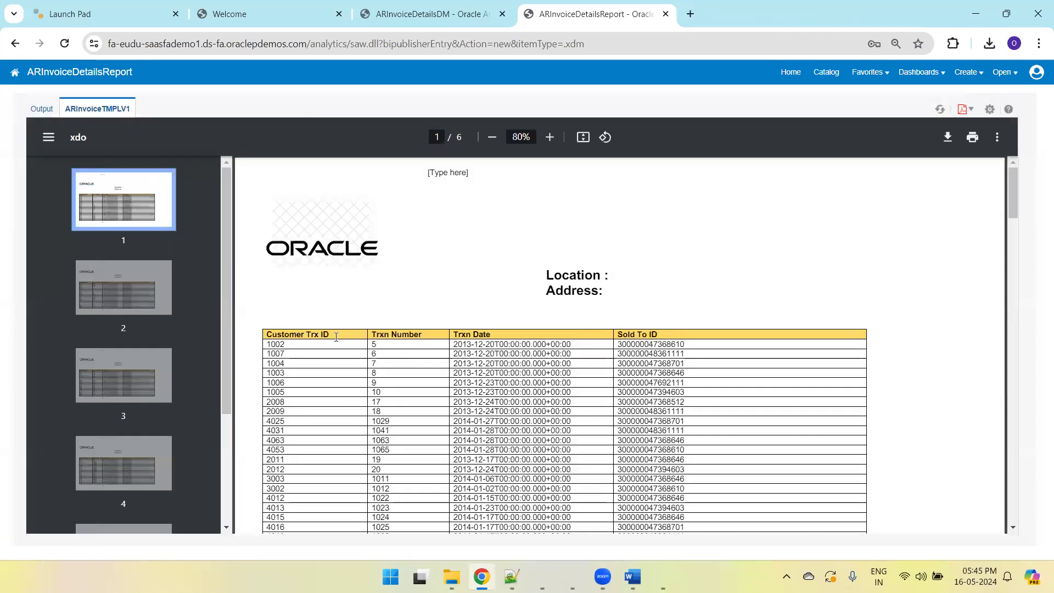
left_click(142, 284)
left_click(146, 351)
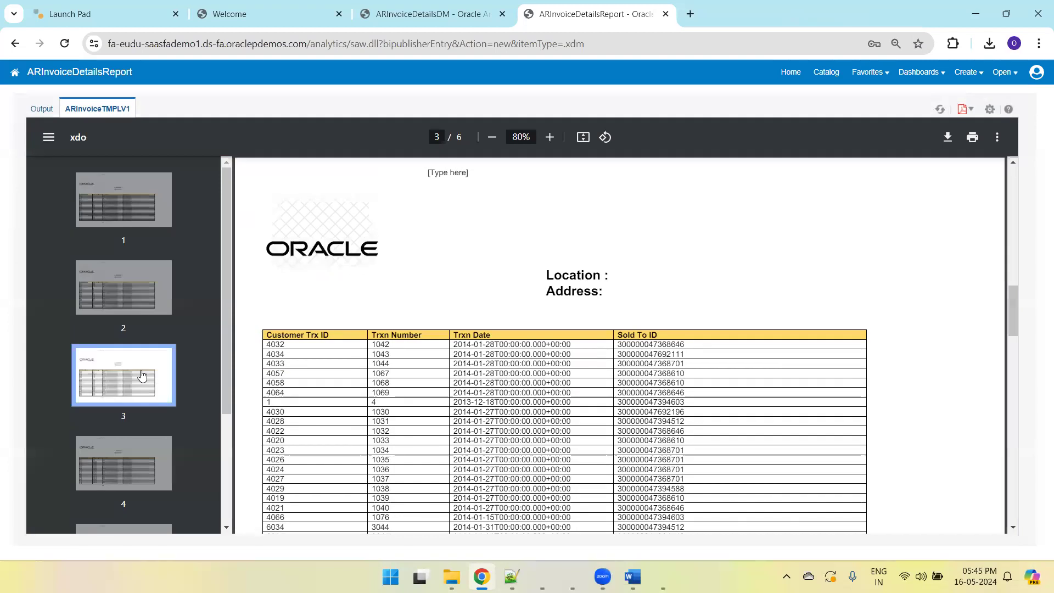
left_click(145, 221)
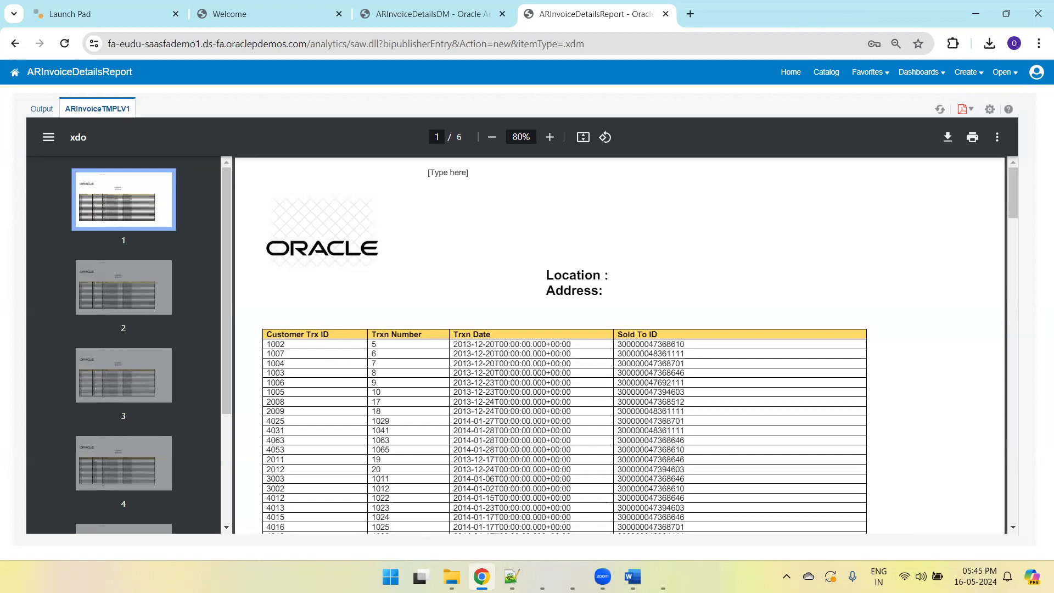
- Switch to Word and compare the page headers of ARInvoiceTMPL.rtf and Output.rtf
mouse_move(632, 576)
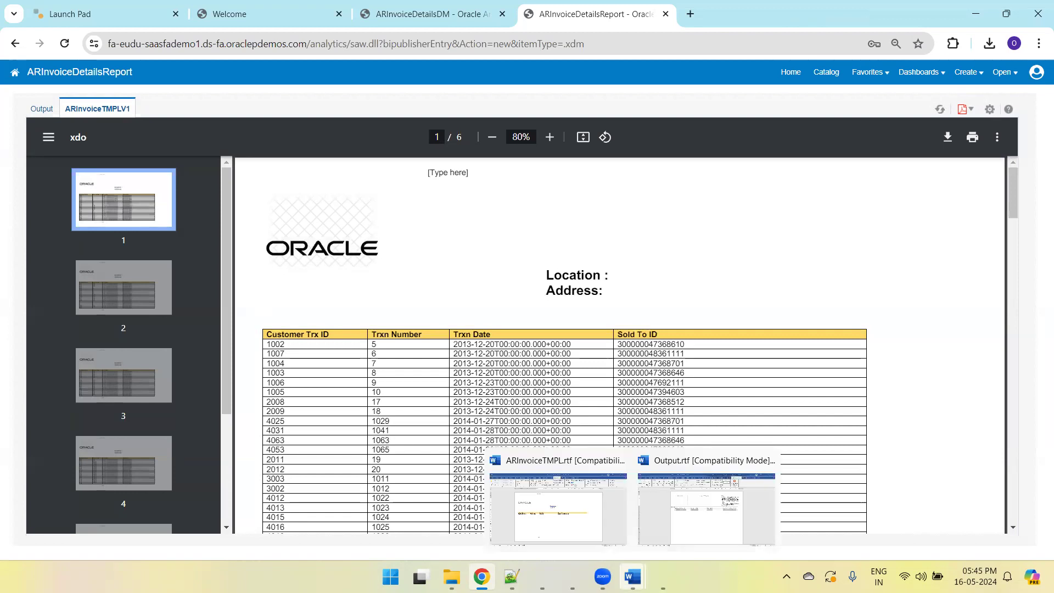
left_click(574, 508)
double_click(339, 213)
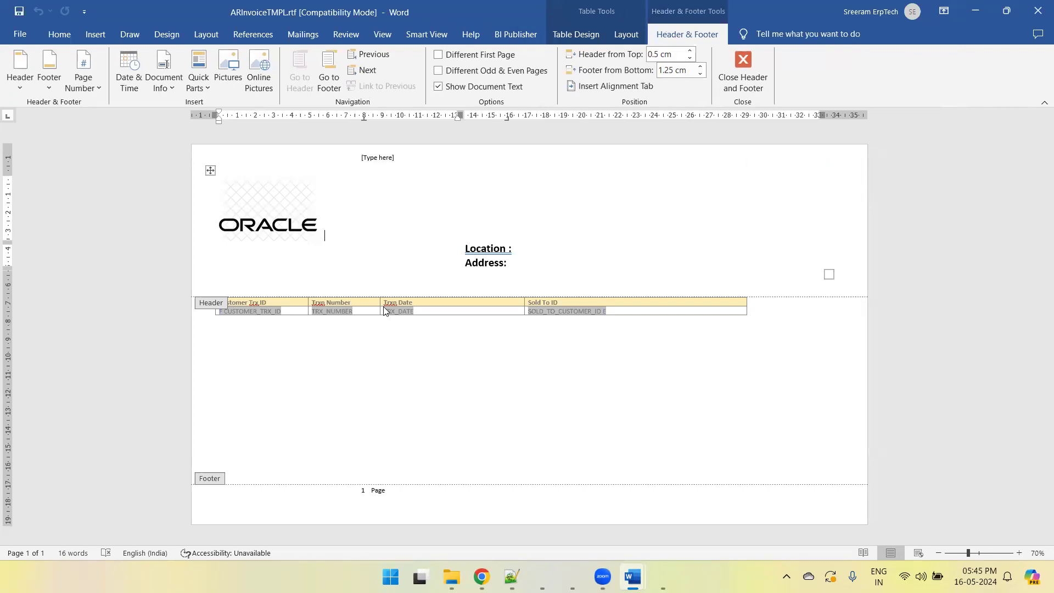
mouse_move(633, 576)
left_click(706, 508)
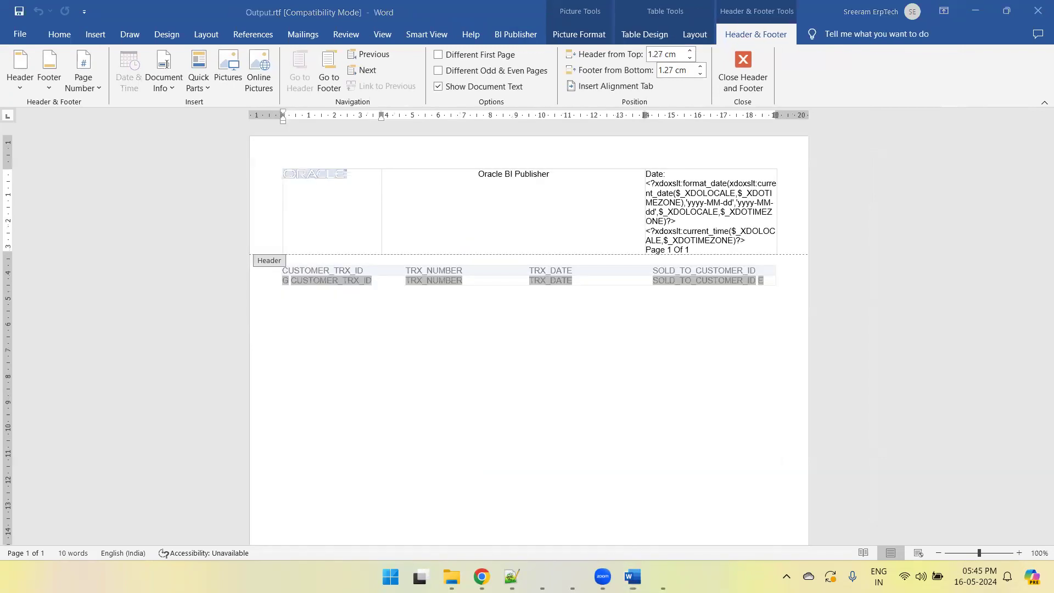
double_click(568, 323)
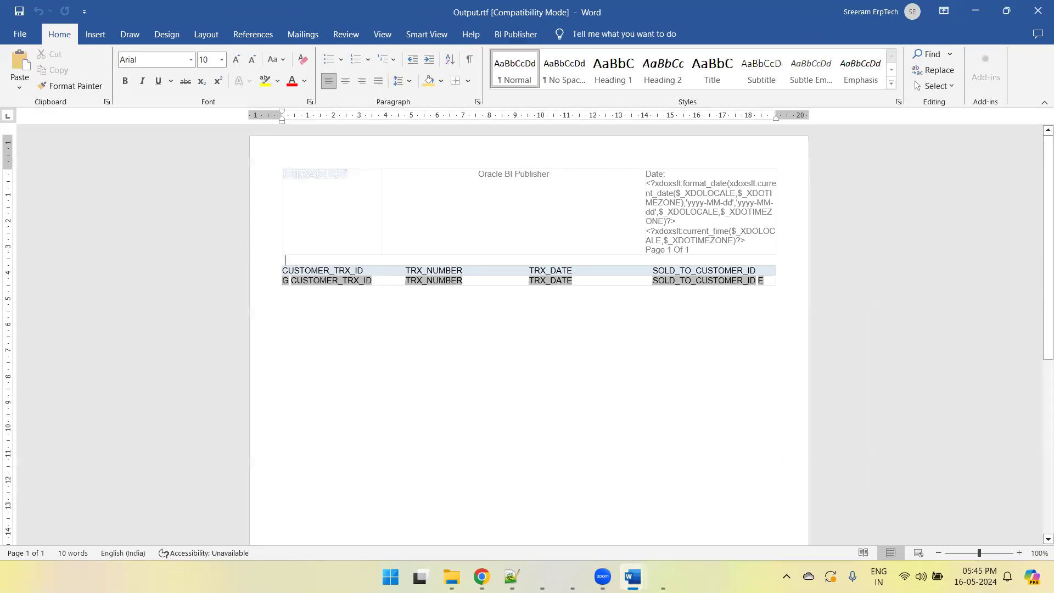
- Switch back to Chrome and reopen ARInvoiceDetailsReport for editing
left_click(482, 576)
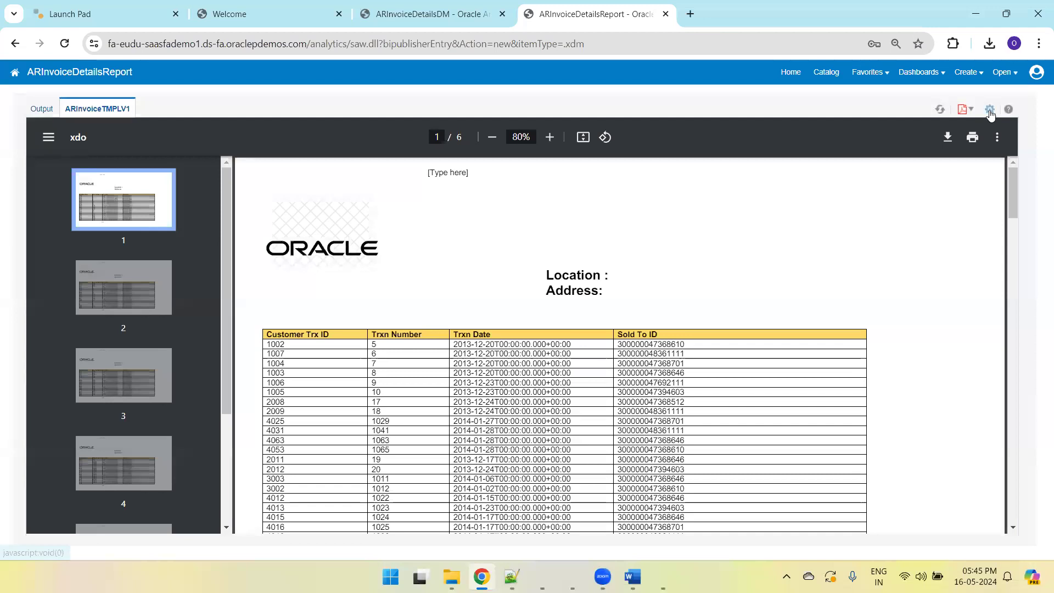
left_click(989, 108)
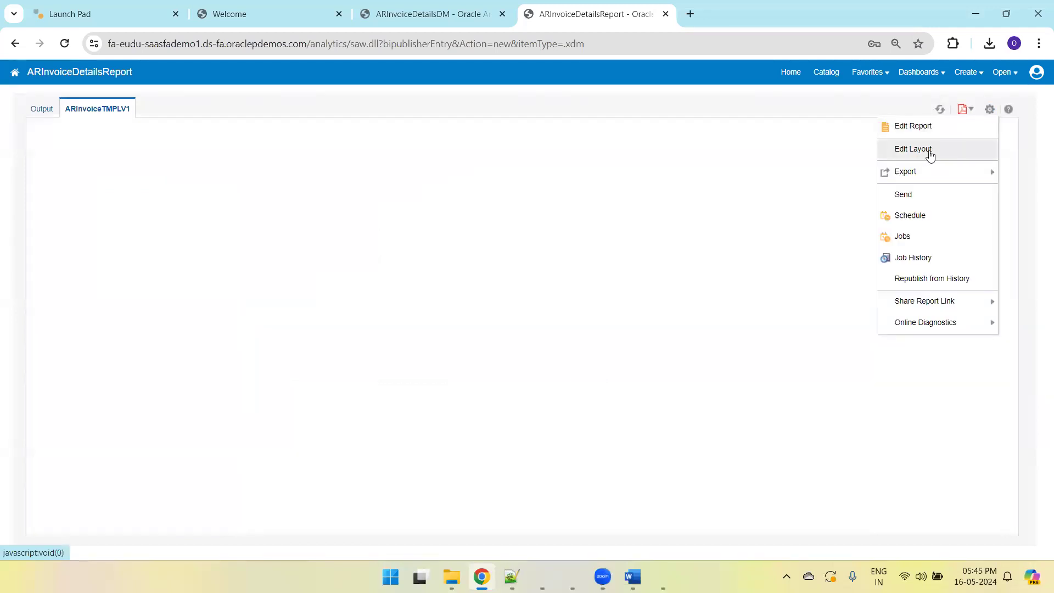
left_click(942, 128)
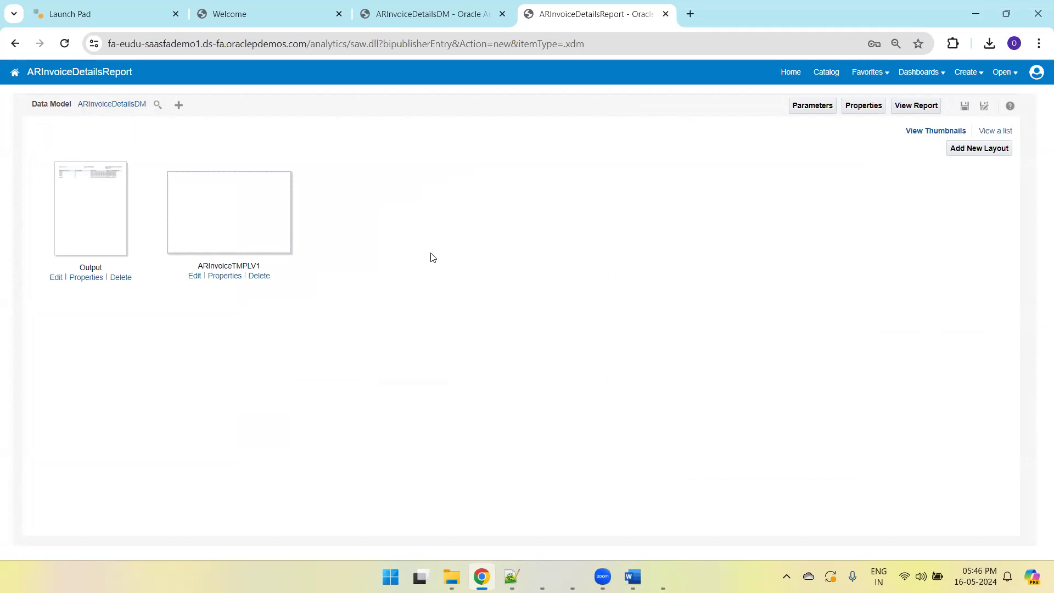
- Upload ARInvoiceTMPL.rtf again as ARInvoiceTMPLV1's rtf template for locale English, overwrite the existing one, and return to the report editor
left_click(225, 276)
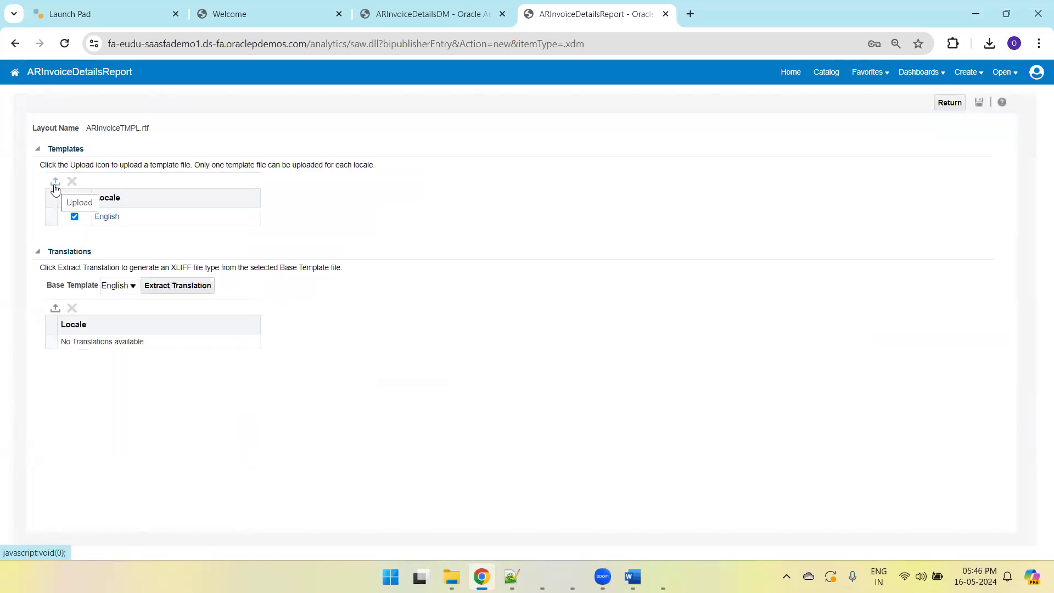
left_click(55, 182)
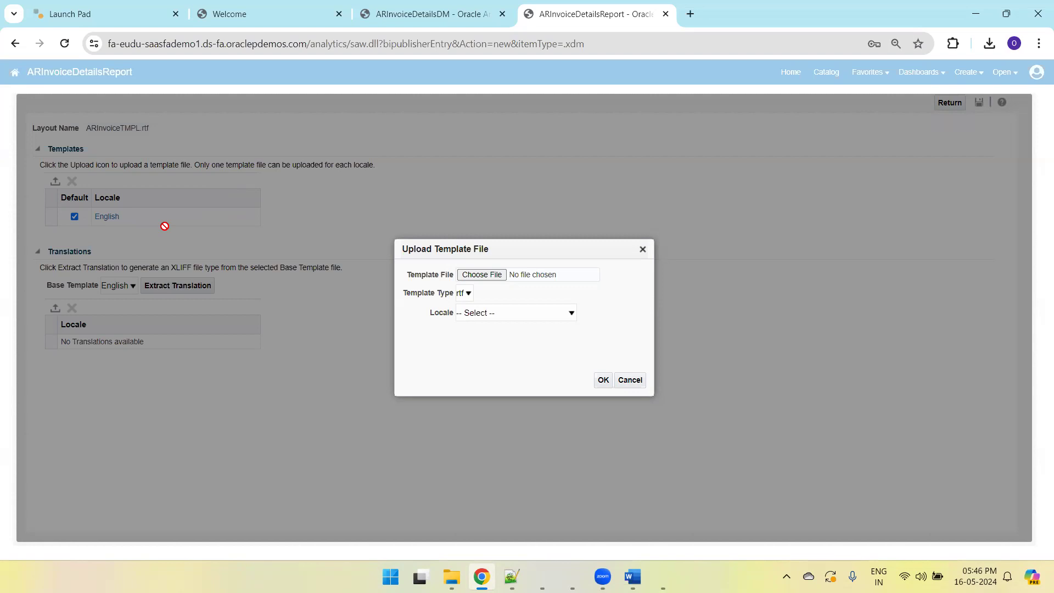
left_click(481, 278)
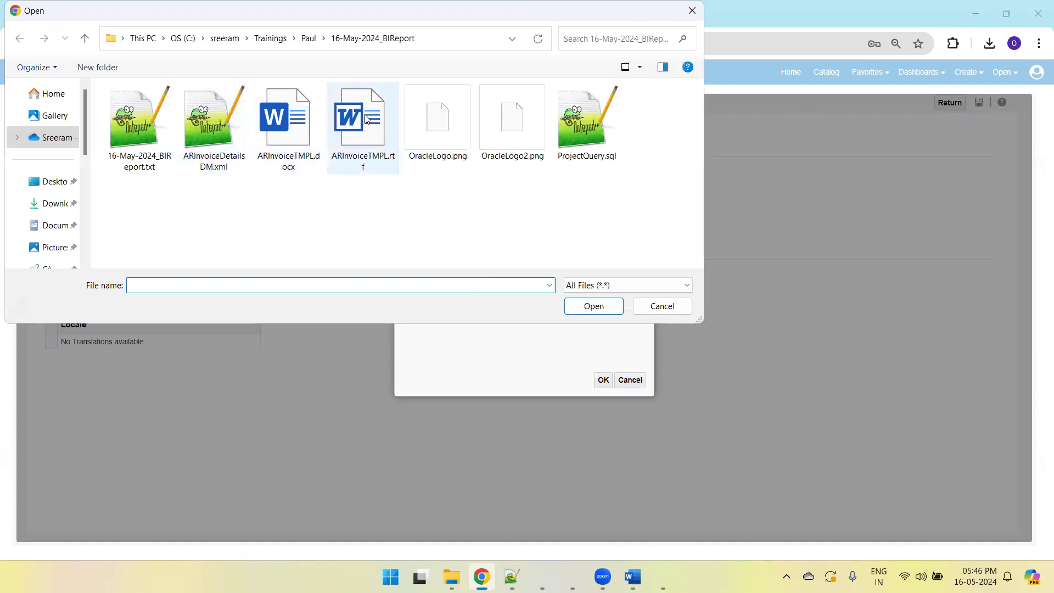
double_click(367, 119)
left_click(494, 319)
left_click(494, 325)
key("e")
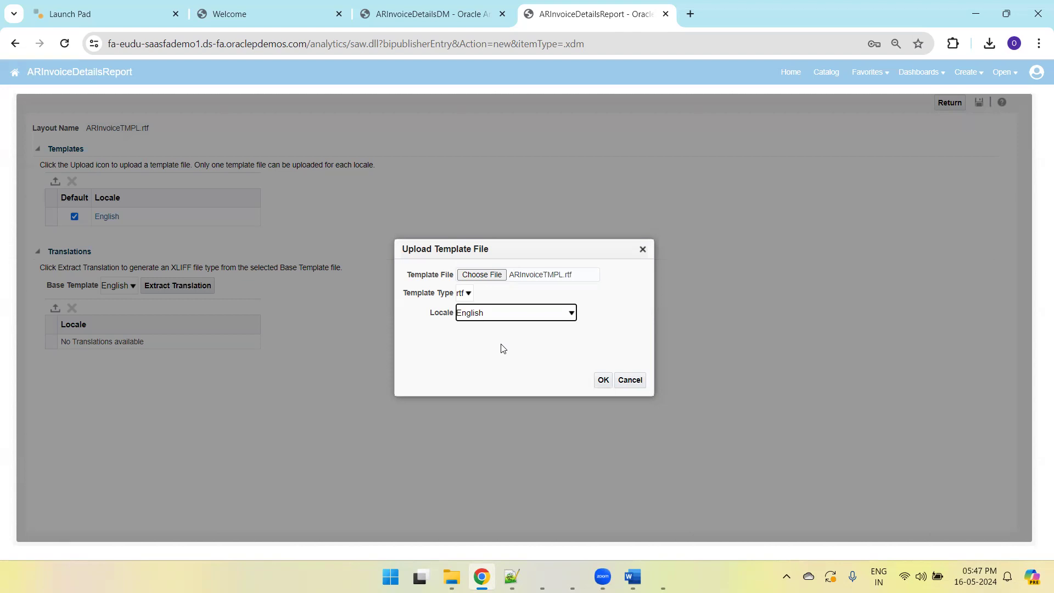
left_click(466, 295)
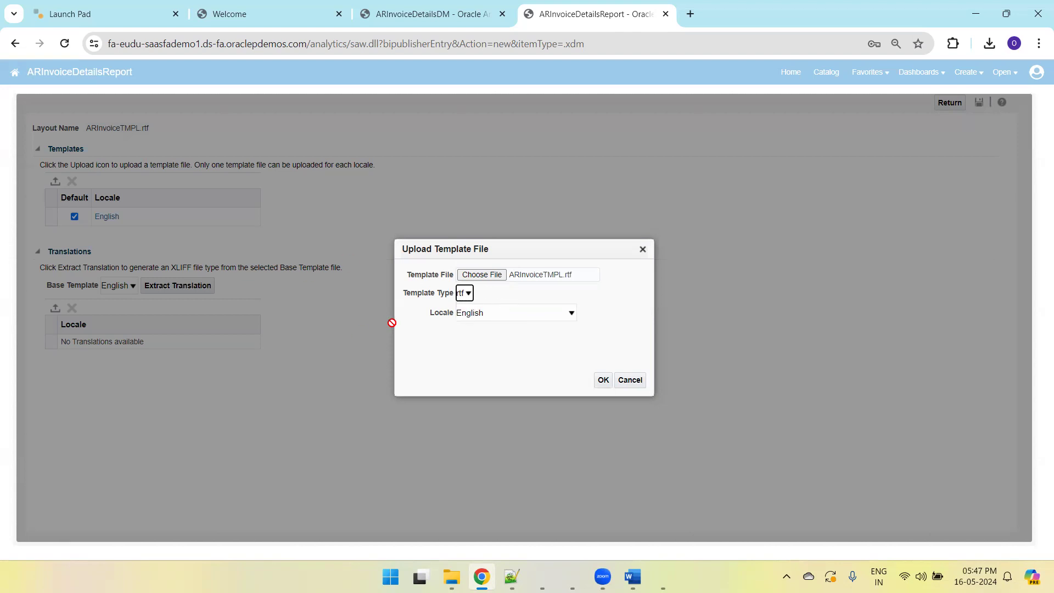
left_click(466, 295)
left_click(467, 295)
left_click(603, 380)
left_click(588, 123)
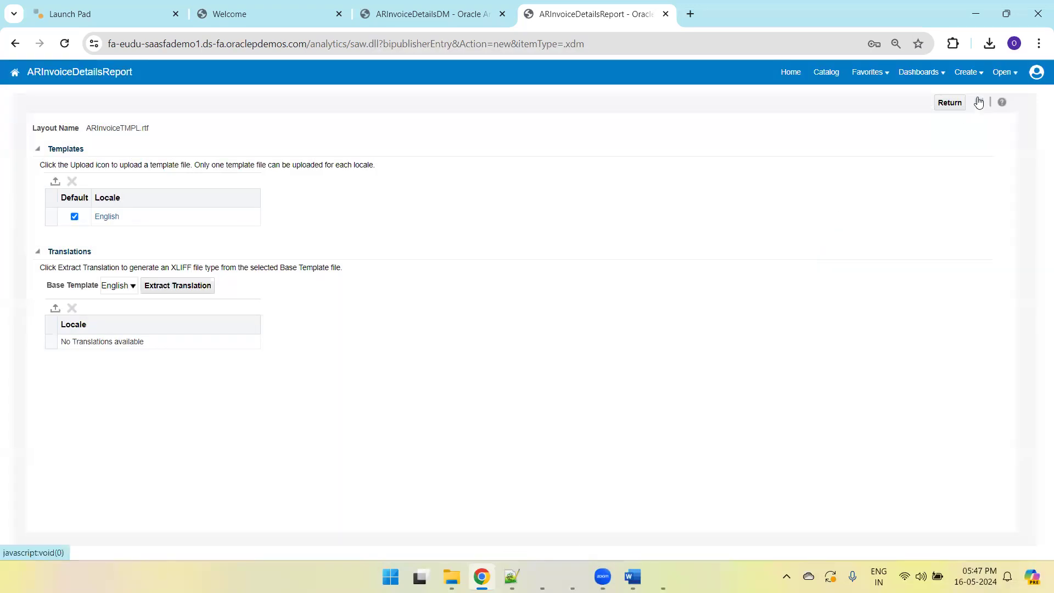
left_click(950, 104)
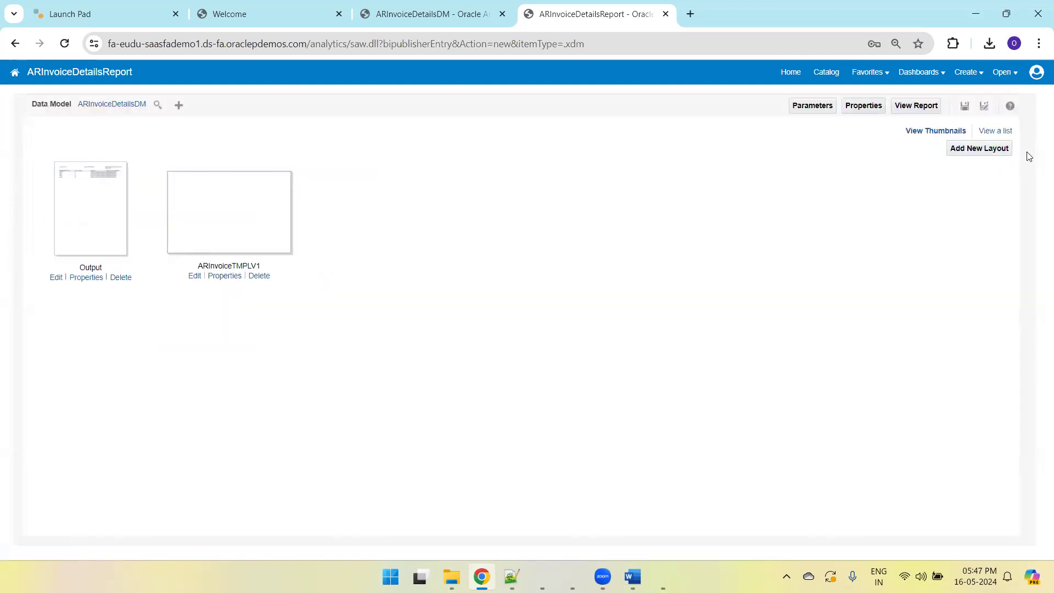
left_click(995, 148)
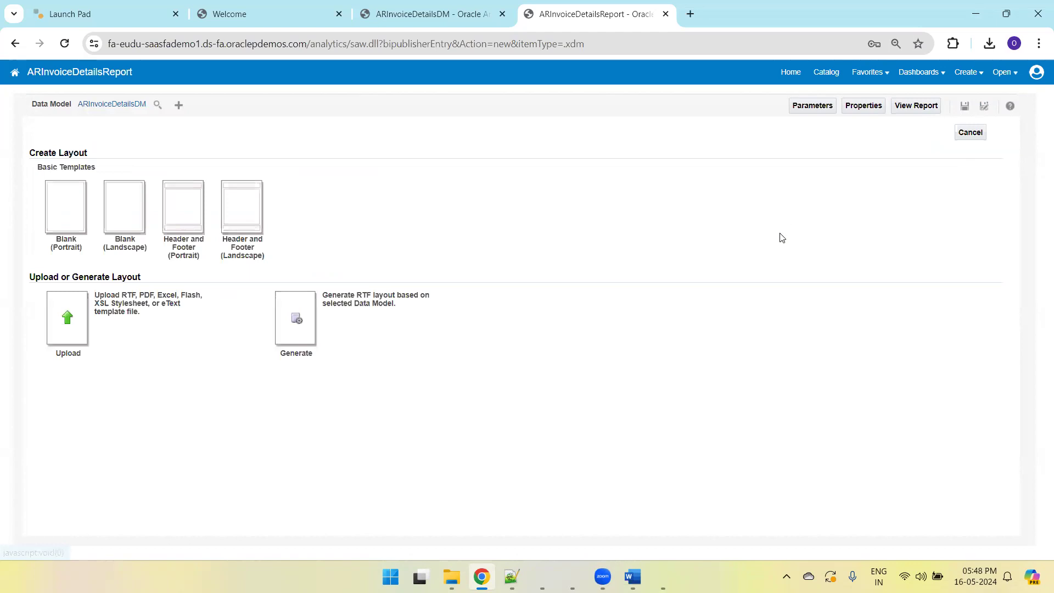
left_click(62, 334)
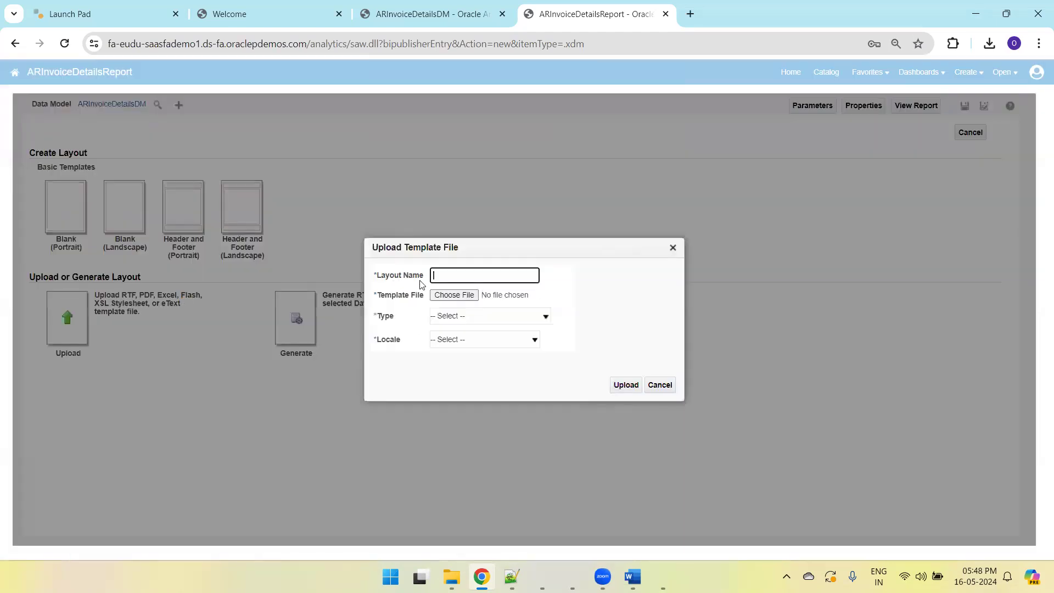
left_click(463, 317)
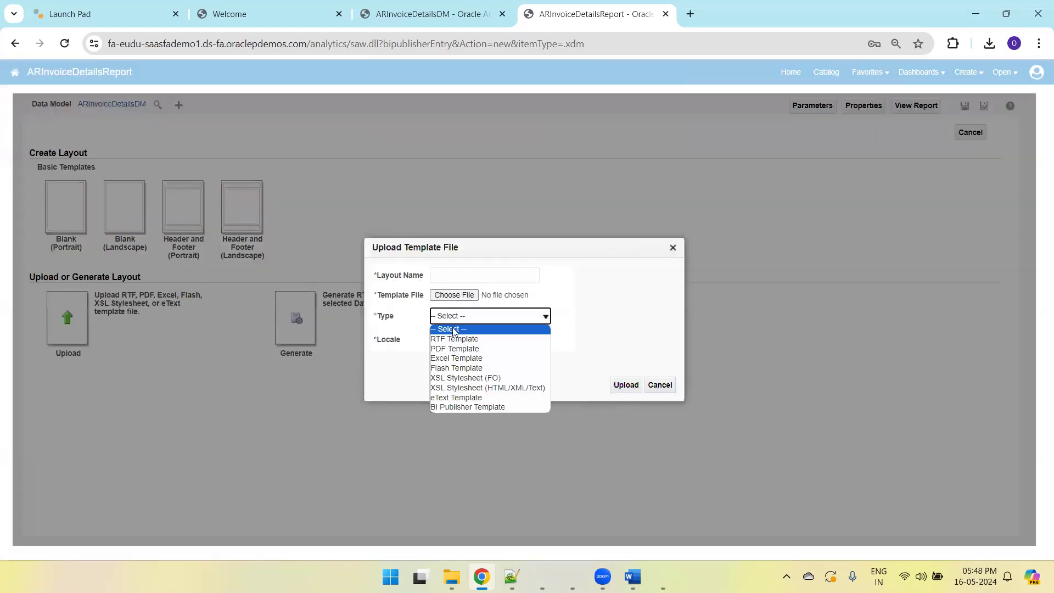
left_click(499, 362)
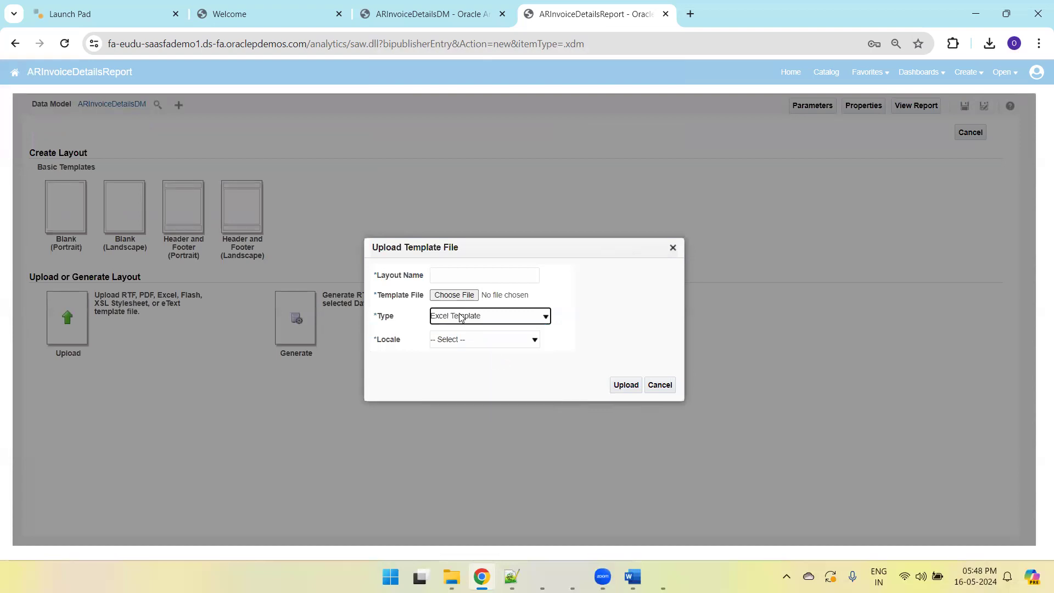
left_click(477, 345)
key("e")
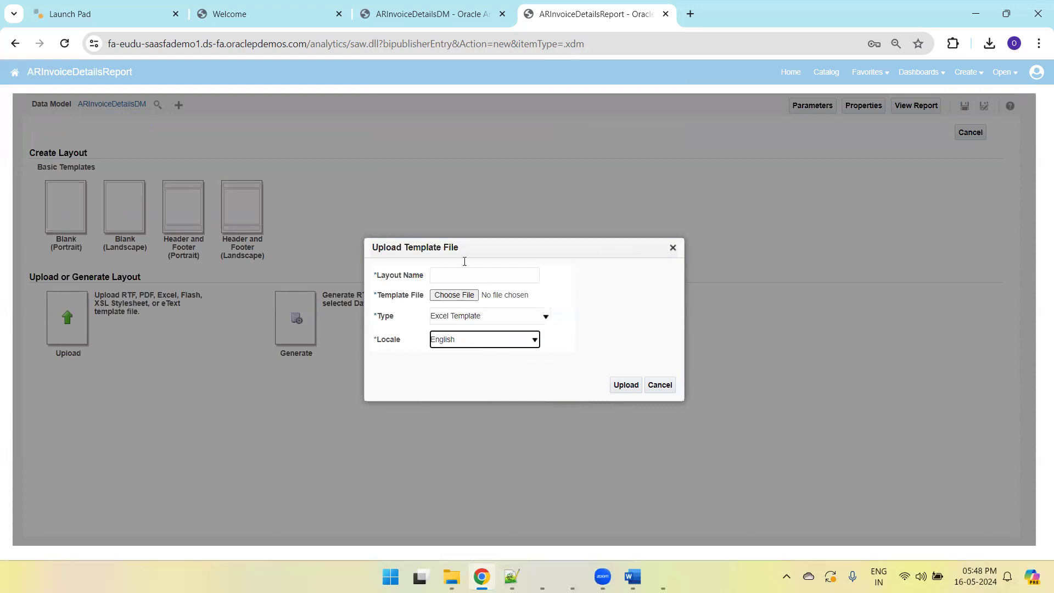
left_click(473, 275)
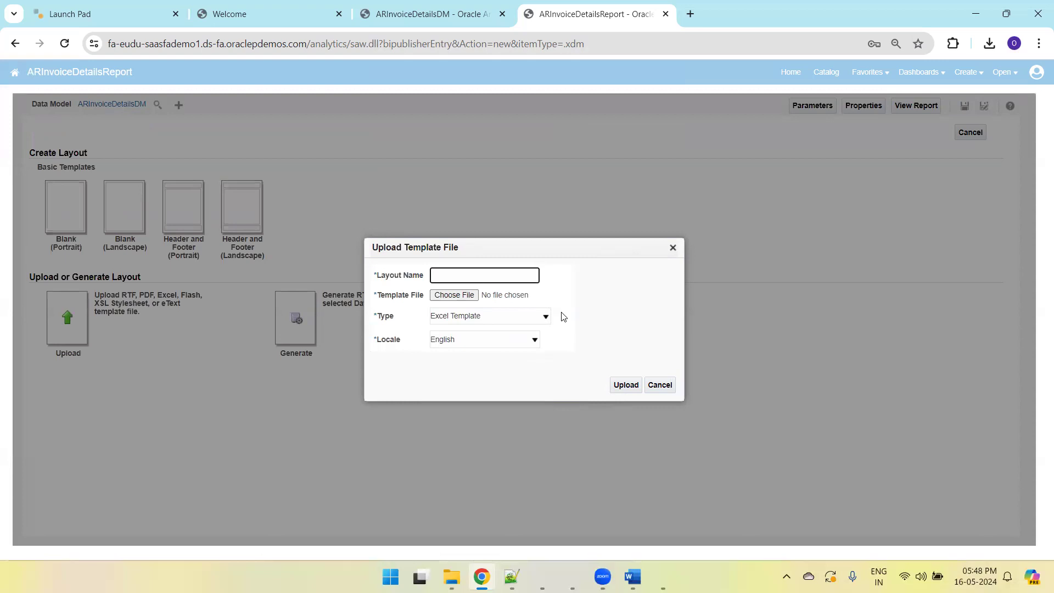
left_click(659, 386)
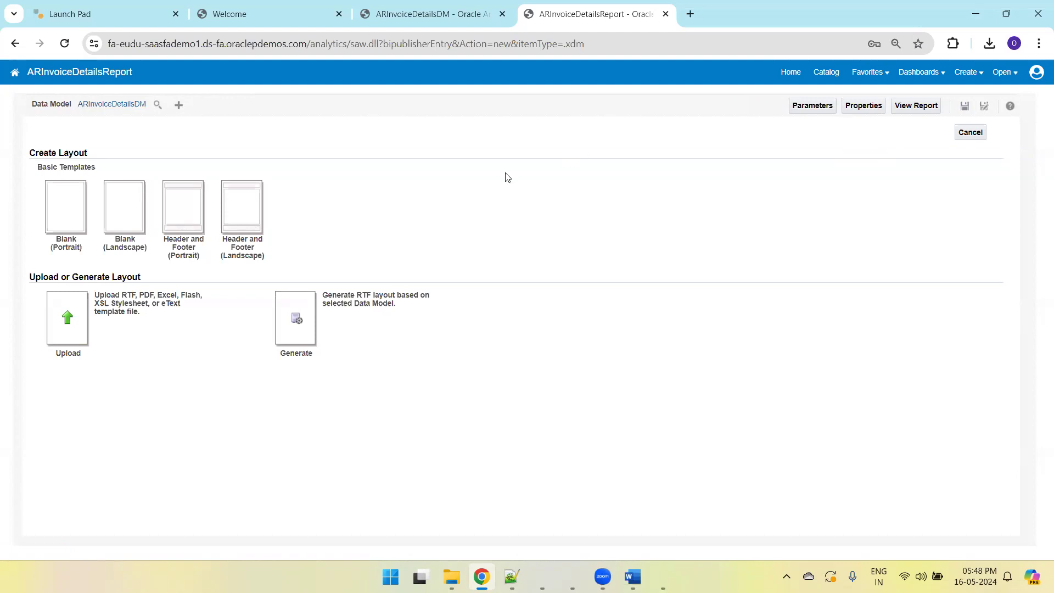
- Switch to the ARInvoiceDetailsDM data model, save it, and open the catalog
left_click(410, 19)
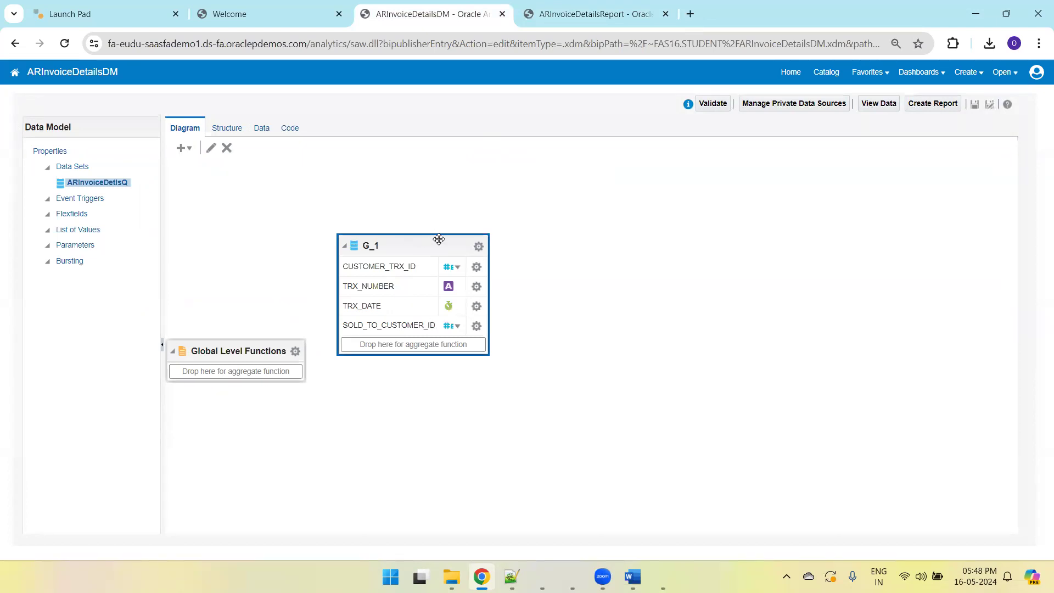
left_click(975, 104)
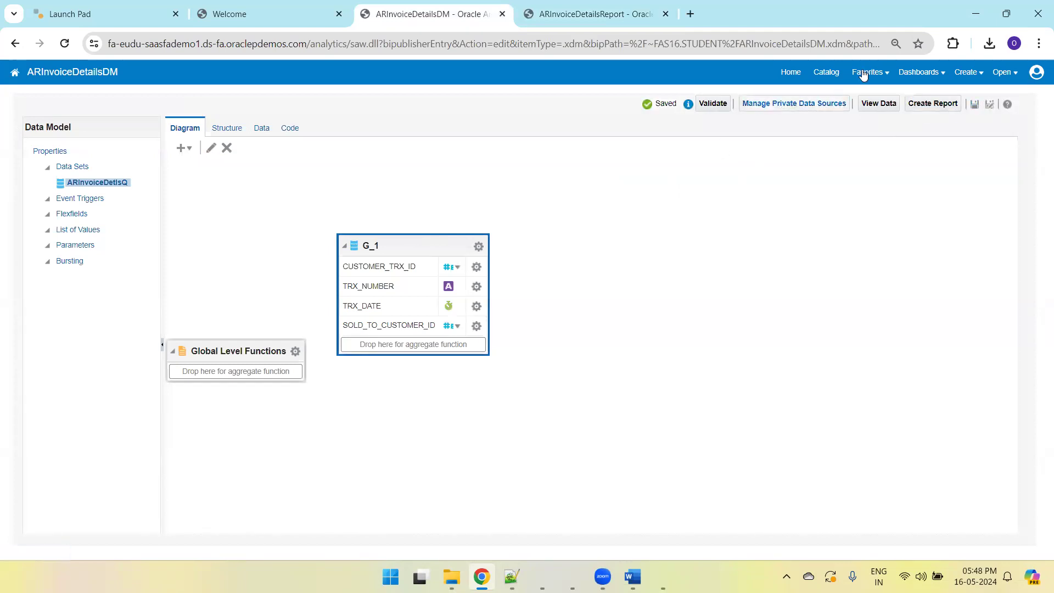
left_click(822, 72)
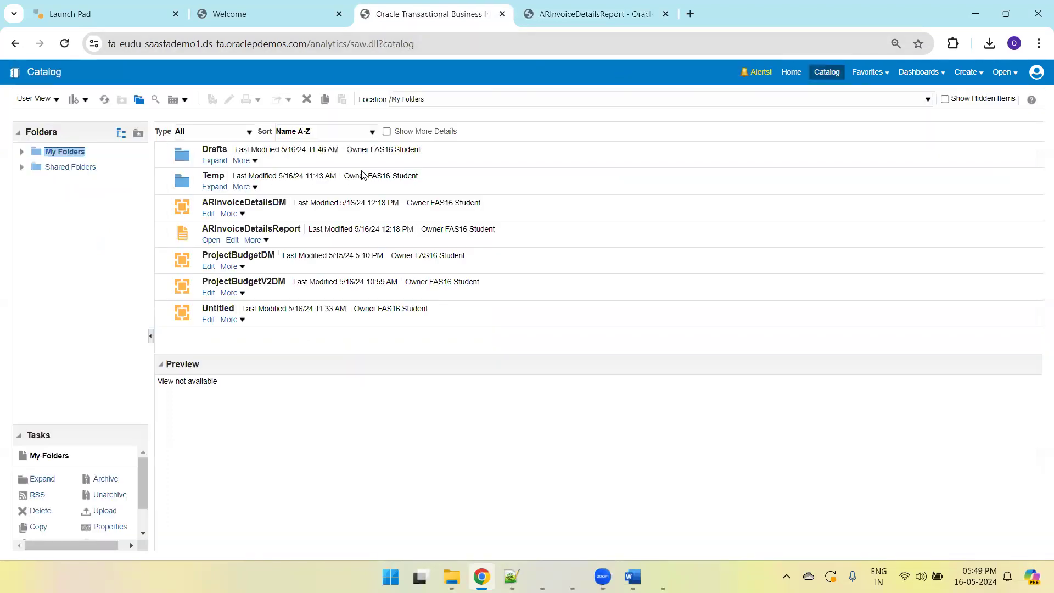
- Copy the ARInvoiceDetailsDM data model and paste the copy into My Folders
left_click(273, 218)
left_click_drag(112, 425, 106, 303)
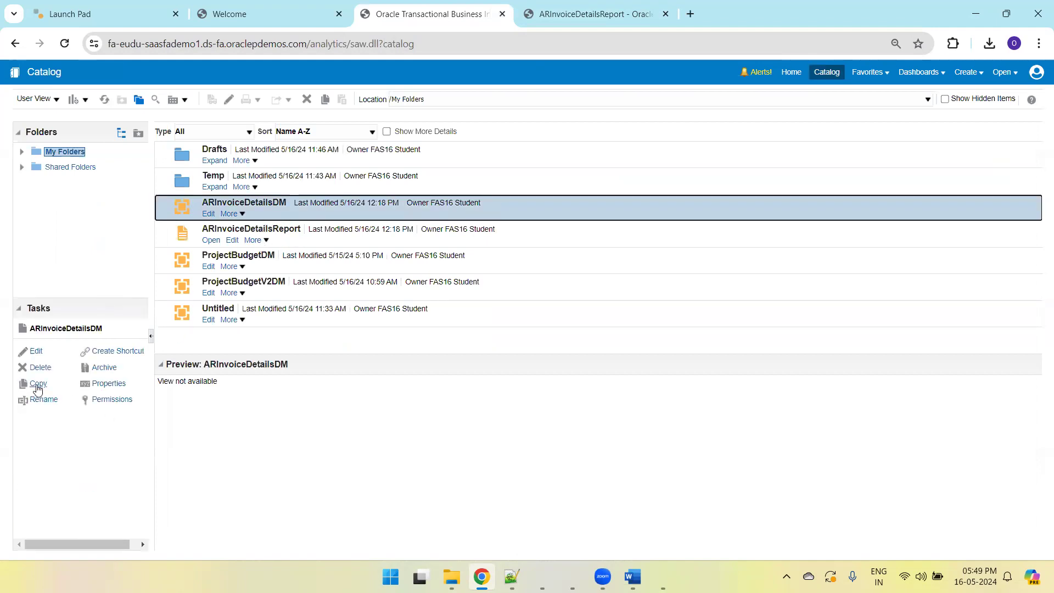
left_click(37, 387)
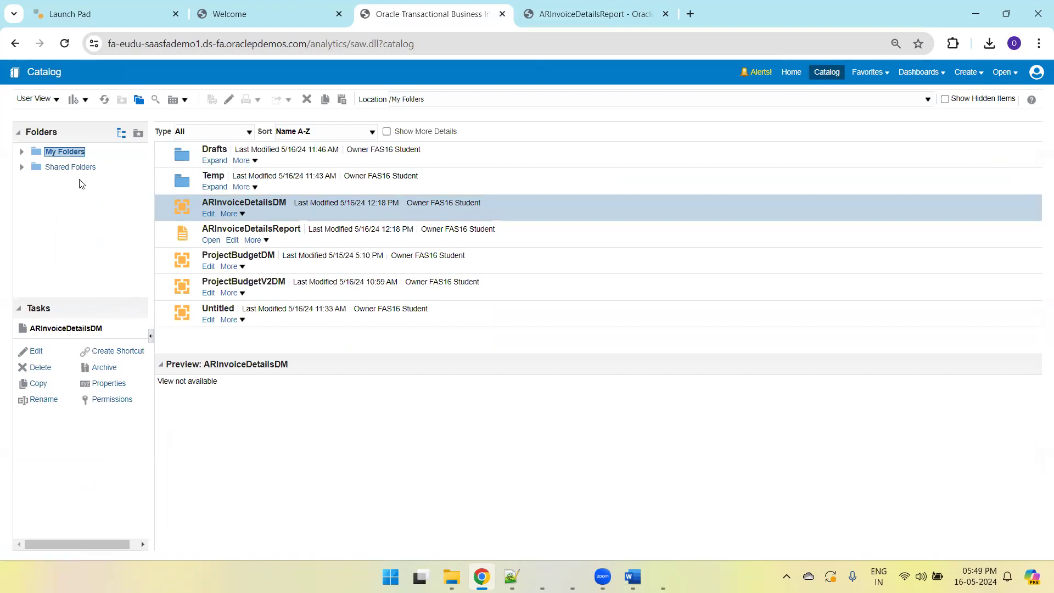
left_click(68, 167)
left_click(71, 152)
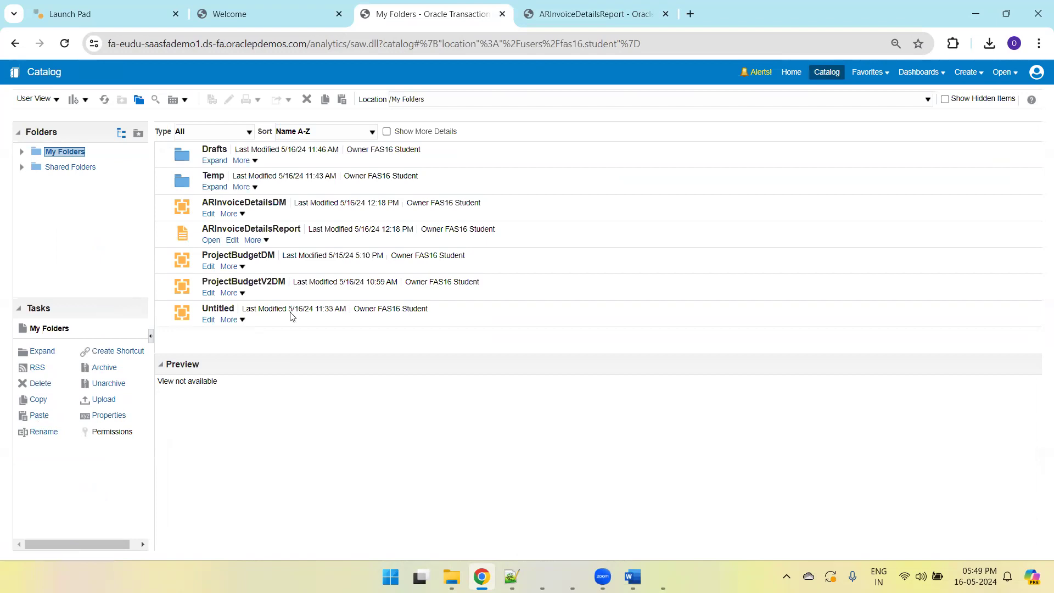
- Copy ARInvoiceDetailsReport, paste the copy into My Folders, and enlarge the catalog list to show all items
left_click(300, 241)
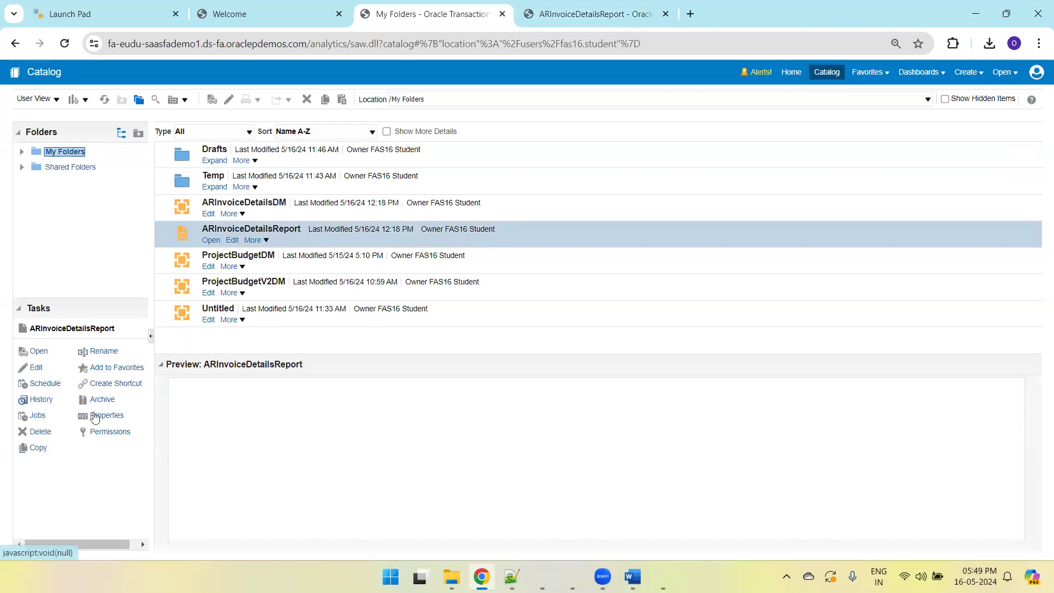
left_click(56, 168)
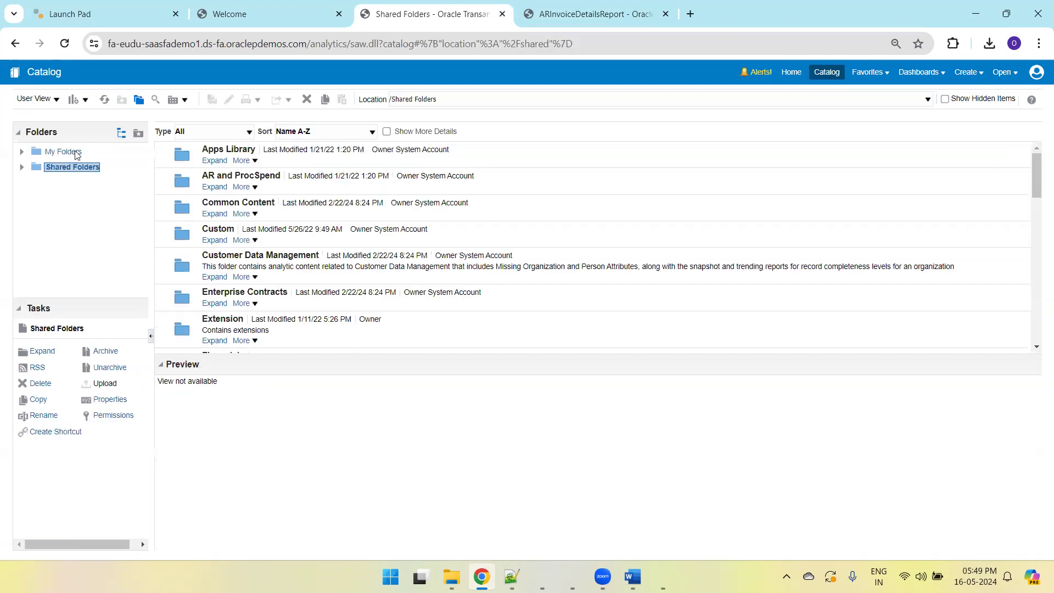
left_click(69, 153)
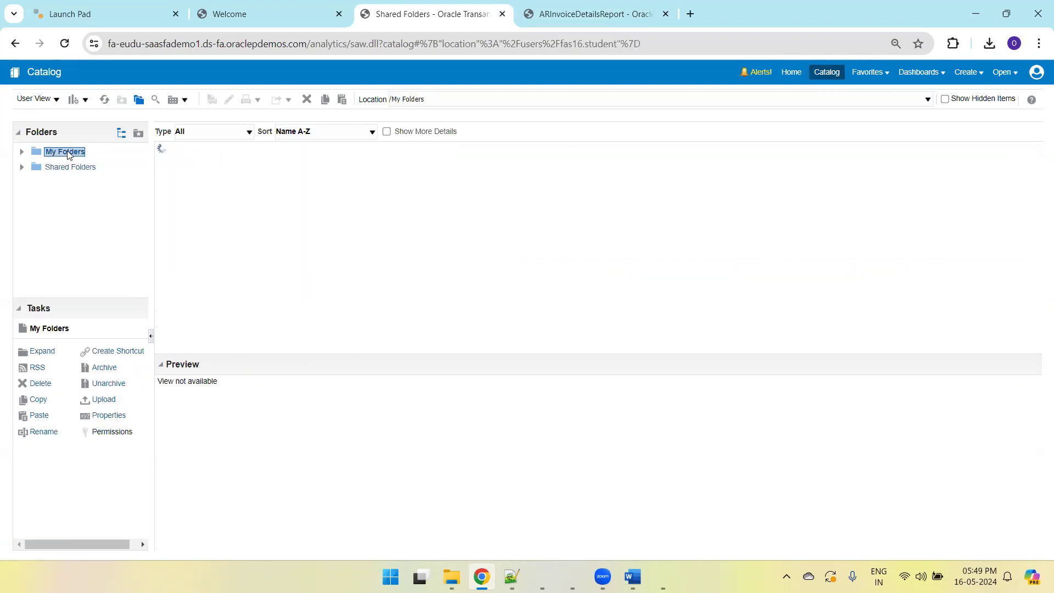
left_click(34, 420)
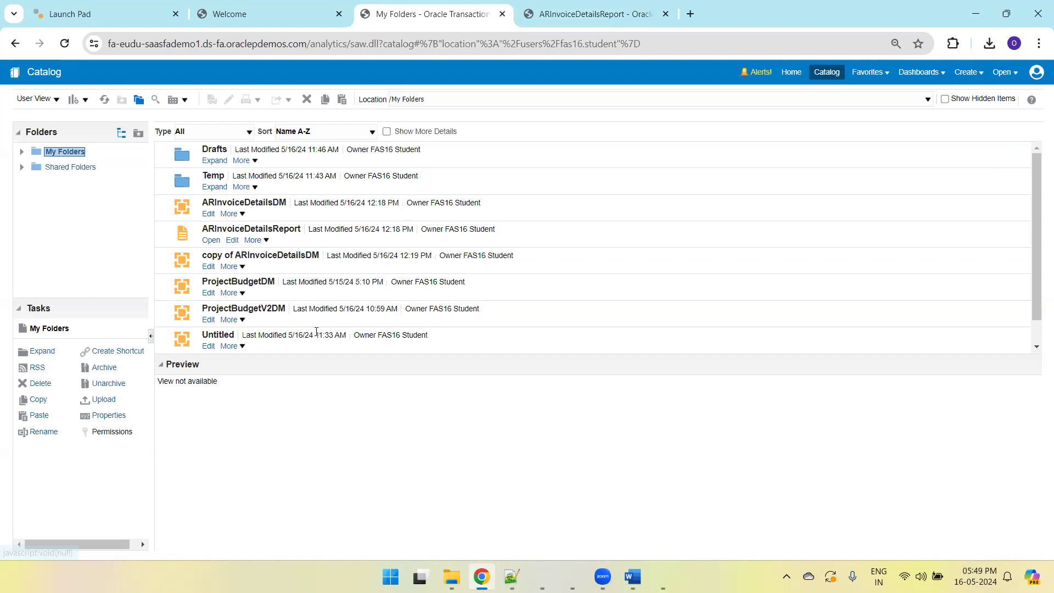
left_click_drag(322, 356, 314, 419)
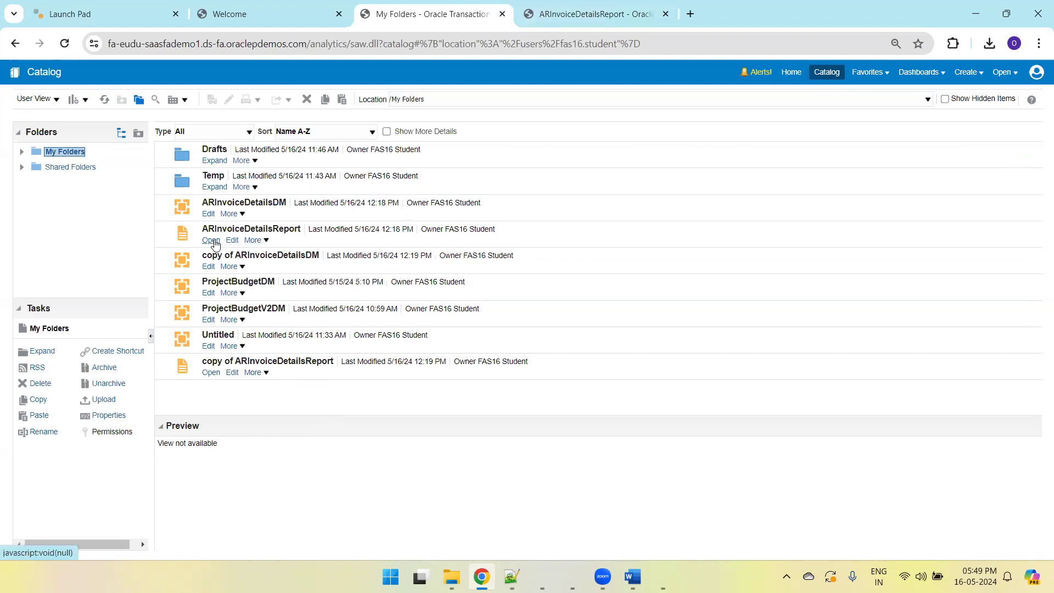
- Rename the copy of ARInvoiceDetailsDM as ARInvoiceWithParamDM
left_click(260, 264)
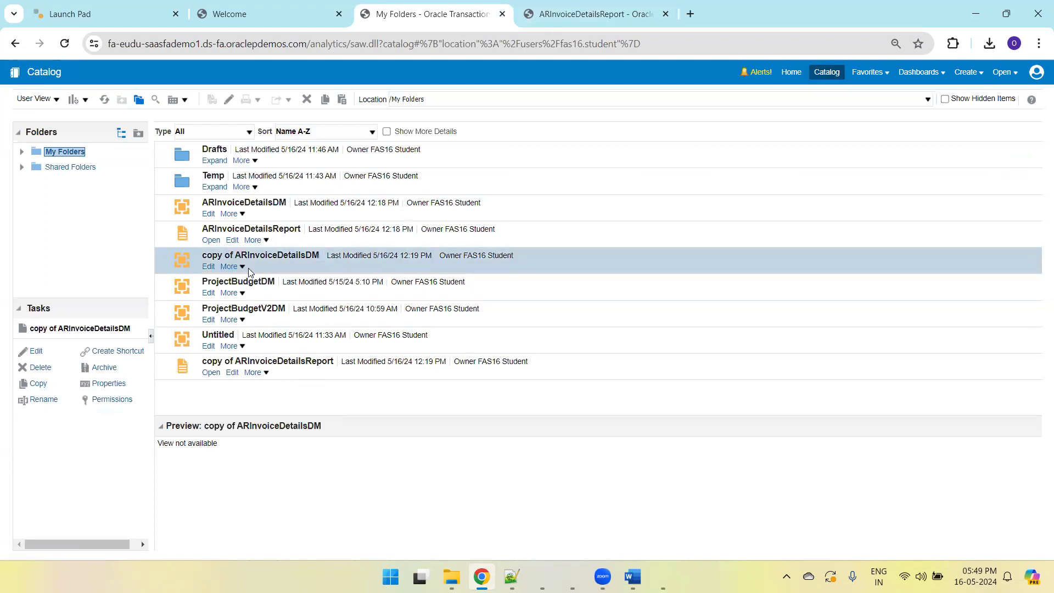
left_click(241, 266)
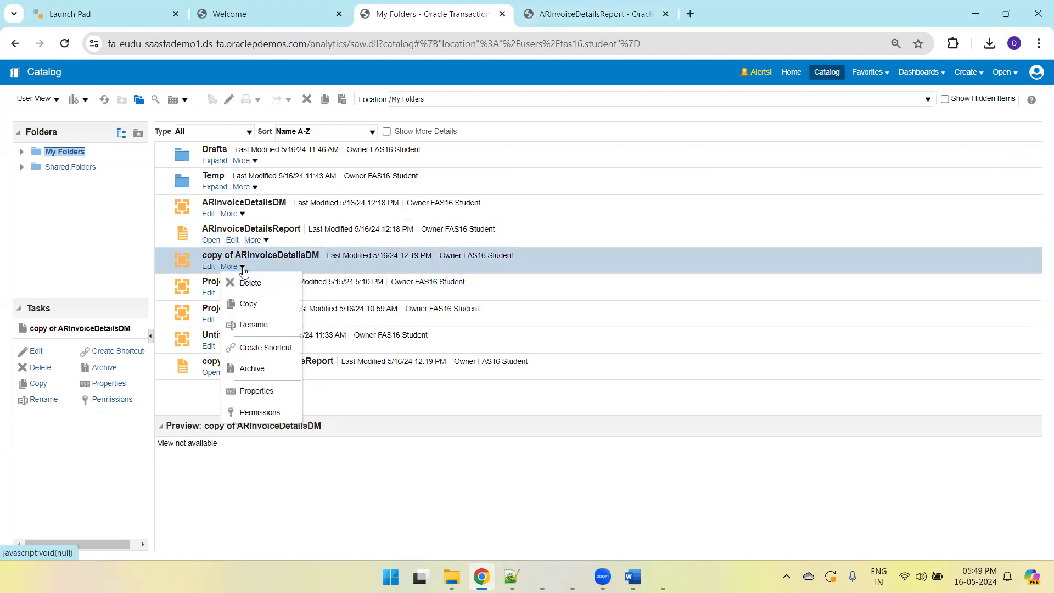
left_click(263, 333)
type("ARInvoiceWithParamDM")
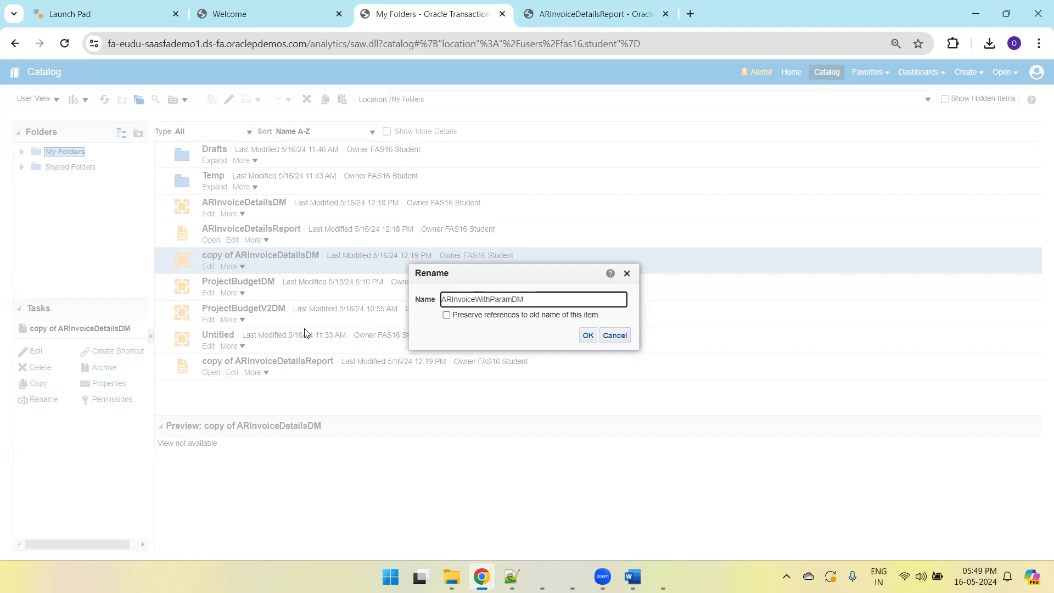
key("ctrl+a")
left_click(588, 335)
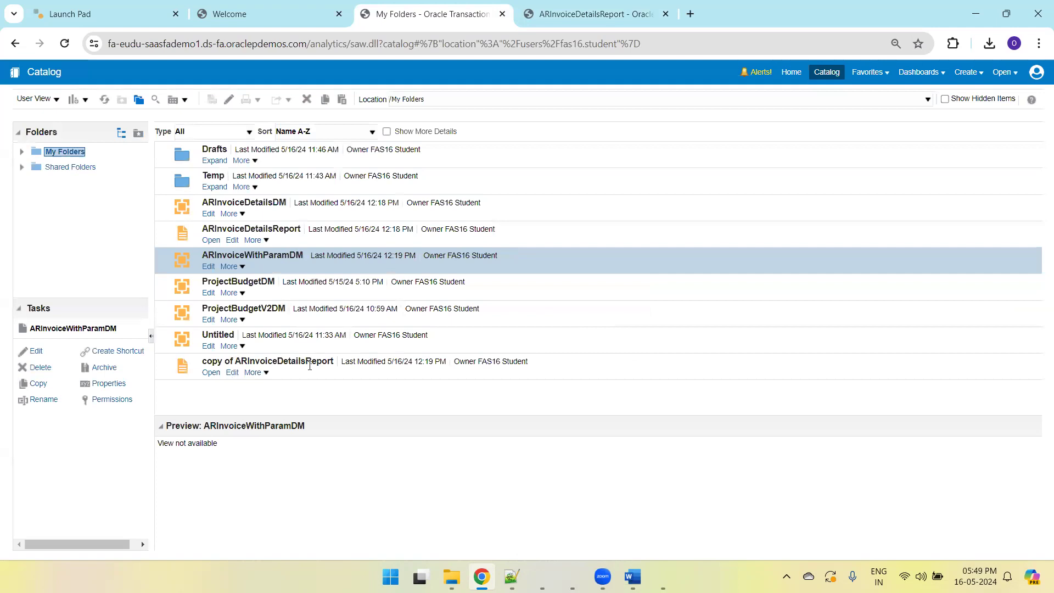
- Rename the copy of ARInvoiceDetailsReport as ARInvoiceWithParamReport
left_click(304, 374)
left_click(254, 372)
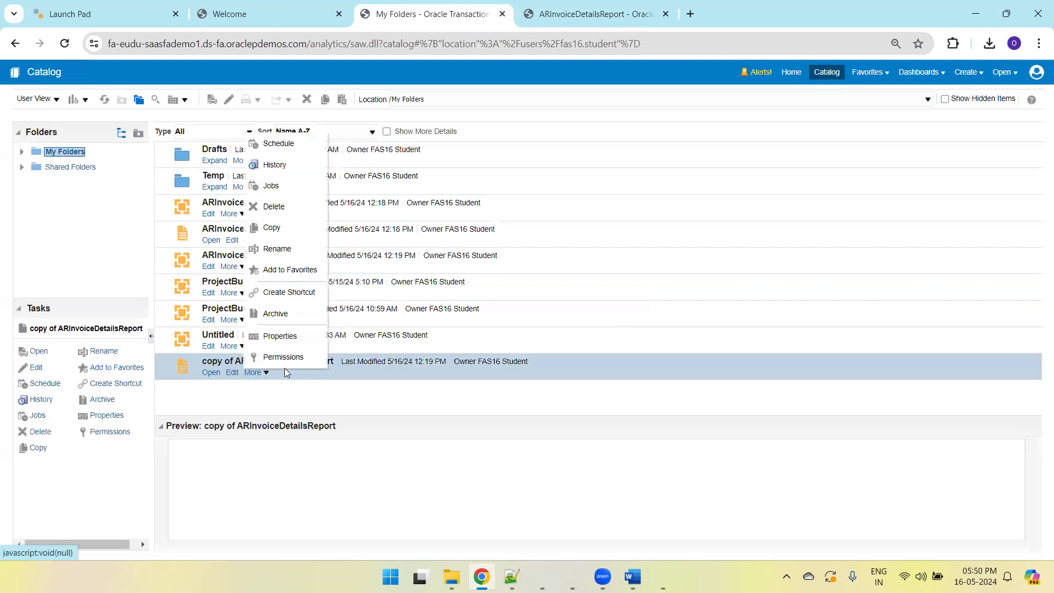
left_click(287, 251)
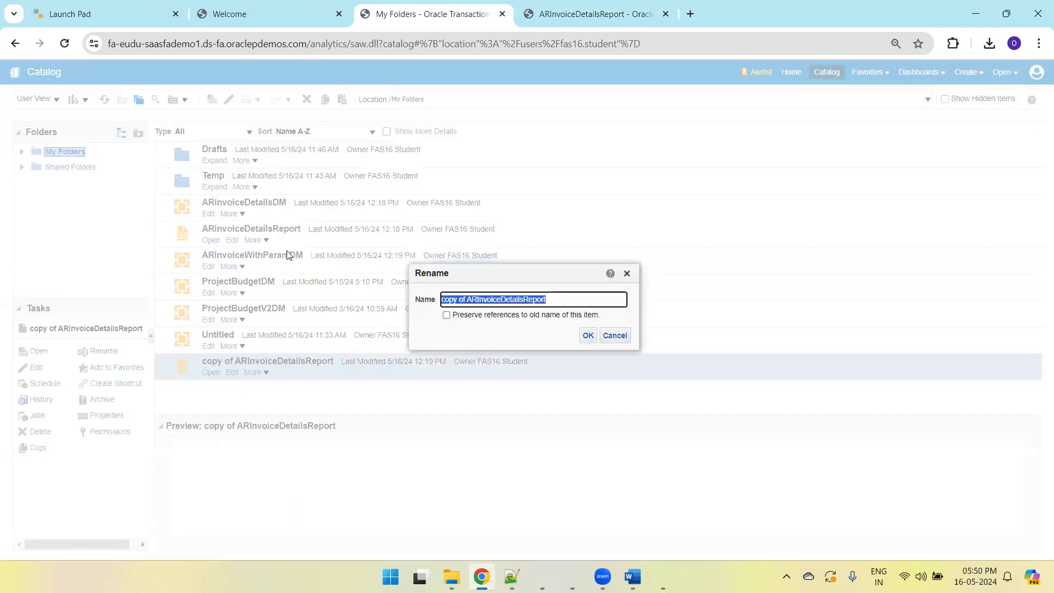
key("BackSpace")
key("BackSpace")
type("Report")
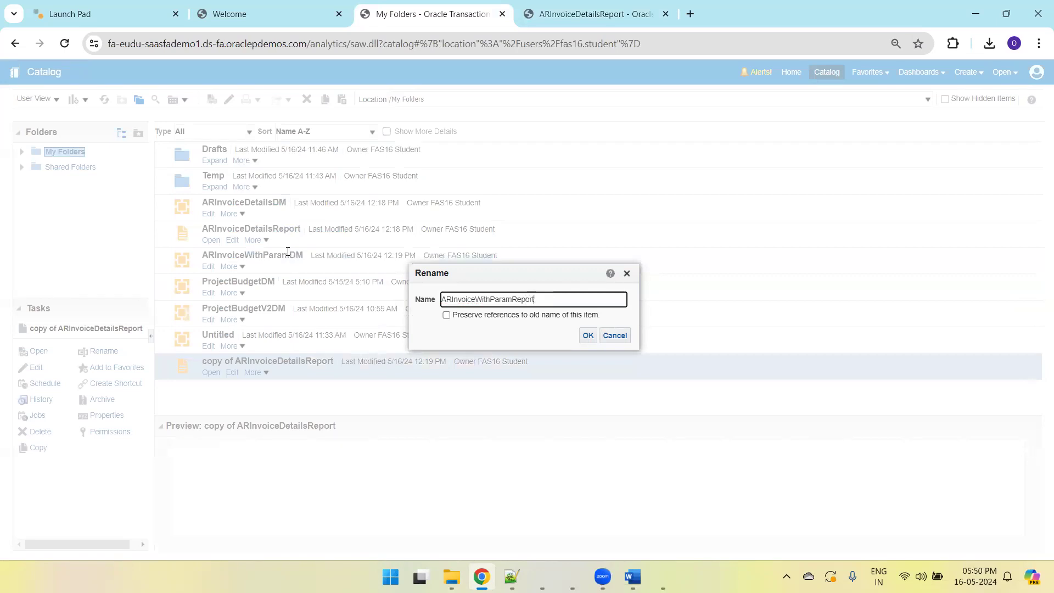
key("Return")
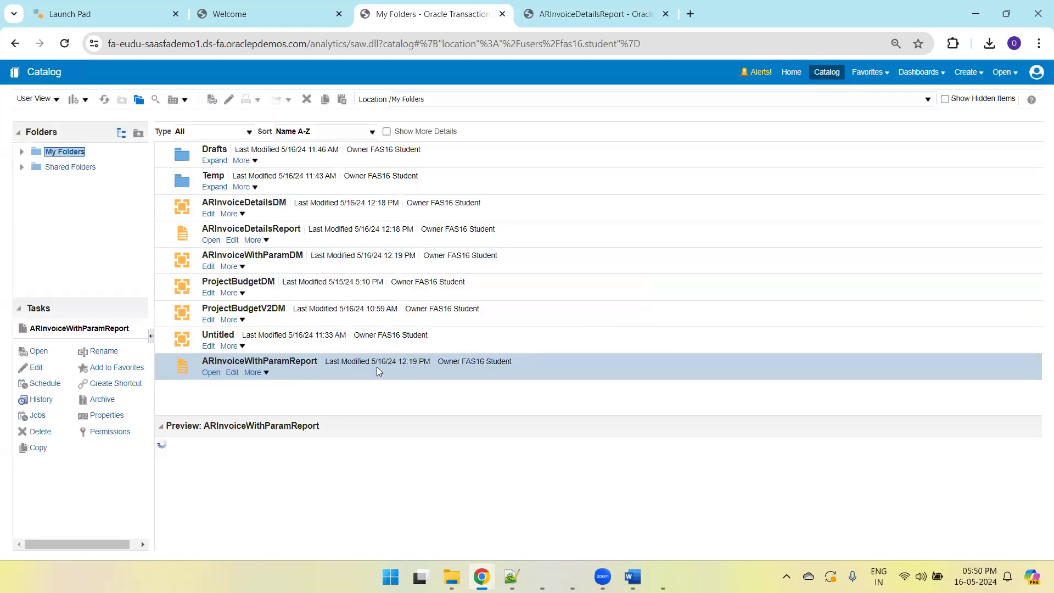
- Open the ARInvoiceWithParamDM data model from My Folders for editing
left_click(597, 13)
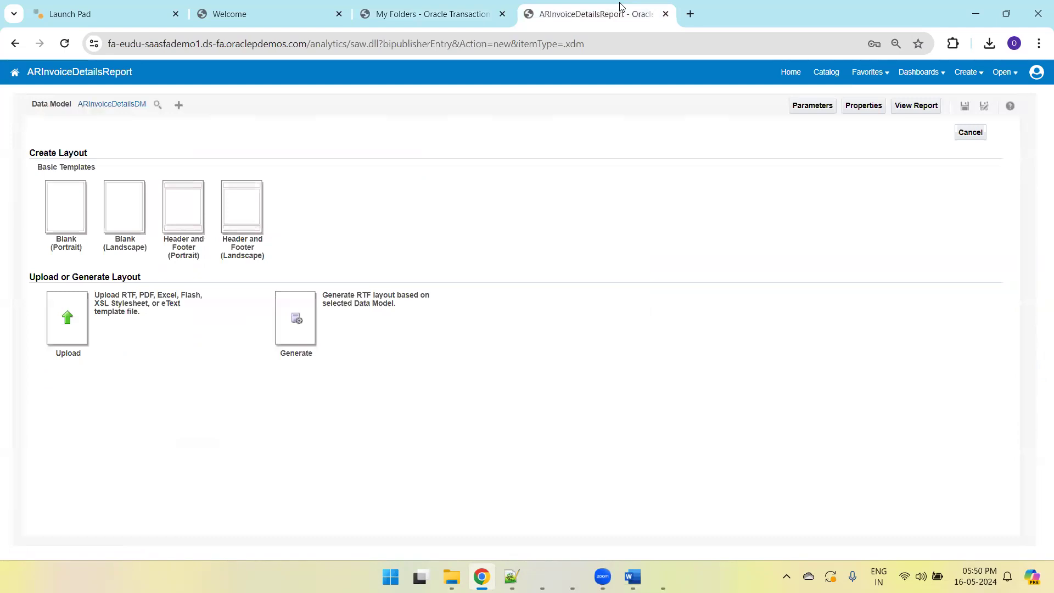
left_click(461, 12)
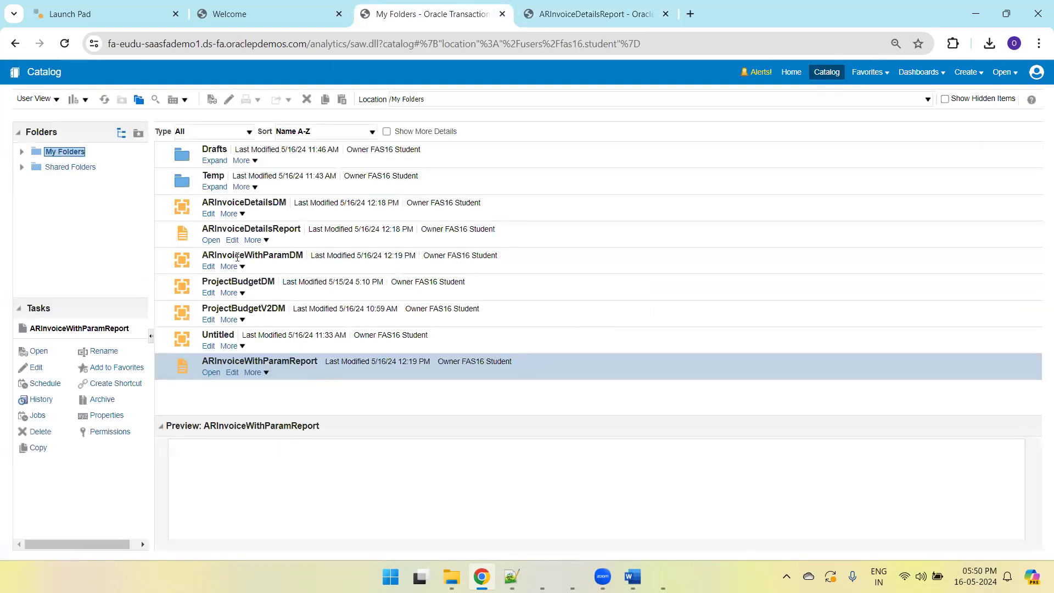
left_click(208, 267)
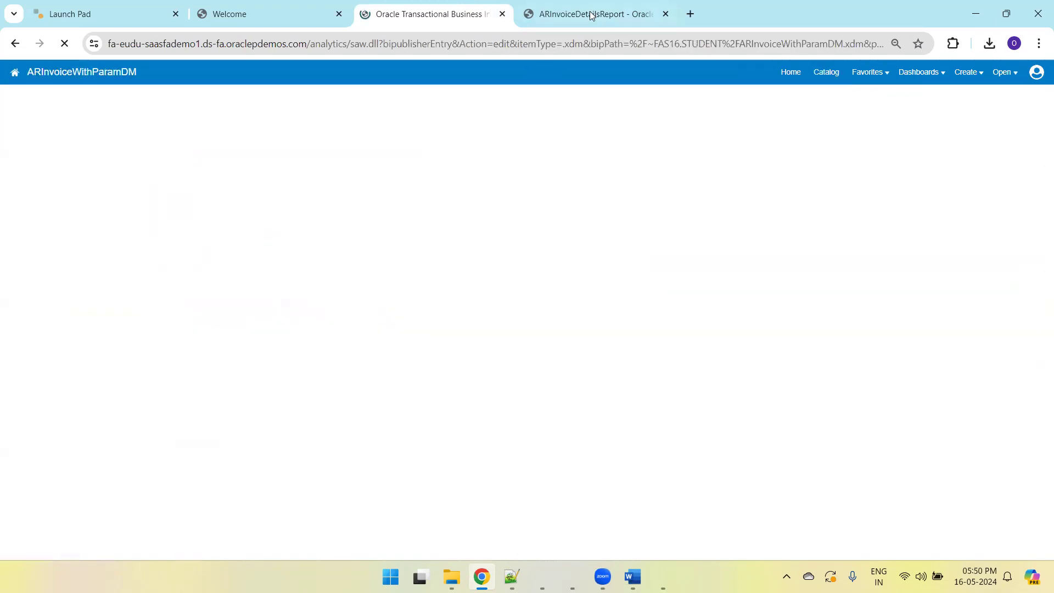
- In the ARInvoiceDetailsReport browser tab, go to the catalog and open ARInvoiceWithParamReport for editing
left_click(588, 14)
left_click(828, 72)
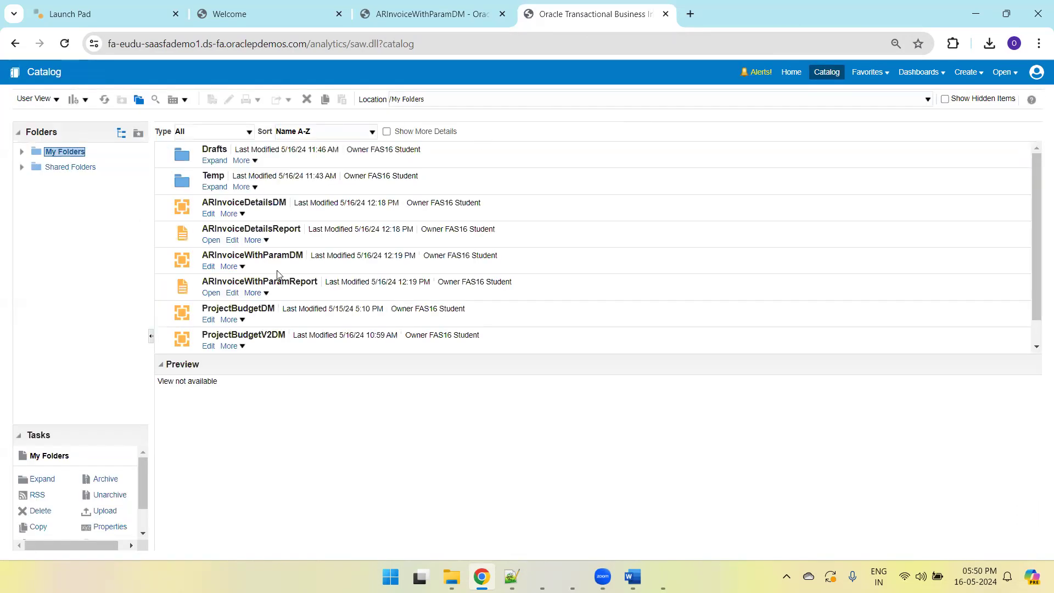
left_click(292, 291)
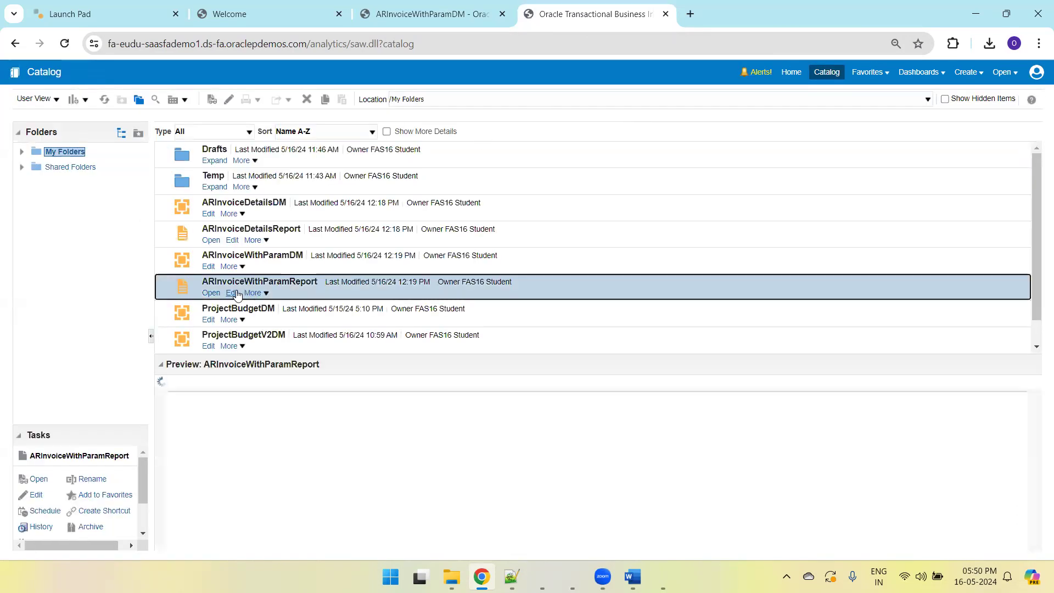
left_click(231, 293)
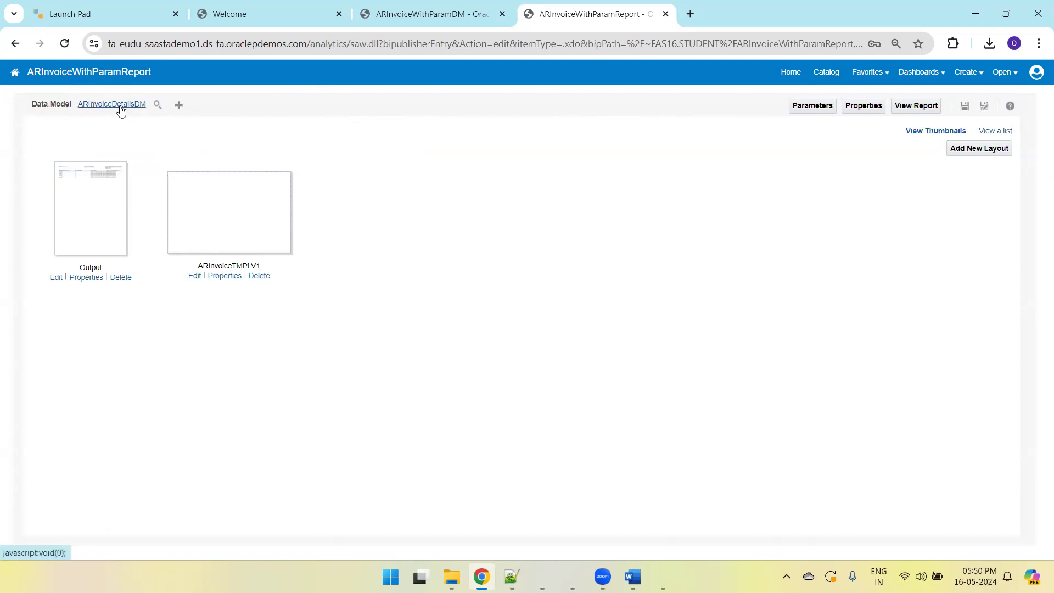
- Change the report's data model to ARInvoiceWithParamDM from My Folders
left_click(156, 106)
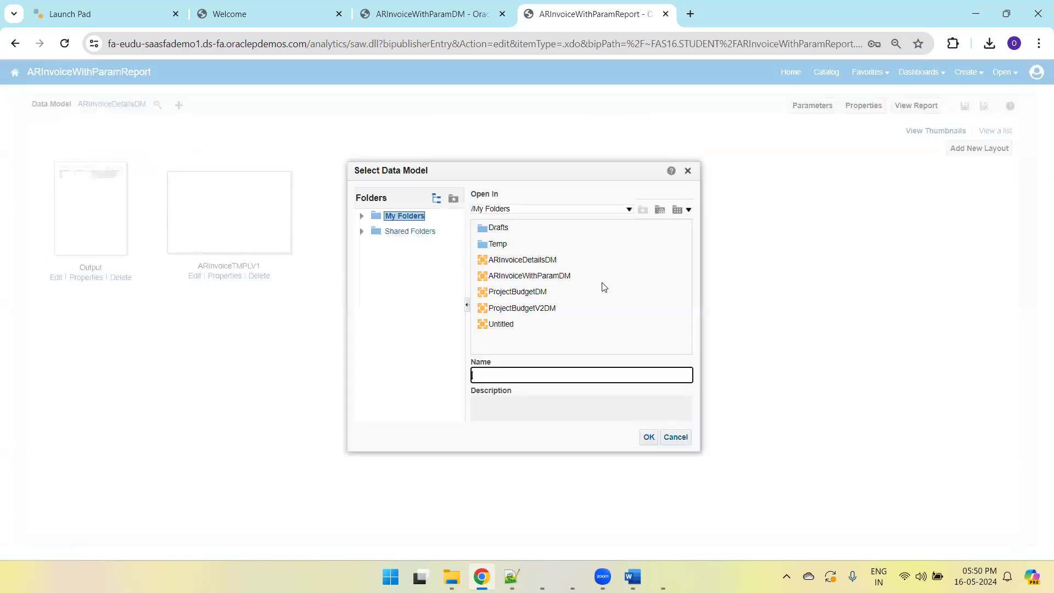
left_click(552, 277)
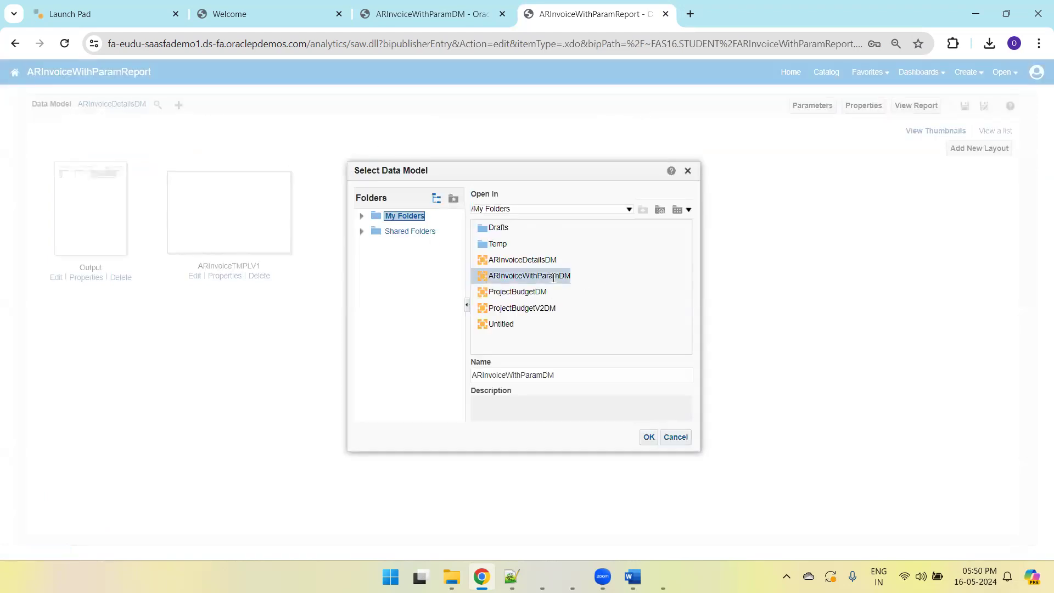
left_click(649, 438)
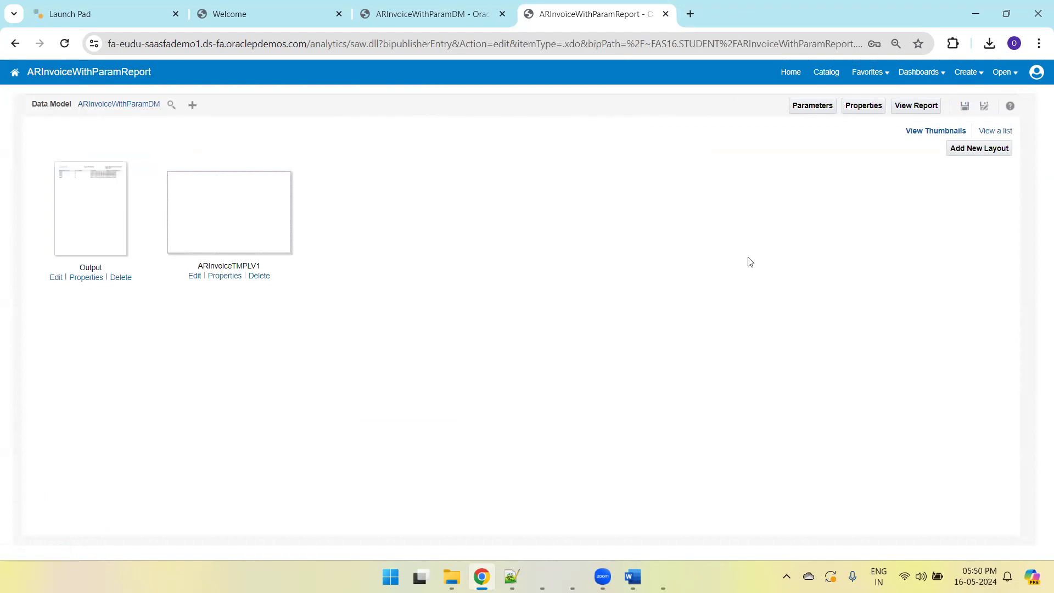
- Return to the ARInvoiceWithParamDM data model, move the G_1 group higher in the diagram, and select it
left_click(433, 17)
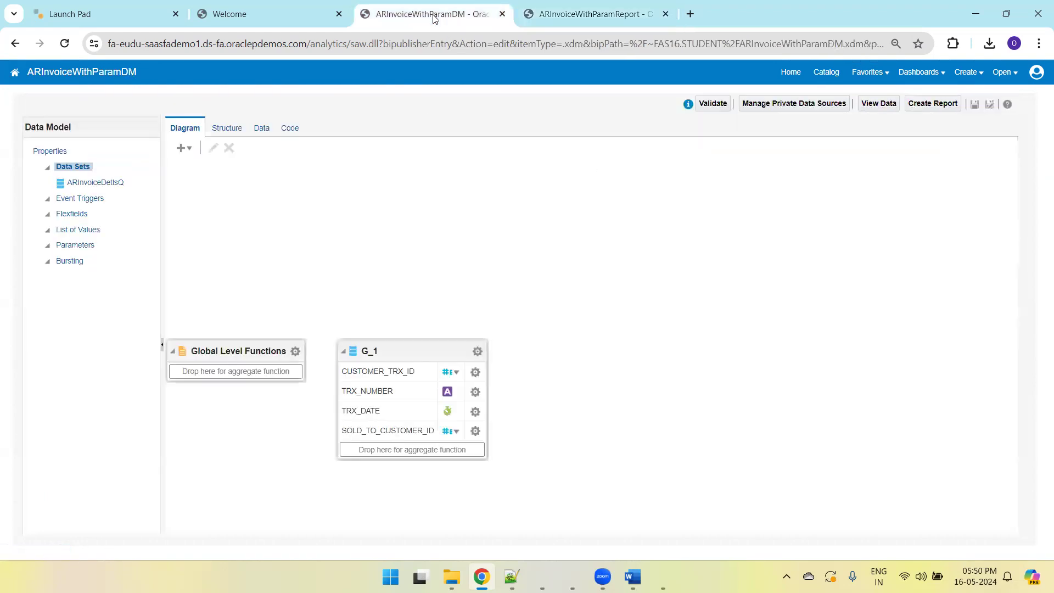
left_click_drag(388, 347, 420, 192)
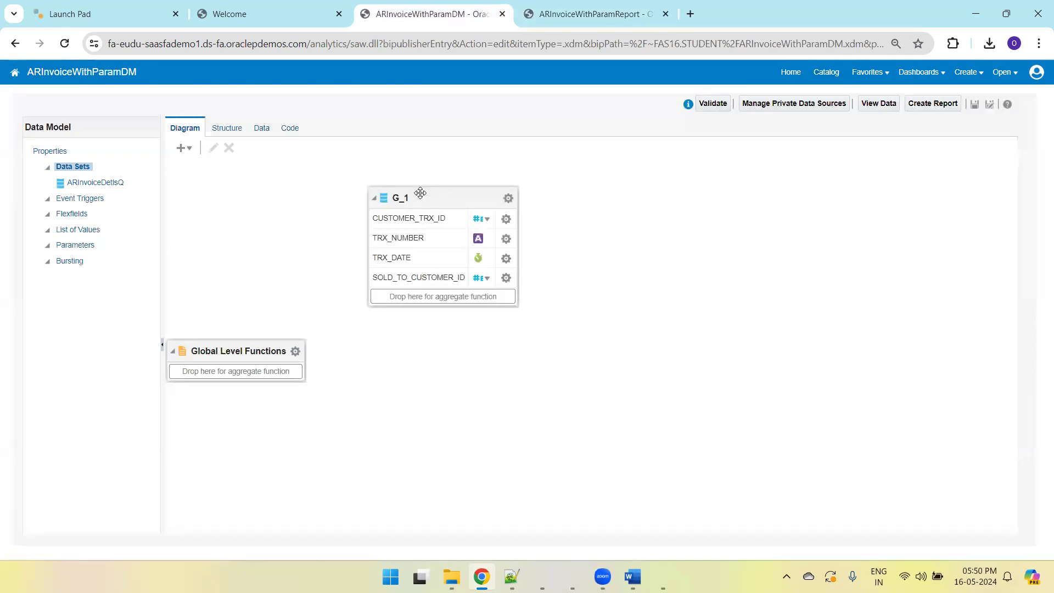
left_click(420, 193)
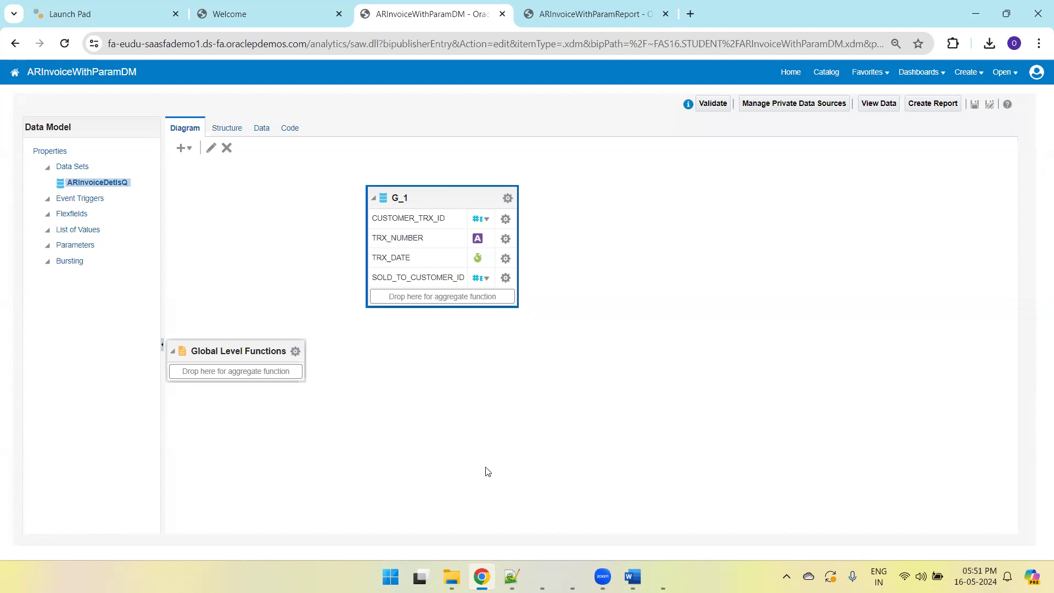
- Switch to Notepad++, look through the open files, and highlight the RA_CUSTOMER_TRX_ALL query in 16-May-2024_BIReport.txt
mouse_move(512, 575)
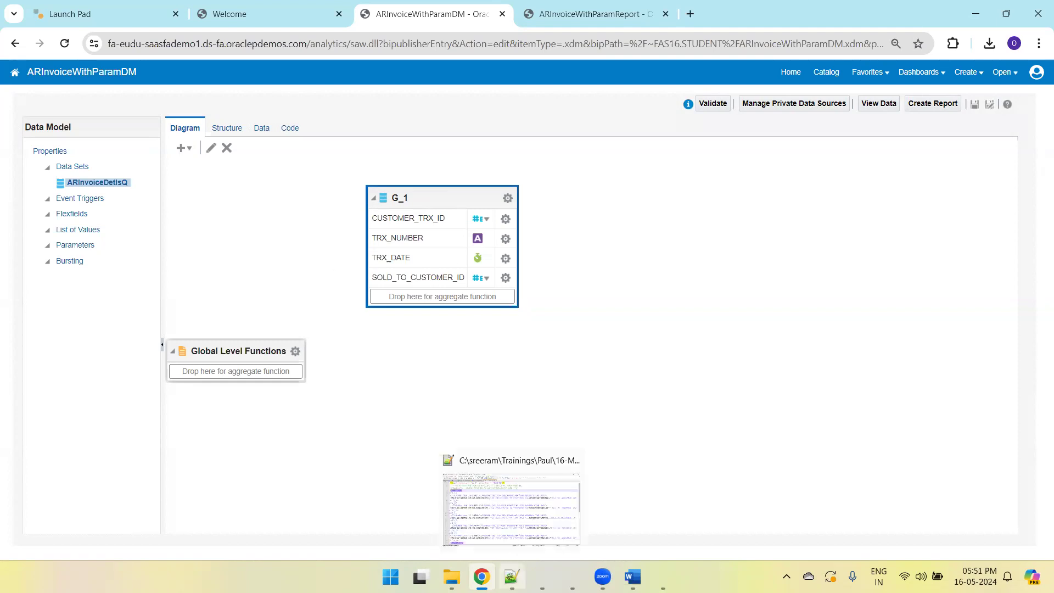
left_click(512, 500)
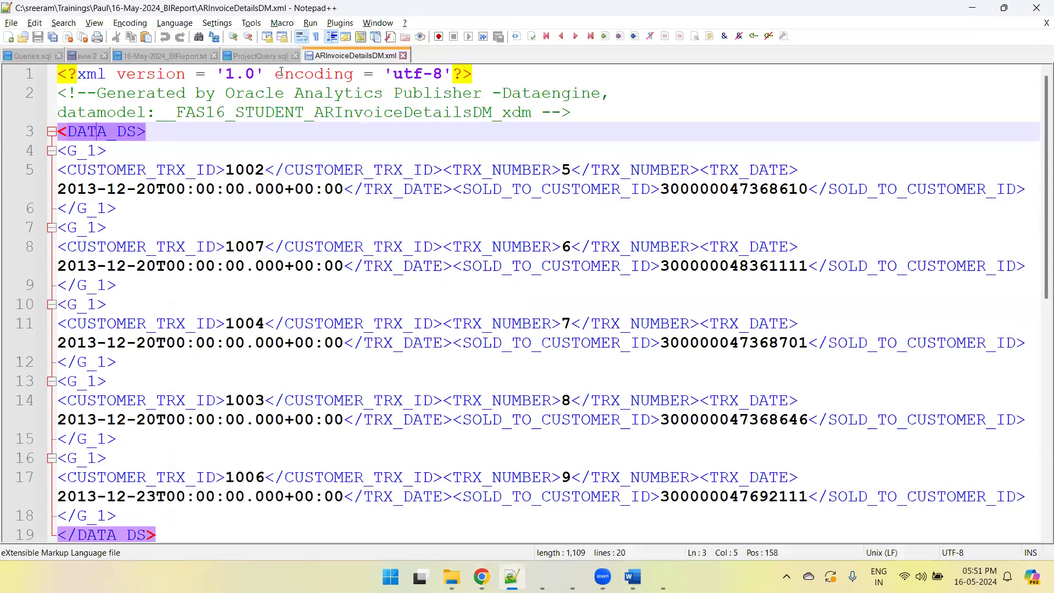
left_click(263, 56)
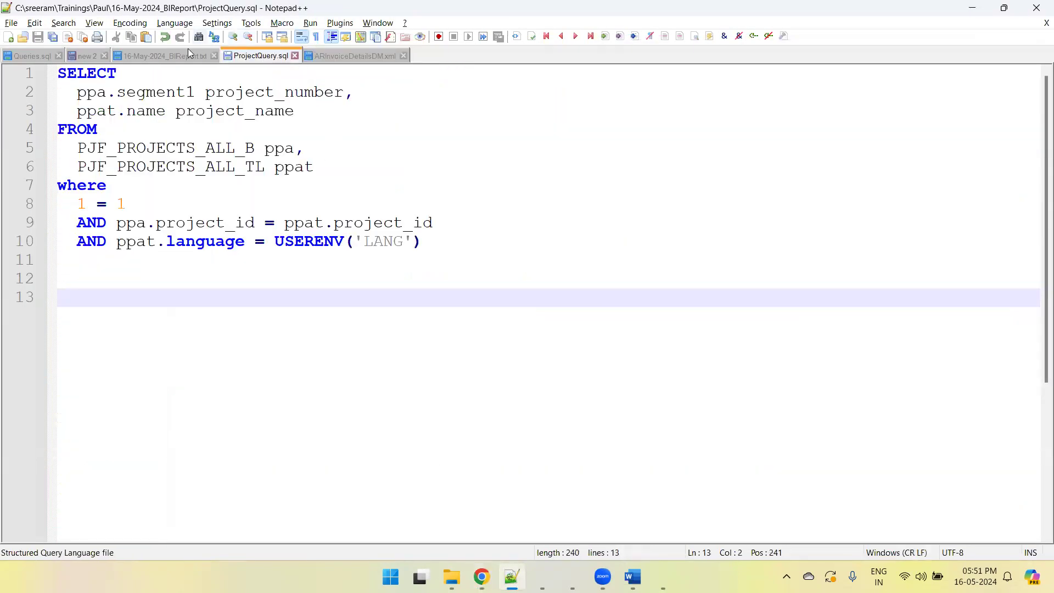
left_click(173, 56)
left_click_drag(368, 243, 47, 243)
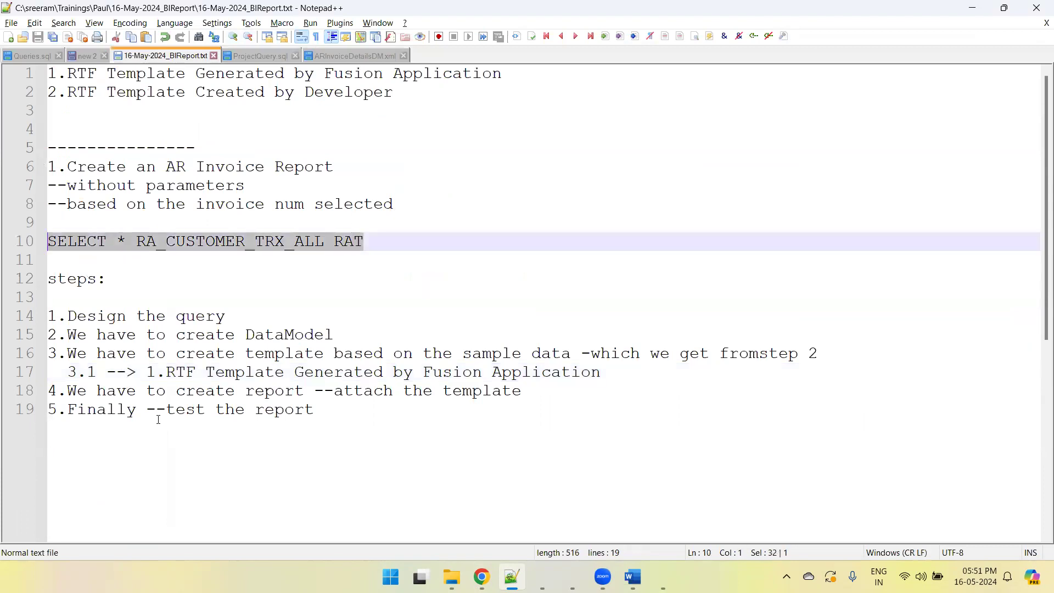
- Add blank lines after the last note and write the heading "LOV QUery :" below the steps list
left_click(170, 452)
key("Return")
key("Return")
key("Return")
key("Return")
key("Return")
key("Return")
key("Return")
key("Return")
key("Return")
key("Return")
key("Return")
key("Return")
key("Return")
key("Return")
key("Return")
key("Return")
key("Return")
key("Return")
key("Return")
key("Return")
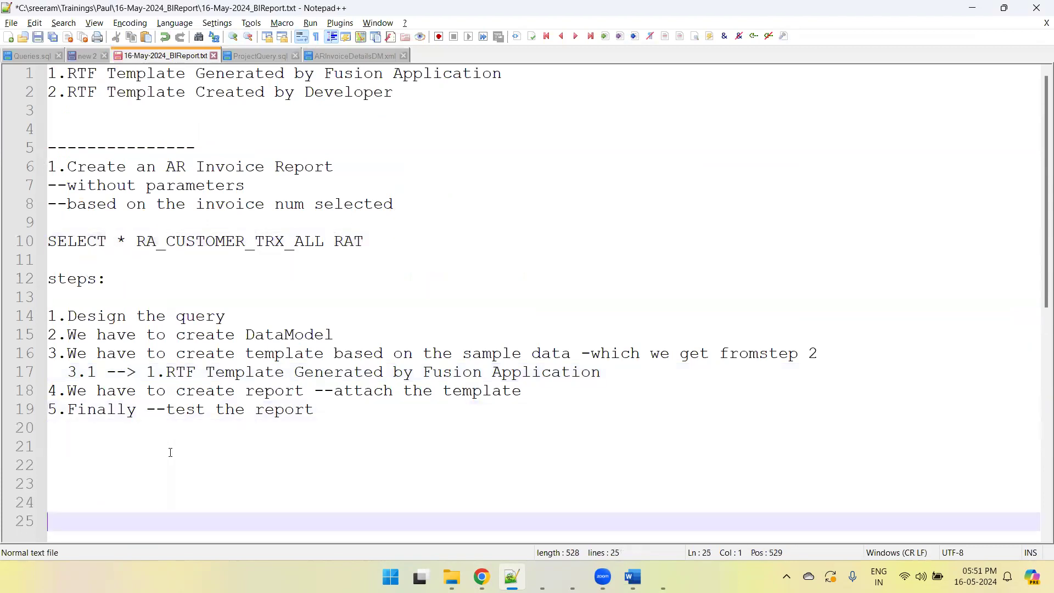
left_click(72, 220)
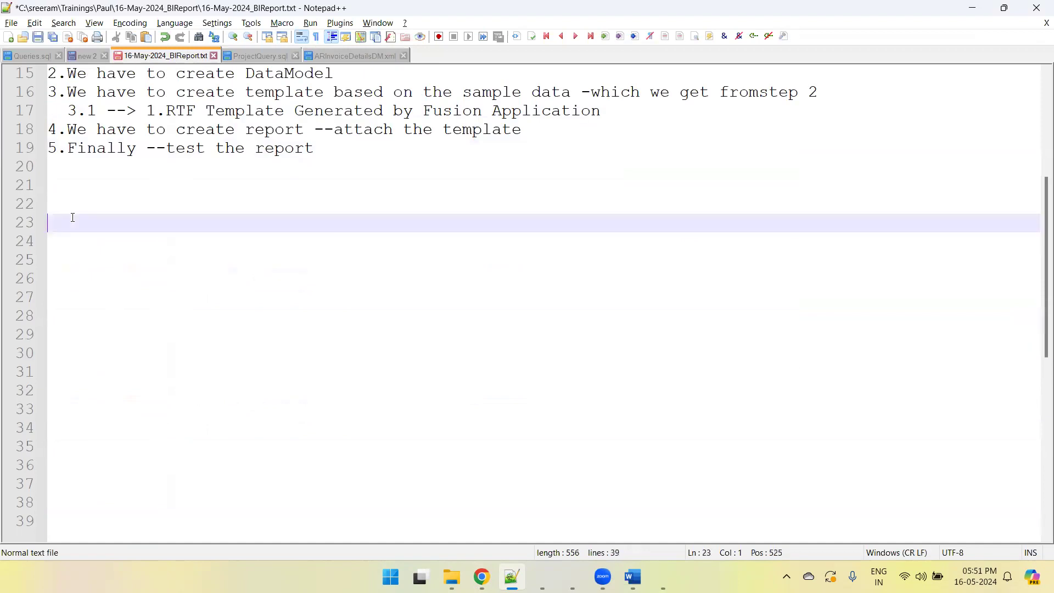
type("LOV QUery :")
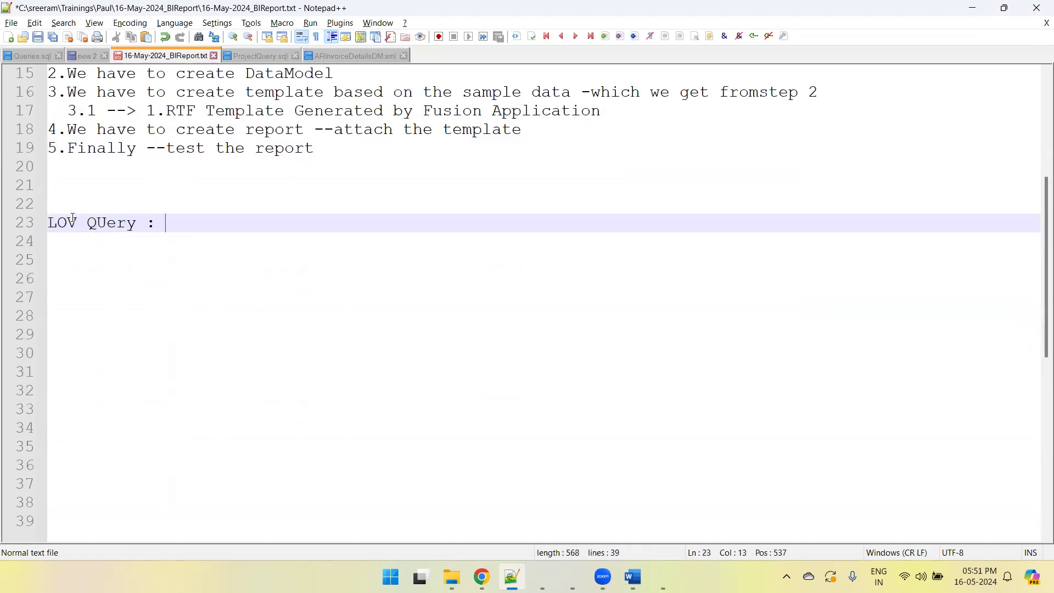
- Under the heading, write a query selecting trx_number, customer_trx_id FROM RA_CUSTOMER_TRX_ALL RAT
key("Return")
key("Return")
type("SELECT * RA_CUSTOMER_TRX_ALL RAT")
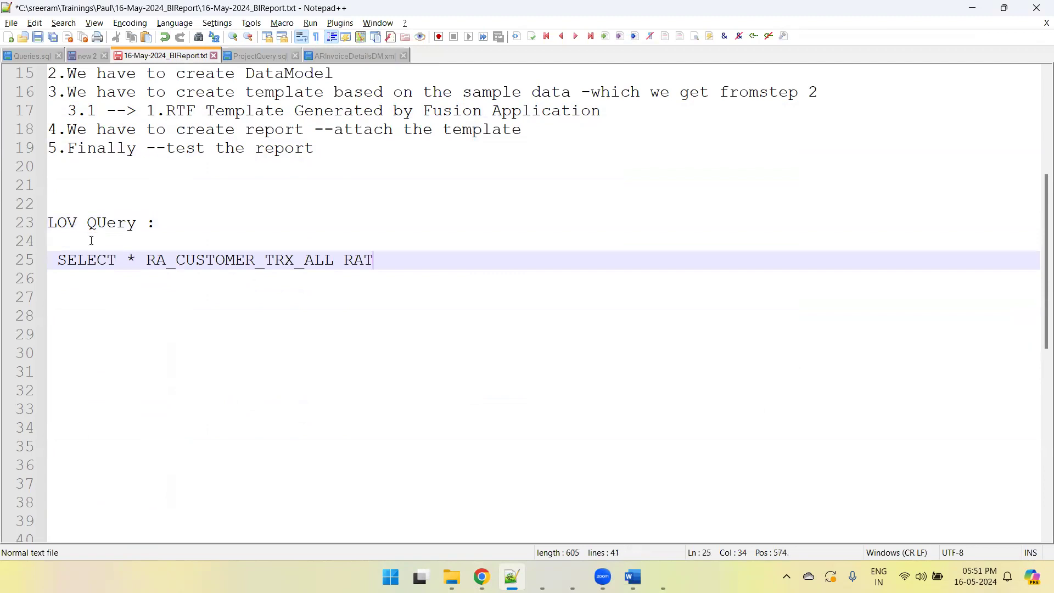
left_click(131, 261)
key("Delete")
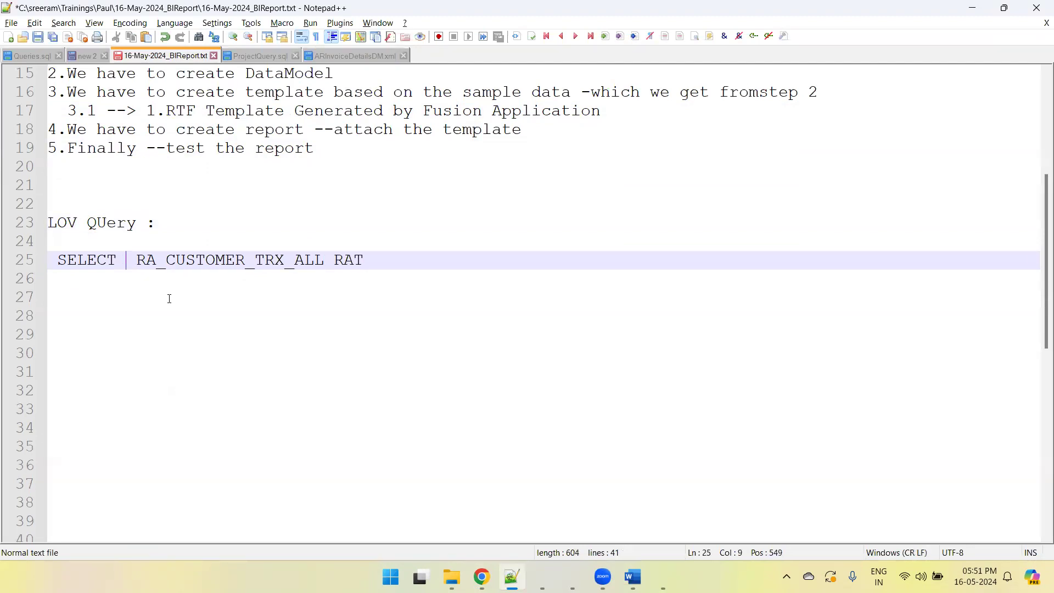
type("trx_numb")
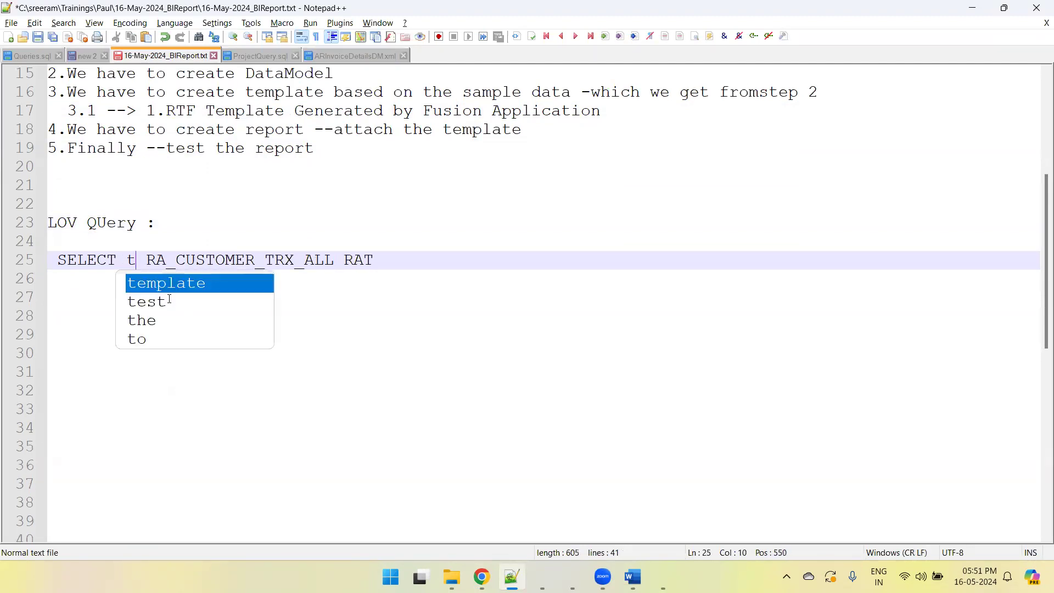
type("er, customer_tr")
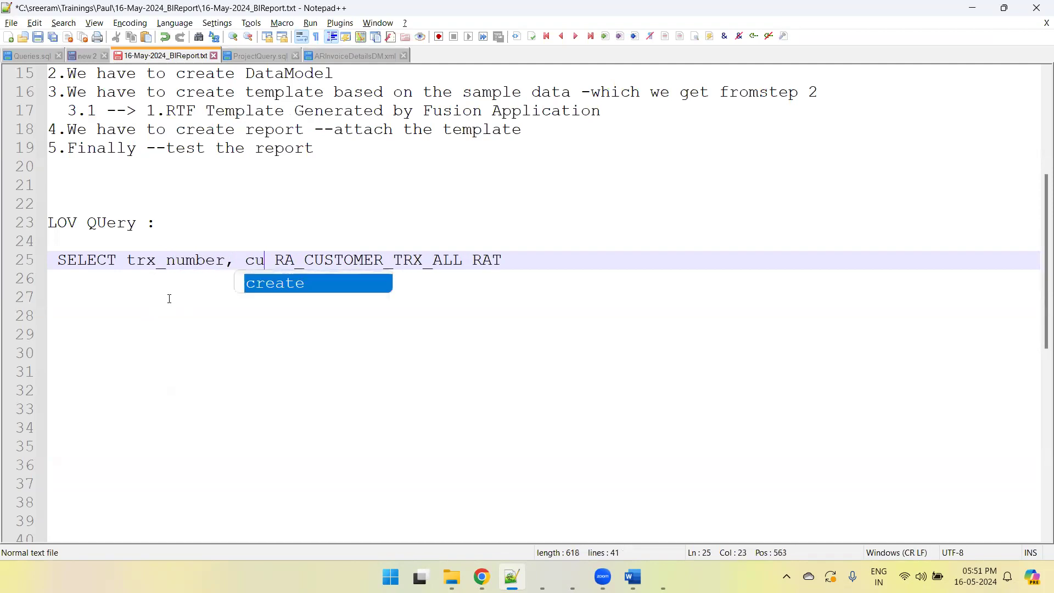
type("x_id")
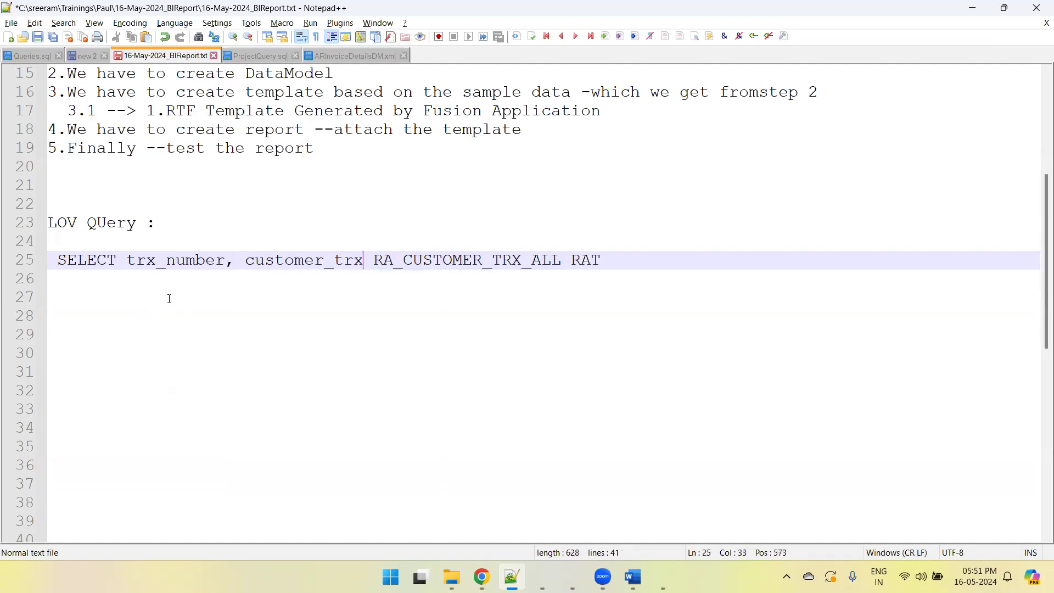
key("Return")
type("FRM")
key("BackSpace")
type("OM")
- Insert the note line "****Meaning, LookupCode" between the LOV heading and the query
left_click(158, 225)
key("Return")
key("Return")
type("****")
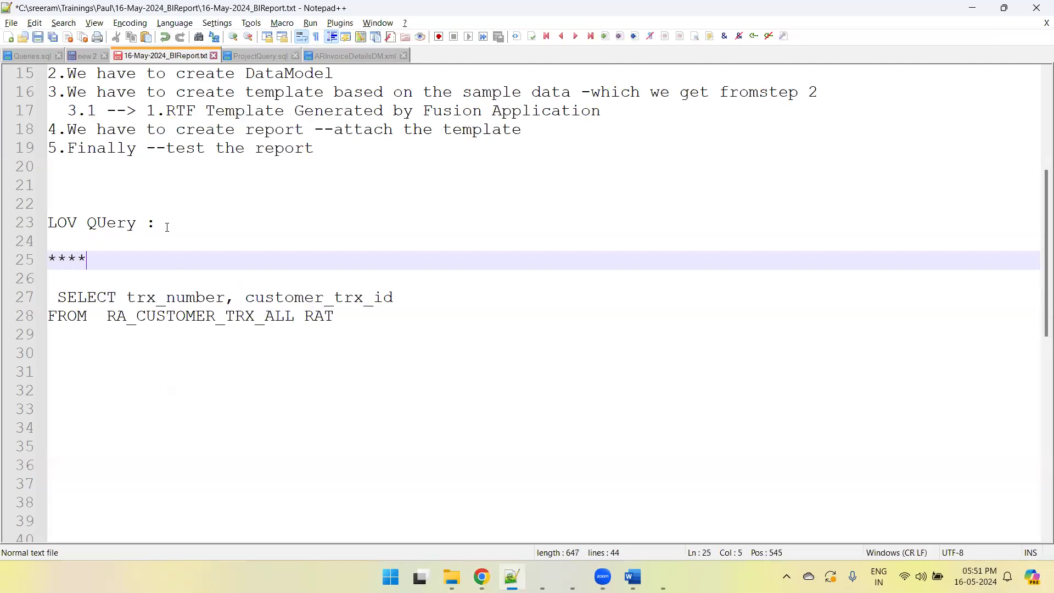
type("Lo")
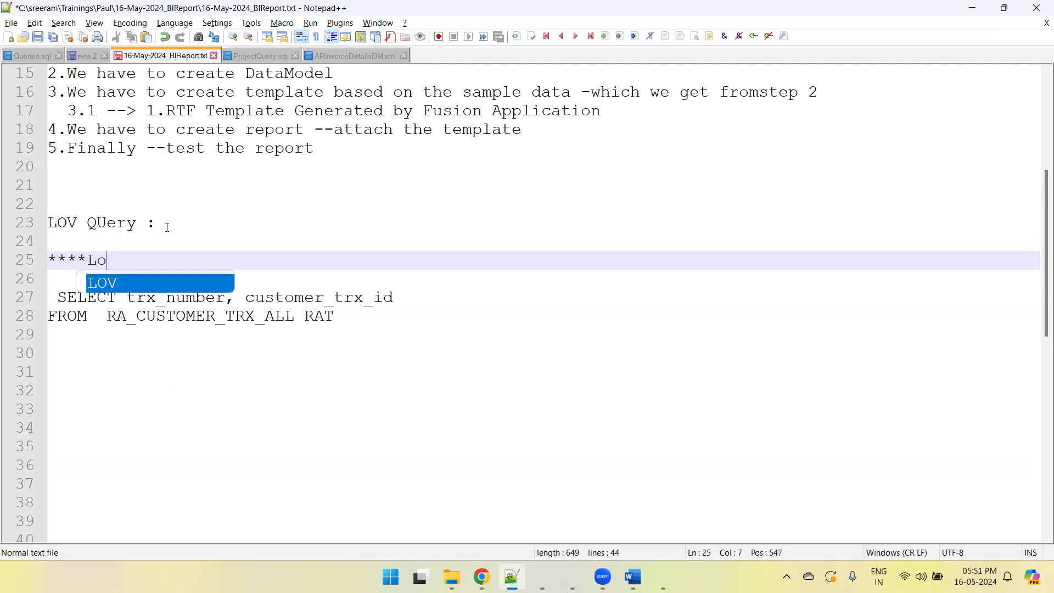
type("okupCode, Meaning")
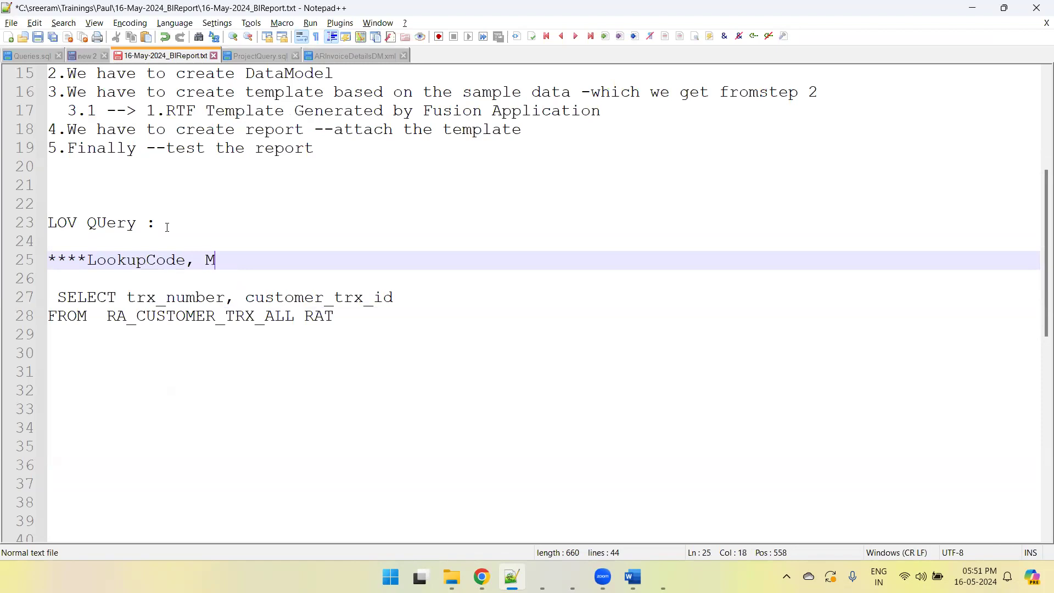
key("BackSpace")
key("BackSpace")
key("BackSpace")
key("BackSpace")
key("BackSpace")
key("BackSpace")
key("BackSpace")
key("BackSpace")
key("BackSpace")
key("BackSpace")
key("BackSpace")
key("BackSpace")
key("BackSpace")
key("BackSpace")
key("BackSpace")
key("BackSpace")
key("BackSpace")
key("BackSpace")
key("BackSpace")
type("Mean")
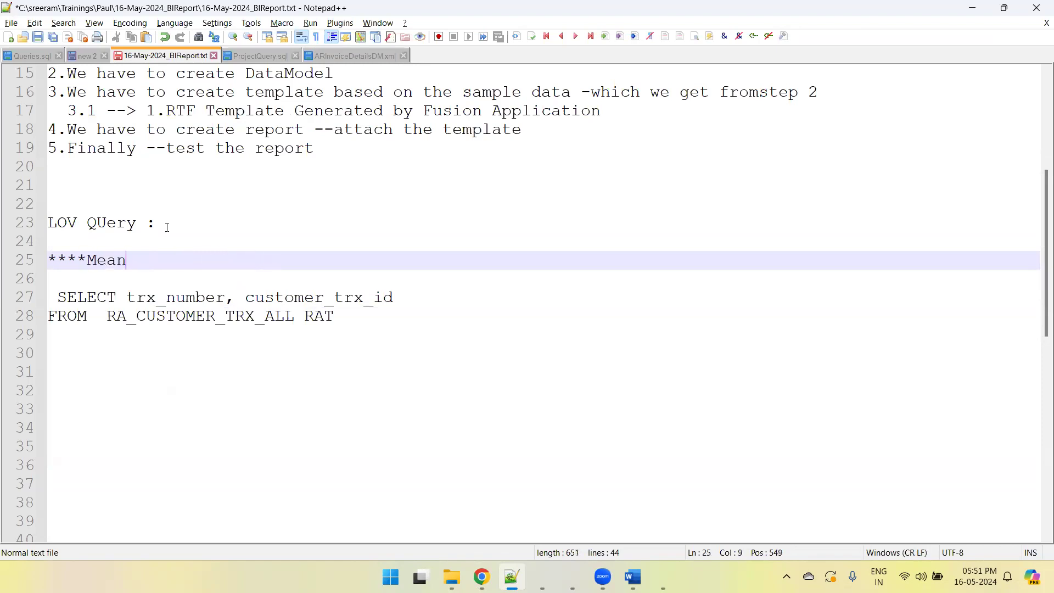
type("ing, Lookup")
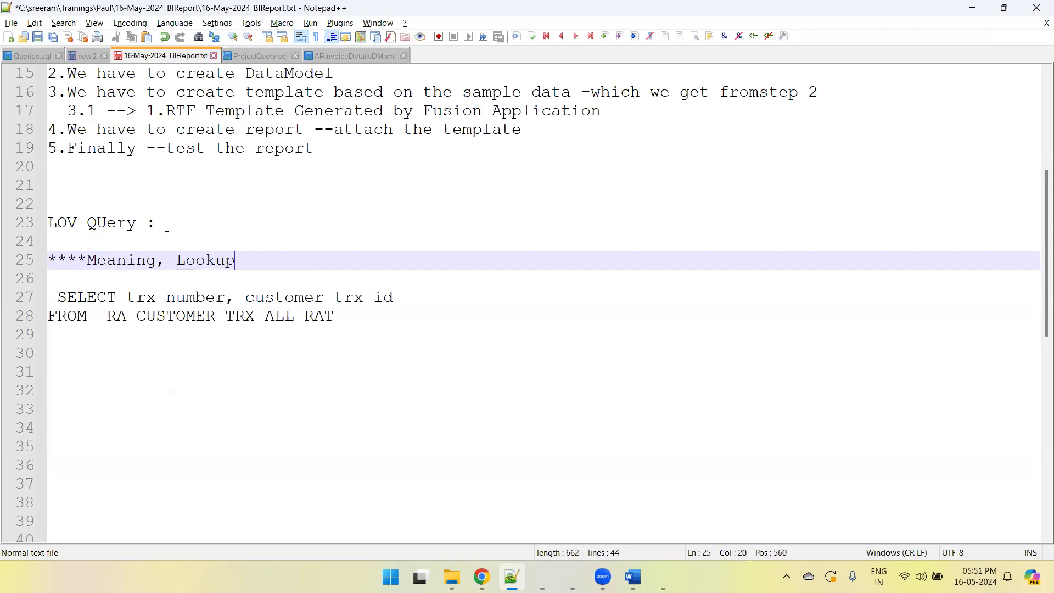
type("Code")
- Duplicate the two-line query directly below the ****Meaning, LookupCode note and save the file
left_click_drag(349, 309, 37, 304)
key("ctrl+c")
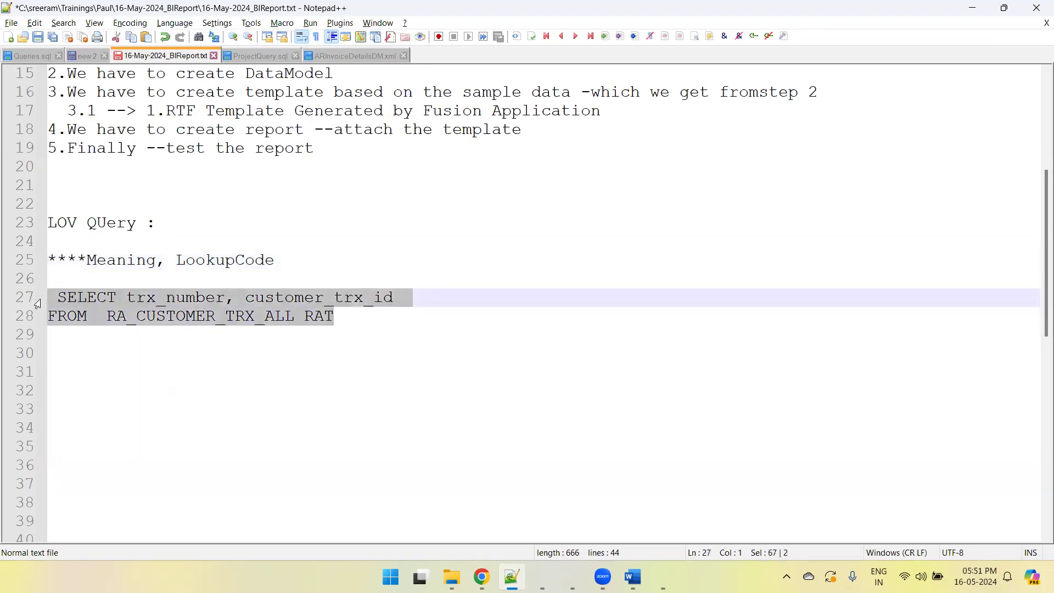
left_click(61, 280)
key("ctrl+v")
key("Return")
key("Return")
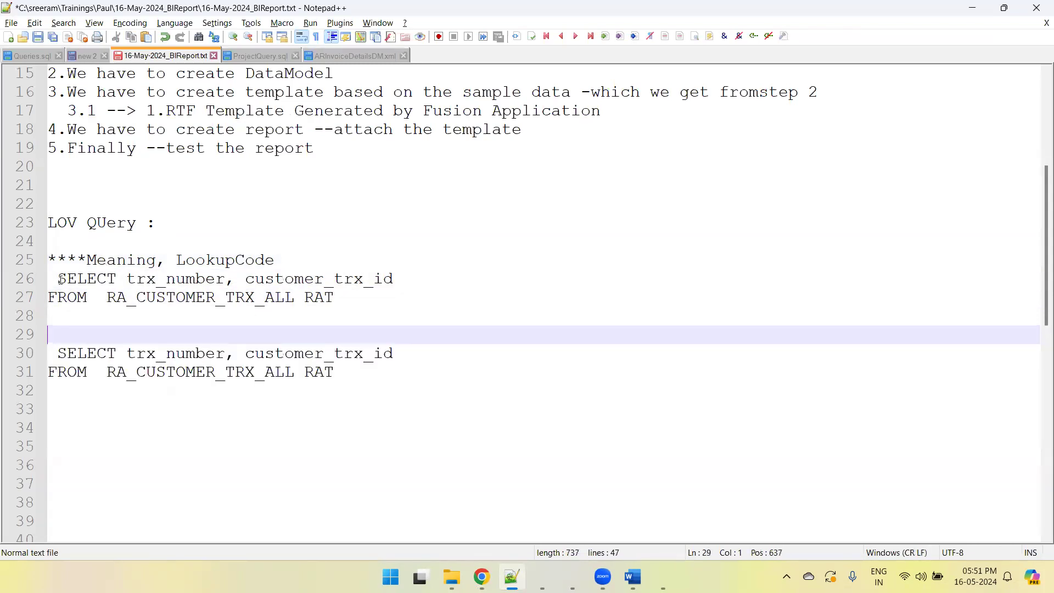
key("ctrl+s")
- Separate the first query from the note with a blank line and remove customer_trx_id from its column list
left_click(61, 280)
key("Return")
key("ctrl+s")
double_click(281, 301)
key("BackSpace")
key("BackSpace")
key("BackSpace")
- Label the trx_number-only query V1 and the two-column query V2, and save the file
left_click(138, 279)
key("Return")
type("V1")
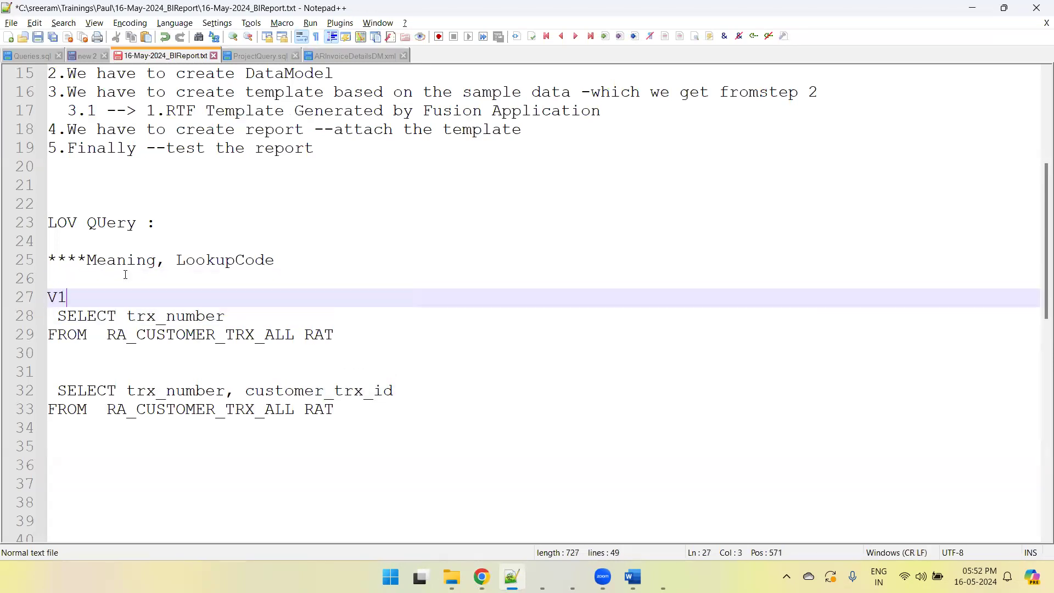
left_click(61, 369)
type("V2")
key("ctrl+s")
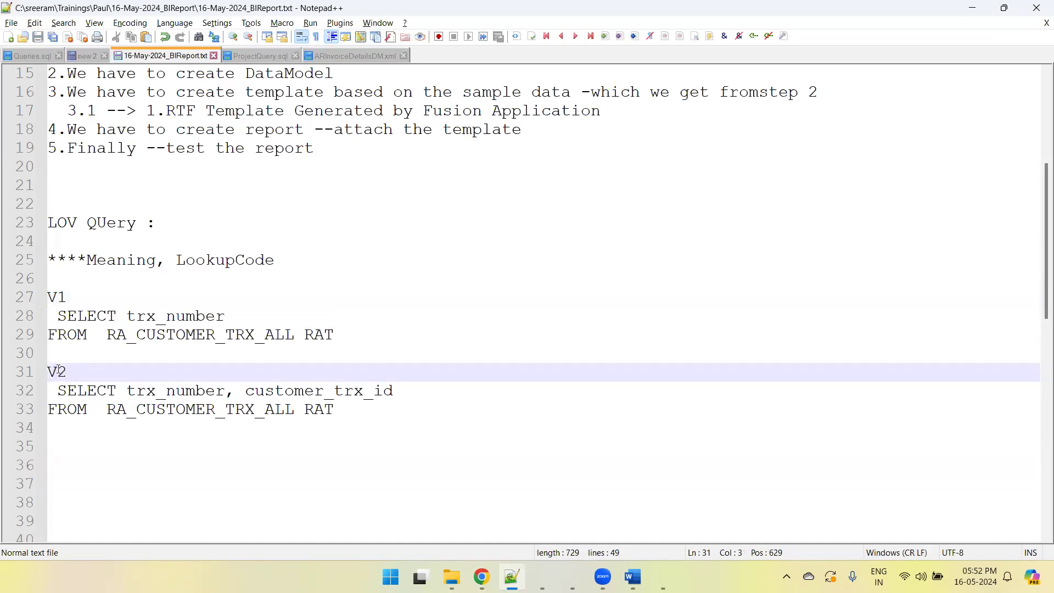
- Copy the V1 query and switch to the ARInvoiceWithParamDM data model in Chrome
left_click_drag(351, 336, 32, 321)
key("ctrl+c")
key("alt+Tab")
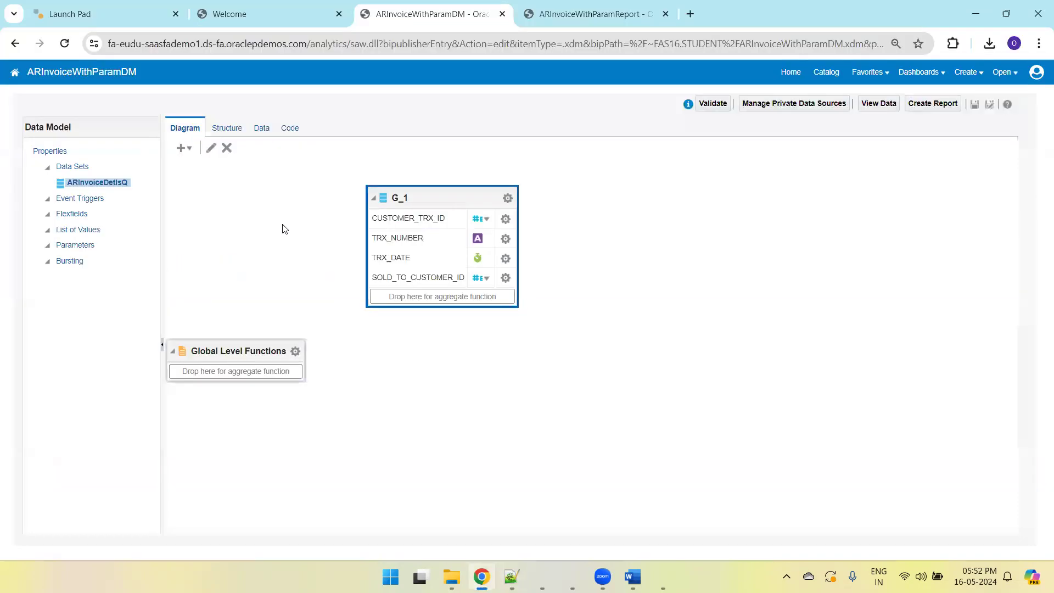
- Add a list of values named V1_TrxLov to the data model
left_click(80, 230)
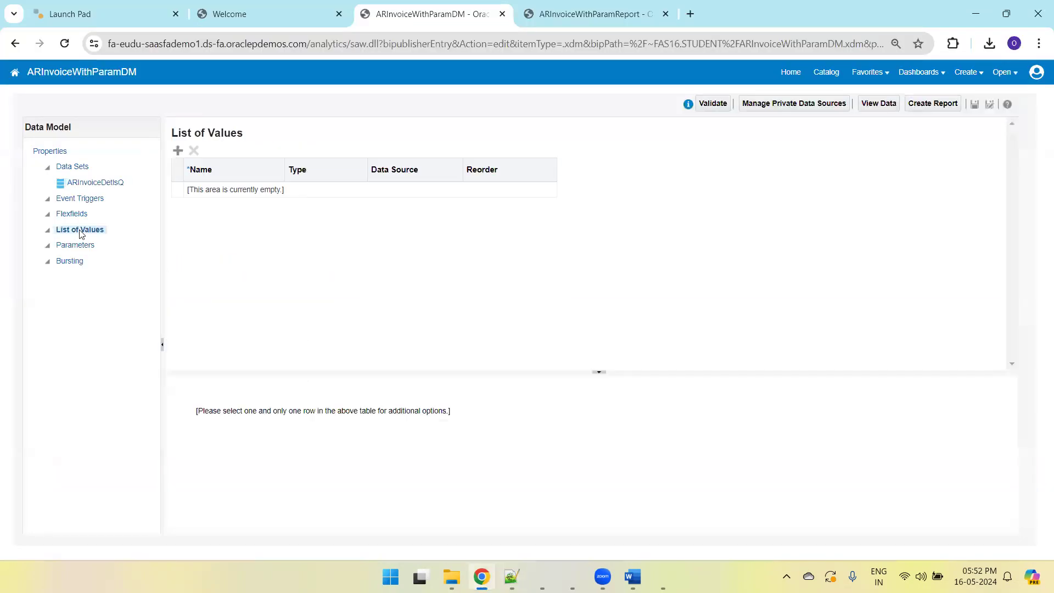
left_click(177, 151)
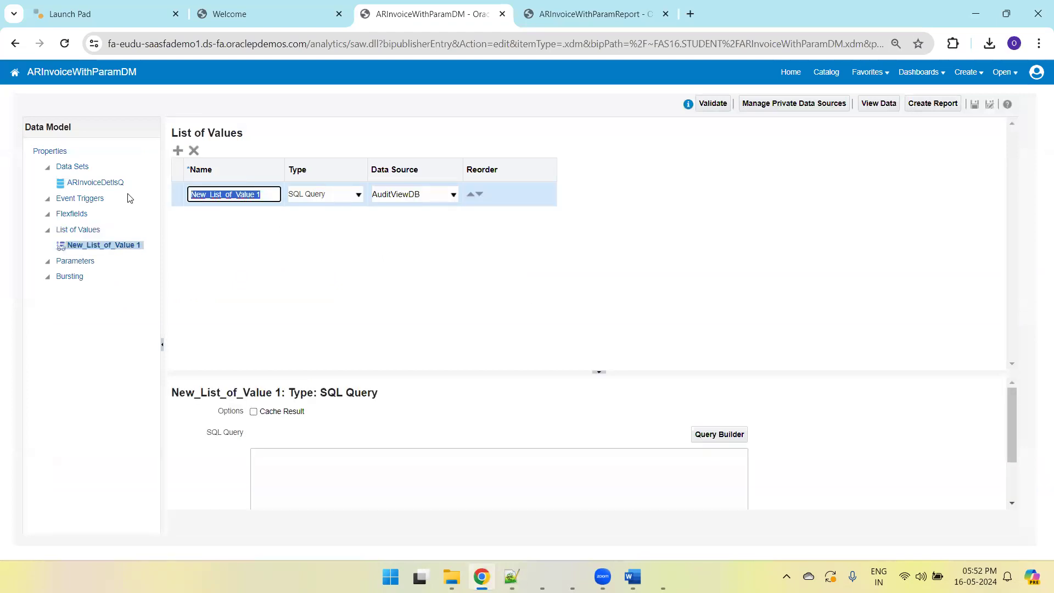
type("V1_TrxLov")
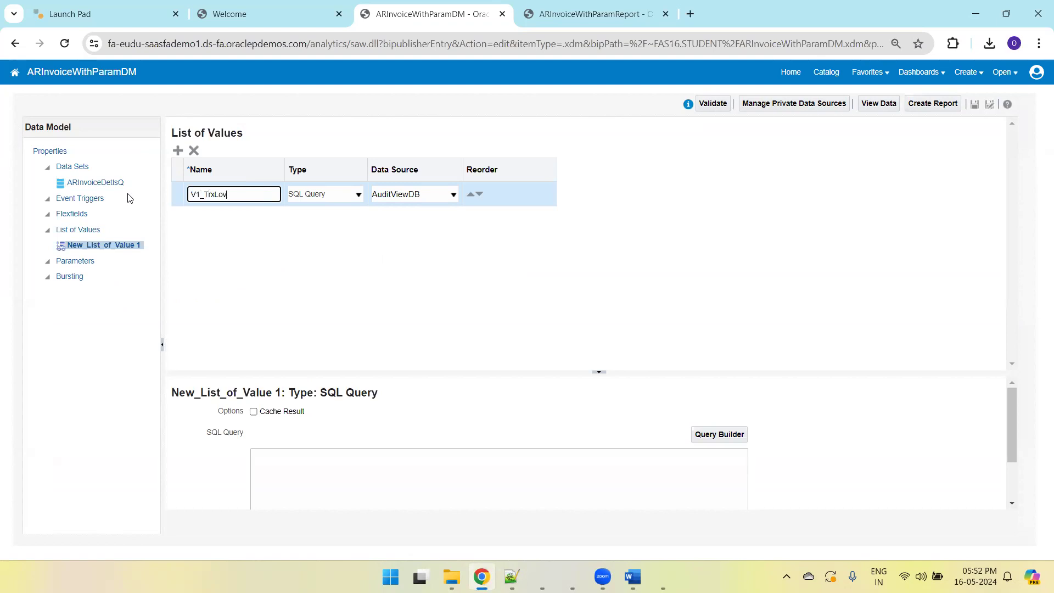
key("Tab")
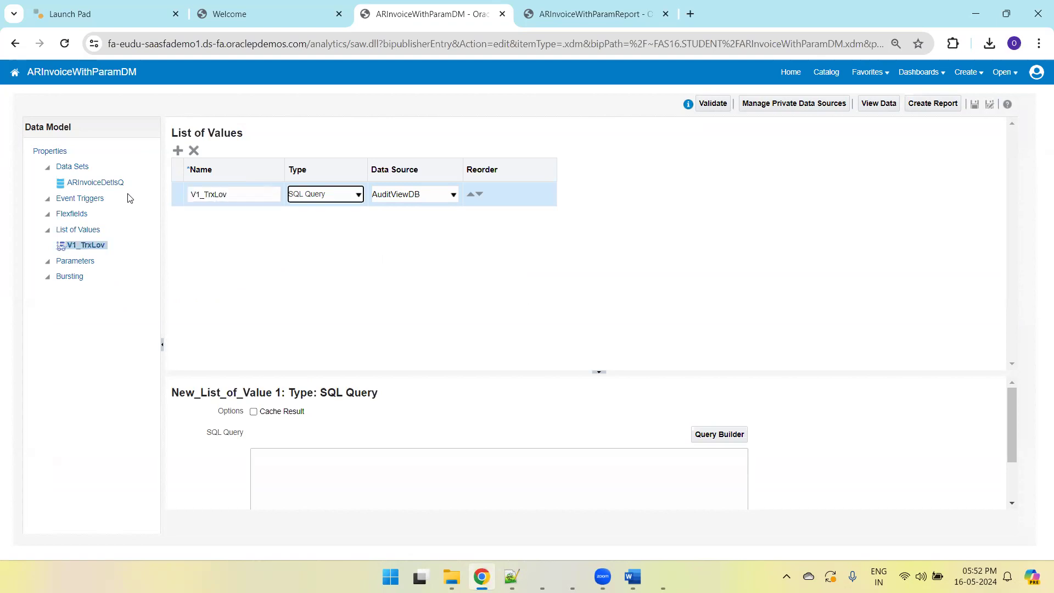
- Set the V1_TrxLov data source to ApplicationDB_FSCM, paste the copied V1 query as its SQL, and save the data model
left_click(414, 201)
left_click(407, 229)
left_click(383, 472)
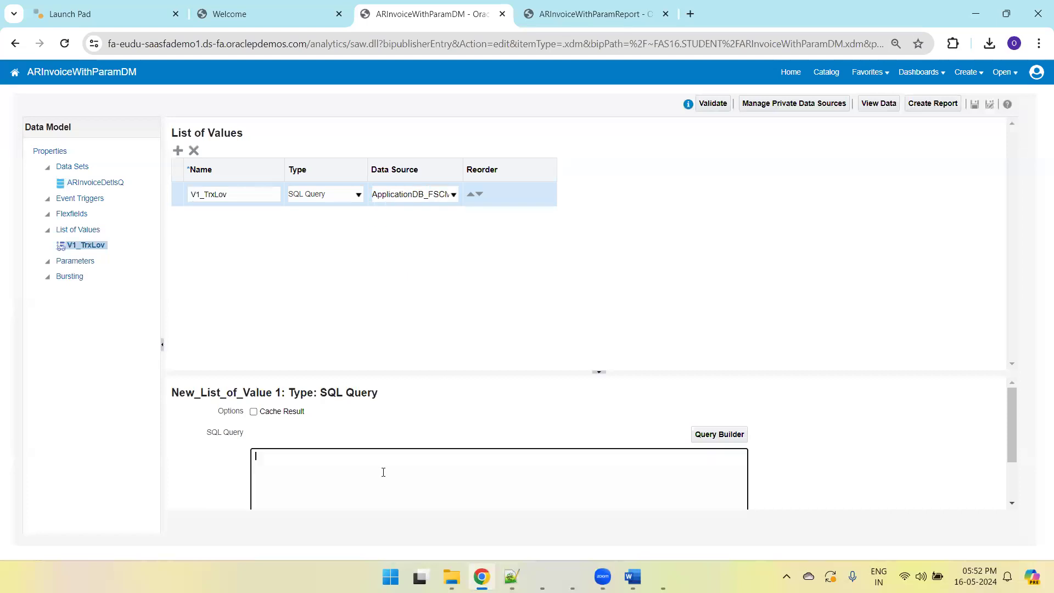
key("ctrl+v")
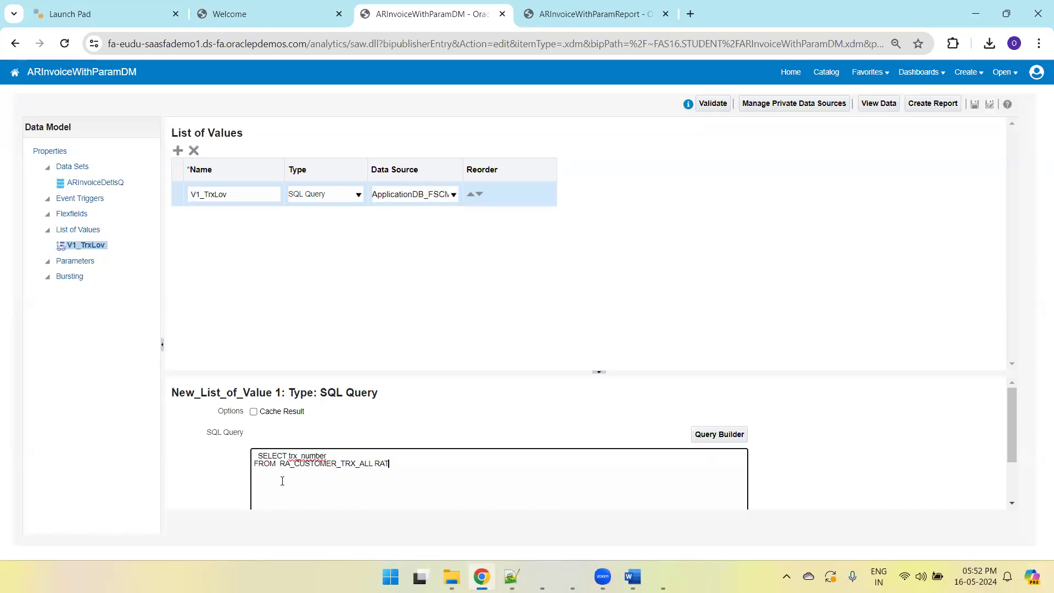
left_click(976, 104)
left_click_drag(536, 371, 515, 313)
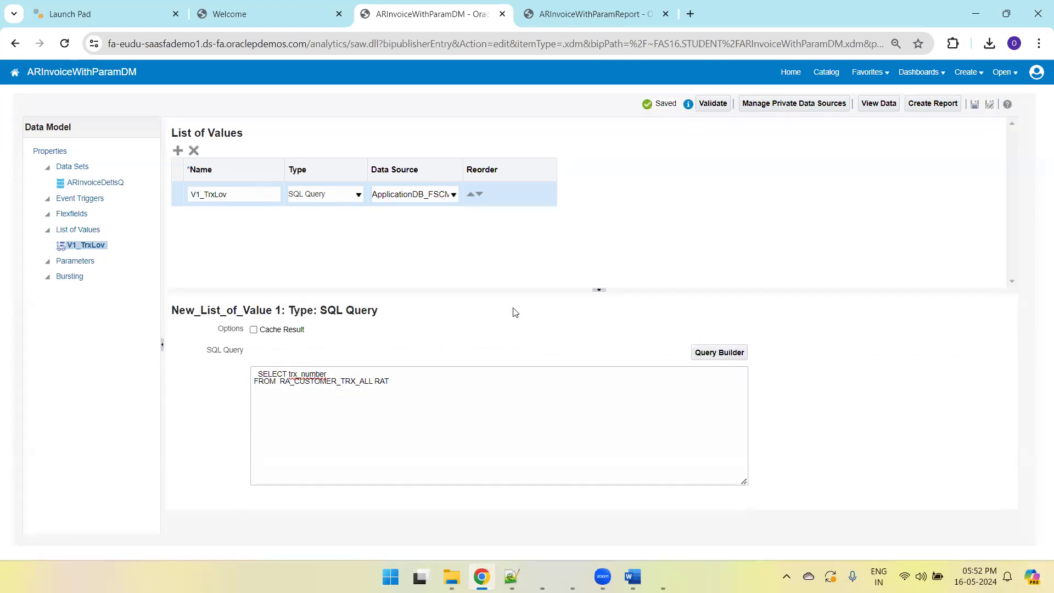
- Add a second list of values named V2_TrxLov with the ApplicationDB_FSCM data source
left_click(177, 151)
key("alt+Tab")
key("alt+Tab")
left_click_drag(271, 194, 137, 199)
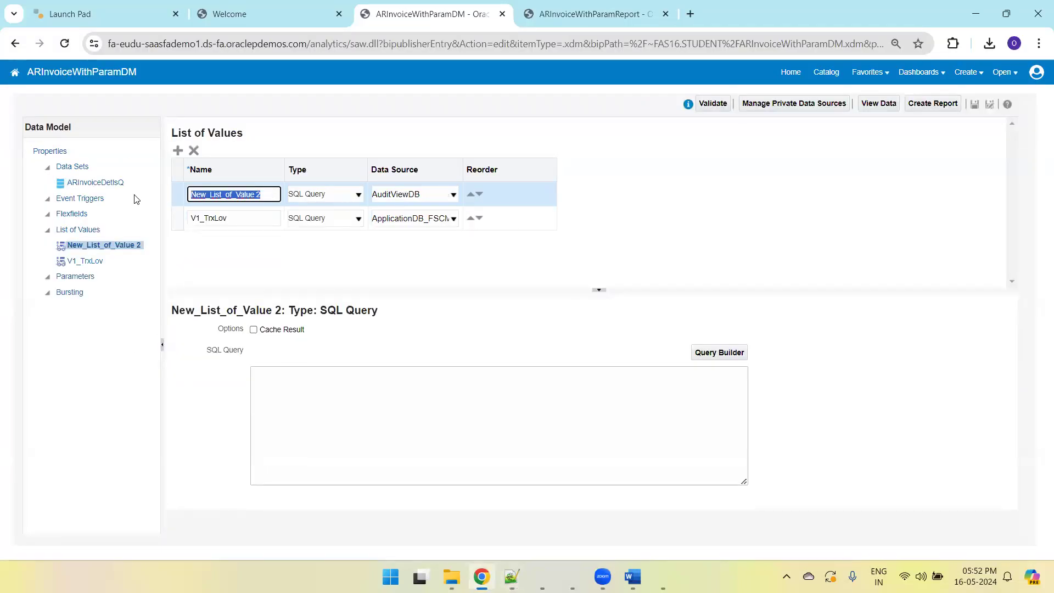
type("V2")
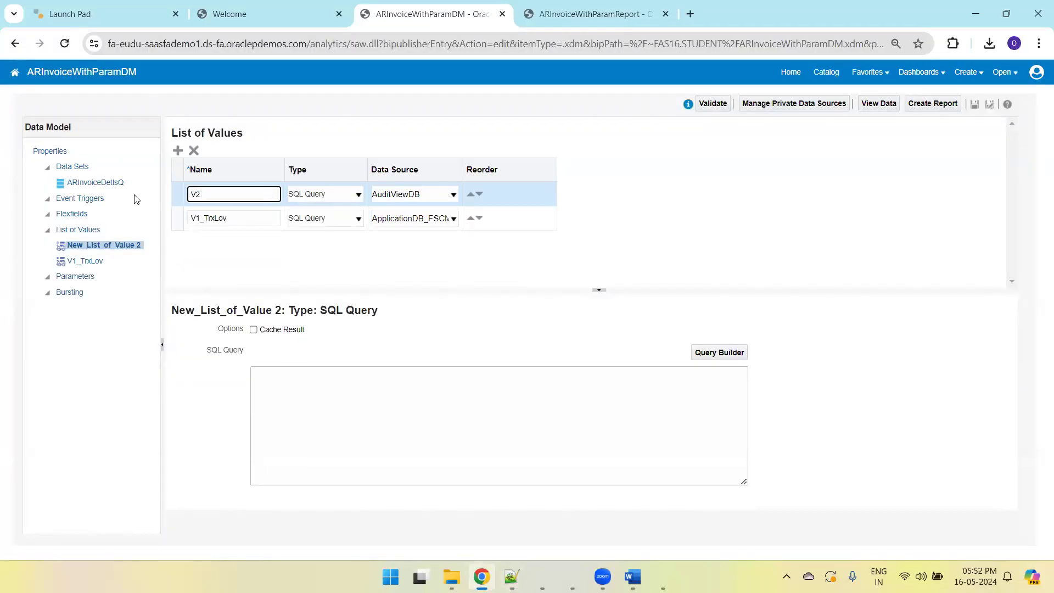
key("Tab")
key("Tab")
key("Down")
- Copy the V2 query from the Notepad++ notes into the SQL query of V2_TrxLov and save the data model
key("alt+Tab")
left_click_drag(358, 414, 48, 389)
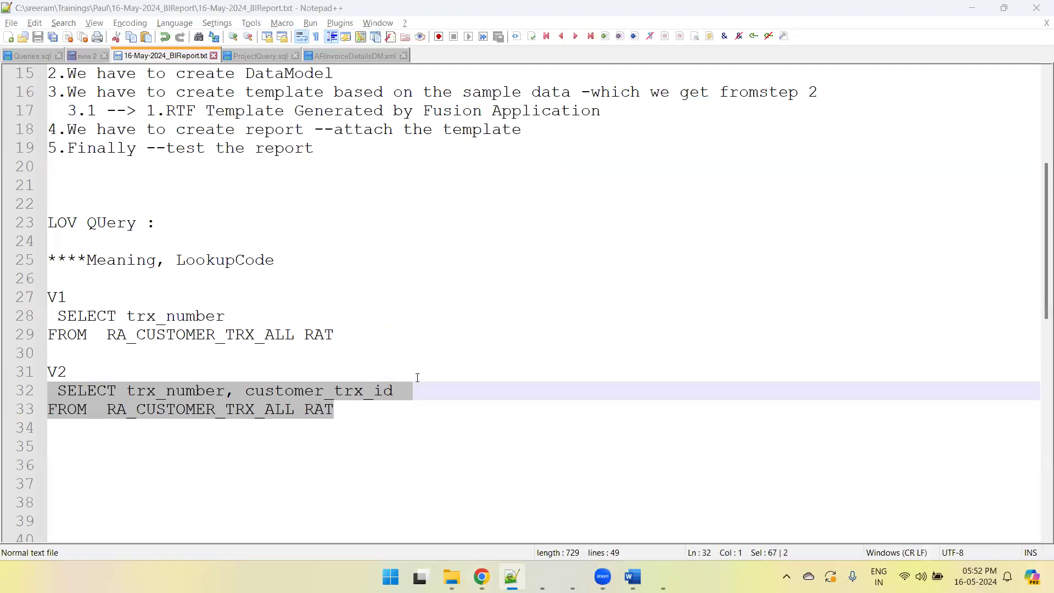
key("ctrl+c")
key("alt+Tab")
left_click(417, 378)
key("ctrl+v")
left_click(976, 107)
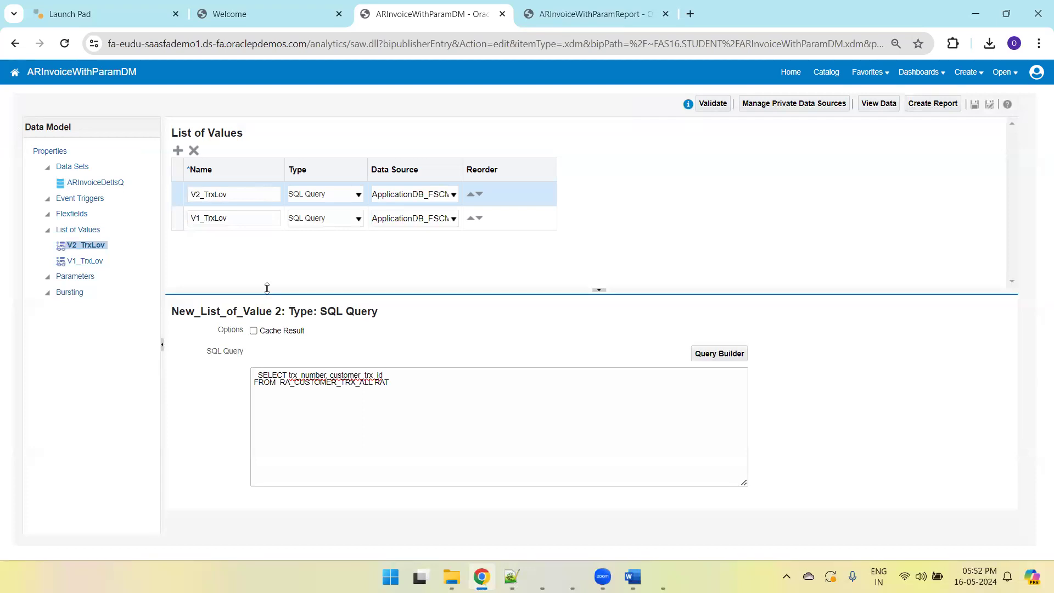
- Add a data model parameter named P1_V1Lov
left_click(72, 278)
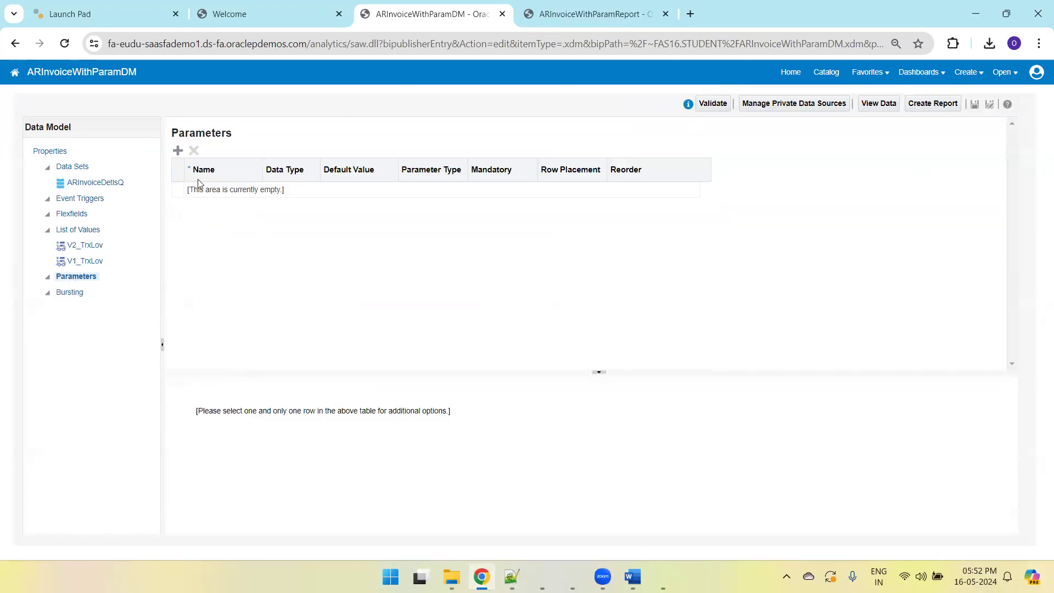
left_click(177, 151)
double_click(235, 197)
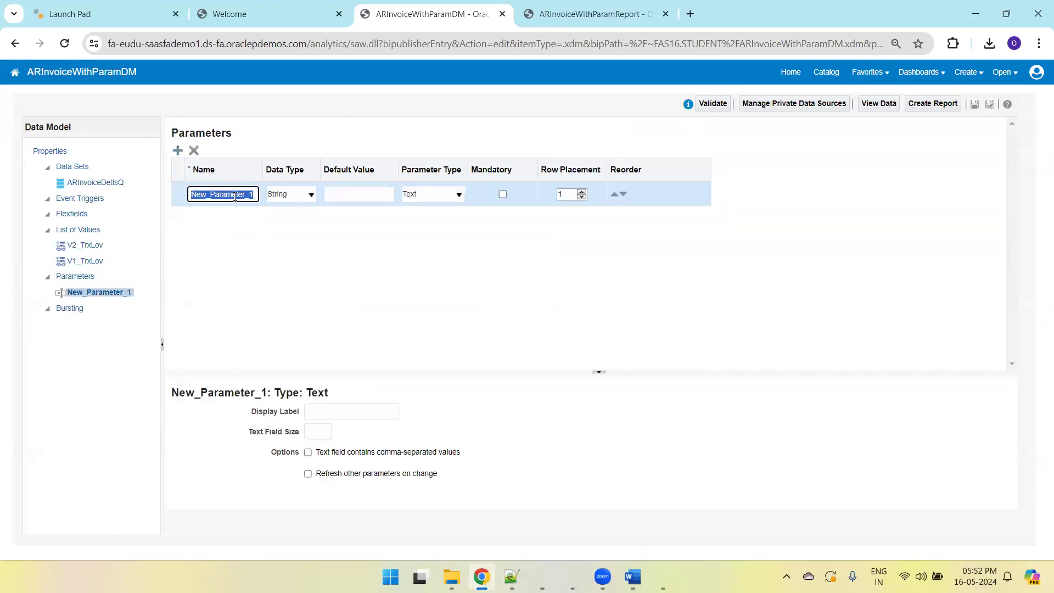
type("P1_V1Lov")
- Keep the P1_V1Lov parameter's data type as String and set its parameter type to Menu
left_click(430, 195)
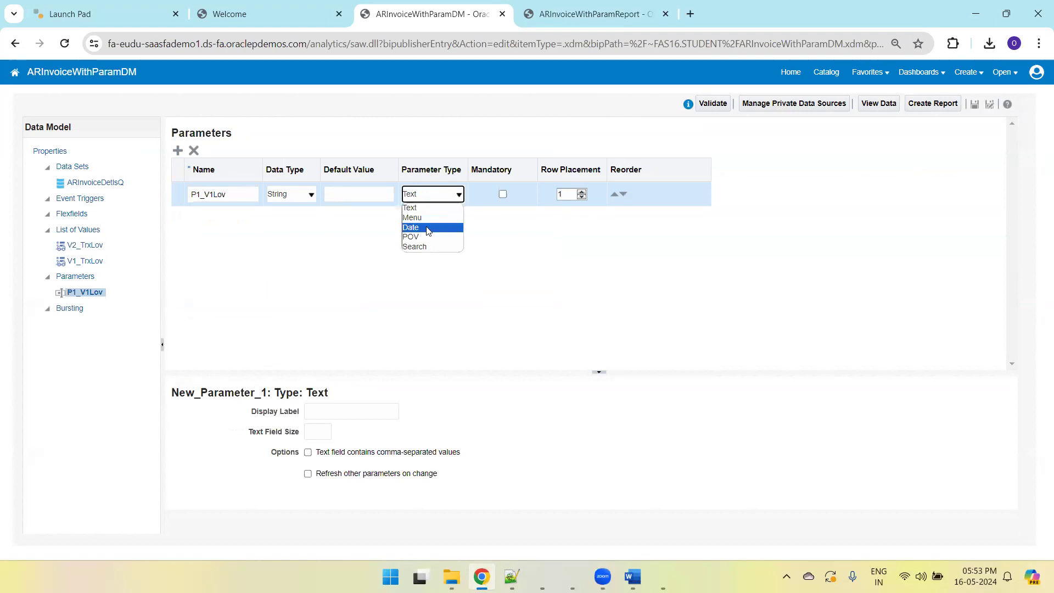
left_click(435, 195)
left_click(306, 195)
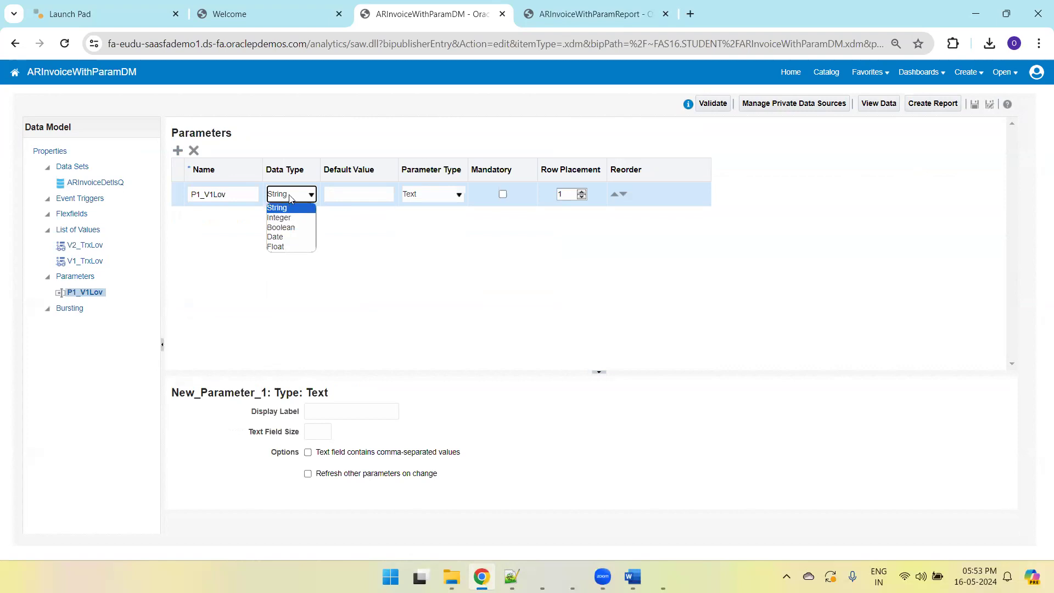
left_click(291, 199)
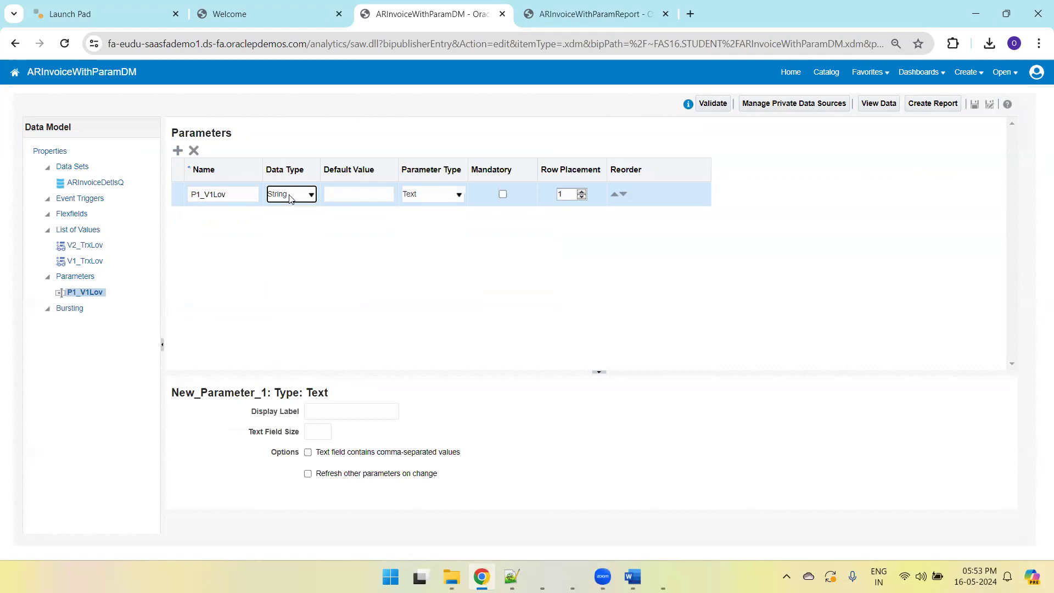
left_click(456, 196)
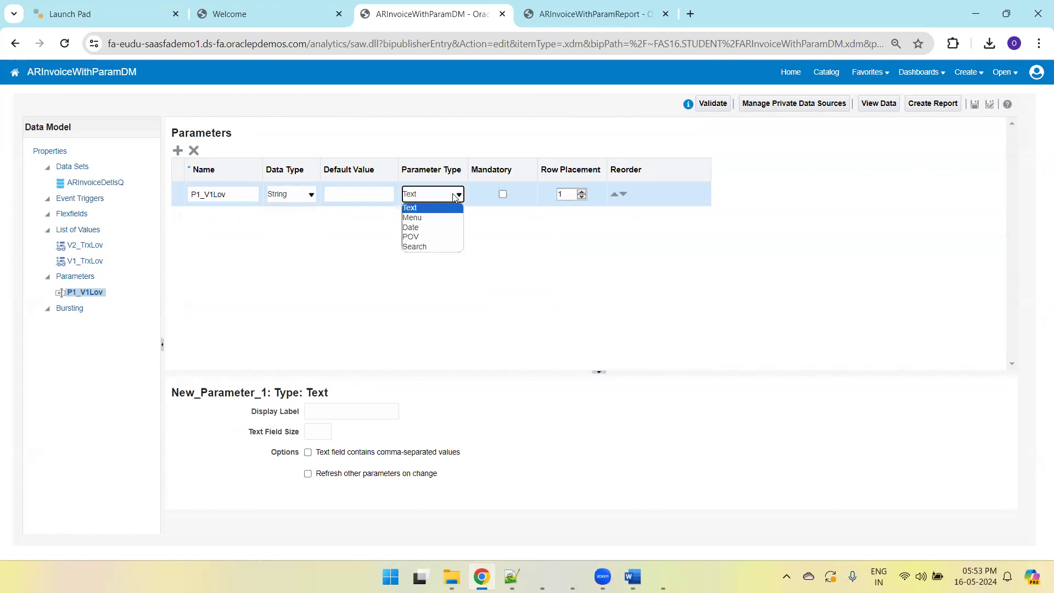
left_click(421, 220)
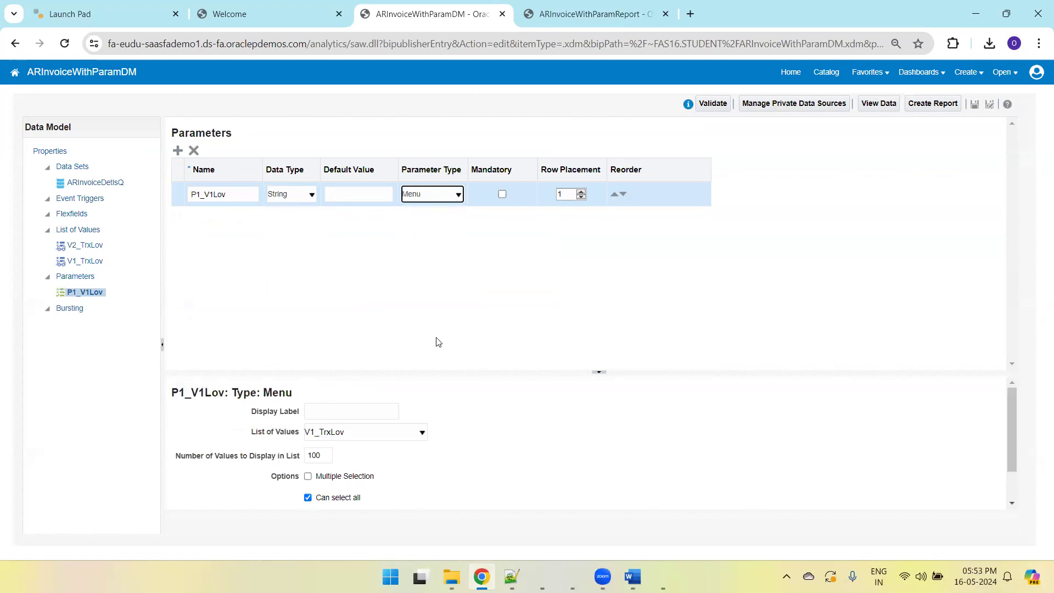
left_click(416, 380)
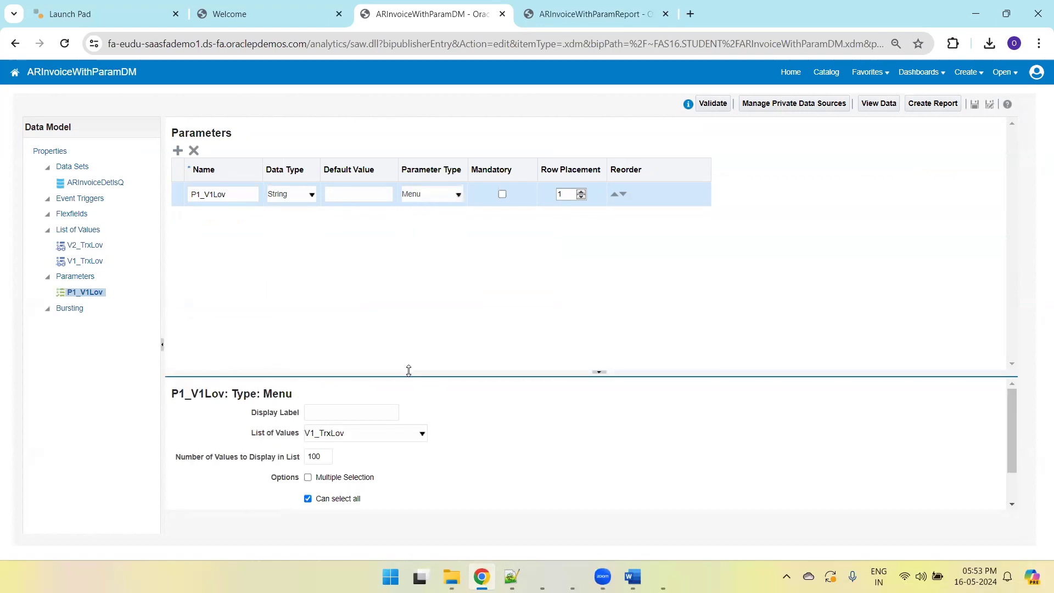
- Label the P1_V1Lov parameter "V1 Trx Number" and disable its Can select all option
left_click_drag(407, 369, 412, 309)
left_click(371, 325)
type("V1 Trx Number")
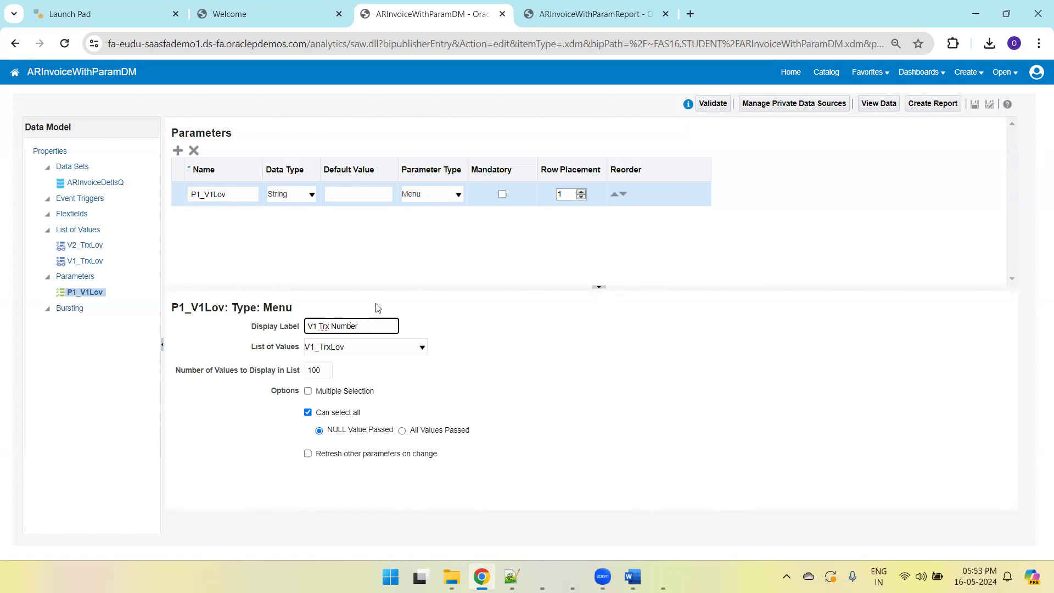
left_click(387, 282)
left_click(308, 413)
left_click(308, 414)
left_click(308, 413)
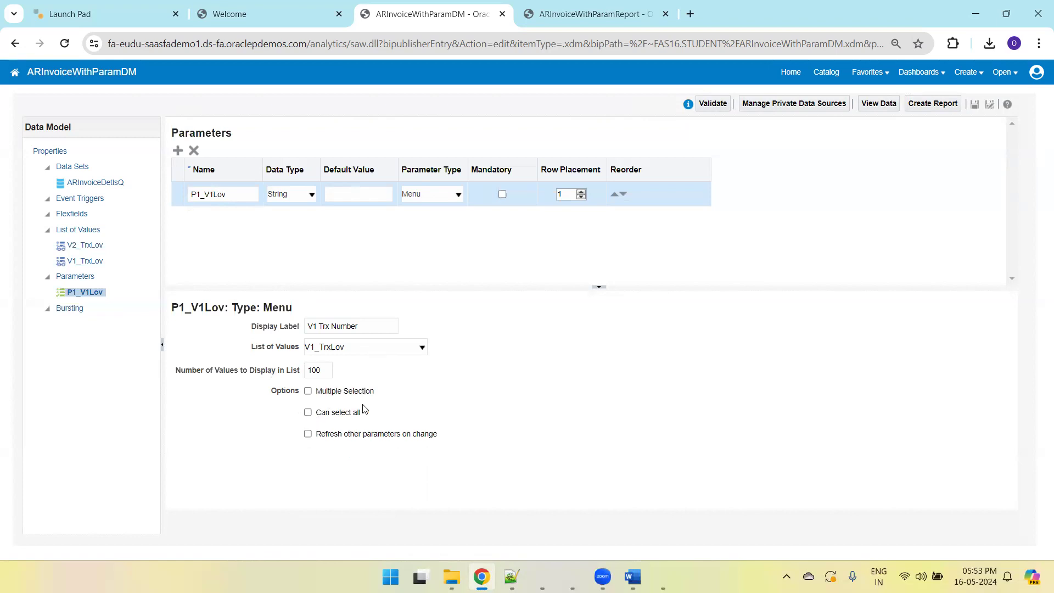
- Add a second parameter named P2_V2Lov and set its parameter type to Menu
left_click(210, 195)
left_click(178, 150)
double_click(215, 195)
type("P2_V2Lo")
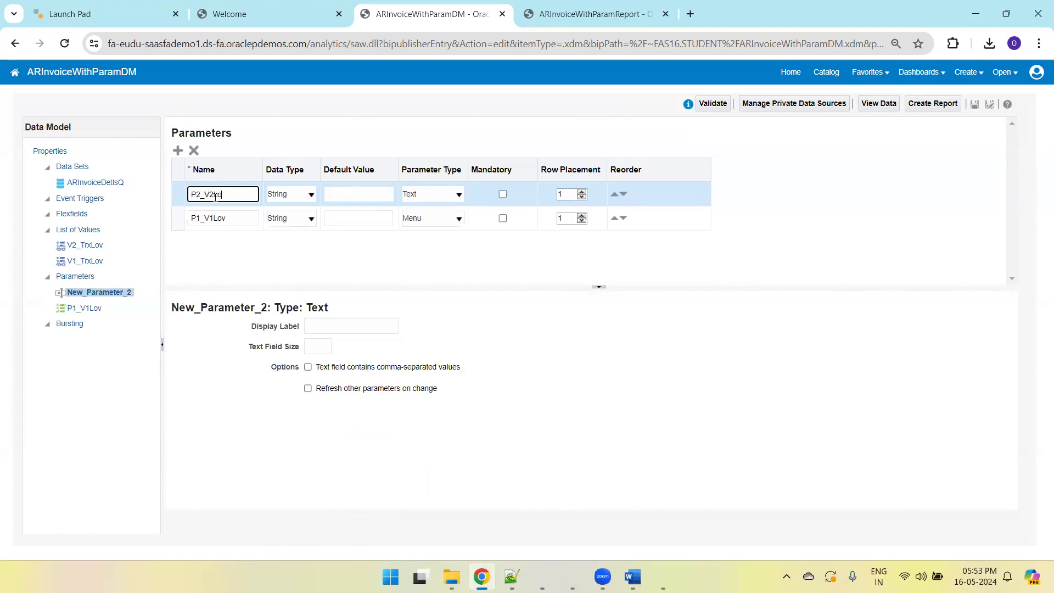
type("v")
left_click(434, 194)
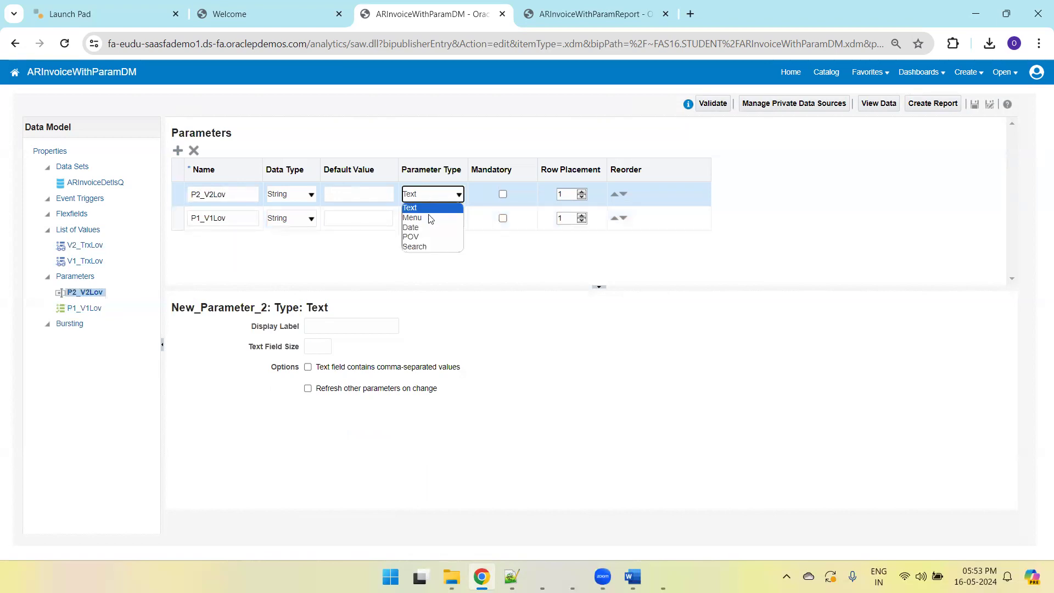
left_click(432, 219)
- Assign V2_TrxLov to P2_V2Lov, label it "V2 Trx Num", disable Can select all, and save the data model
left_click(381, 347)
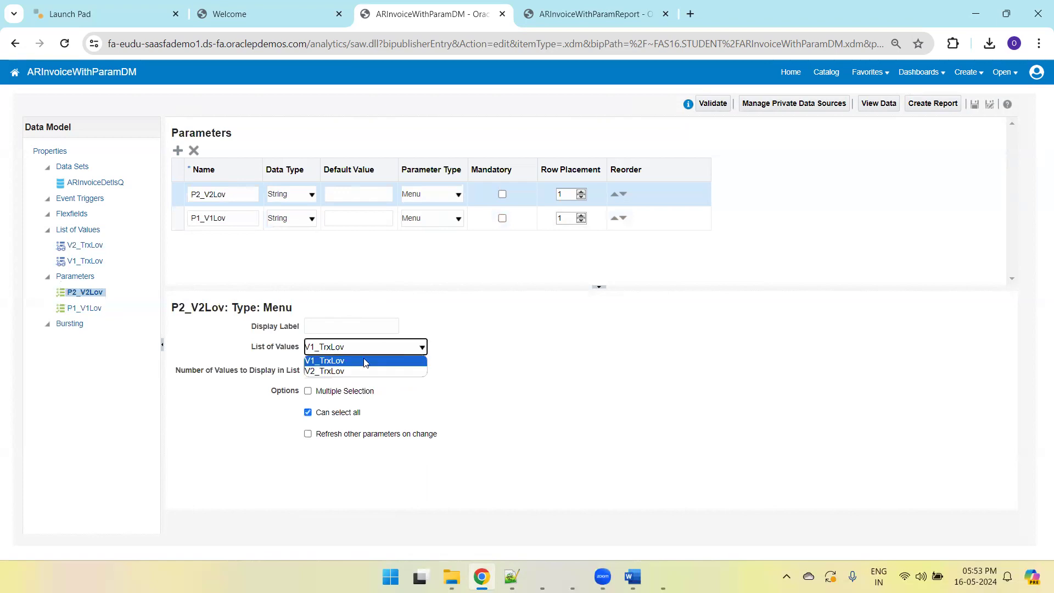
left_click(325, 373)
left_click(326, 325)
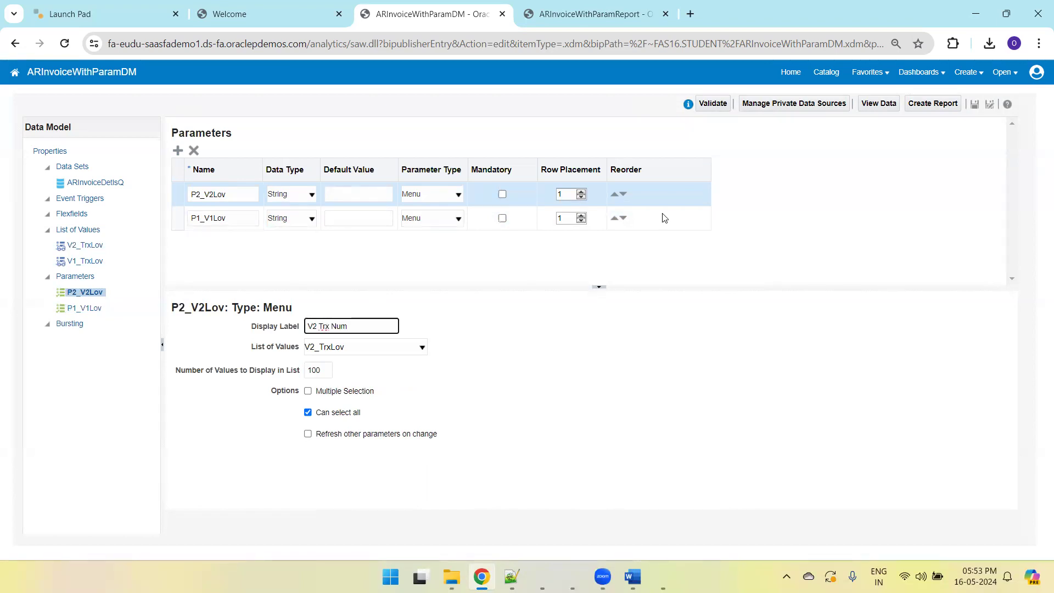
left_click(975, 105)
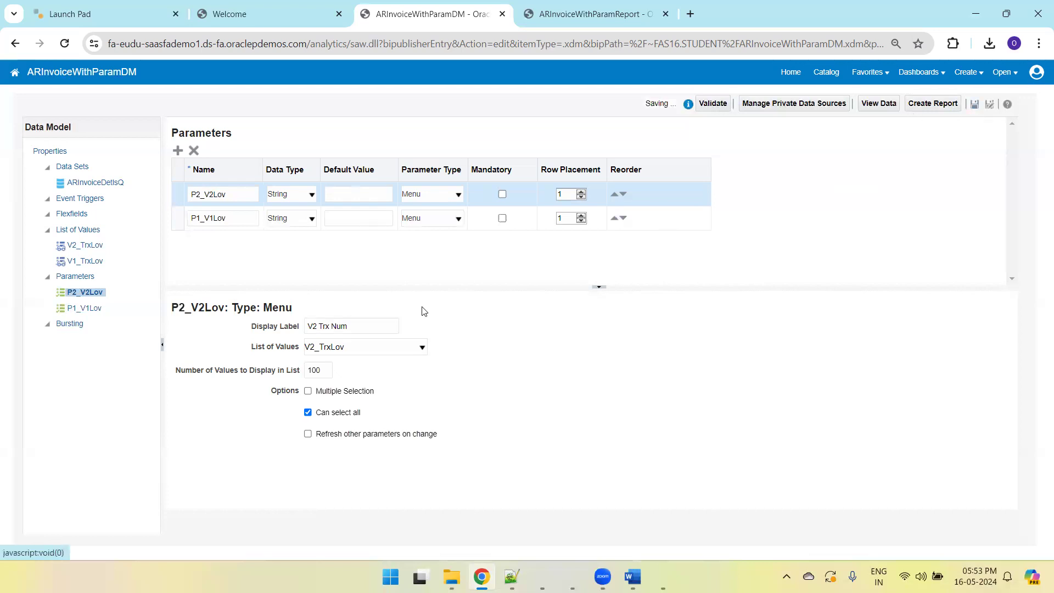
left_click(308, 413)
left_click(974, 105)
- Move P1_V1Lov above P2_V2Lov, set P2_V2Lov's row placement to 2, and save the data model
left_click(612, 185)
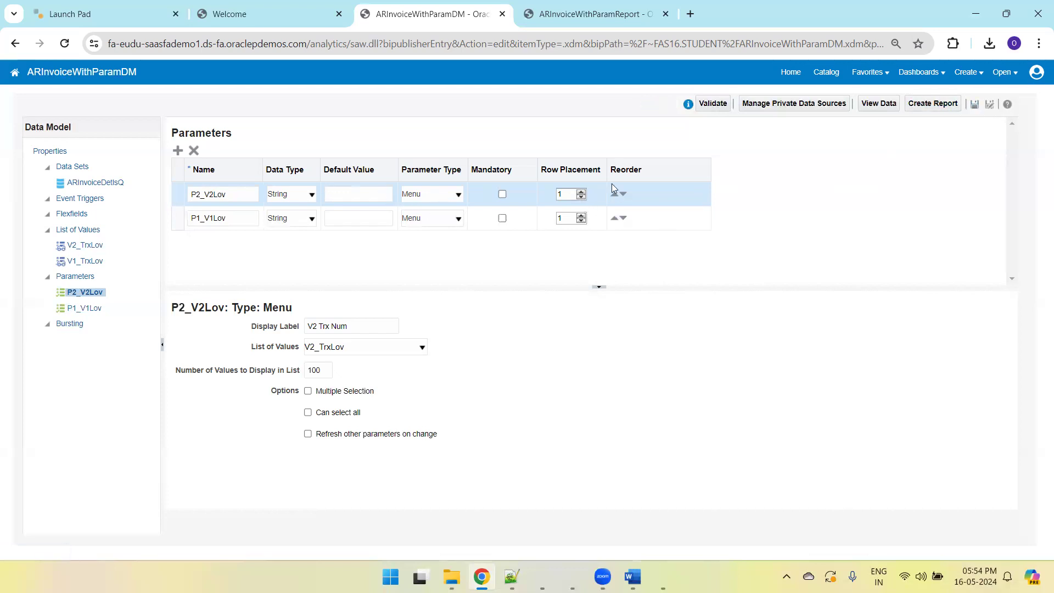
left_click(615, 218)
left_click(228, 192)
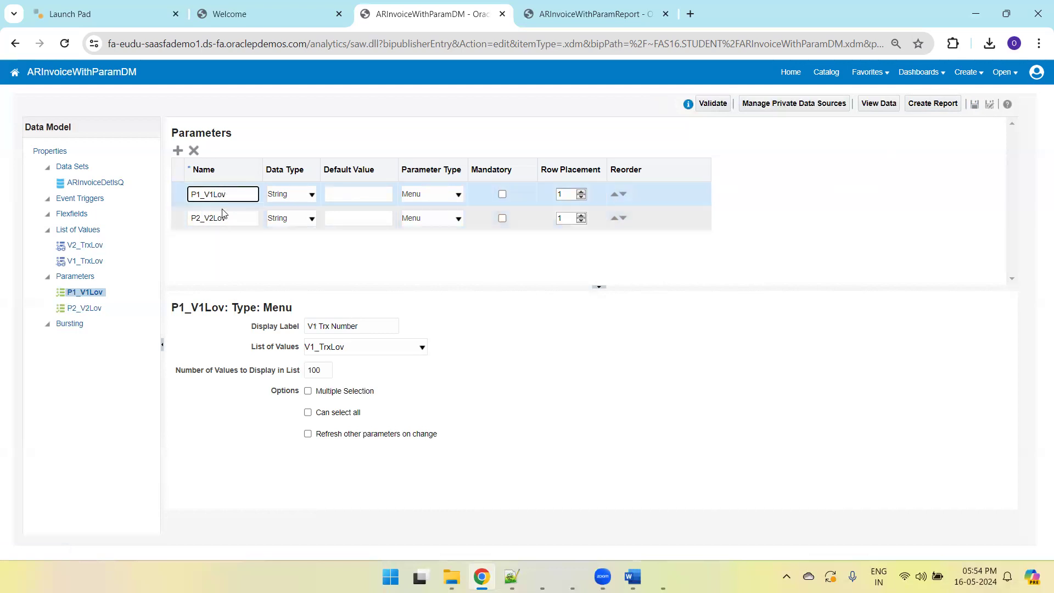
left_click(567, 219)
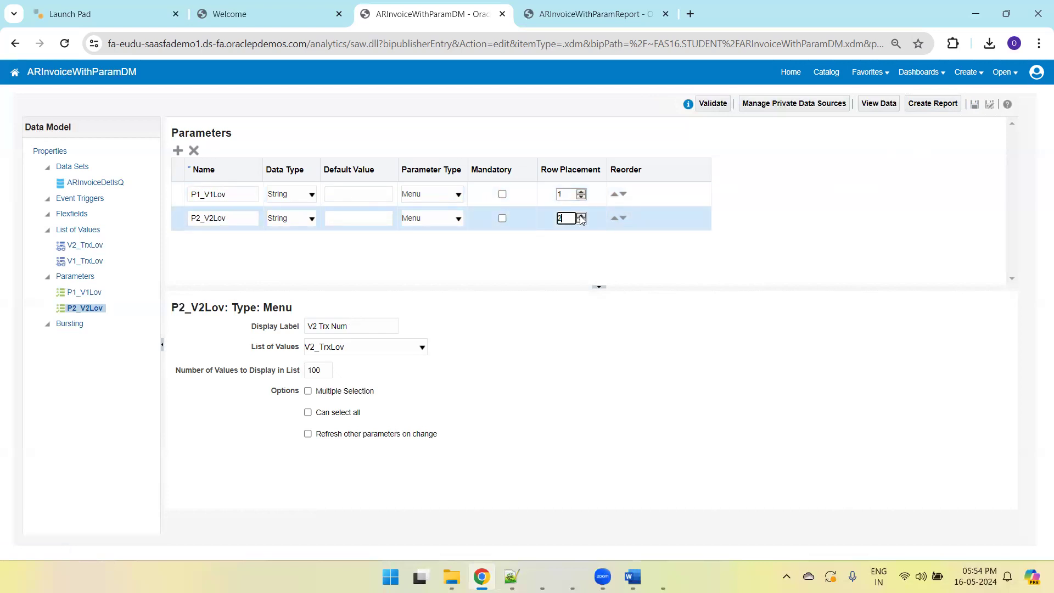
left_click(976, 106)
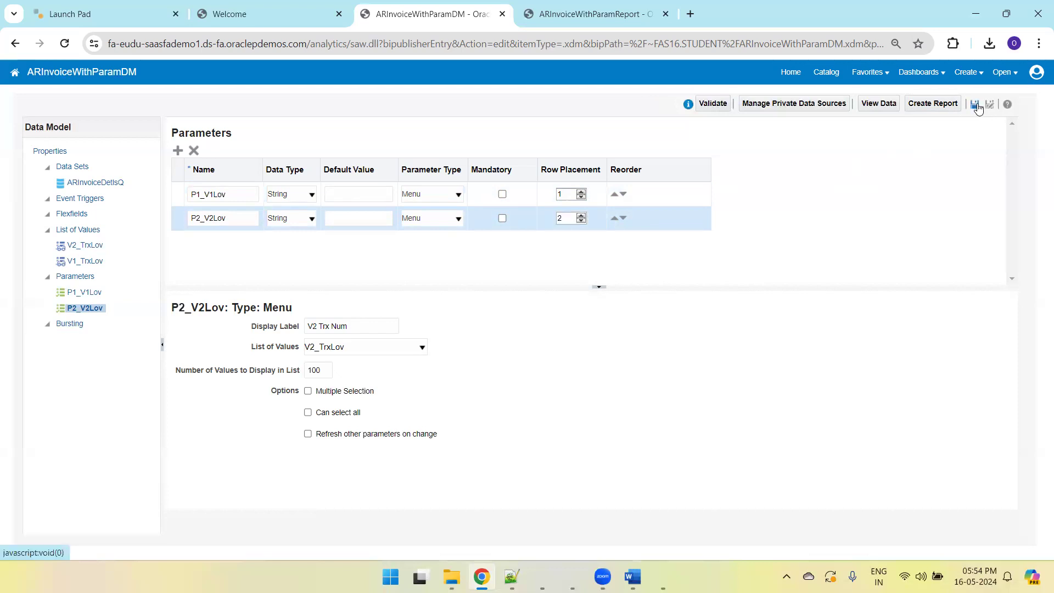
- View the data preview of the ARInvoiceDetlsQ data set and browse the values offered for V1 Trx Number
left_click(92, 183)
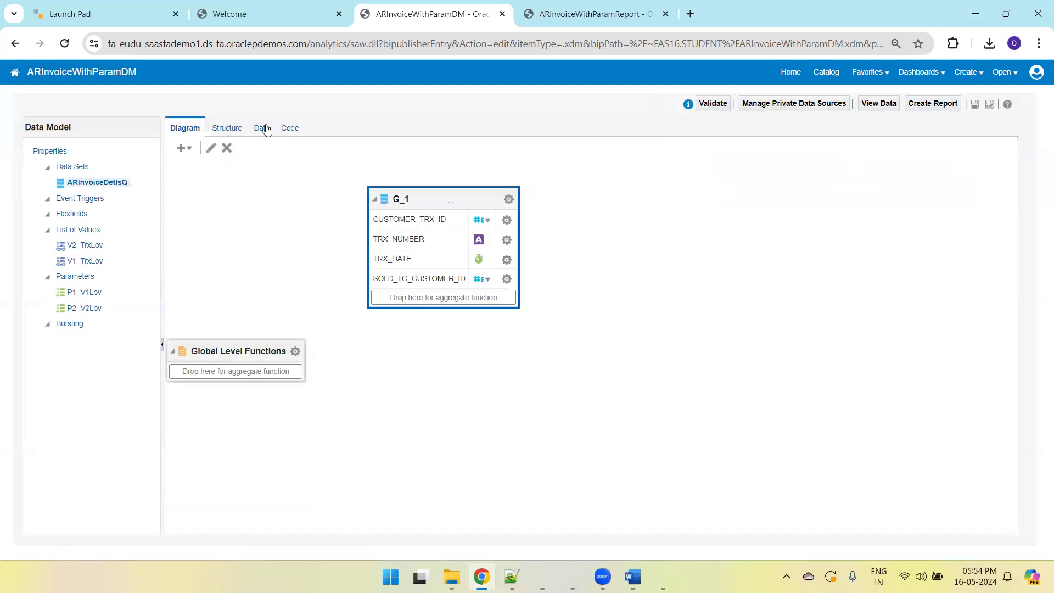
left_click(261, 129)
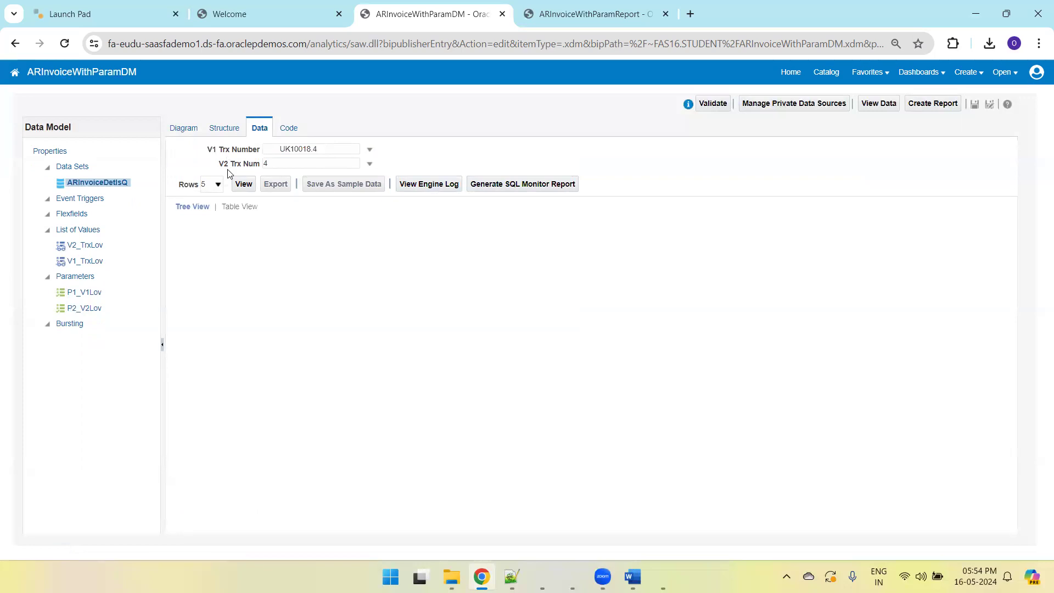
left_click(335, 151)
scroll(365, 228, "down", 5)
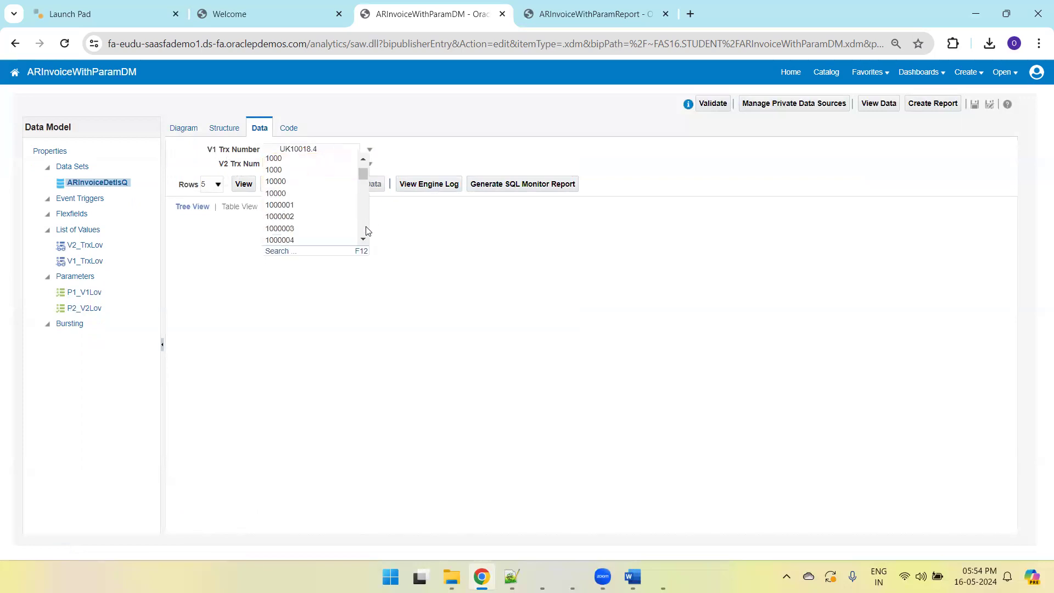
left_click(432, 145)
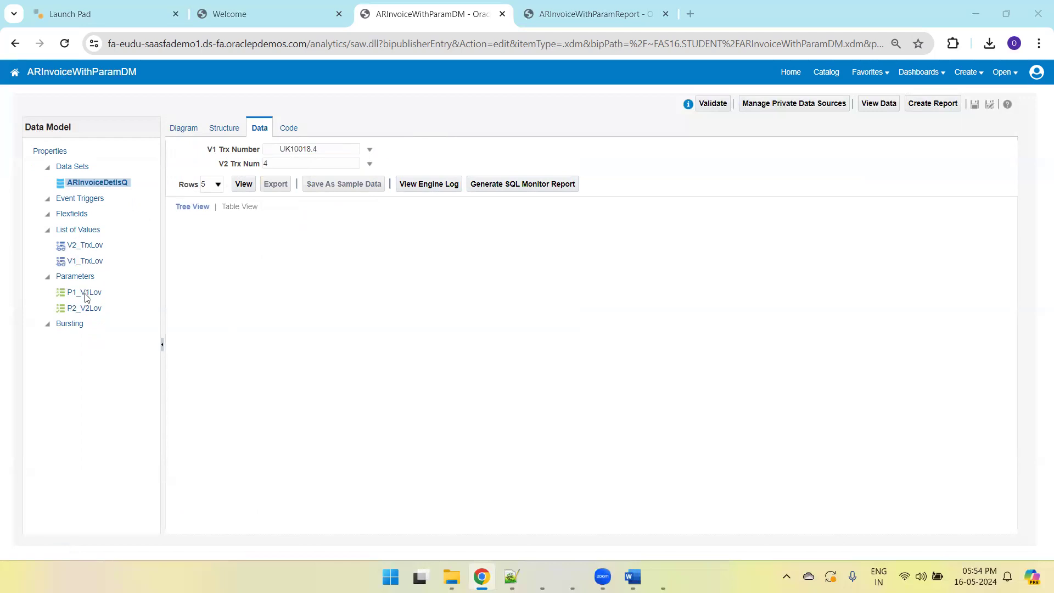
- Set P2_V2Lov's row placement to 1, reload the ARInvoiceDetlsQ data preview, and save the data model
left_click(77, 277)
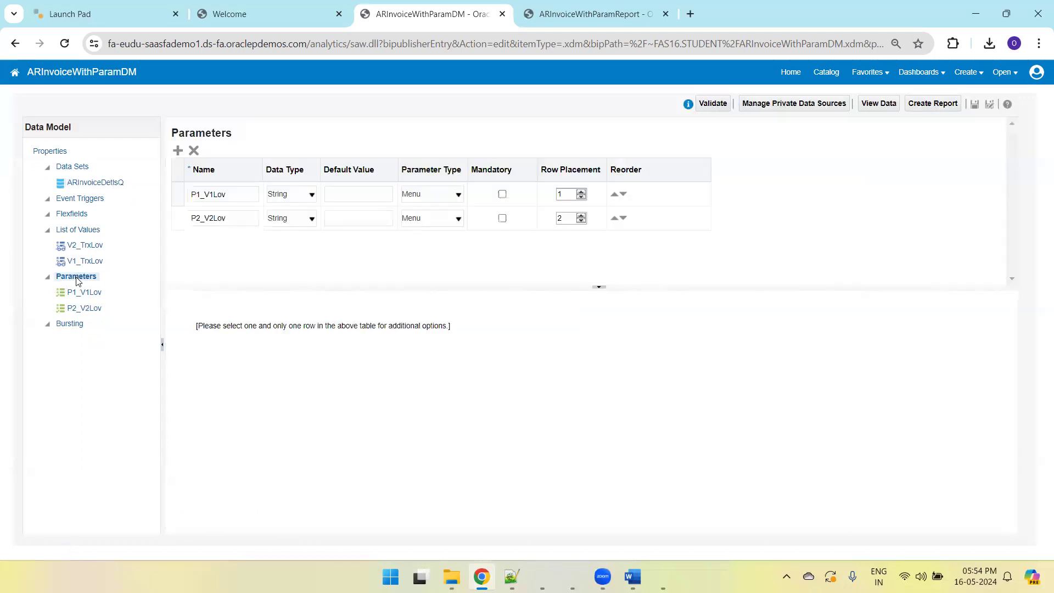
left_click(581, 220)
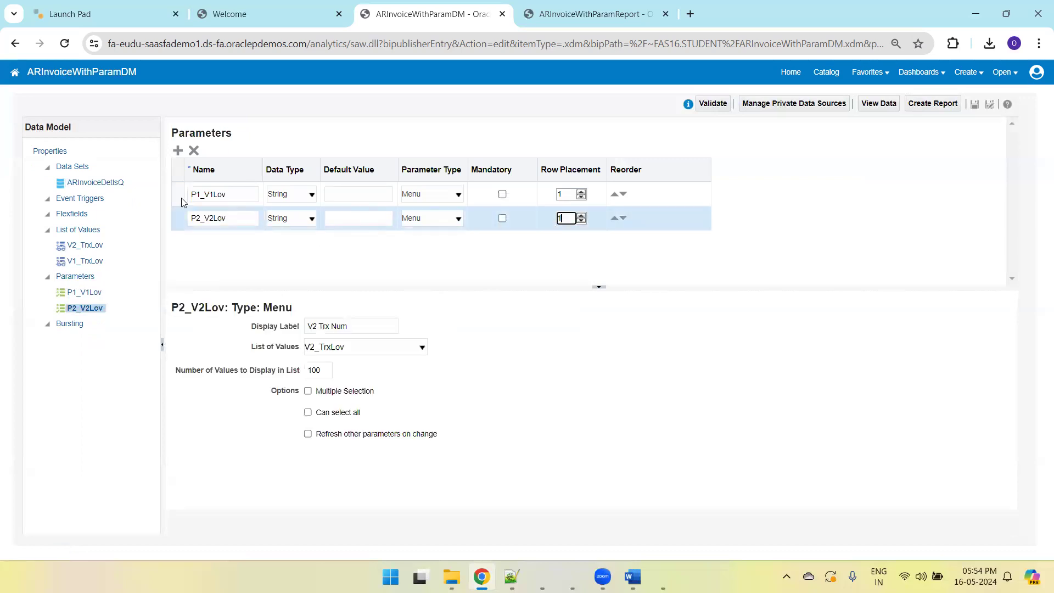
left_click(69, 183)
left_click(236, 134)
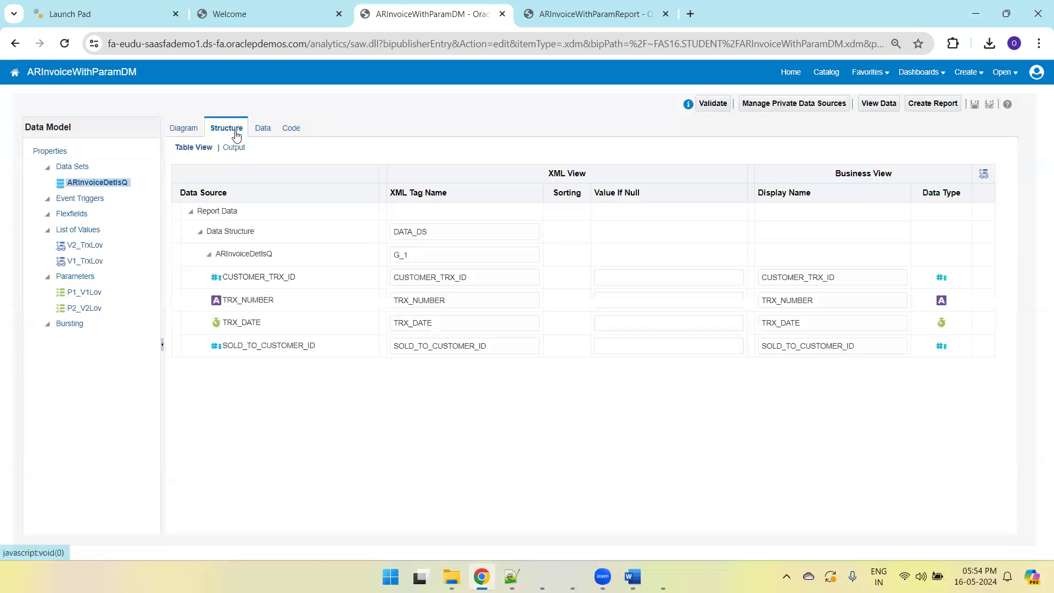
left_click(265, 132)
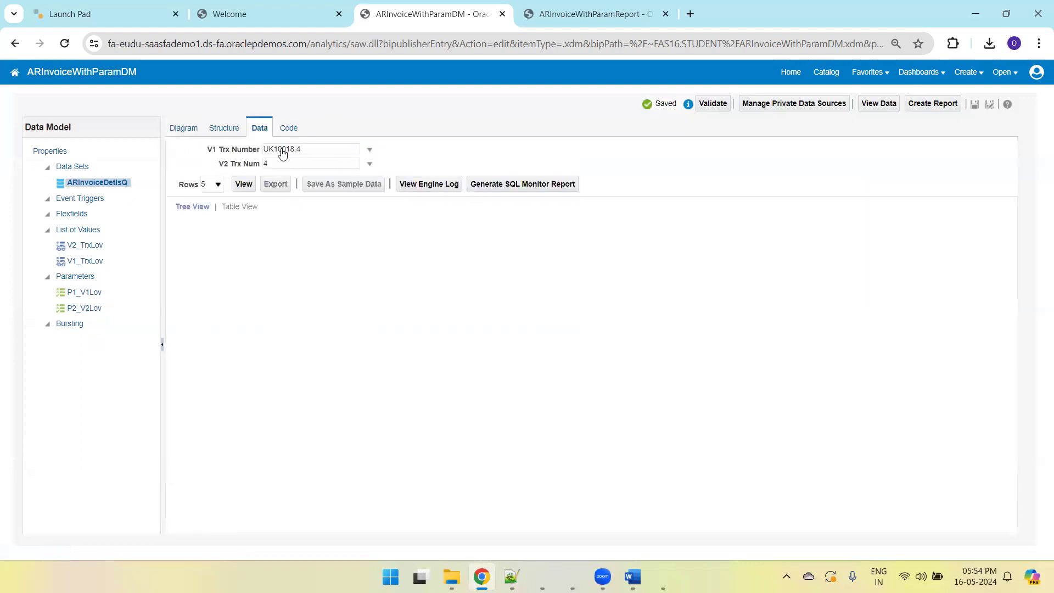
left_click(225, 131)
left_click(188, 130)
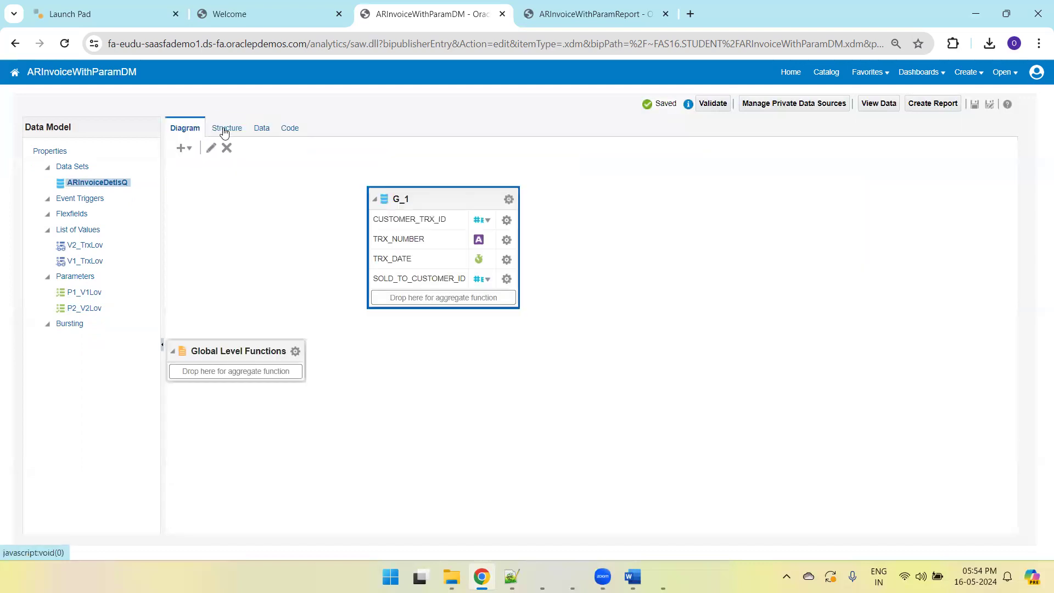
left_click(225, 132)
left_click(261, 130)
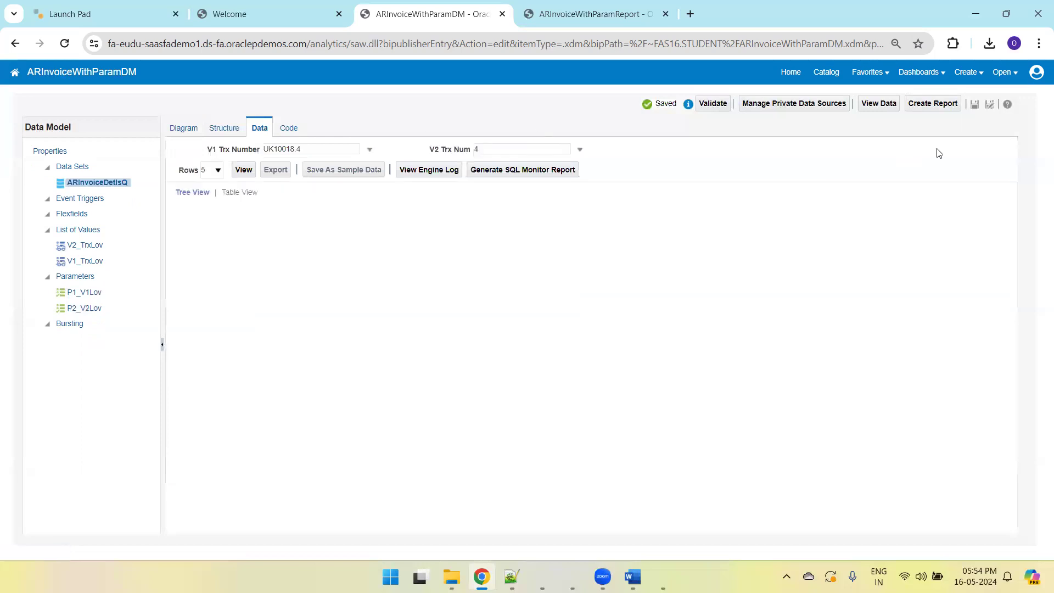
left_click(975, 104)
- Run the data preview with V1 Trx Number 1000082 and V2 Trx Num 1074, and inspect the passed parameter values
left_click(306, 157)
left_click_drag(364, 168, 363, 223)
left_click(296, 200)
left_click(497, 156)
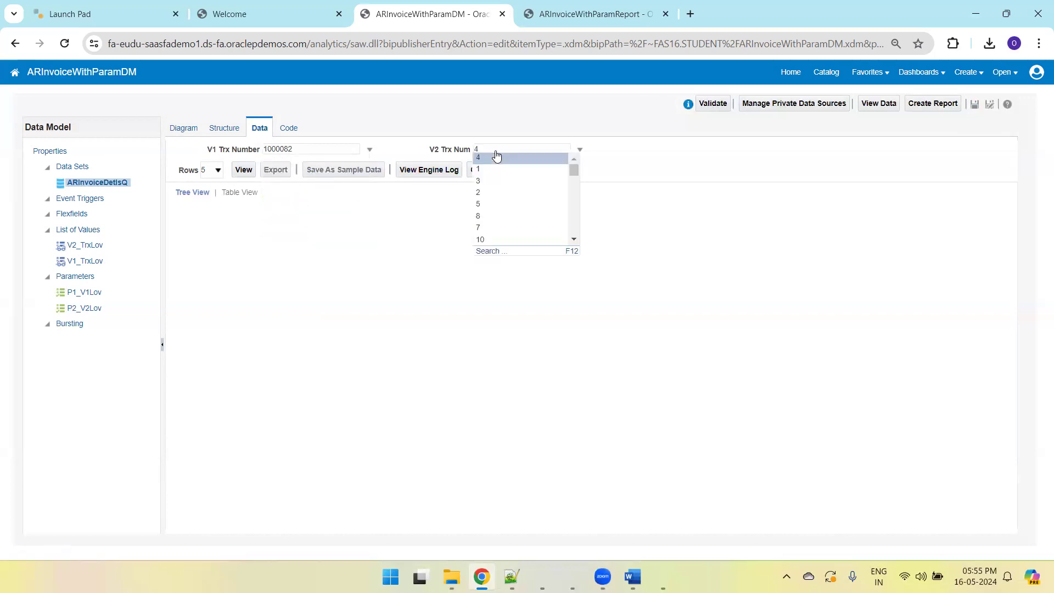
scroll(581, 228, "down", 3)
scroll(581, 228, "down", 5)
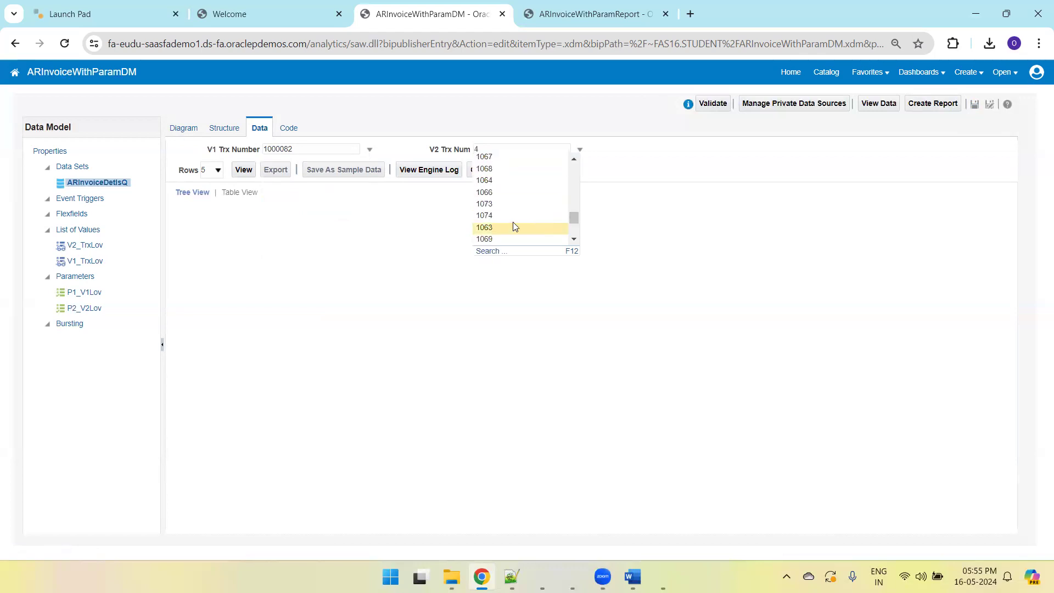
left_click(524, 225)
left_click(244, 170)
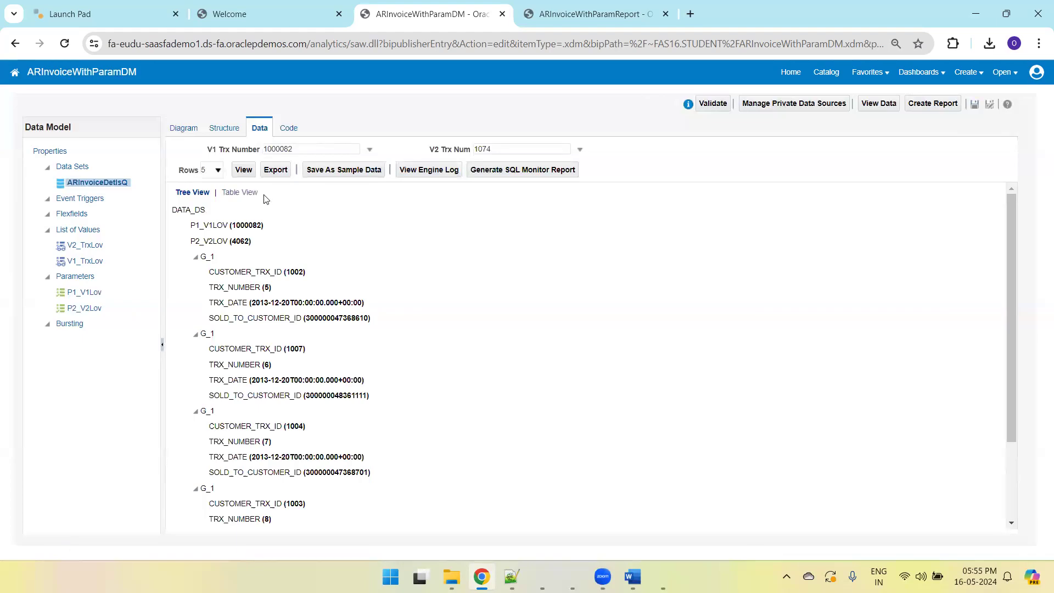
double_click(242, 230)
- Switch to the Notepad++ notes and compare the columns selected by the V1 and V2 list-of-values queries
key("alt+Tab")
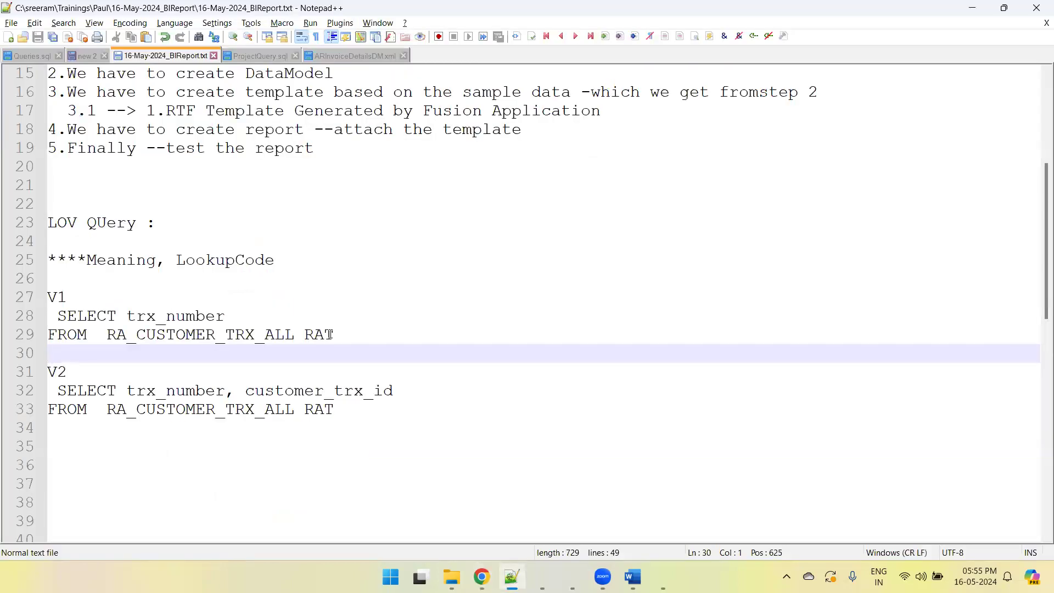
double_click(185, 317)
left_click_drag(347, 332, 97, 321)
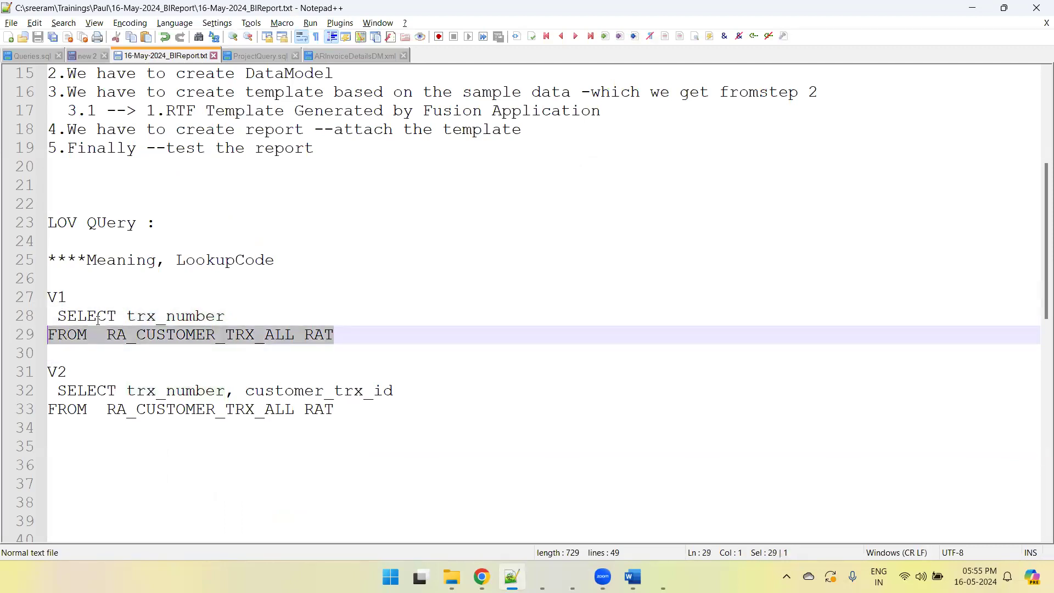
left_click(155, 313)
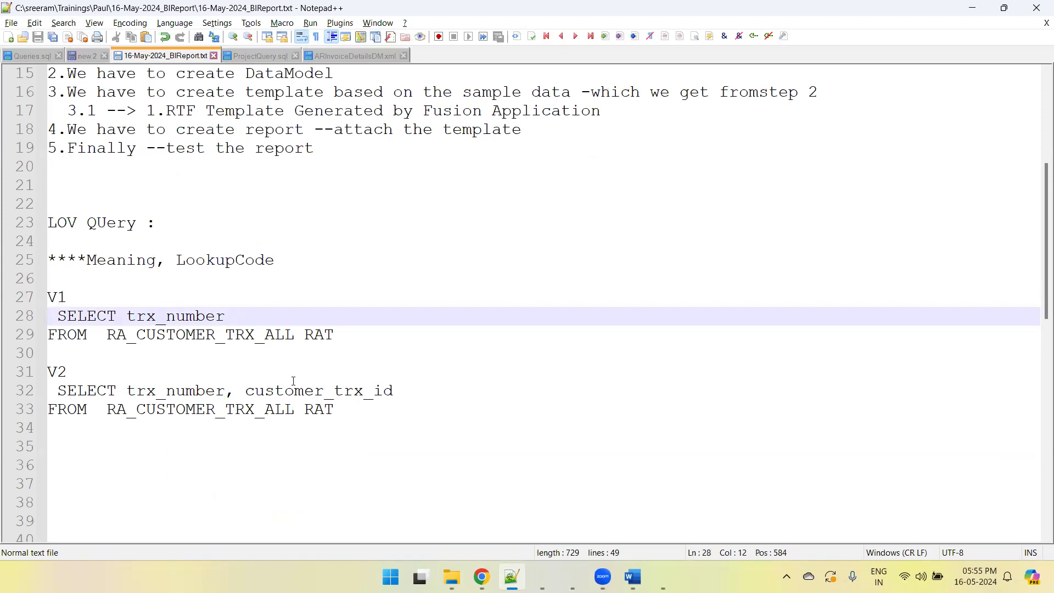
left_click_drag(346, 407, 31, 390)
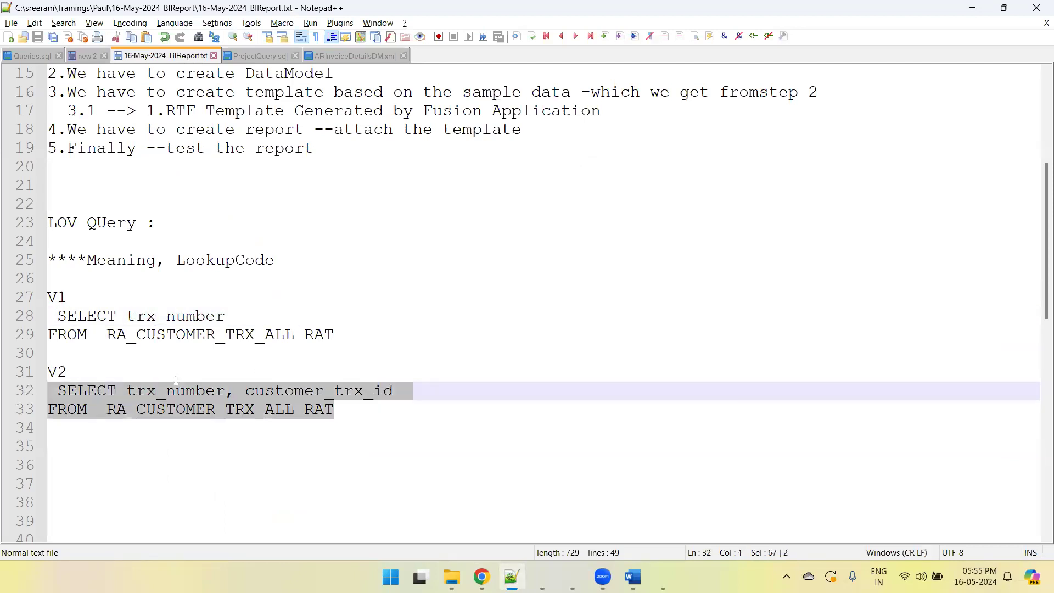
left_click(334, 391)
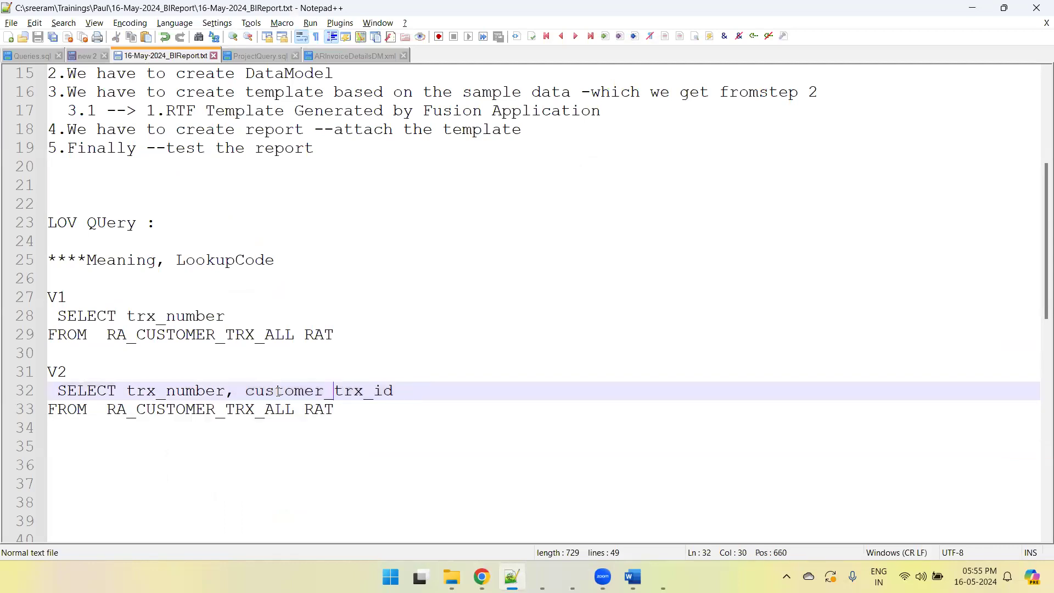
- Highlight customer_trx_id in the V2 query notes, switch back to the data model in Chrome, and check the passed P2_V2LOV value
double_click(186, 390)
double_click(331, 390)
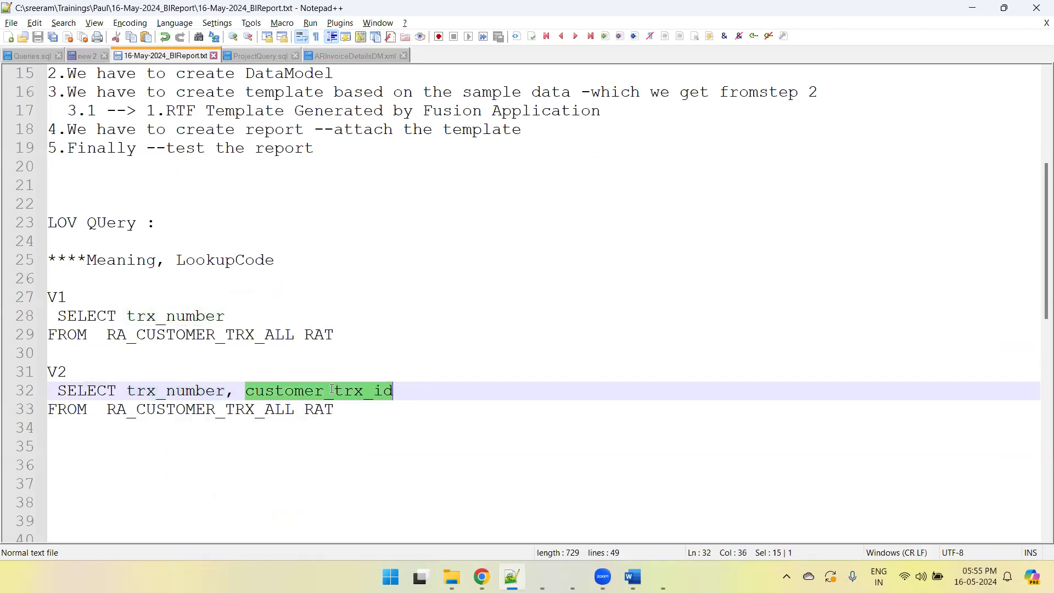
key("alt+Tab")
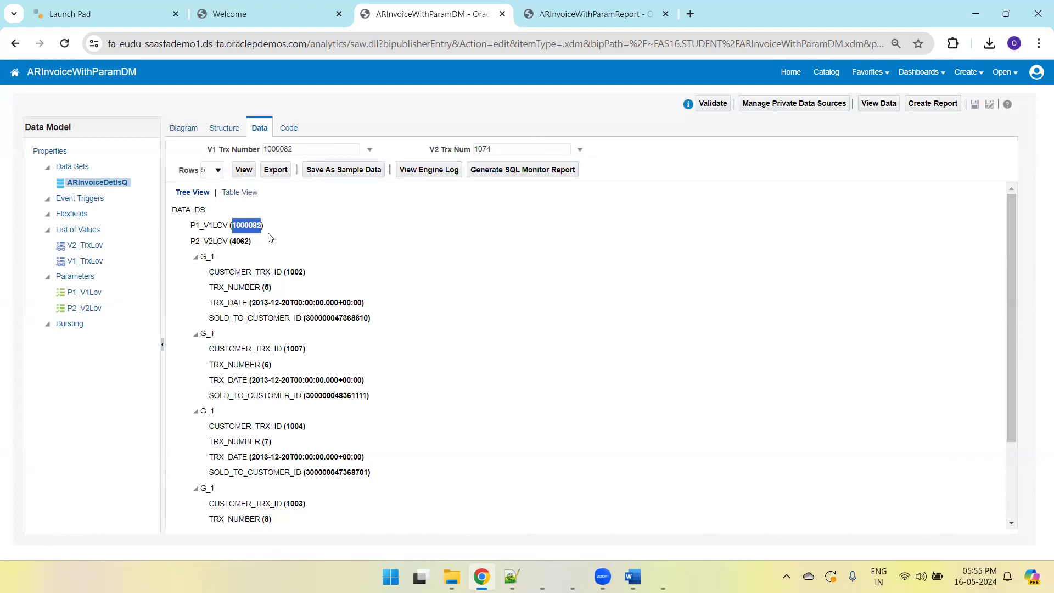
double_click(242, 242)
left_click(262, 249)
- Open the P2_V2Lov parameter's definition and select its name for use in the query
left_click(179, 130)
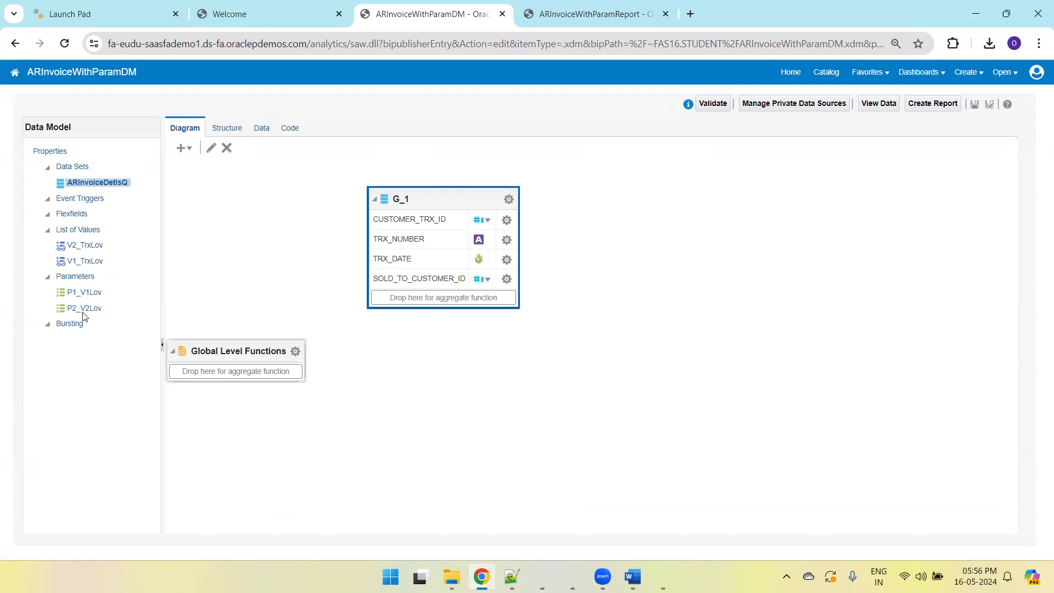
left_click(84, 308)
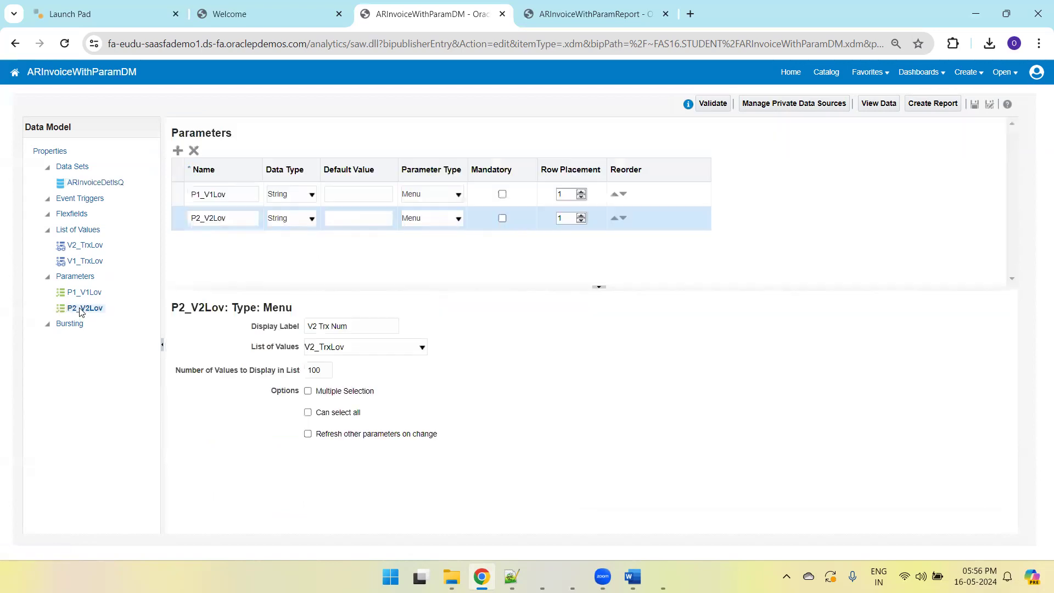
double_click(223, 218)
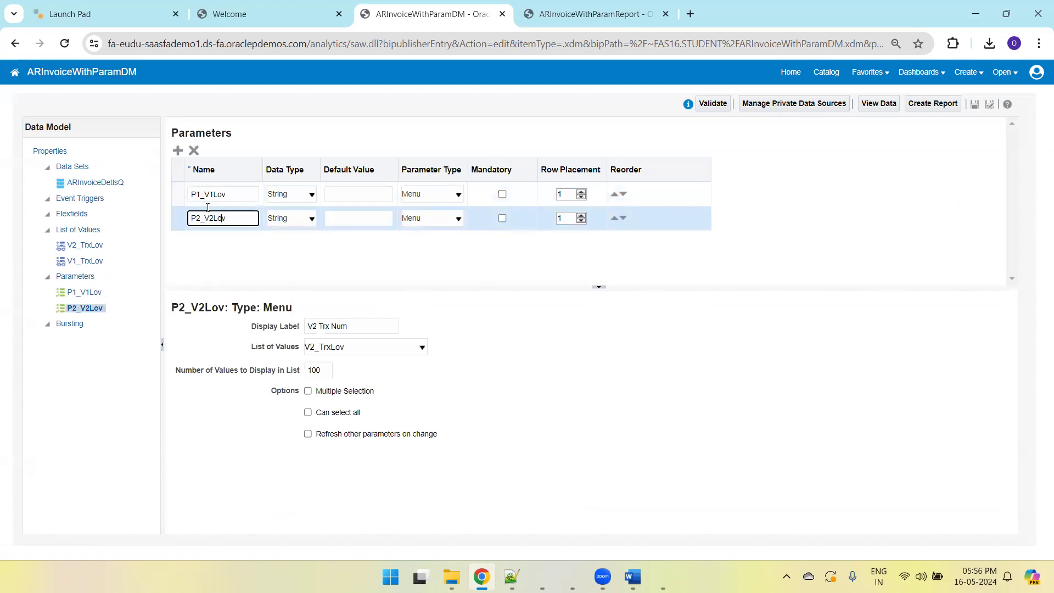
- Open the ARInvoiceDetlsQ data set's SQL query for editing and replace the rownum < 100 filter with 1=1
left_click(97, 183)
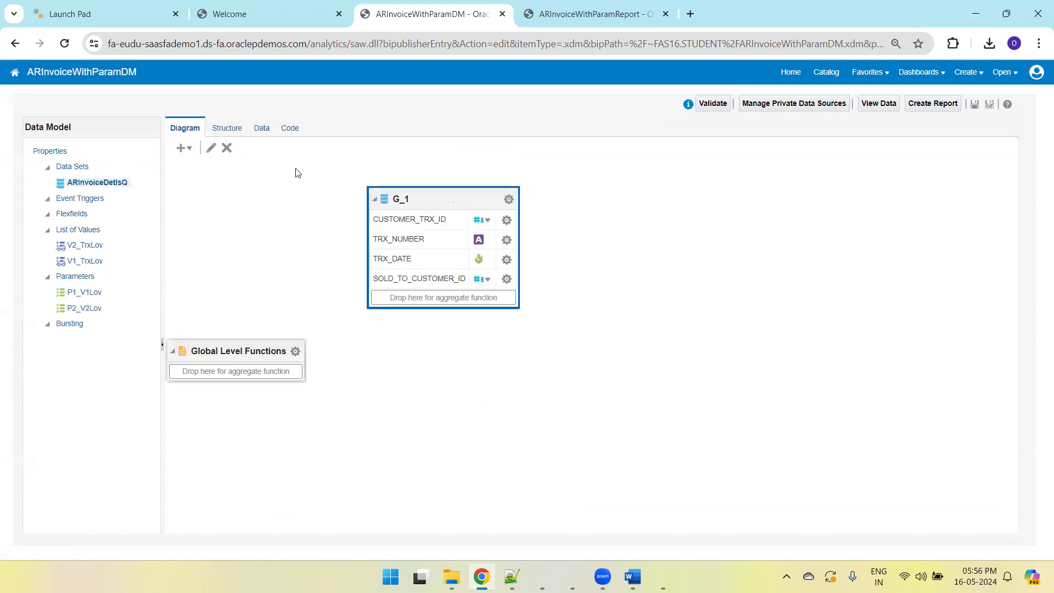
left_click(210, 147)
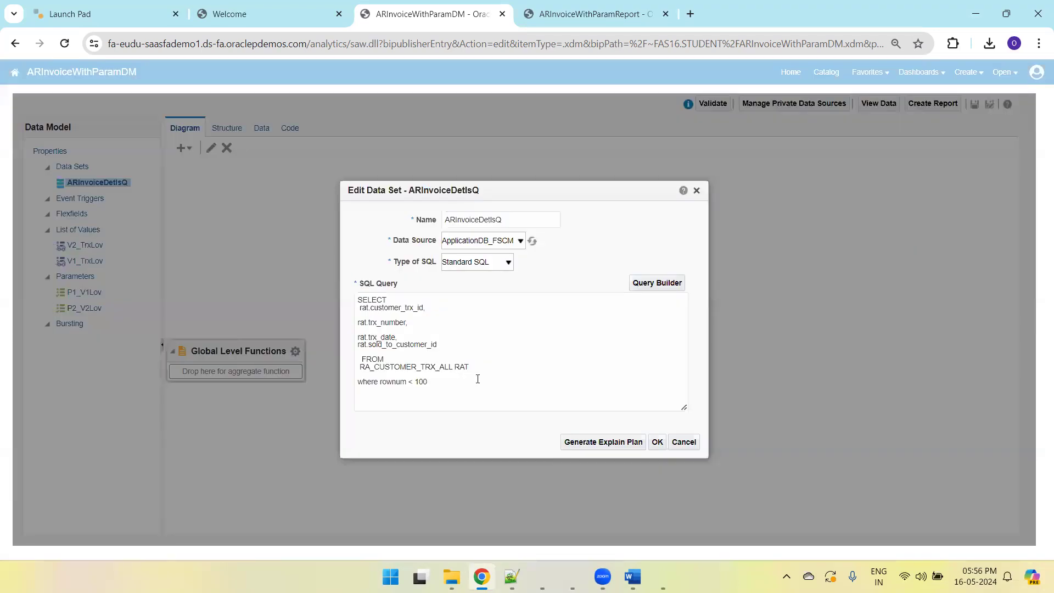
left_click_drag(471, 379, 346, 384)
left_click(327, 340)
left_click_drag(464, 383, 388, 380)
key("BackSpace")
key("BackSpace")
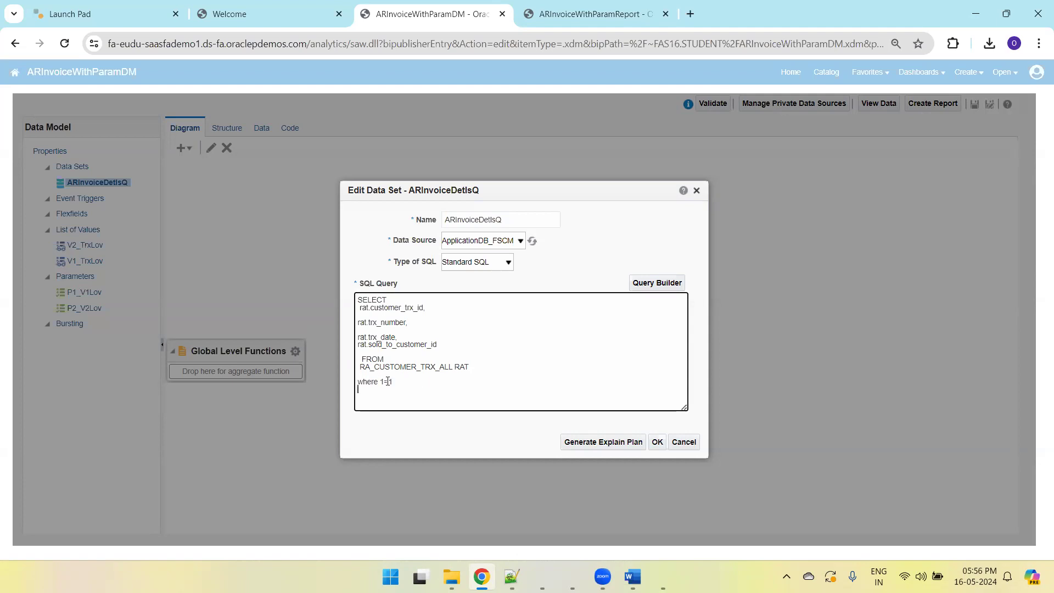
- Add the condition AND rat.customer_trx_id = :P2_V2Lov to the end of the data set query
type("AND   rat.customer_trx-id")
key("BackSpace")
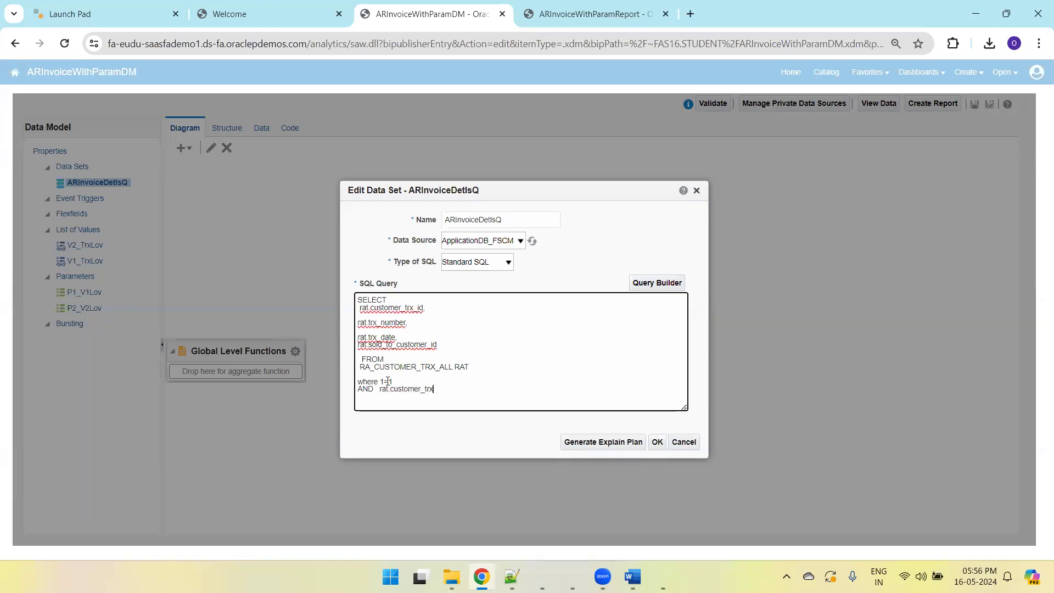
type("_id   =  :P2_V2Lov")
- Remove 1=1 and AND so the customer_trx_id condition follows where directly, placing it on a separate line
right_click(368, 398)
left_click(364, 389)
double_click(365, 389)
key("BackSpace")
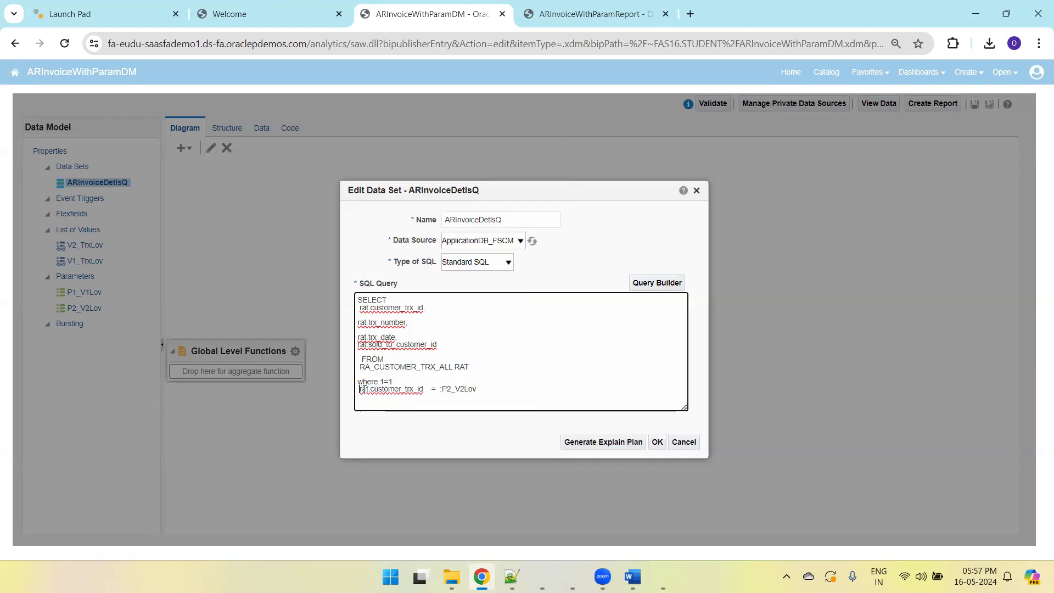
key("BackSpace")
key("BackSpace")
key("BackSpace")
key("BackSpace")
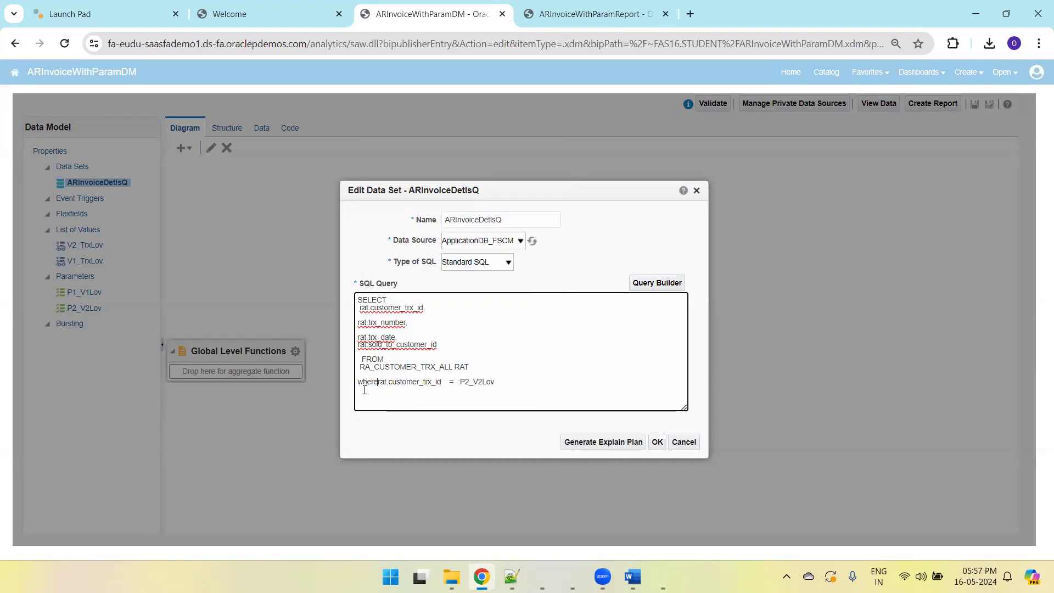
key("Return")
key("Return")
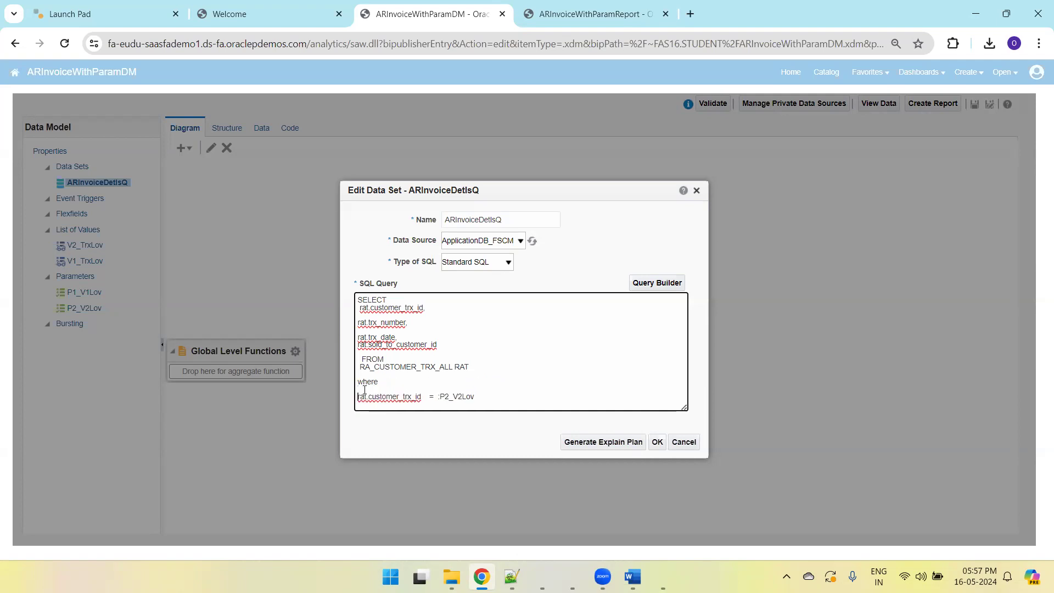
key("Return")
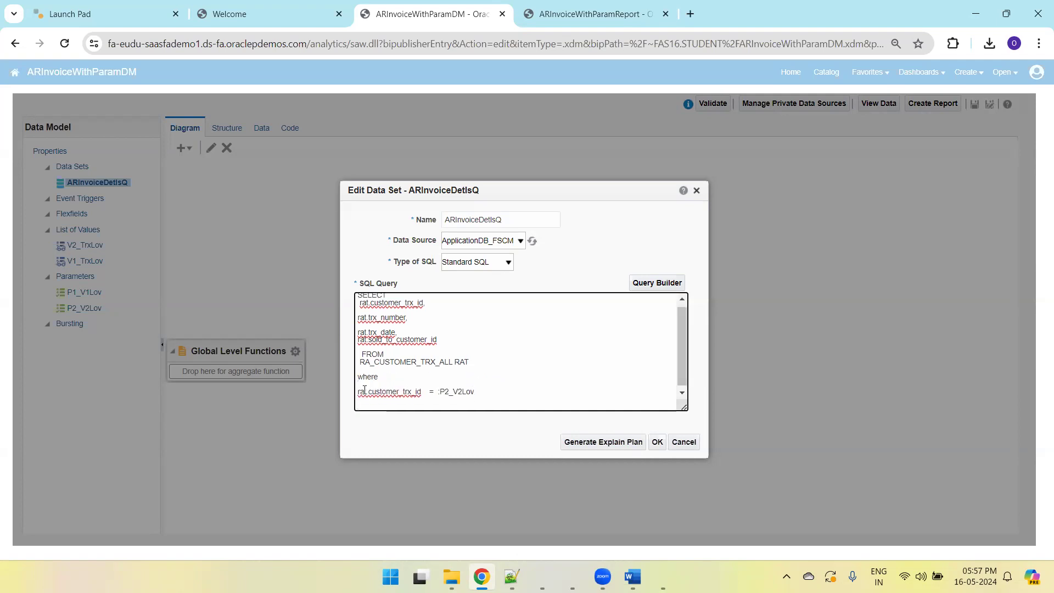
- Append and 1=1 below the customer_trx_id condition and comment out that condition with --
type("and  1=1")
left_click(359, 391)
type("--")
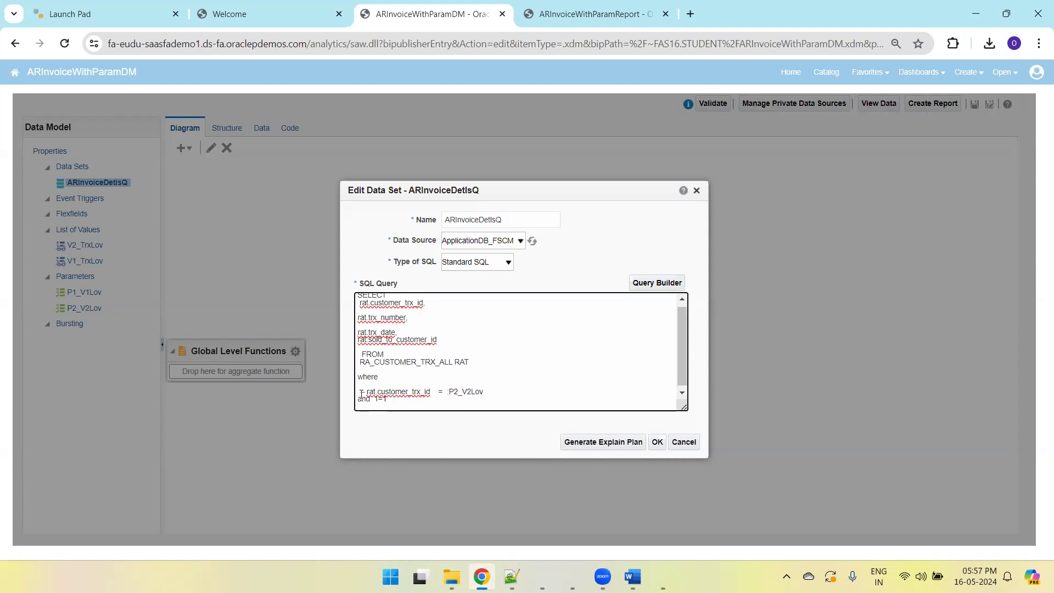
- Delete the and 1=1 line and the comment marks before the customer_trx_id condition
double_click(358, 399)
key("BackSpace")
key("shift+End")
key("BackSpace")
key("Left")
key("Up")
key("Right")
key("BackSpace")
key("BackSpace")
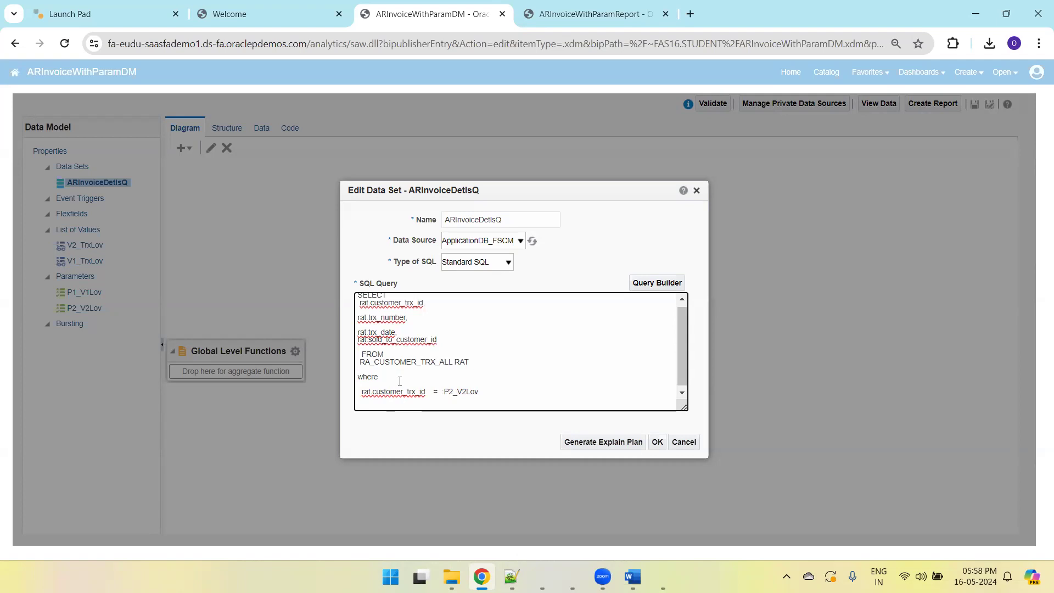
- Begin the where clause with 'A' ='A', join the customer_trx_id condition with and, and apply the query changes
type("0=0  ")
type("and")
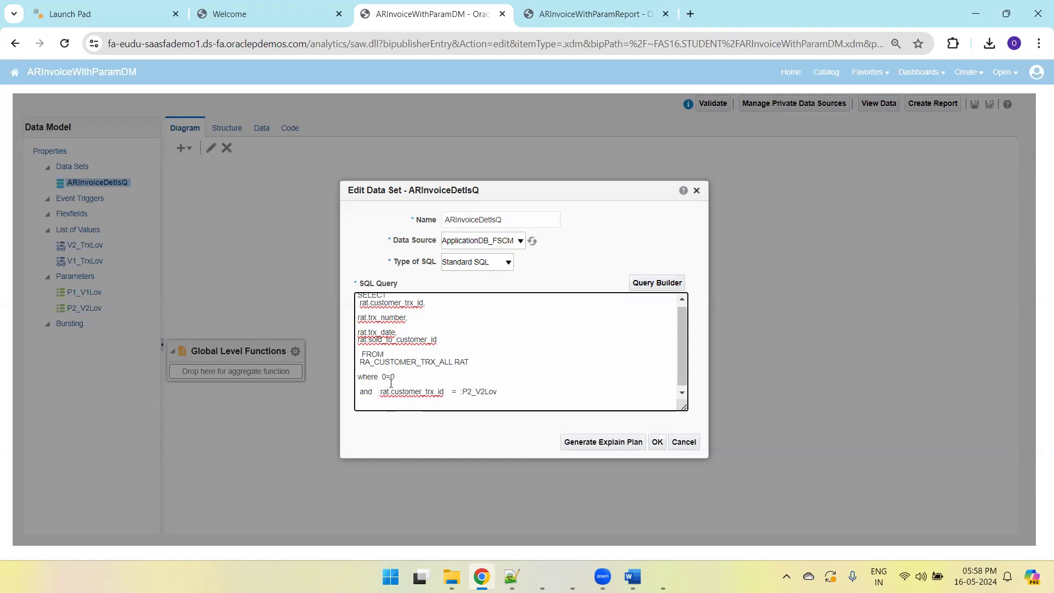
left_click_drag(396, 377, 384, 378)
type("'A' ='A")
left_click(656, 442)
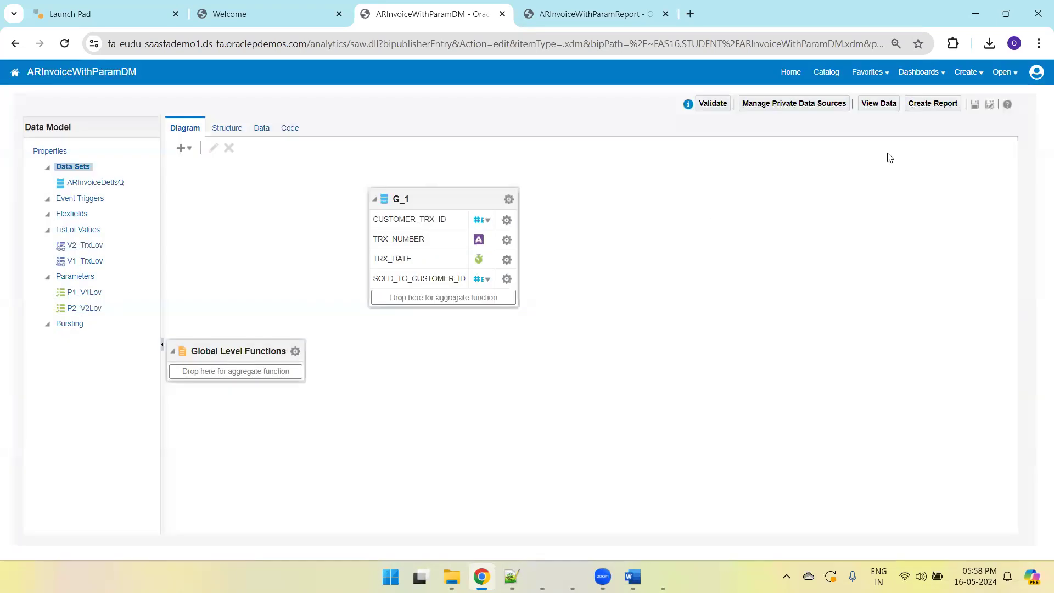
- Save the data model and run the data preview with V1 Trx Number 1000082 and V2 Trx Num 1074 as a table
left_click(973, 105)
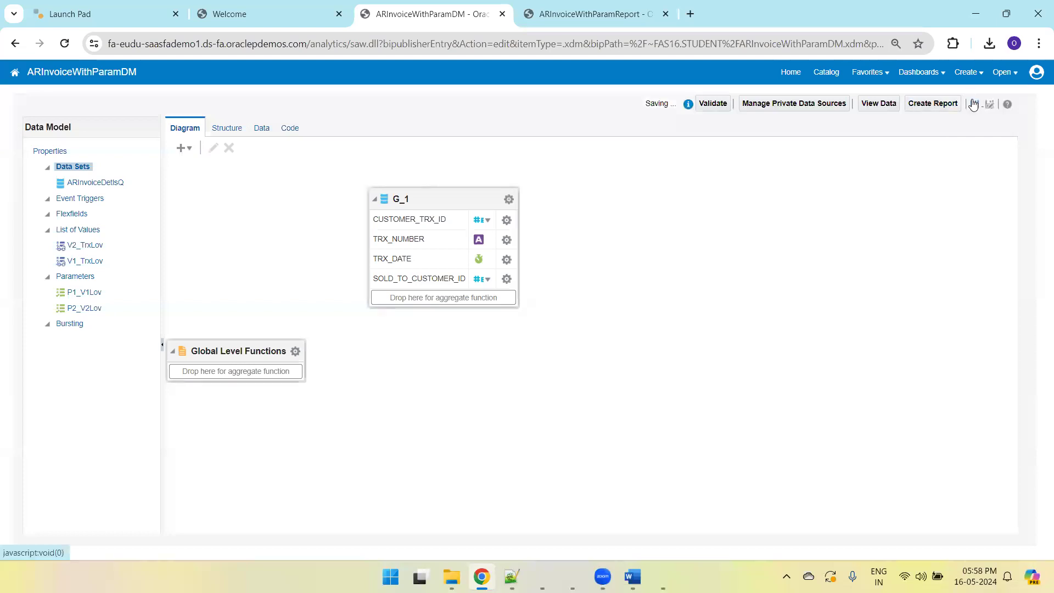
left_click(260, 129)
left_click(245, 170)
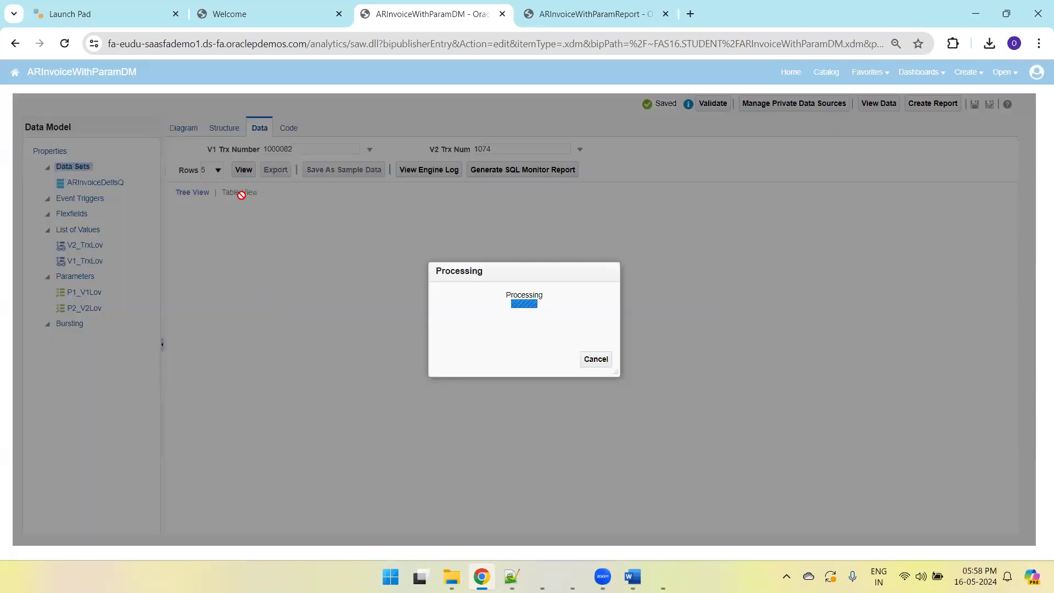
left_click(239, 192)
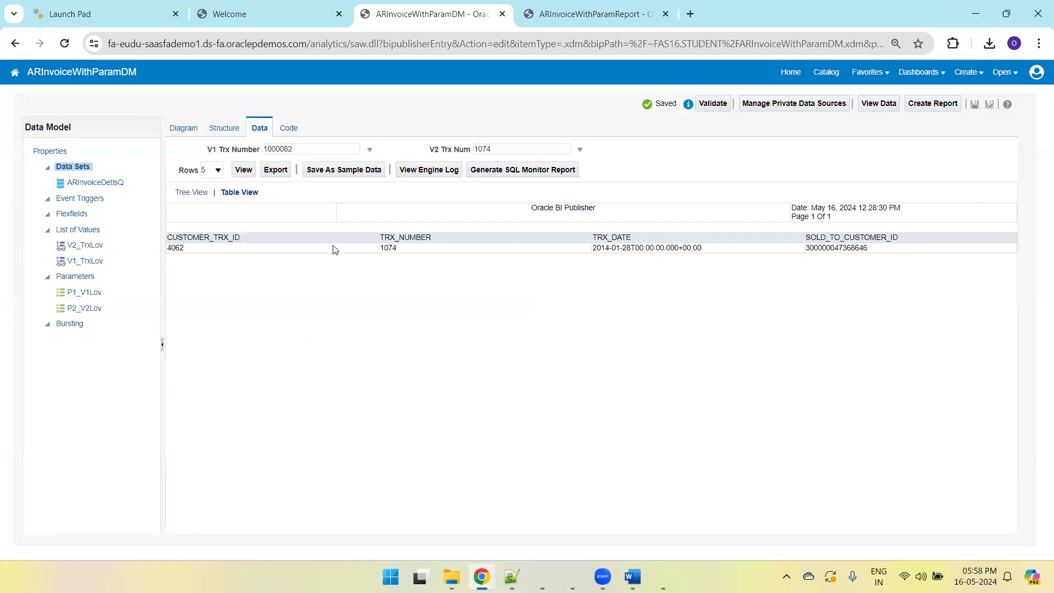
- Check the returned TRX_NUMBER and CUSTOMER_TRX_ID against the passed parameter values in both the table and tree views
double_click(389, 249)
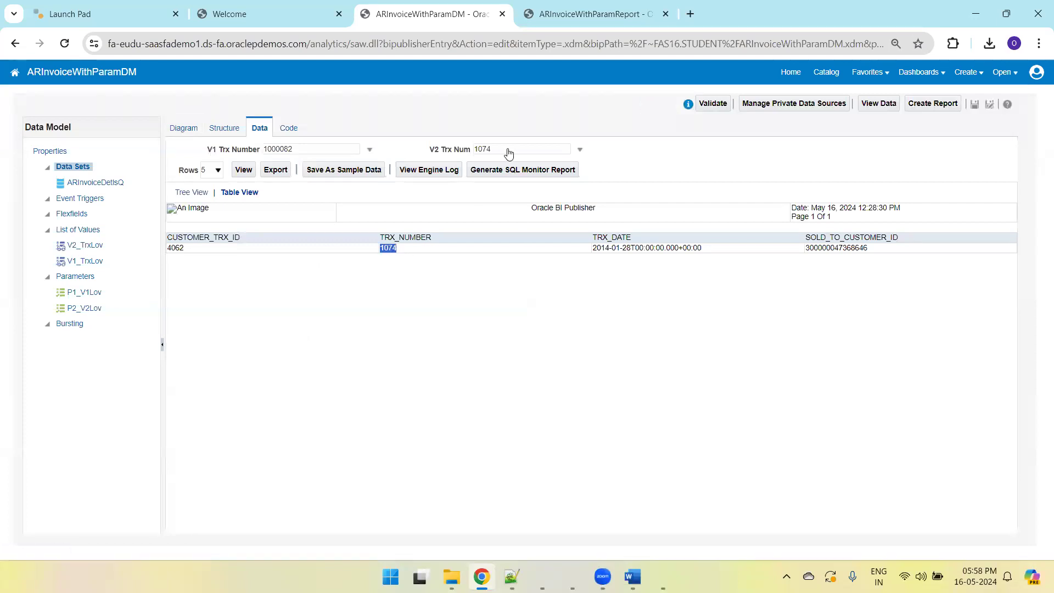
double_click(176, 248)
left_click(198, 191)
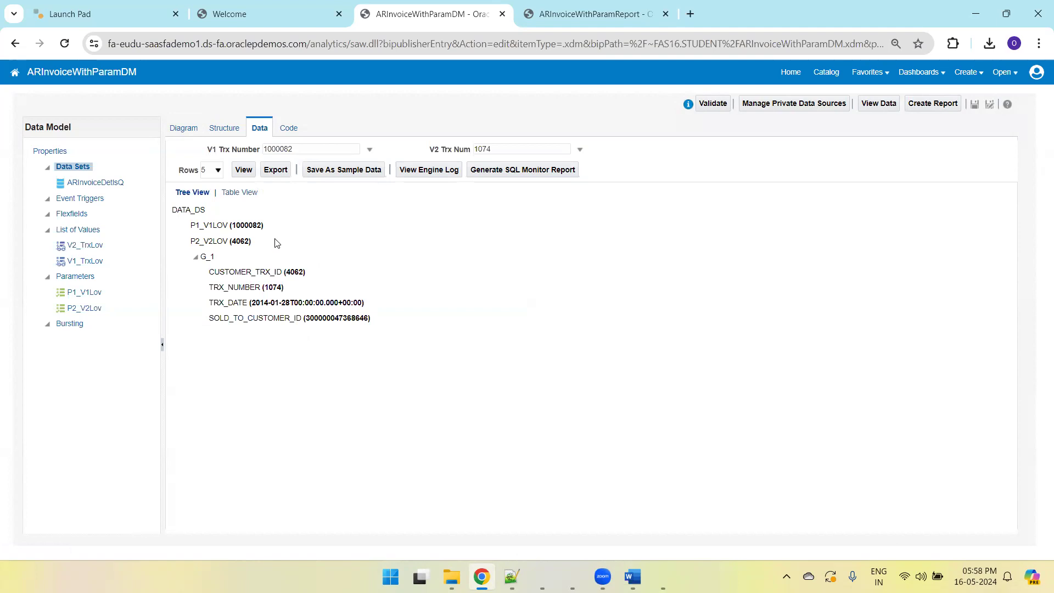
double_click(290, 272)
left_click(240, 192)
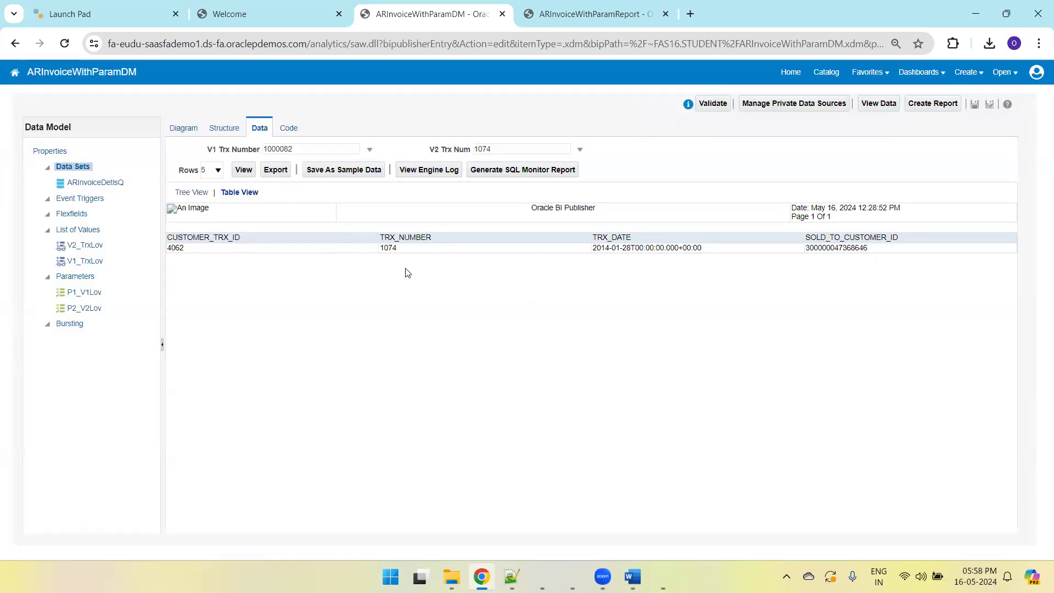
- Browse the values offered for V2 Trx Num and review the V1_TrxLov and V2_TrxLov list-of-values queries
left_click(558, 149)
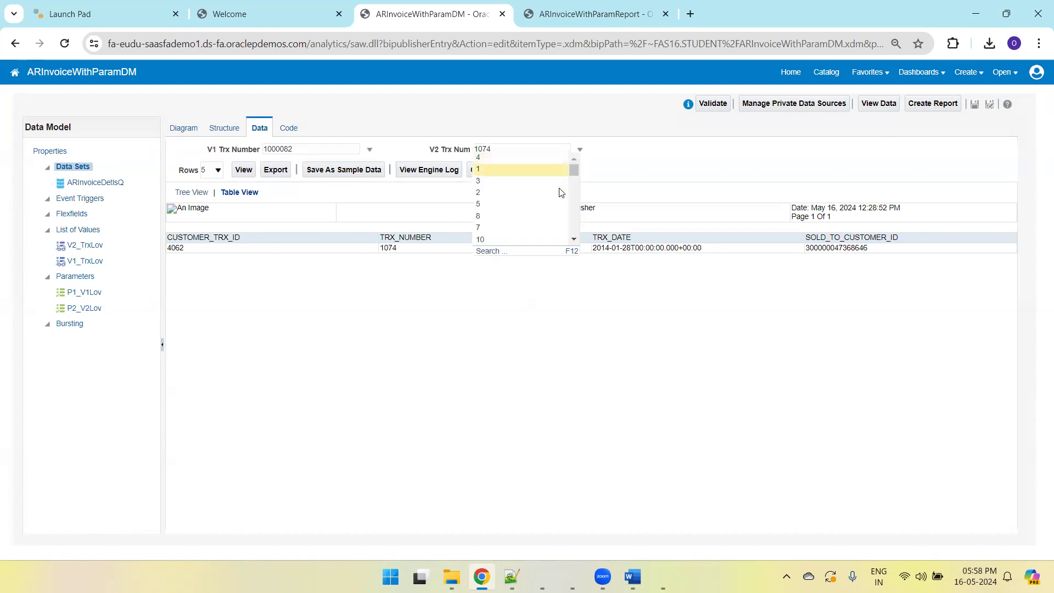
left_click_drag(573, 171, 577, 149)
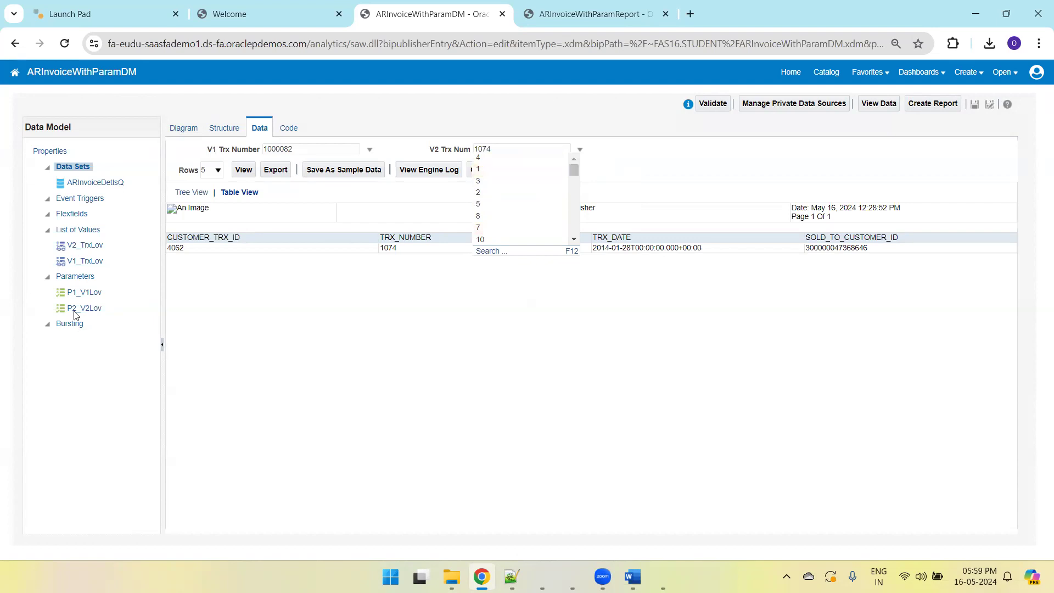
left_click(82, 261)
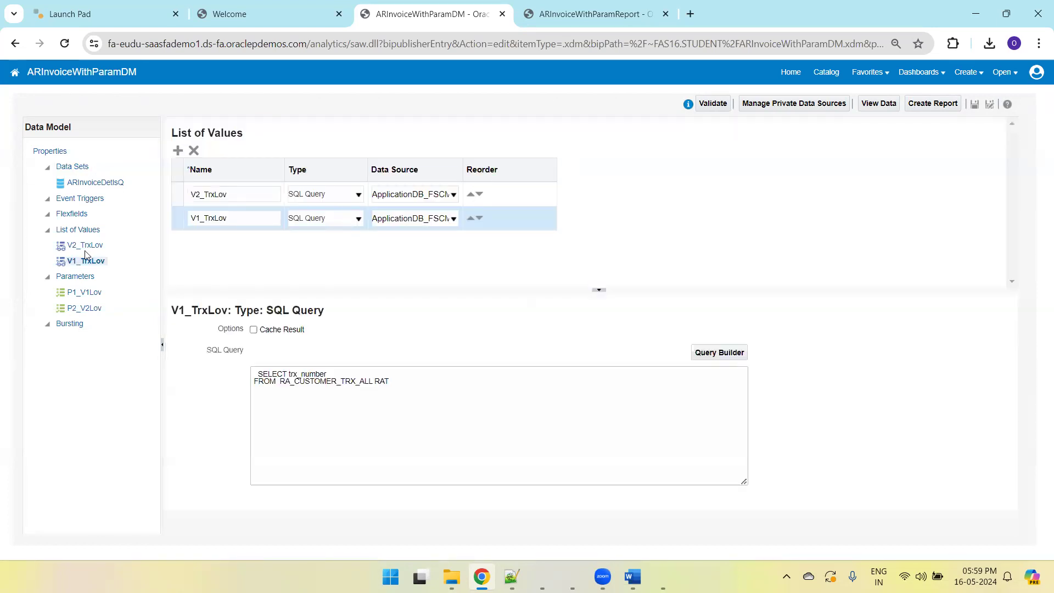
left_click(85, 246)
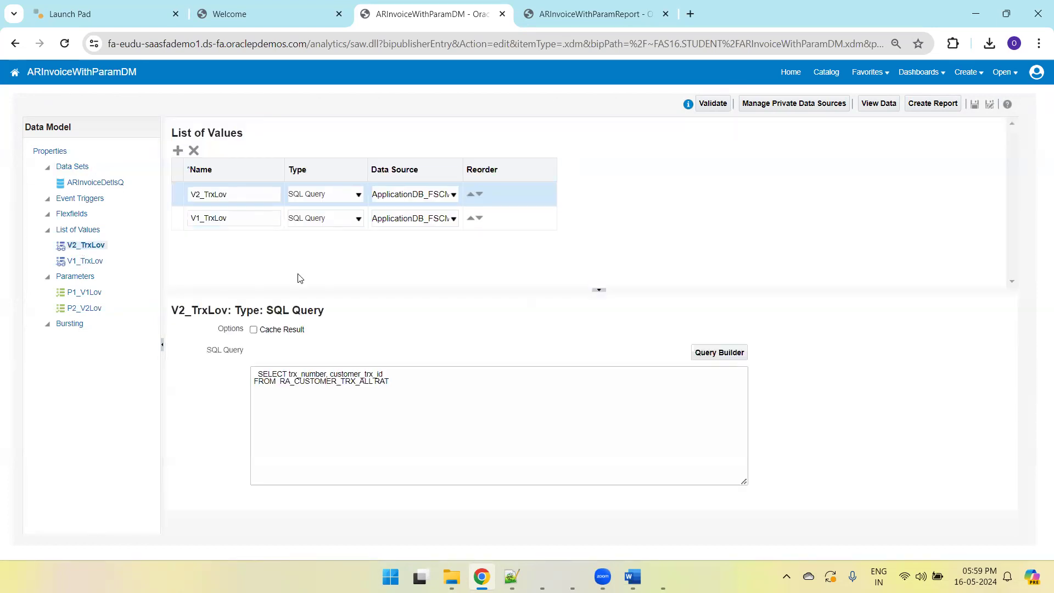
- Enable Can select all for the P2_V2Lov parameter, with NULL Value Passed
left_click(88, 308)
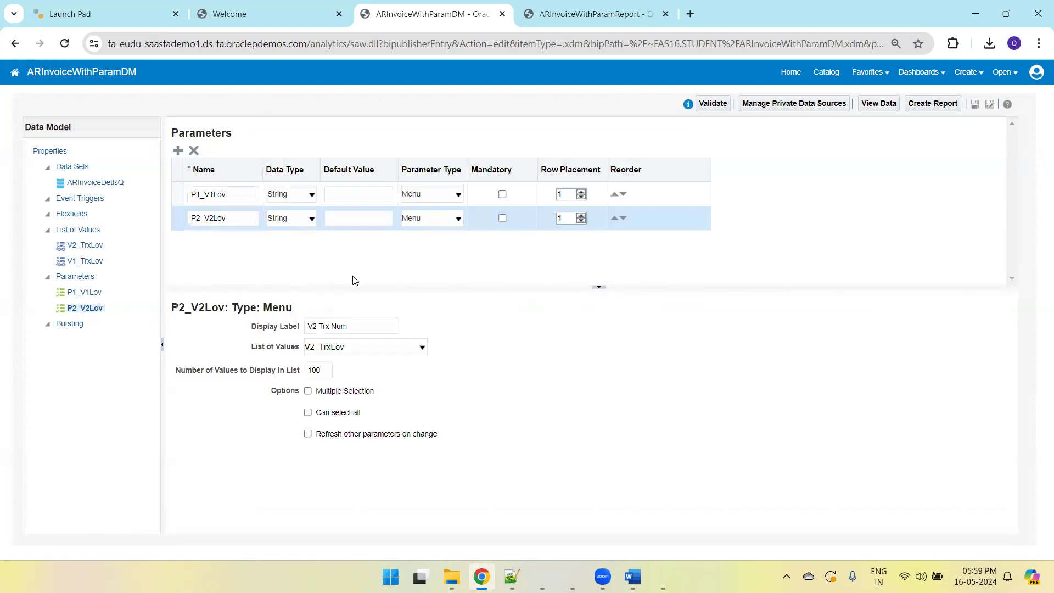
left_click_drag(353, 286, 355, 246)
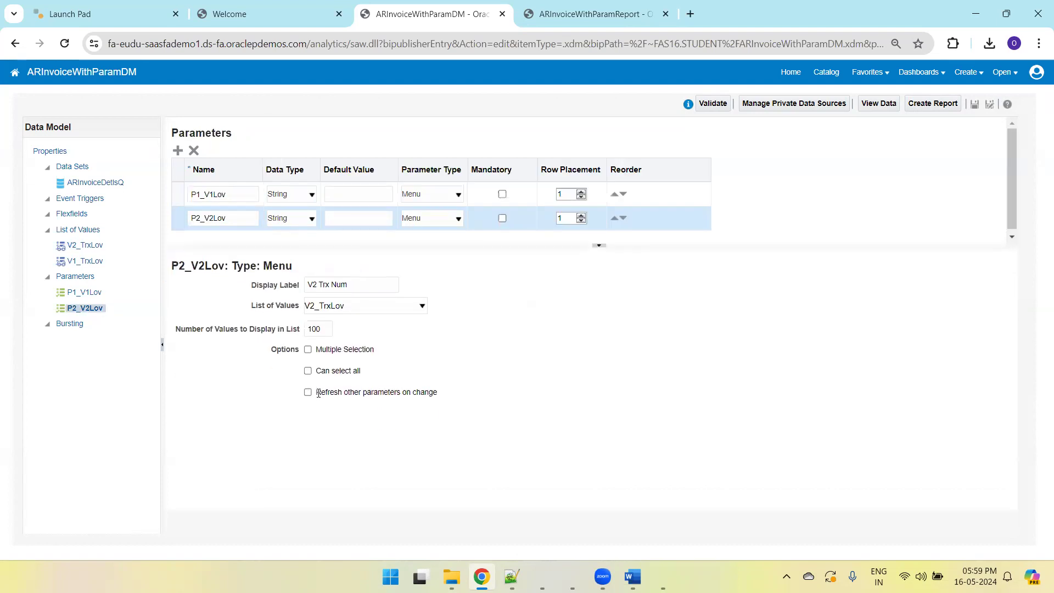
left_click(308, 372)
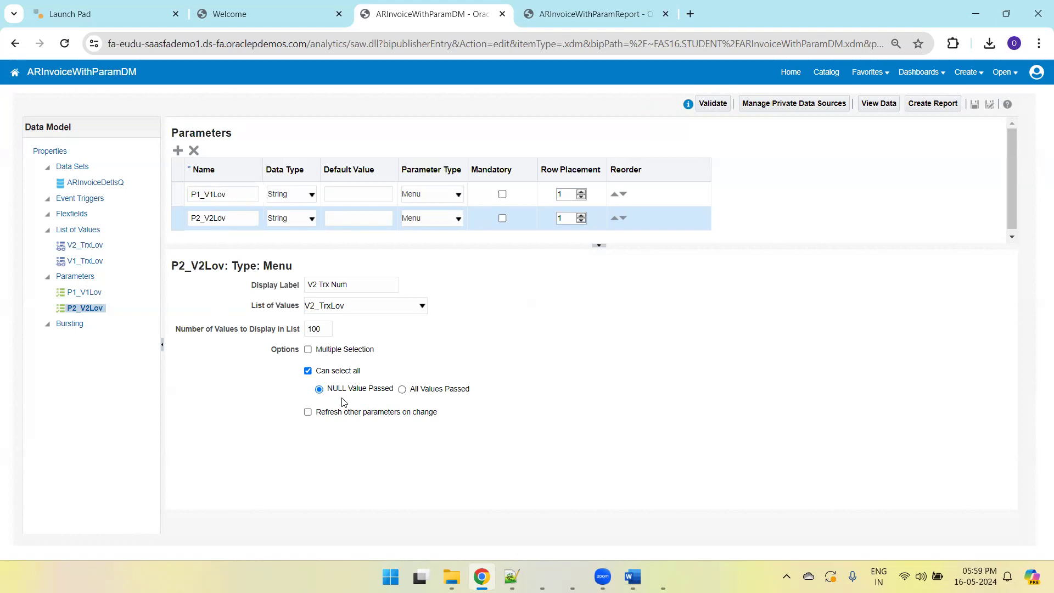
- Reload the ARInvoiceDetlsQ data preview, save the data model, and browse the values offered for V2 Trx Num
left_click(92, 183)
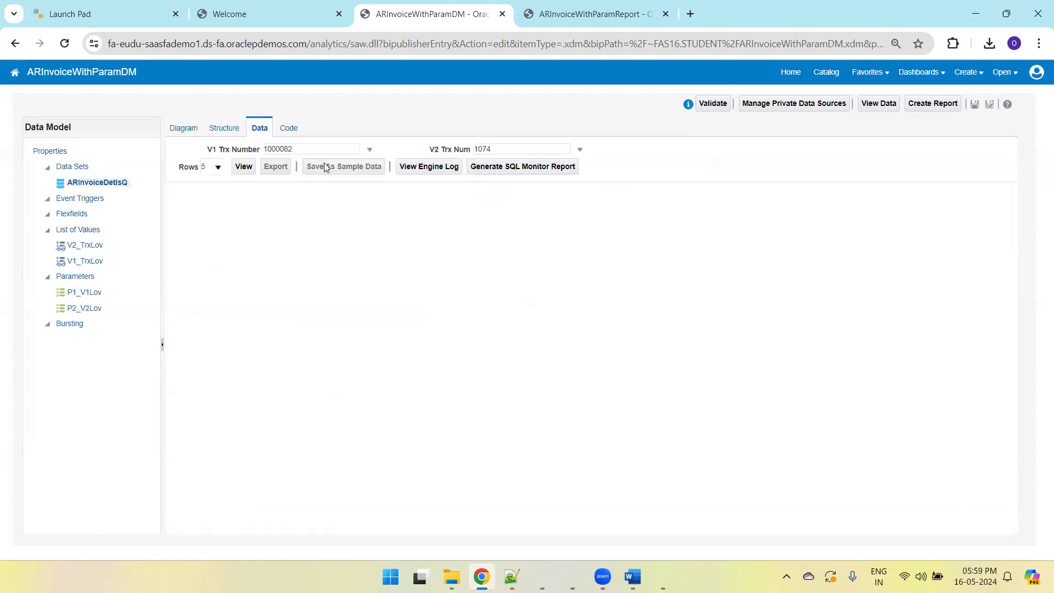
left_click(212, 130)
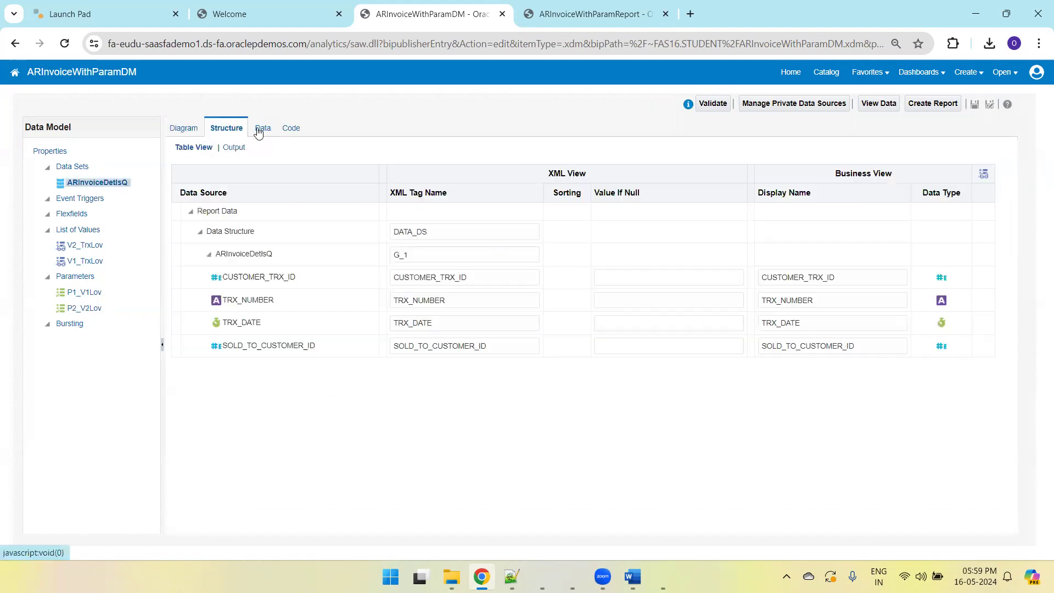
left_click(259, 131)
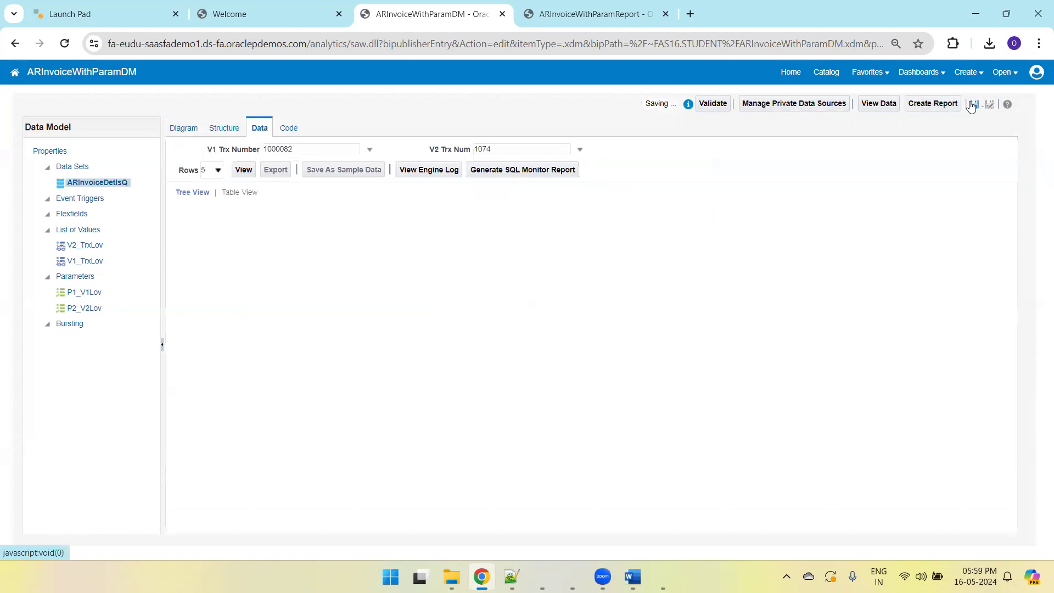
left_click(507, 151)
left_click_drag(575, 170, 564, 149)
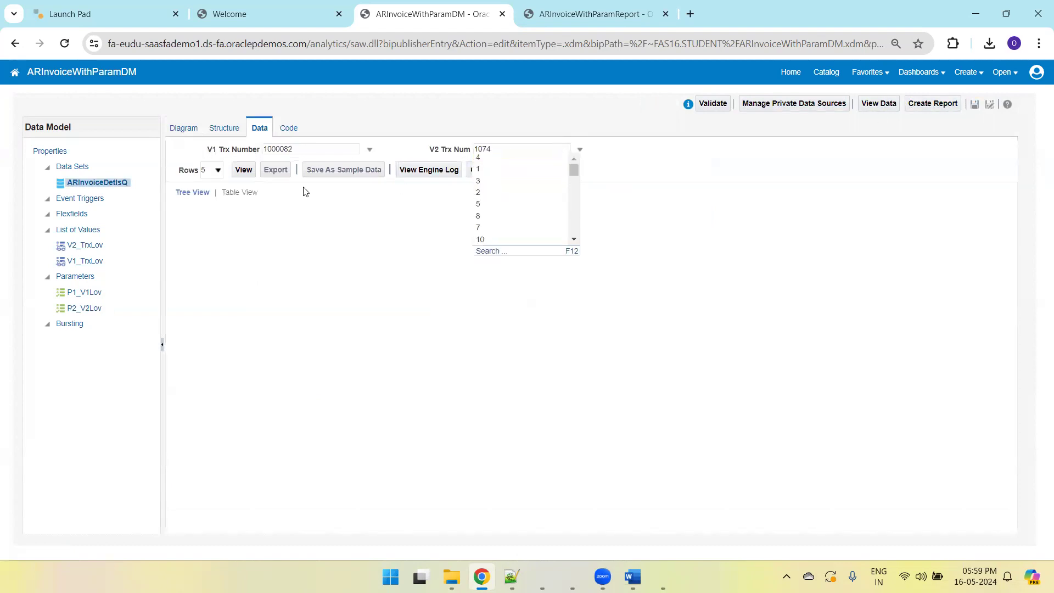
- Review the menu settings of the P1_V1Lov and P2_V2Lov parameters and save the data model
left_click(88, 308)
left_click(85, 293)
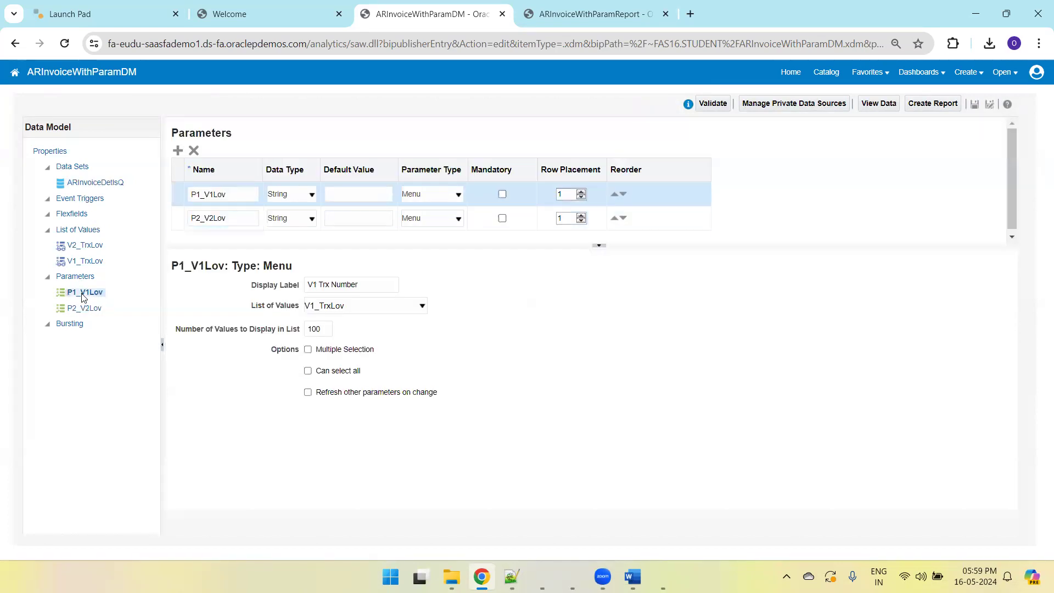
left_click(98, 309)
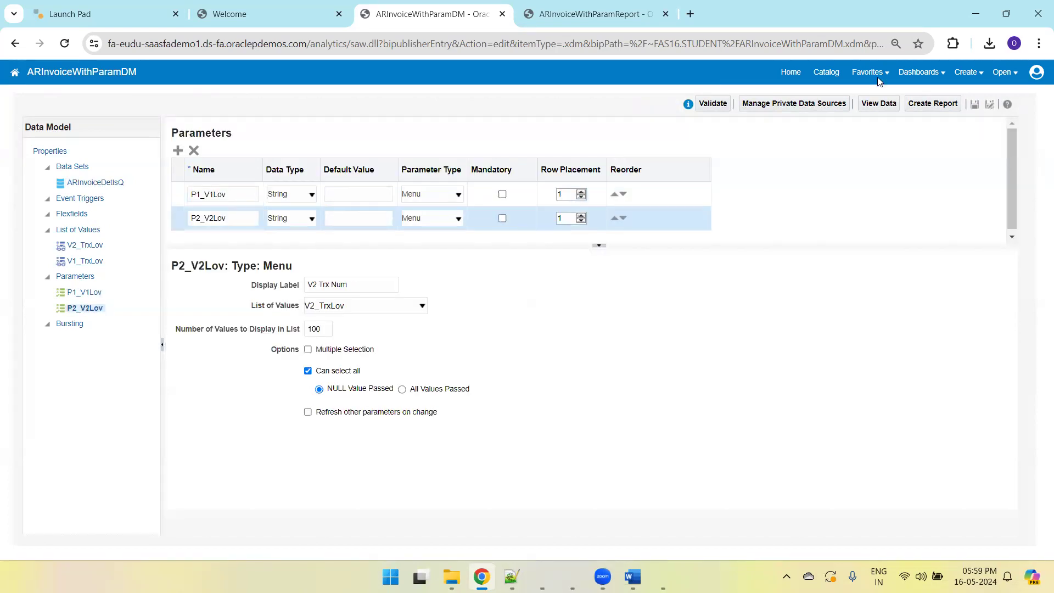
left_click(975, 104)
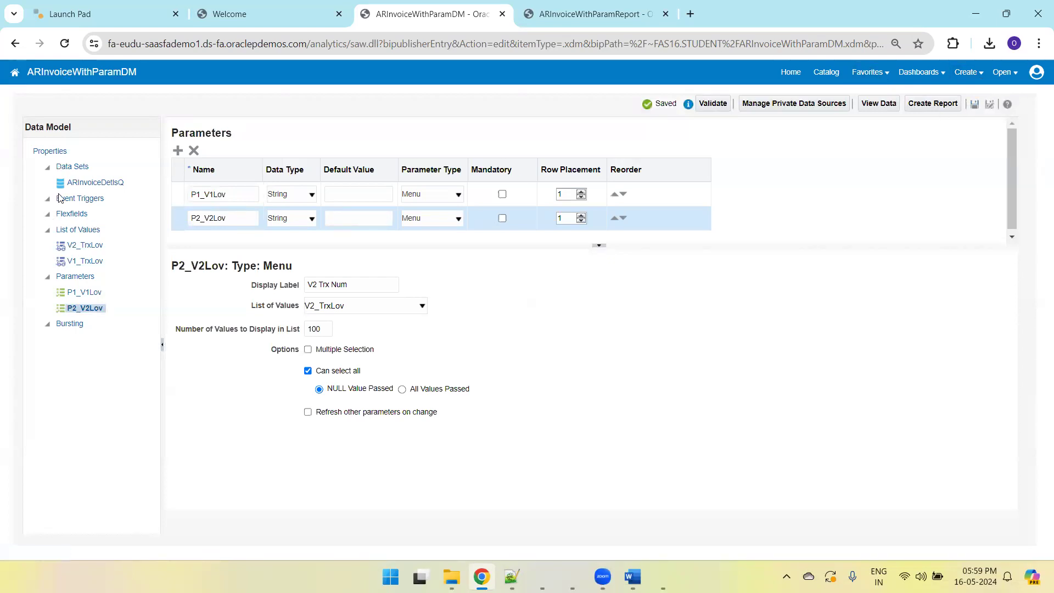
- Choose All for V2 Trx Num in the ARInvoiceDetlsQ data preview and view the data
left_click(73, 184)
left_click(223, 129)
left_click(254, 129)
left_click(496, 151)
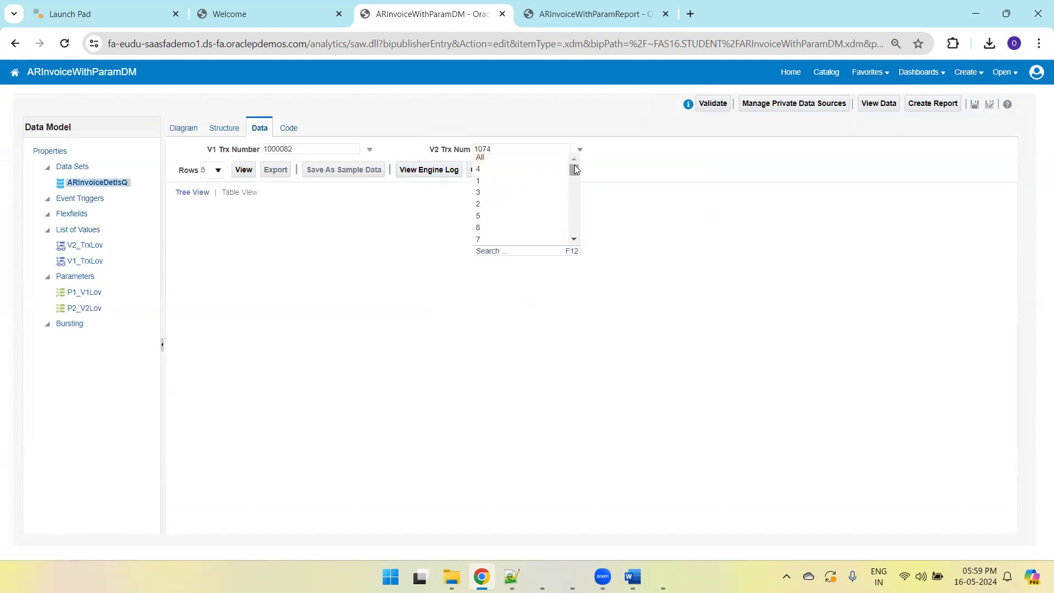
left_click(518, 159)
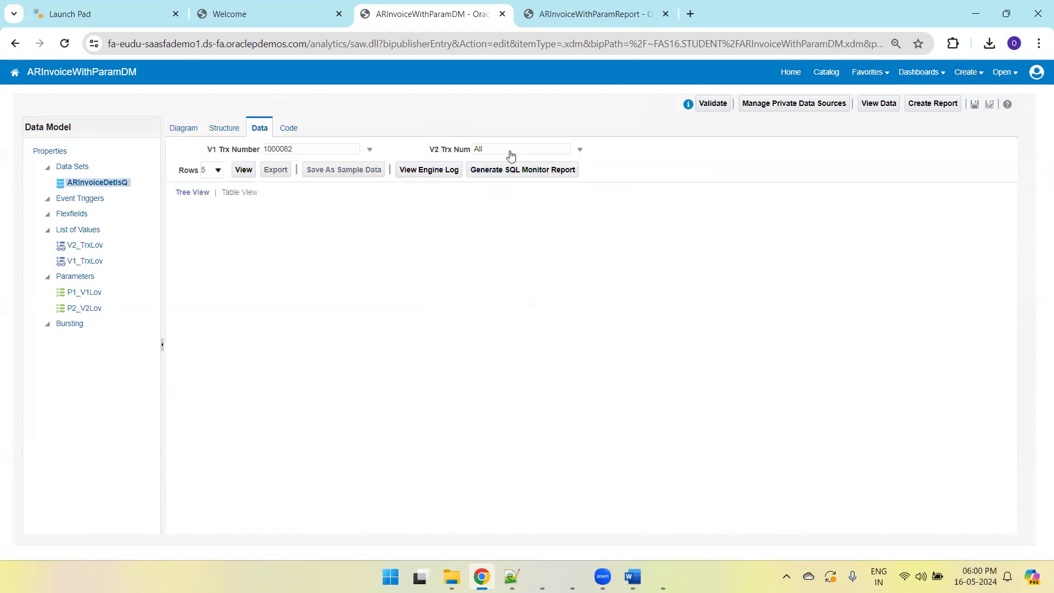
left_click(238, 173)
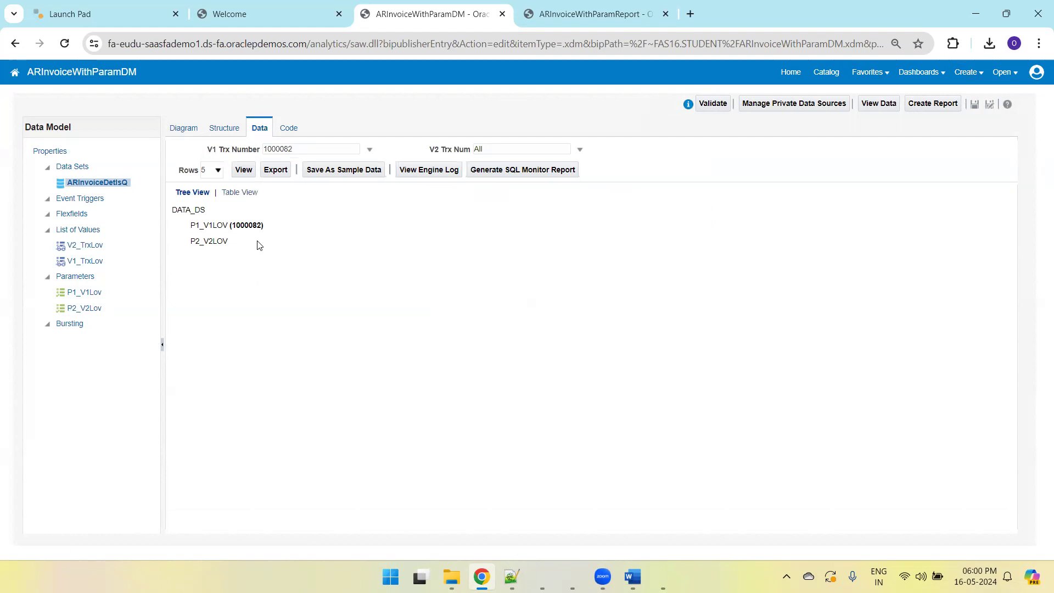
- Switch the P2_V2Lov parameter's select-all behaviour to All Values Passed and save the data model
left_click(91, 308)
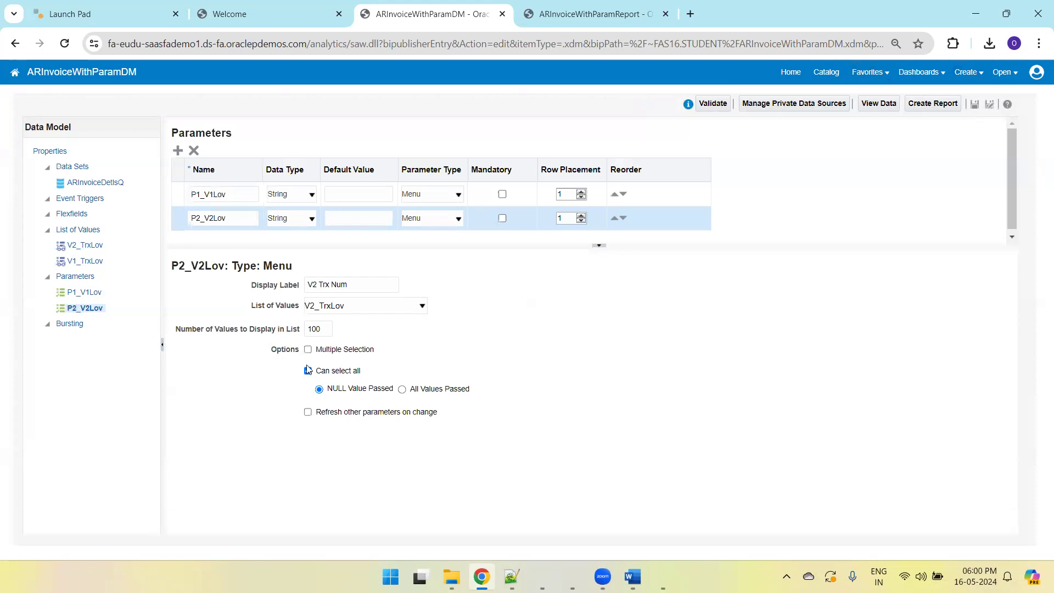
left_click(402, 390)
left_click(974, 108)
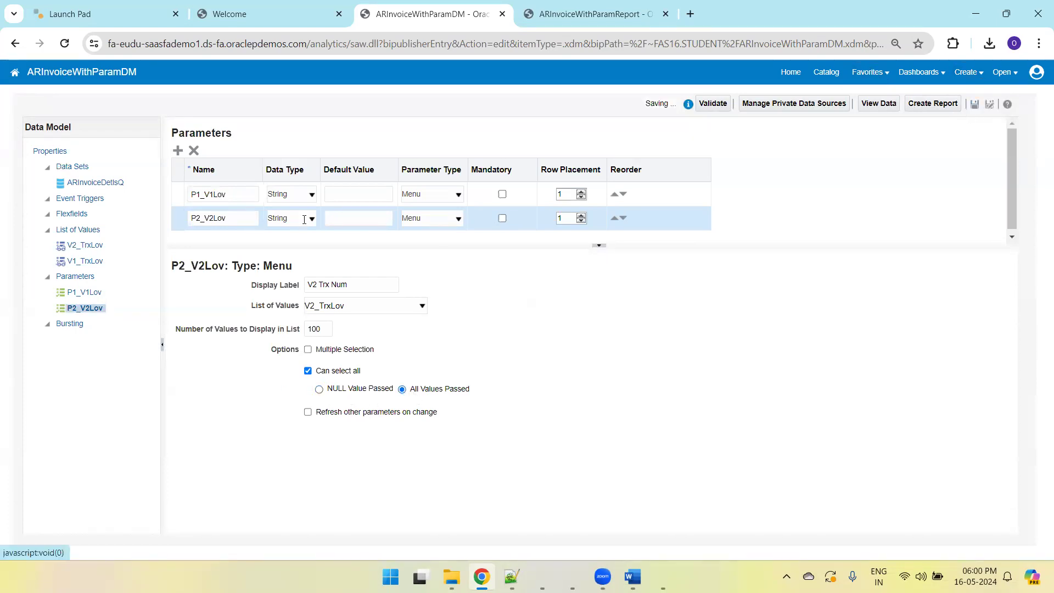
- Try to view the ARInvoiceDetlsQ data with V2 Trx Num left at All
left_click(77, 183)
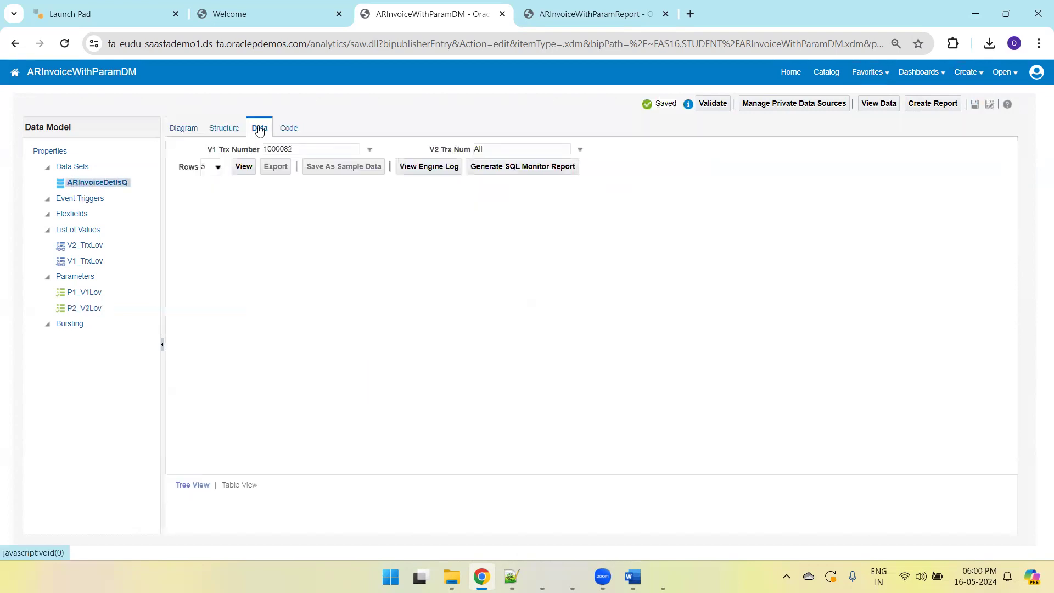
left_click(244, 170)
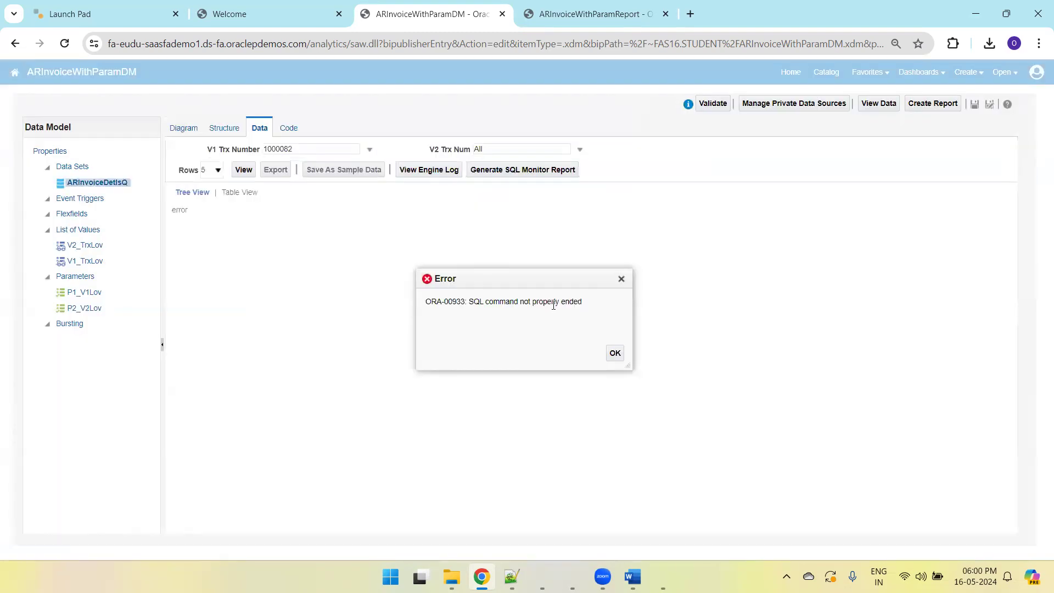
left_click(615, 354)
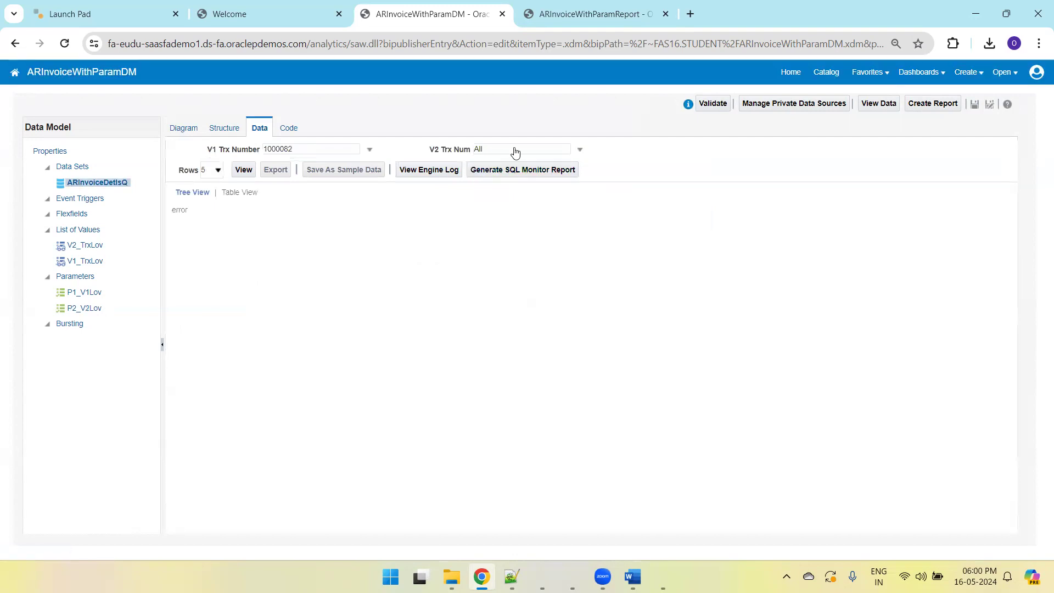
- Comment out the rat.customer_trx_id = :P2_V2Lov condition in the ARInvoiceDetlsQ SQL query
left_click(180, 130)
left_click(211, 148)
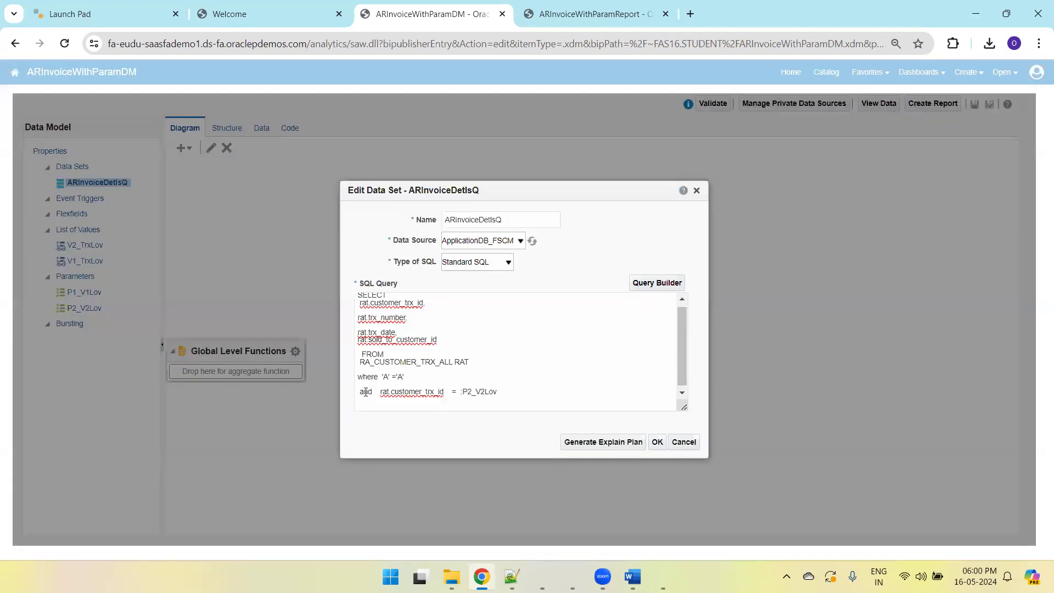
left_click(361, 391)
type("-----")
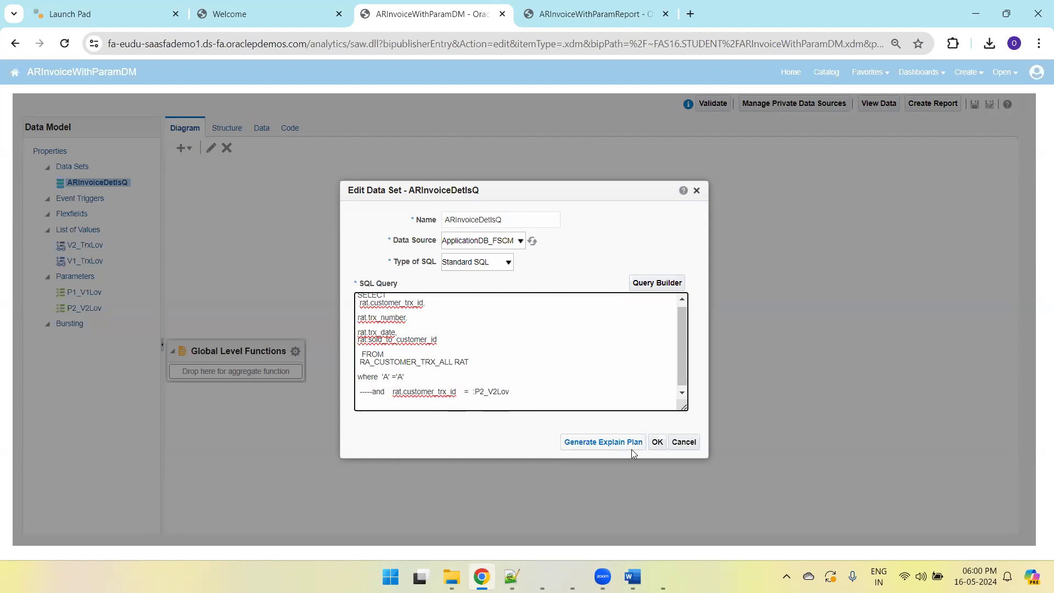
left_click(657, 442)
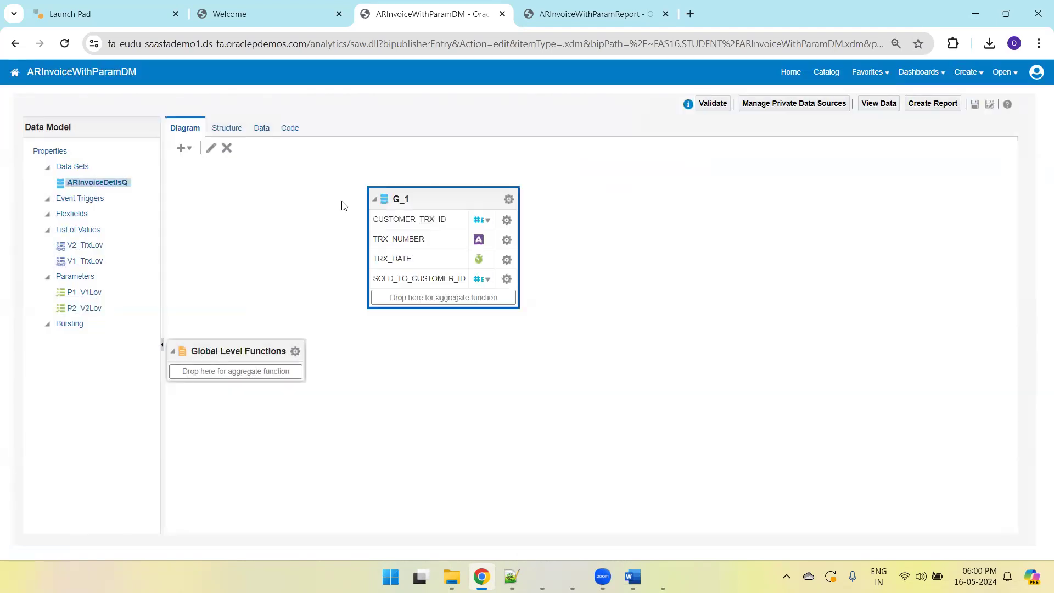
- View the ARInvoiceDetlsQ data and examine the values passed in P2_V2LOV against the parameter's select-all setting
left_click(262, 128)
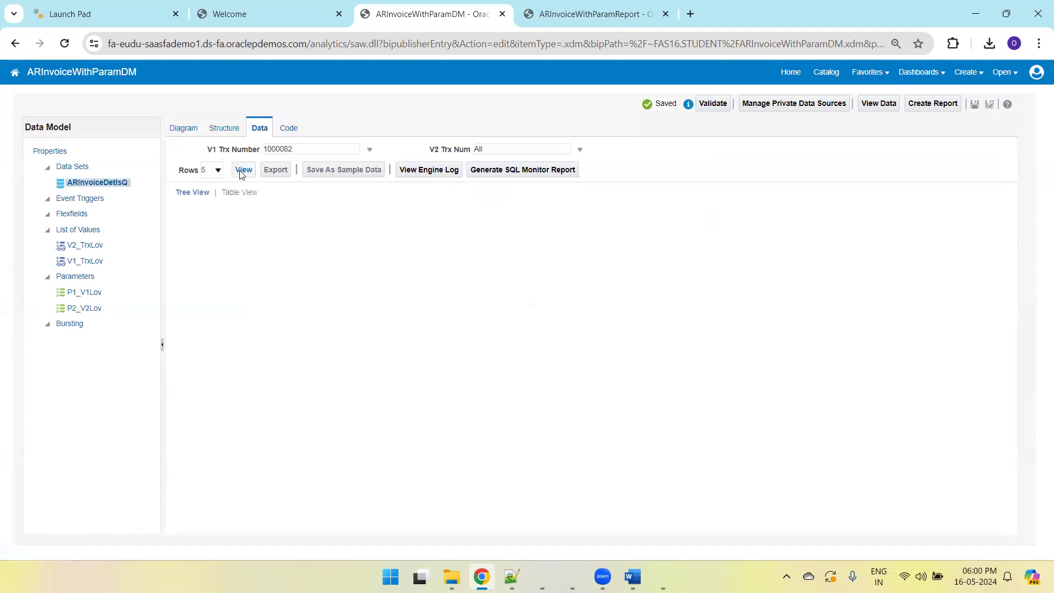
left_click(243, 170)
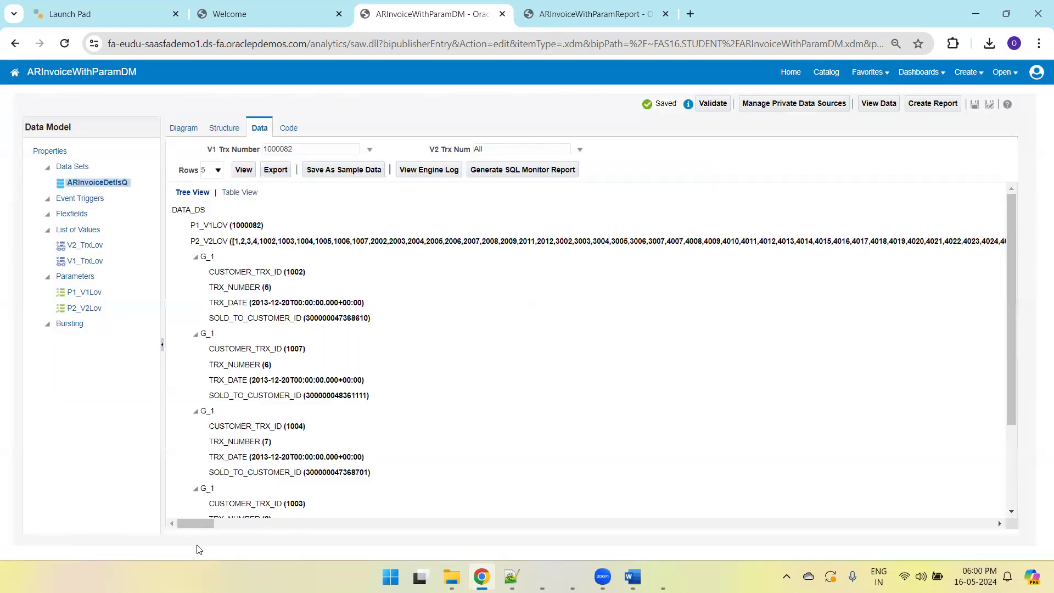
left_click_drag(195, 523, 153, 468)
left_click(76, 309)
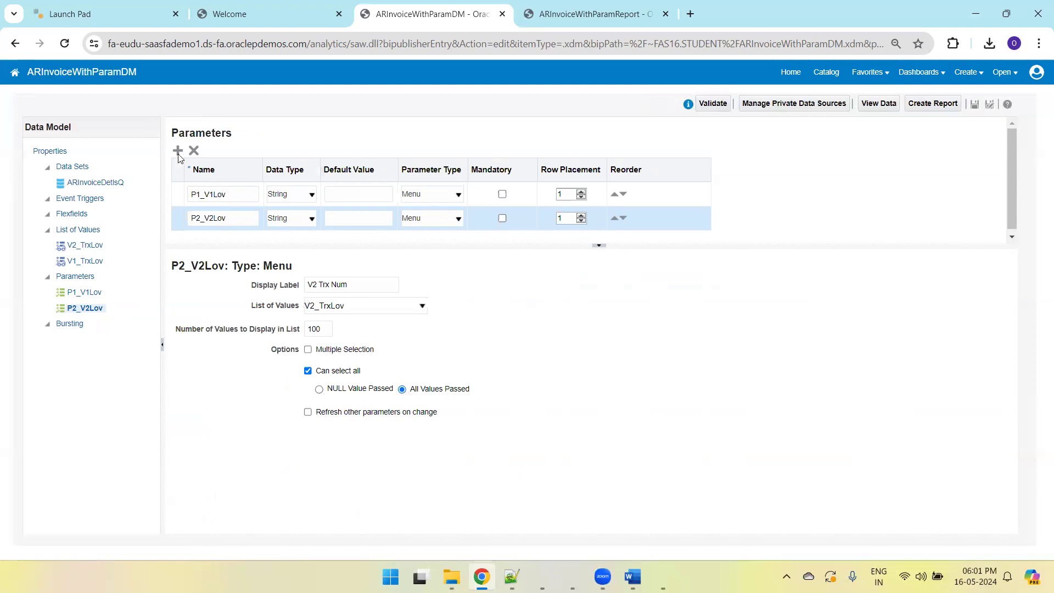
left_click(93, 183)
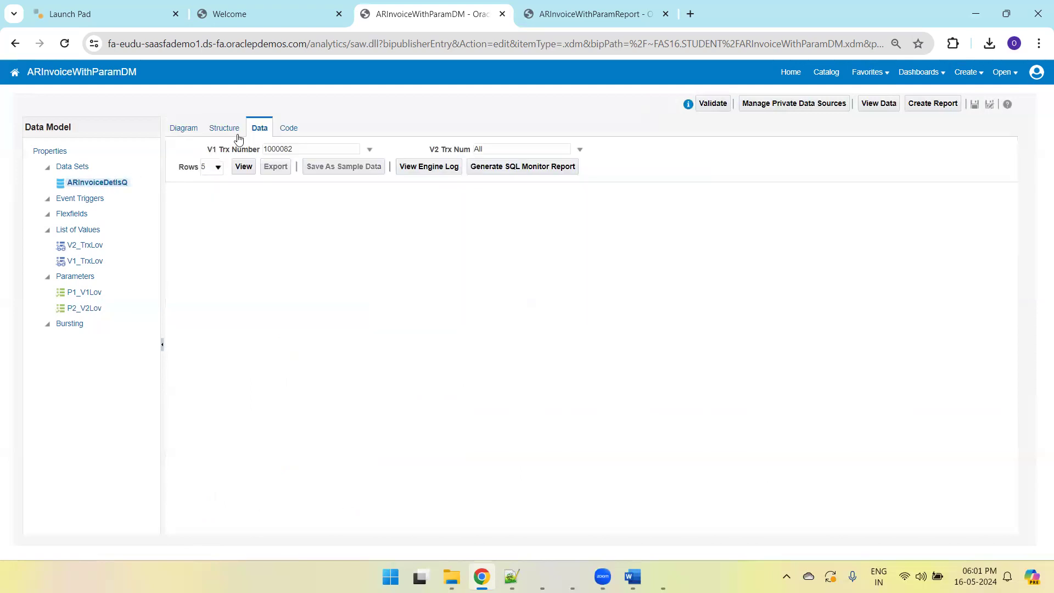
left_click(244, 167)
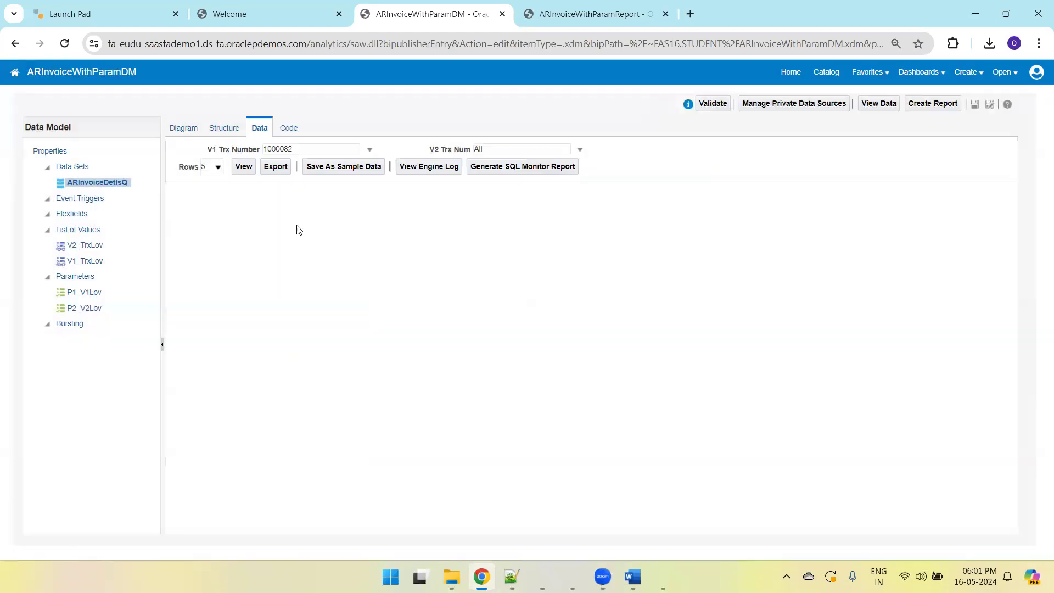
left_click_drag(234, 244, 554, 243)
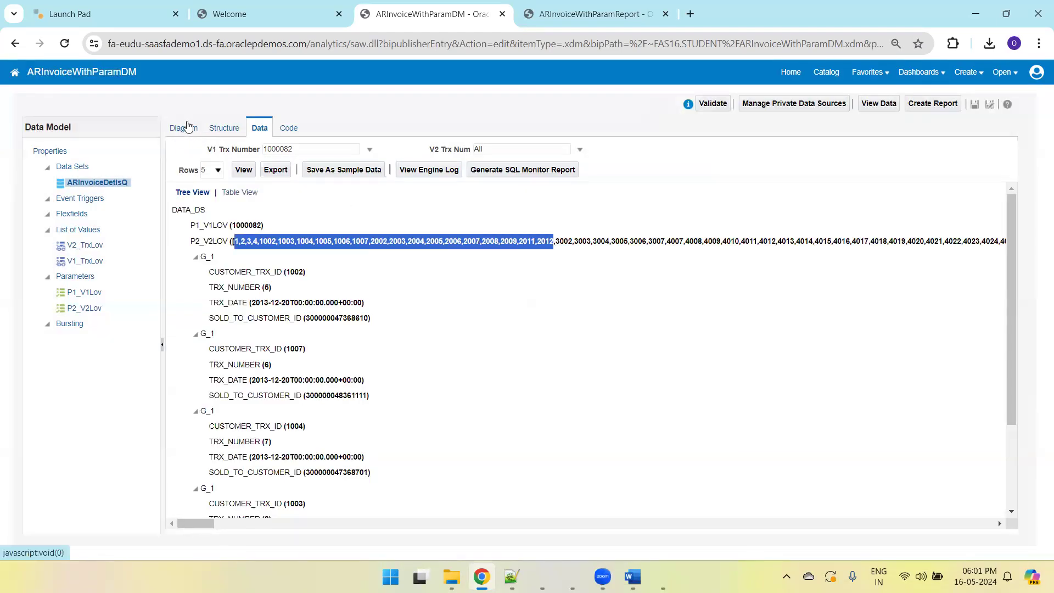
- Set the P2_V2Lov parameter's select-all behaviour to NULL Value Passed and save the data model
left_click(84, 310)
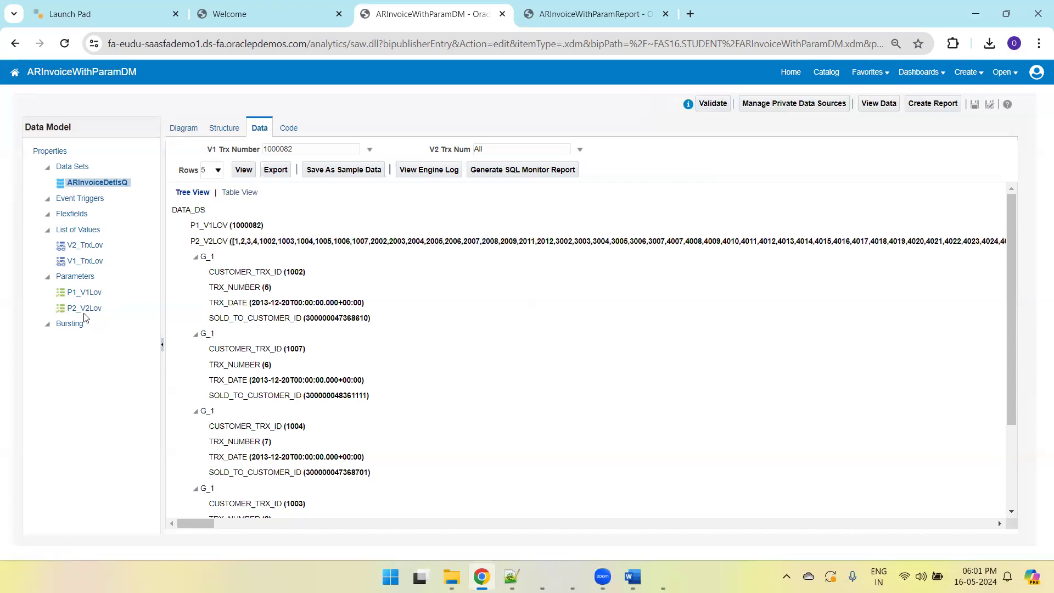
left_click(319, 390)
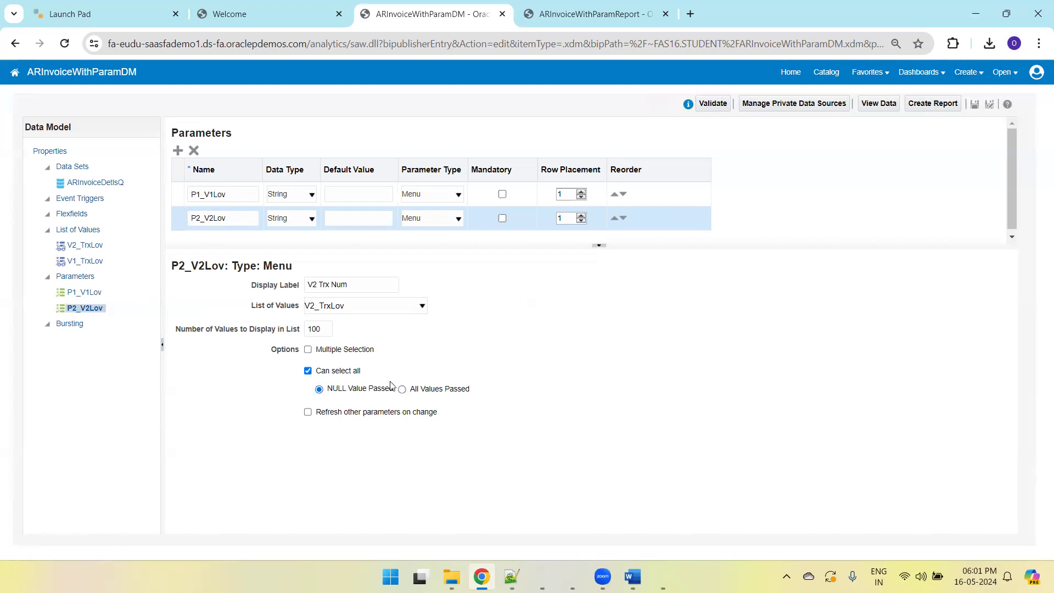
left_click(973, 107)
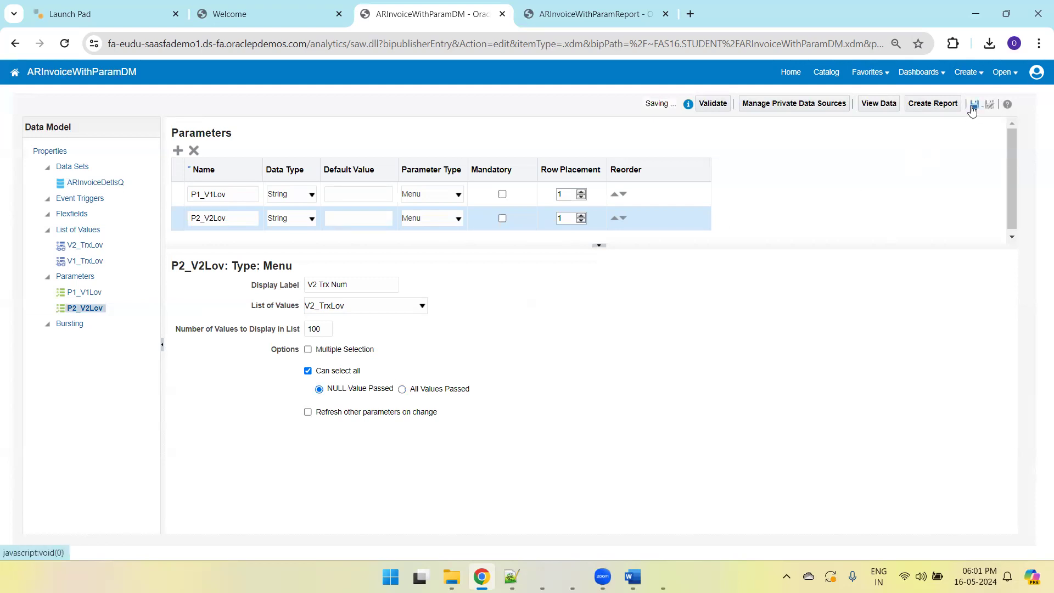
- Copy rat.customer_trx_id in the ARInvoiceDetlsQ SQL query and uncomment the condition comparing it with :P2_V2Lov
left_click(97, 183)
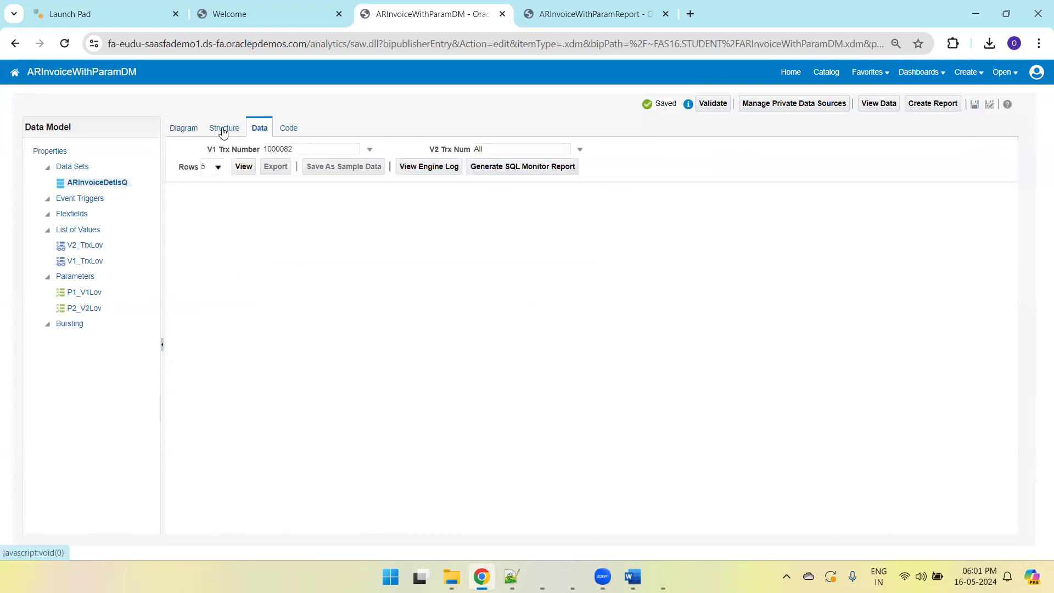
left_click(185, 128)
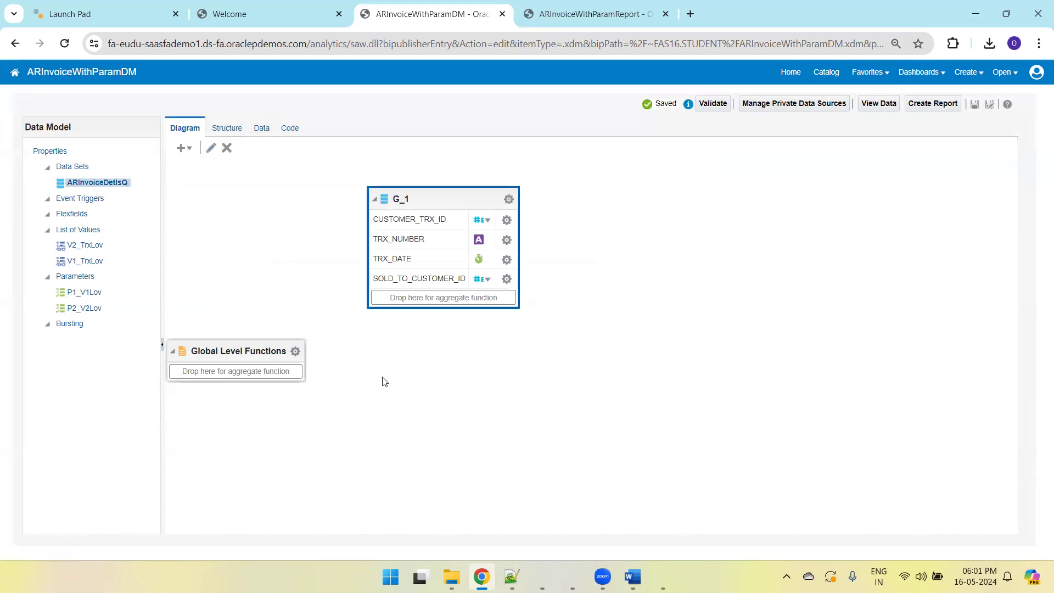
left_click(211, 148)
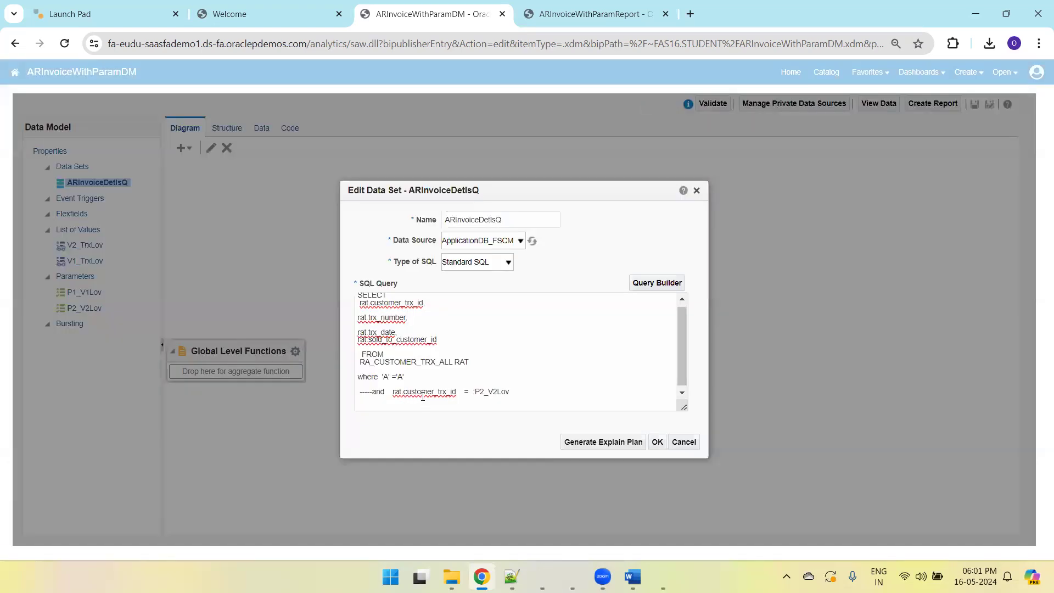
left_click_drag(390, 391, 459, 390)
key("ctrl+c")
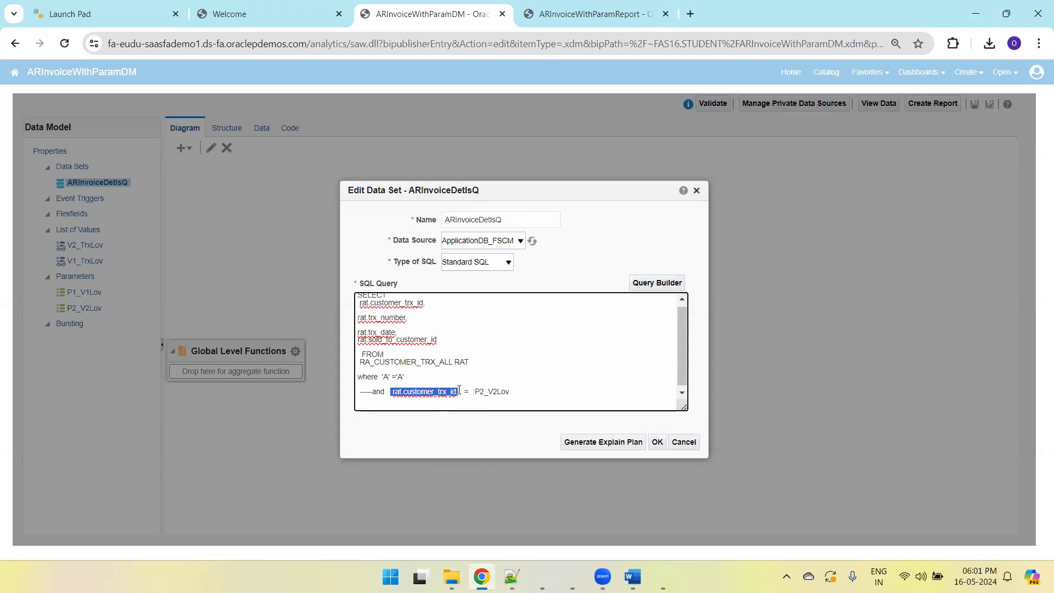
left_click(373, 392)
key("BackSpace")
key("BackSpace")
key("BackSpace")
key("BackSpace")
key("BackSpace")
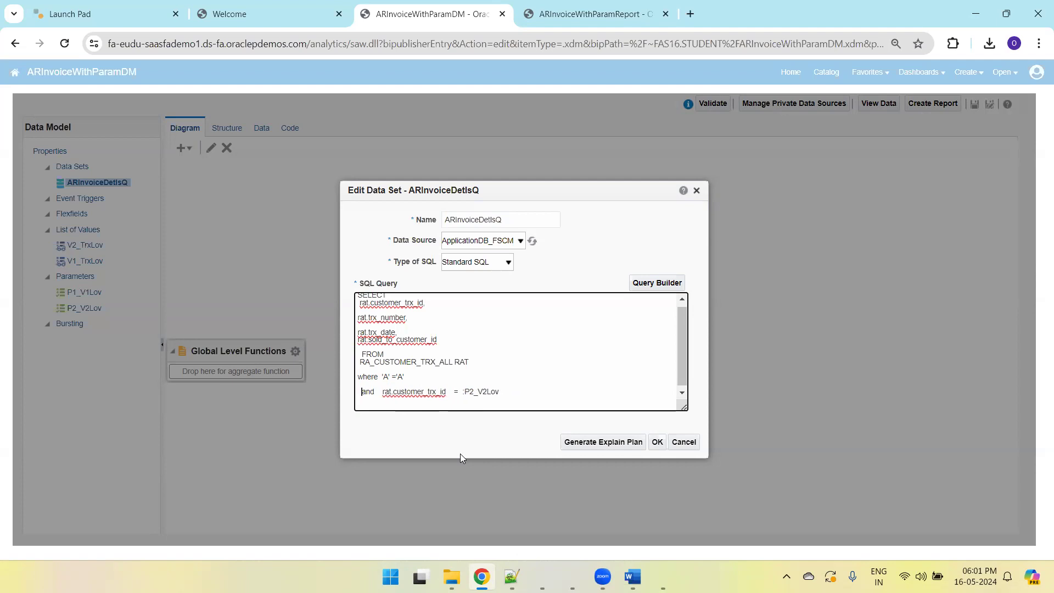
- Change the condition's right side to NVL(:P2_V2Lov, rat.customer_trx_id) and apply the query
left_click(461, 392)
type("NVL(")
key("ctrl+v")
type(")")
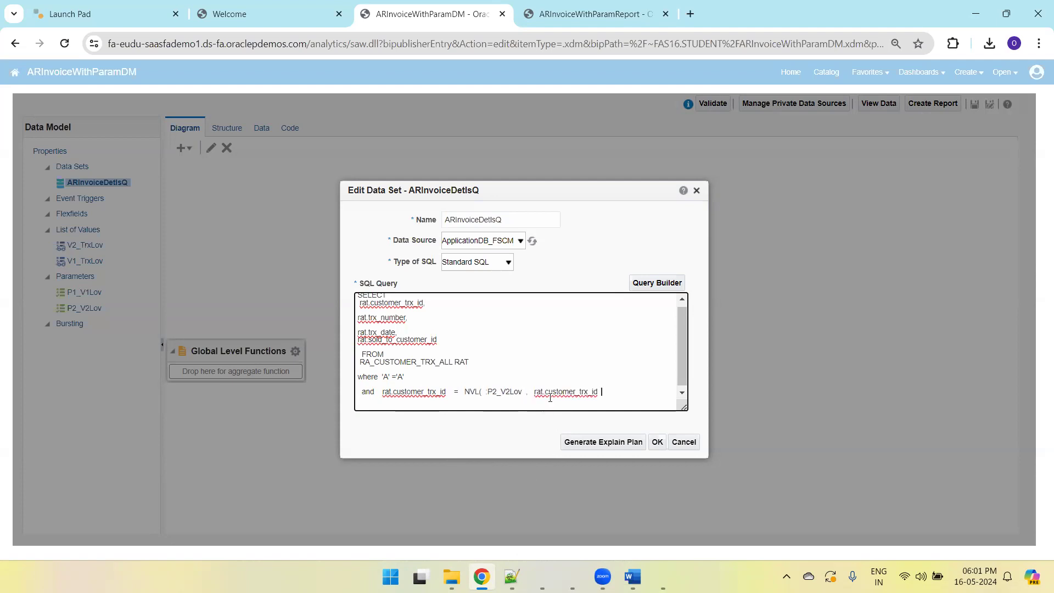
left_click(657, 442)
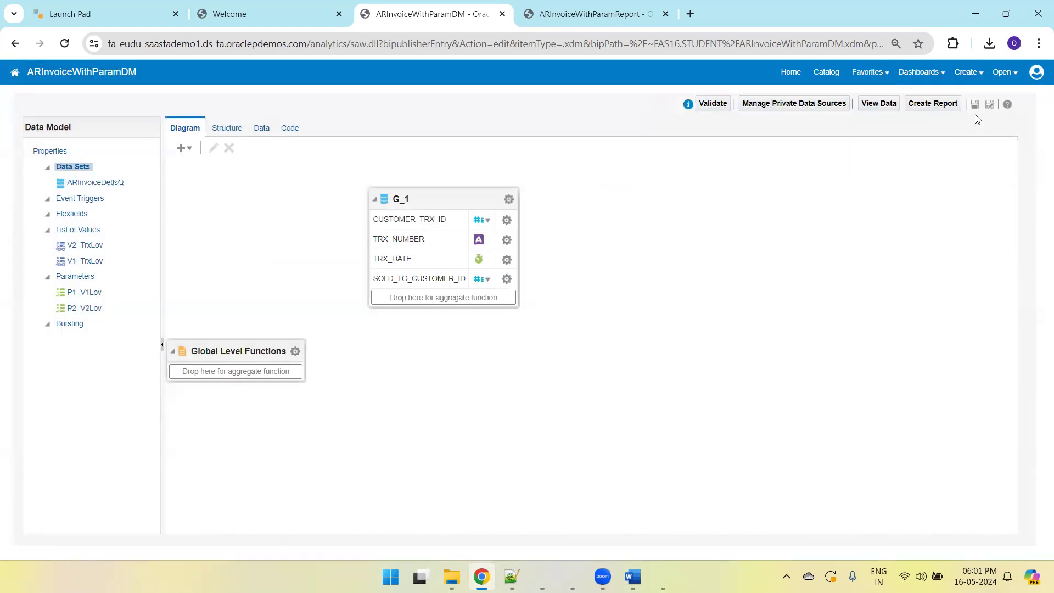
- Save the data model and view the invoice data for V2 Trx Num All in the tree and table views
left_click(974, 108)
left_click(254, 132)
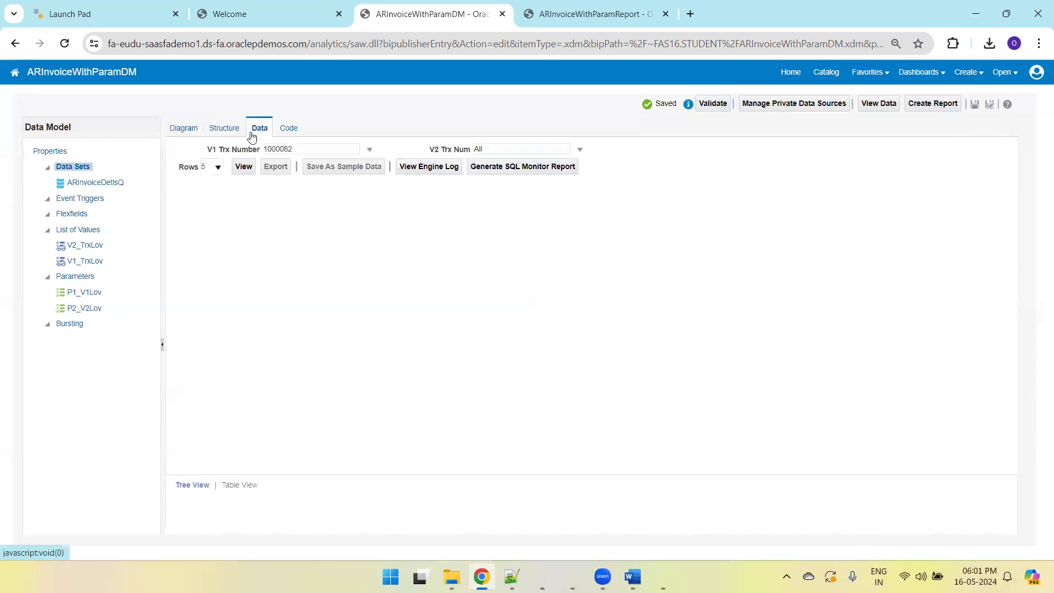
left_click(240, 169)
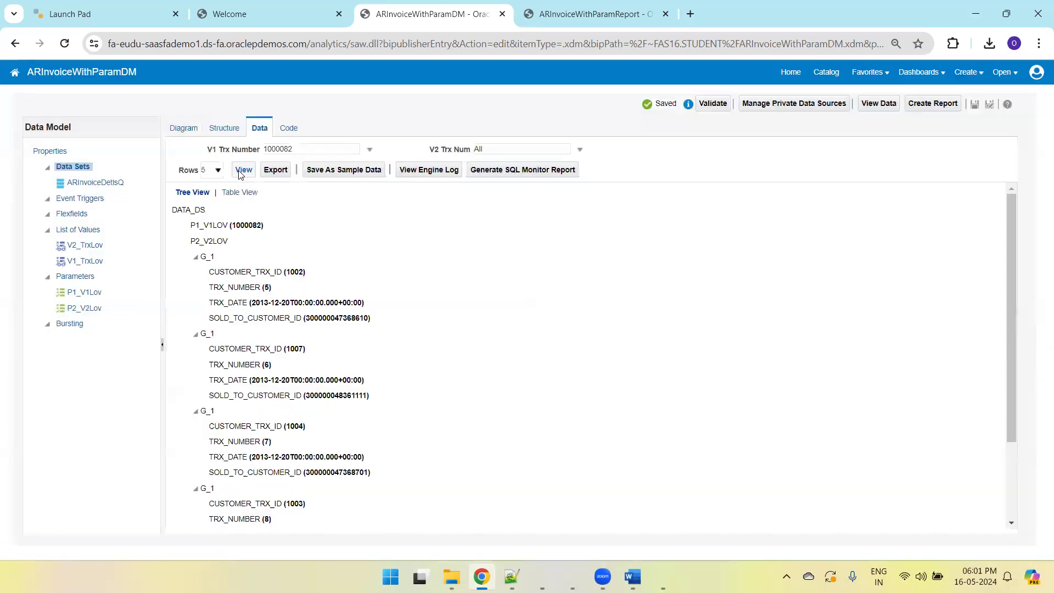
left_click(239, 192)
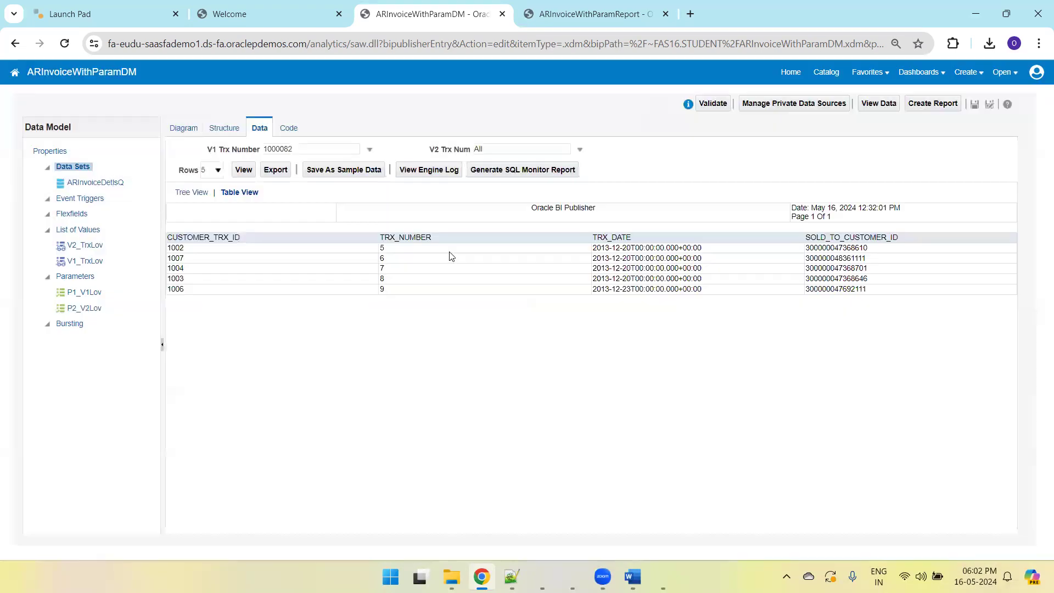
- Save the data model and view the invoice data for V2 Trx Num 4
left_click(975, 104)
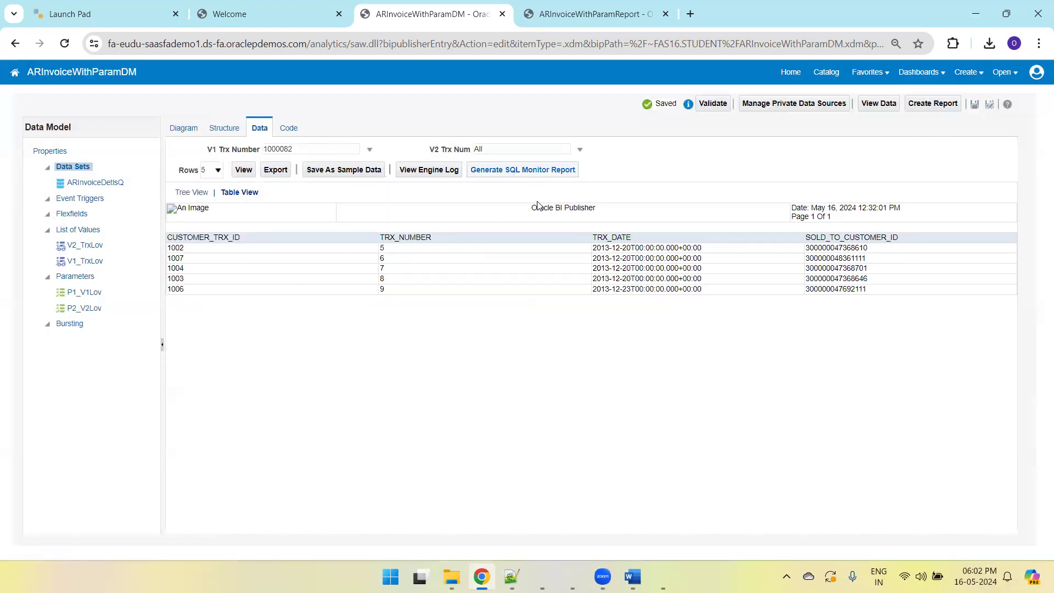
left_click(559, 149)
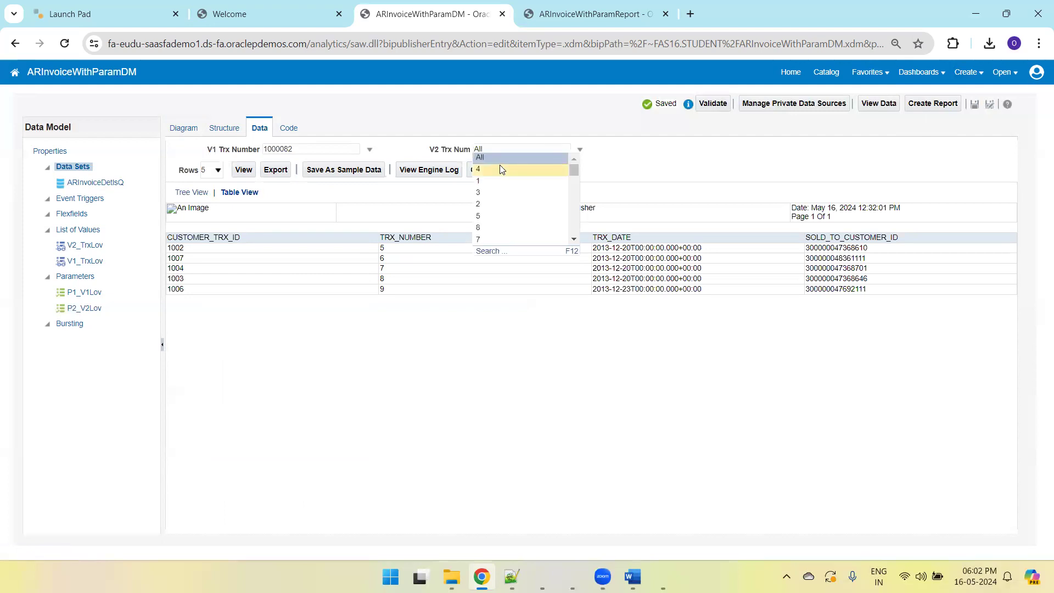
left_click(501, 170)
left_click(244, 169)
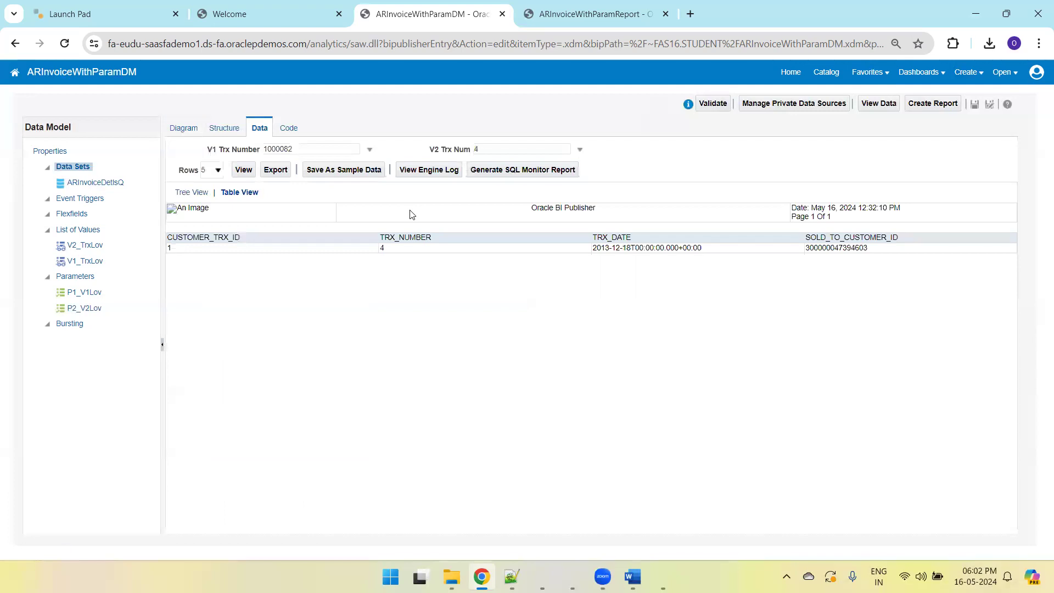
- Review the ARInvoiceDetlsQ SQL query and the P2_V2Lov parameter settings, then return to the data view and save the data model
left_click(187, 128)
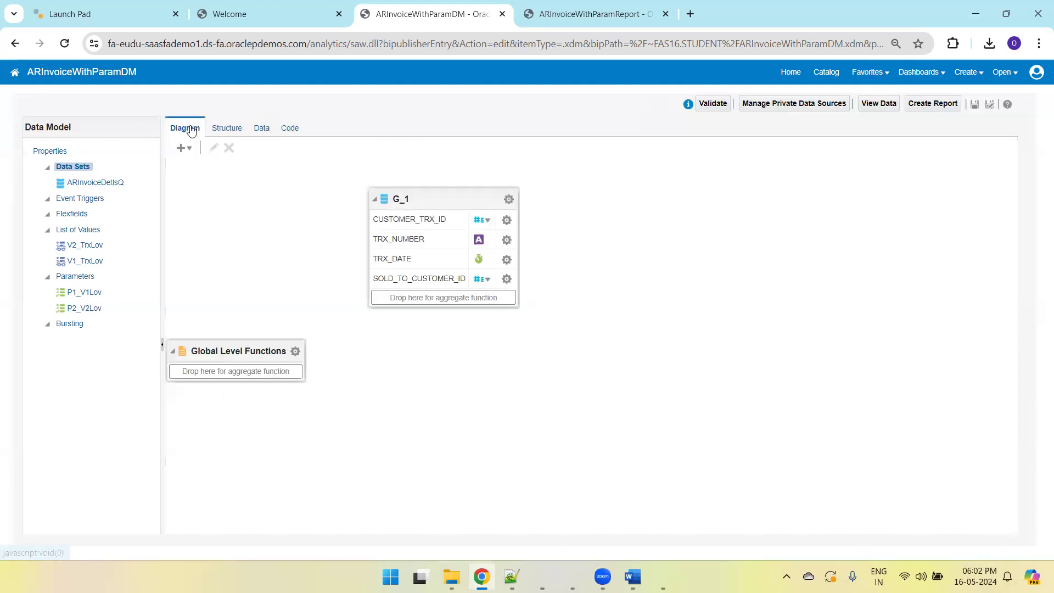
left_click(379, 200)
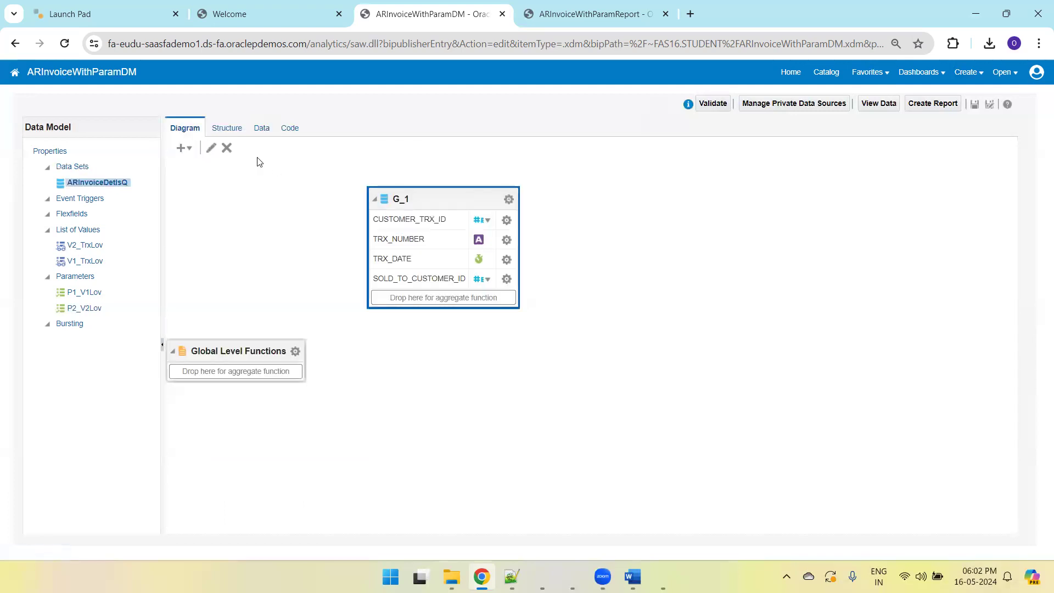
left_click(211, 147)
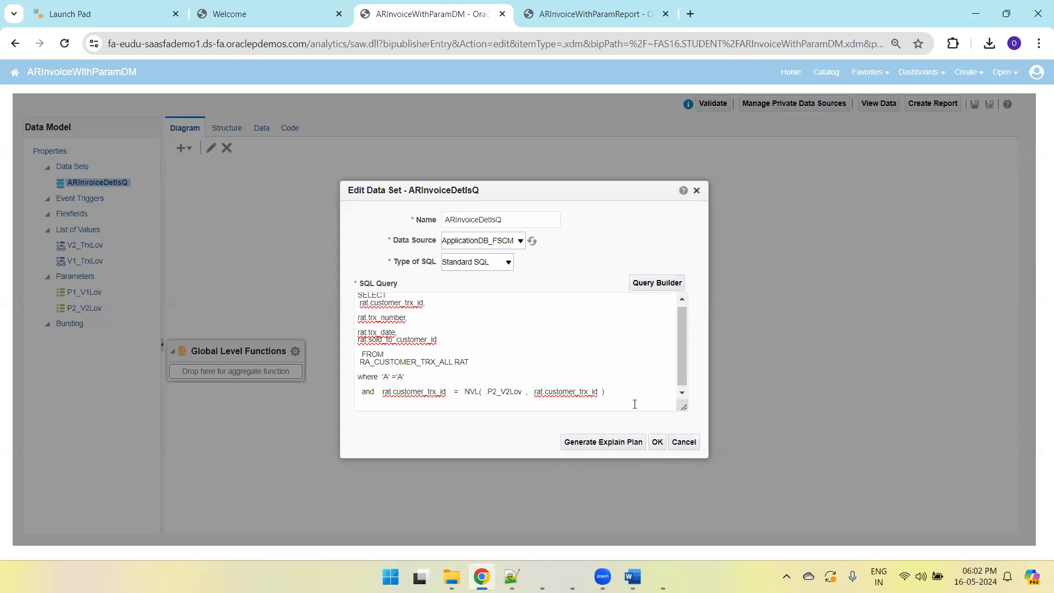
left_click(657, 442)
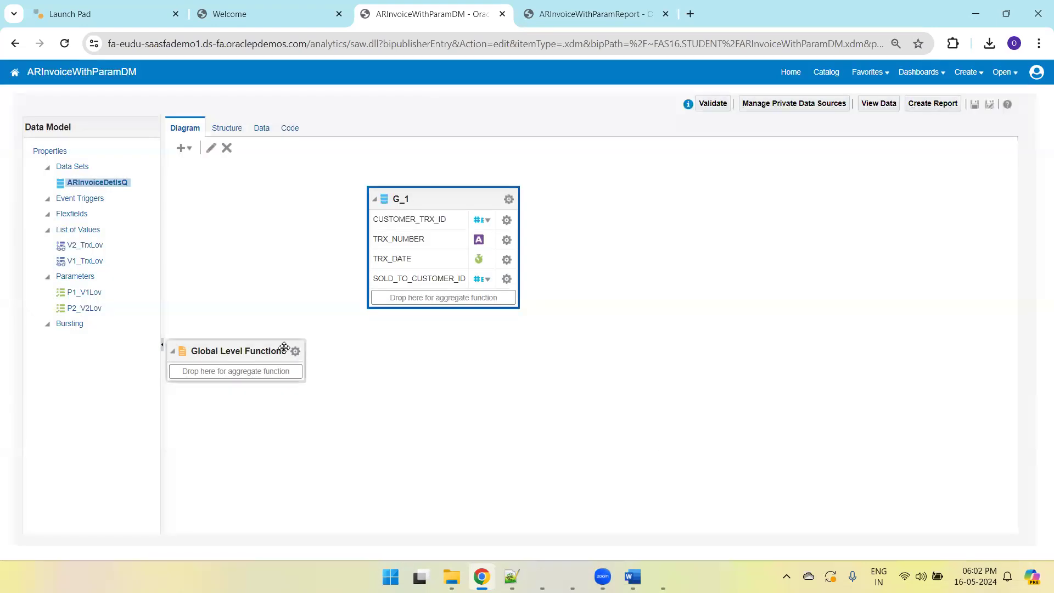
left_click(96, 310)
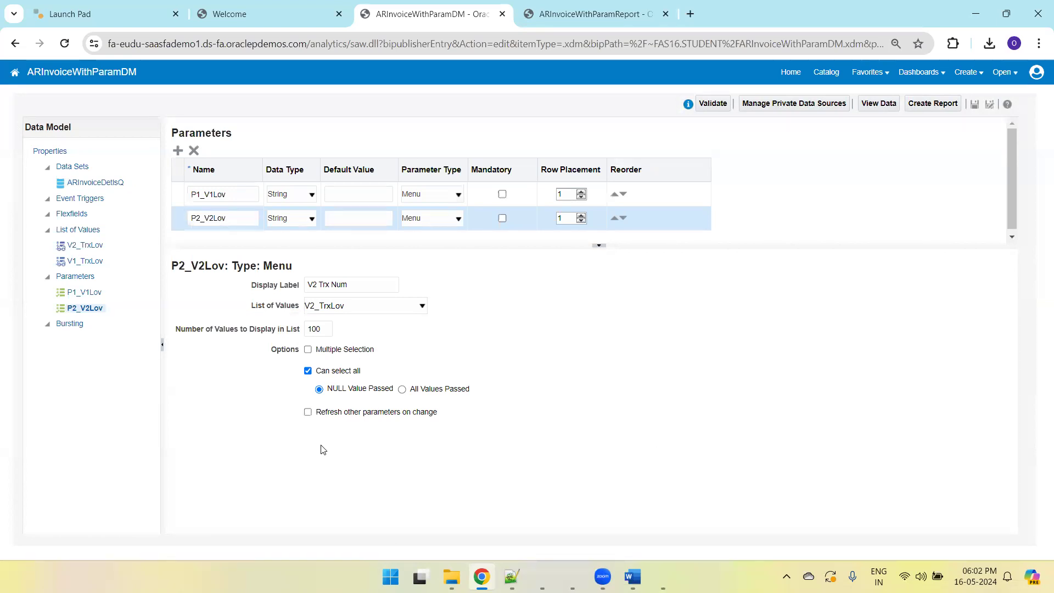
left_click(102, 185)
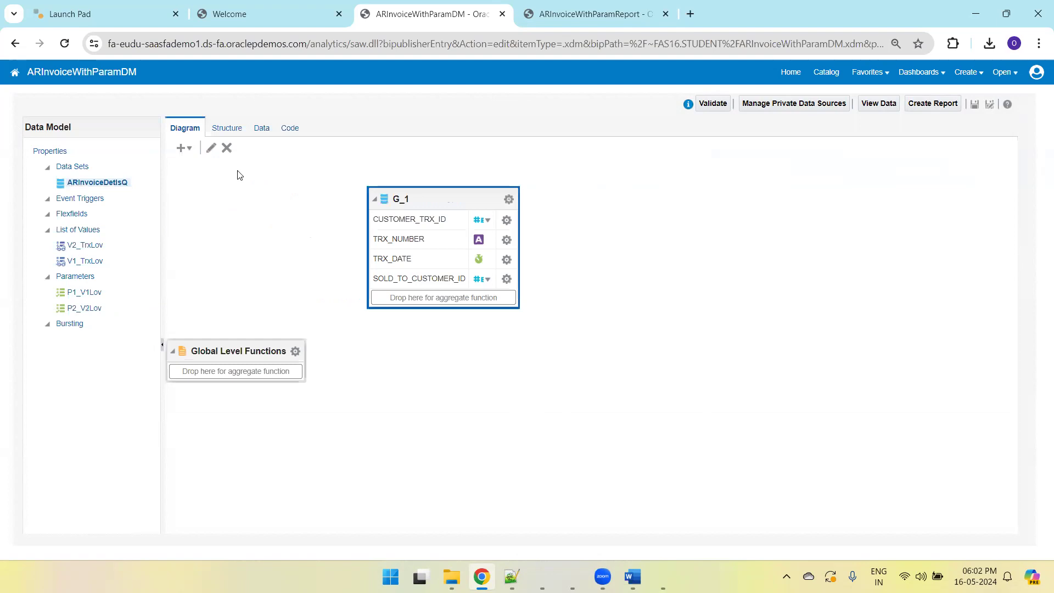
left_click(263, 128)
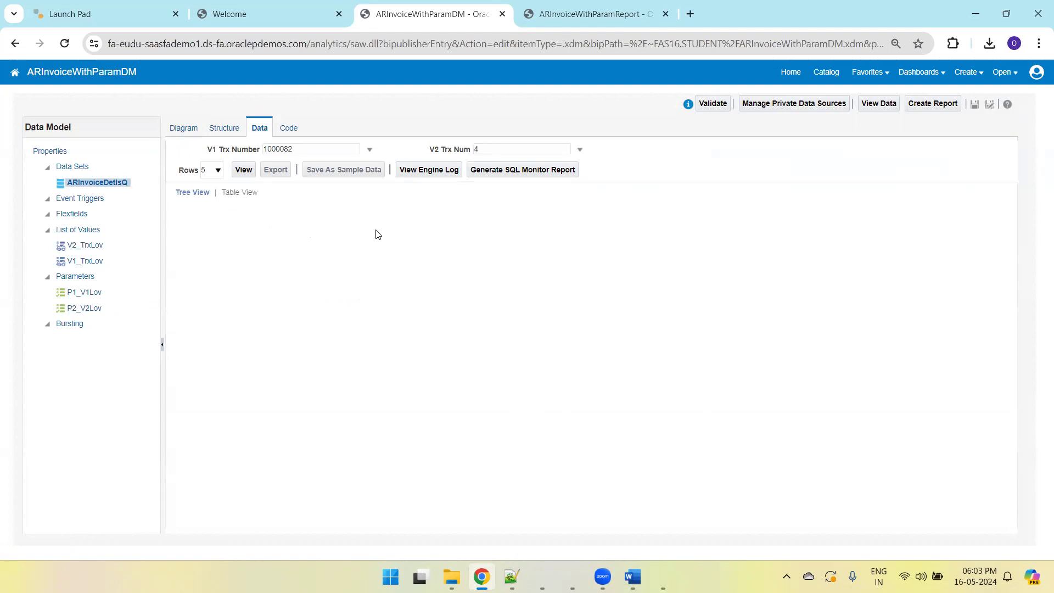
left_click(975, 104)
- Switch to the Notepad++ notes, add a long dashed separator line below the V2 query, and save the file
key("alt+Tab")
left_click(319, 294)
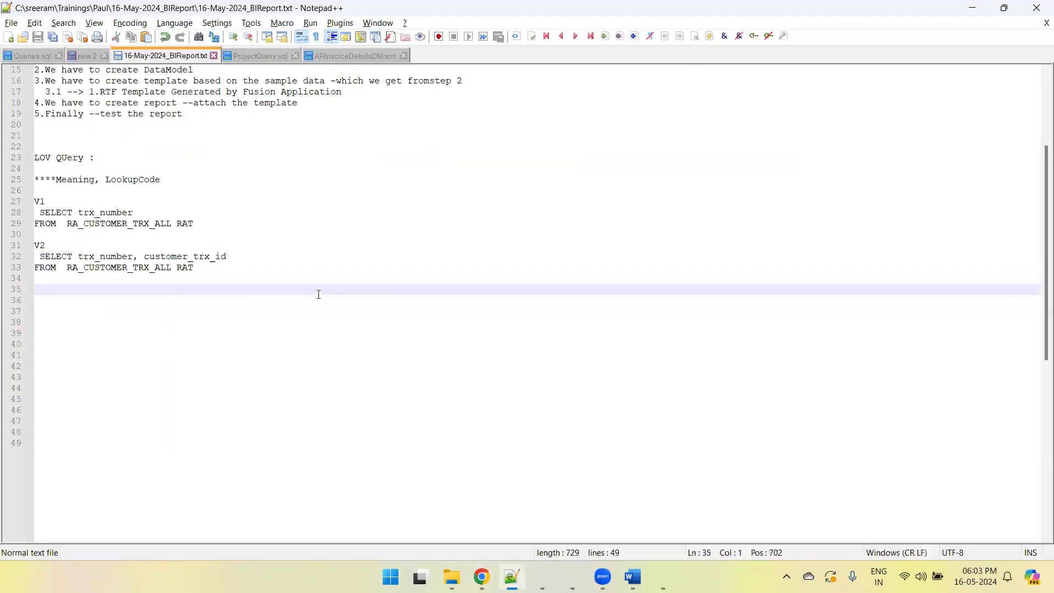
key("Return")
type("----------------------")
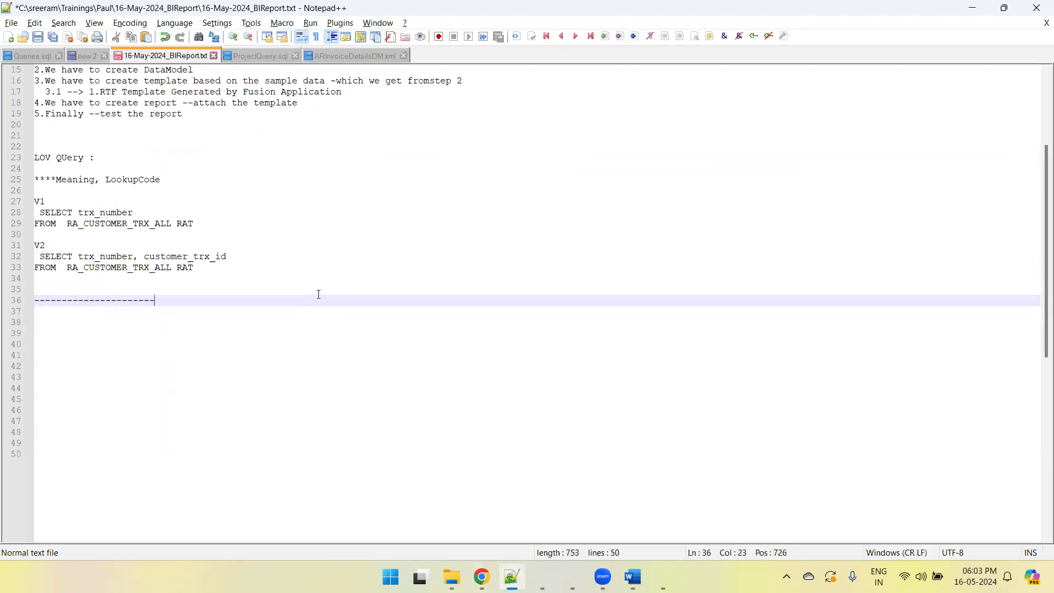
type("----------------------------------------------------------")
key("ctrl+s")
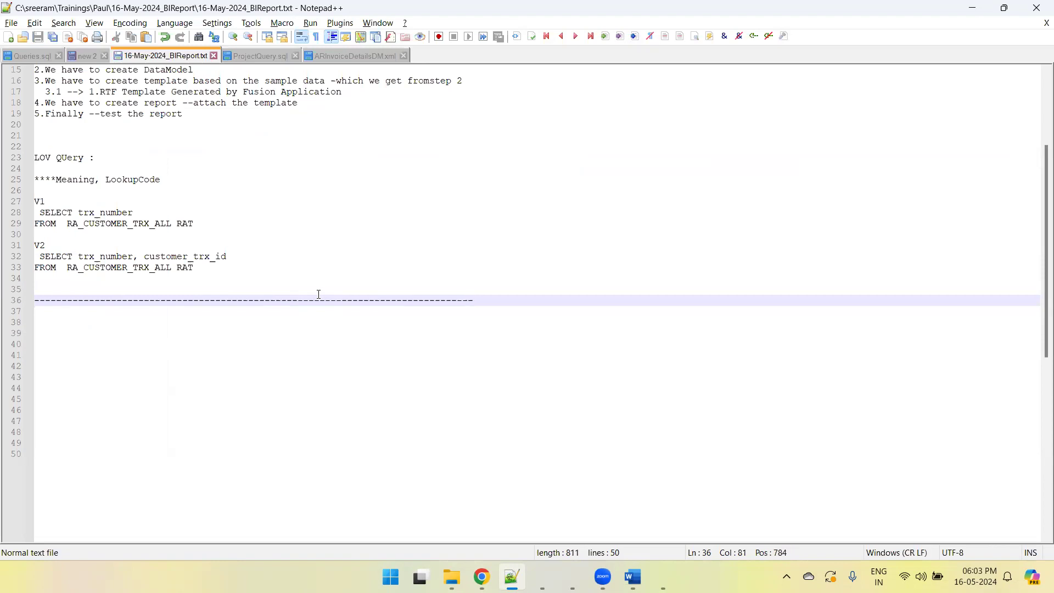
- Add the table names GL_BATCHES and GL_HEADERS on separate lines below the separator and save the notes
key("Return")
key("Return")
key("Return")
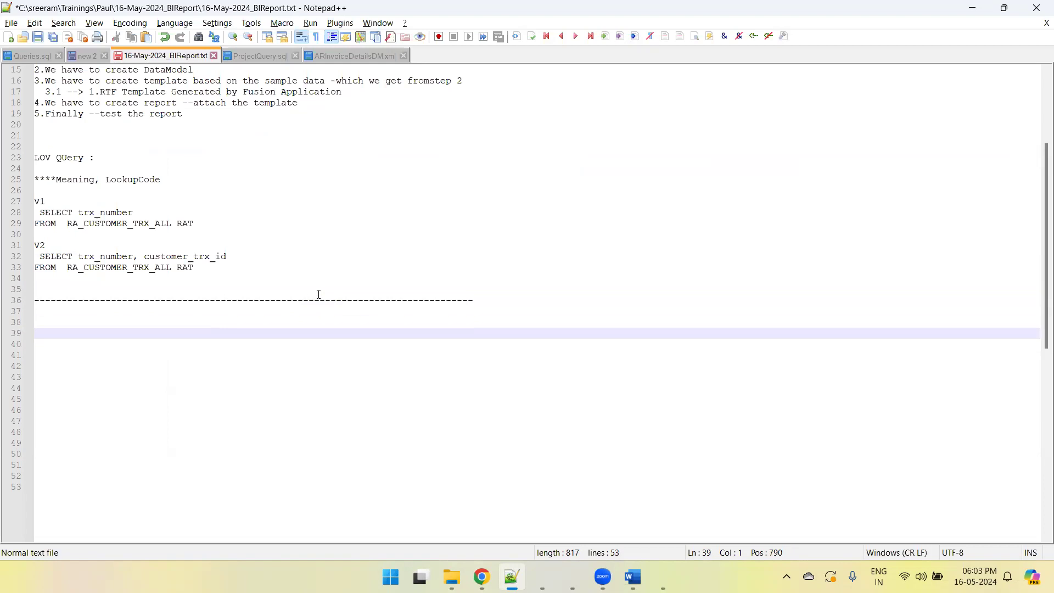
type("C")
key("BackSpace")
type("GL_BATCHES")
key("Return")
key("Return")
type("GL_")
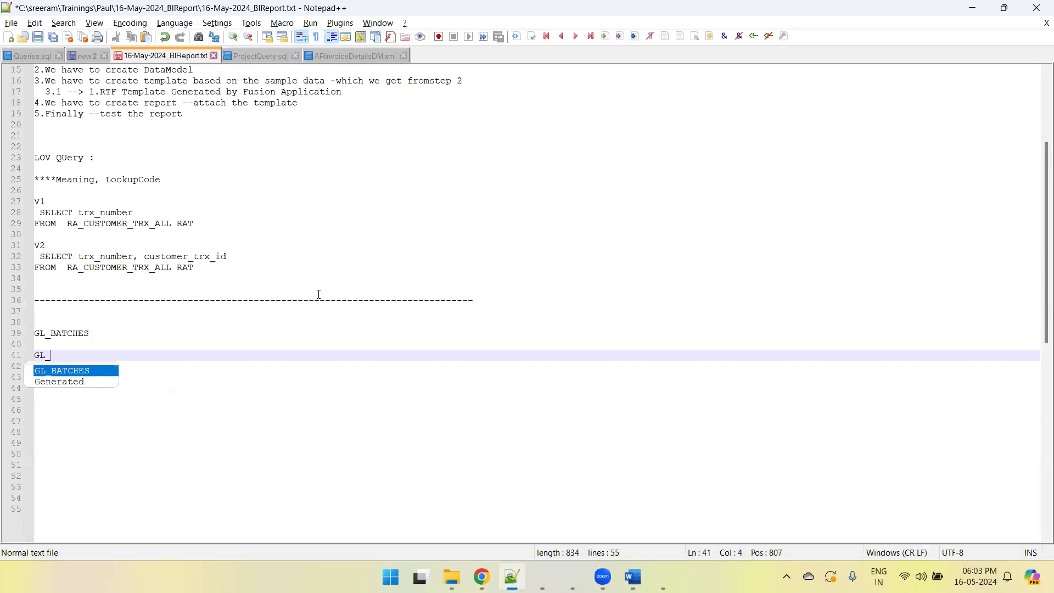
type("HEADERS")
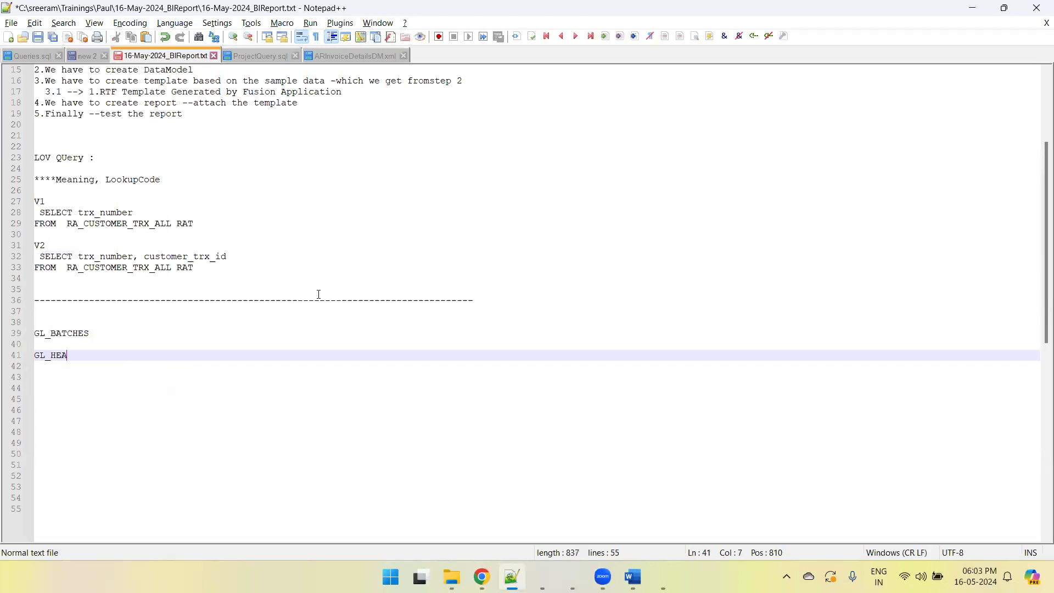
key("Return")
key("Return")
key("Return")
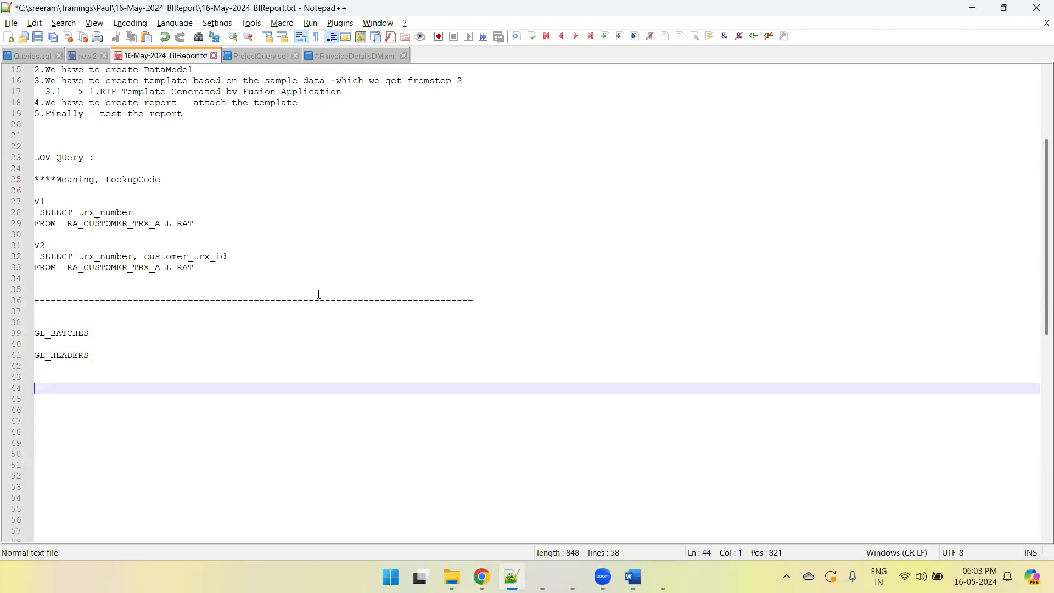
key("ctrl+s")
- Write SELECT * FROM GL_JE_BATCHES GJB, GL_JE_HEADERS GJH a few lines below GL_HEADERS
left_click(130, 333)
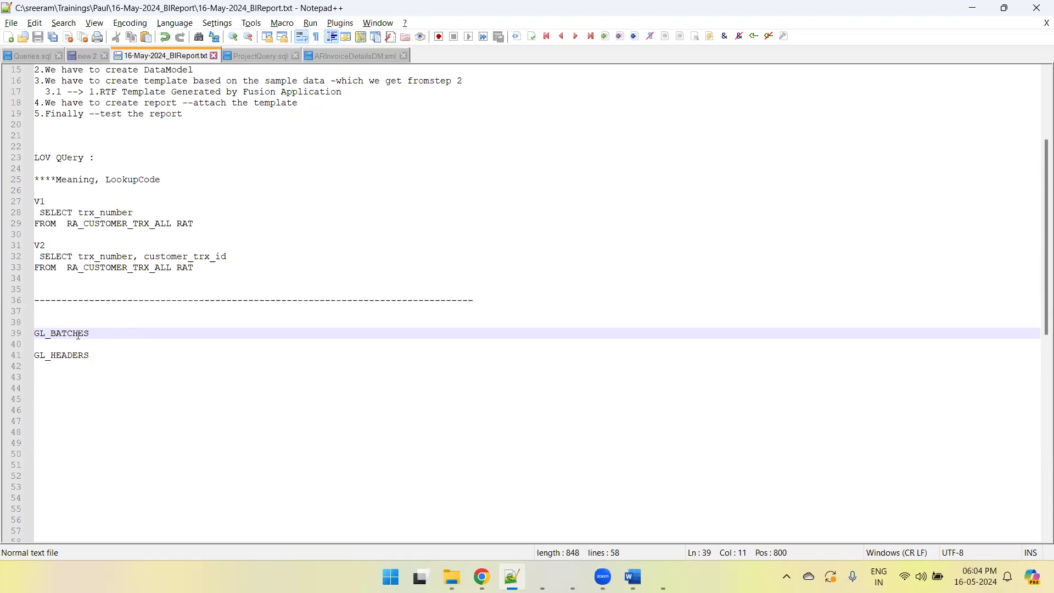
left_click(165, 372)
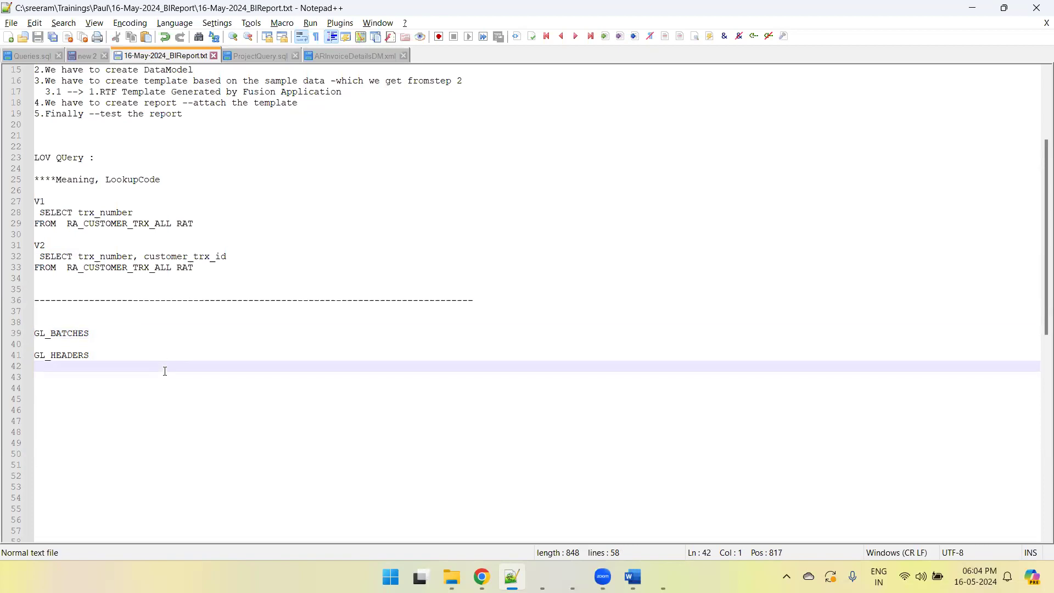
key("Return")
key("Return")
key("Return")
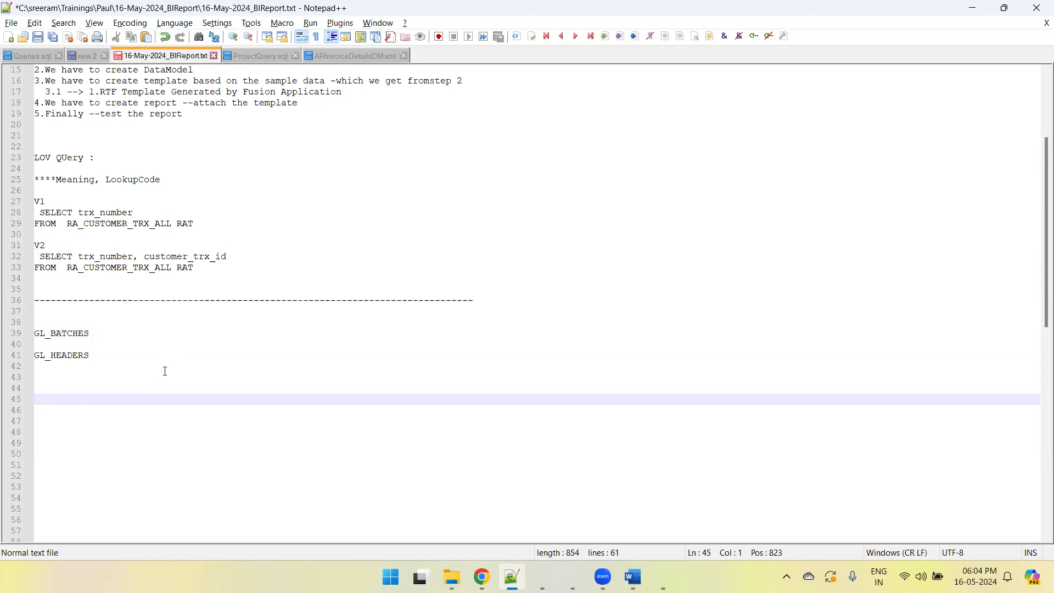
type("SELECT * FROM GL")
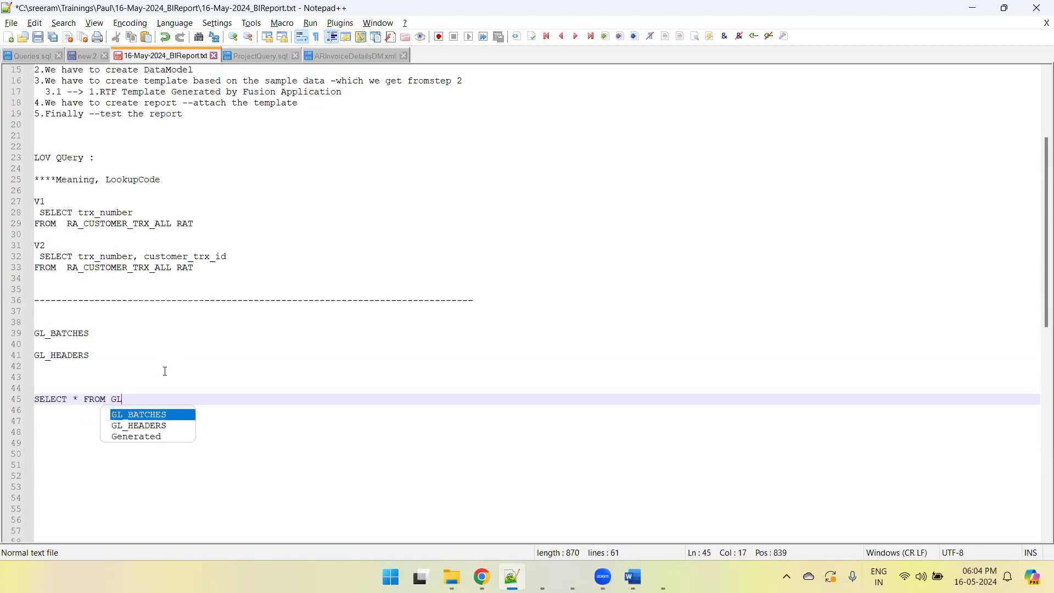
type("_JE_B")
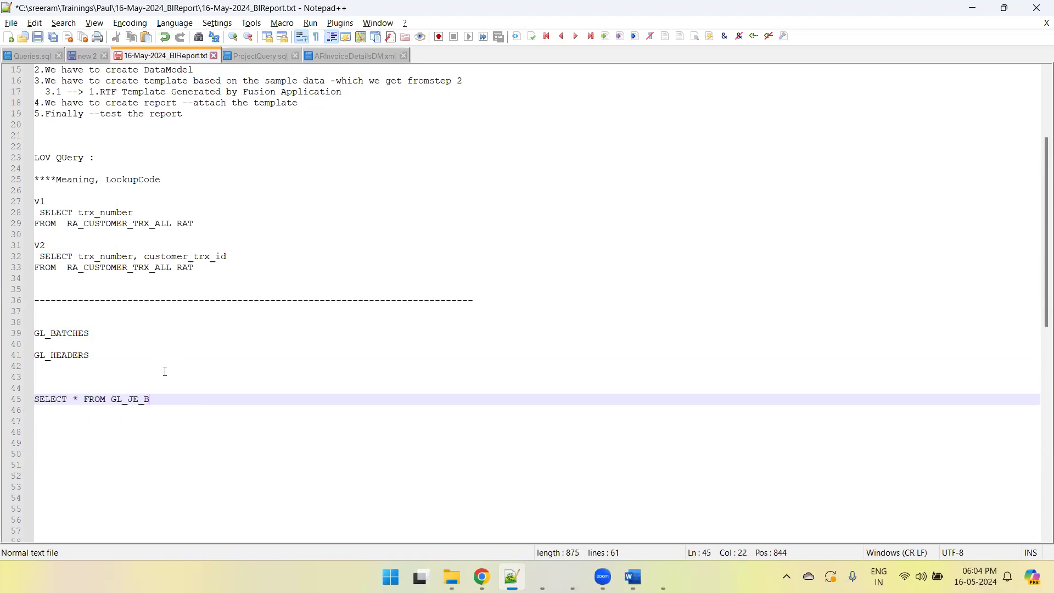
type("ATCHES GJB, GL_JE_HEA")
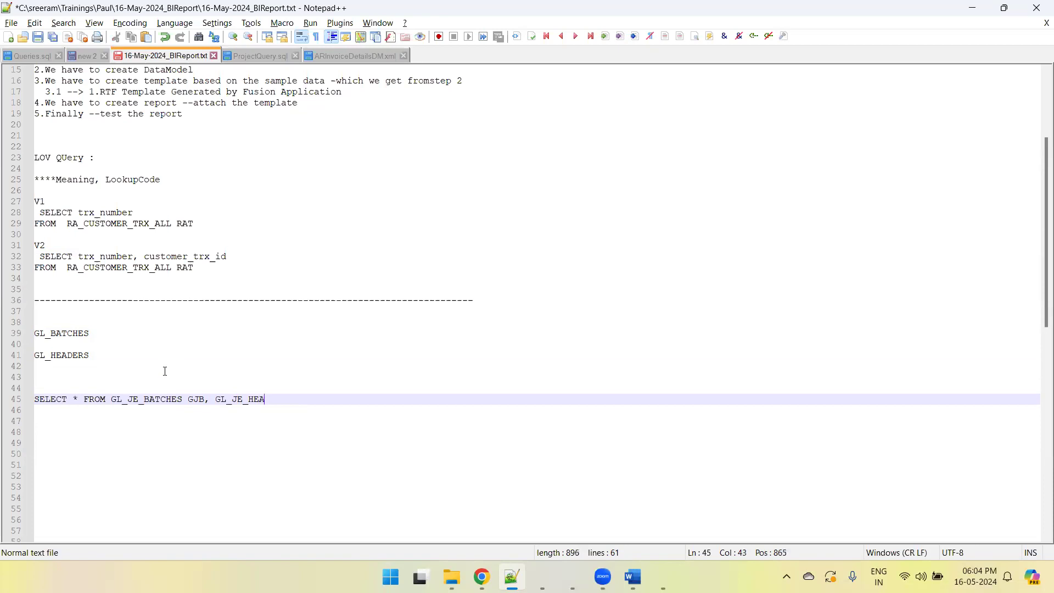
type("DERS GJH")
- Add the lines FROM WHERE 1=1 and and gjb.je_batch_id = gjh.je_batch_id below the SELECT line
key("Return")
key("Return")
type("FROM WHERE 1=1")
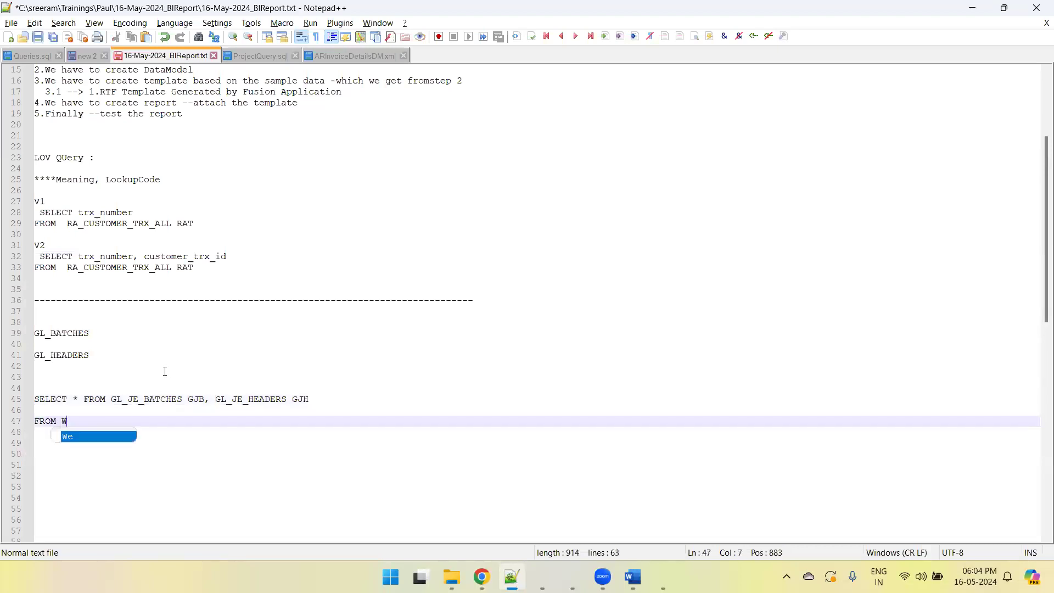
key("Return")
key("Return")
type("and ")
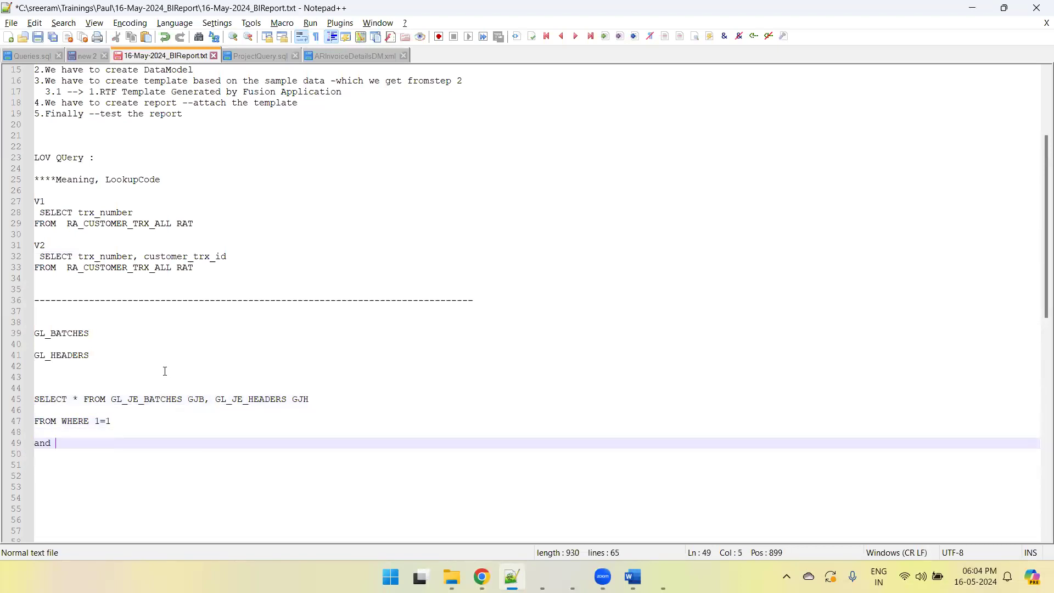
type("gjb.je_batch_id = gjh.je")
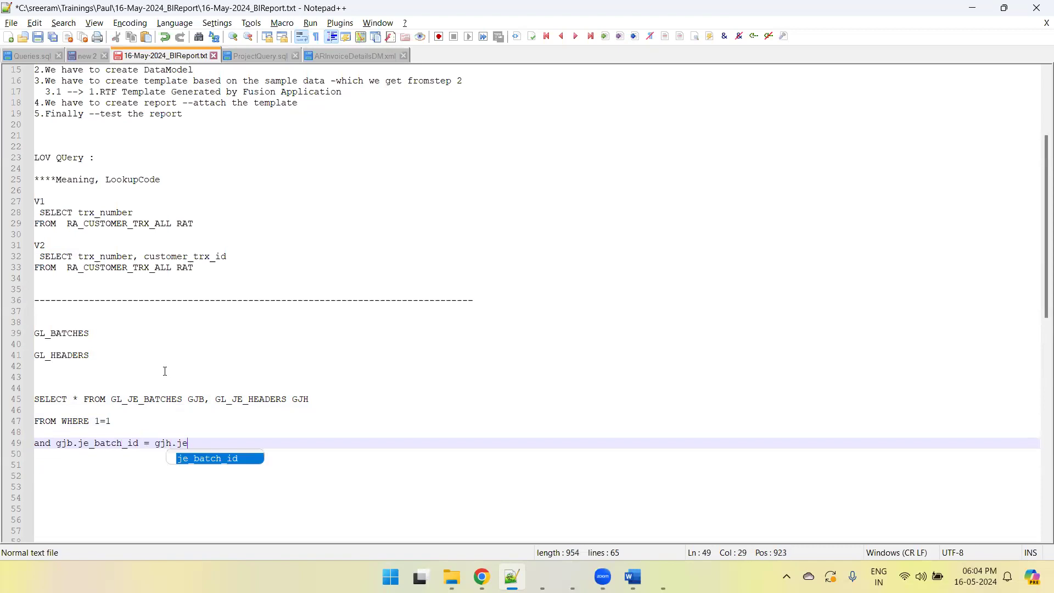
type("_batch_id")
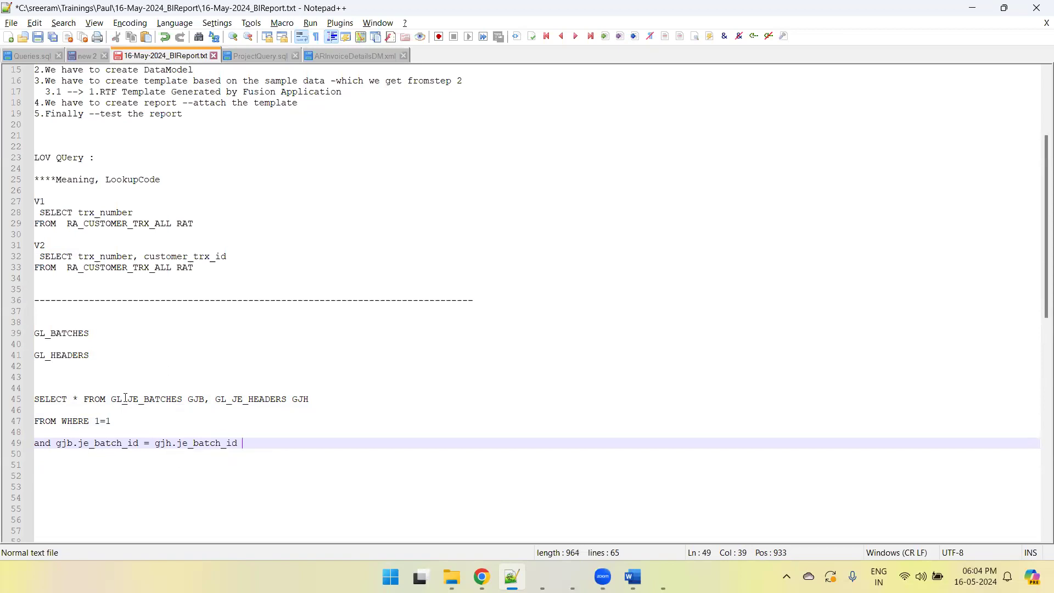
- Move the FROM clause onto its own line, change the select list to GJB.*, and save the notes with the whole query selected
left_click(82, 397)
key("Return")
key("Return")
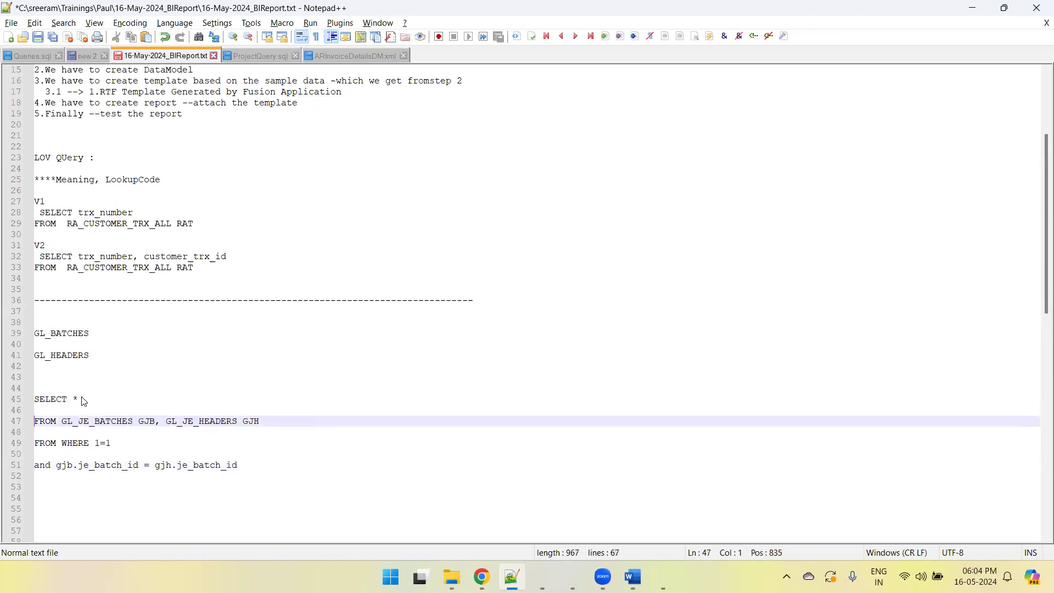
left_click(80, 399)
key("BackSpace")
type("J")
key("BackSpace")
type("GJB.*")
key("ctrl+s")
left_click_drag(242, 465, 15, 399)
- Create a new data model in Oracle Analytics, save it as GLDetailsDM in My Folders, and return to the query in Notepad++
key("alt+Tab")
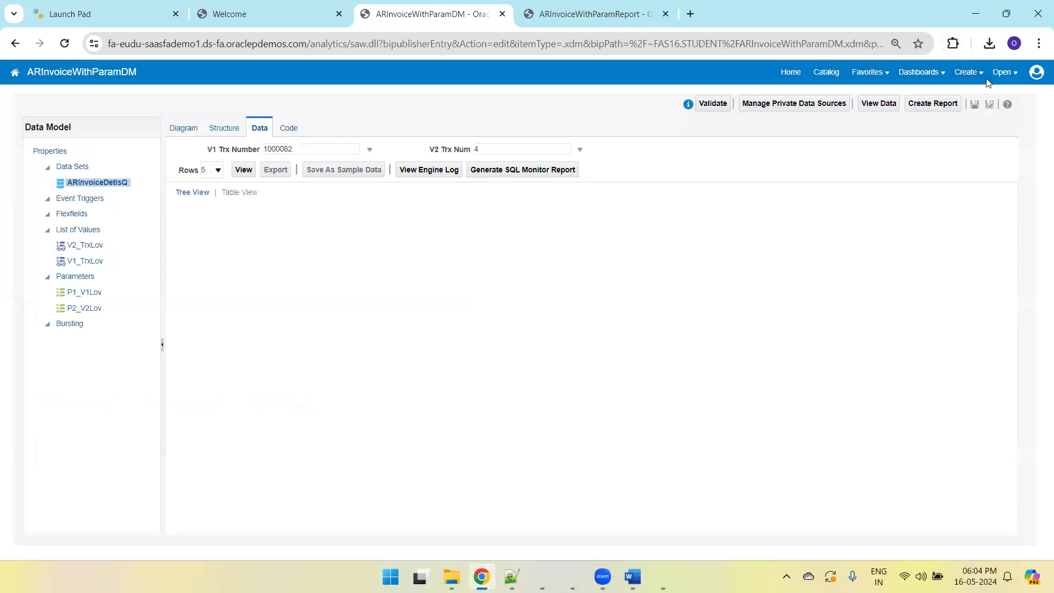
left_click(966, 72)
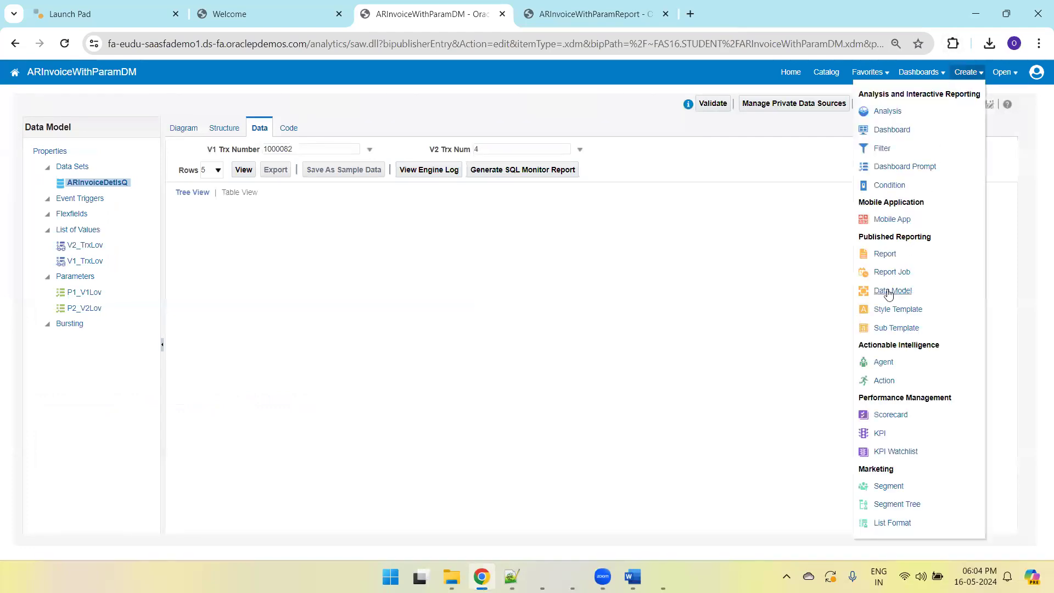
left_click(889, 293)
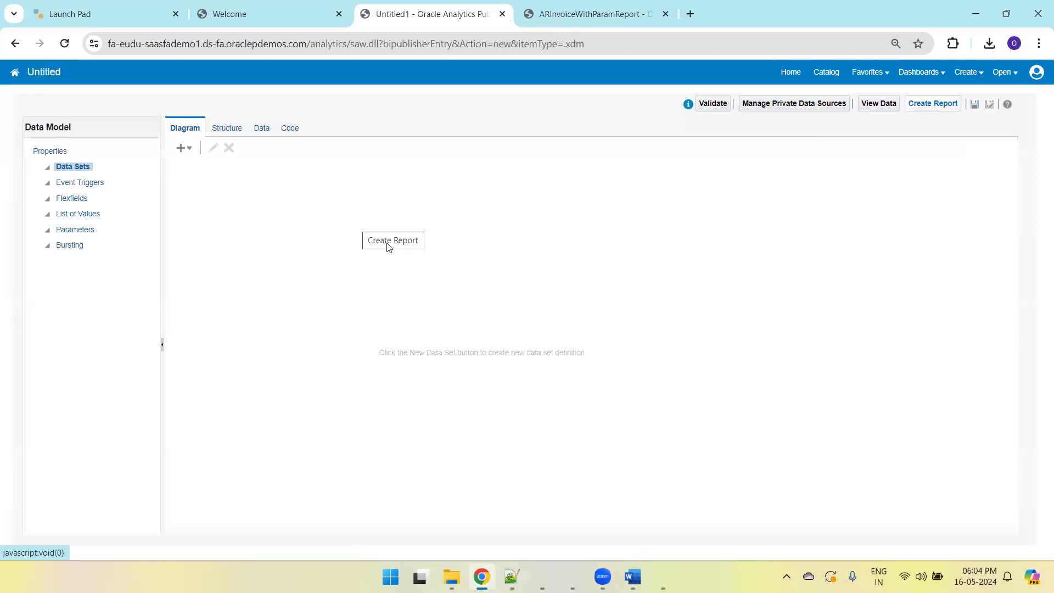
left_click(387, 242)
left_click(475, 262)
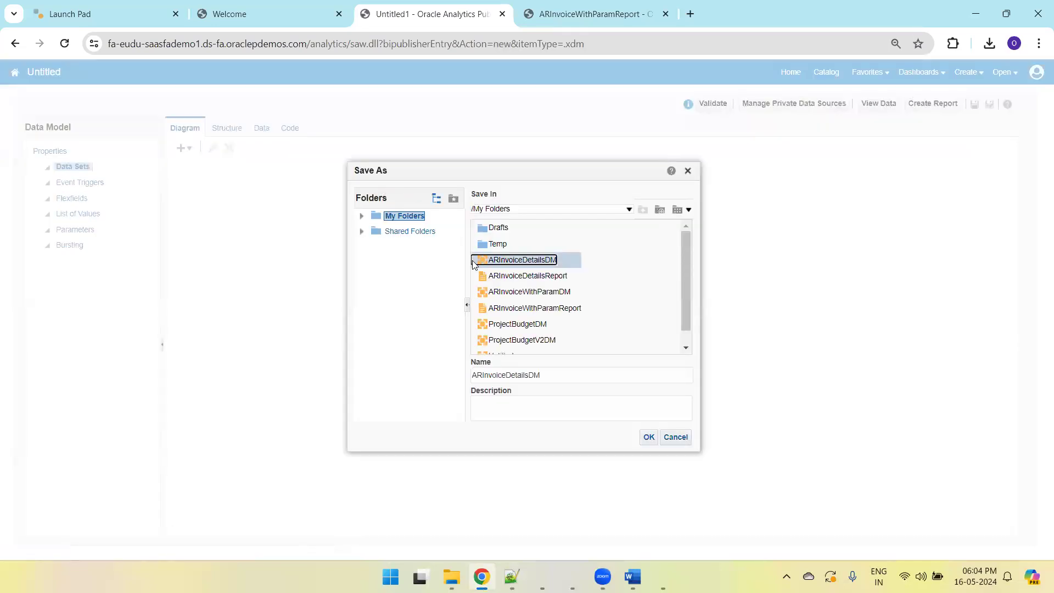
left_click(554, 378)
double_click(553, 379)
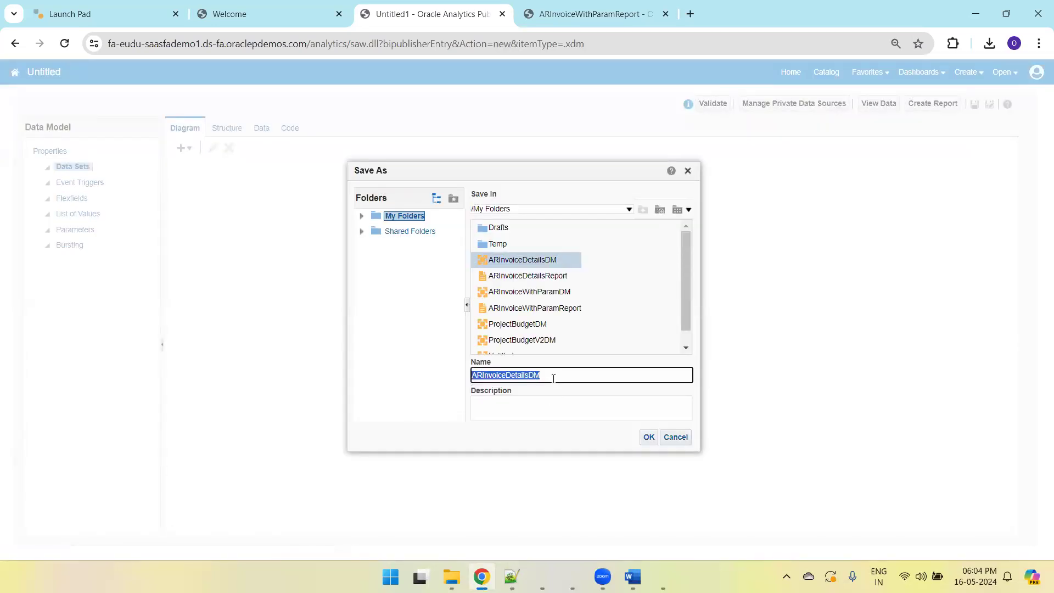
type("GL")
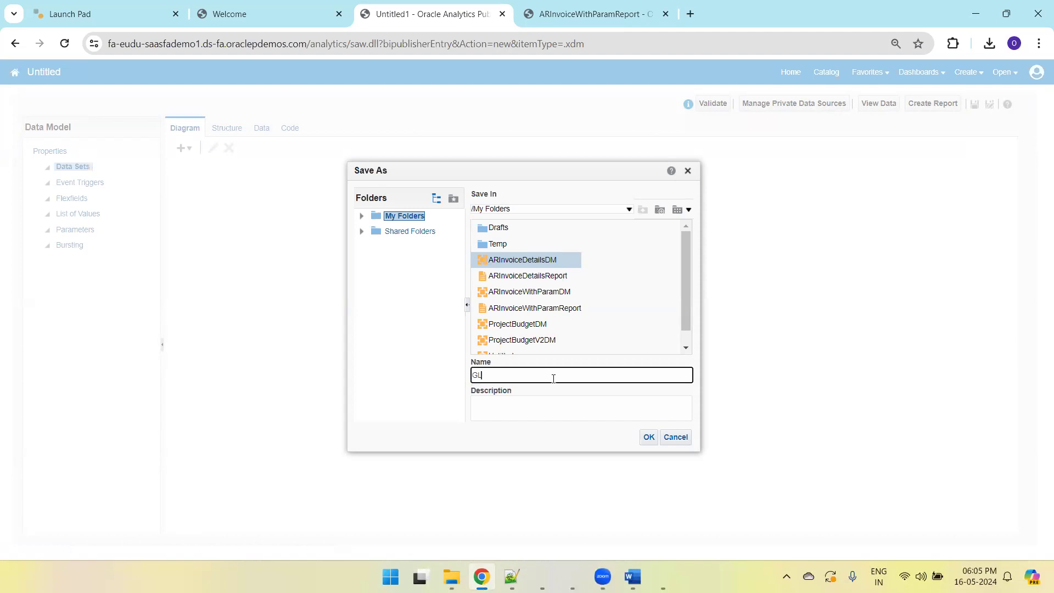
type("DetailsDM")
left_click(647, 435)
key("alt+Tab")
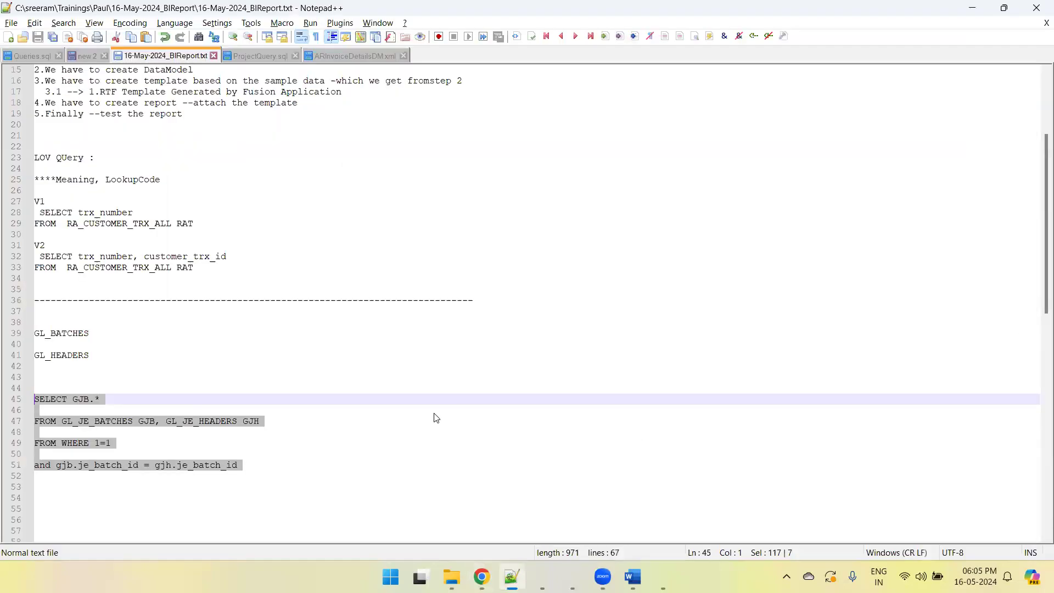
- Remove the stray FROM before WHERE 1=1 and copy the whole GL query
double_click(56, 442)
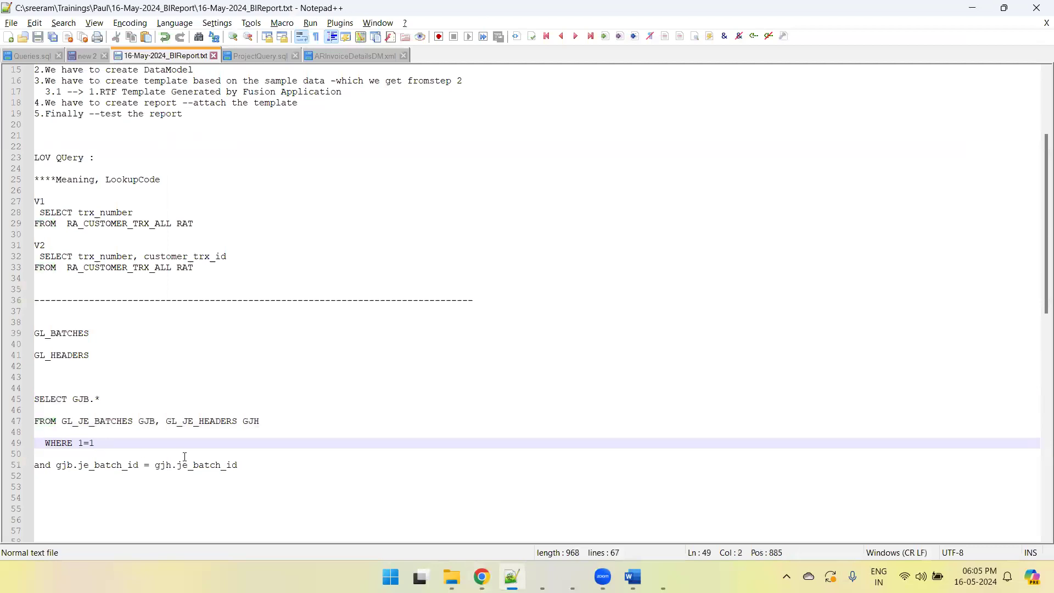
left_click_drag(259, 470, 27, 388)
key("ctrl+c")
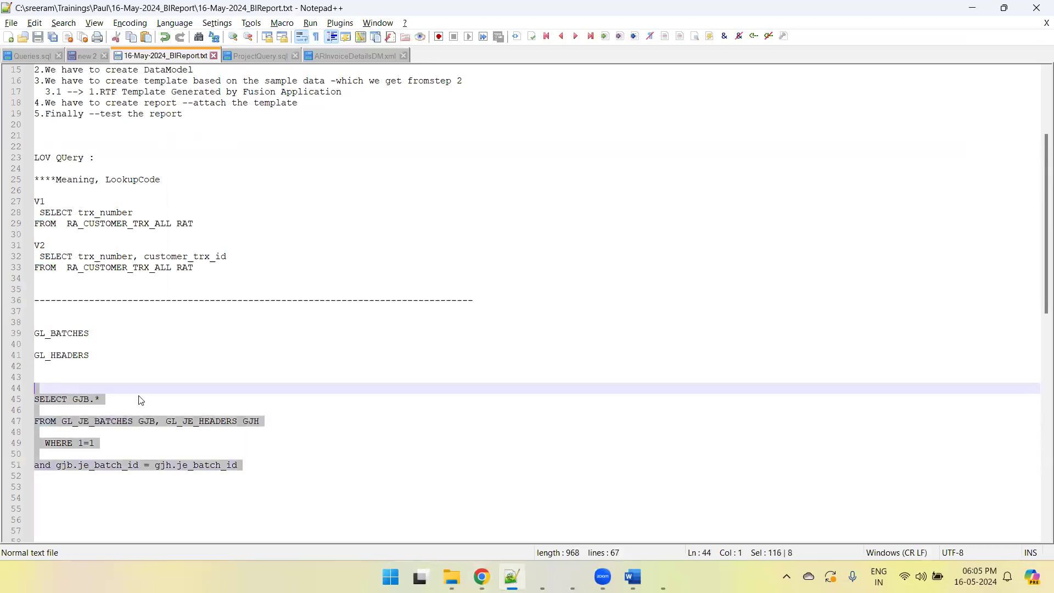
- Switch to Oracle Analytics and create a SQL Query data set named GLDataQ on ApplicationDB_FSCM from the copied query
key("alt+Tab")
left_click(181, 148)
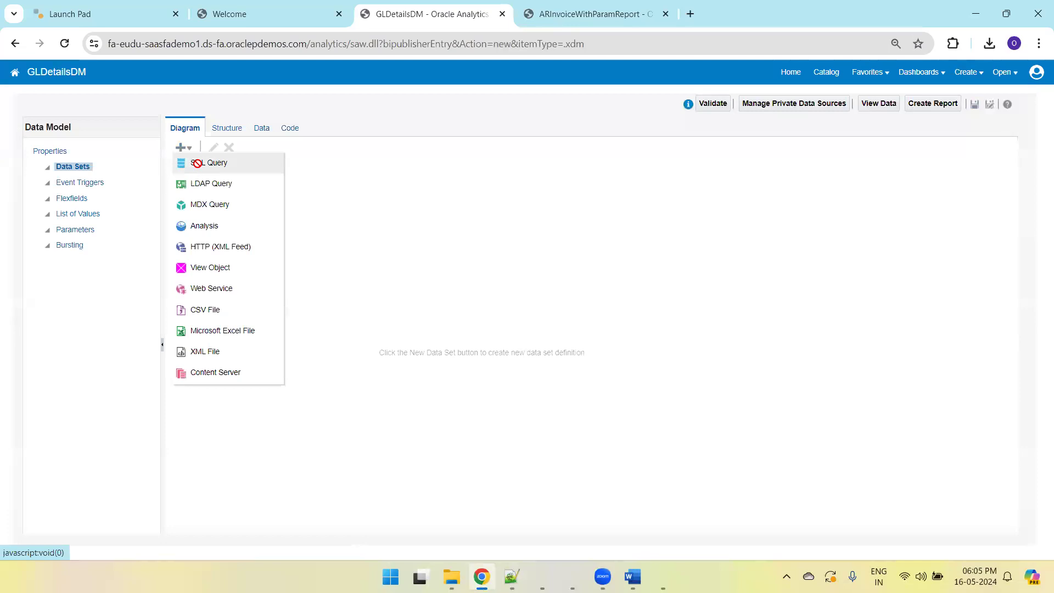
left_click(216, 160)
left_click(476, 221)
type("GLDat")
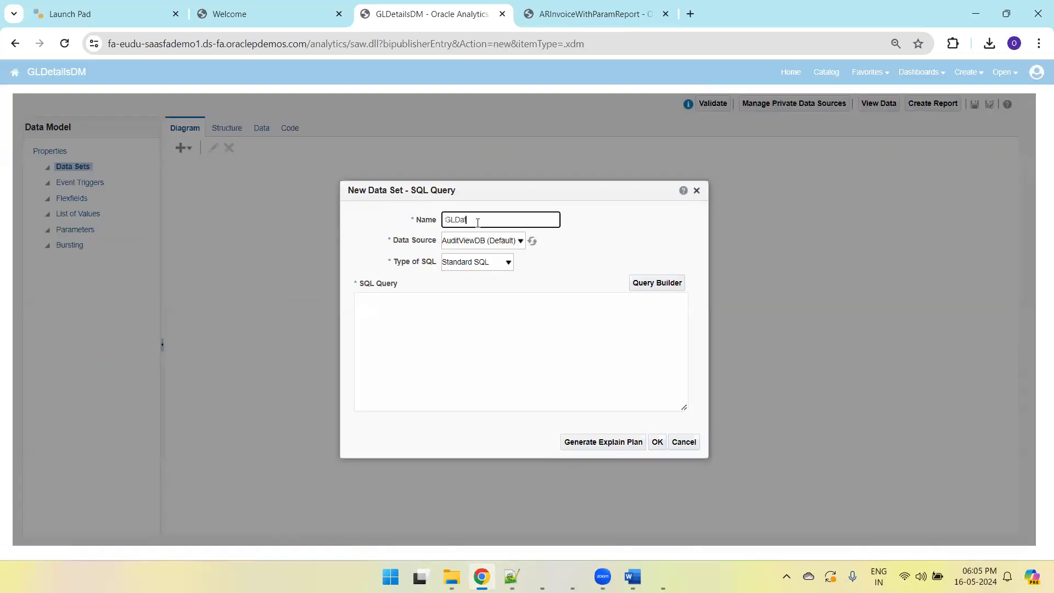
key("Tab")
key("Down")
key("Down")
left_click(475, 383)
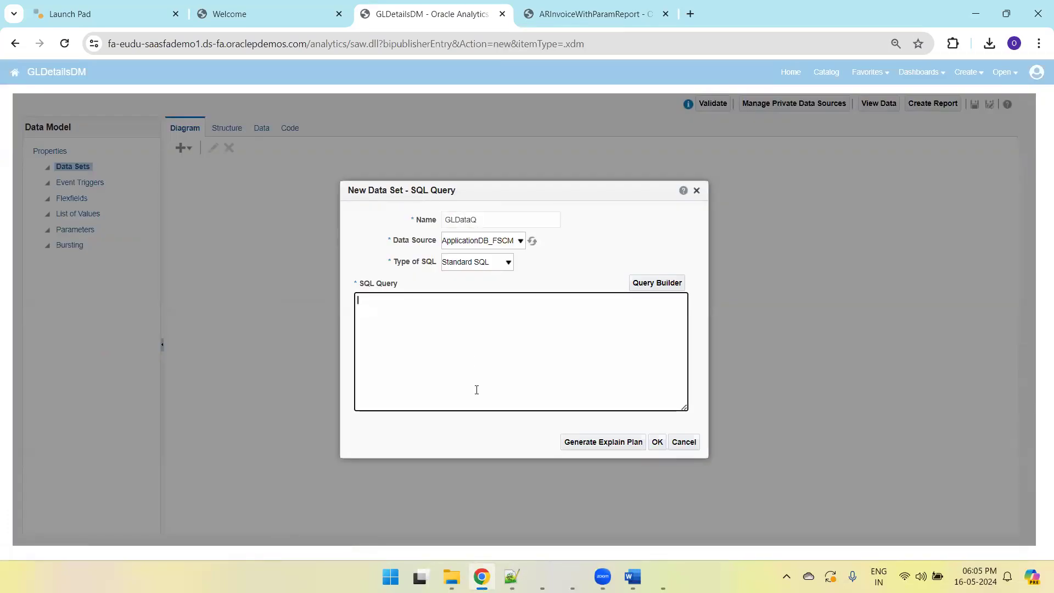
key("ctrl+v")
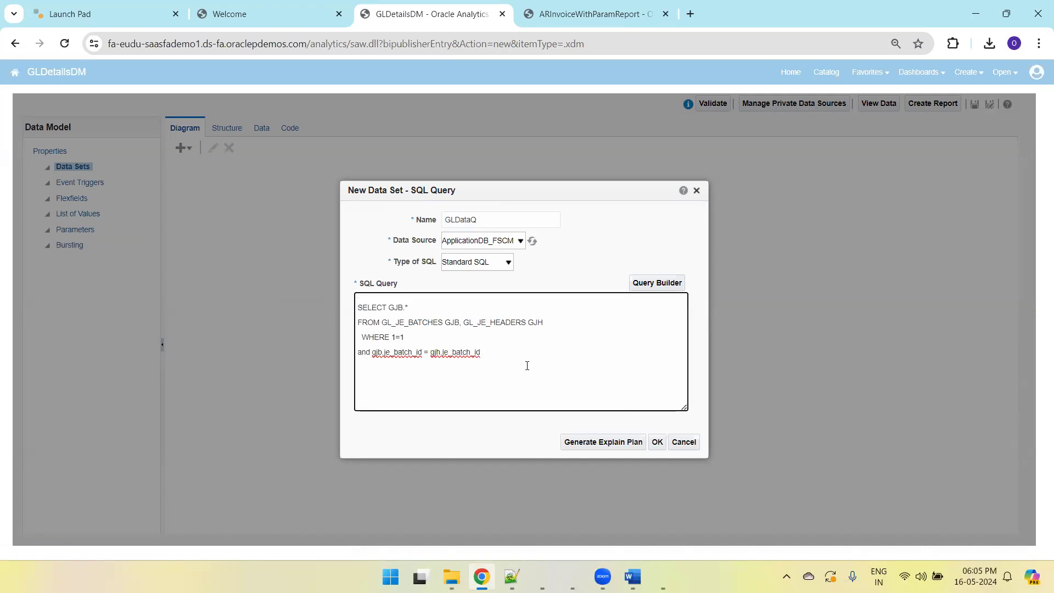
left_click(657, 442)
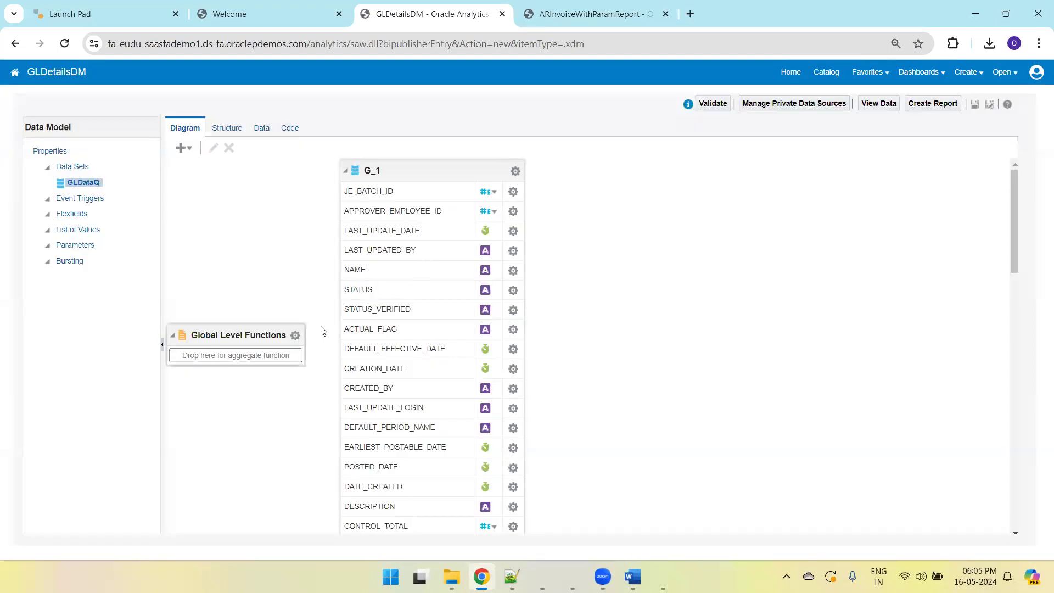
- Back in the Notepad++ query, replace the GJB.* select list with GJB.je_batch_id, gjb.status batch_status, after checking the data set's columns
key("alt+Tab")
left_click(134, 403)
key("BackSpace")
key("alt+Tab")
key("alt+Tab")
type("je_batch_id, gjb.s")
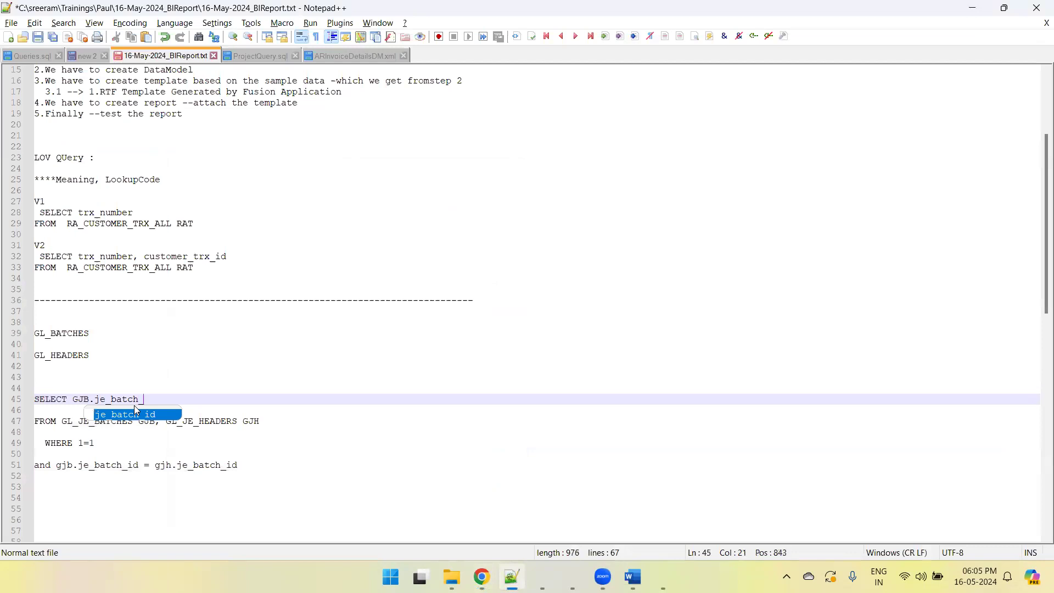
type("tatu")
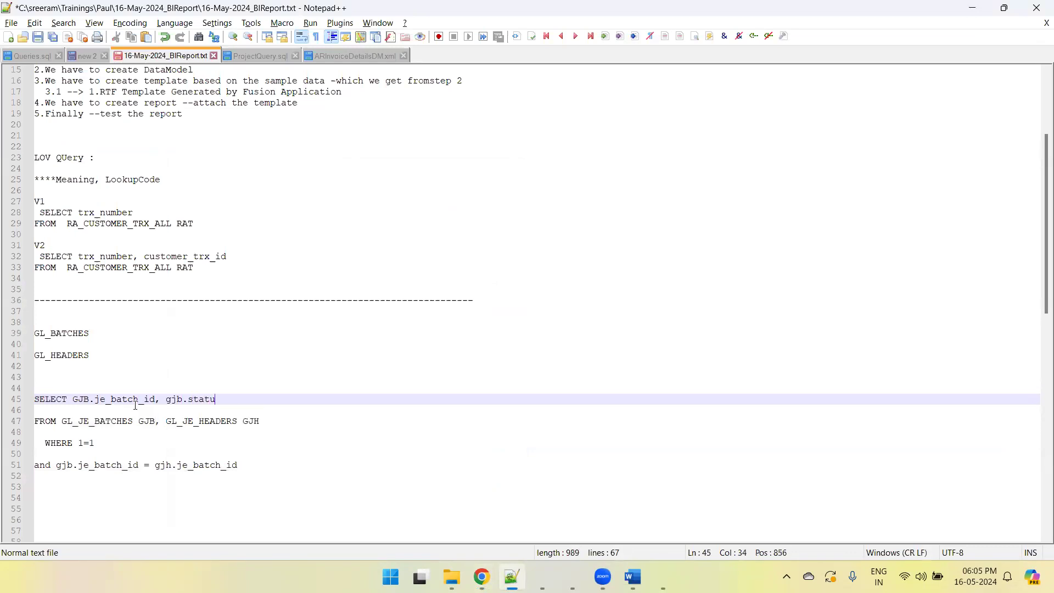
type("s batch_status,")
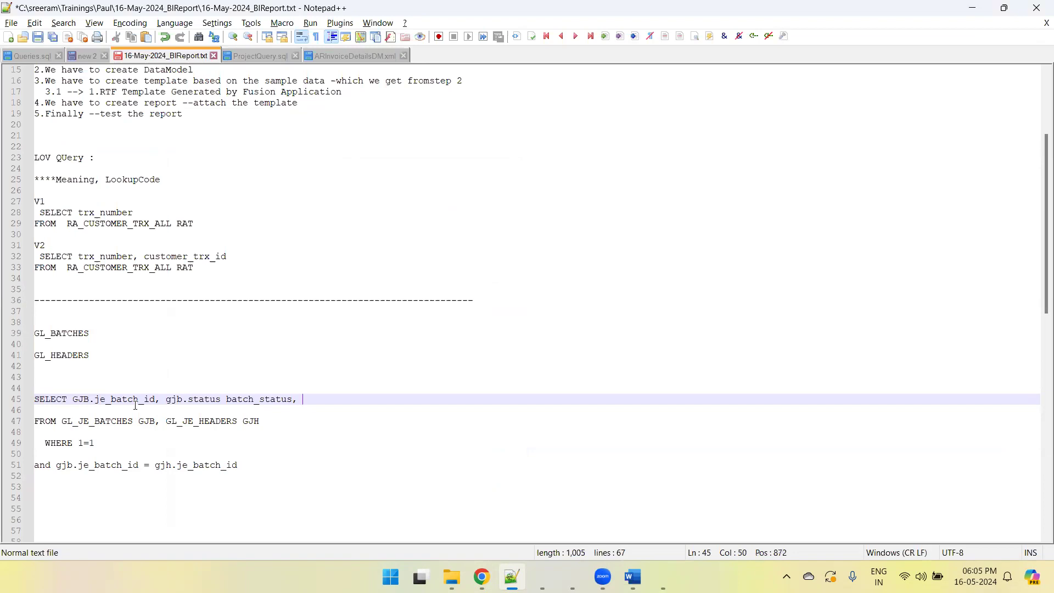
- Add gjb.name batch_name , to the select list and start a new line below it
key("alt+Tab")
key("alt+Tab")
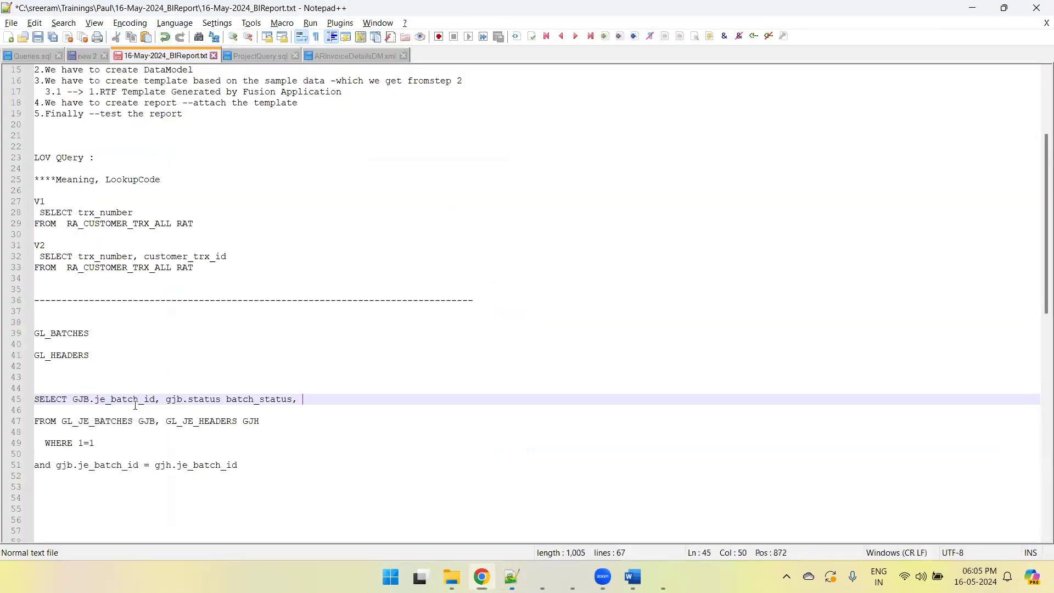
type("gjb.")
type("nam")
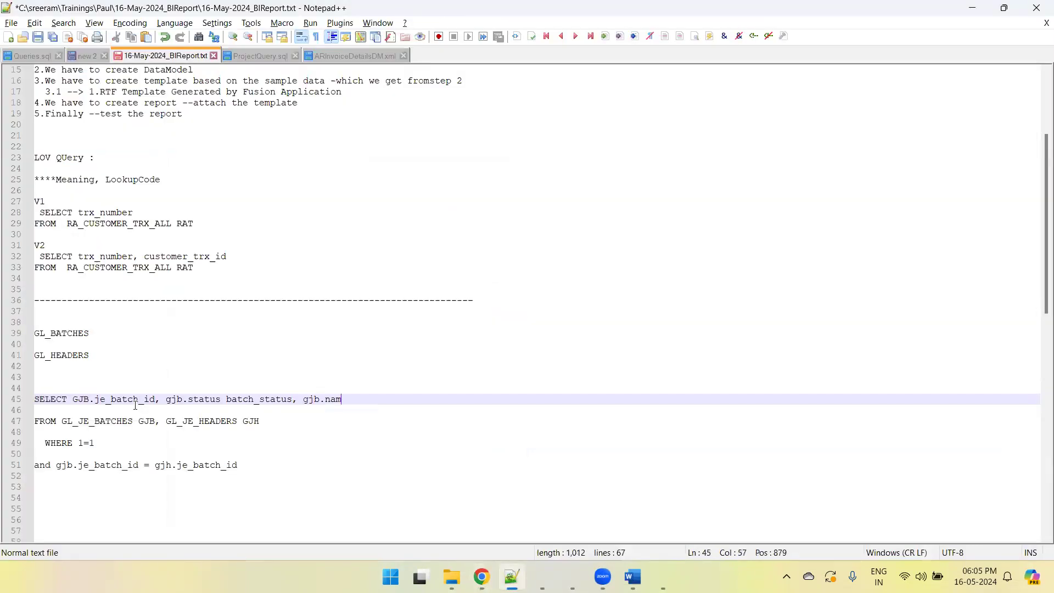
type("e batch_name ,")
key("Return")
- Switch to Oracle Analytics and open the GLDataQ data set for editing
key("alt+Tab")
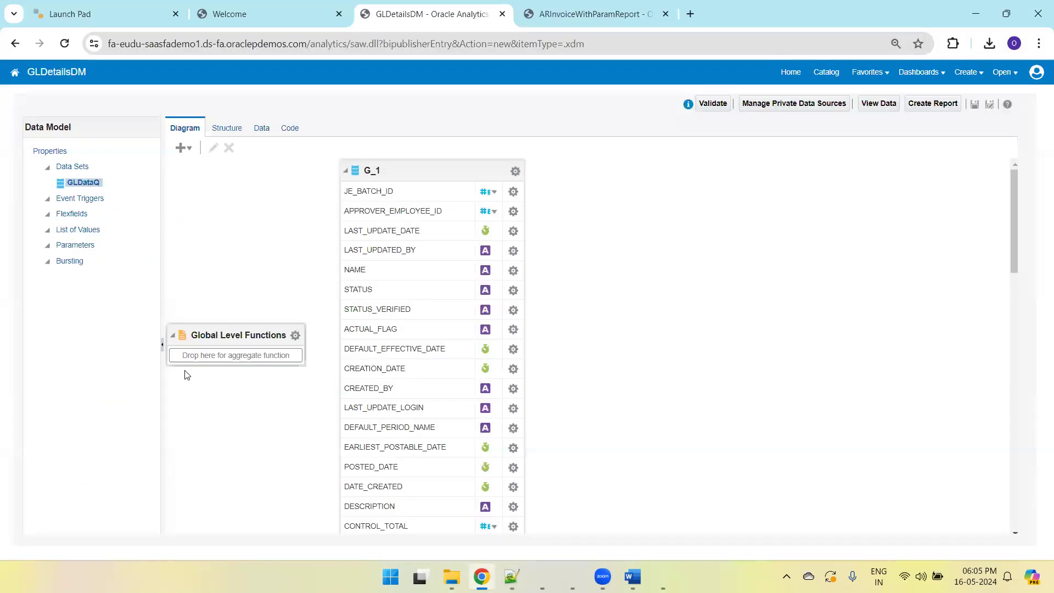
left_click(211, 148)
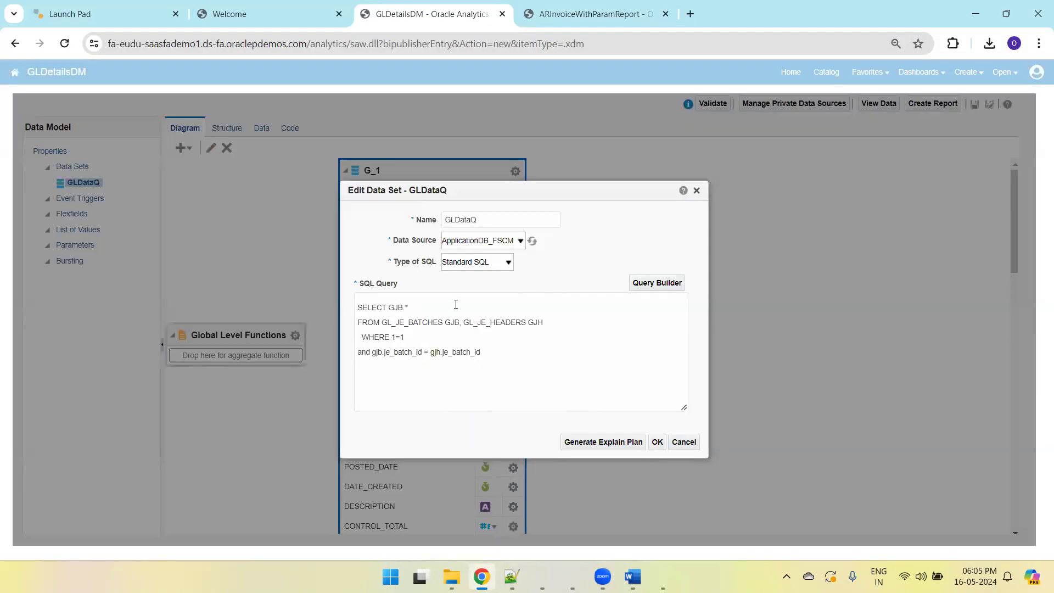
- Change the GLDataQ query to select GJH.* instead of the batch columns, and return to the data model diagram
left_click(398, 307)
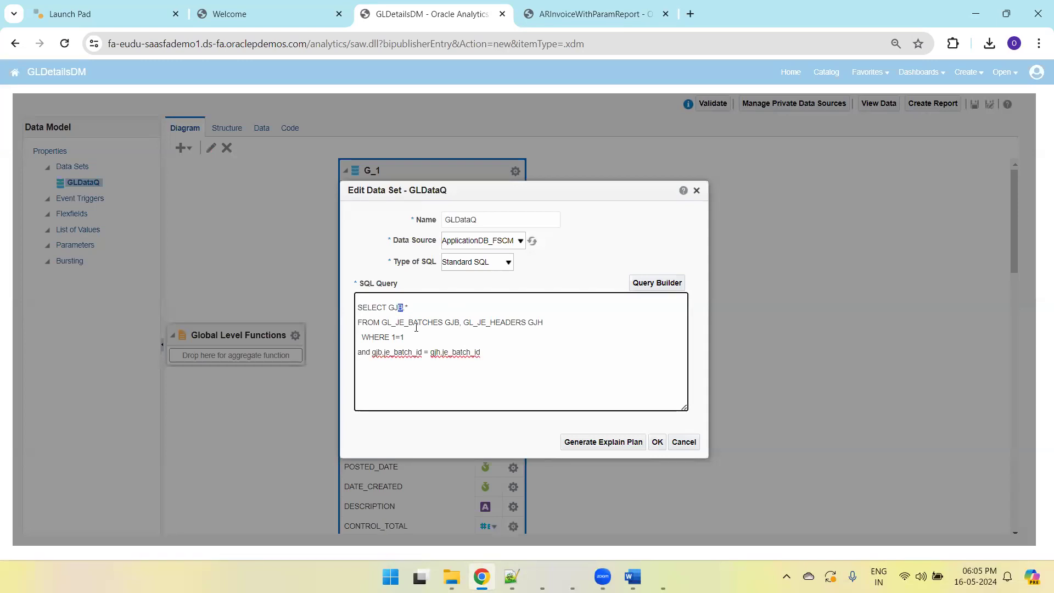
left_click(657, 442)
left_click(262, 129)
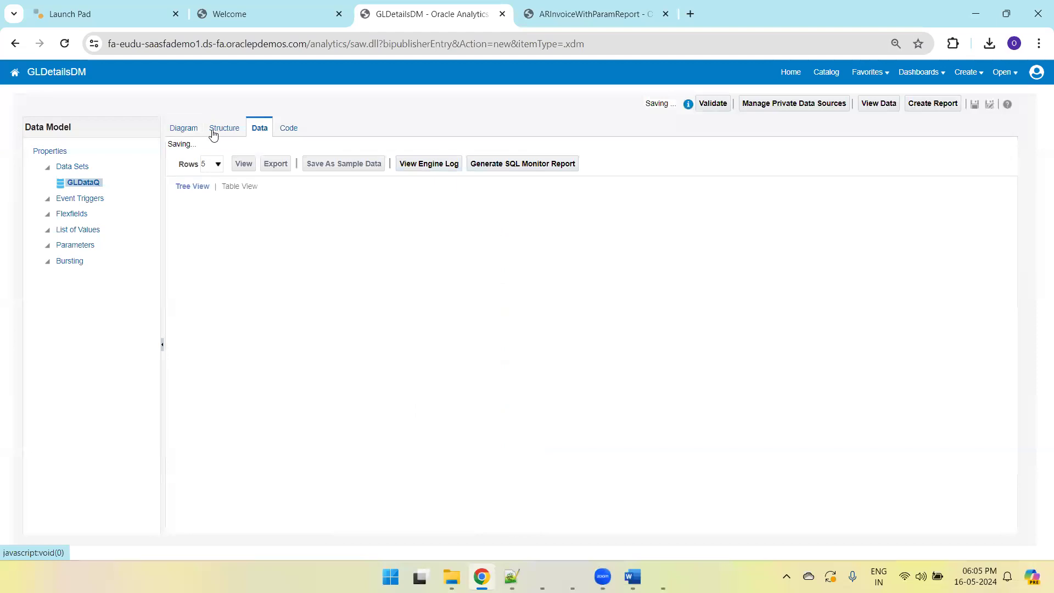
left_click(181, 131)
- Switch to Notepad++ and extend the draft query with gjh.name header_name and gjh.je_source, looking up "source" in the data model diagram
key("alt+Tab")
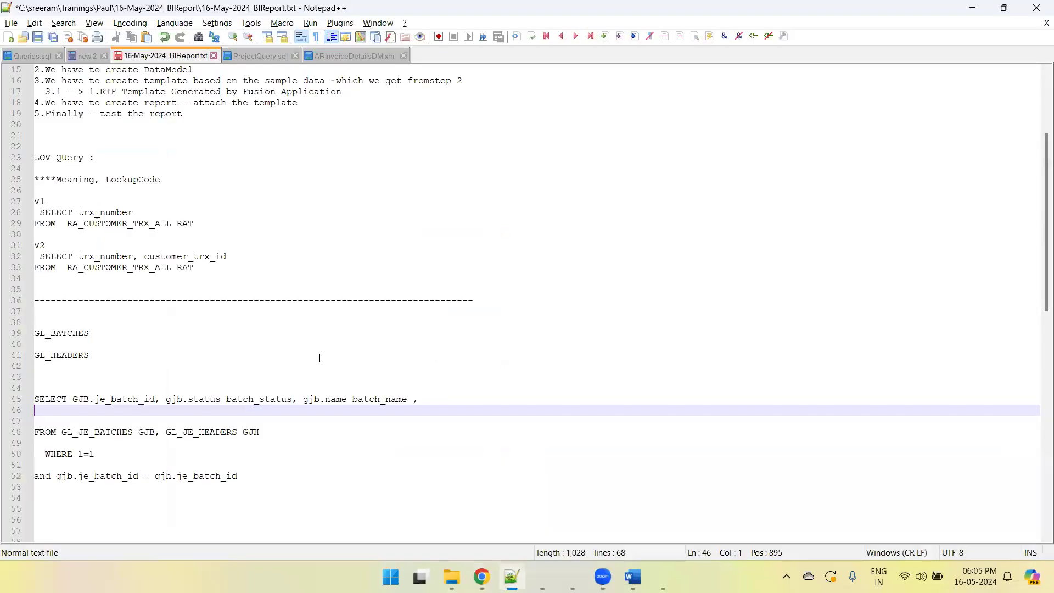
type("gjh.name header_name")
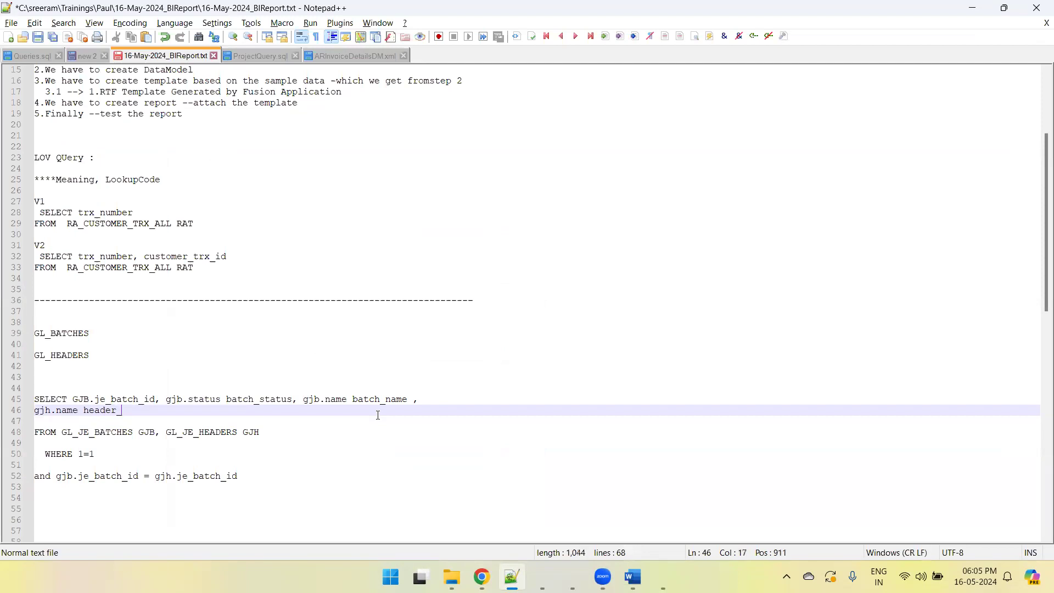
key("alt+Tab")
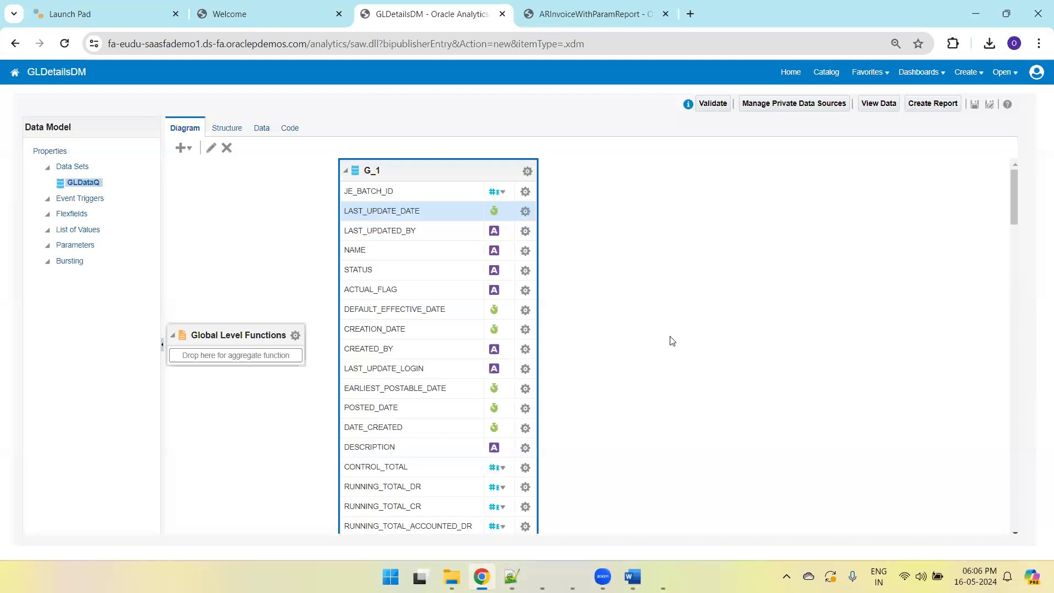
key("ctrl+f")
type("source")
key("Return")
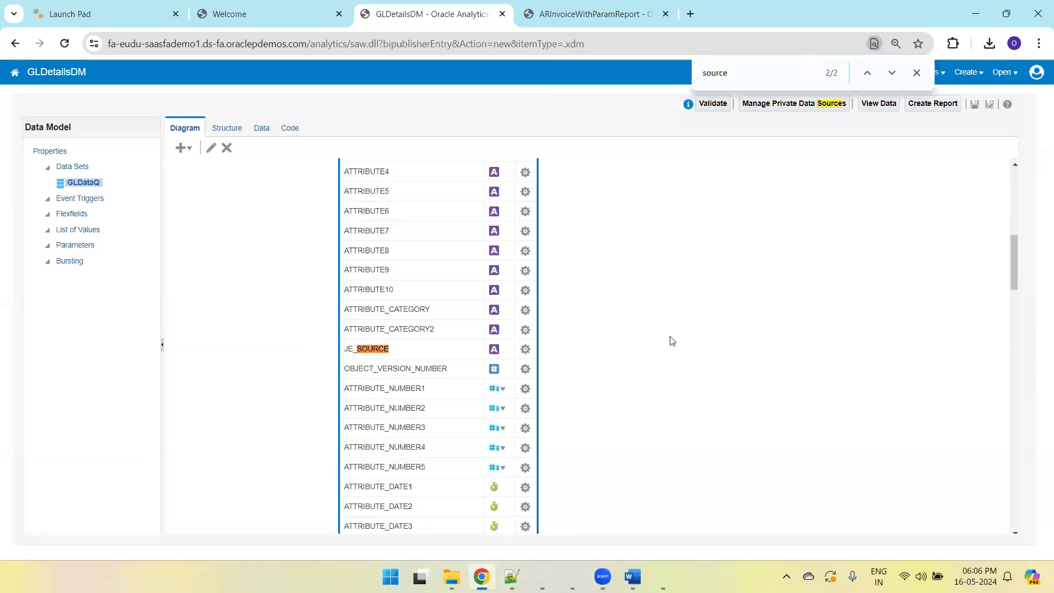
key("alt+Tab")
type("gjh.")
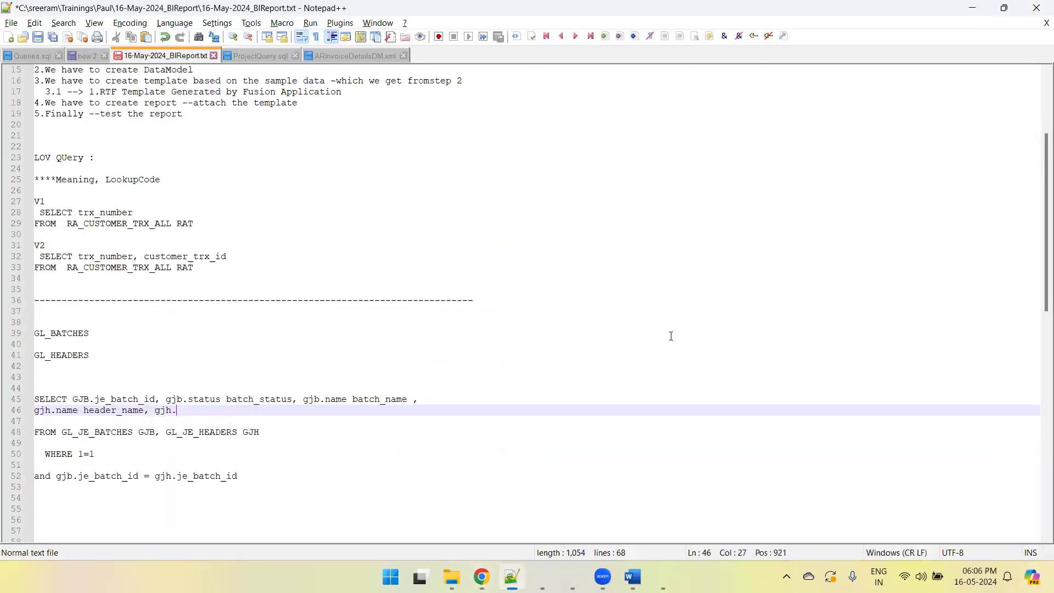
type("je_source")
- Look up "category" among the data model's columns, add gjh.je_category to the draft query in Notepad++, and save the notes file
key("alt+Tab")
key("BackSpace")
key("BackSpace")
key("BackSpace")
key("BackSpace")
key("BackSpace")
key("BackSpace")
type("category")
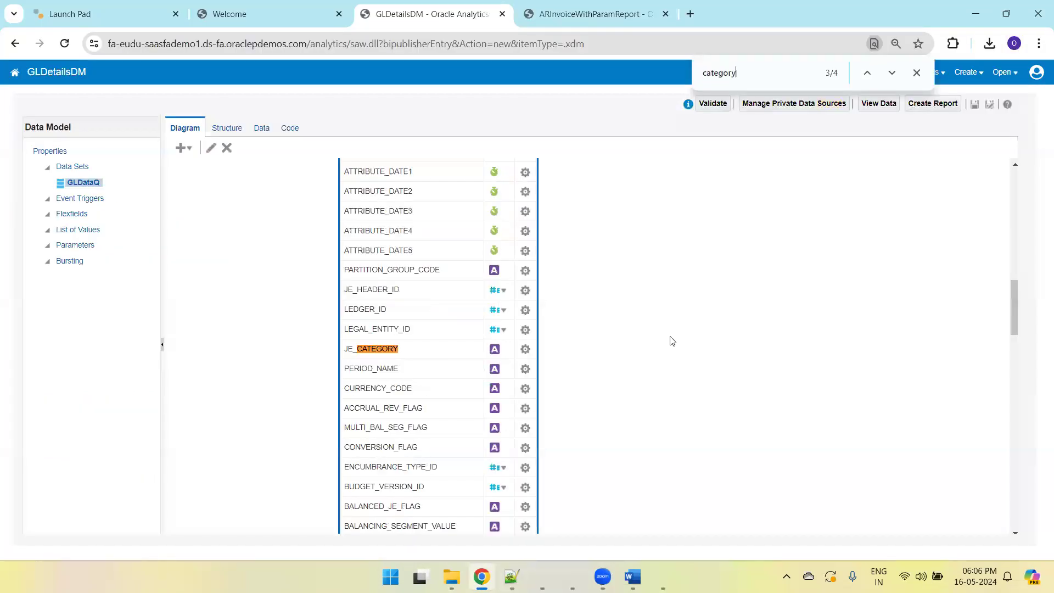
key("alt+Tab")
type("gjh")
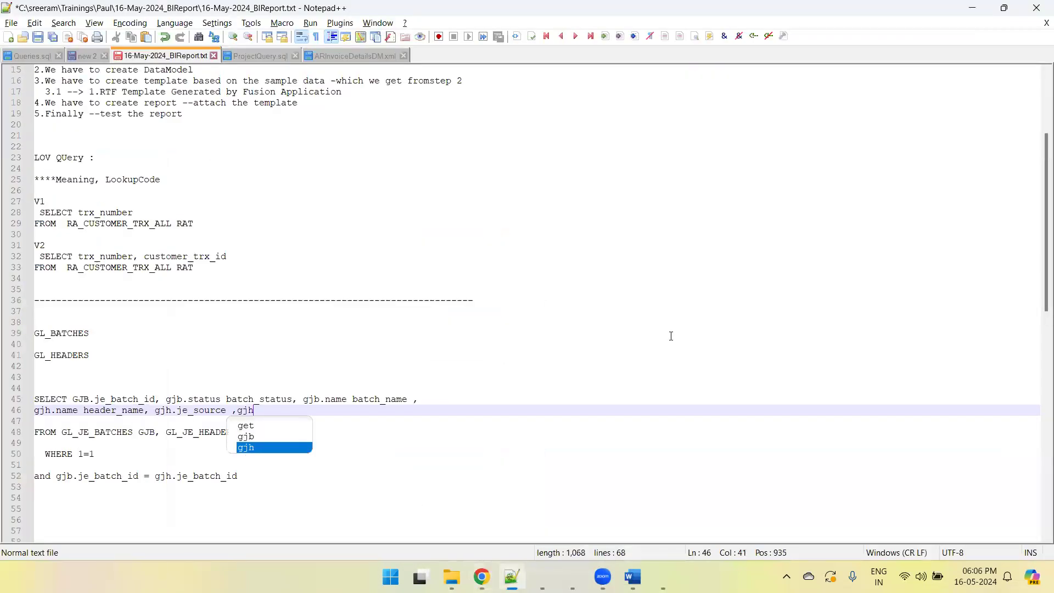
type(".je_category")
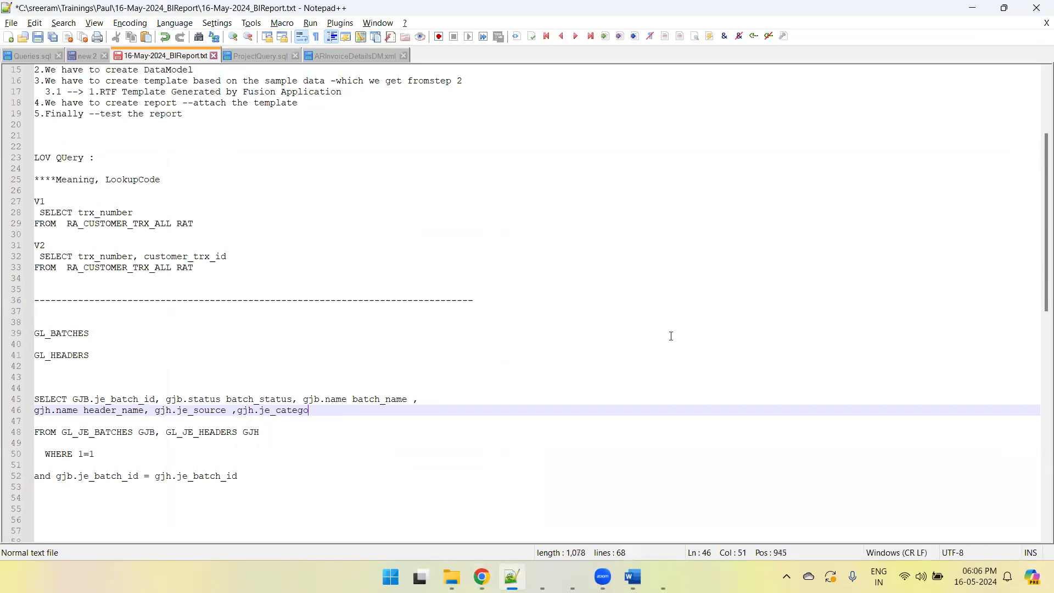
key("ctrl+s")
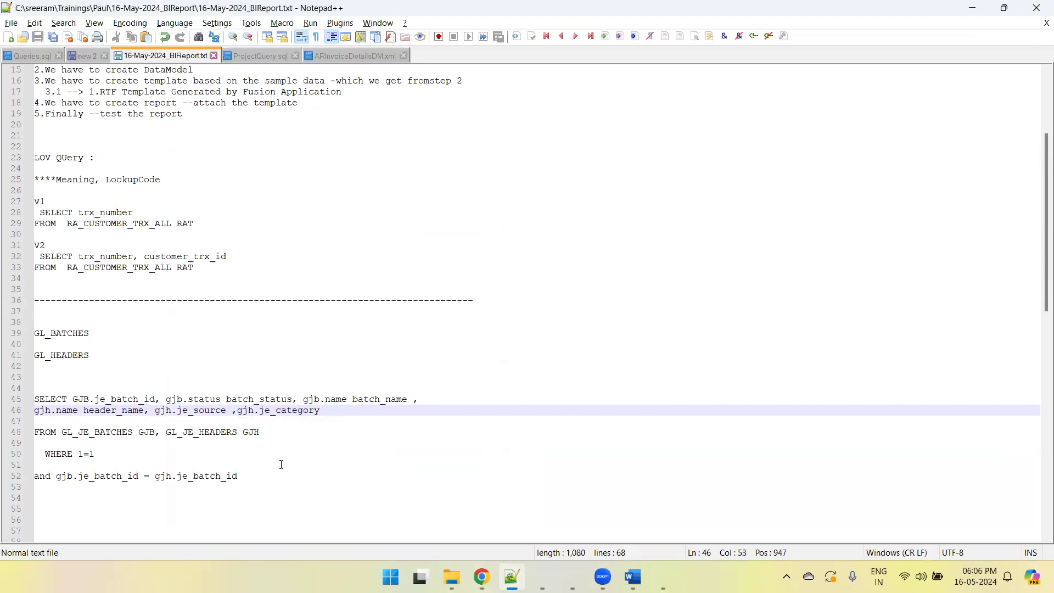
- Copy the full draft query from Notepad++ and replace the GLDataQ data set's SQL with it in the browser
left_click(267, 466)
left_click_drag(255, 477, 72, 385)
key("ctrl+c")
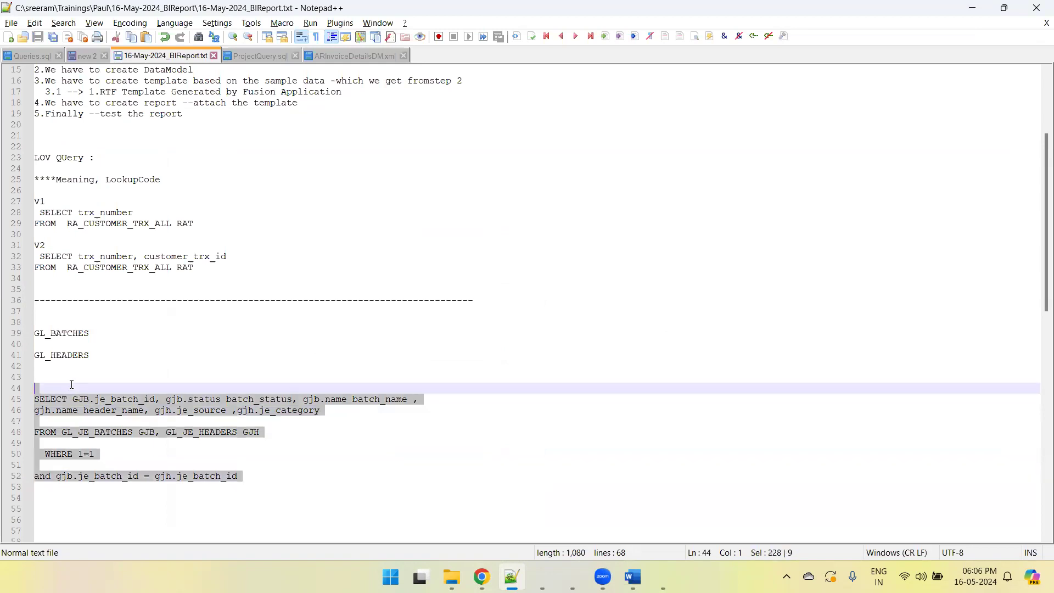
key("alt+Tab")
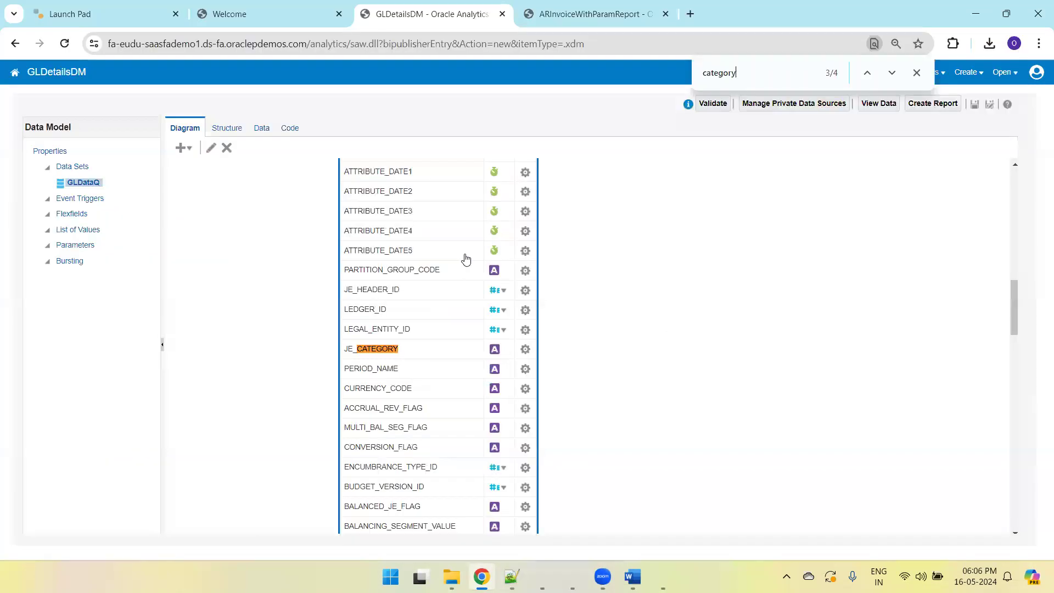
left_click(211, 147)
left_click(476, 322)
key("ctrl+a")
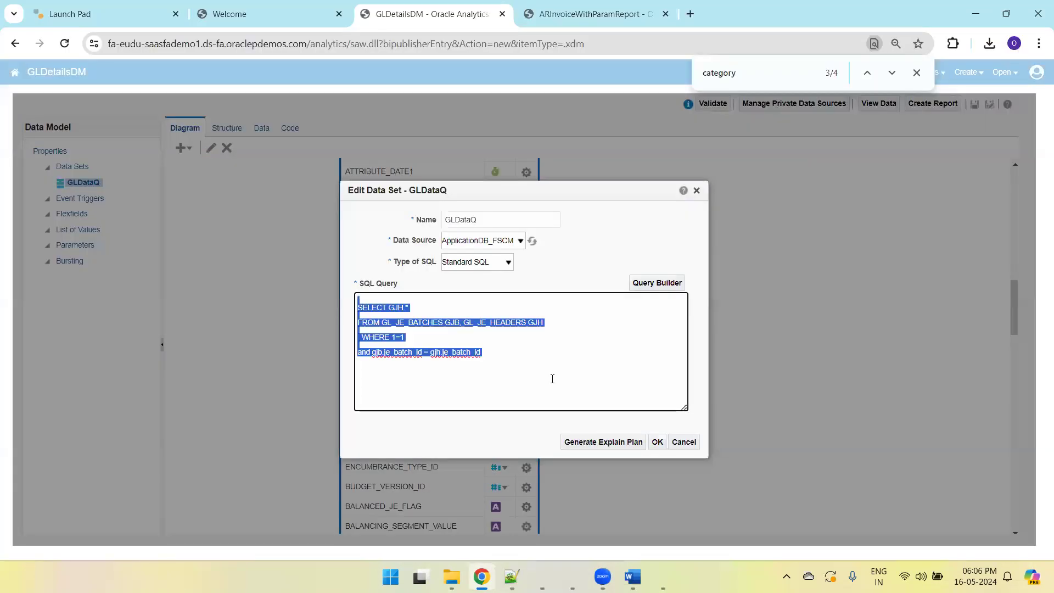
key("ctrl+v")
left_click(657, 442)
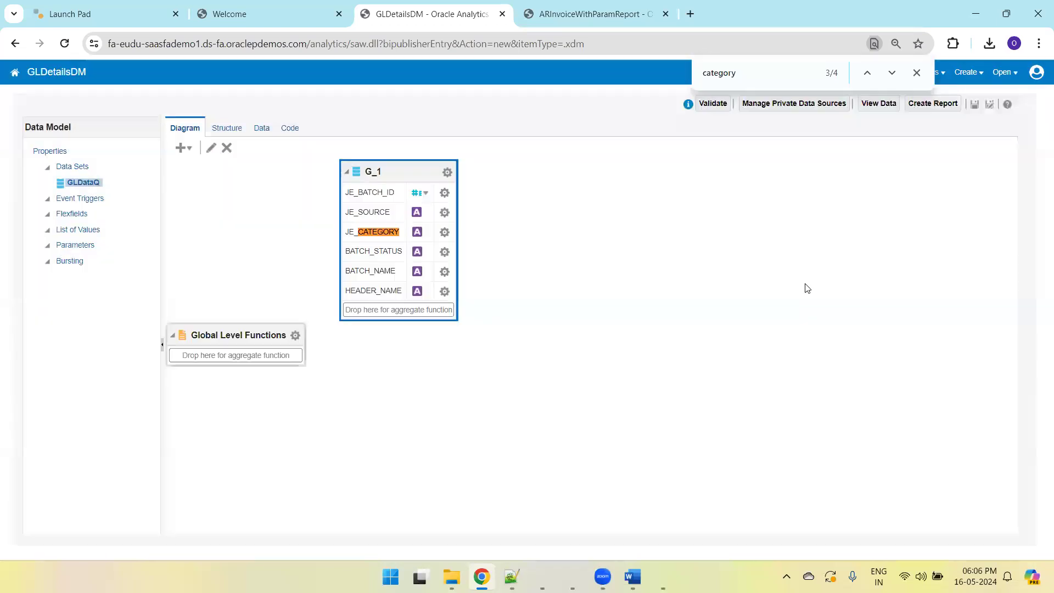
- Save the data model and view its sample data as a table
left_click(974, 103)
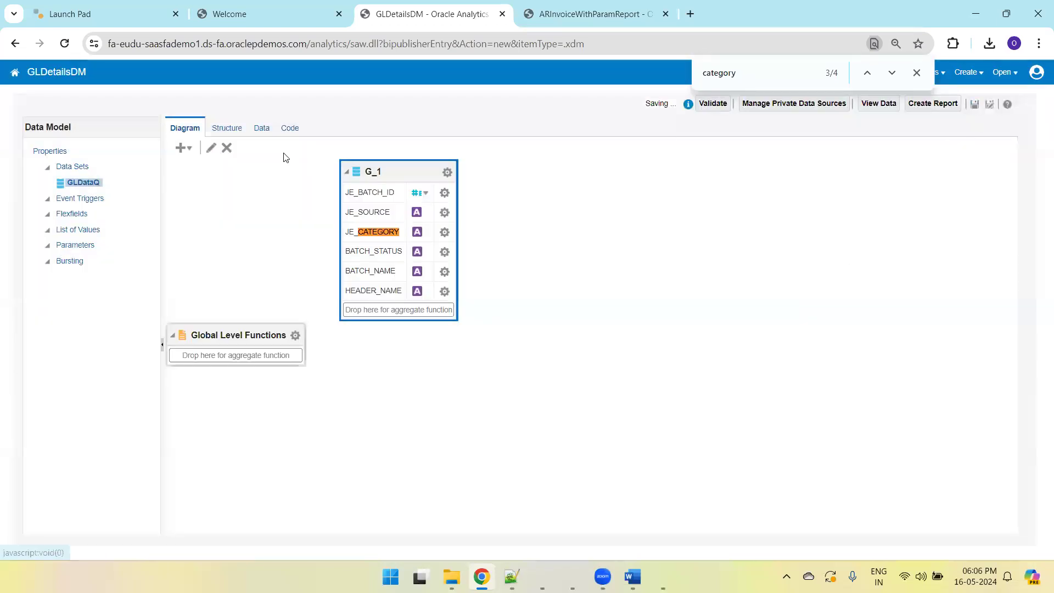
left_click(263, 129)
left_click(244, 156)
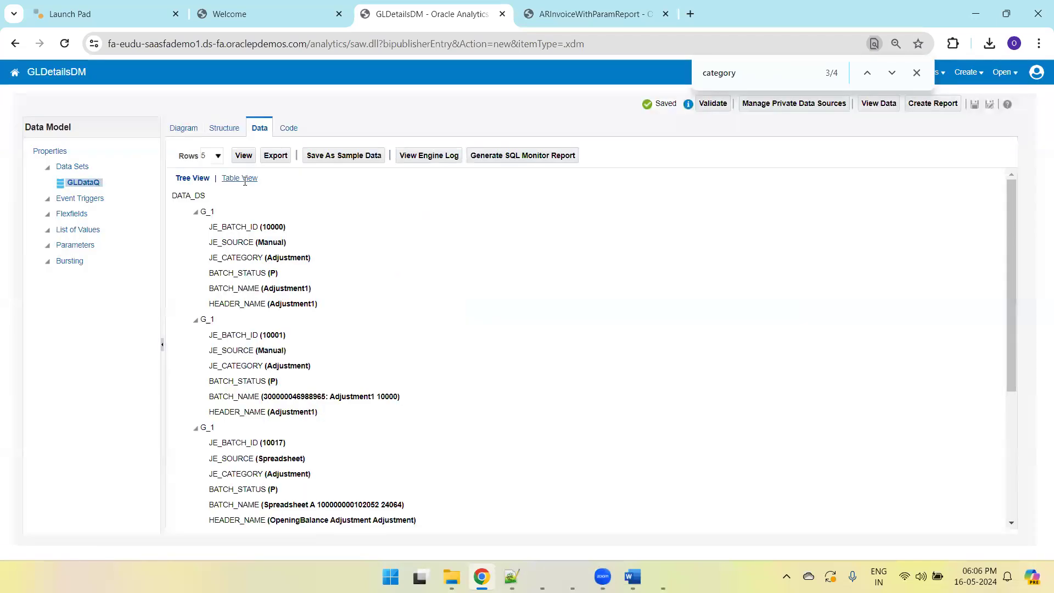
left_click(240, 178)
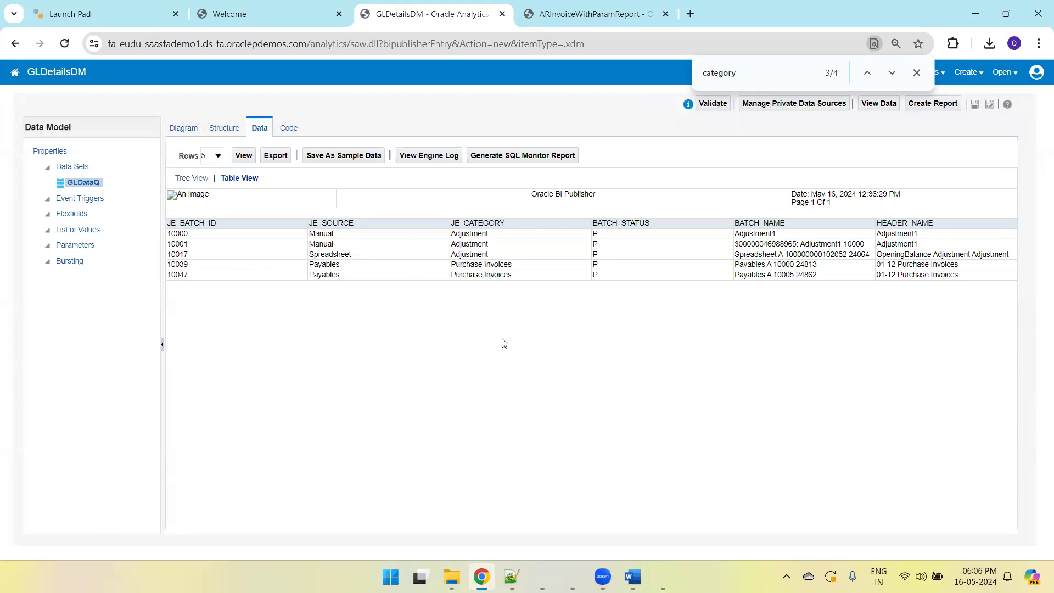
double_click(180, 224)
left_click(179, 130)
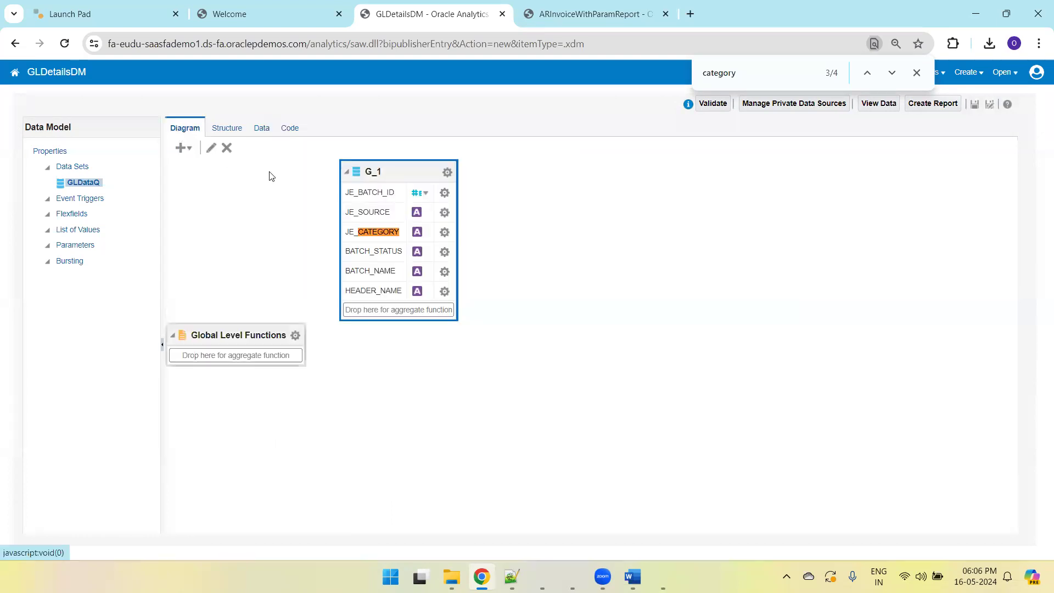
- Open the GLDataQ data set for editing, and add gjh.je_header_id to the draft query's SELECT list in Notepad++
left_click(361, 196)
left_click(211, 148)
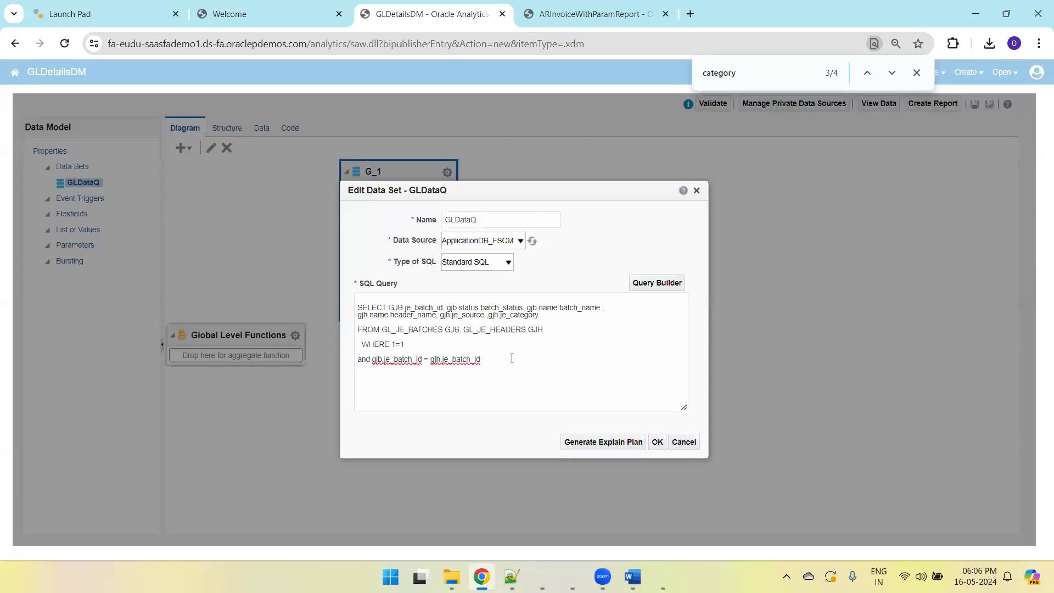
key("alt+Tab")
left_click(212, 437)
left_click(355, 411)
type(", gjh.he_e")
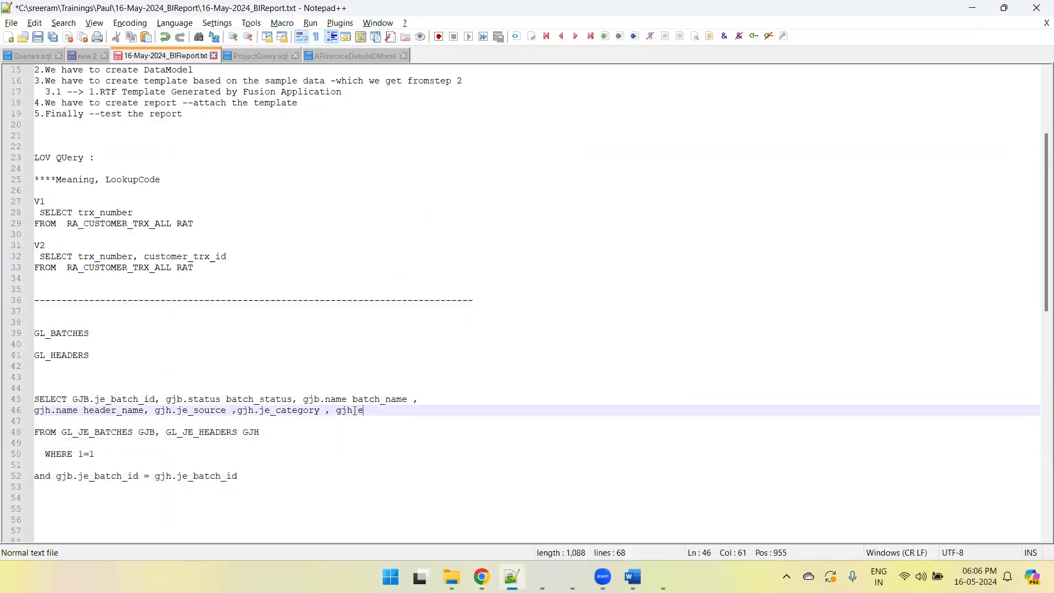
key("BackSpace")
key("BackSpace")
key("BackSpace")
key("BackSpace")
type("je_header_id")
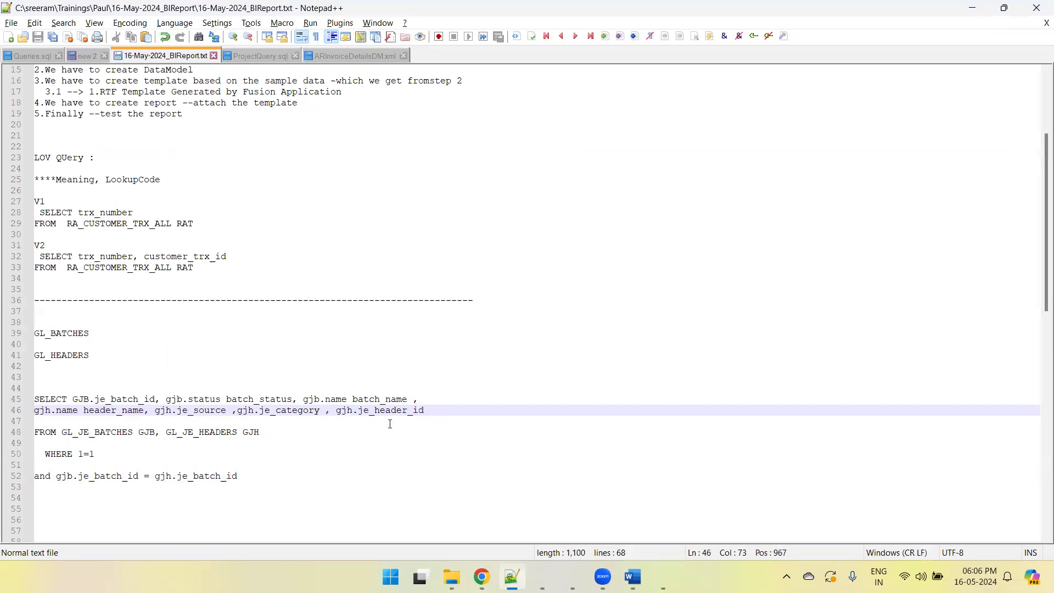
- Replace GLDataQ's SQL in the browser with the updated draft query and save the data model
left_click_drag(285, 472, 34, 388)
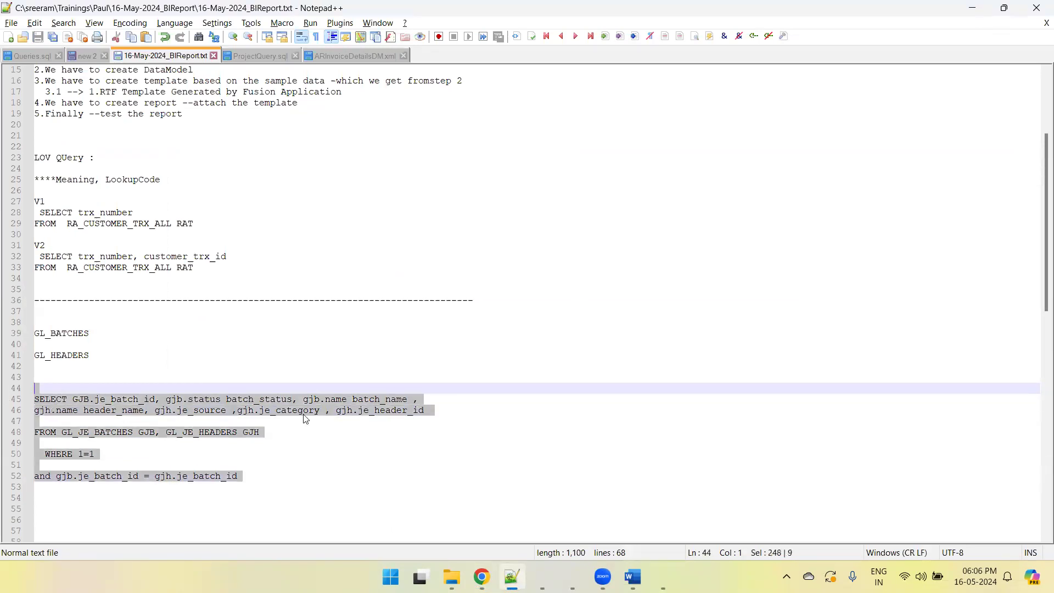
key("alt+Tab")
left_click(612, 346)
key("ctrl+a")
key("ctrl+v")
left_click(657, 442)
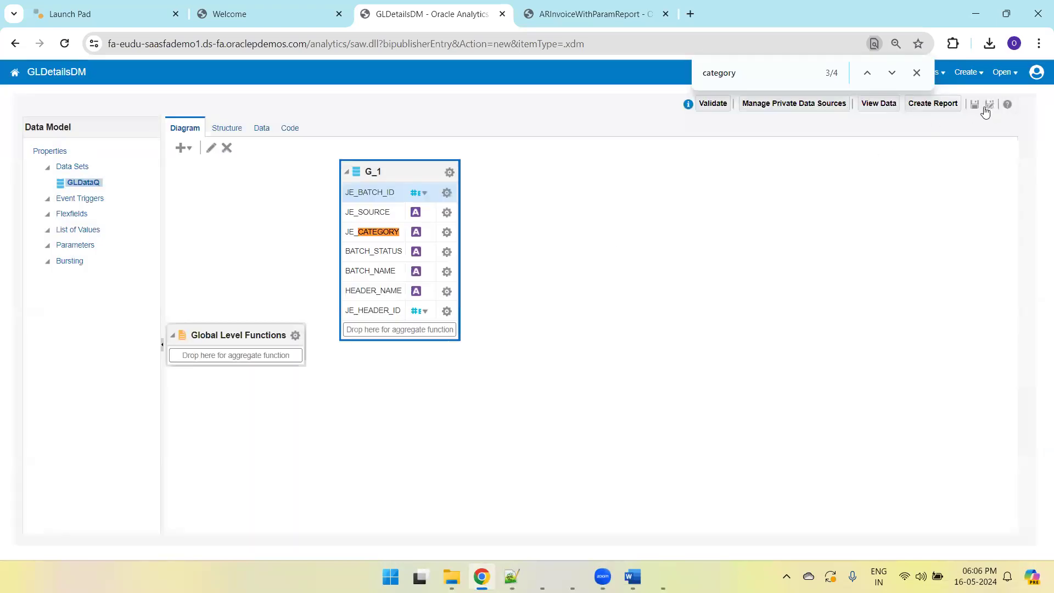
left_click(974, 104)
left_click(916, 73)
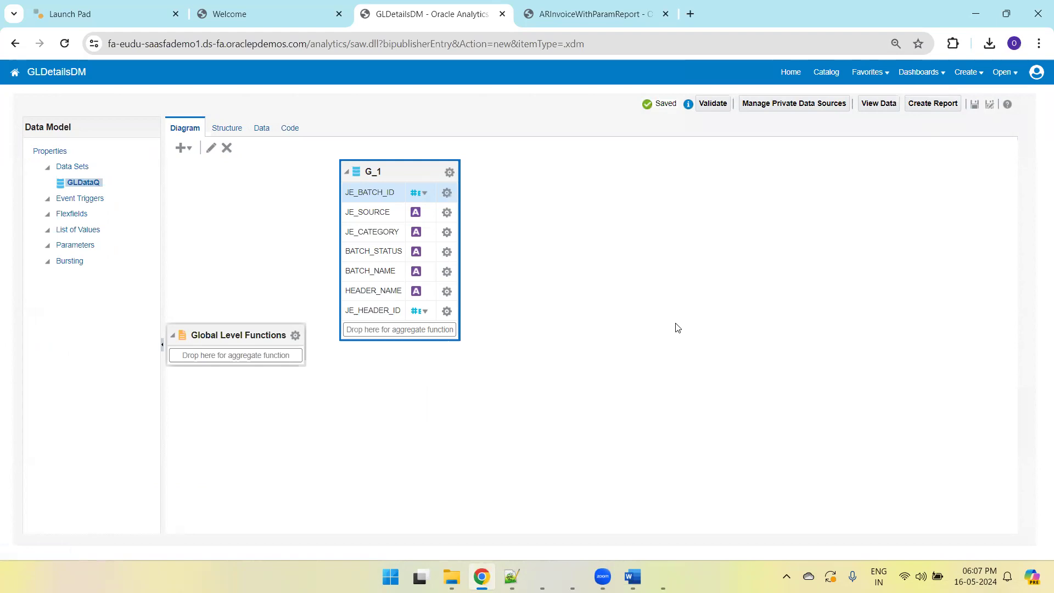
left_click(975, 104)
- Add blank lines below the draft query in the Notepad++ notes and save the file
key("alt+Tab")
left_click(329, 474)
key("Return")
key("Return")
key("Return")
key("Return")
key("Return")
key("Return")
key("Return")
key("Return")
key("Return")
key("Return")
key("Return")
key("Return")
key("Return")
key("Return")
key("Return")
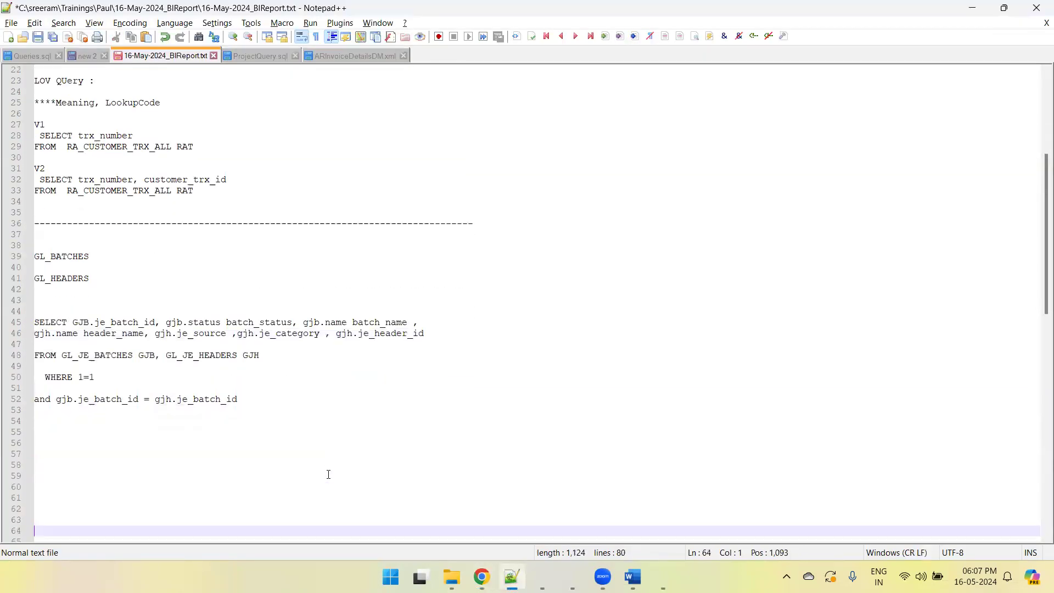
key("ctrl+s")
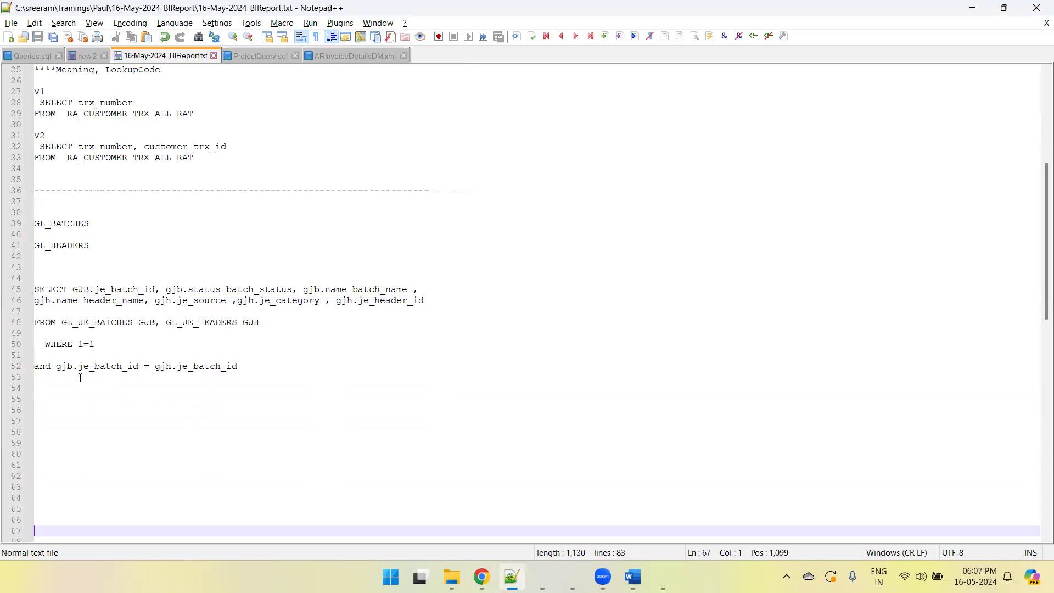
- Copy the FROM GL_JE_BATCHES GJB clause and add the headings BatchLov and headerLov below the draft query
left_click(82, 378)
left_click_drag(155, 325, 21, 329)
key("ctrl+c")
left_click(133, 412)
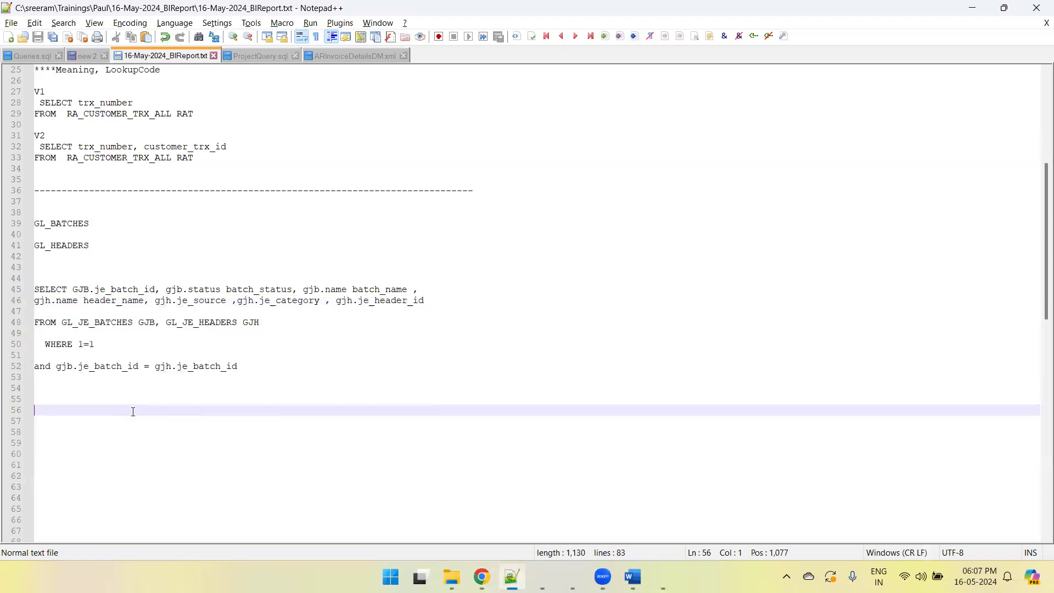
type("BatchLOg")
key("Return")
key("Return")
key("Return")
key("BackSpace")
key("BackSpace")
key("BackSpace")
key("BackSpace")
key("BackSpace")
type("ov")
key("Return")
key("Return")
key("Return")
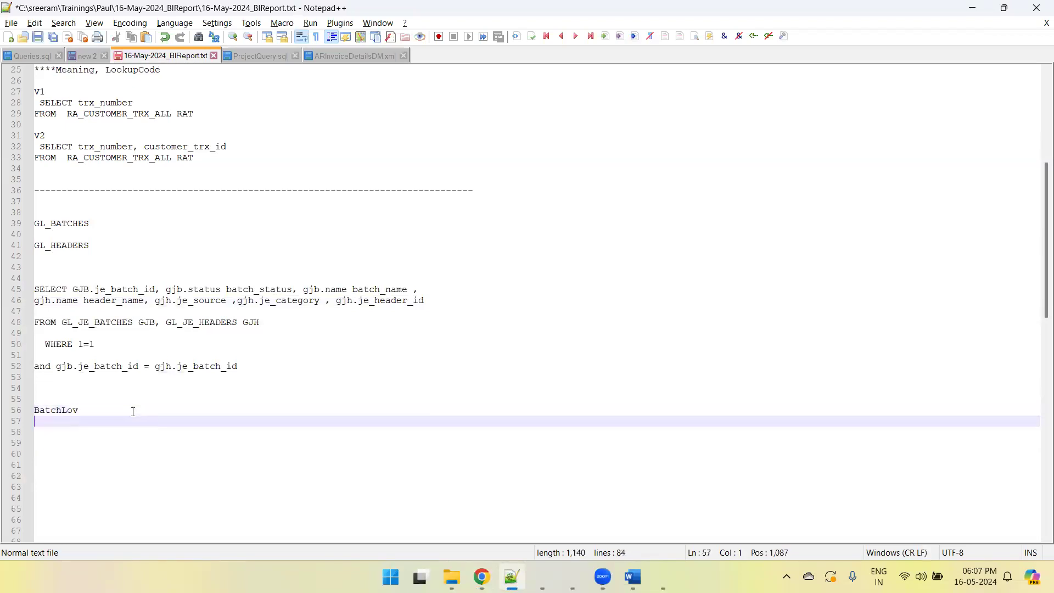
type("headerLov")
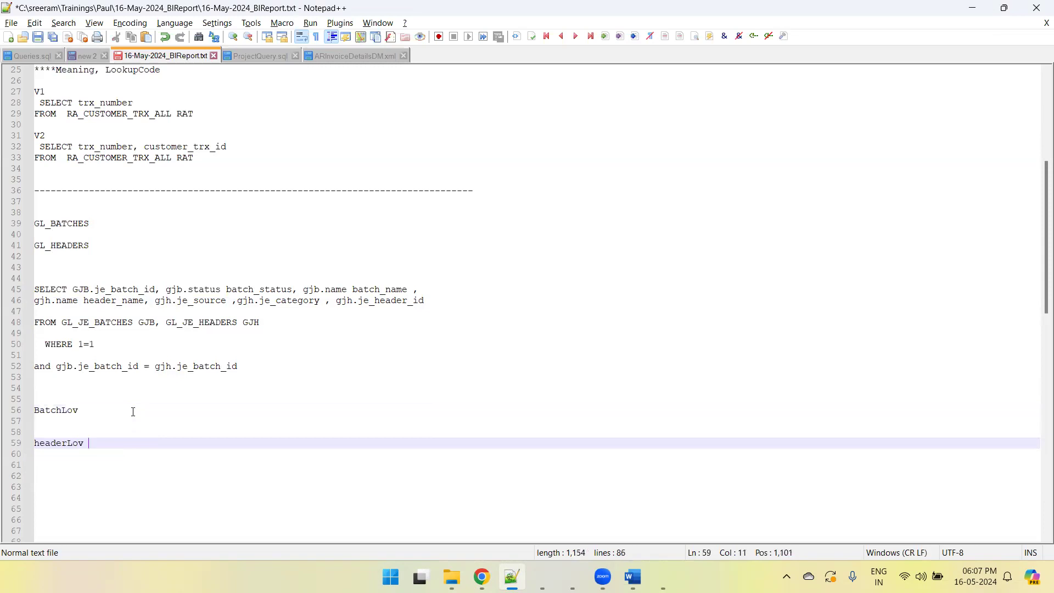
- Paste the FROM GL_JE_BATCHES GJB clause under the BatchLov heading and add a SELECT line above it
key("Up")
key("Up")
key("Return")
key("ctrl+v")
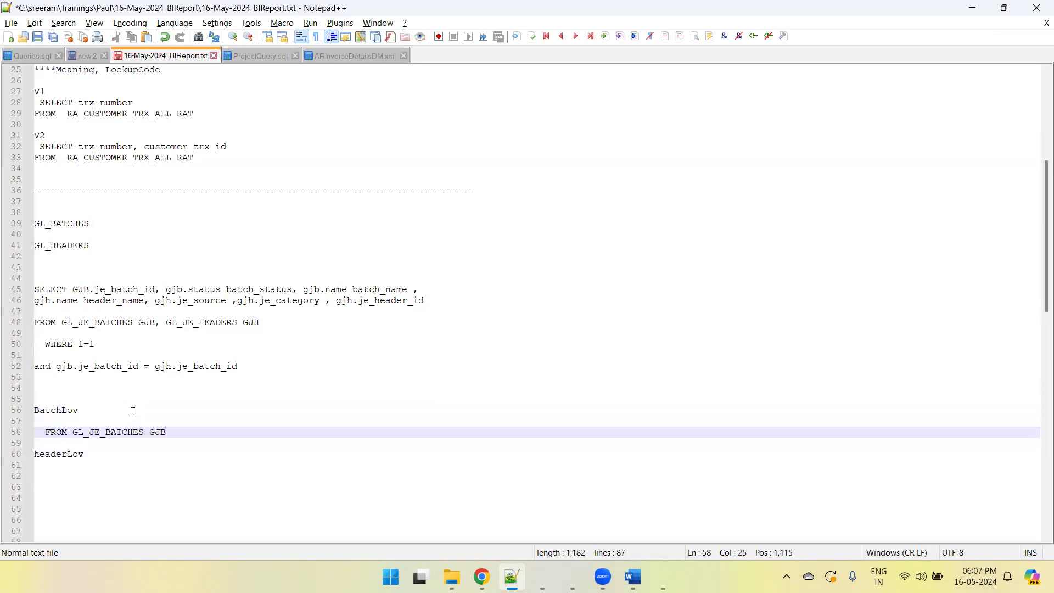
key("Up")
key("Return")
type("SELECT")
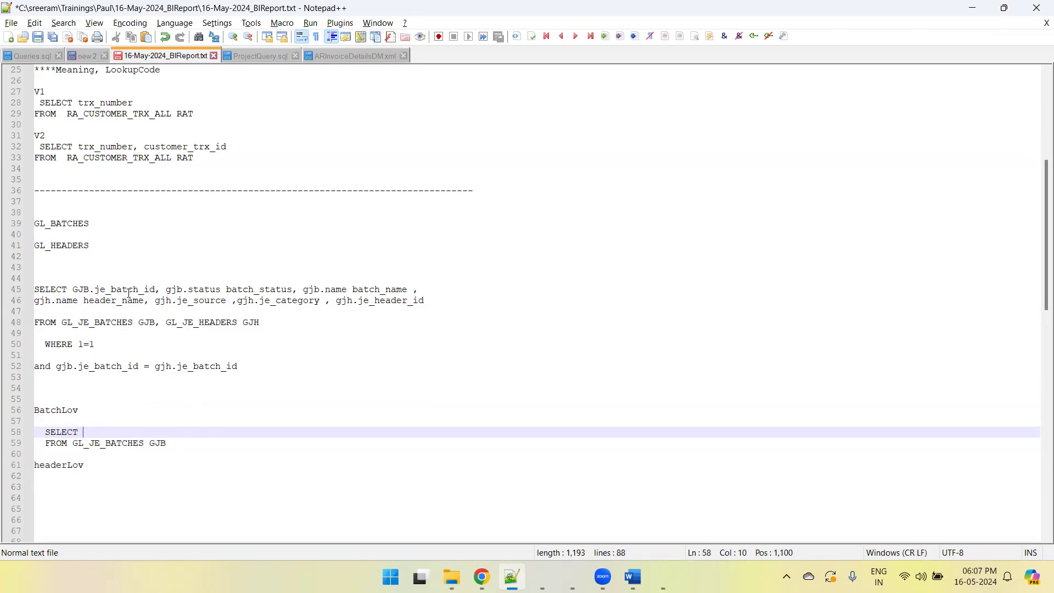
- Copy GJB.je_batch_id from the draft query into the SELECT line of the BatchLov query
left_click_drag(156, 289, 74, 289)
key("ctrl+c")
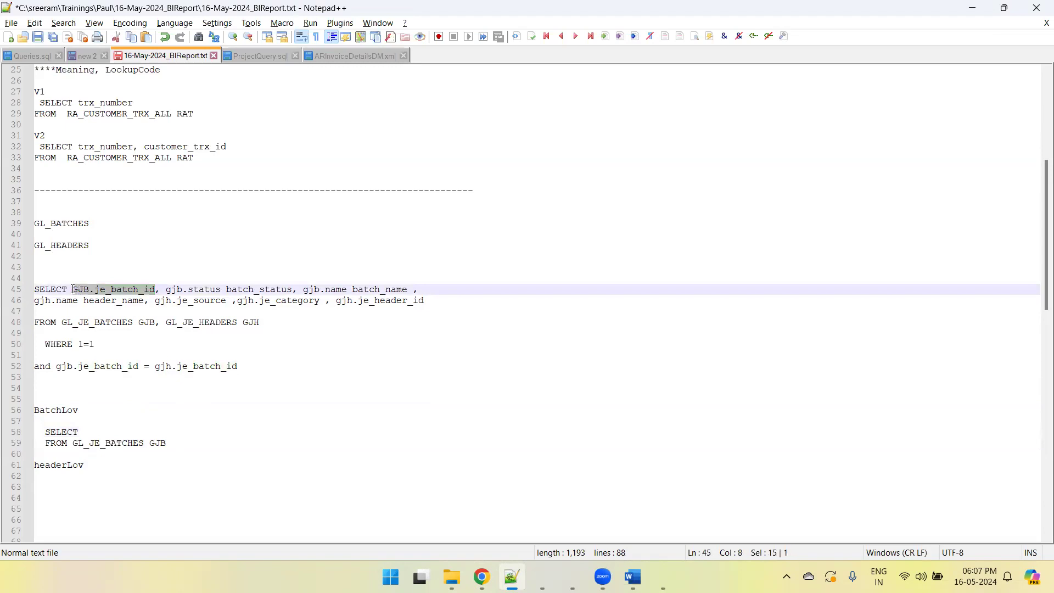
left_click(121, 431)
key("ctrl+v")
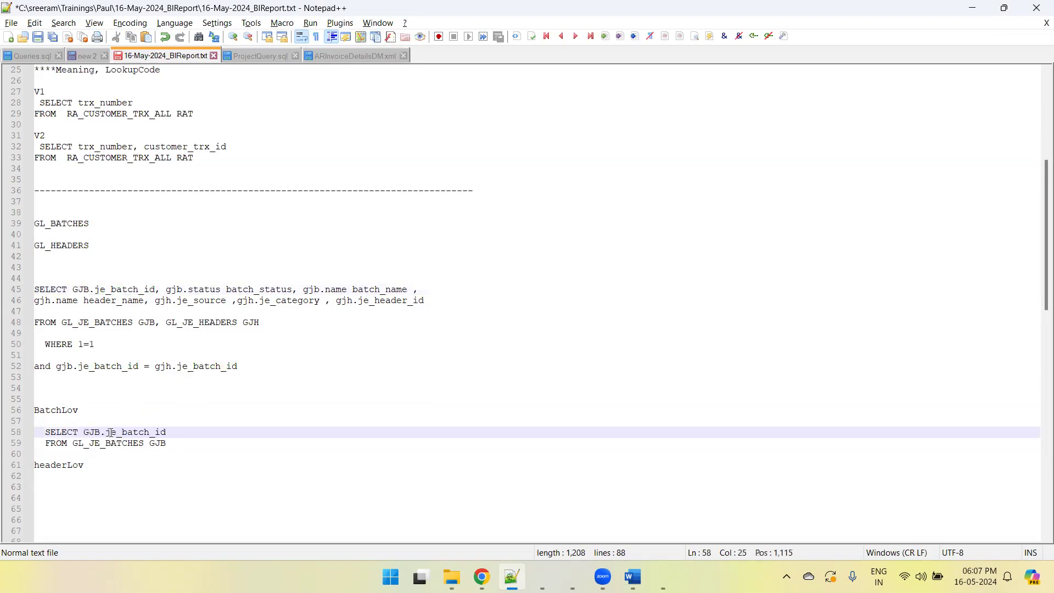
- Insert gjb.name batch_name with a comma before GJB.je_batch_id in the BatchLov query and save the notes
left_click(79, 432)
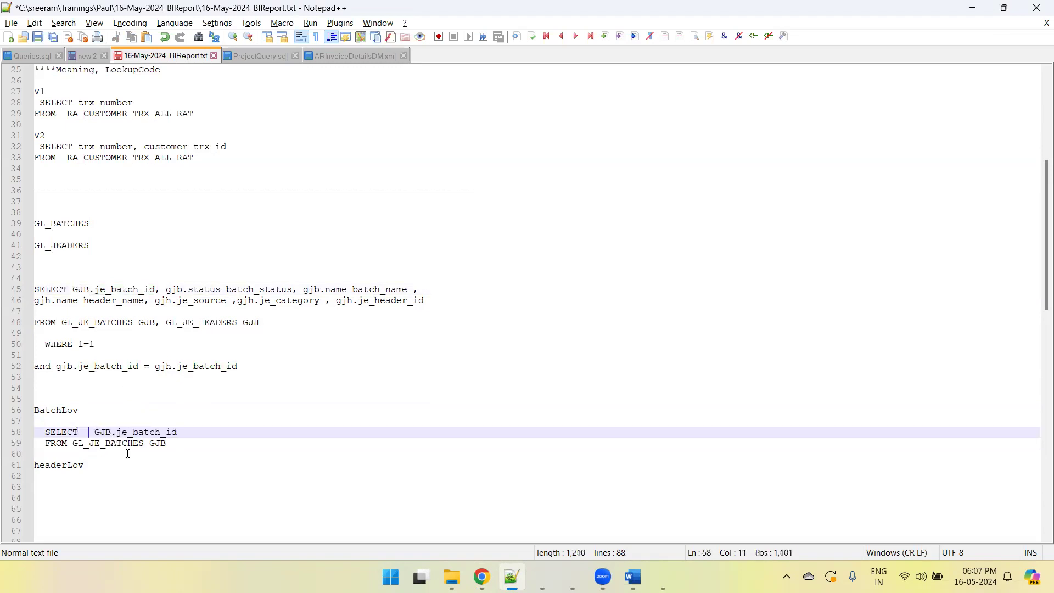
left_click_drag(298, 289, 408, 291)
key("ctrl+c")
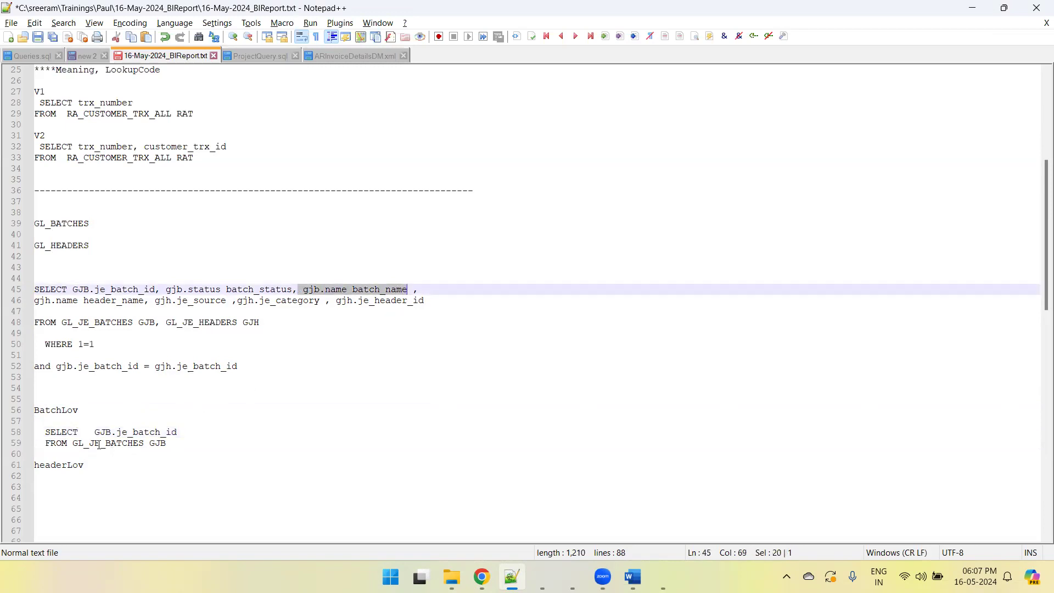
left_click(83, 433)
key("ctrl+v")
type(",")
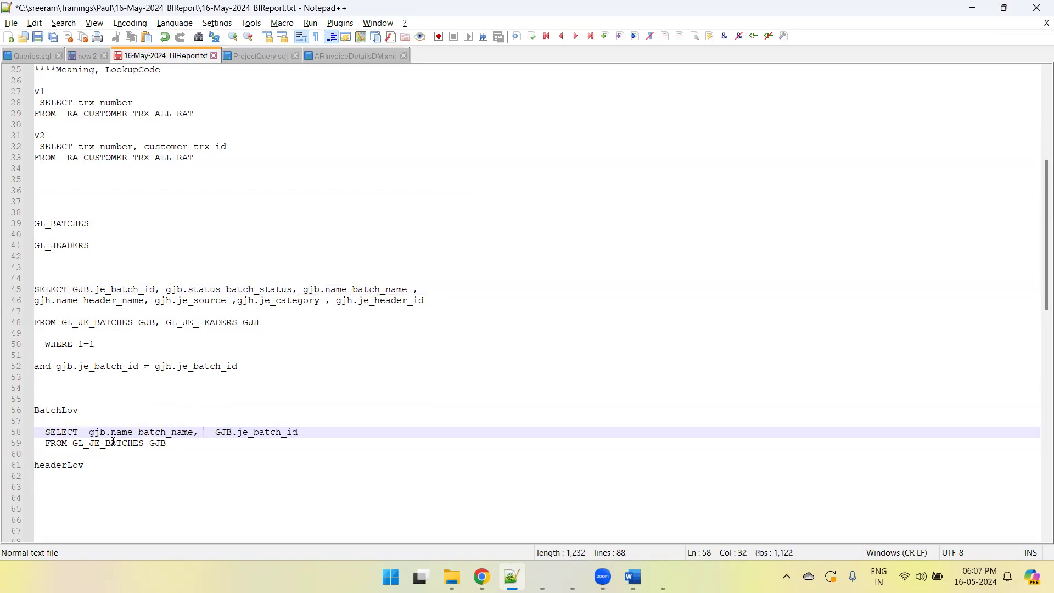
key("ctrl+s")
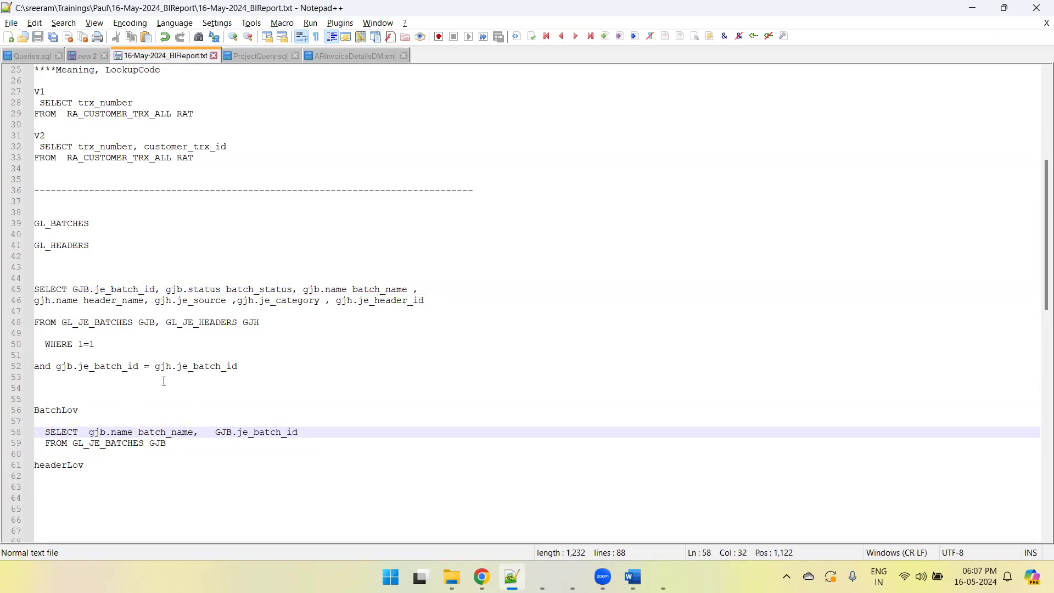
- Write a select line and the clause from GL_JE_HEADERS GJH under the headerLov heading and save the notes
left_click_drag(281, 322, 167, 321)
key("ctrl+c")
left_click(133, 488)
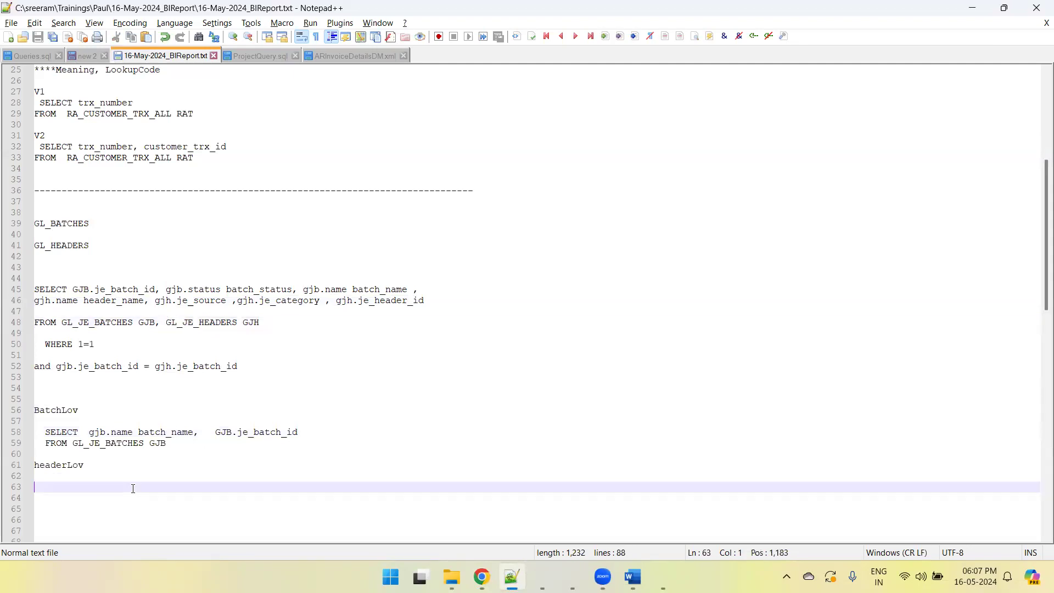
type("select")
key("Return")
type("from")
key("ctrl+v")
key("ctrl+s")
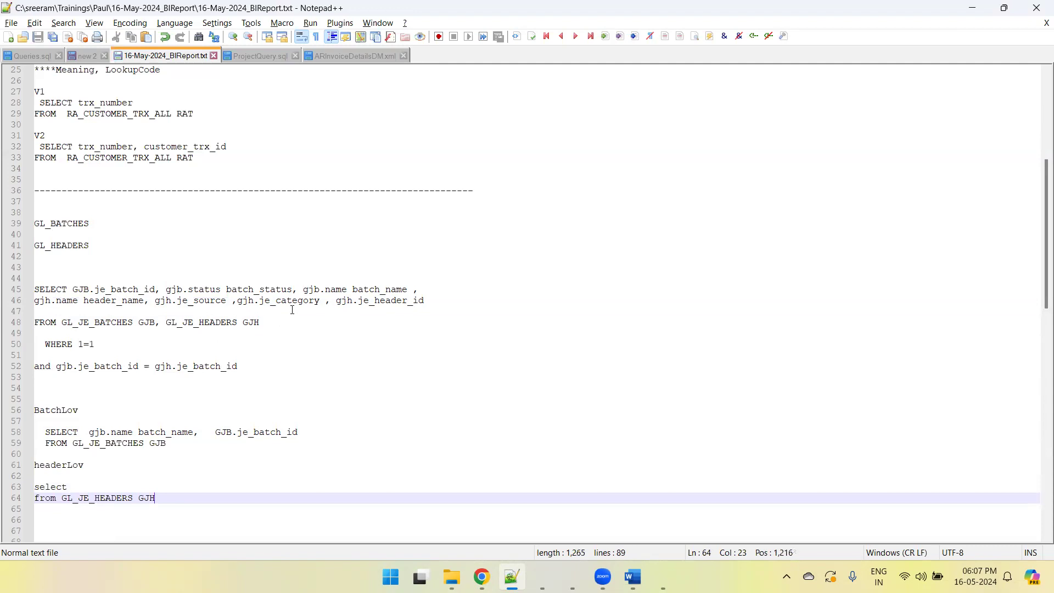
- Copy gjh.je_header_id from the draft query into the headerLov select line and save the notes
left_click_drag(338, 301, 433, 303)
key("ctrl+c")
left_click(138, 483)
key("ctrl+v")
key("ctrl+s")
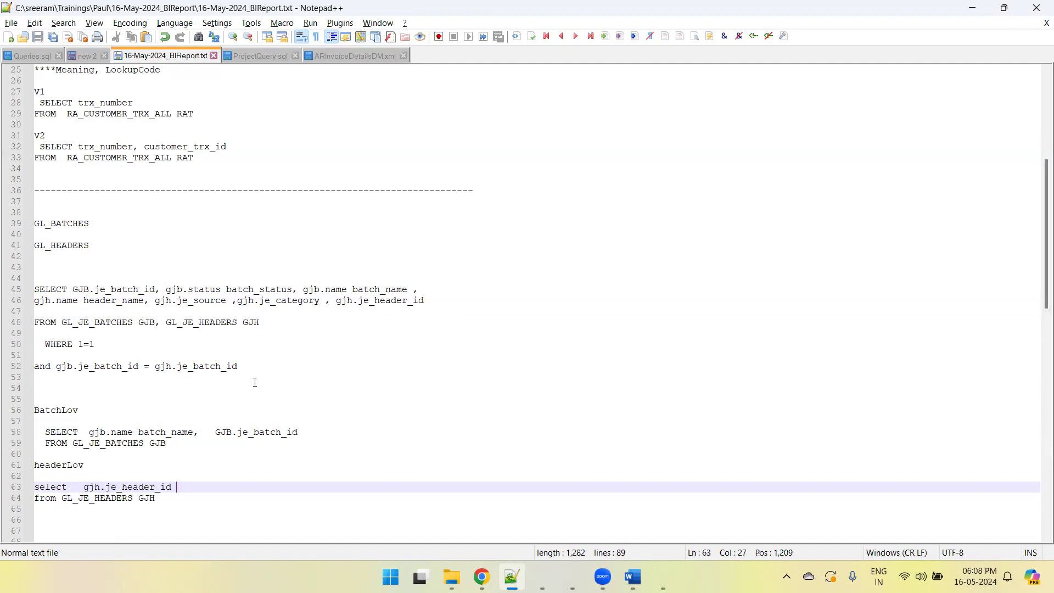
- Insert gjh.name header_name before gjh.je_header_id in the headerLov query with a single separating comma, and save the notes
left_click(149, 300)
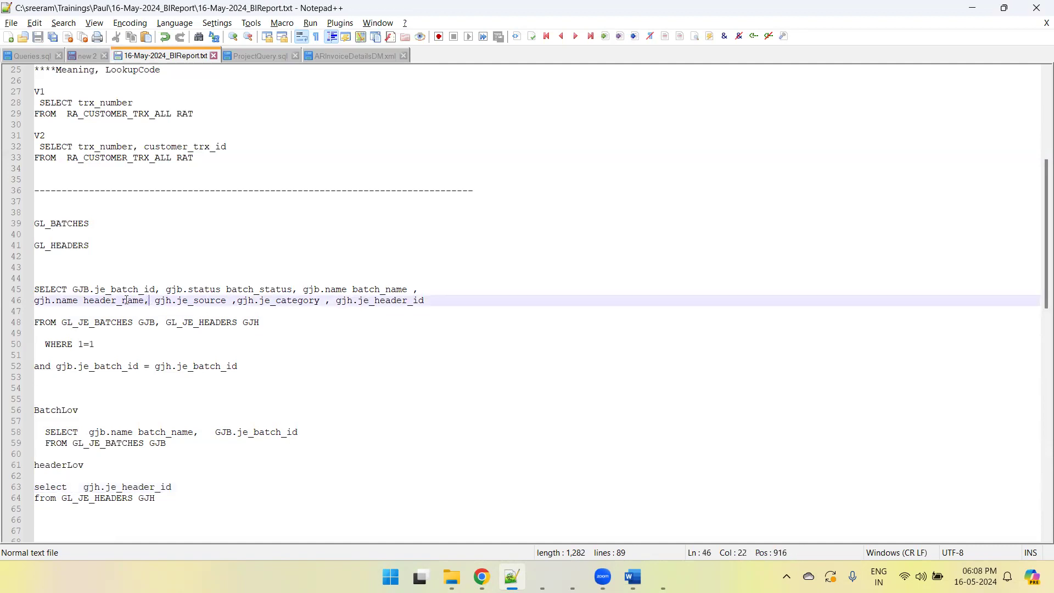
key("shift+Home")
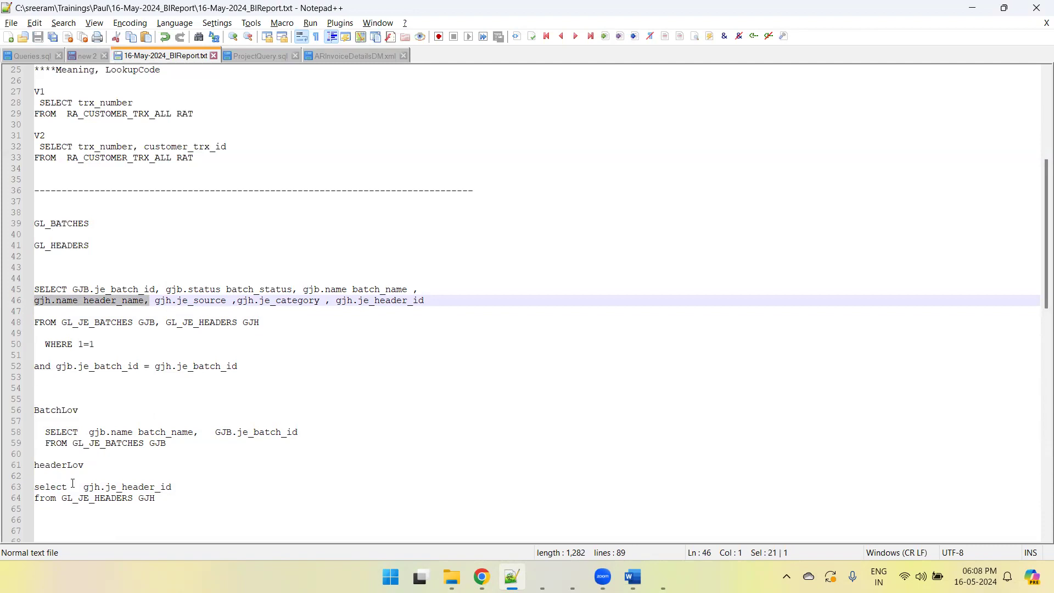
key("ctrl+c")
left_click(72, 483)
key("ctrl+v")
type(",")
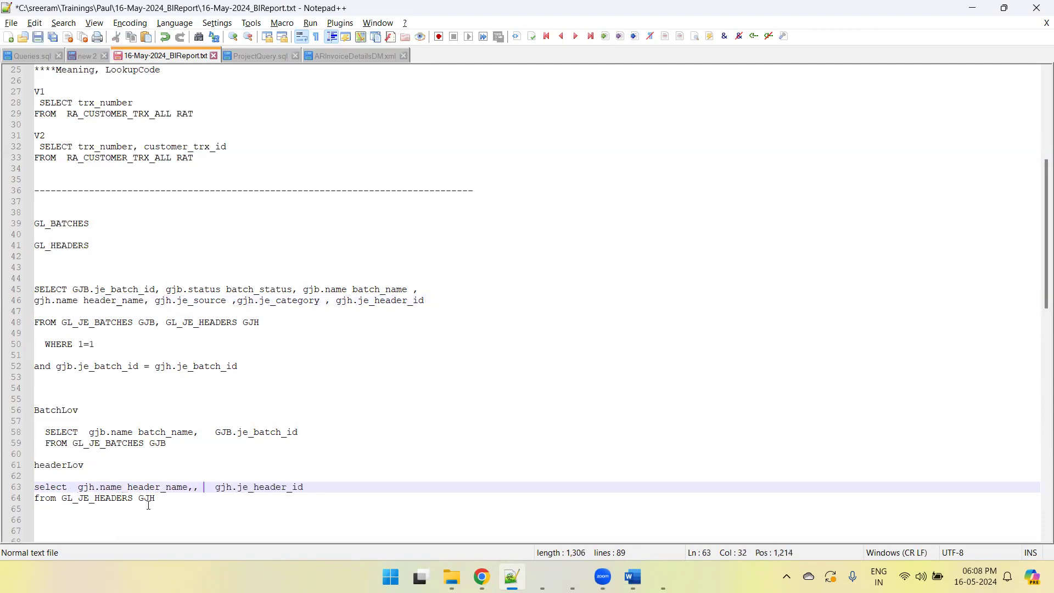
key("BackSpace")
key("BackSpace")
key("ctrl+s")
- Take the BatchLov query from the notes and, in the browser, add a list of values named BatchLov to GLDetailsDM
left_click_drag(177, 450, 22, 435)
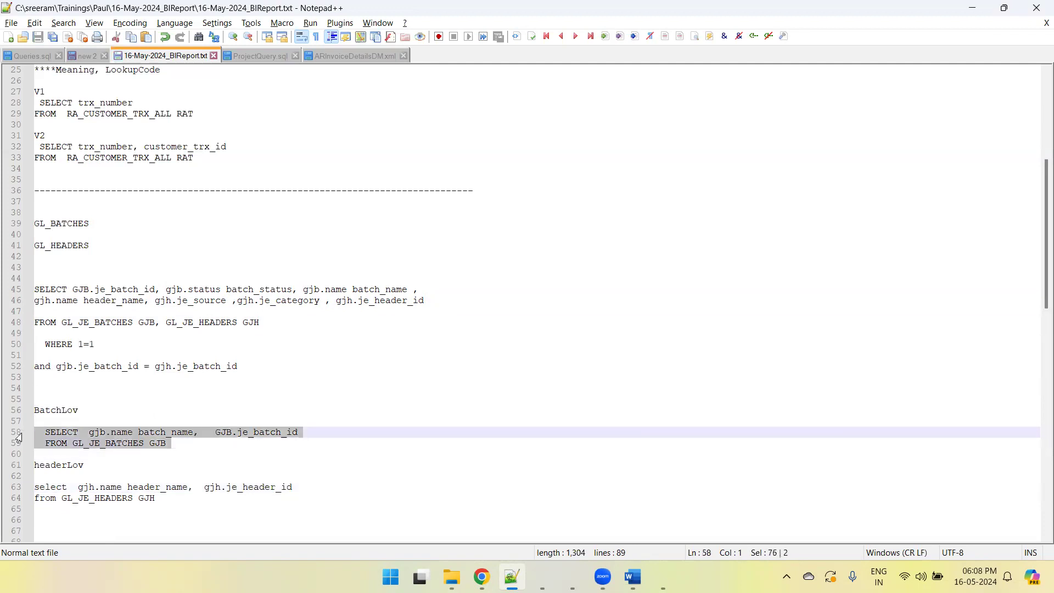
key("alt+Tab")
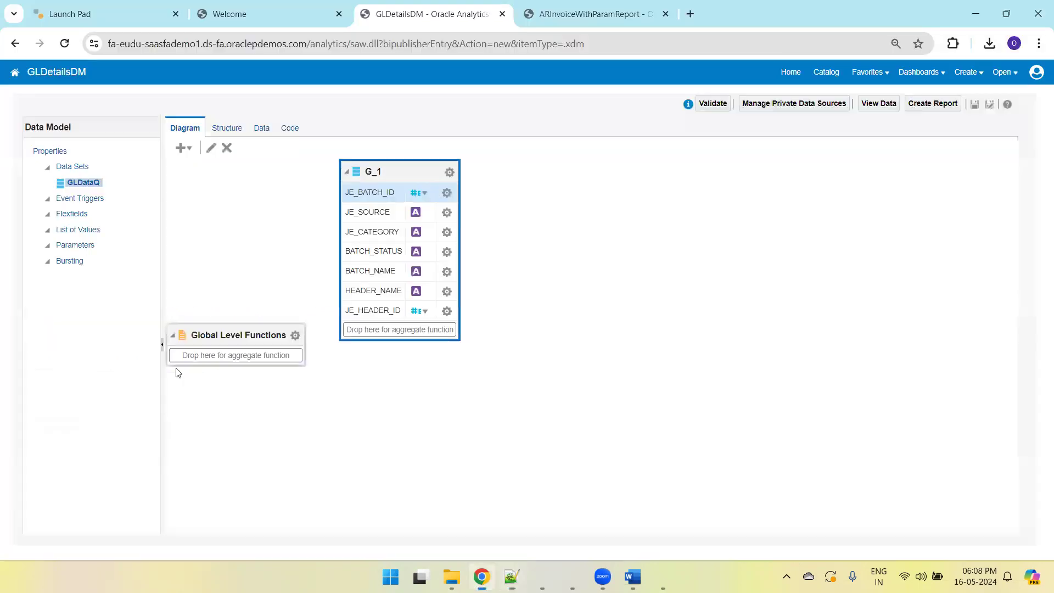
left_click(70, 234)
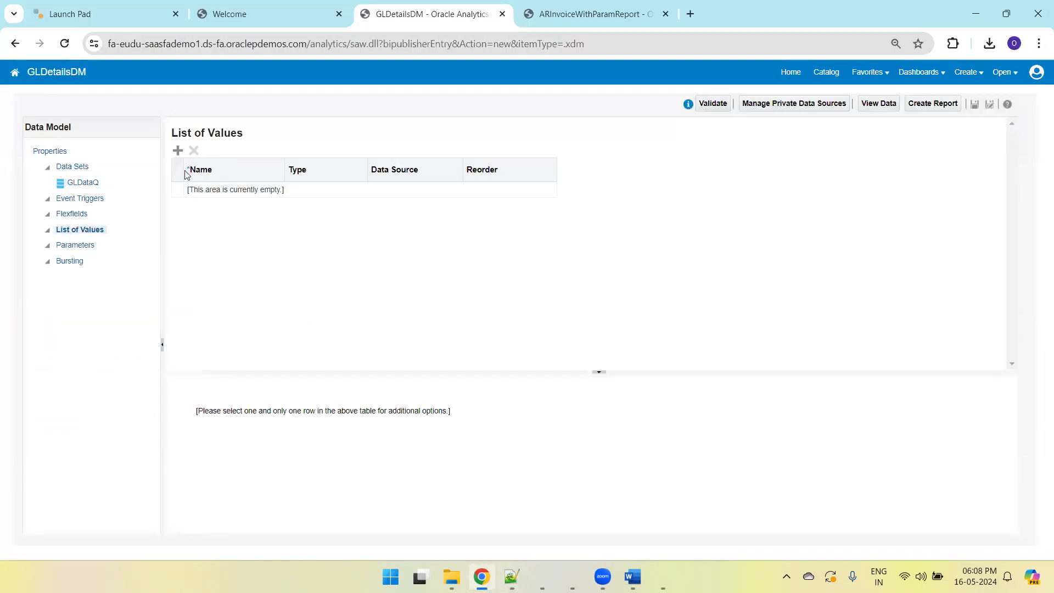
left_click(177, 151)
double_click(215, 195)
key("Delete")
key("Delete")
type("BatchLov")
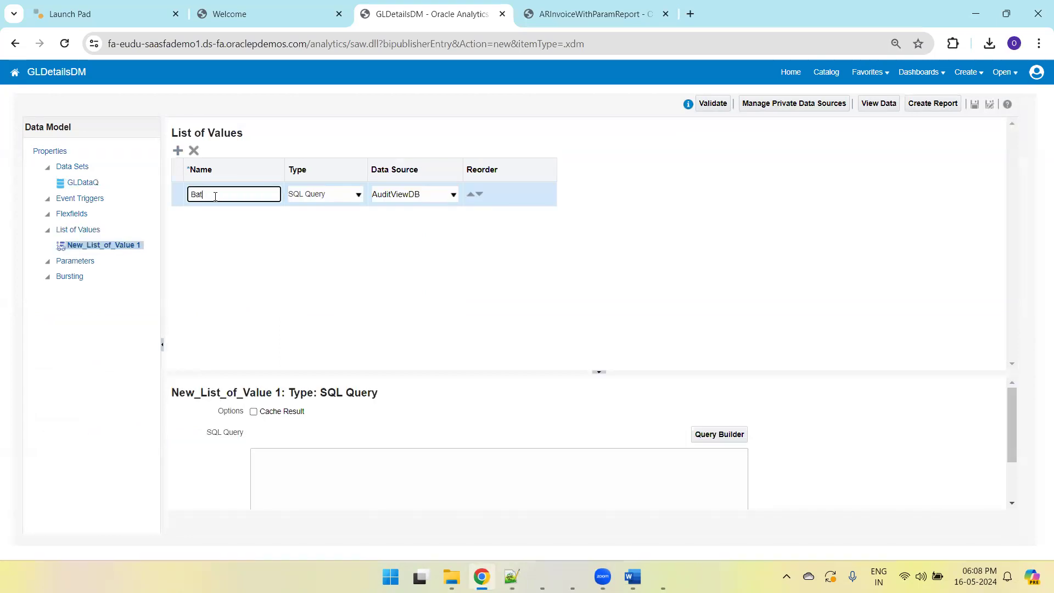
- Set BatchLov's data source to ApplicationDB_FSCM and paste the batch query as its SQL
key("Tab")
key("Tab")
key("Down")
left_click(287, 470)
key("ctrl+v")
- Add a second list of values named HeaderLov with the ApplicationDB_FSCM data source
left_click(178, 150)
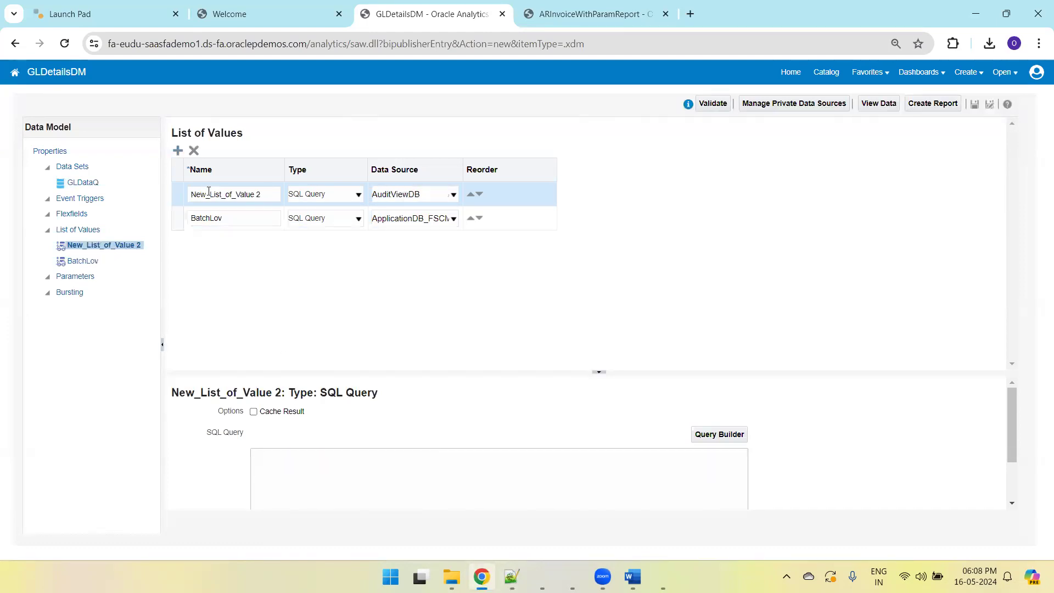
double_click(208, 193)
key("ctrl+a")
key("BackSpace")
type("HeaderLov")
key("Tab")
key("Tab")
key("Down")
left_click(197, 255)
- Copy the headerLov query from the Notepad++ notes into HeaderLov's SQL in the browser and save the data model
key("alt+Tab")
left_click_drag(160, 513, 35, 487)
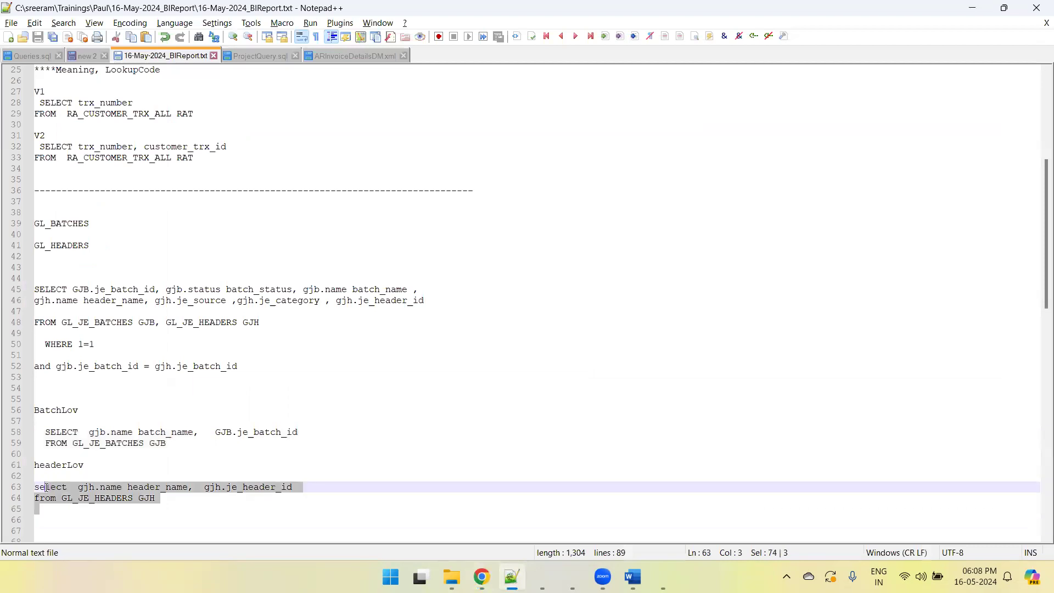
key("ctrl+c")
key("alt+Tab")
left_click(364, 459)
key("ctrl+v")
left_click_drag(365, 373, 366, 249)
left_click(975, 105)
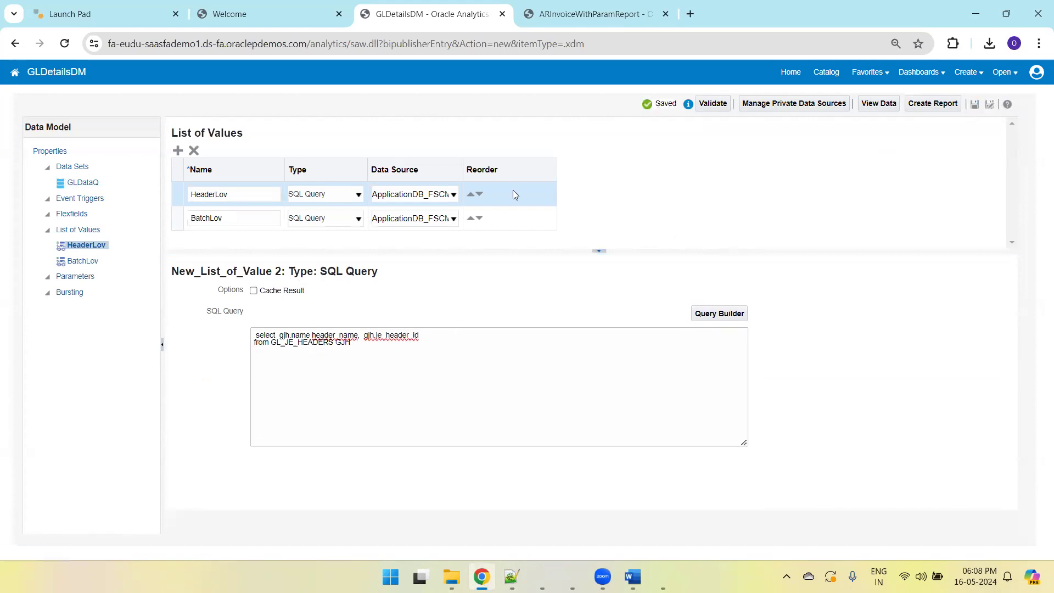
left_click(975, 105)
- Add a data model parameter named P_BATCH_NAME
left_click(72, 277)
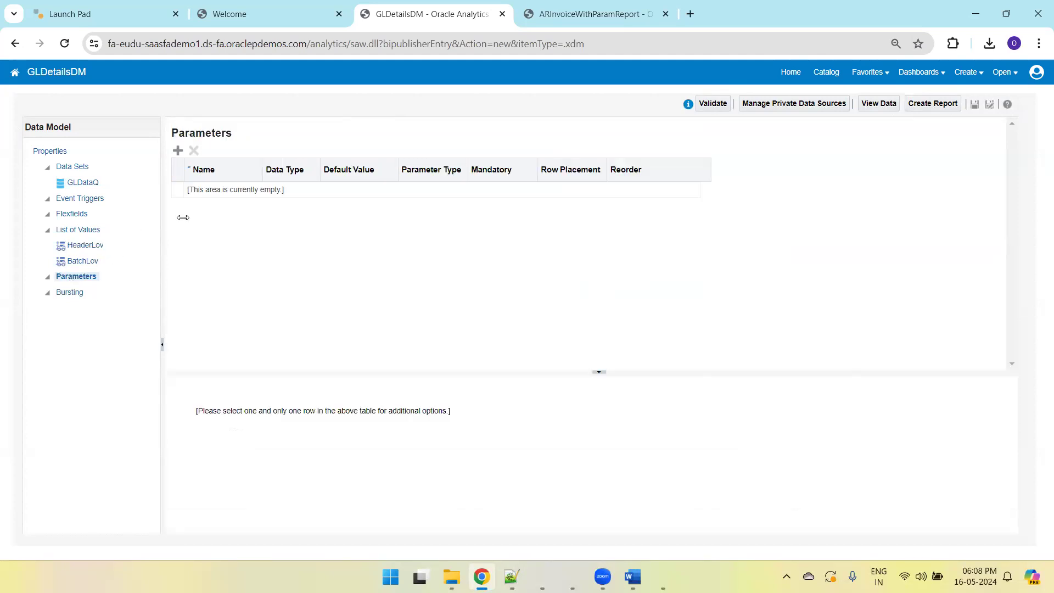
left_click(181, 152)
double_click(217, 194)
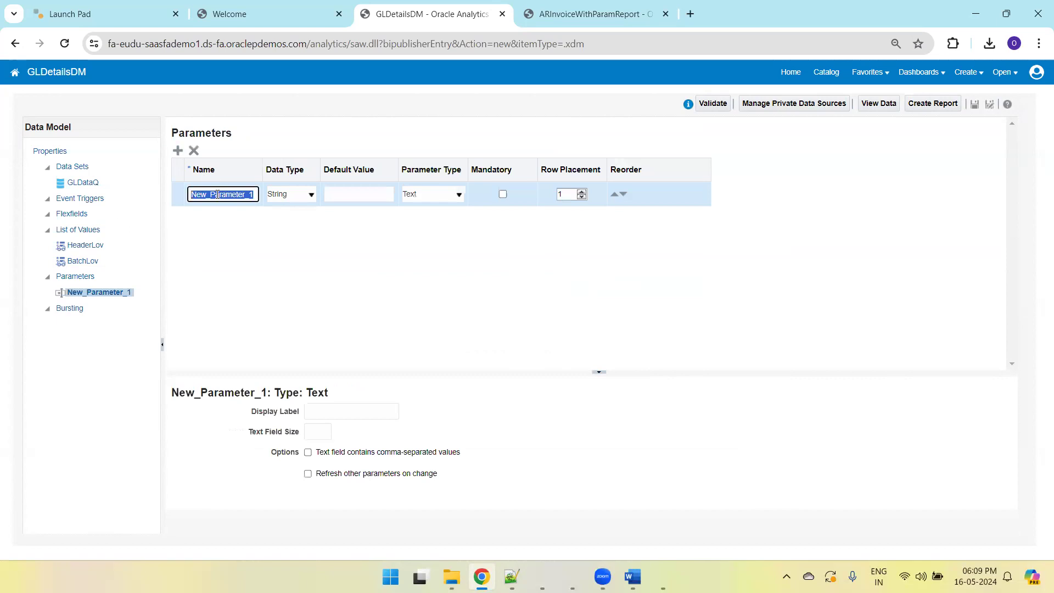
type("P_BATCH")
type("_ID")
type("NAME")
- Set P_BATCH_NAME's parameter type to Menu and its display label to Select Batch Name
left_click(444, 196)
left_click(428, 215)
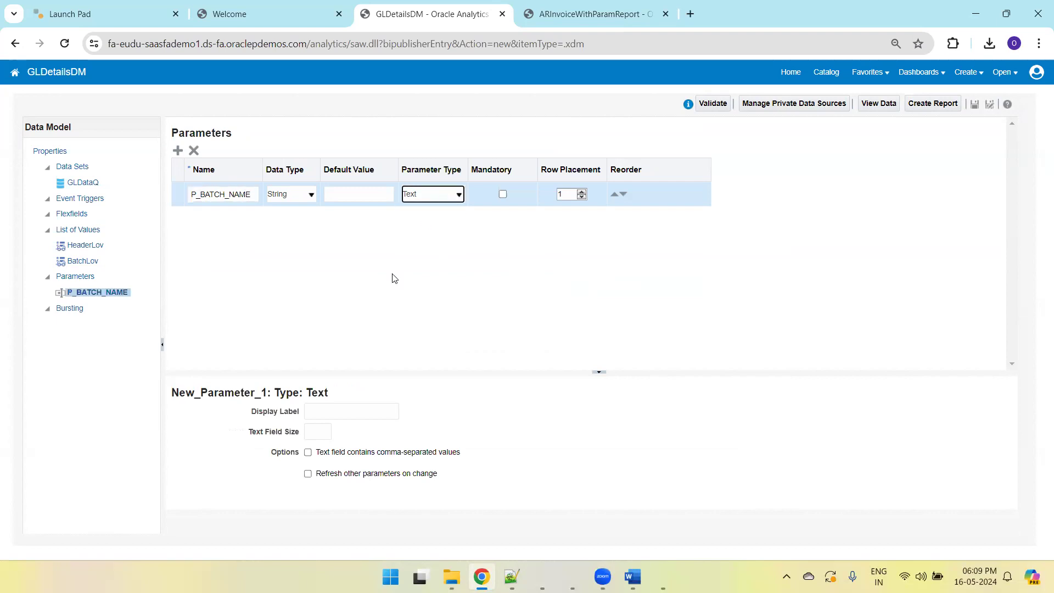
left_click(365, 412)
type("Batch")
key("BackSpace")
key("BackSpace")
type("Select Batch Name")
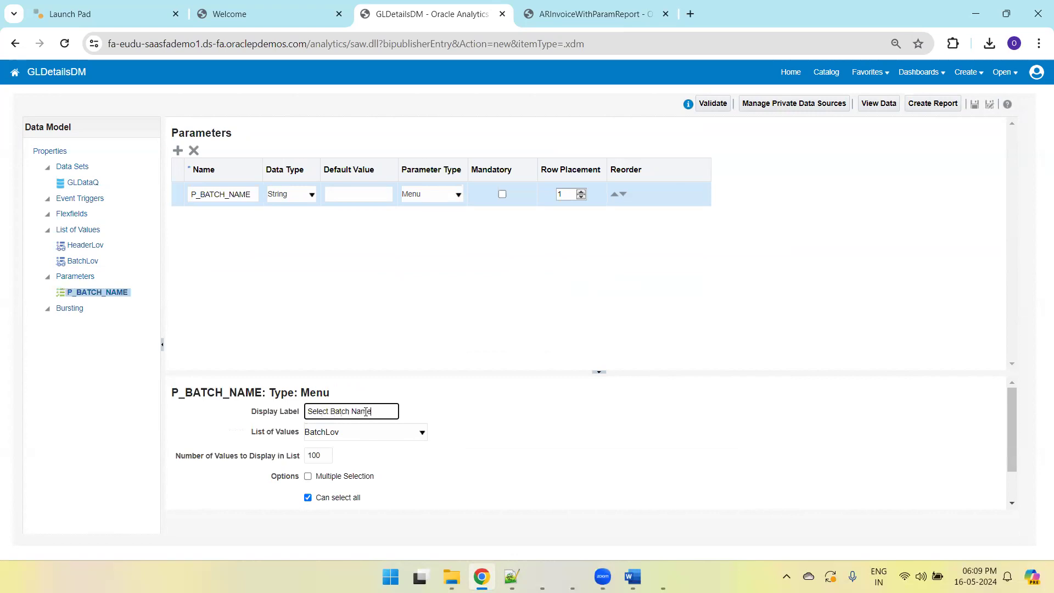
- Add a second parameter named P_HEADER_NAME with the Menu parameter type
left_click(178, 150)
left_click(208, 213)
left_click(209, 203)
double_click(208, 202)
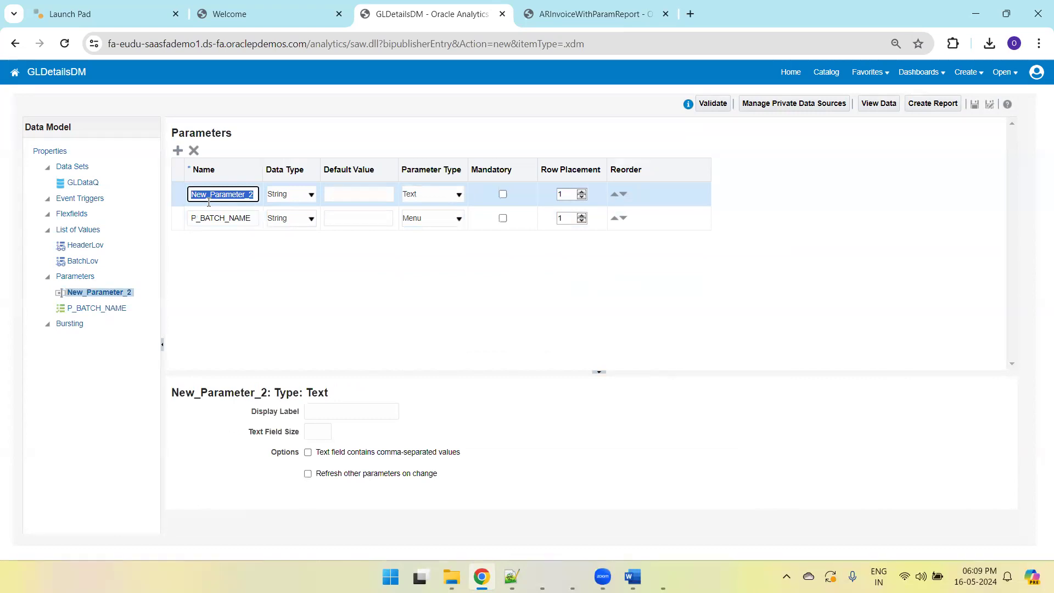
type("P_HEADER_NAME")
key("Tab")
key("Tab")
key("Tab")
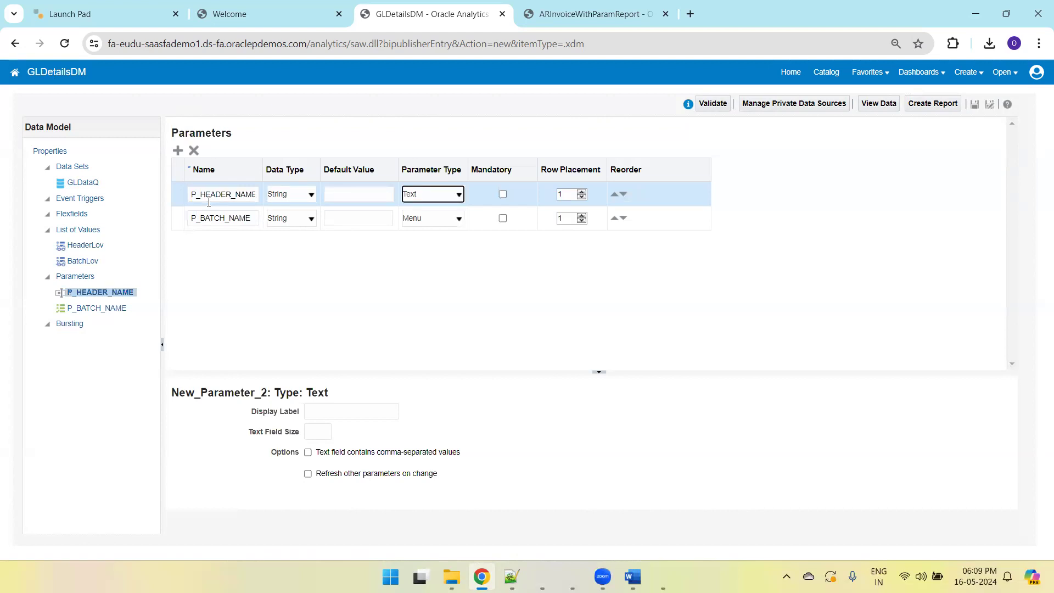
key("Down")
- Assign the HeaderLov list of values to P_HEADER_NAME and label it Select Header
left_click(330, 432)
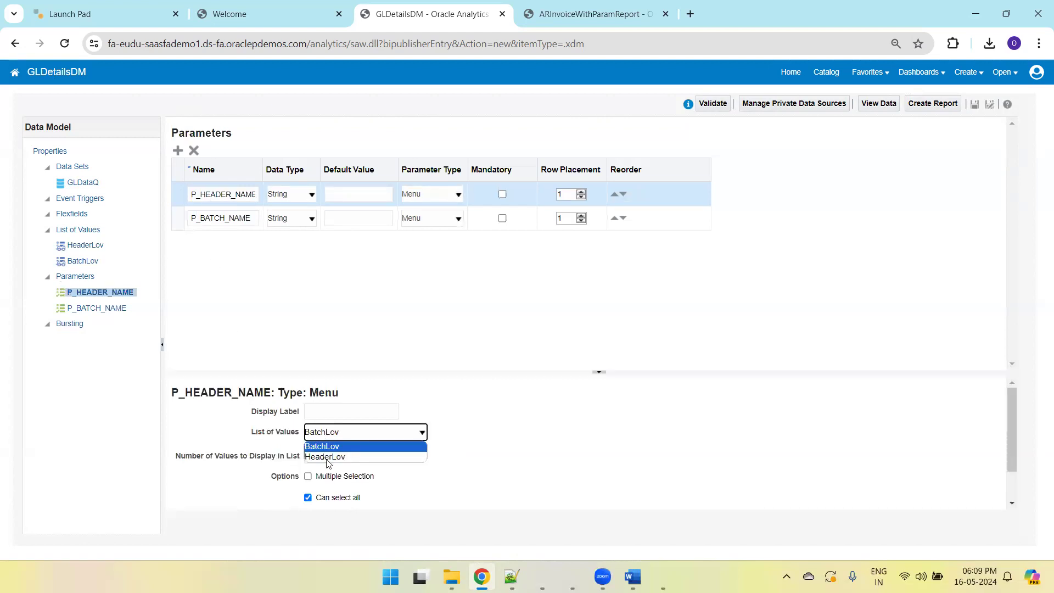
left_click(326, 449)
left_click(340, 414)
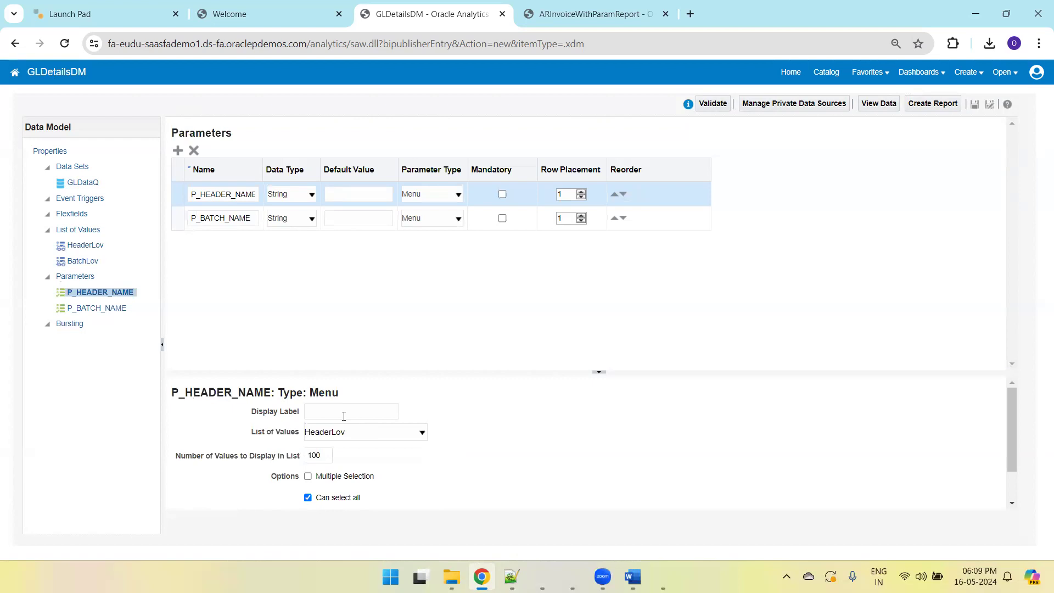
type("Select Header")
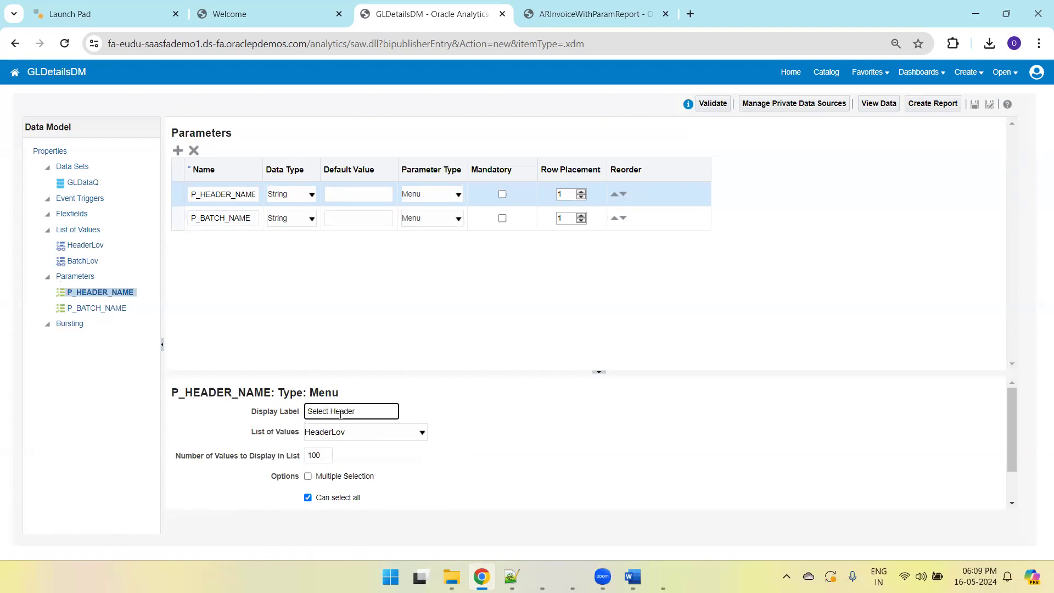
- Move P_BATCH_NAME above P_HEADER_NAME in the parameter order and save the data model
left_click(614, 218)
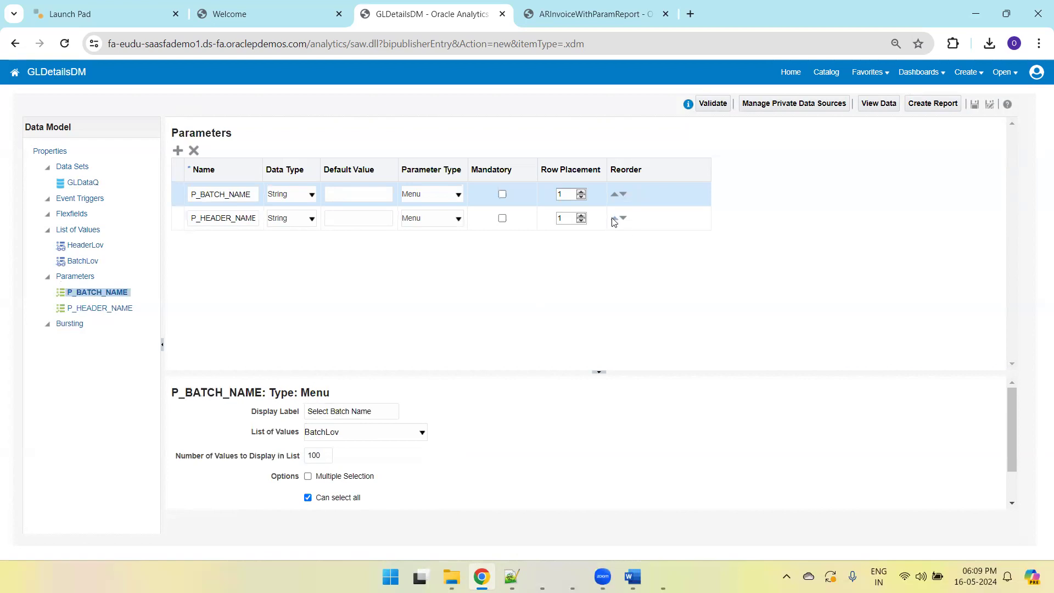
left_click(975, 104)
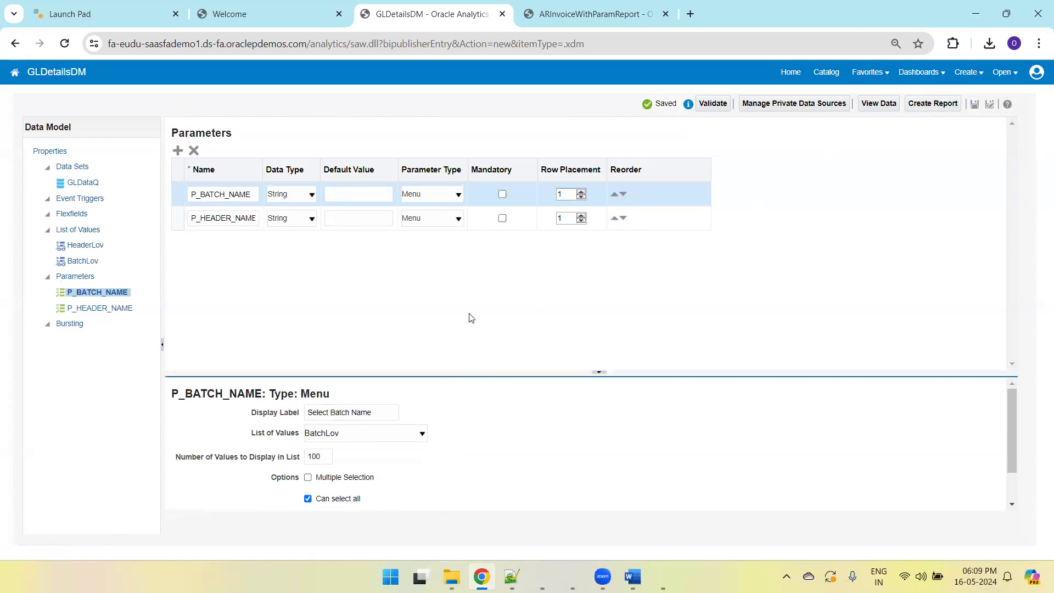
left_click(976, 104)
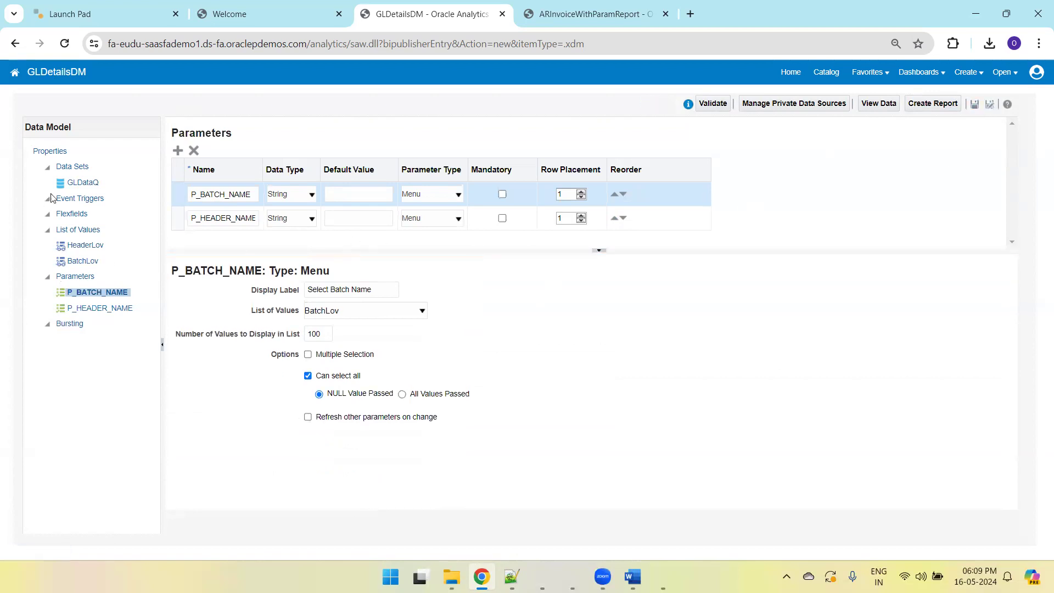
left_click(83, 183)
left_click(260, 128)
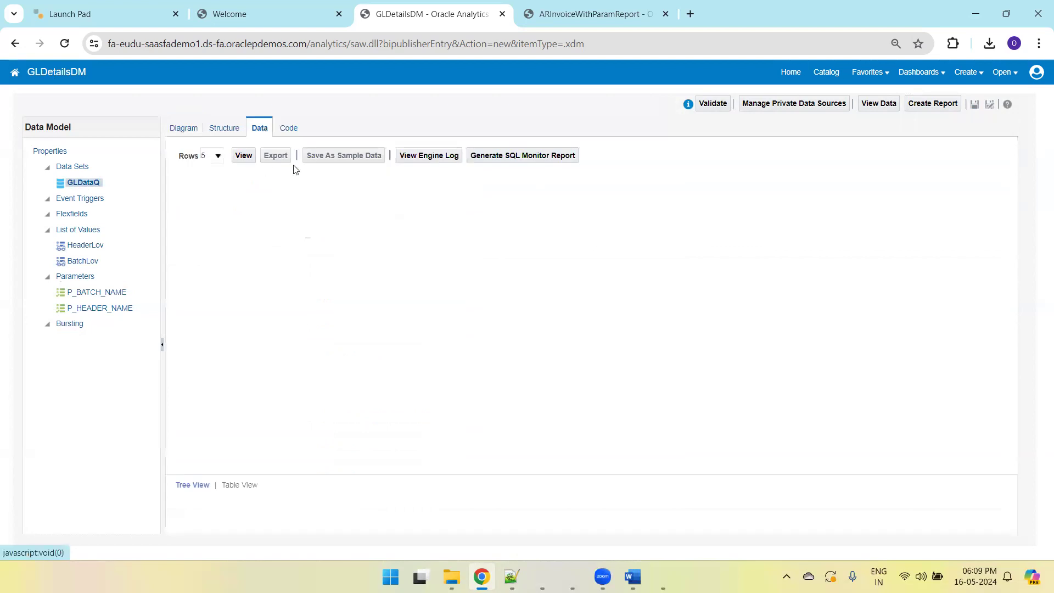
left_click(304, 150)
left_click(300, 210)
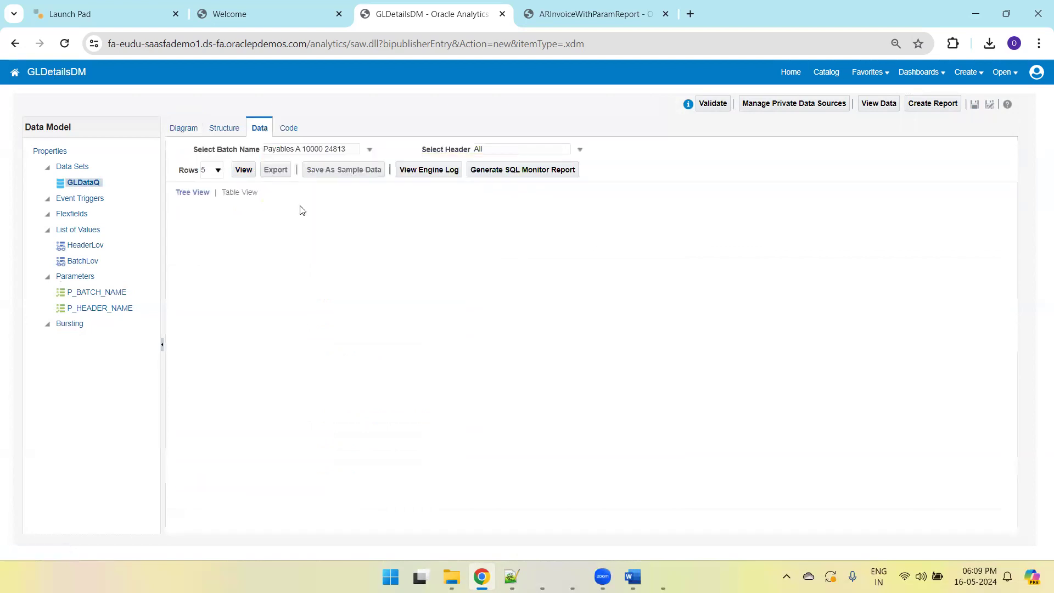
left_click(485, 152)
left_click(504, 209)
left_click(974, 106)
- Switch to the Notepad++ notes, add blank lines below the headerLov query and save the file
key("alt+Tab")
left_click(196, 509)
key("Return")
key("Return")
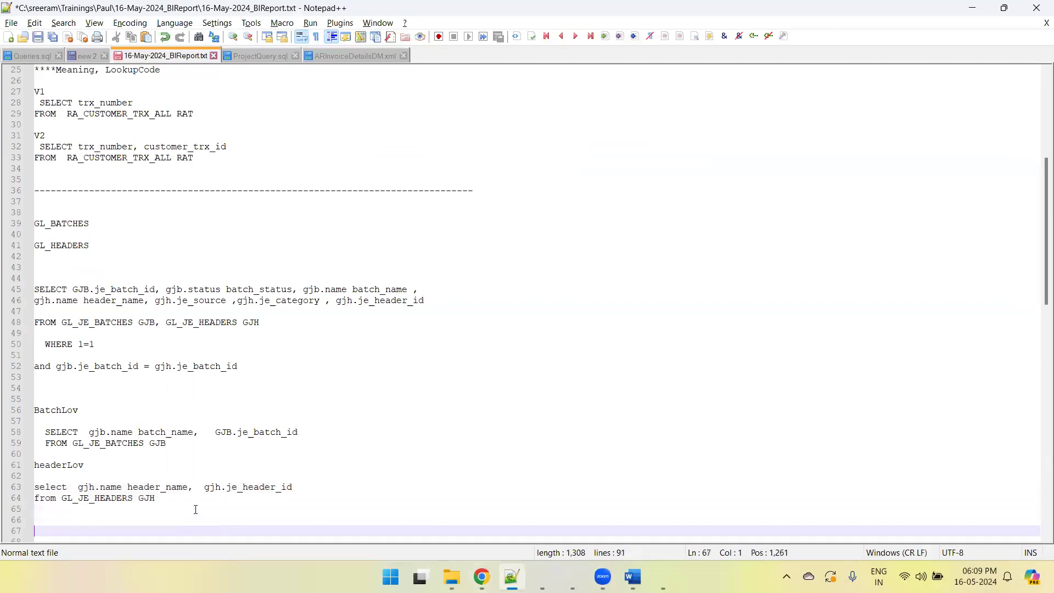
key("Return")
key("Return")
key("Return")
key("ctrl+s")
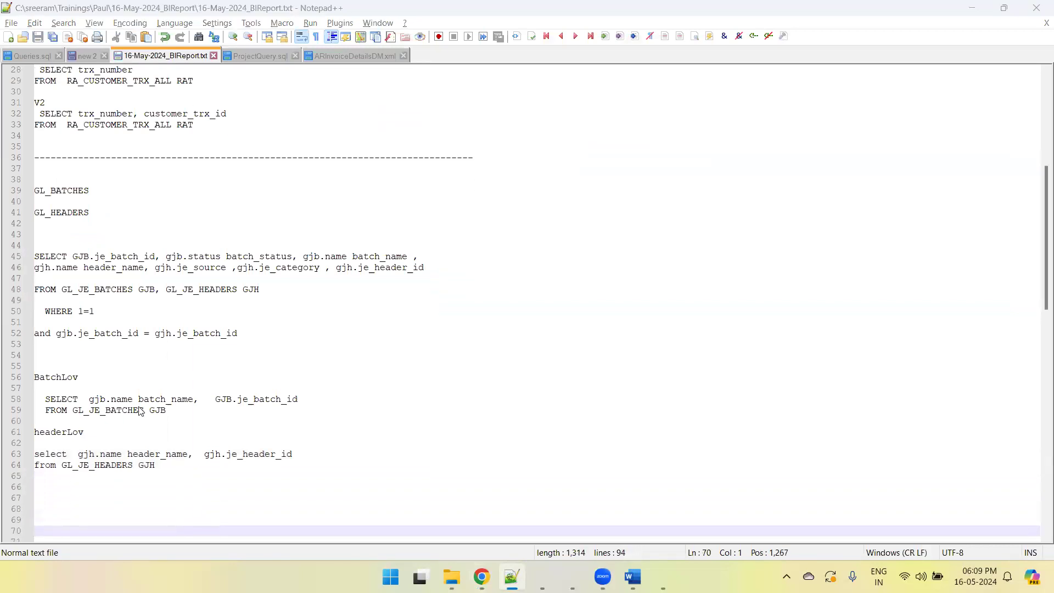
- Switch to the GLDetailsDM data model in the browser and copy the batch parameter's name, P_BATCH_NAME
key("alt+Tab")
left_click(92, 297)
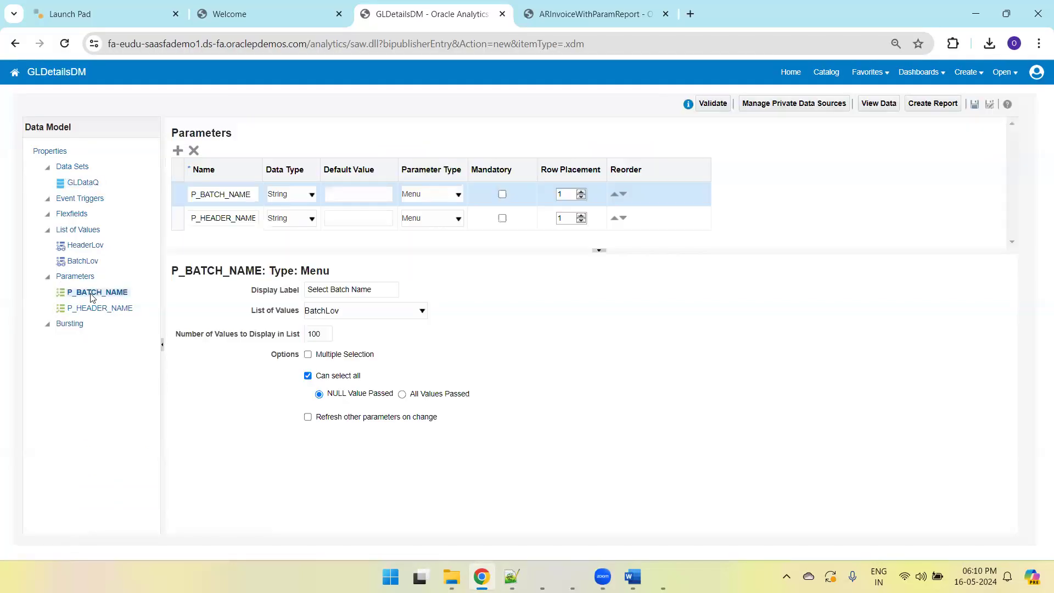
left_click(221, 194)
double_click(221, 194)
key("ctrl+c")
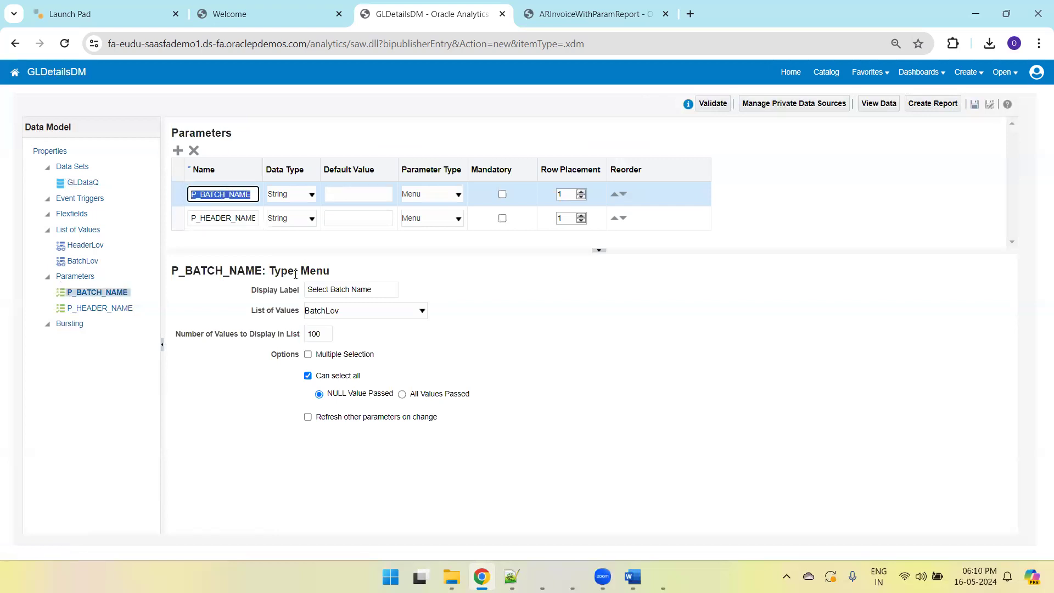
- Switch to the Notepad++ notes and add where 1=1 beneath the from line of the headerLov query
key("alt+Tab")
left_click(94, 482)
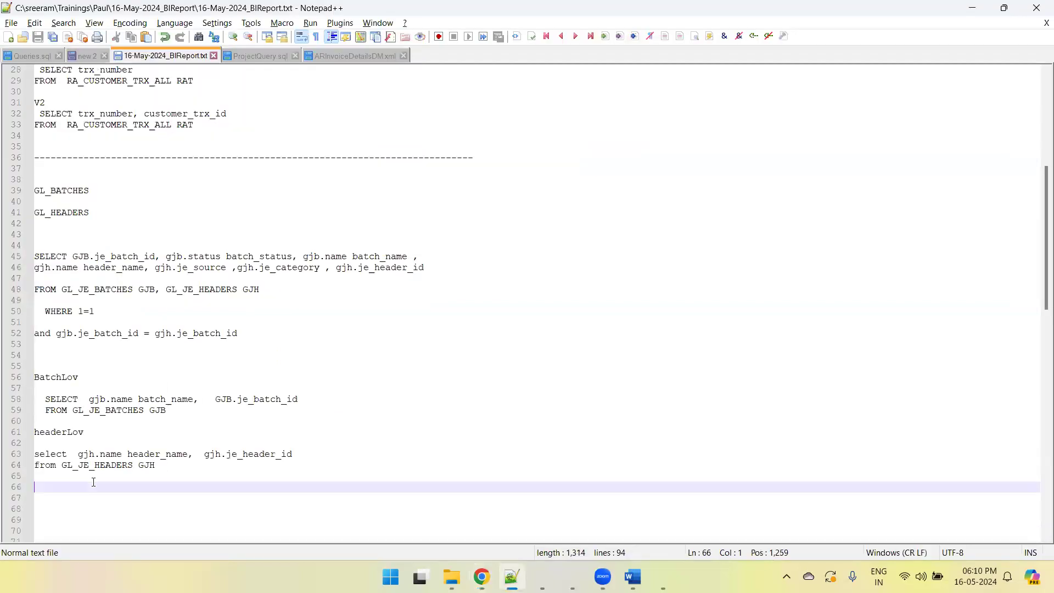
key("Up")
type("where 1=1")
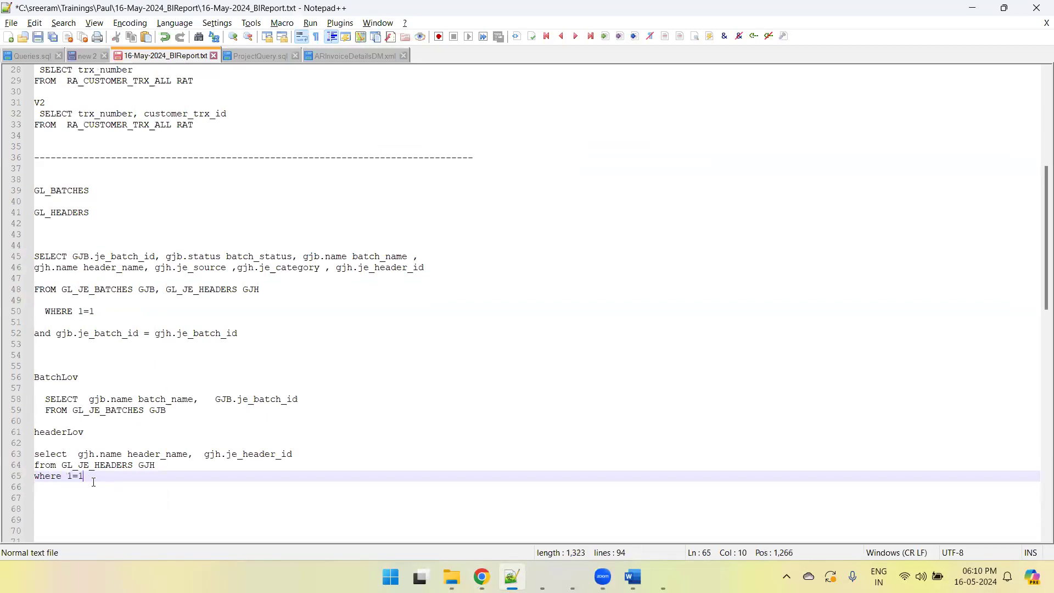
- Add the condition and gjh.je_batch_id = :P_BATCH_NAME to the headerLov query, leave blank lines below it and save the file
key("Return")
type("and gjh.")
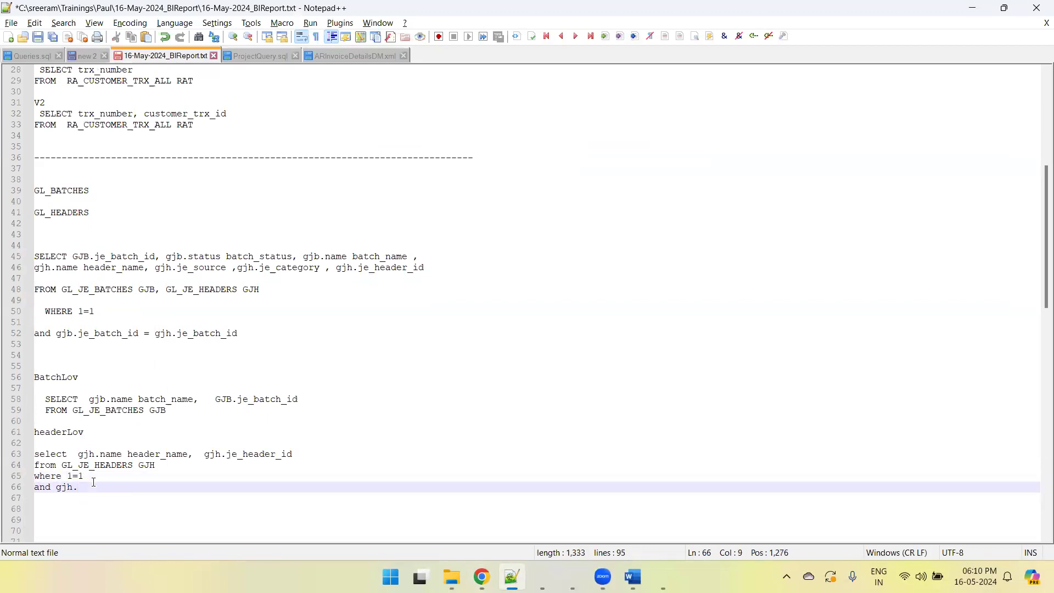
type("je")
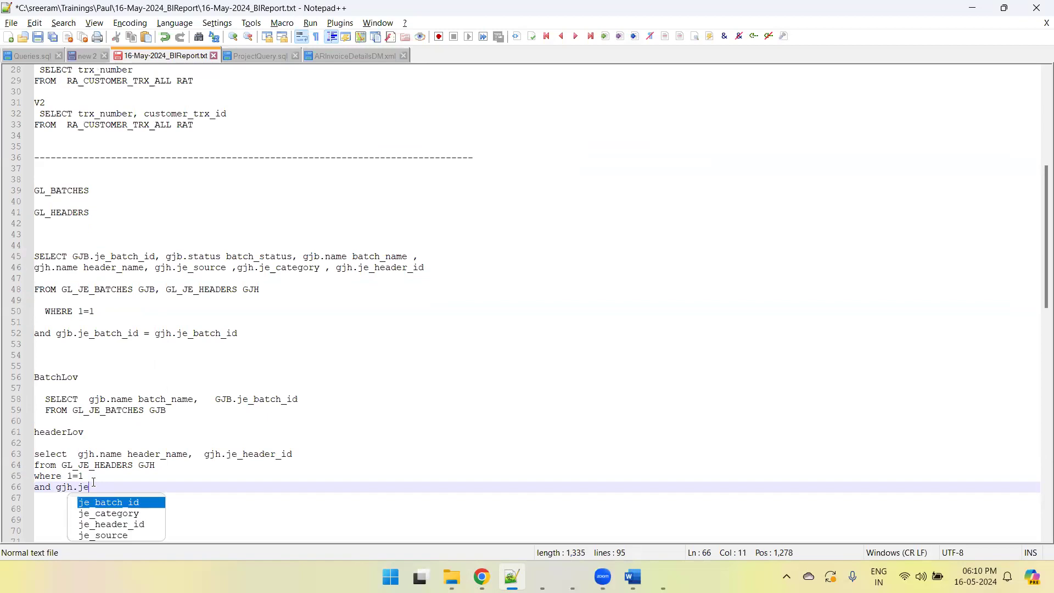
type("_batch_id  = ")
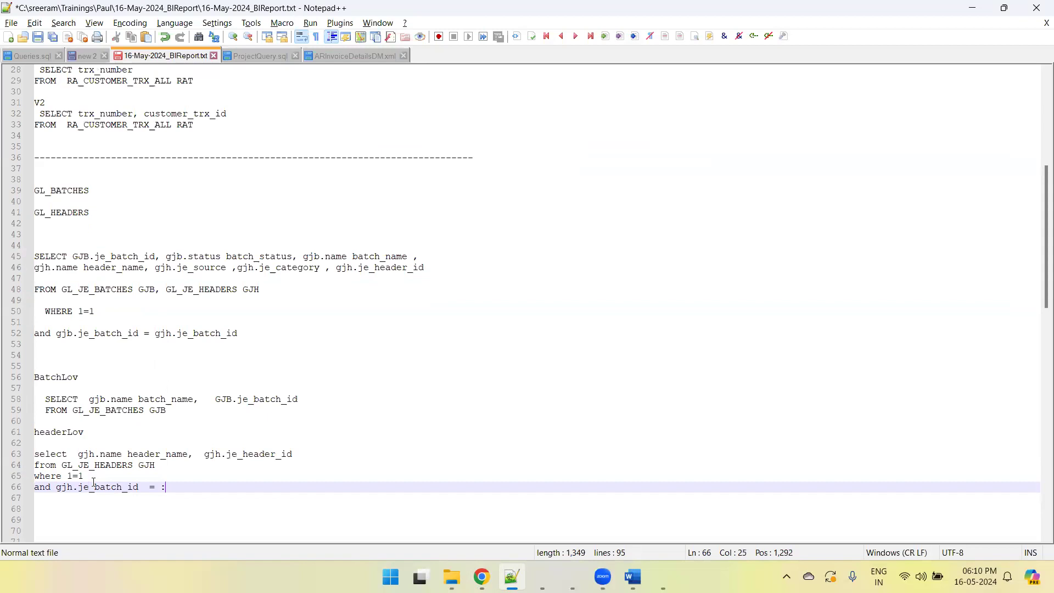
type(":")
key("ctrl+v")
key("Return")
key("Return")
key("Return")
key("Return")
key("Return")
key("Return")
key("Return")
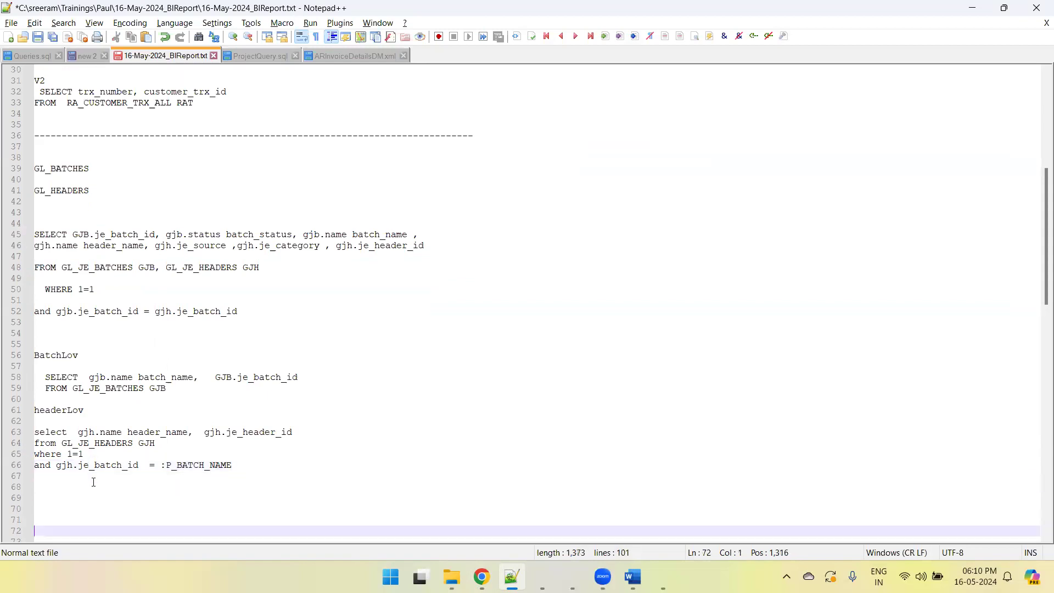
key("ctrl+s")
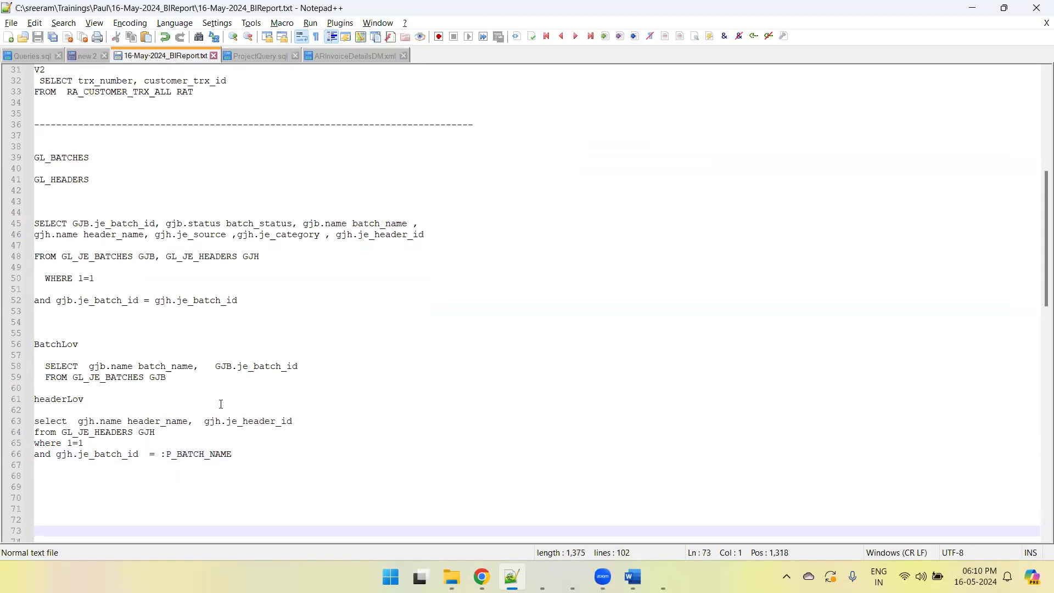
- Add GL_JE_BATCHES GJB from the BatchLov query to the headerLov query's from clause and save the file
left_click_drag(74, 377, 172, 378)
key("ctrl+c")
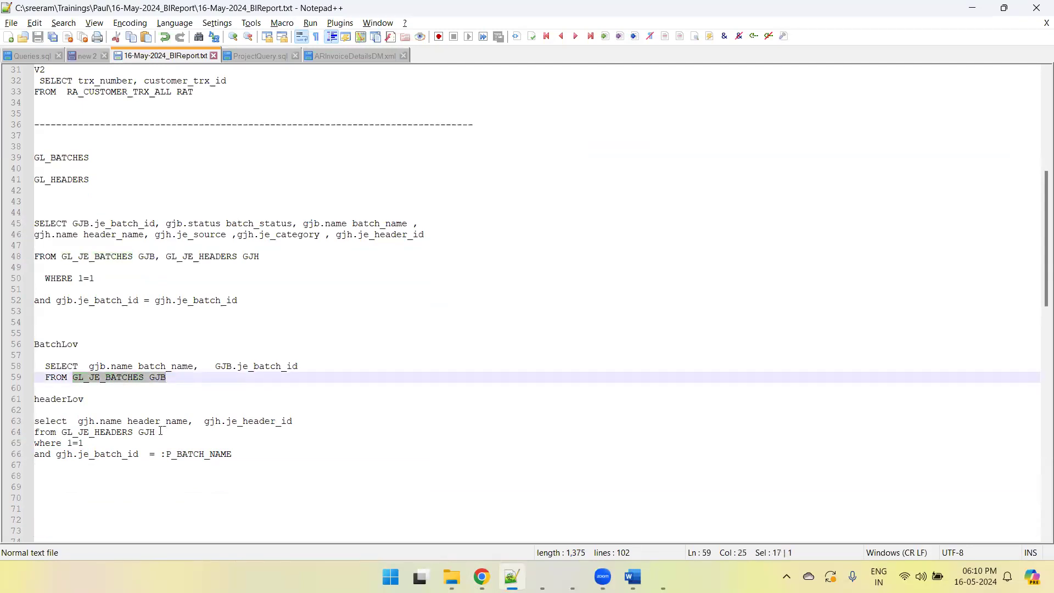
left_click(166, 433)
type(",")
key("ctrl+v")
key("ctrl+s")
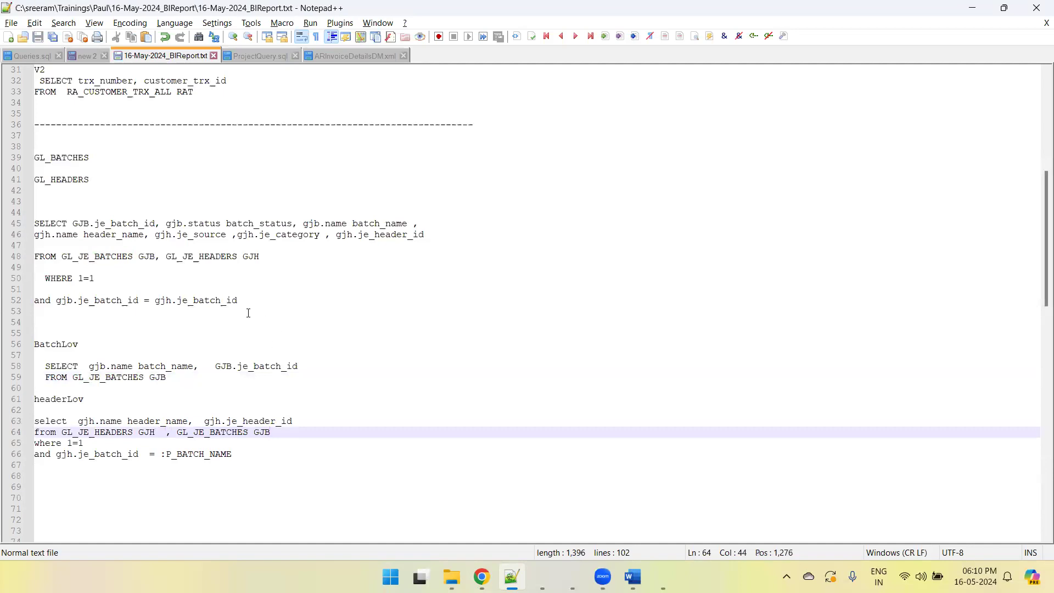
- Add the join and gjb.je_batch_id = gjh.je_batch_id below where 1=1 in the headerLov query and save the file
left_click_drag(250, 305, 34, 301)
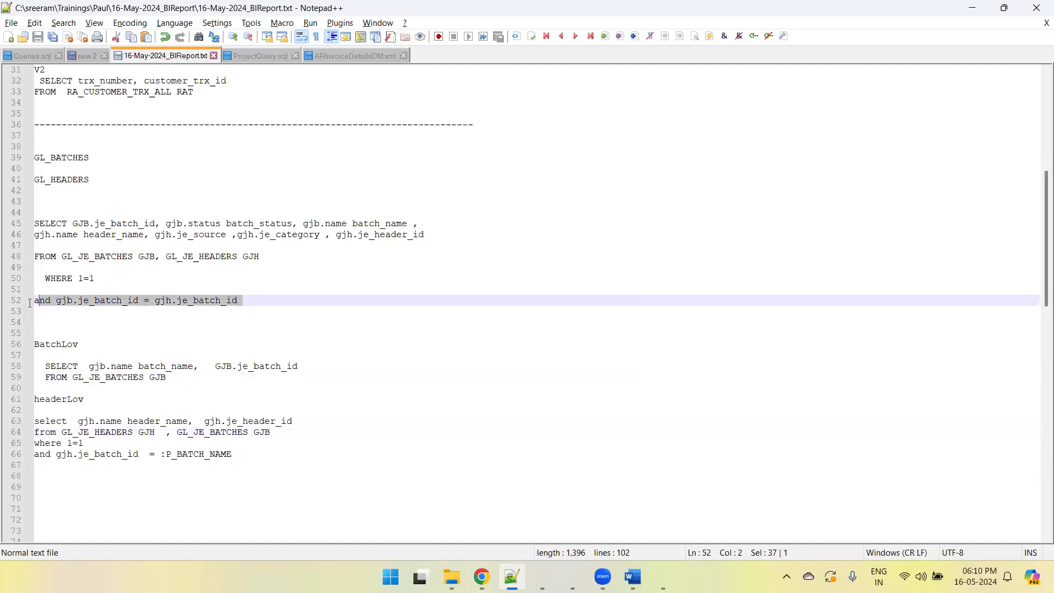
left_click(103, 437)
key("Return")
type("and gjb.je_batch_id = gjh.je_batch_id")
key("ctrl+s")
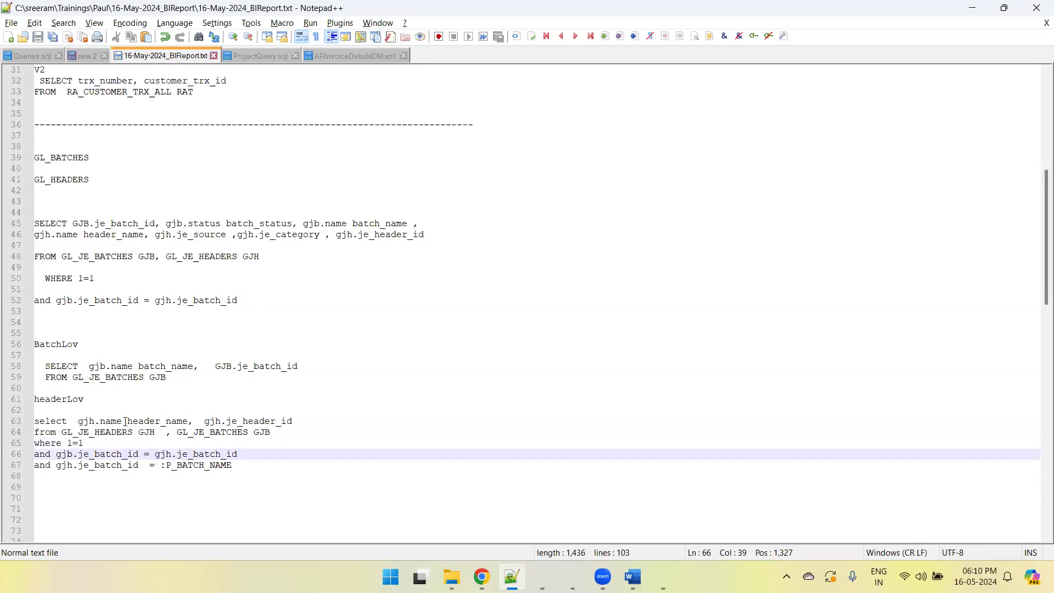
left_click(159, 421)
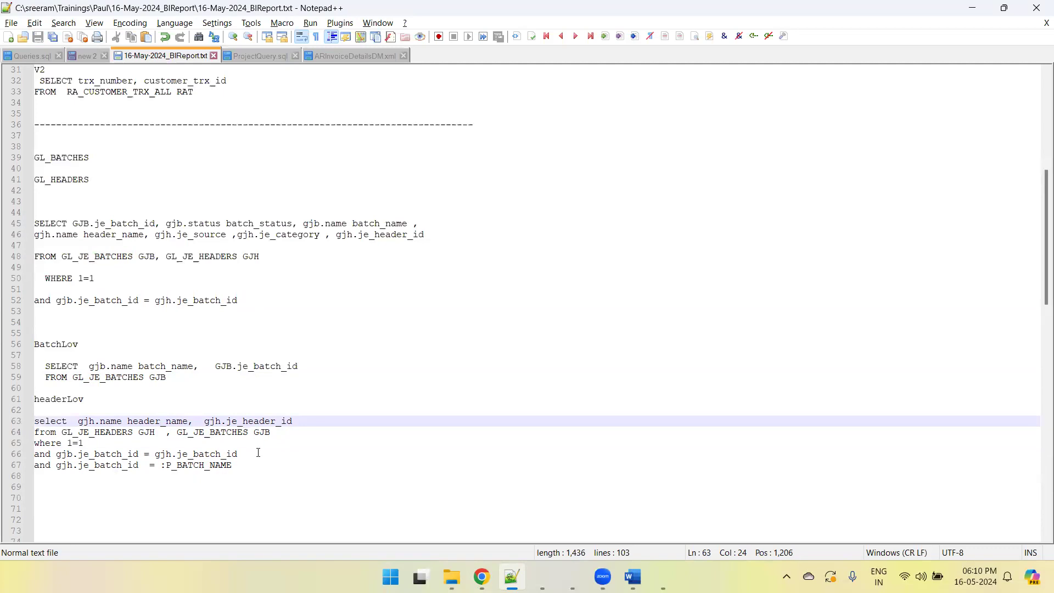
- Replace the HeaderLov SQL query in the browser's data model with the full headerLov query from the notes and save the model
left_click_drag(255, 463, 31, 421)
key("ctrl+c")
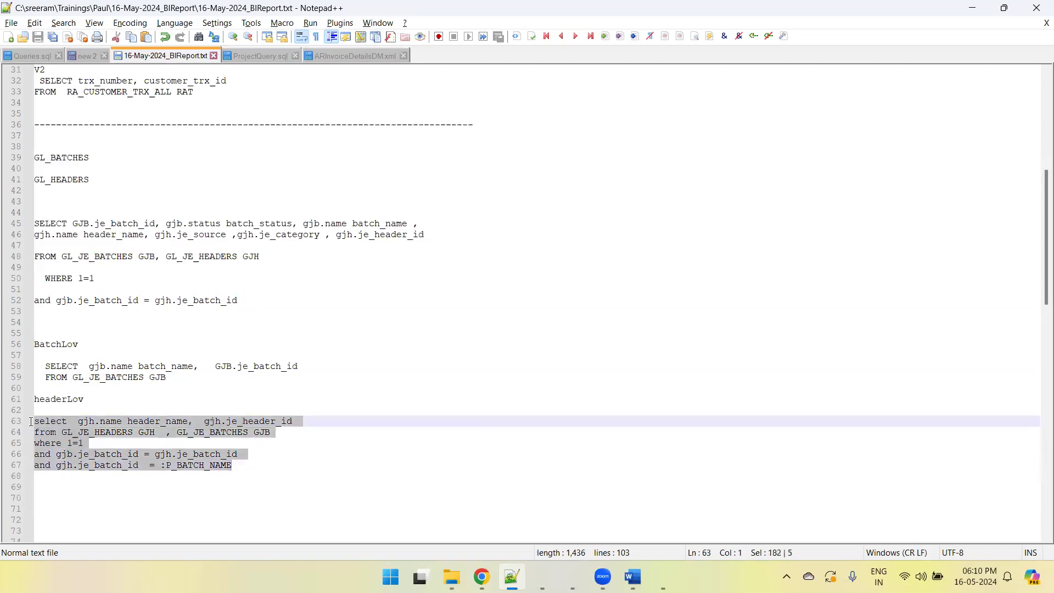
key("alt+Tab")
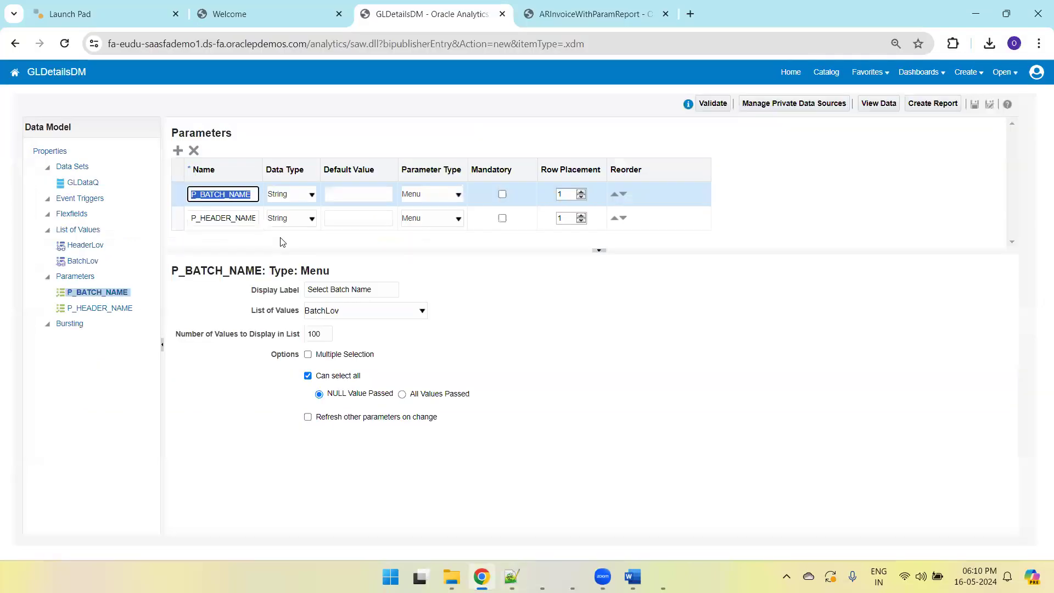
left_click(83, 261)
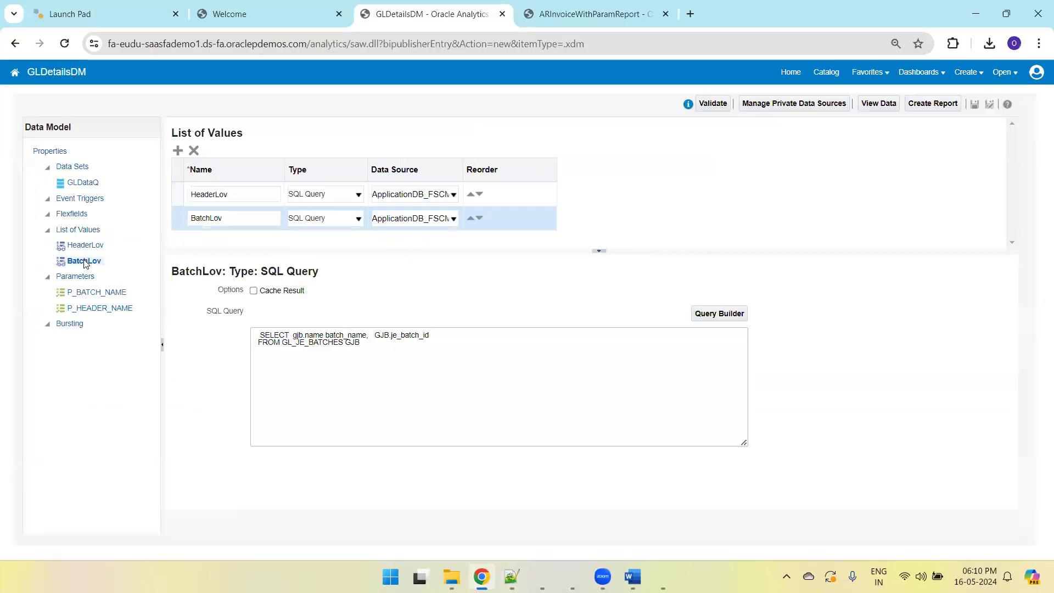
left_click(84, 245)
left_click(326, 364)
key("ctrl+a")
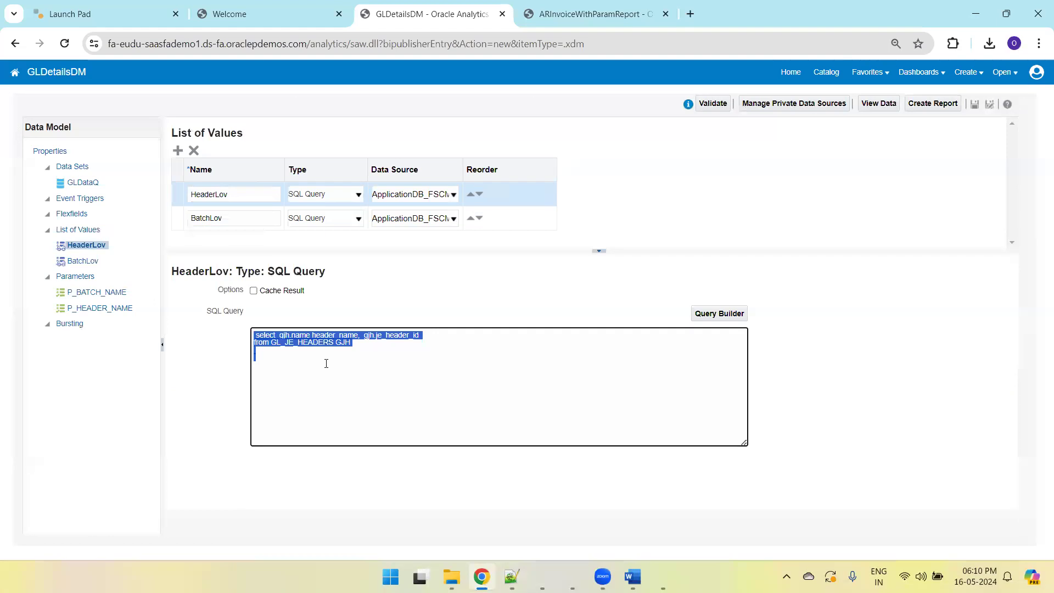
key("ctrl+v")
left_click(975, 104)
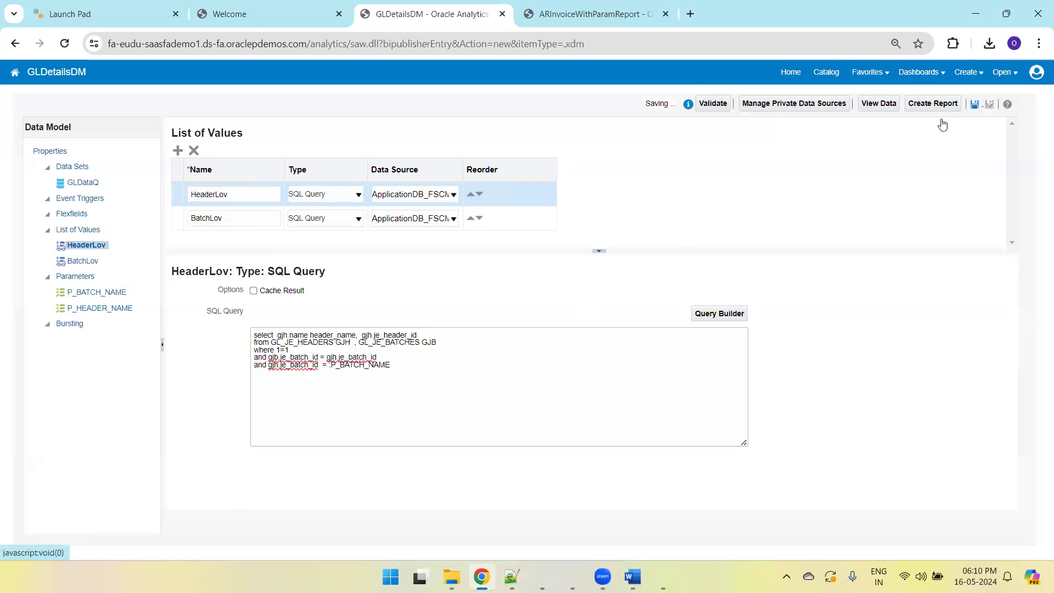
left_click(93, 182)
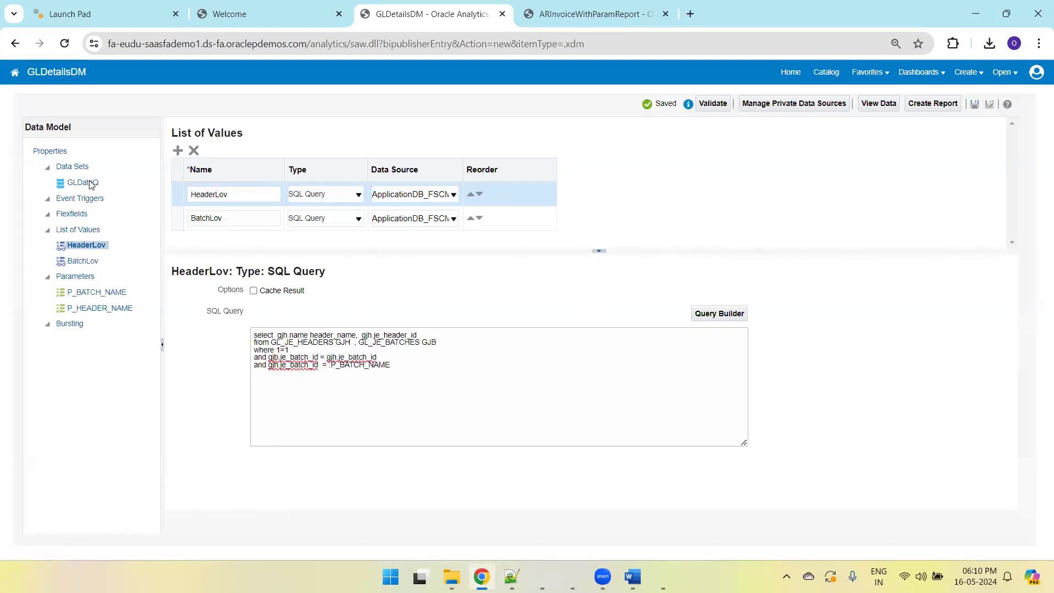
left_click(83, 167)
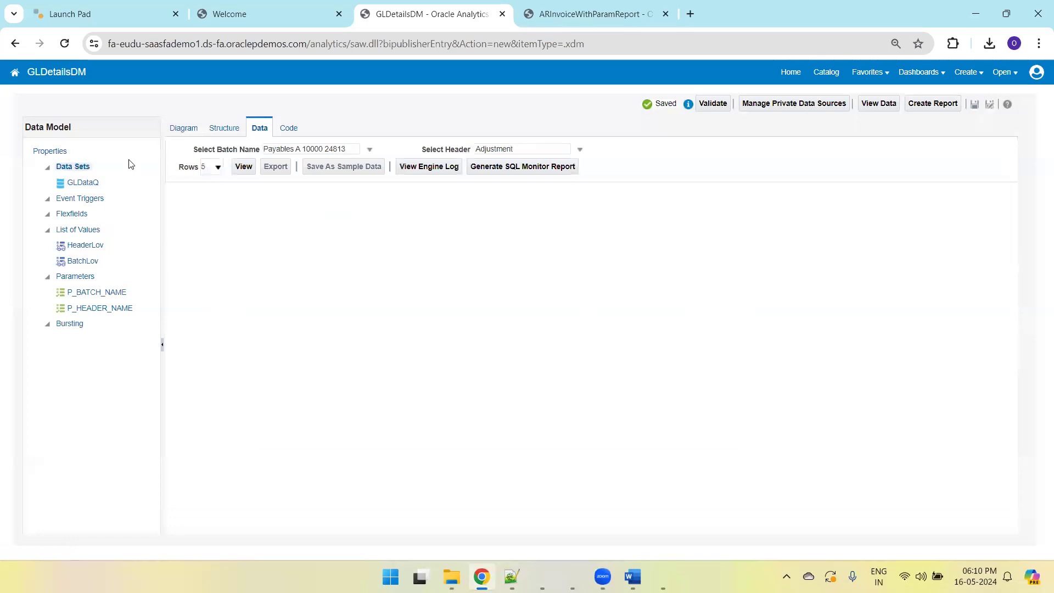
left_click(225, 129)
left_click(264, 128)
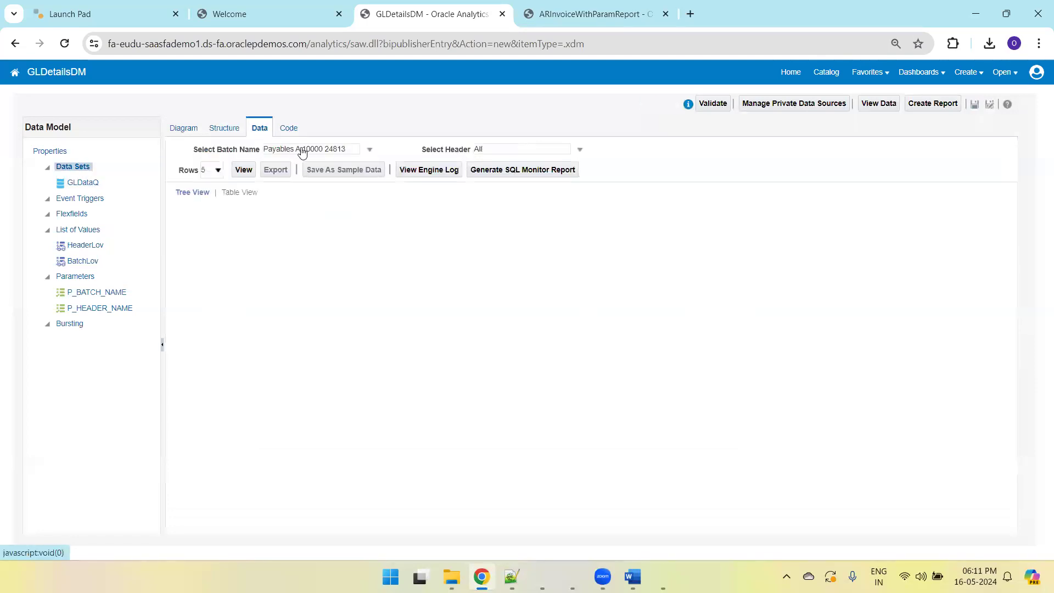
left_click(302, 150)
left_click(308, 232)
left_click(556, 152)
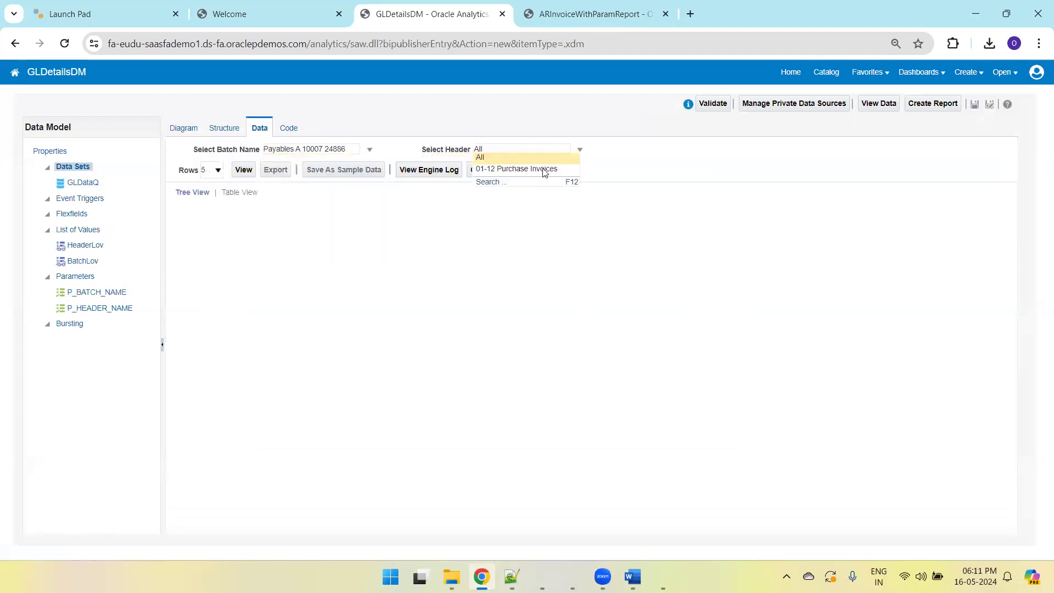
left_click(523, 172)
left_click(243, 171)
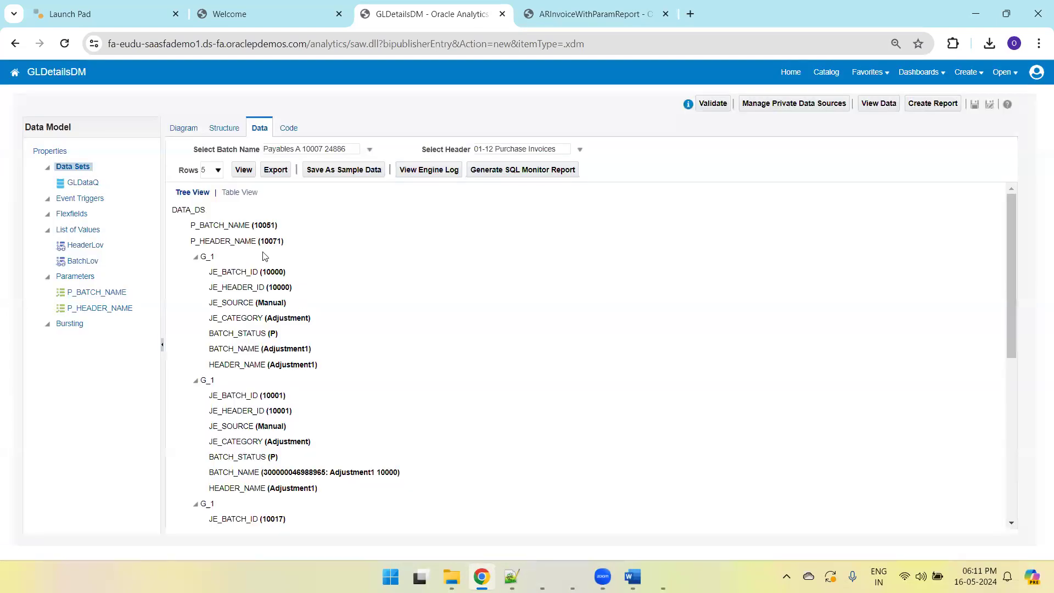
left_click(238, 192)
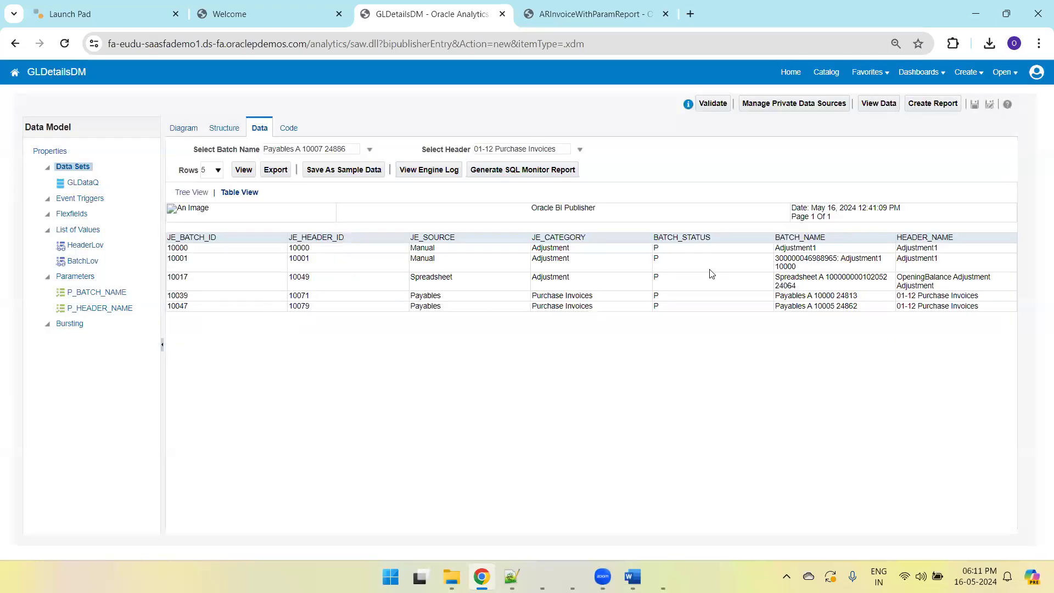
- Switch to the Notepad++ notes and add and gjb.je_batch_id = :P_BATCH_NAME below the join condition of the main GL query
key("alt+Tab")
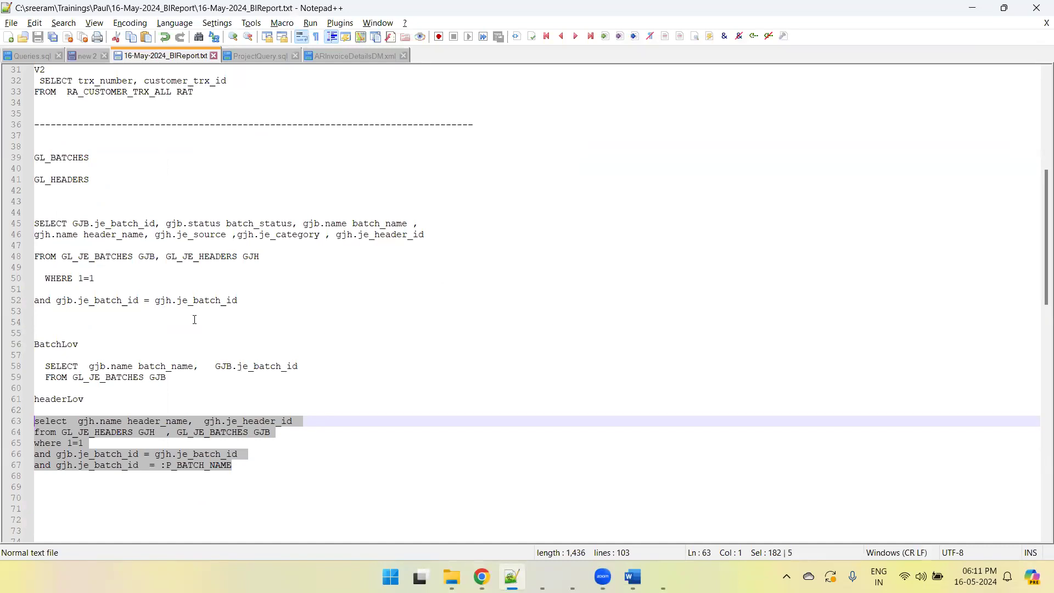
left_click(93, 311)
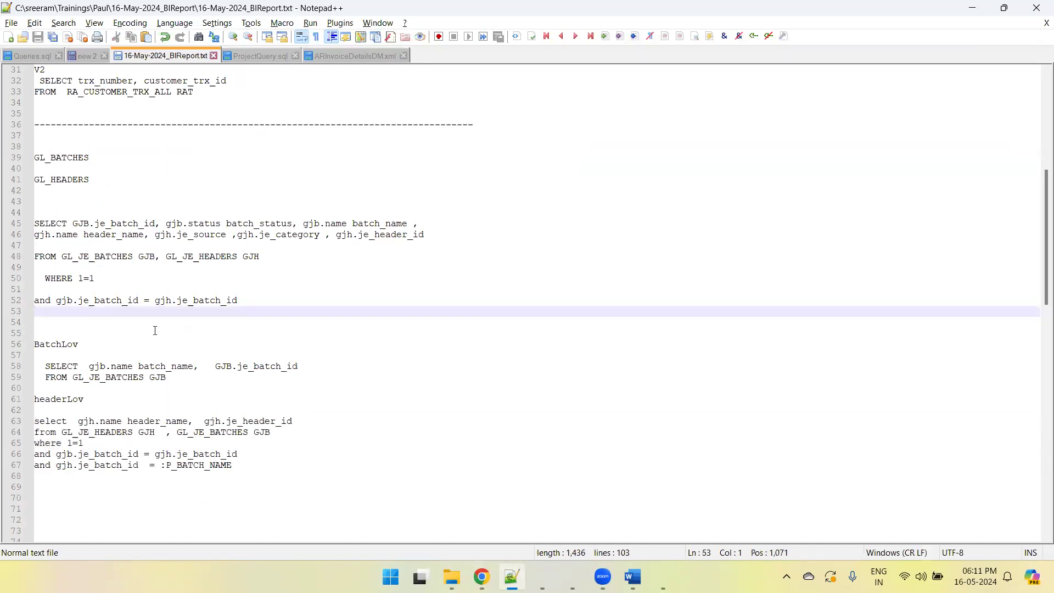
type("and ")
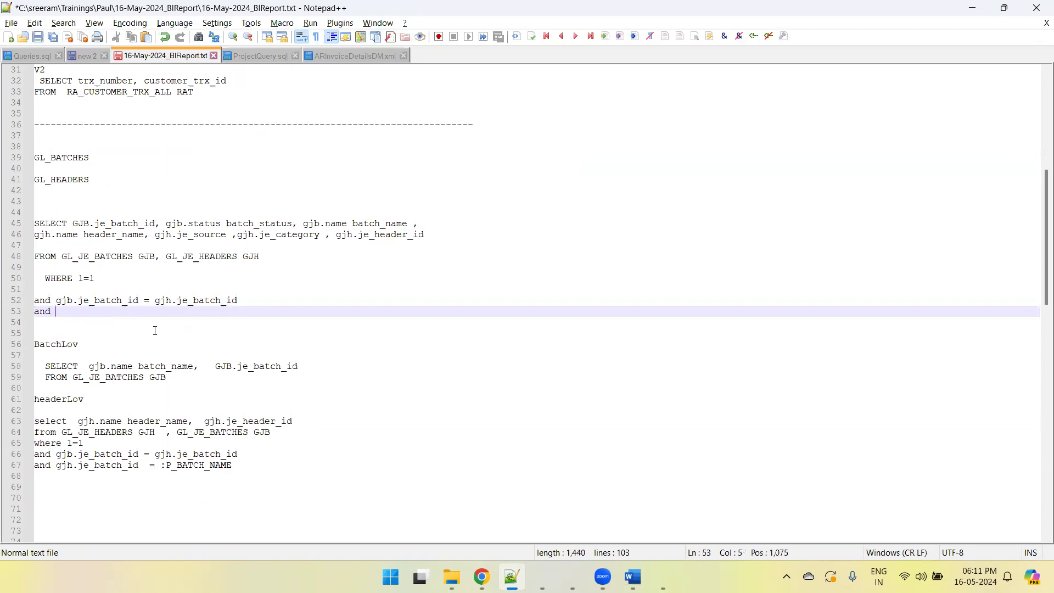
type("gjb.je_batch_i")
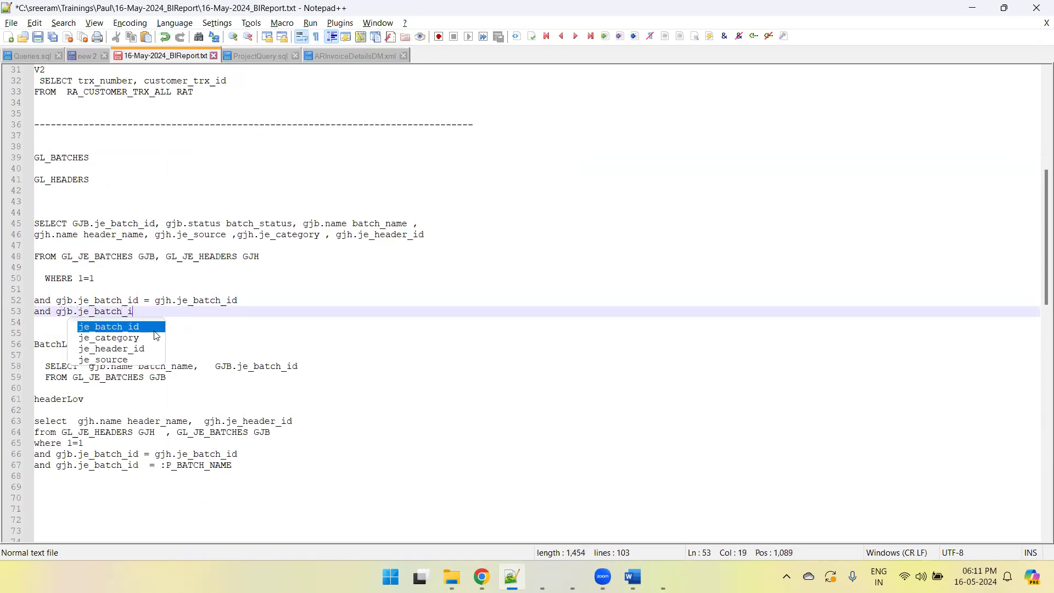
type("d = :P")
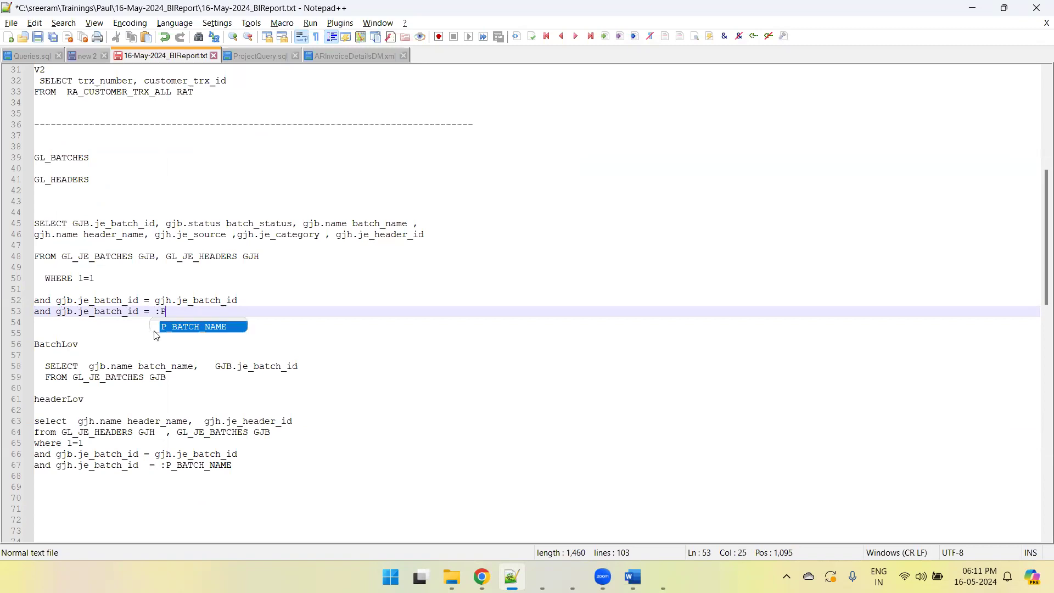
type("_BATCH_NAME")
key("Return")
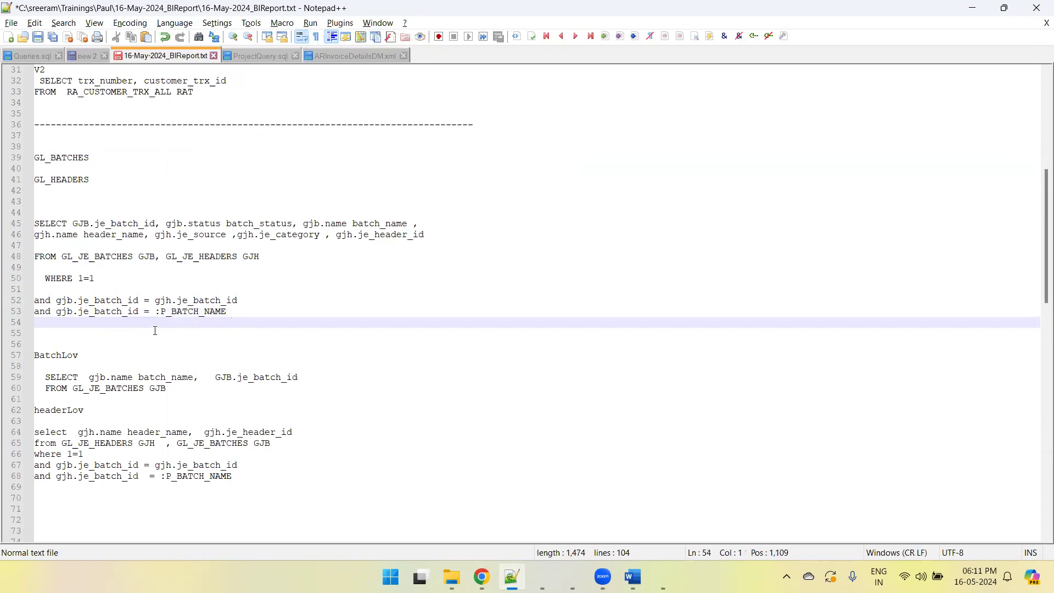
double_click(126, 311)
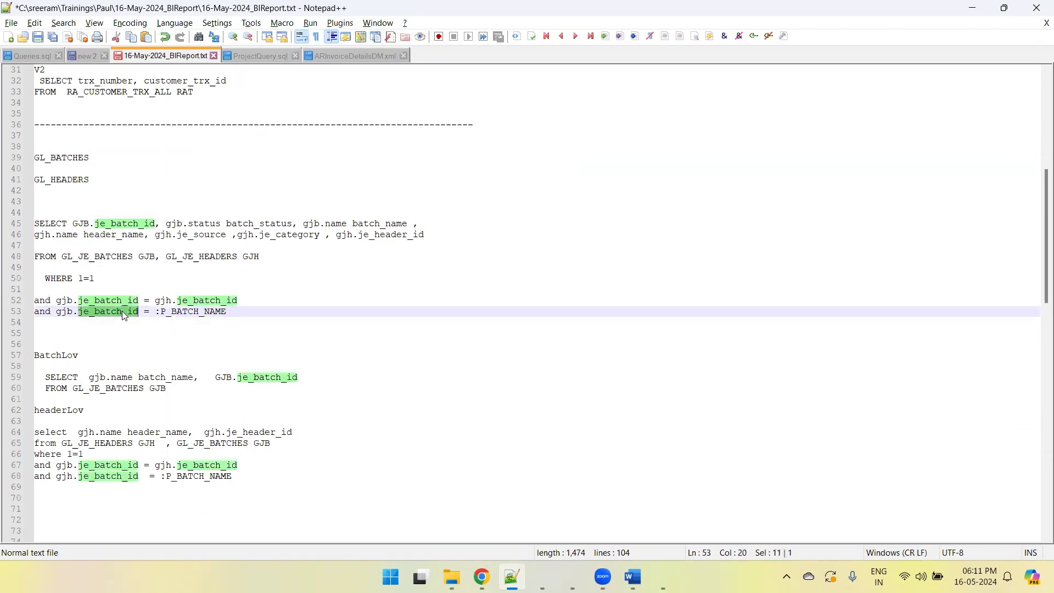
- Add the condition and gjh.je_header_id = :P_HEADER_NAME below the batch condition of the main GL query and save the notes
left_click(98, 323)
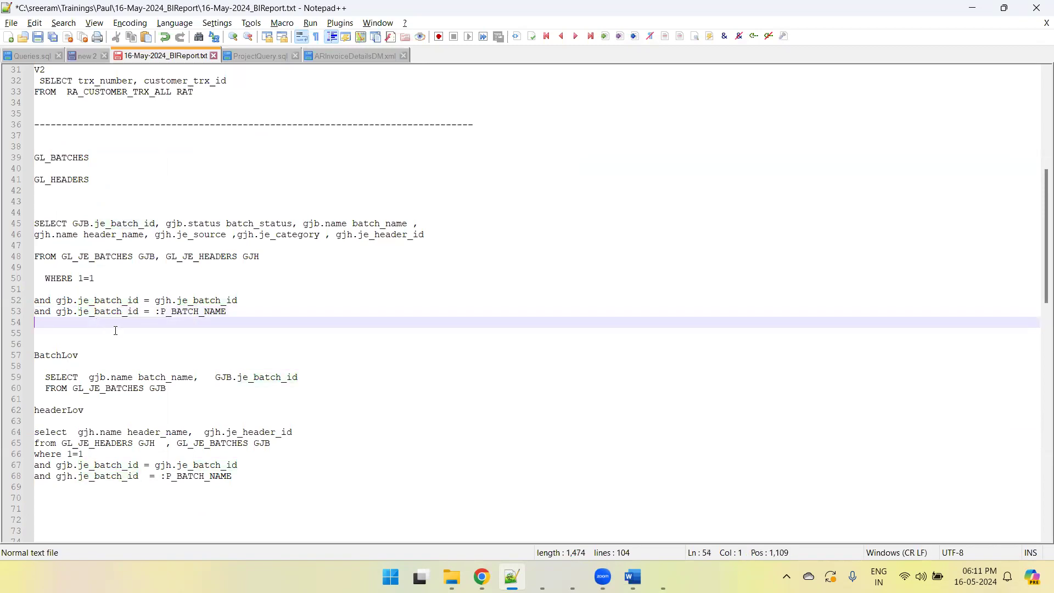
type("and gjb")
key("BackSpace")
type("h")
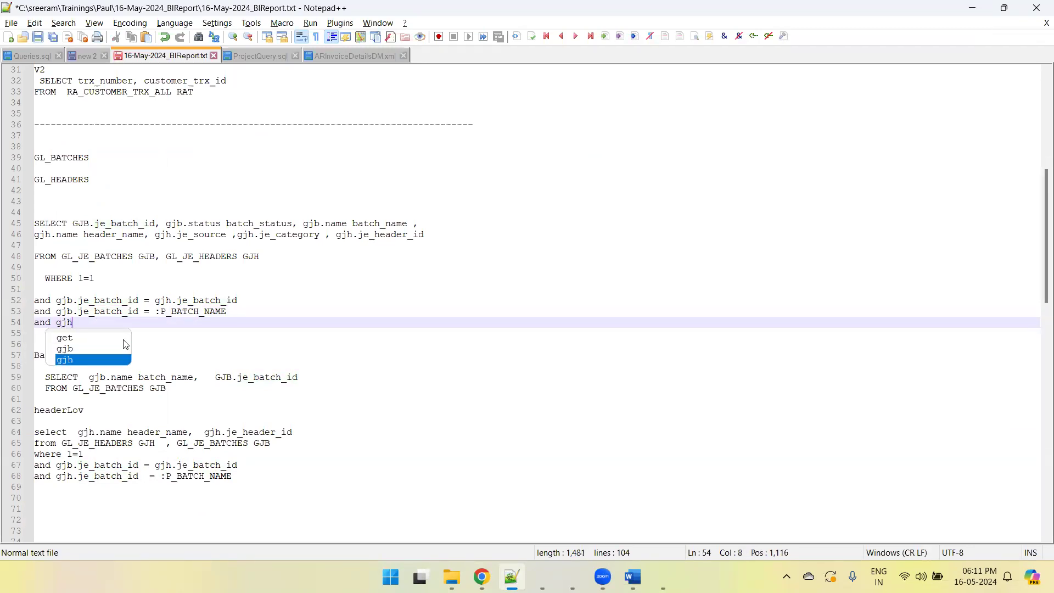
type(".je_")
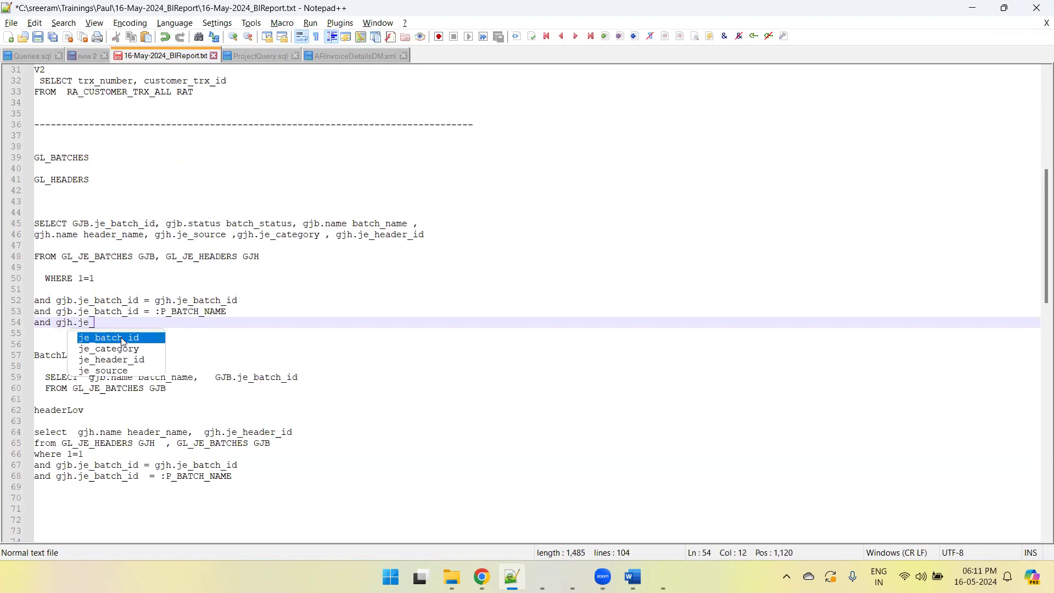
type("header_id = :")
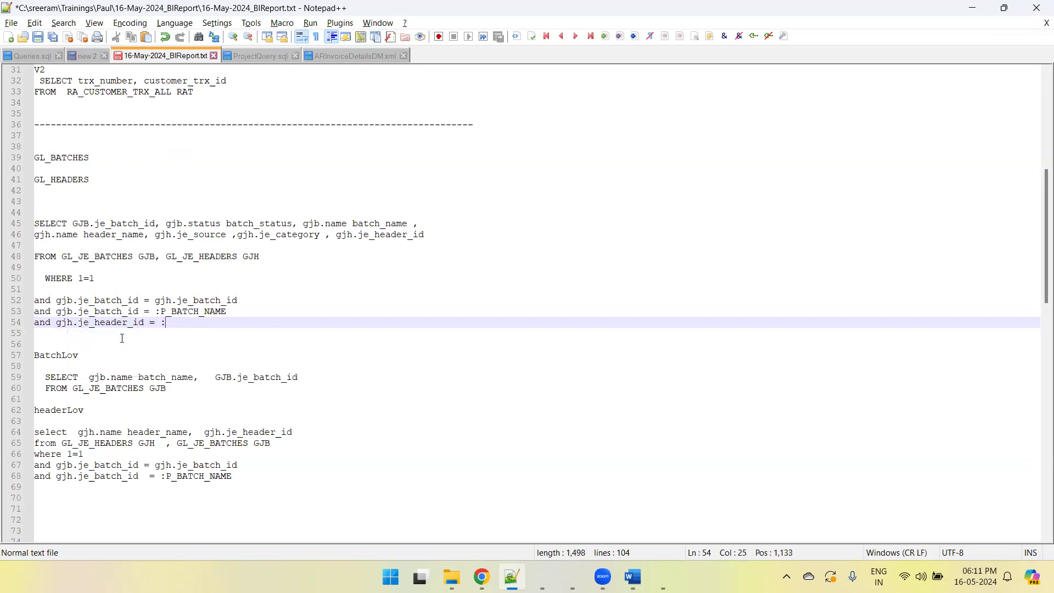
type("P_")
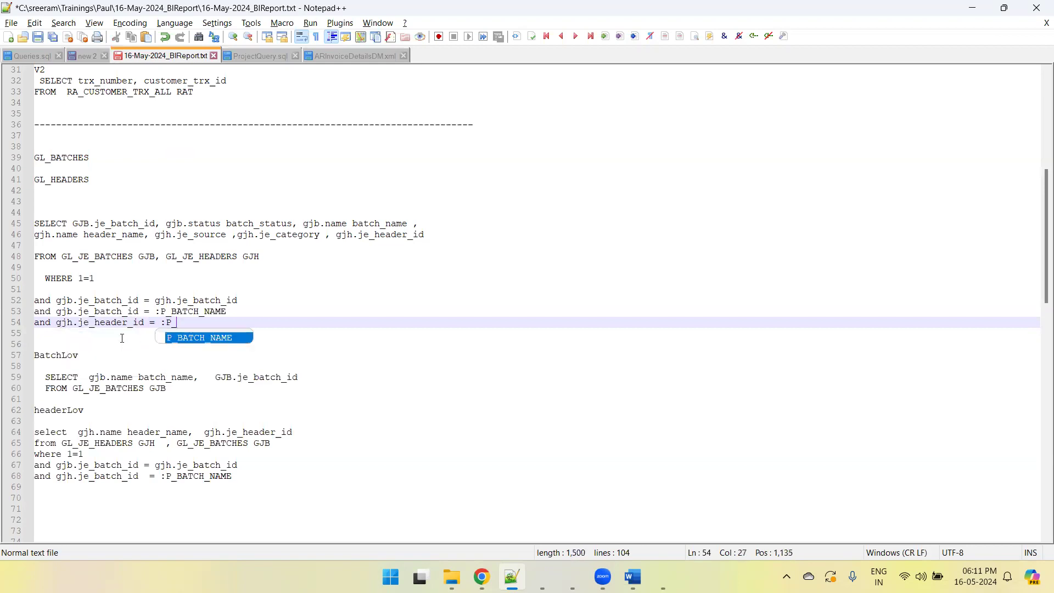
key("alt+Tab")
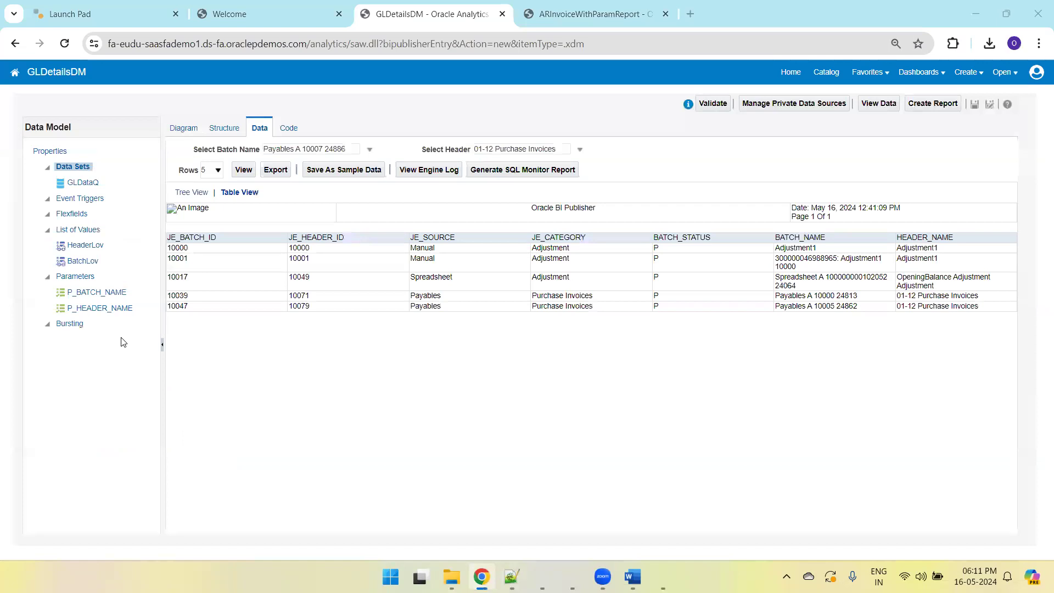
key("alt+Tab")
type("HEADER_NAME")
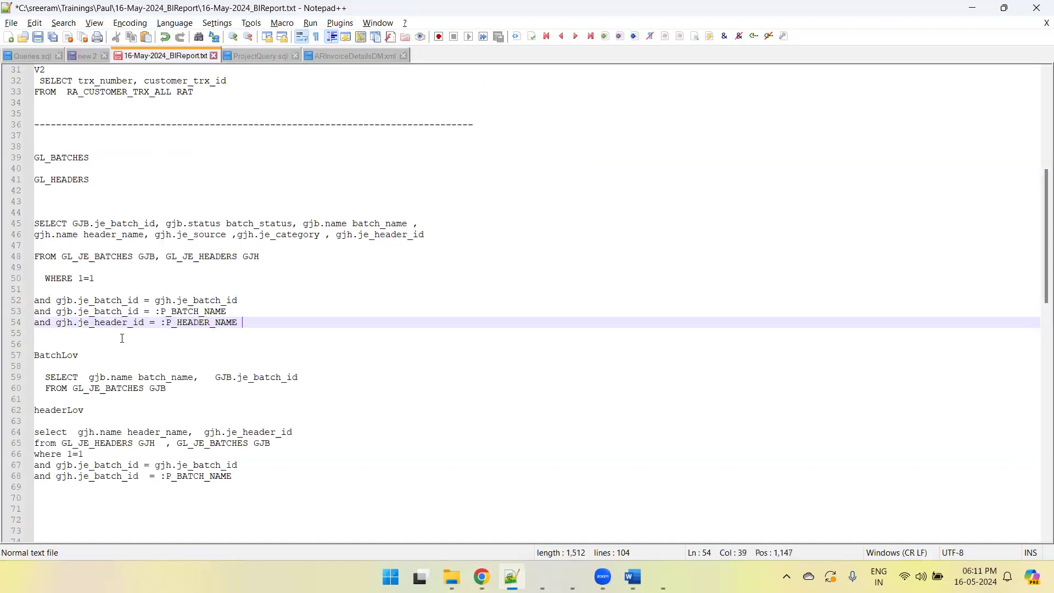
key("Return")
key("ctrl+s")
- Replace the GLDataQ SQL query in the browser's data model with the full main GL query from the notes and save the model
left_click_drag(245, 321, 15, 223)
key("ctrl+c")
key("alt+Tab")
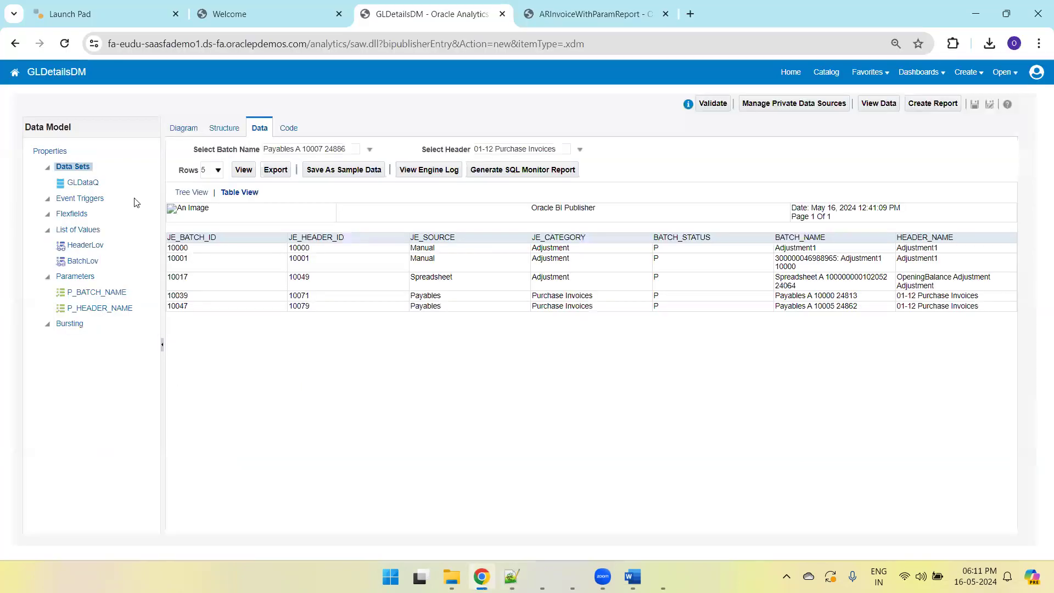
left_click(184, 132)
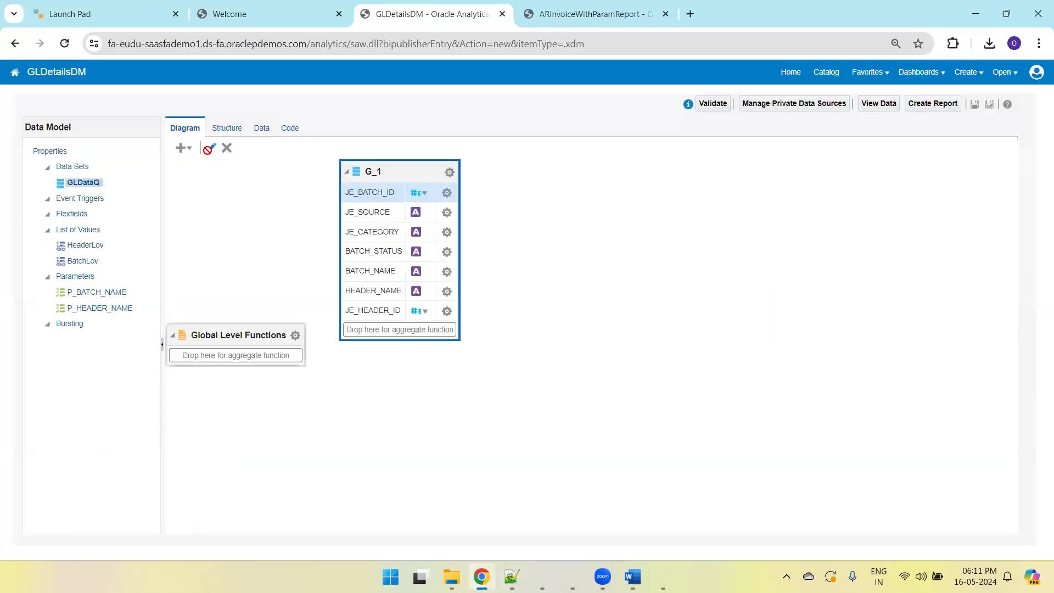
left_click(211, 147)
left_click(470, 340)
key("ctrl+a")
key("ctrl+v")
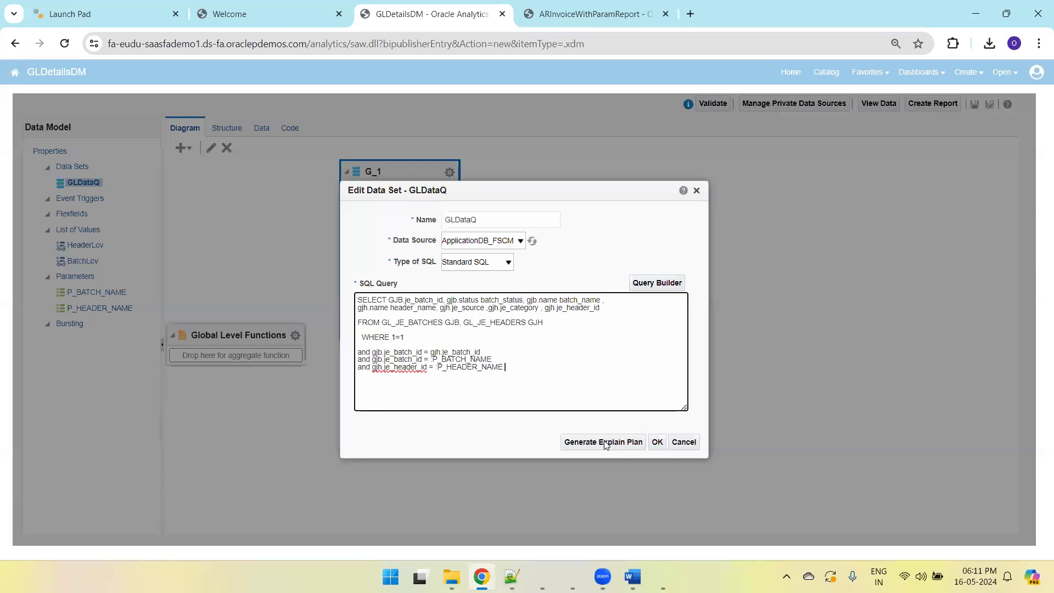
left_click(657, 445)
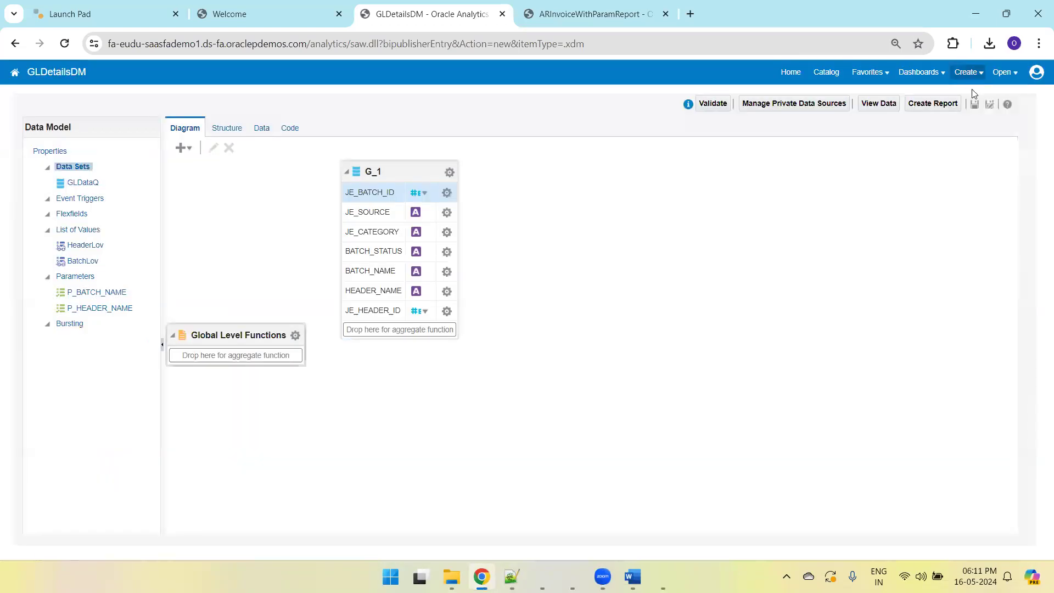
left_click(975, 103)
left_click(260, 130)
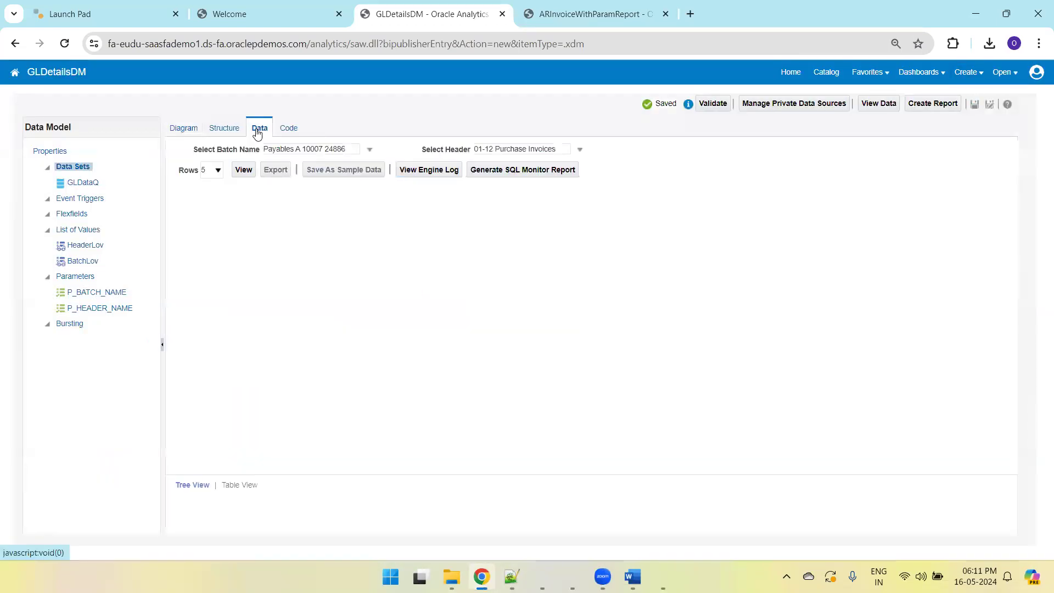
left_click(322, 155)
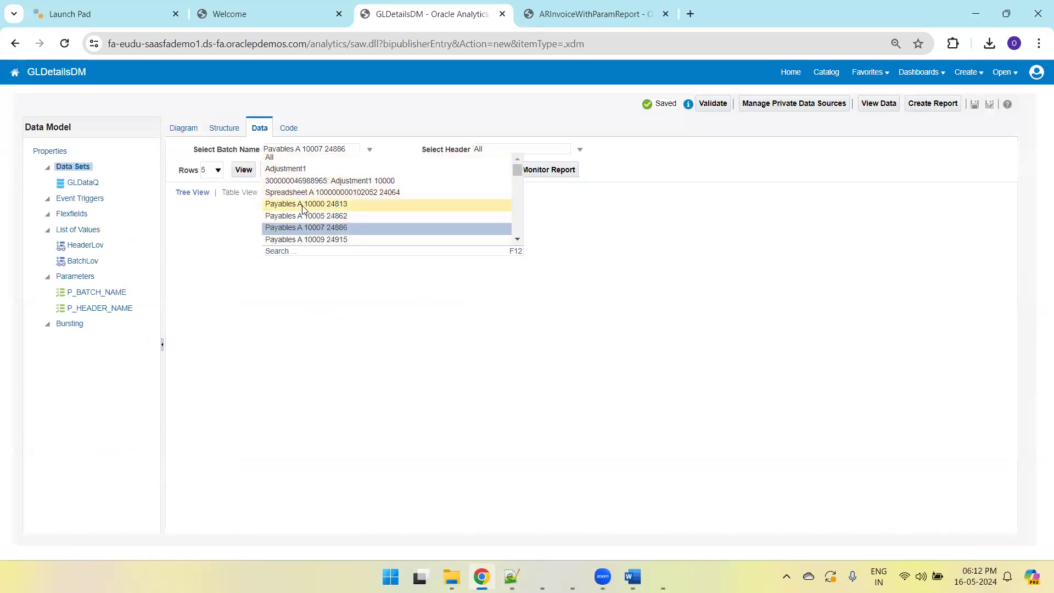
left_click(305, 205)
left_click(507, 153)
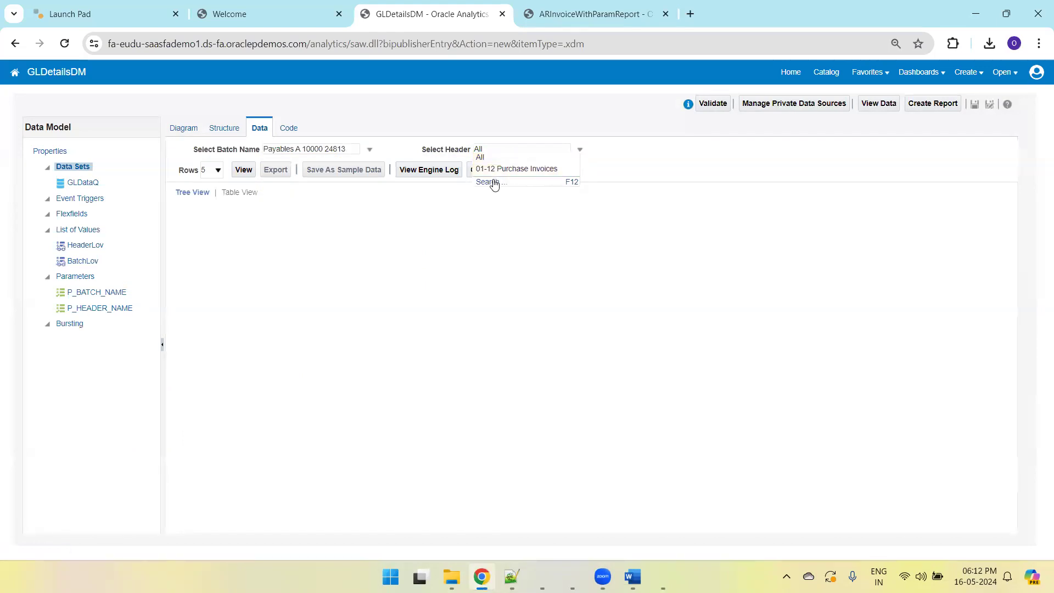
- View the data for batch Payments for Payroll Spreadsheet A 27684 with header 01-12 Purchase Invoices and recheck the header list
left_click(291, 150)
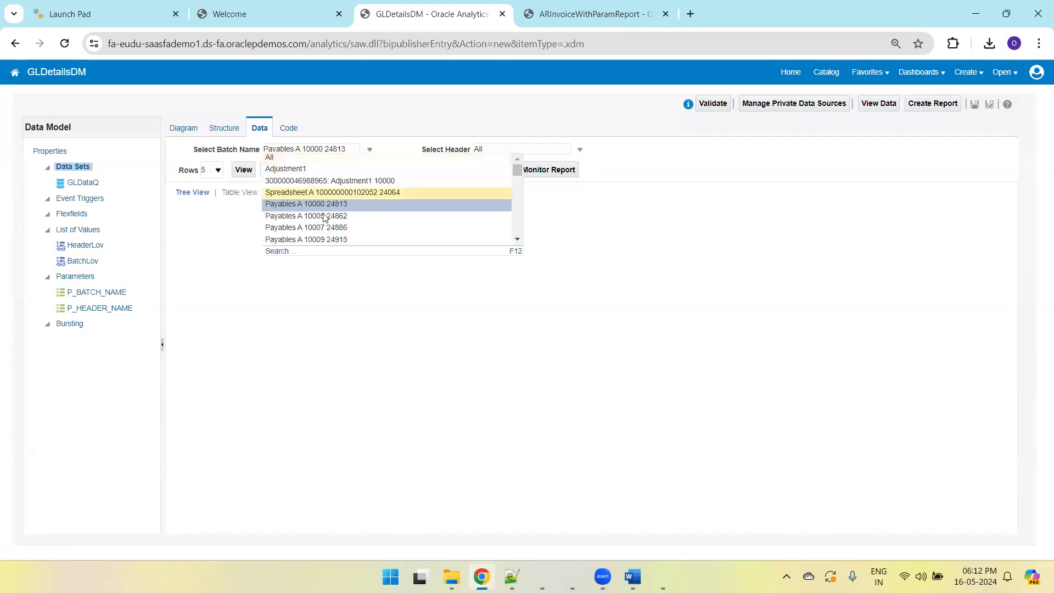
scroll(378, 231, "down", 5)
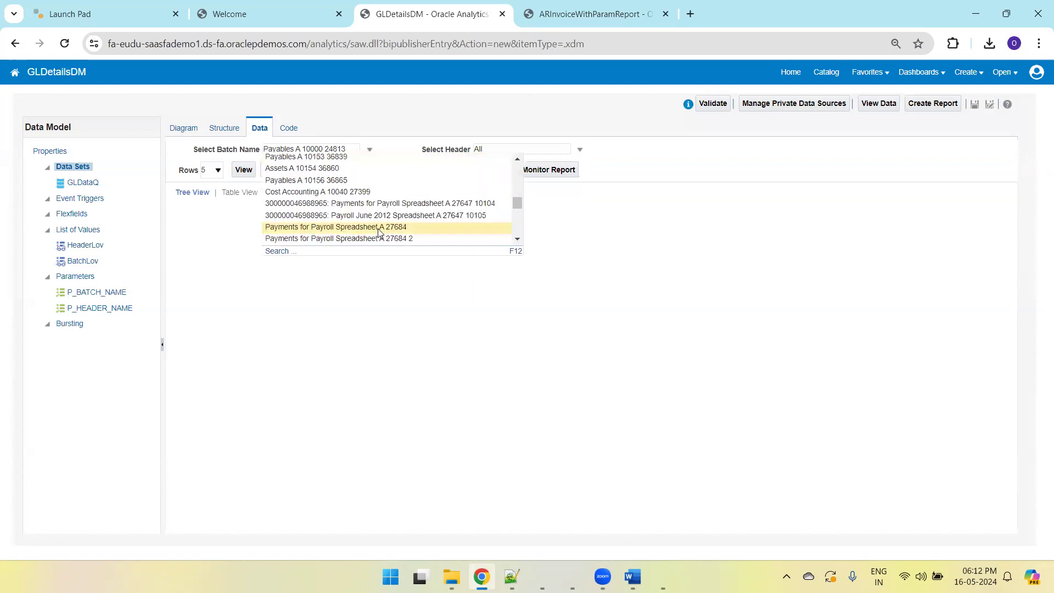
left_click(379, 227)
left_click(547, 150)
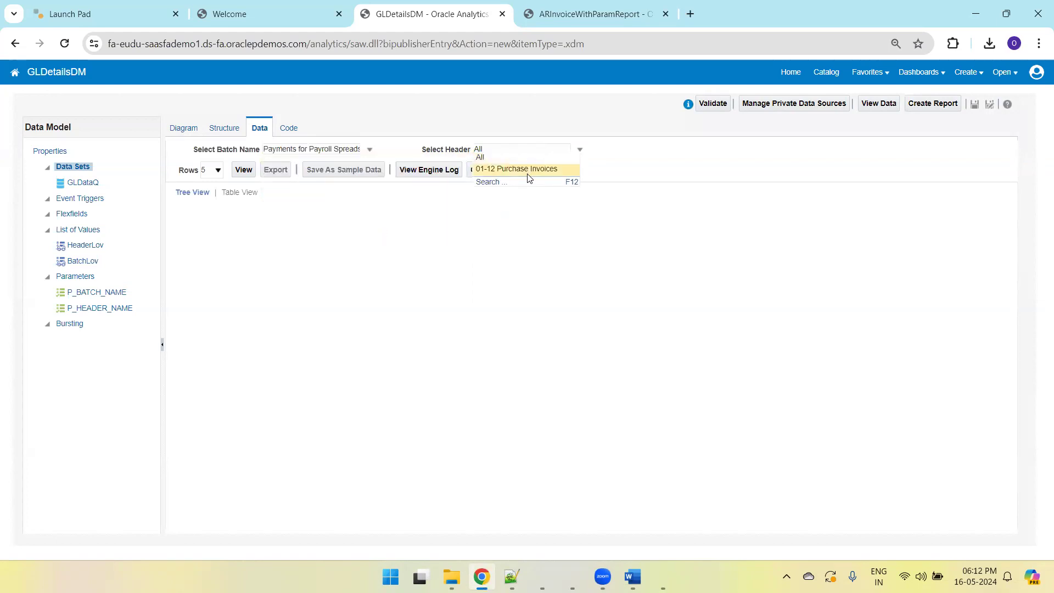
left_click(535, 170)
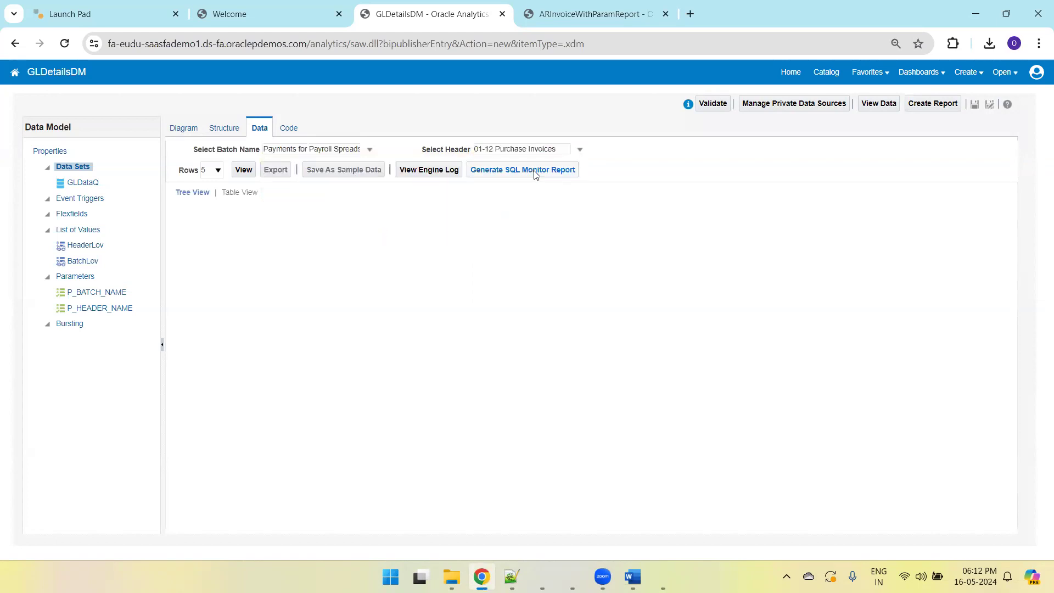
left_click(243, 169)
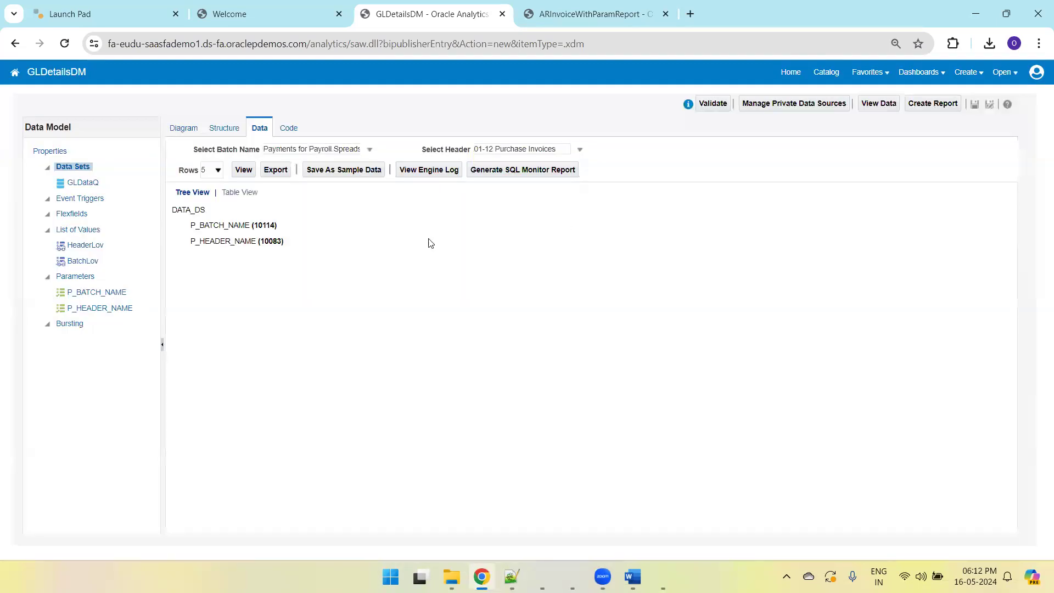
left_click(526, 151)
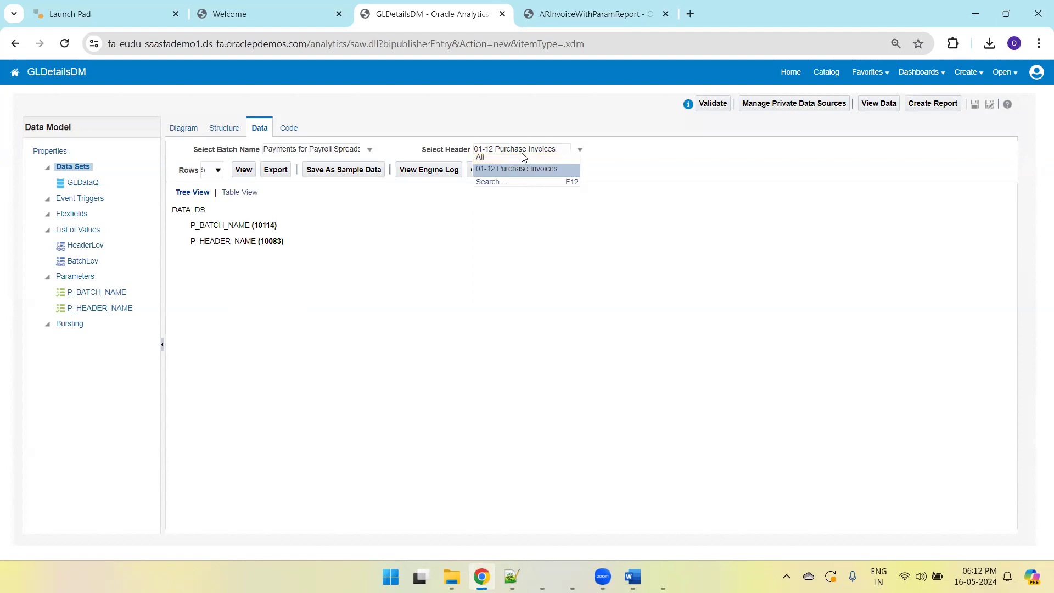
left_click(488, 213)
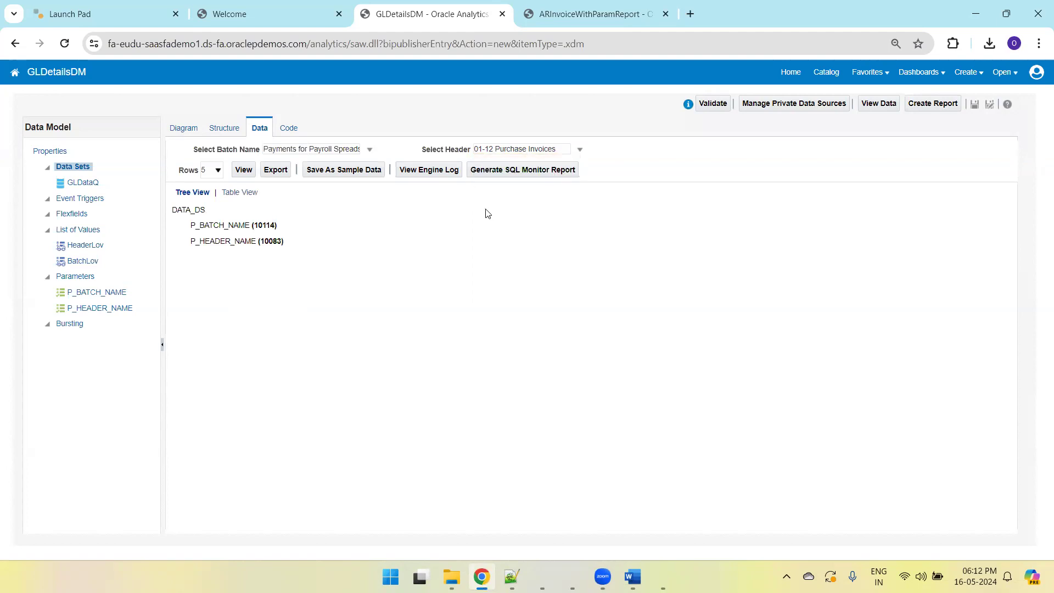
left_click(100, 308)
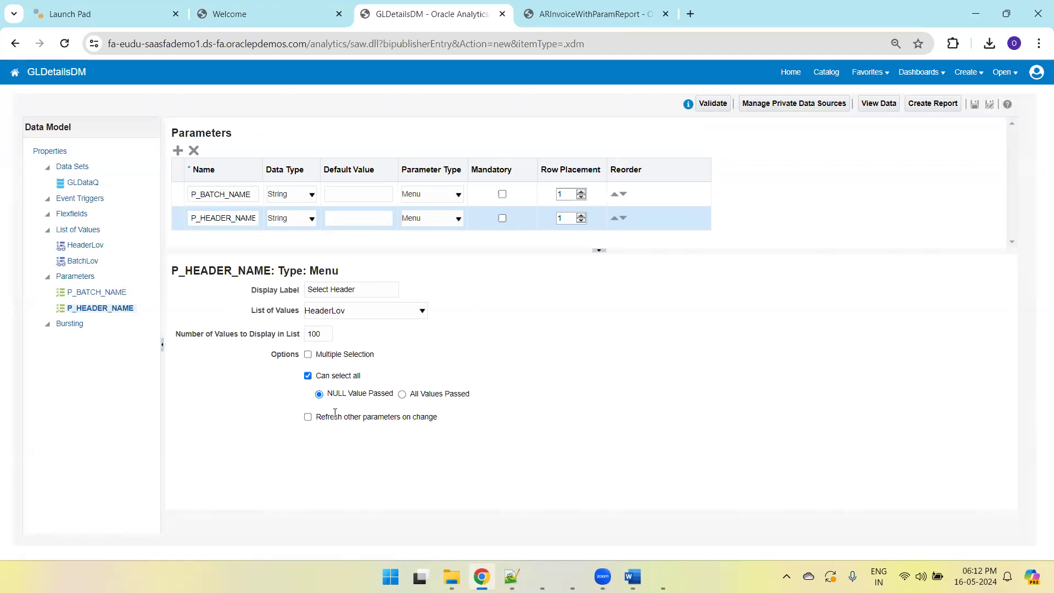
left_click(308, 419)
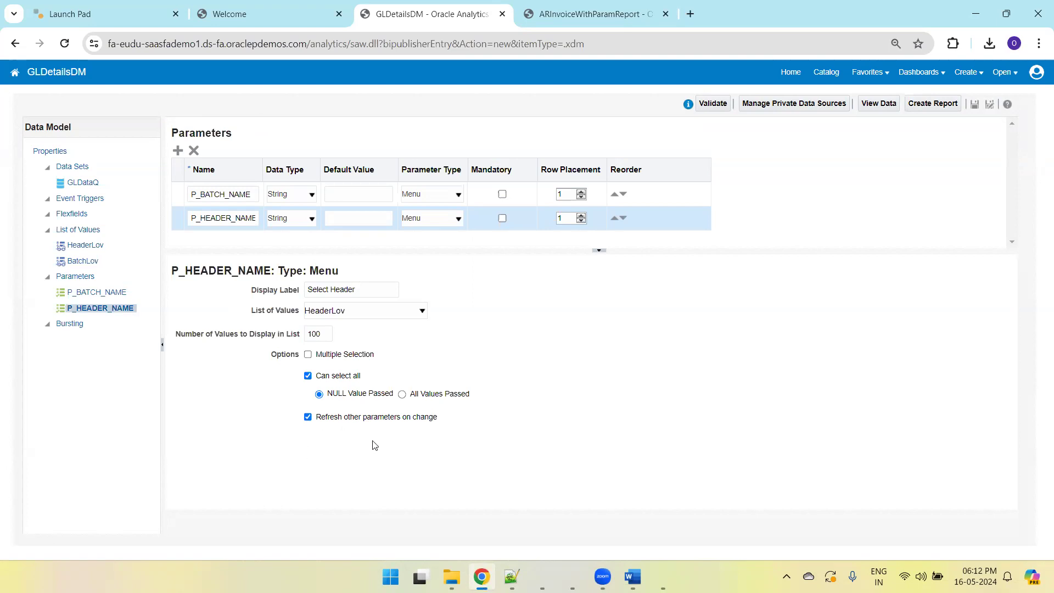
left_click(308, 418)
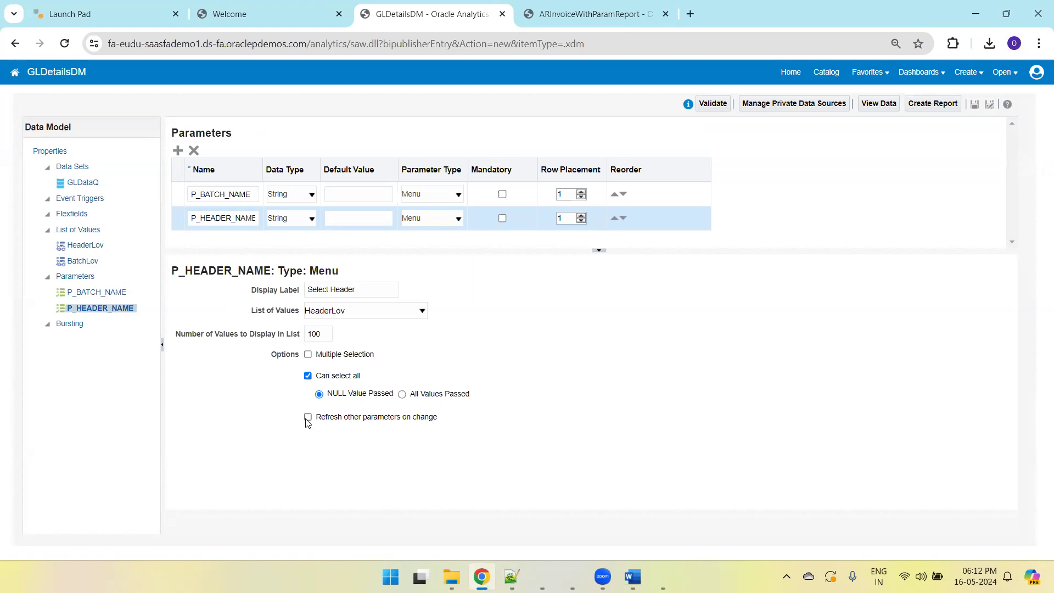
- Make the P_BATCH_NAME parameter refresh other parameters on change and save the data model
left_click(111, 294)
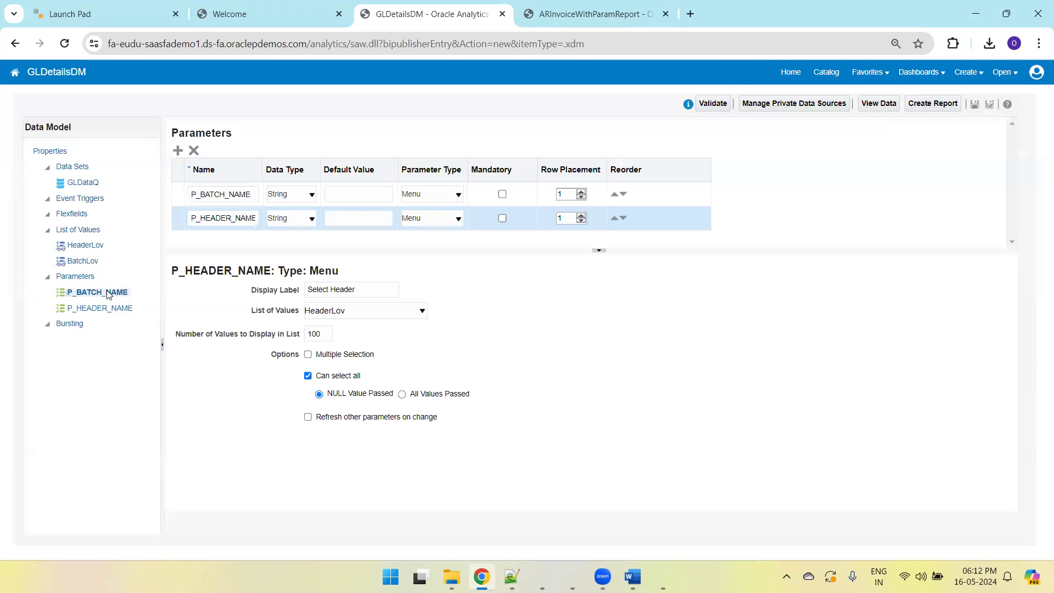
left_click(308, 417)
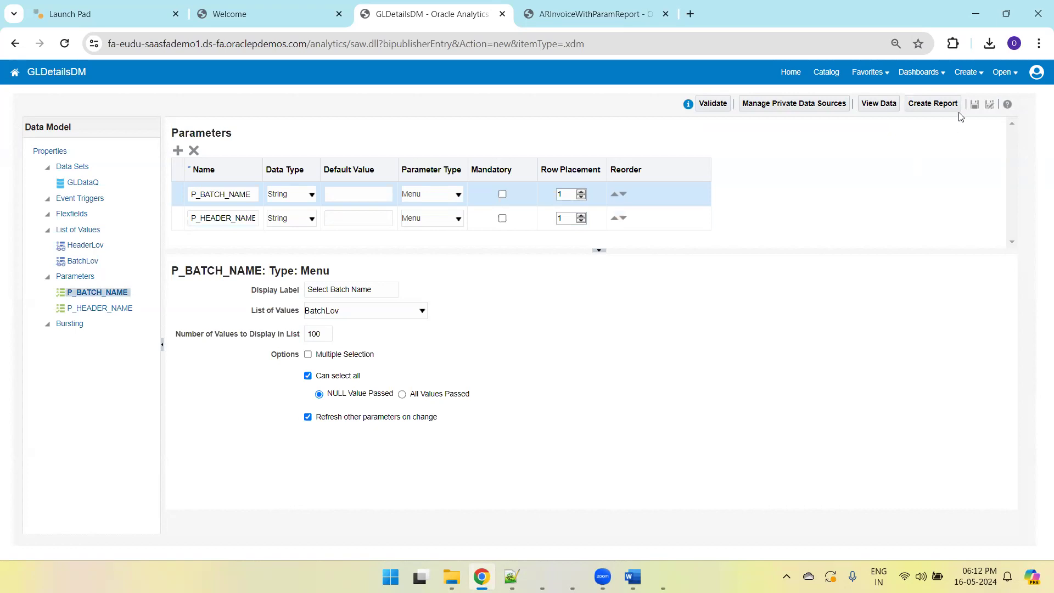
left_click(974, 104)
left_click(84, 187)
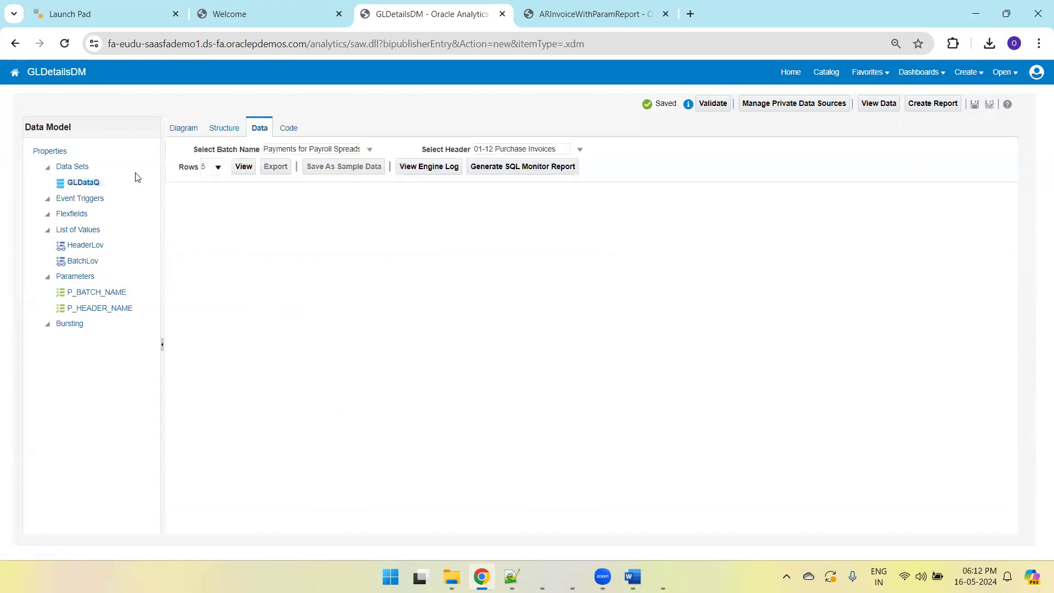
left_click(227, 129)
left_click(177, 132)
left_click(226, 129)
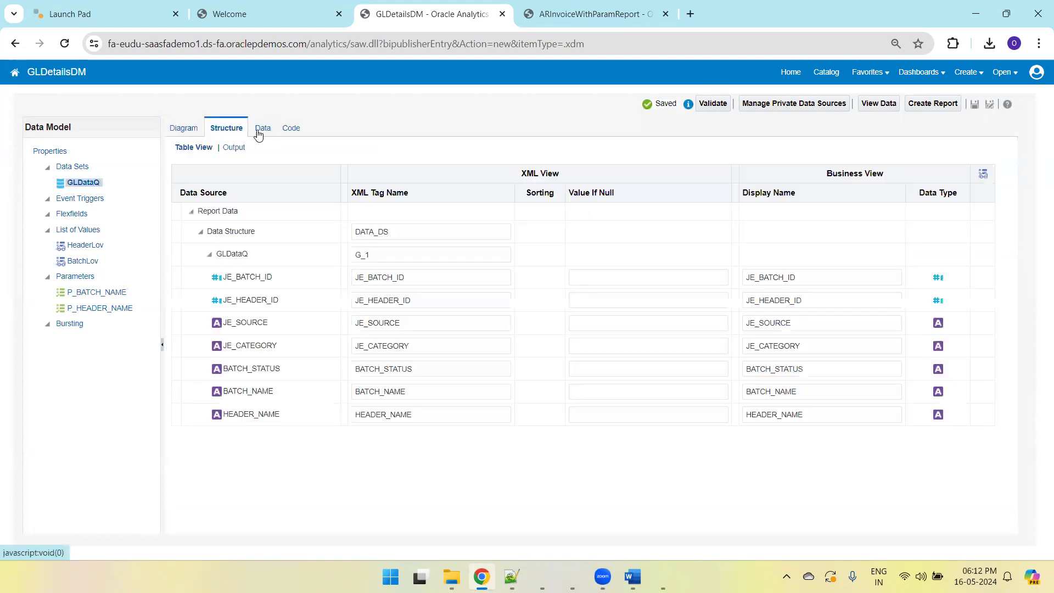
left_click(261, 128)
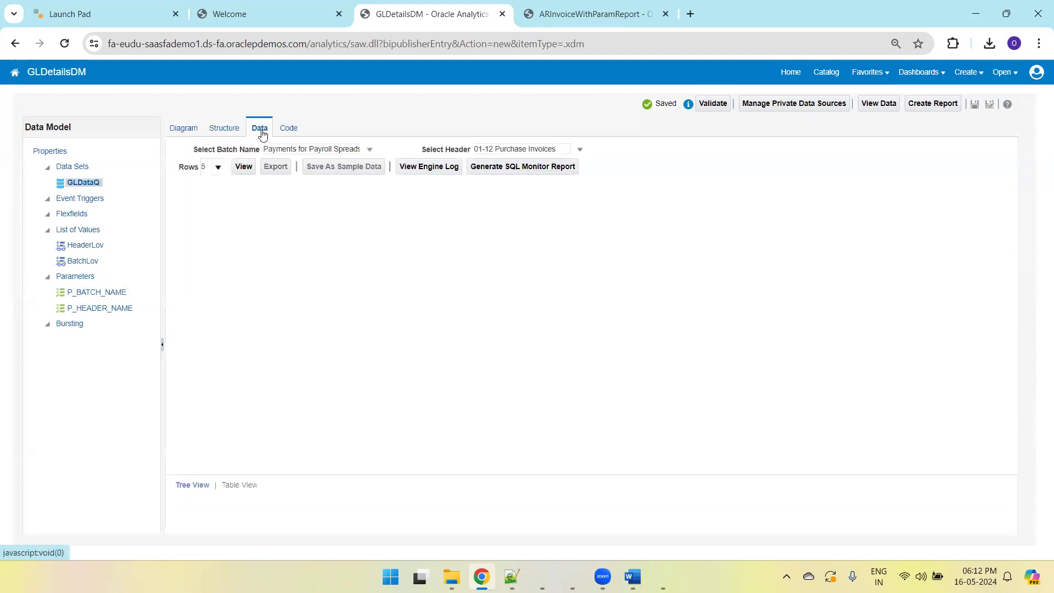
left_click(351, 157)
left_click(320, 242)
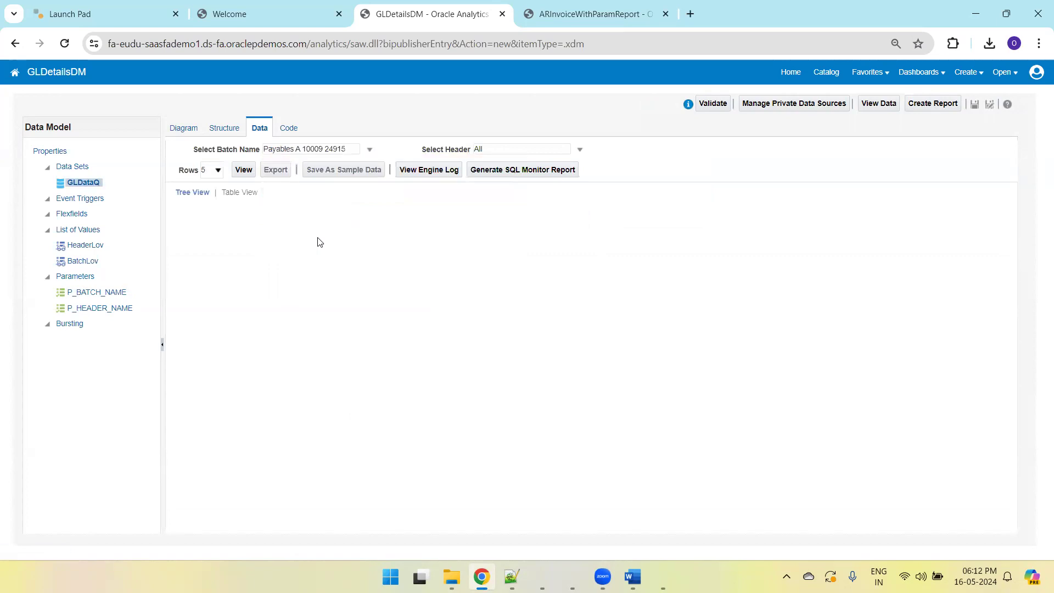
left_click(497, 150)
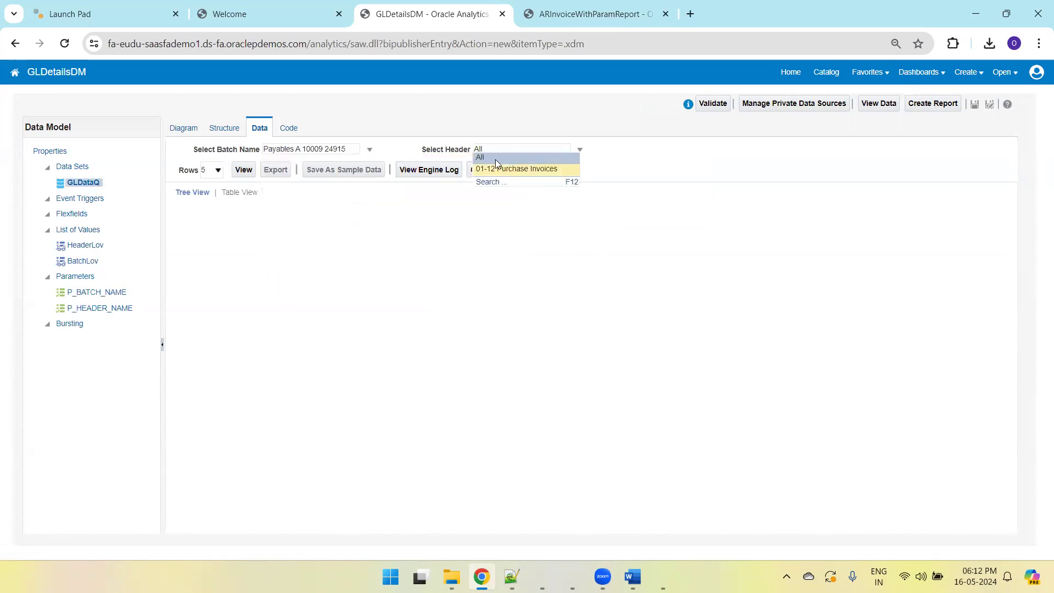
left_click(354, 150)
left_click(329, 203)
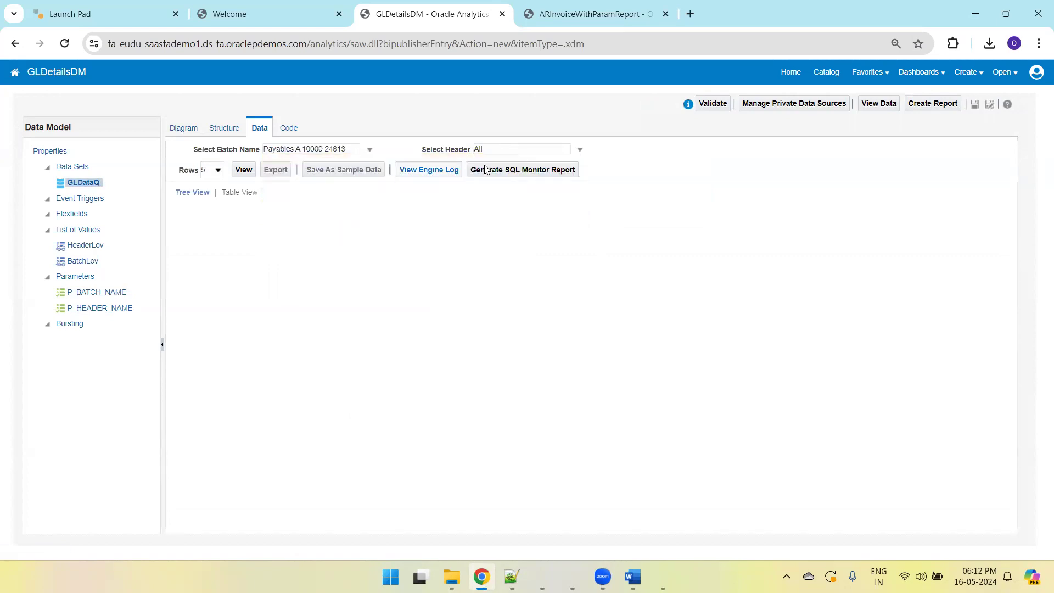
left_click(526, 150)
left_click(519, 169)
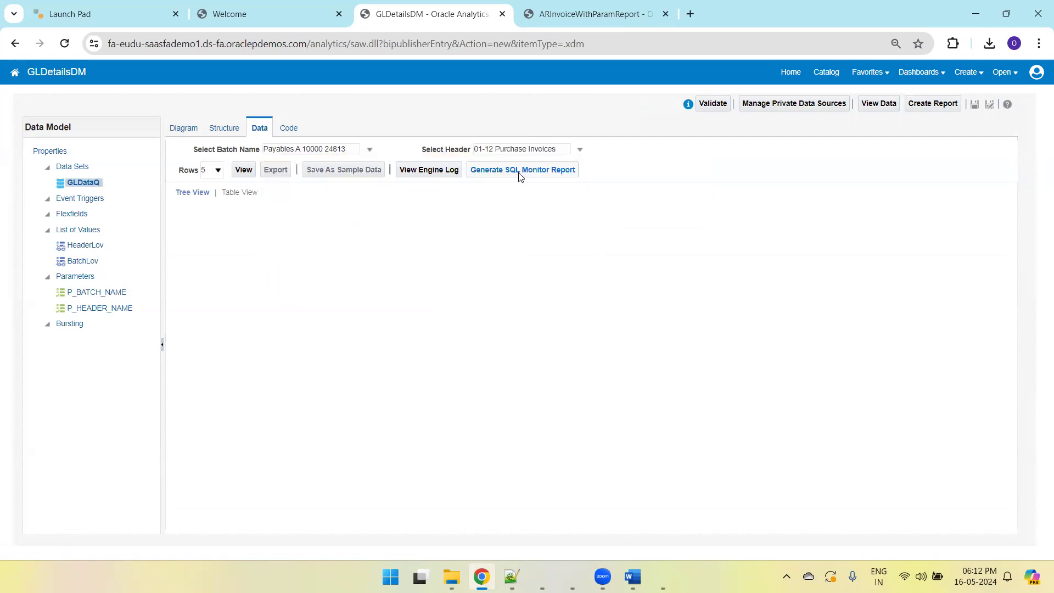
left_click(247, 174)
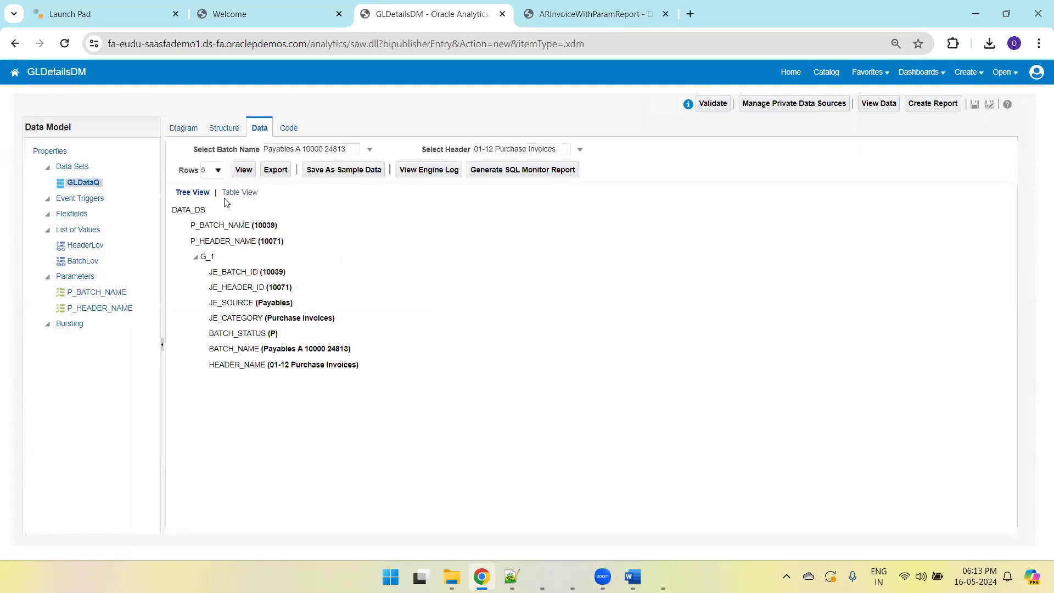
left_click(233, 192)
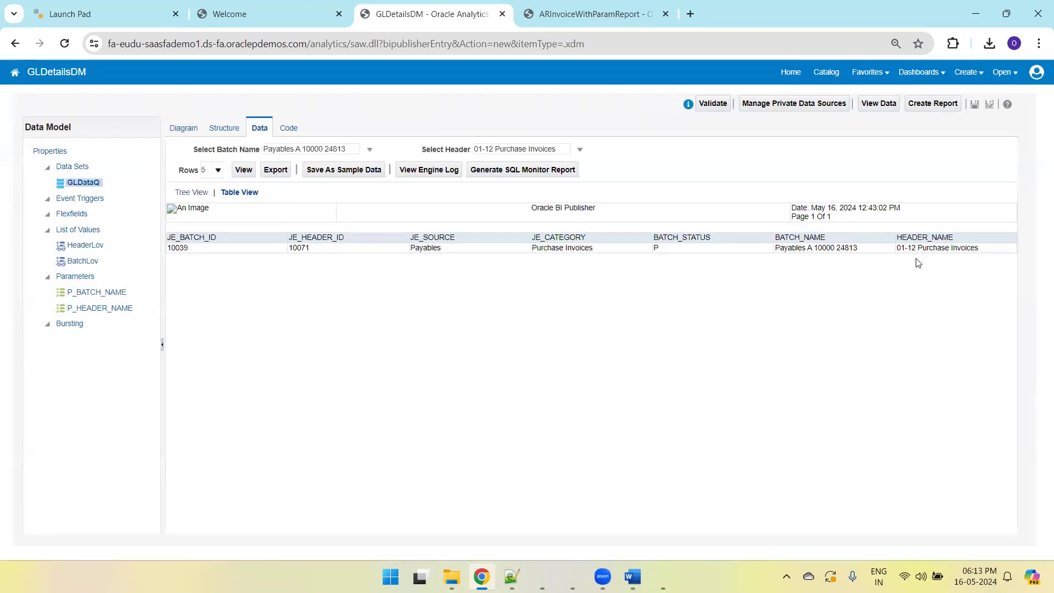
left_click(334, 149)
scroll(516, 231, "down", 6)
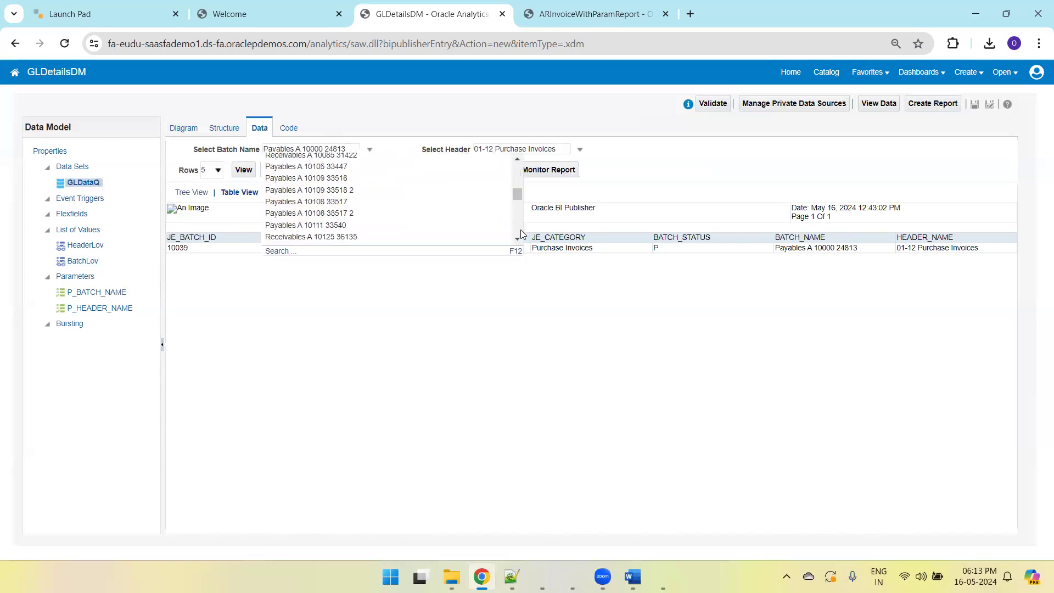
left_click(393, 226)
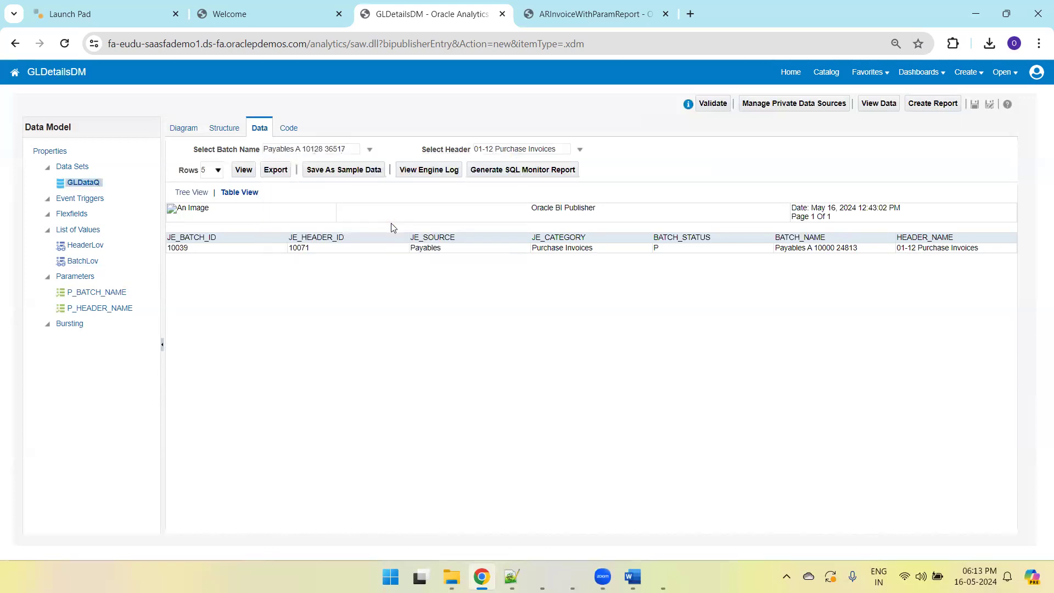
left_click(524, 150)
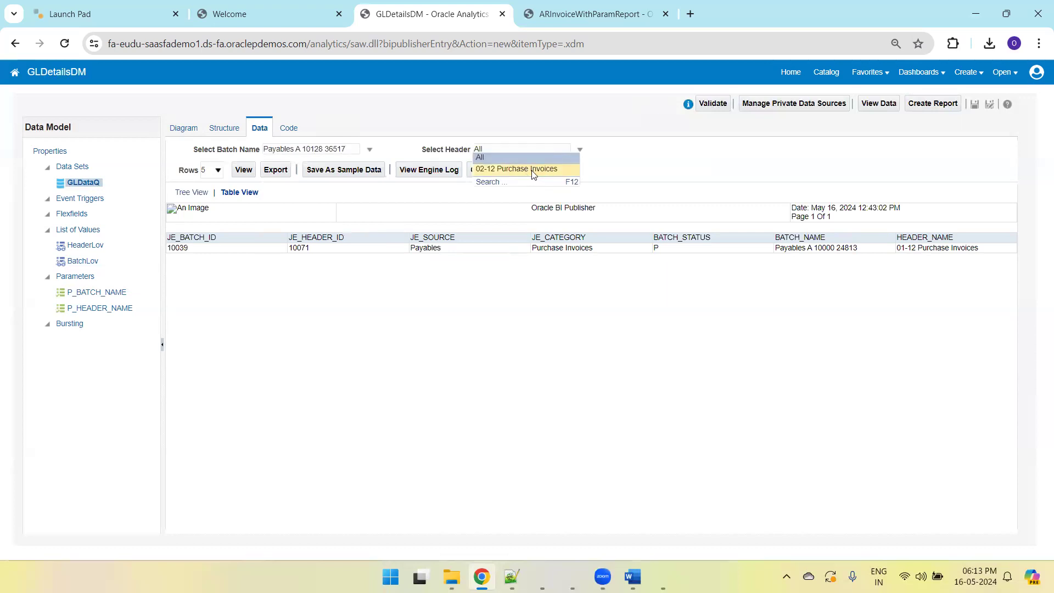
left_click(528, 170)
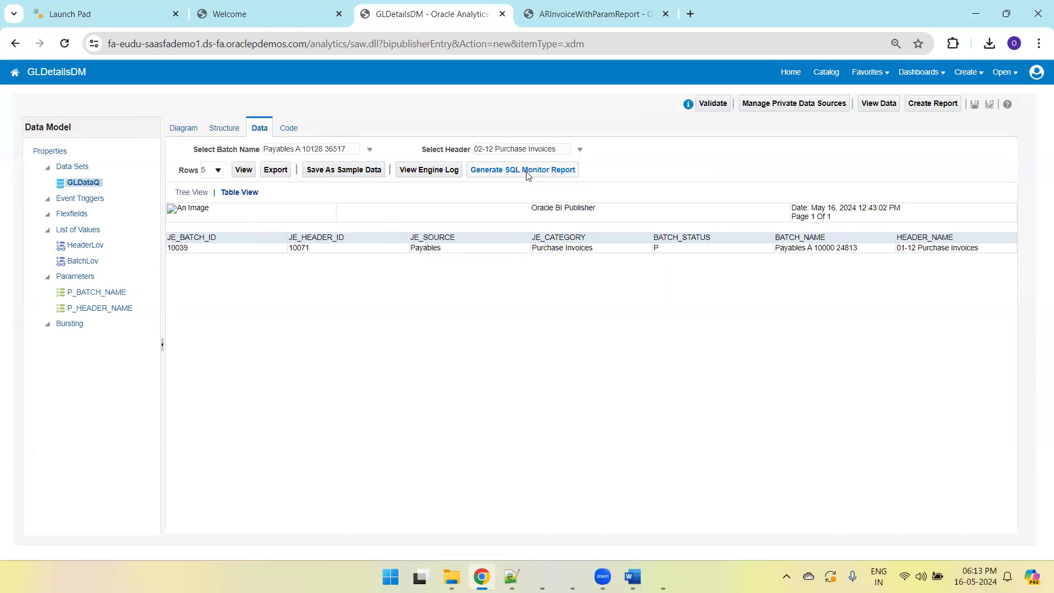
left_click(249, 170)
left_click(301, 156)
left_click(357, 153)
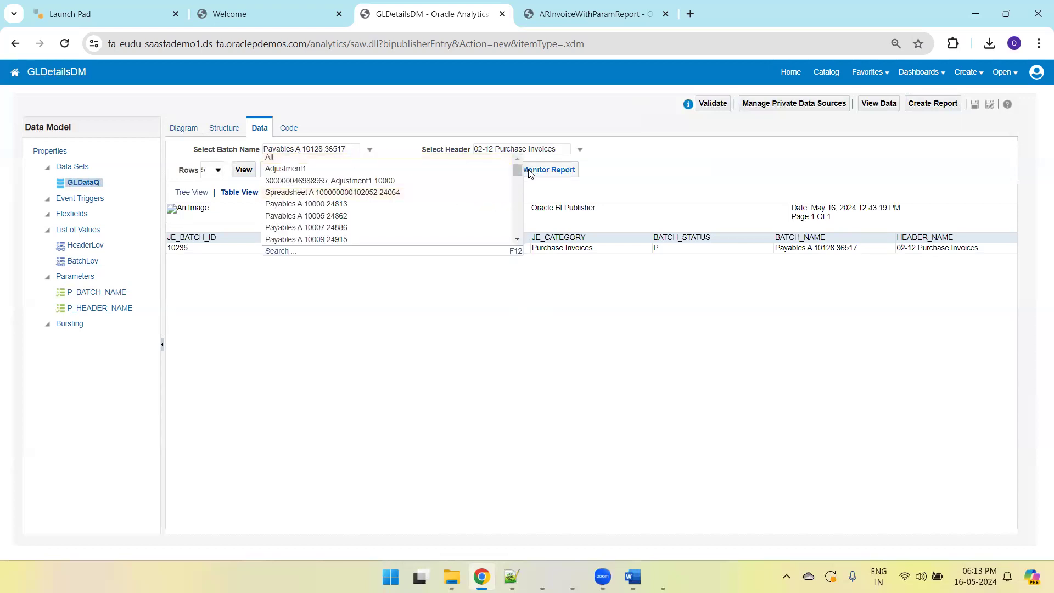
left_click_drag(517, 171, 517, 227)
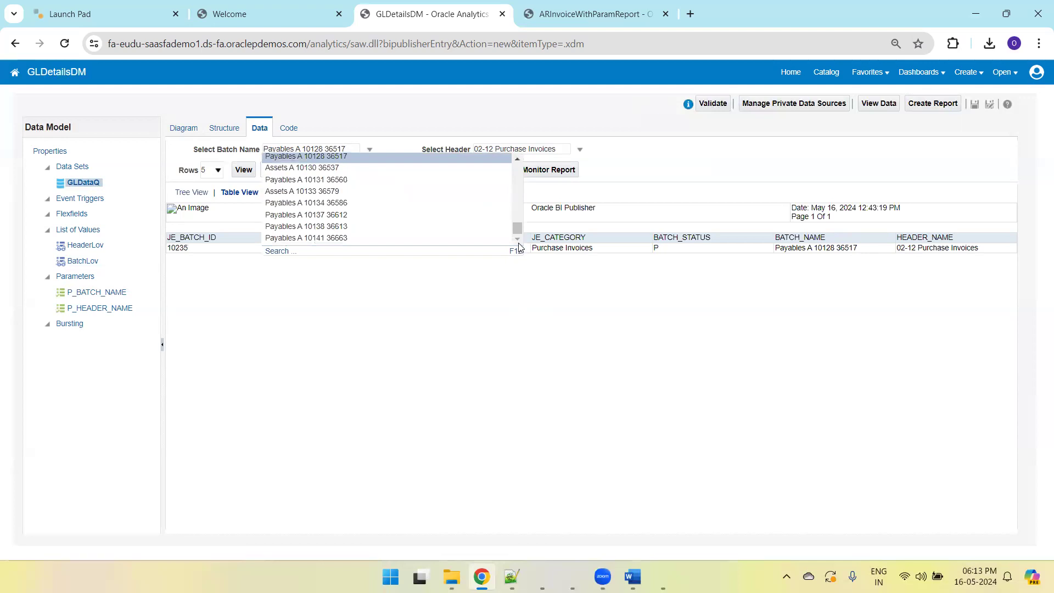
left_click(442, 216)
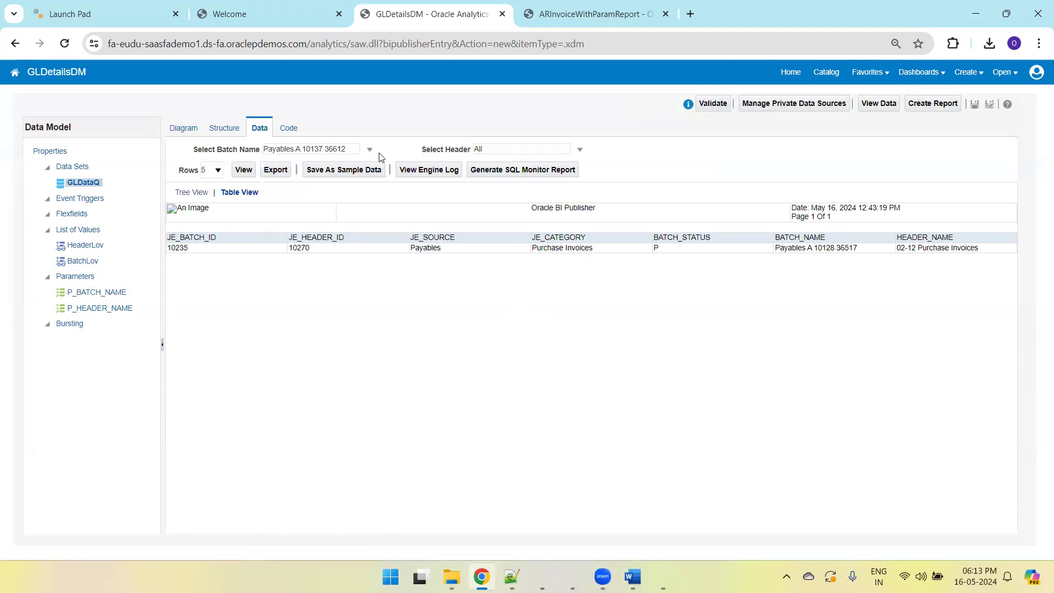
left_click(515, 148)
left_click(508, 170)
left_click(242, 172)
key("alt+Tab")
key("alt+Tab")
- Insert a blank line after the je_batch_id join condition in the GLDataQ SQL query and accept the data set
left_click(183, 128)
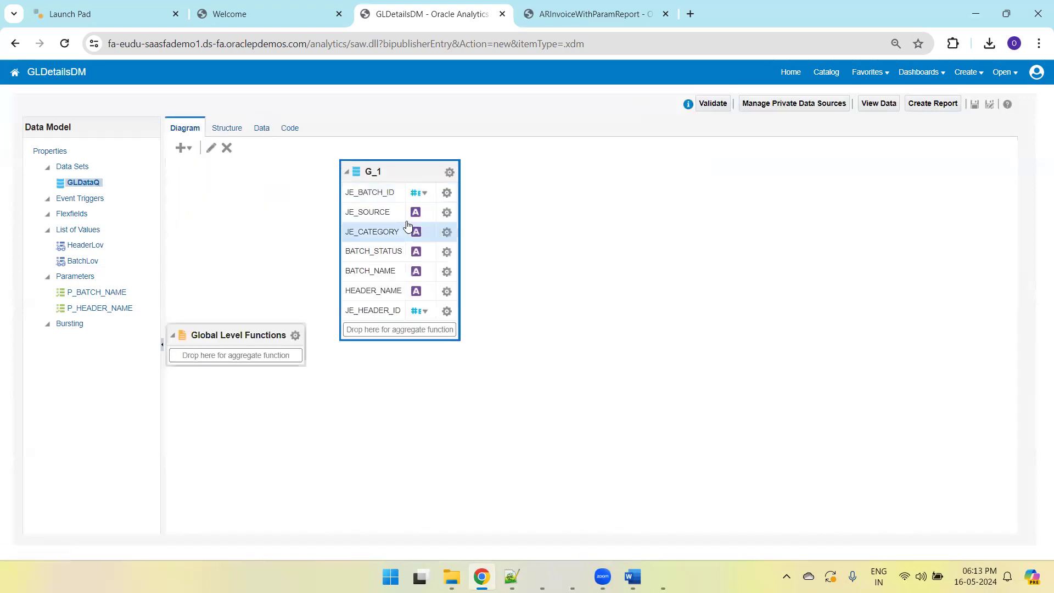
left_click(211, 149)
left_click(496, 349)
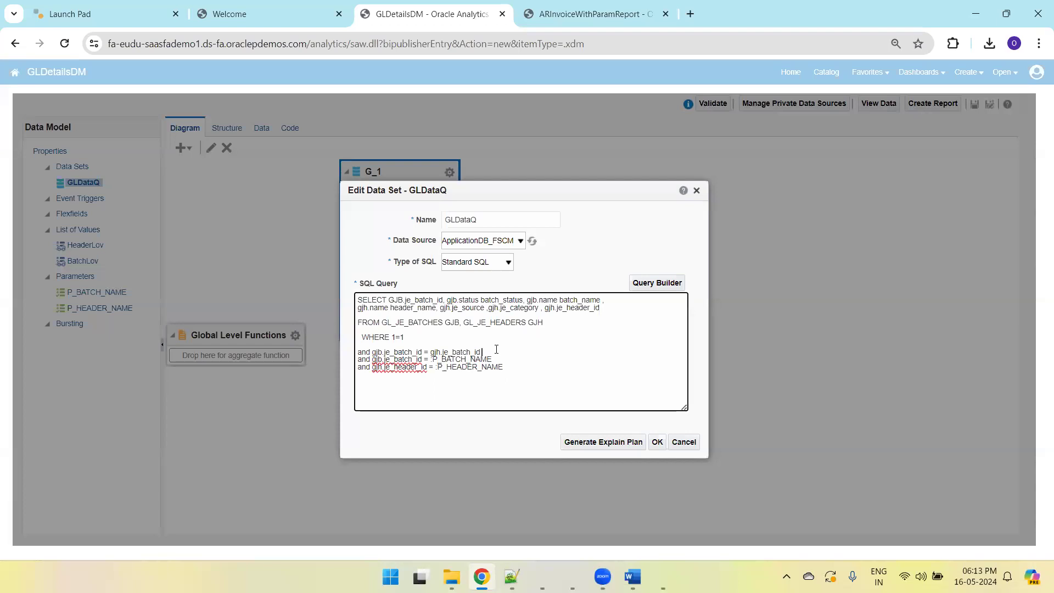
key("Return")
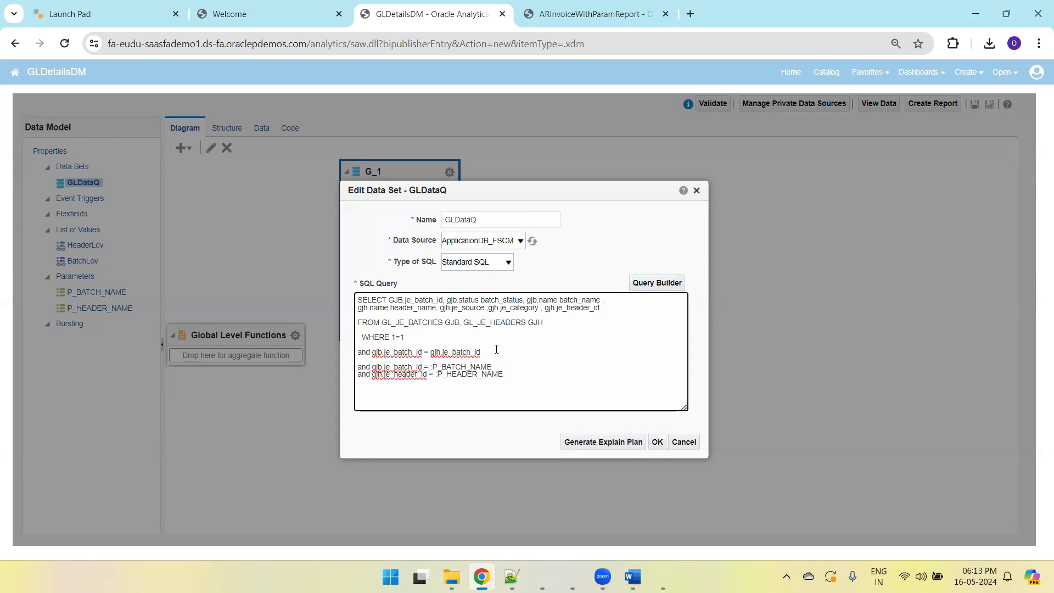
left_click(657, 442)
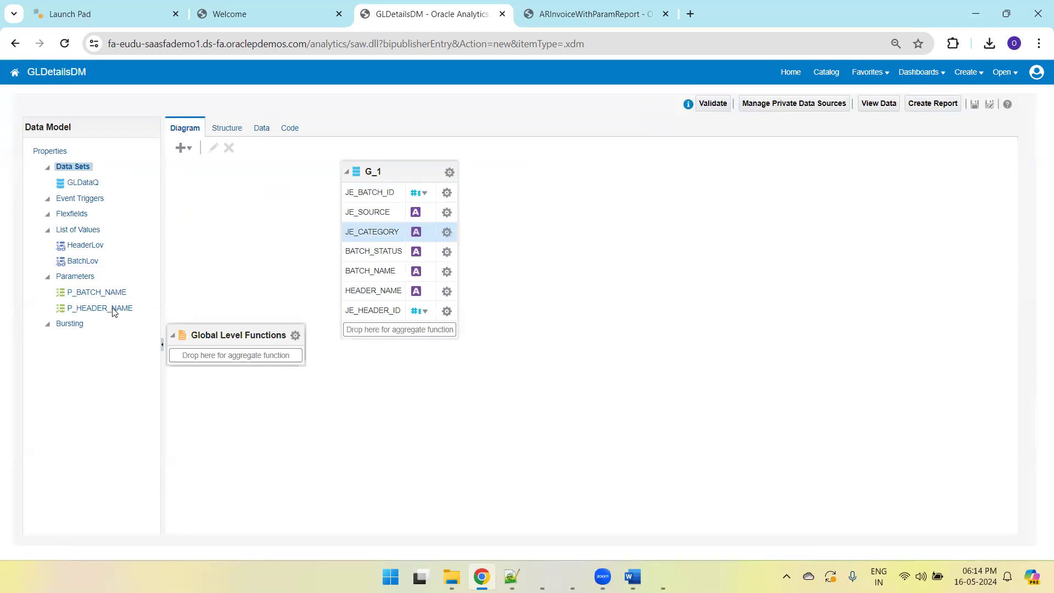
- Review the BatchLov query and insert a blank line after the je_batch_id join condition in the HeaderLov query
left_click(83, 262)
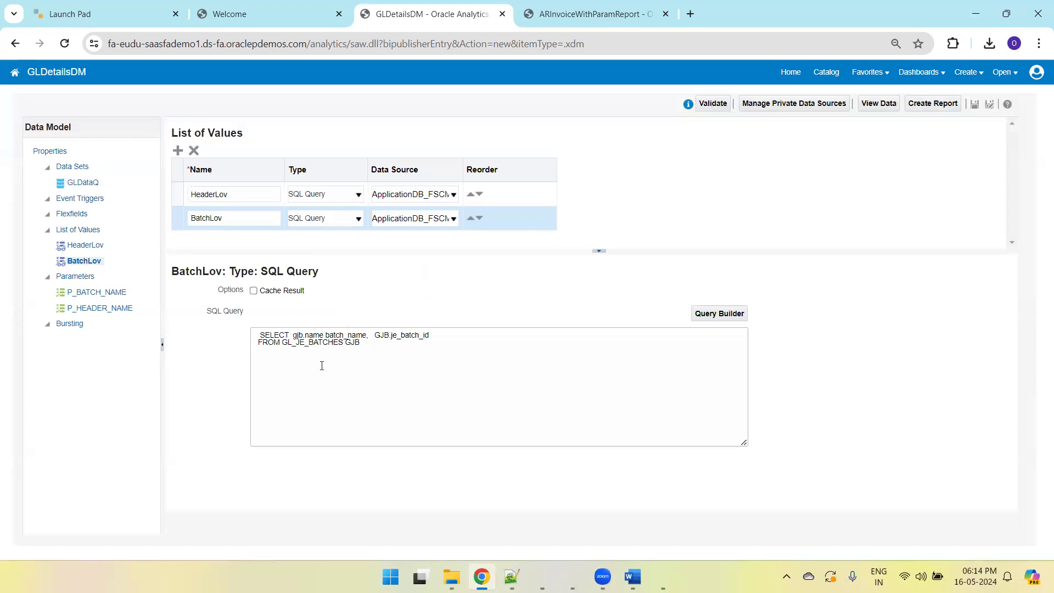
left_click(87, 247)
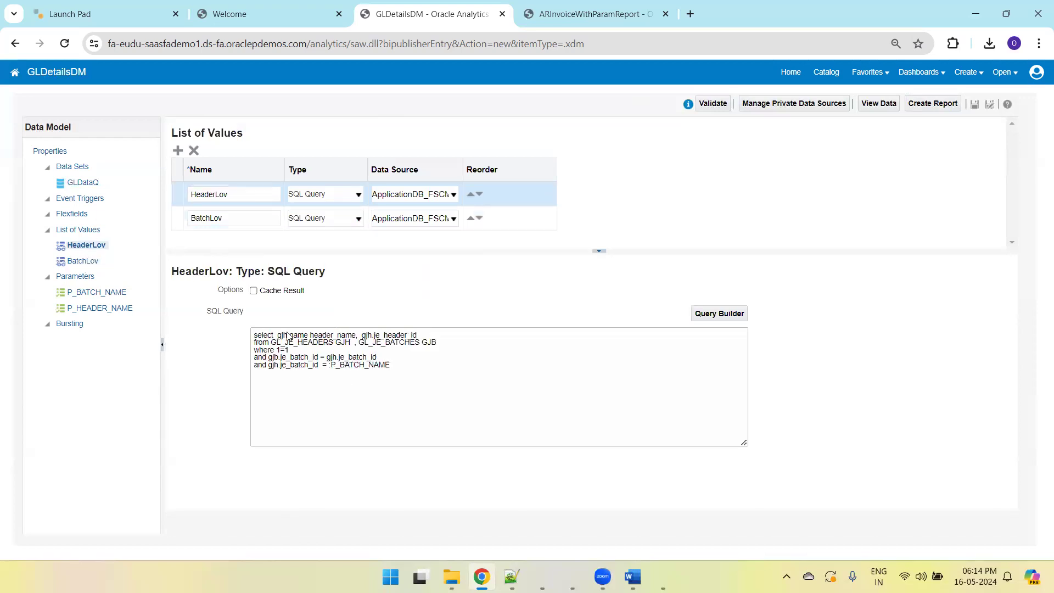
left_click(388, 357)
key("Return")
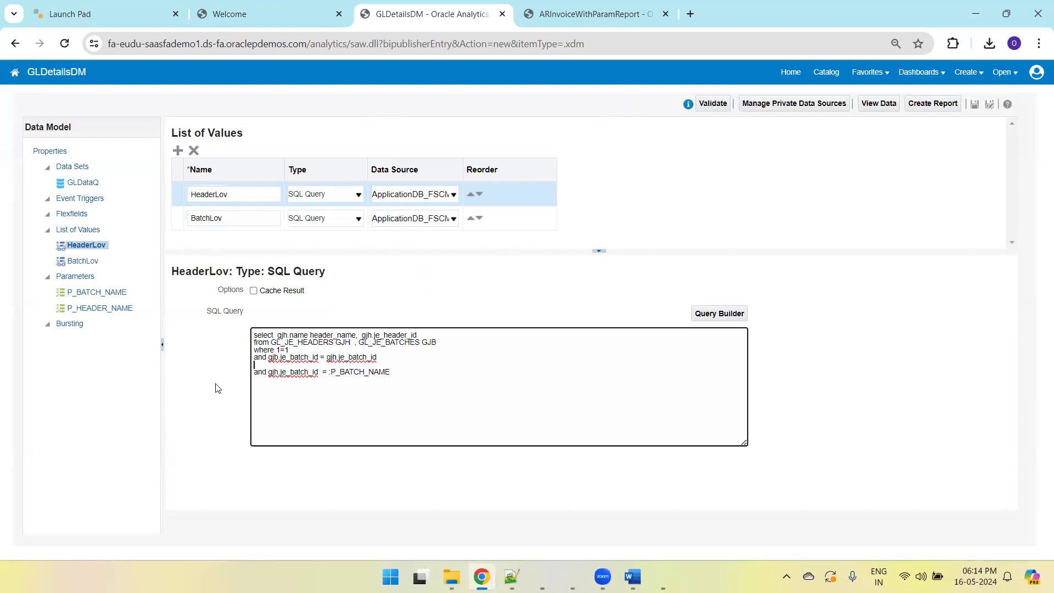
- Review the P_BATCH_NAME parameter settings, including its display label, and the bind conditions in the GLDataQ query
left_click(76, 294)
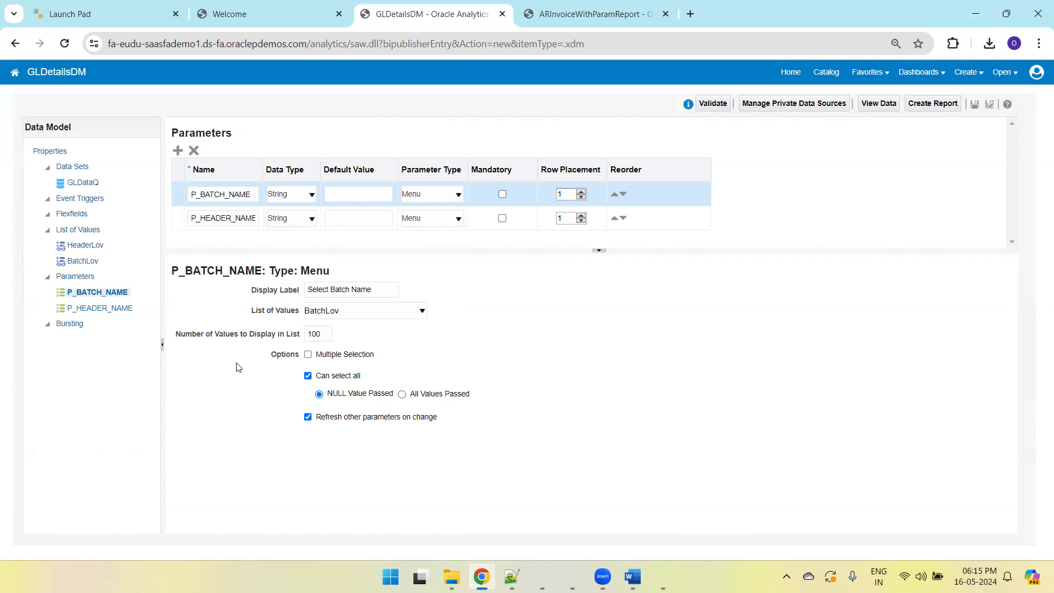
left_click(78, 183)
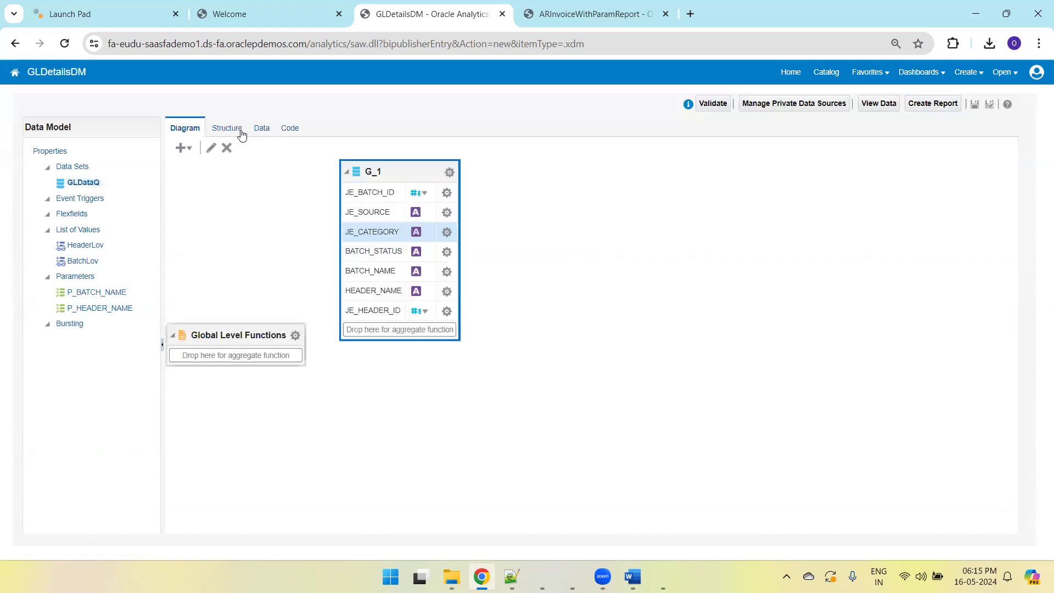
left_click(211, 148)
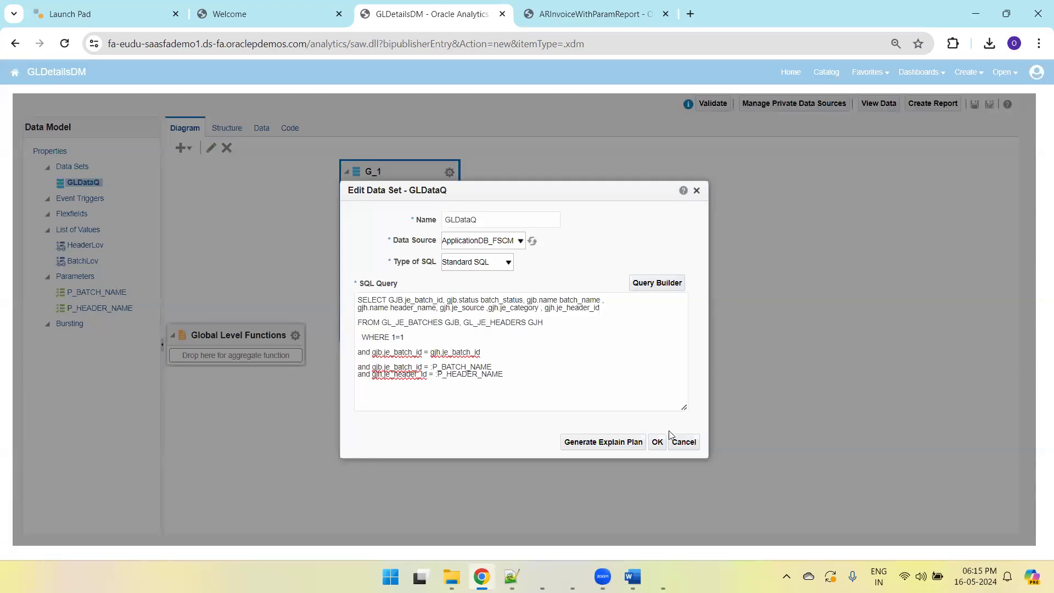
left_click(683, 442)
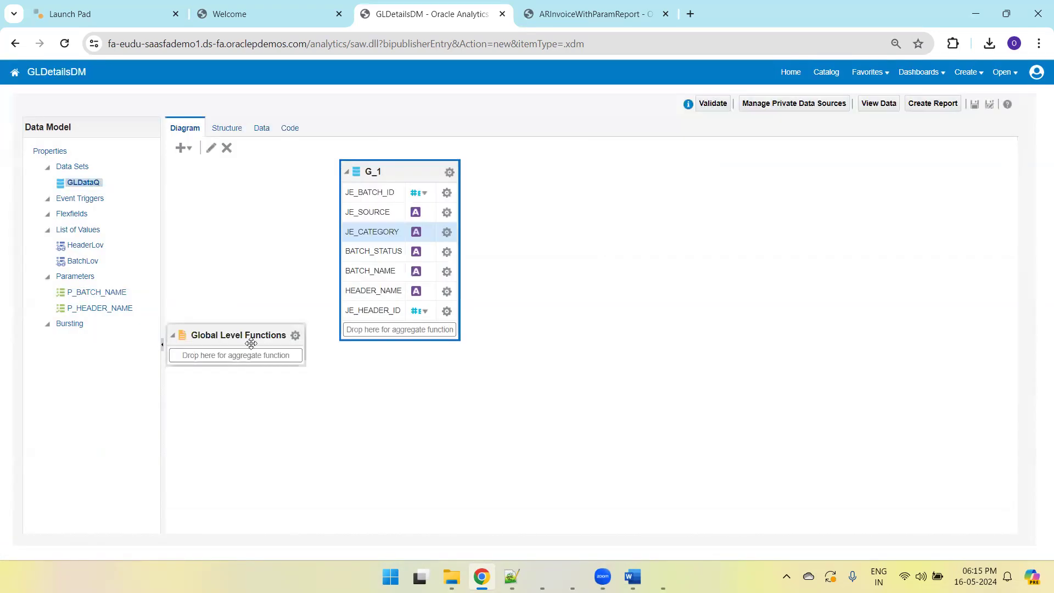
left_click(115, 293)
left_click_drag(379, 290, 279, 288)
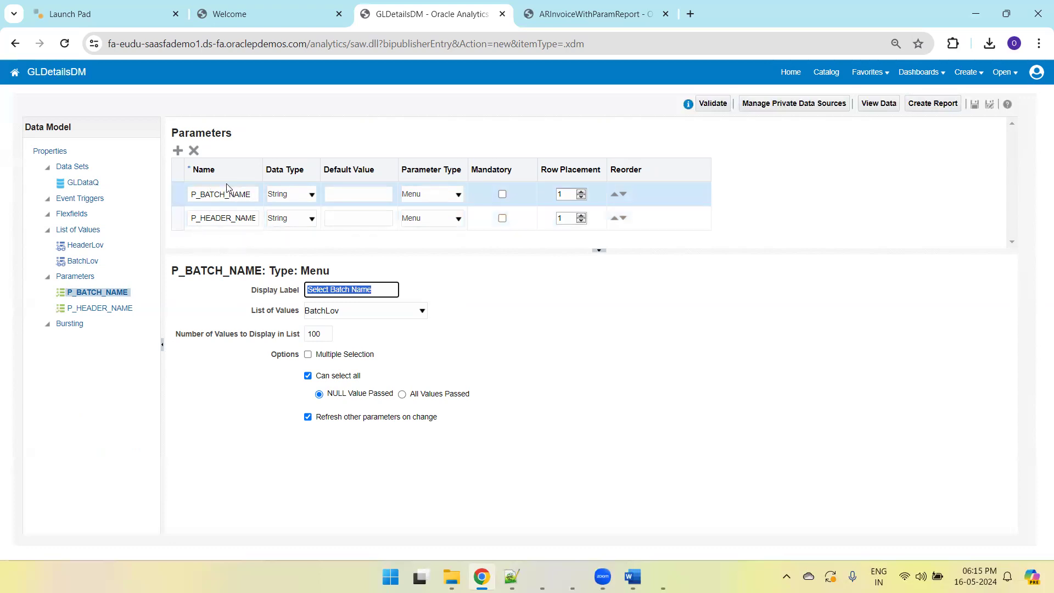
left_click(379, 292)
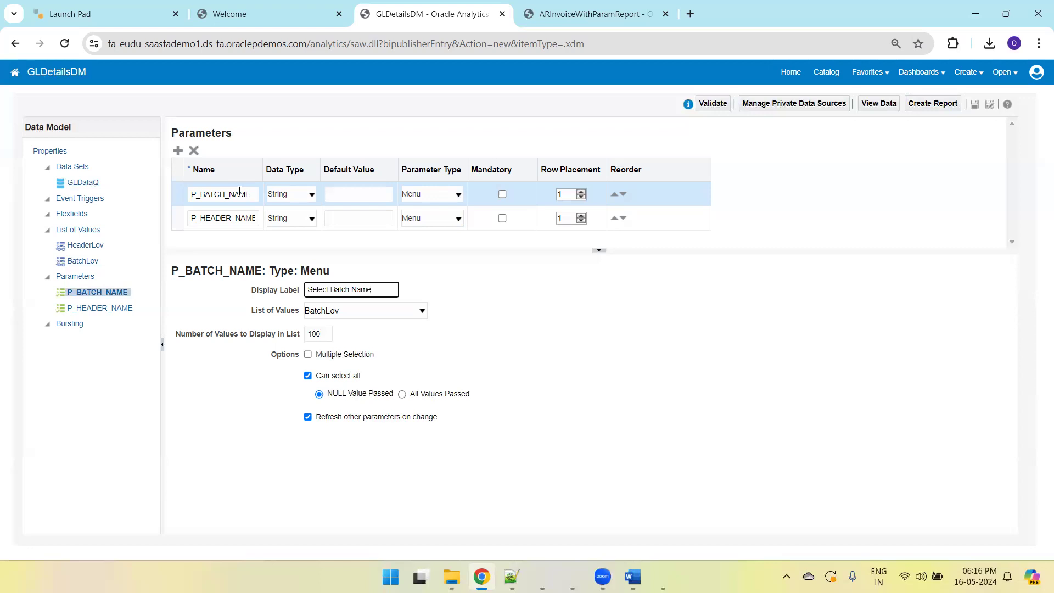
- Examine the GLDataQ structure with its XML tag names and its XML output tree
left_click(81, 184)
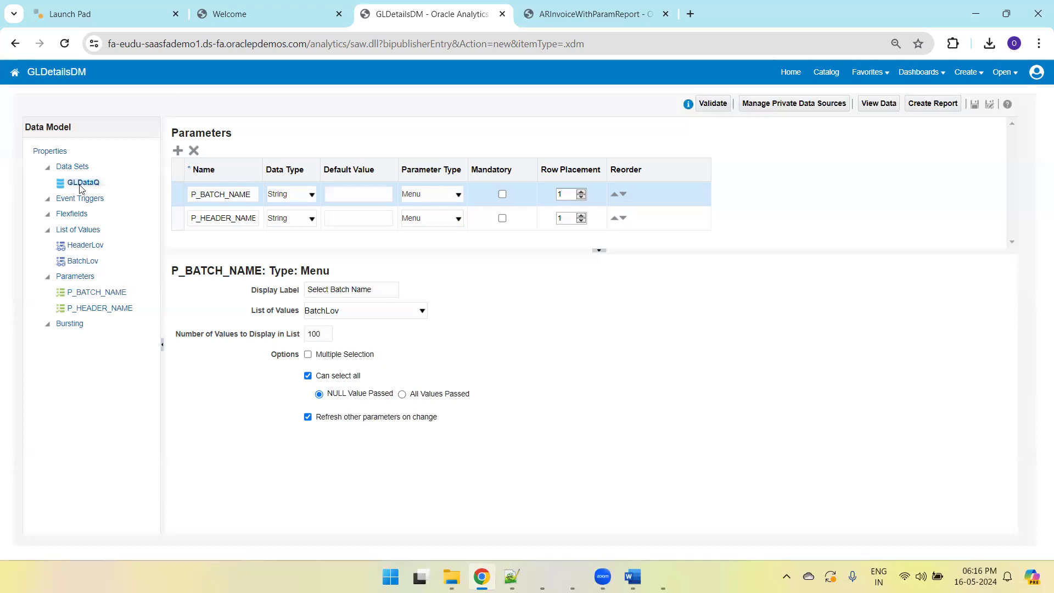
left_click(258, 129)
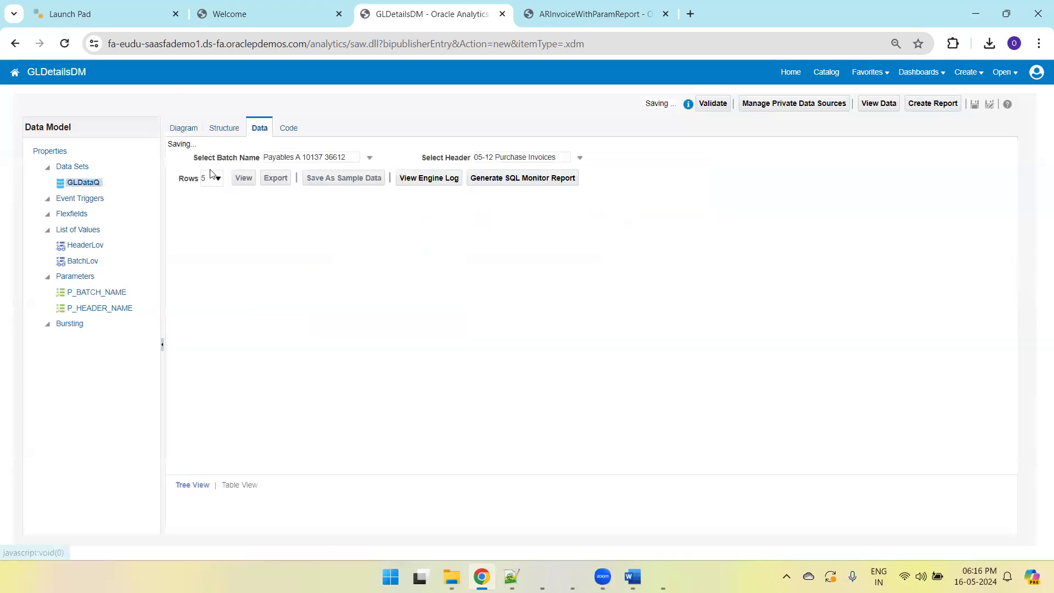
left_click(220, 130)
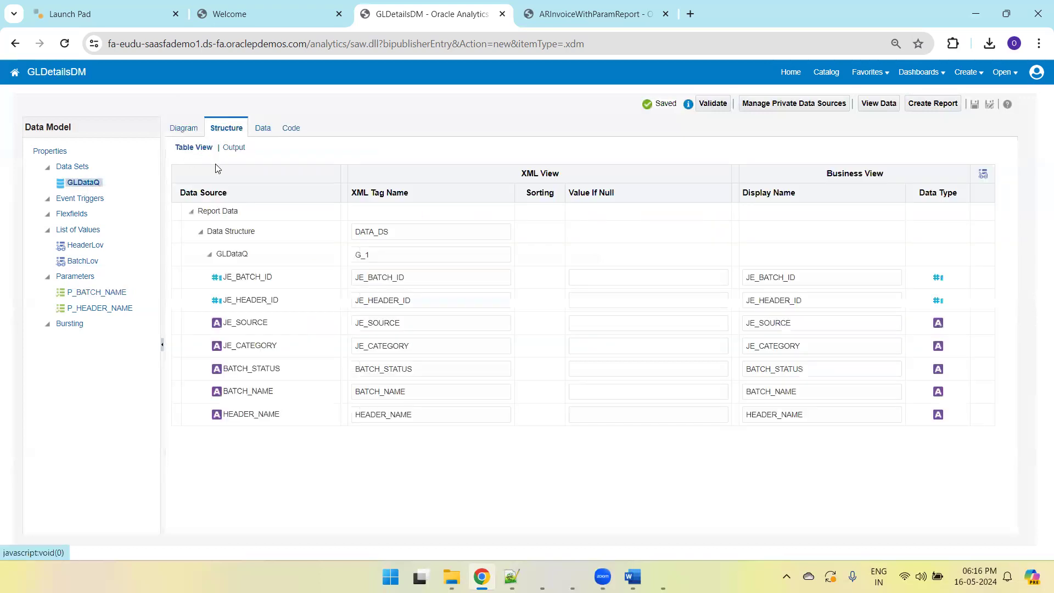
left_click(416, 277)
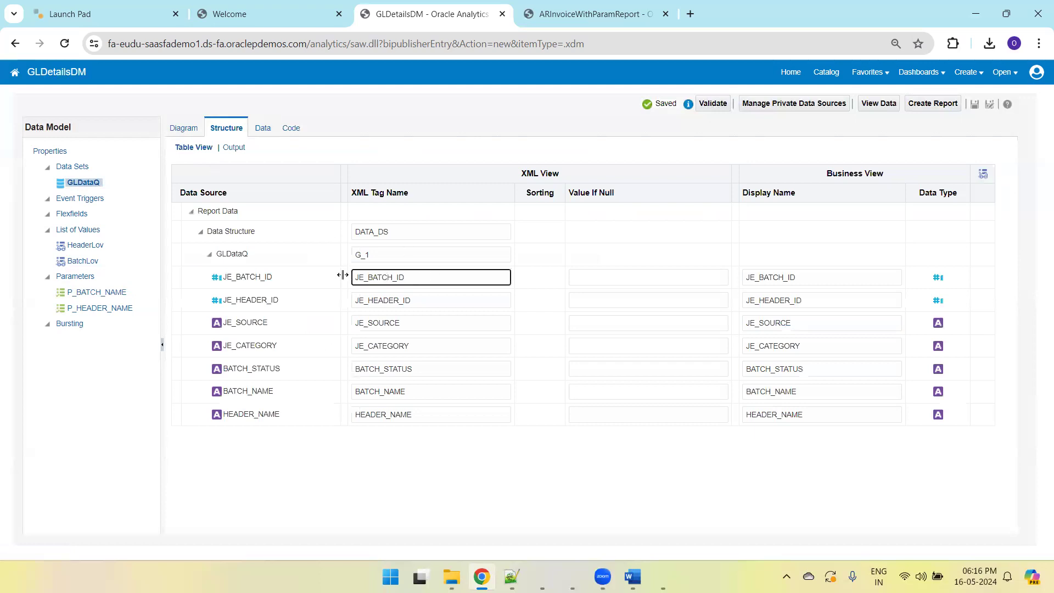
left_click(233, 147)
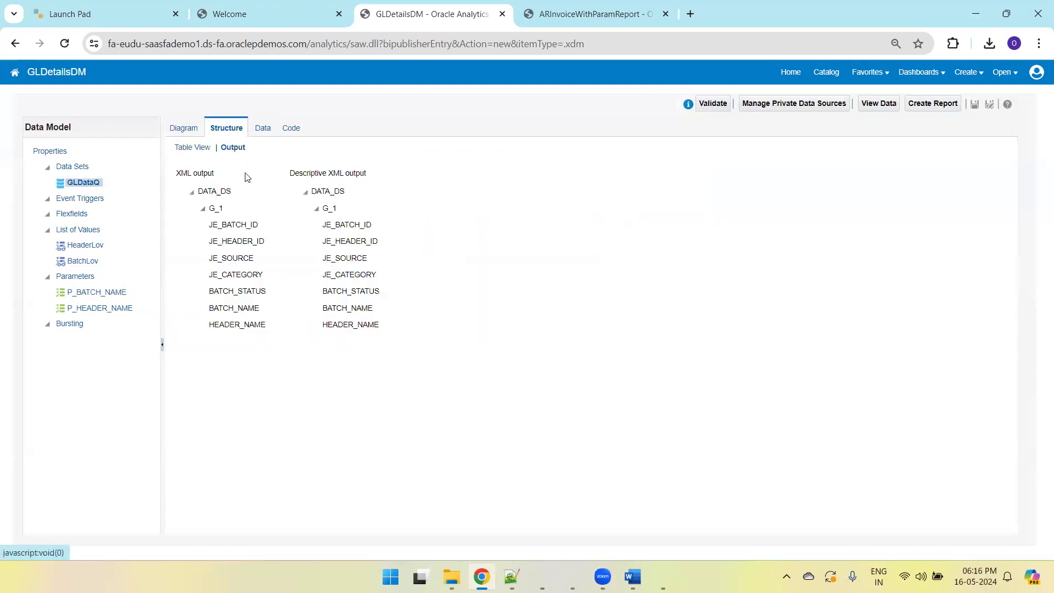
left_click(262, 129)
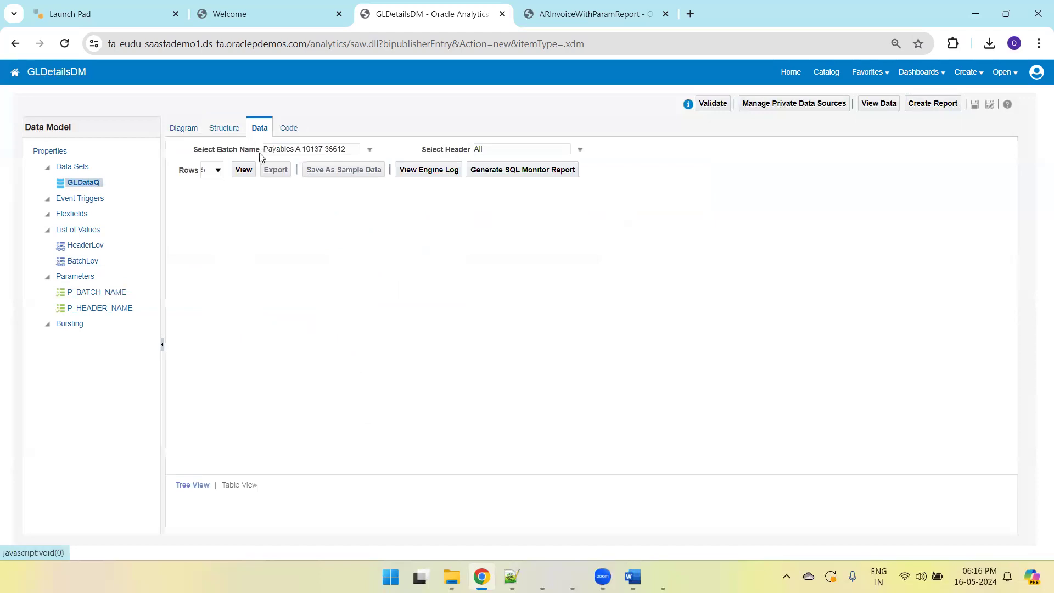
left_click(241, 170)
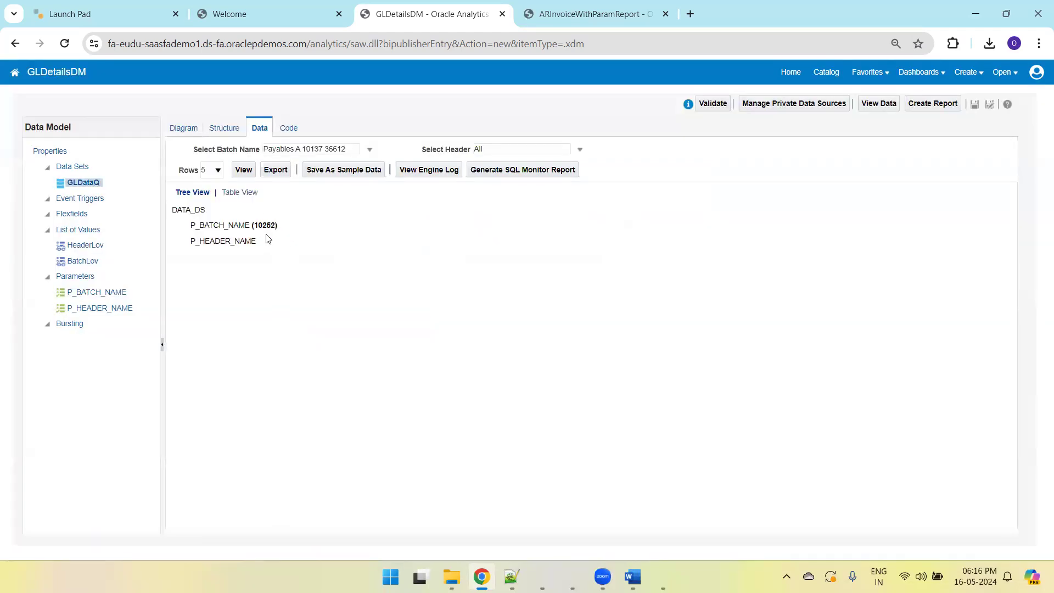
left_click(506, 150)
left_click(513, 169)
left_click(243, 169)
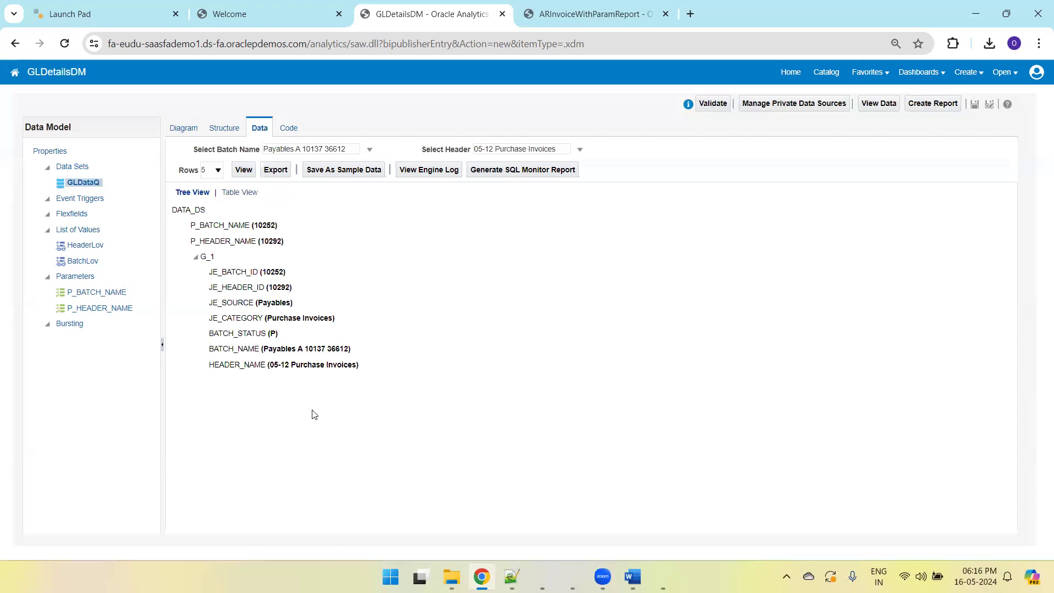
- Switch to the 16-May-2024_BIReport.txt notes in Notepad++, paste a copy of the BatchLov query below the headerLov query and save the file
key("alt+Tab")
key("ctrl+z")
key("ctrl+z")
key("ctrl+z")
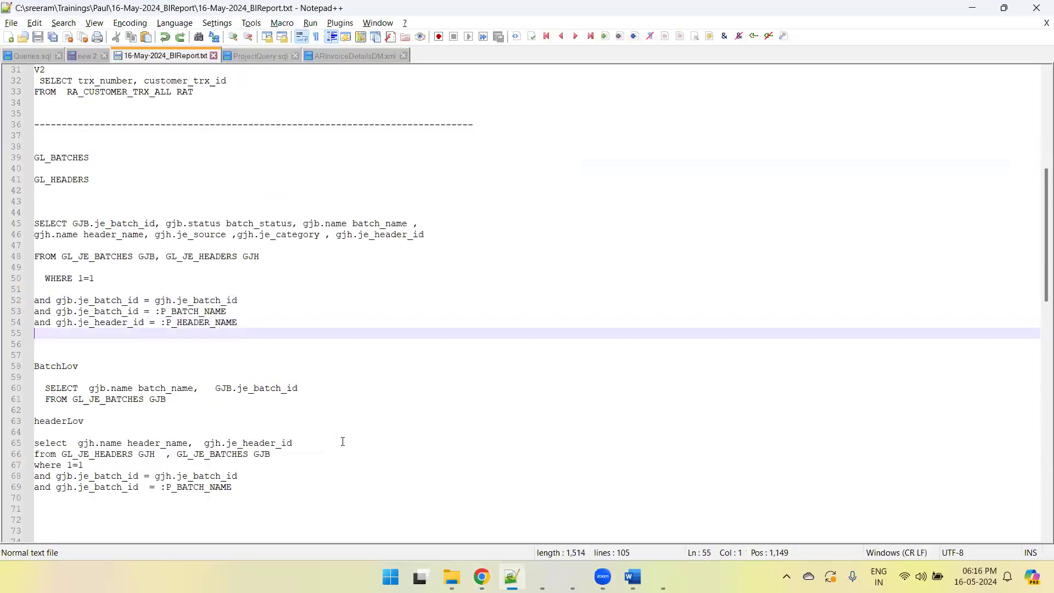
key("Up")
key("Up")
key("Up")
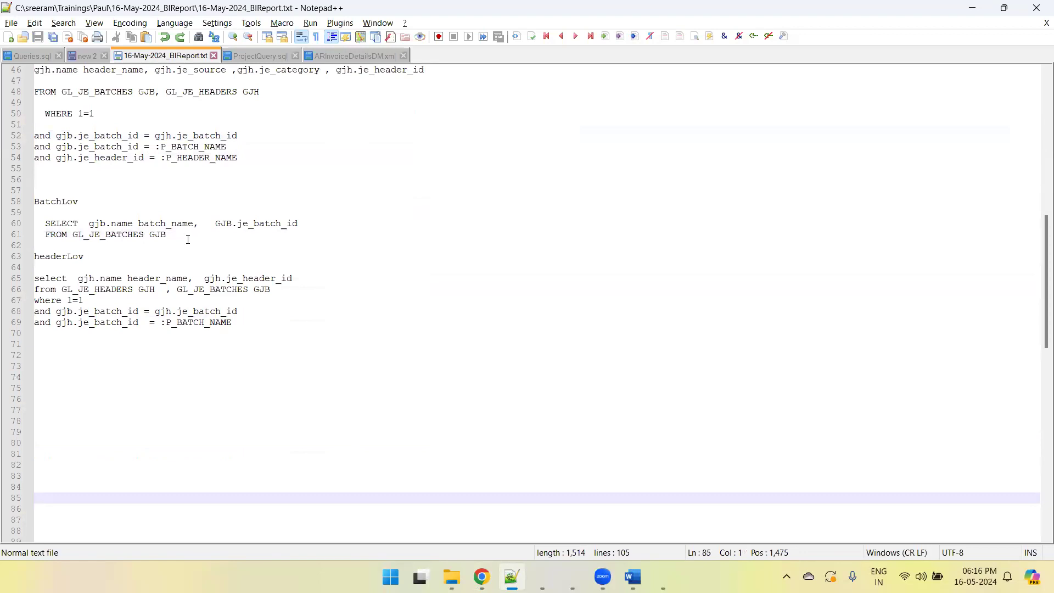
left_click_drag(173, 232, 4, 233)
key("ctrl+c")
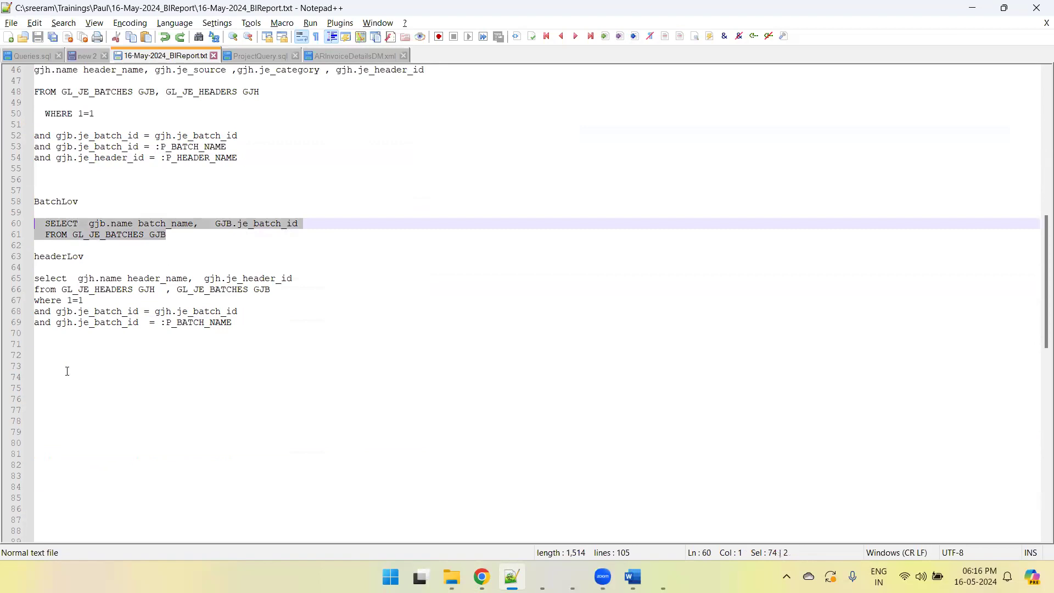
left_click(61, 385)
key("Return")
key("ctrl+v")
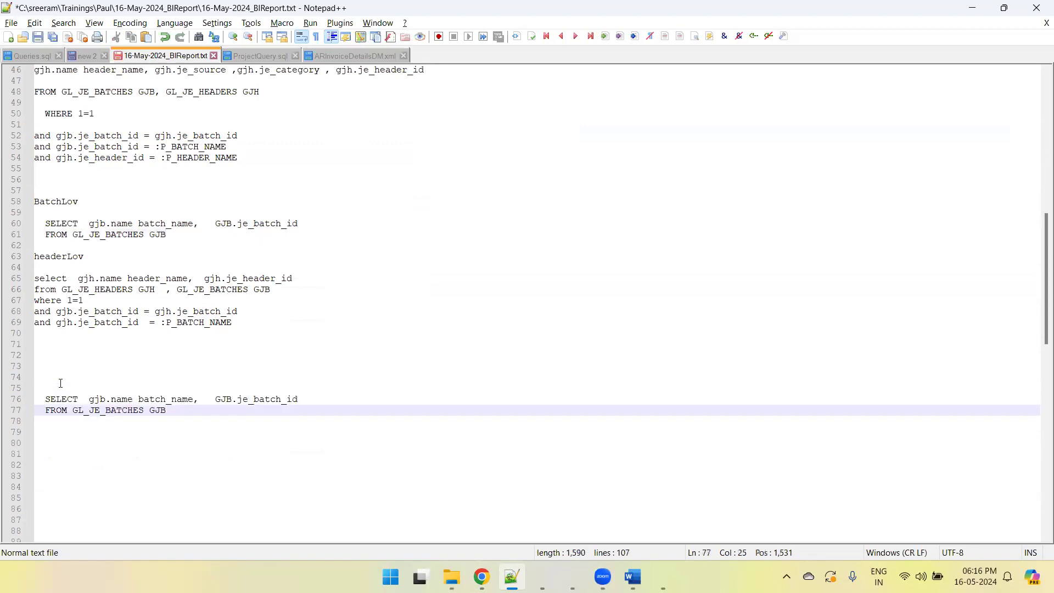
key("Return")
key("Return")
key("ctrl+s")
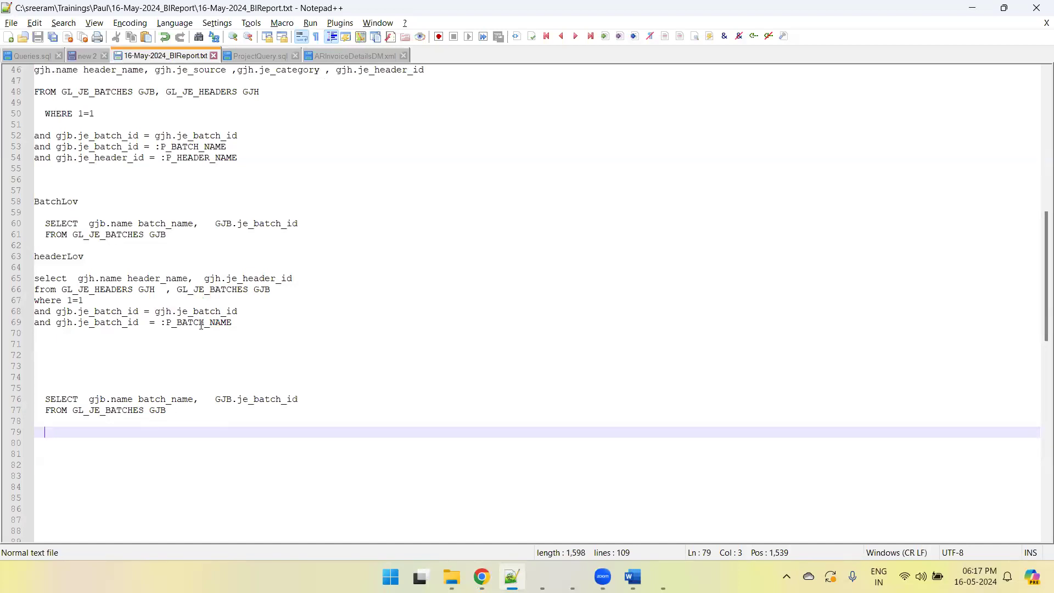
- Add "where 1=1" and "and gjb.je_batch_id = :P_BATCH_NAME" to the copied batch query below headerLov and save the notes
left_click_drag(233, 320, 1, 326)
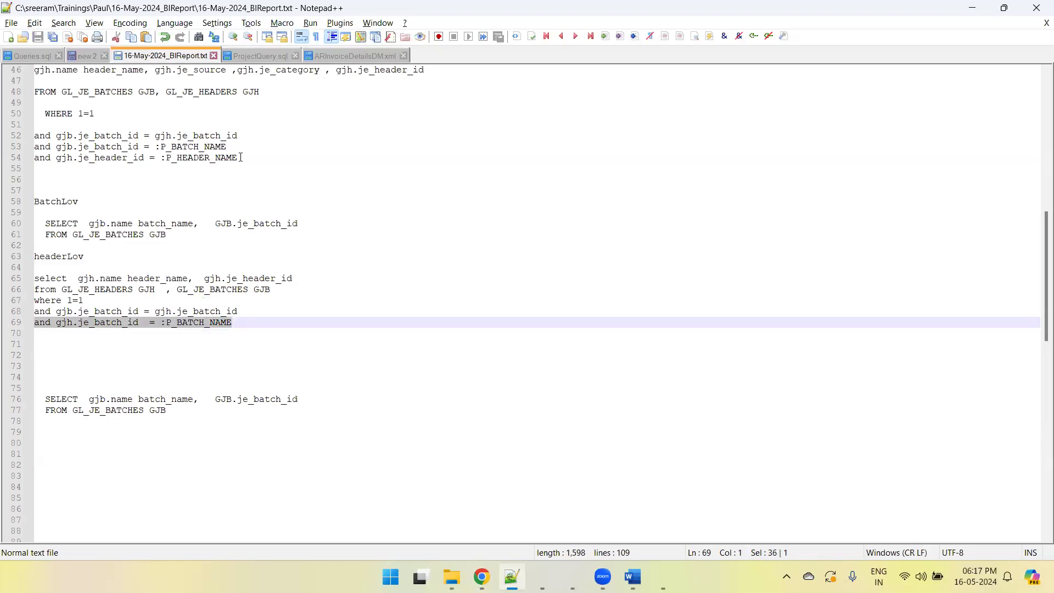
left_click_drag(235, 146, 15, 152)
key("ctrl+c")
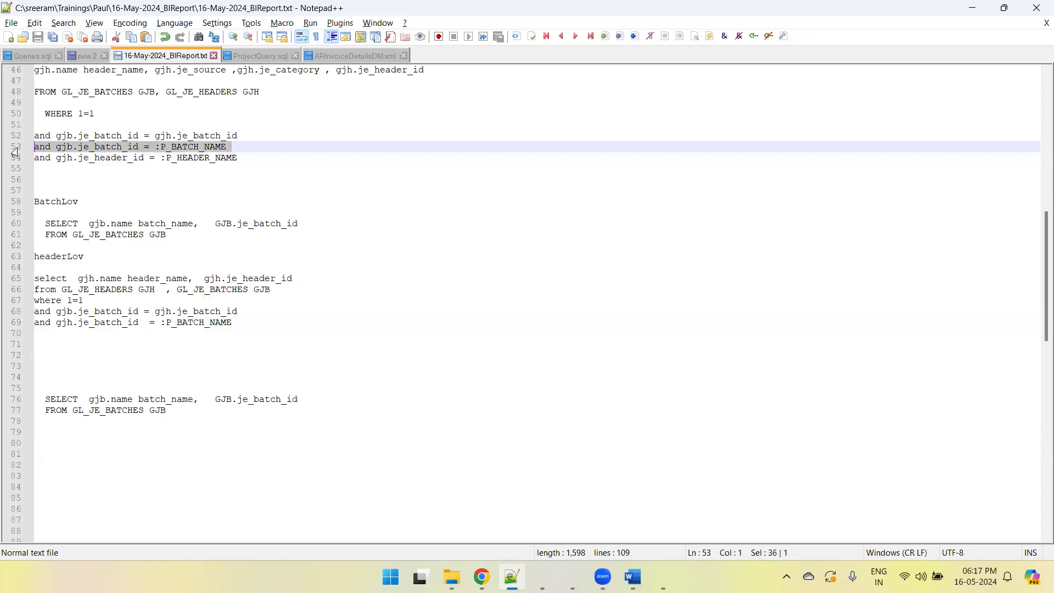
left_click(148, 424)
type("w")
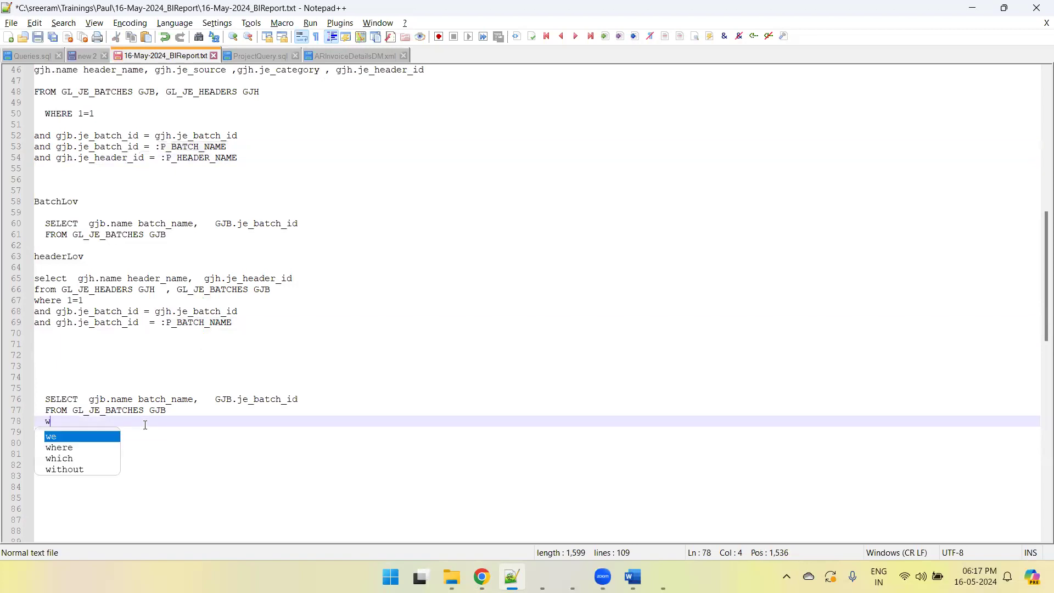
type("here 1=1=")
key("Return")
key("ctrl+v")
key("ctrl+s")
- Switch to GLDetailsDM in Chrome and create a SQL data set BatchDetails on ApplicationDB_FSCM using the batch query copied from the notes
left_click_drag(244, 433, 34, 399)
key("ctrl+c")
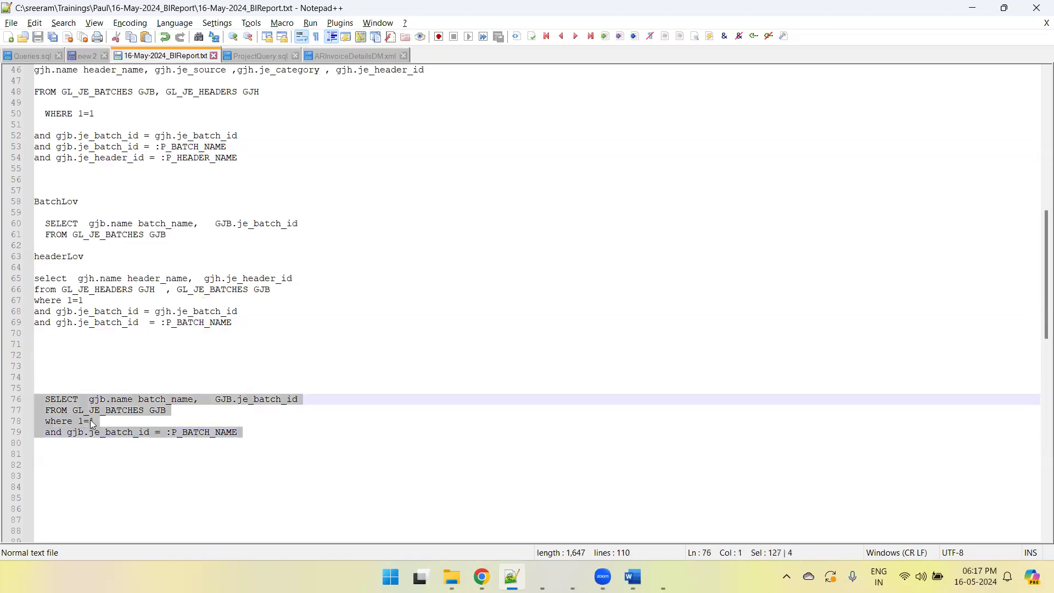
key("alt+Tab")
left_click(181, 128)
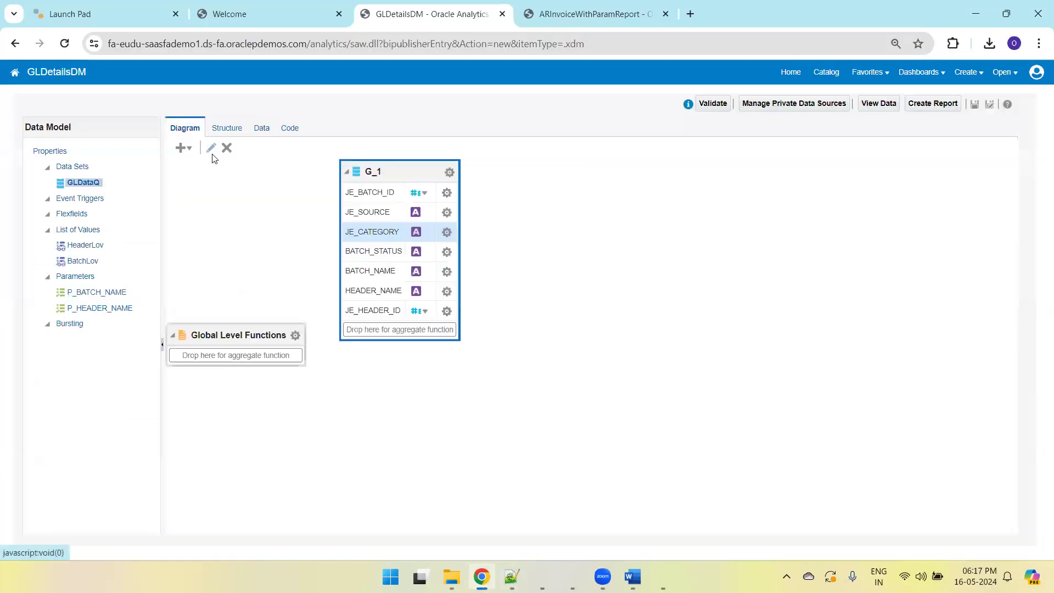
left_click(184, 154)
left_click(205, 163)
left_click(466, 222)
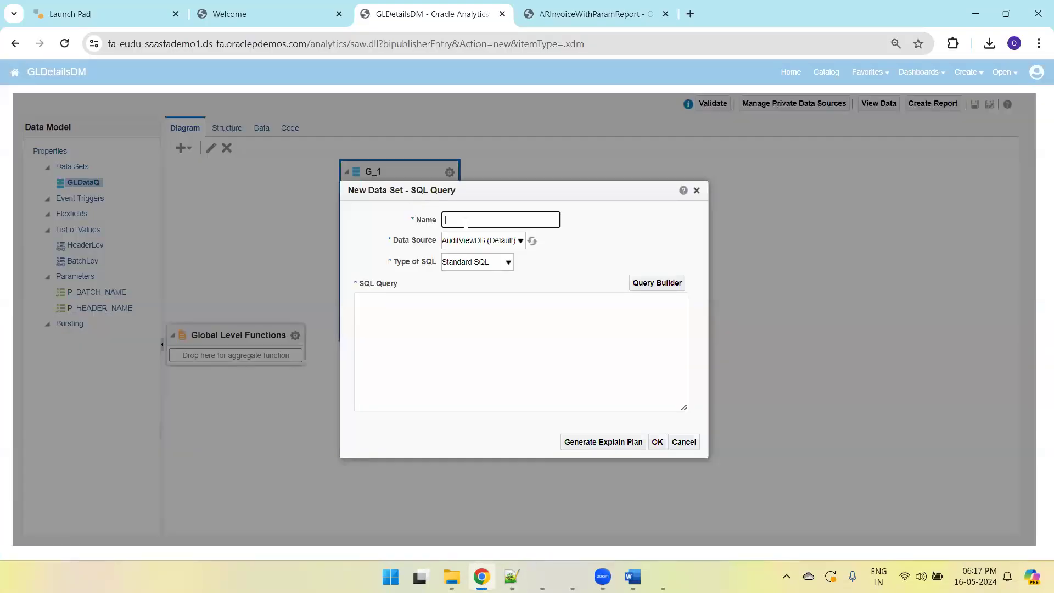
type("BatchDetails")
key("Tab")
key("Up")
left_click(489, 346)
key("ctrl+v")
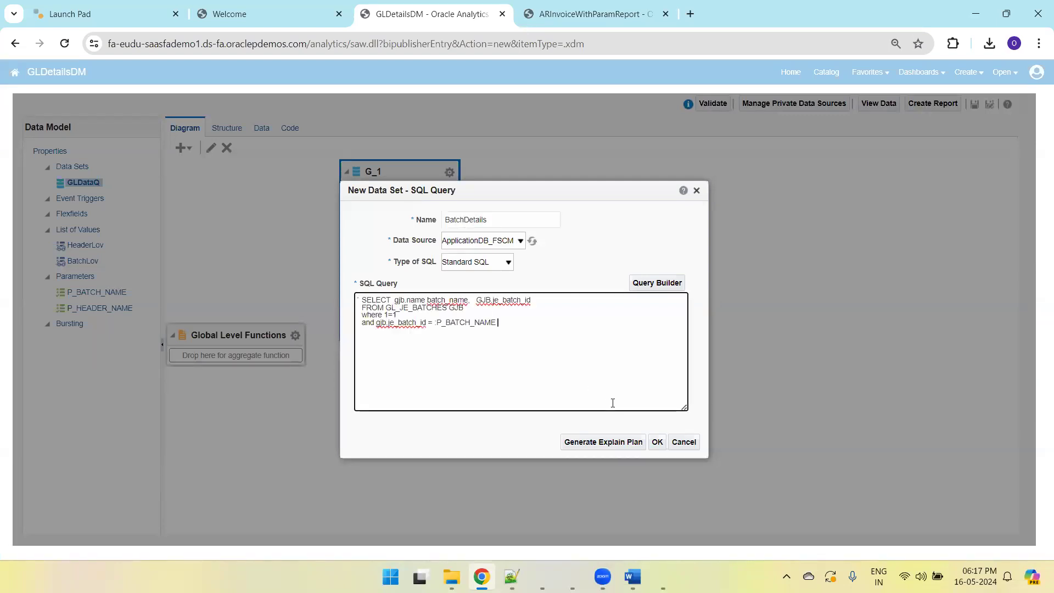
left_click(656, 443)
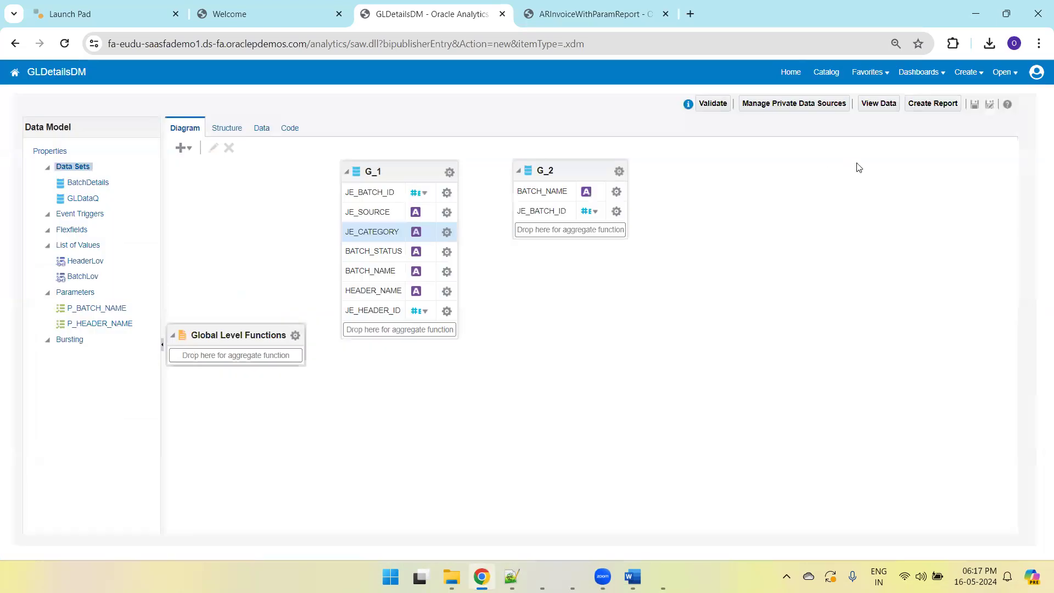
left_click(257, 129)
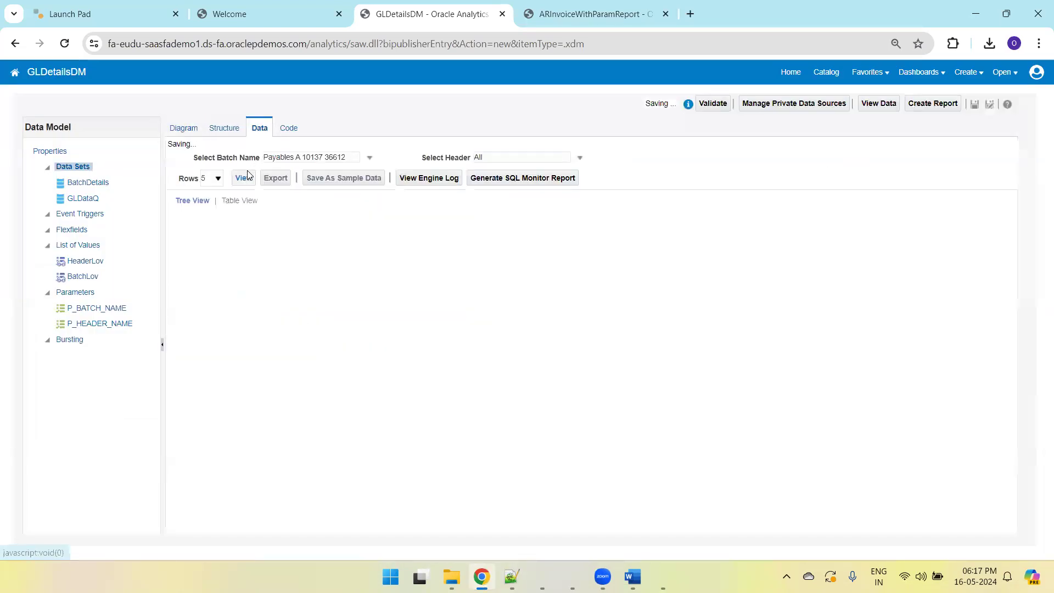
left_click(244, 169)
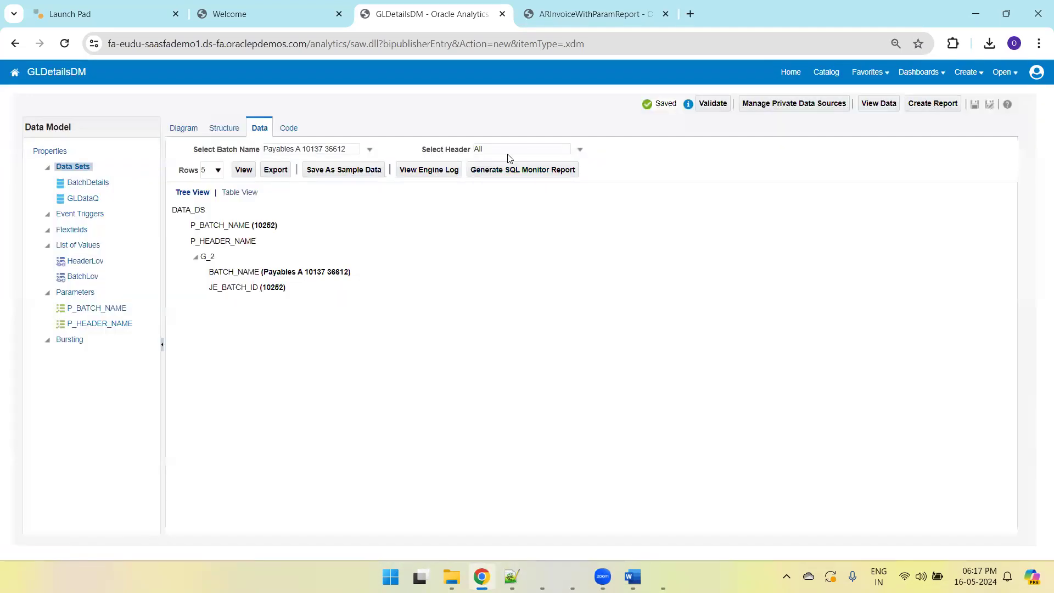
left_click(509, 151)
left_click(514, 169)
left_click(244, 169)
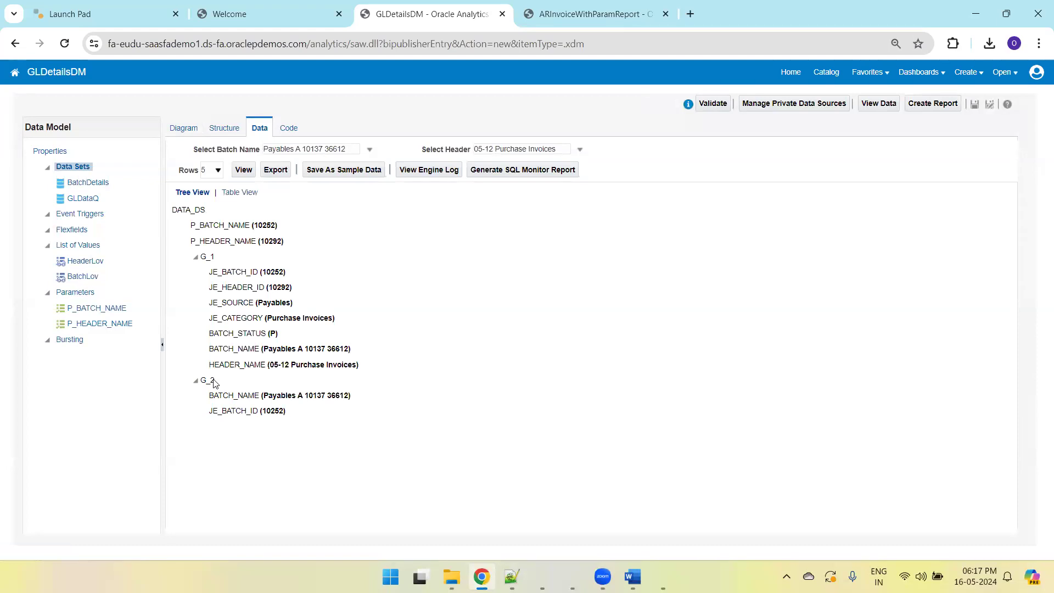
double_click(283, 395)
left_click_drag(349, 395, 263, 396)
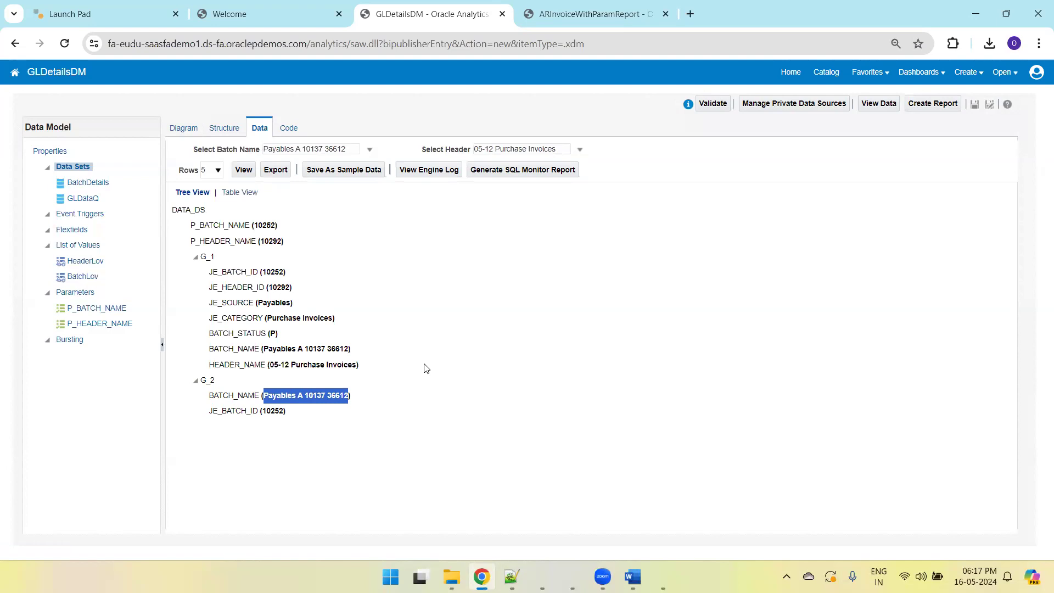
- Switch to the notes in Notepad++, delete the surplus blank lines above the parameter-filtered batch query and save the file
key("alt+Tab")
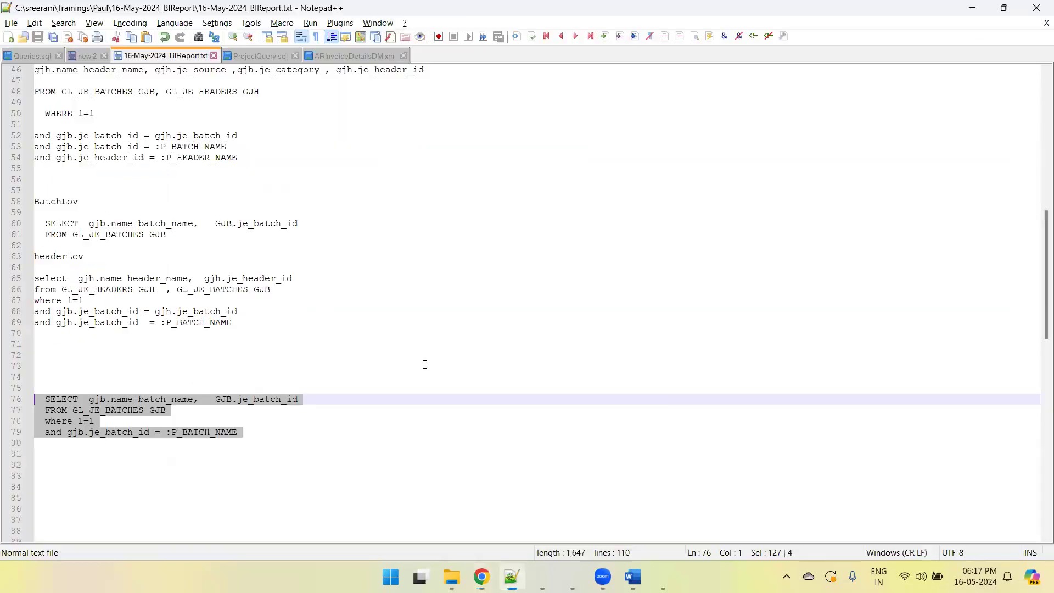
left_click(135, 377)
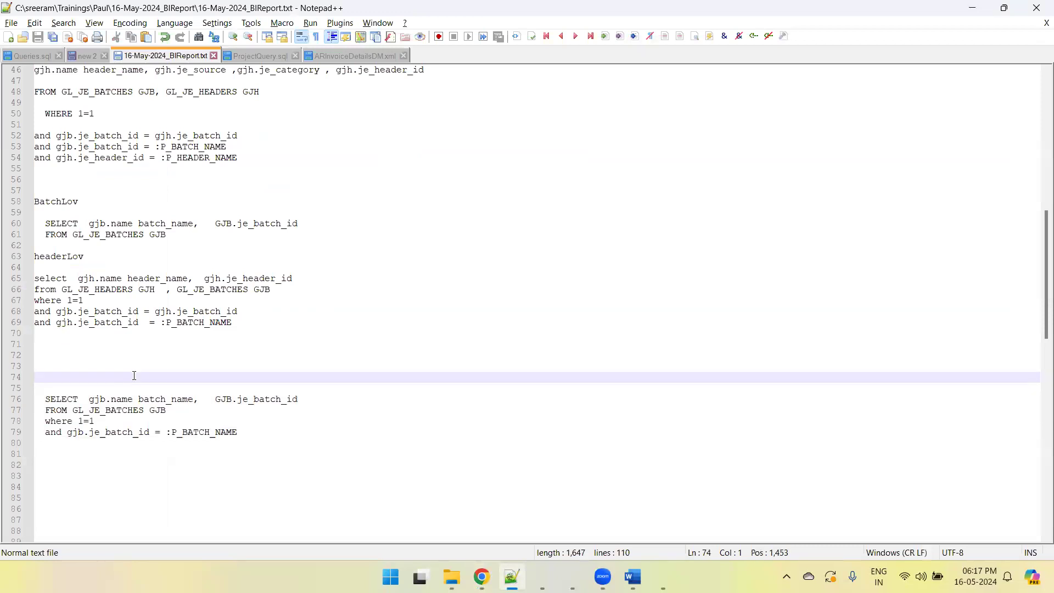
key("Delete")
key("Delete")
key("Up")
key("Up")
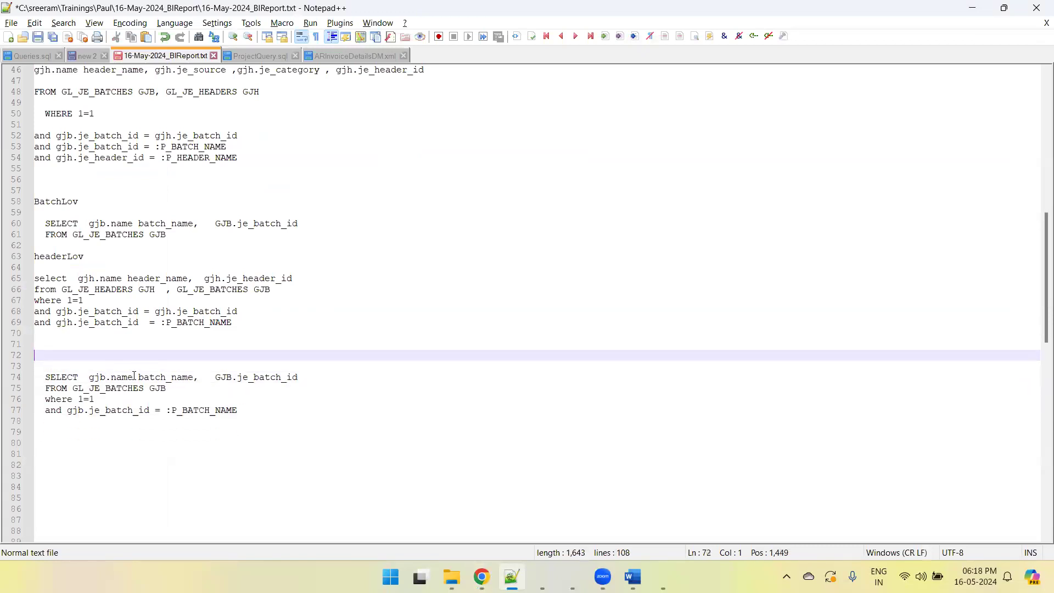
key("Delete")
key("ctrl+s")
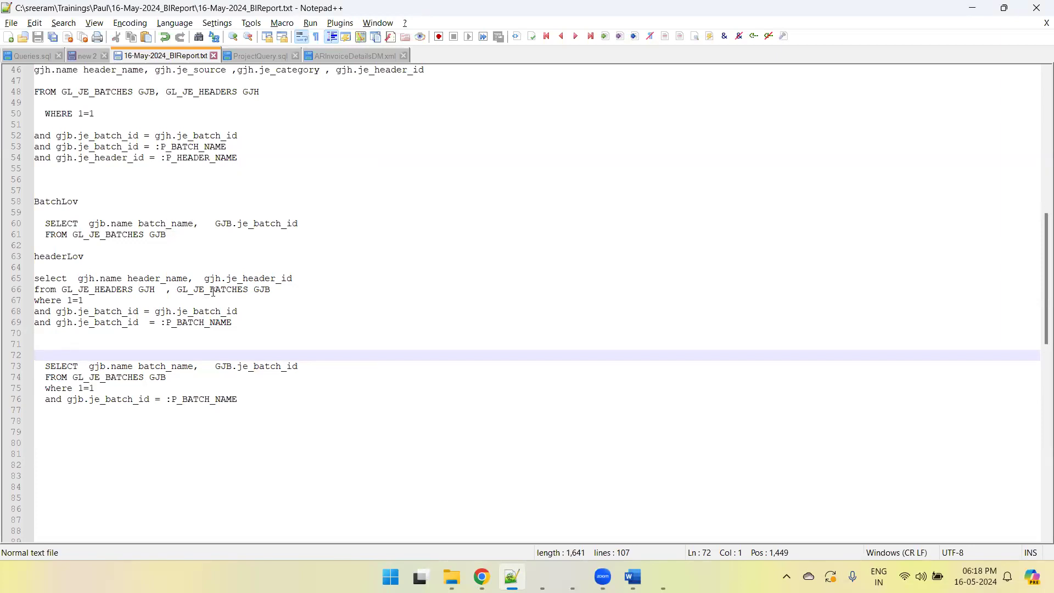
- Paste a copy of the headerLov query below the parameter-filtered batch query in the notes and save the file
left_click_drag(238, 329, 6, 279)
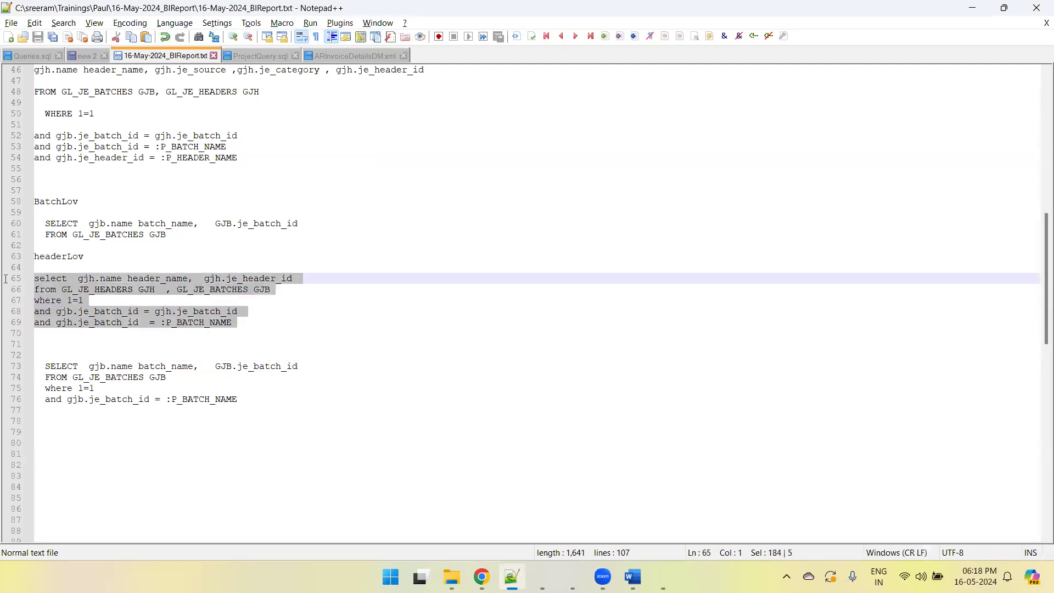
key("alt+Tab")
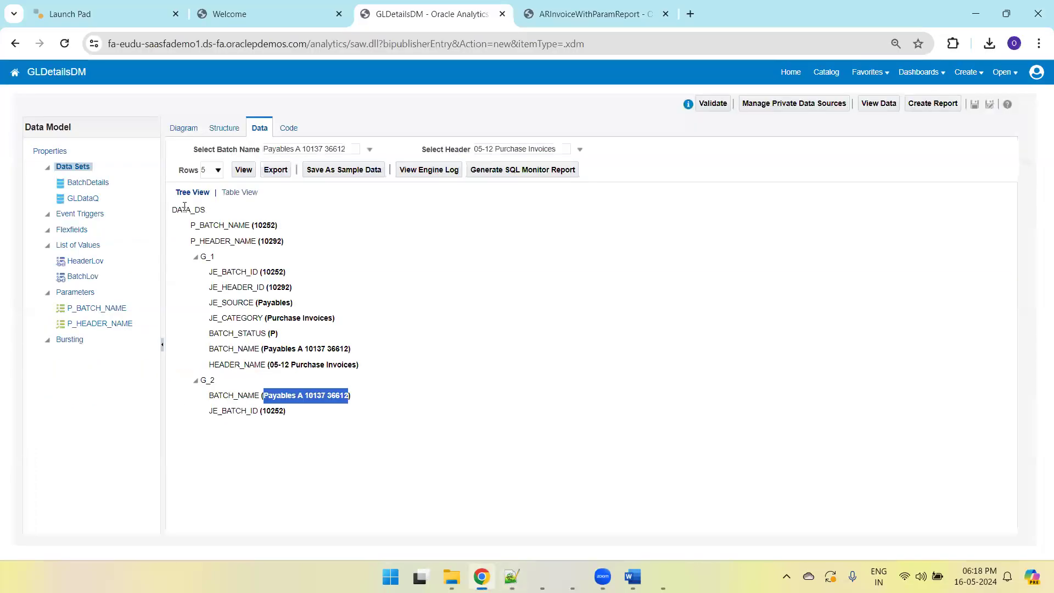
key("alt+Tab")
left_click(86, 443)
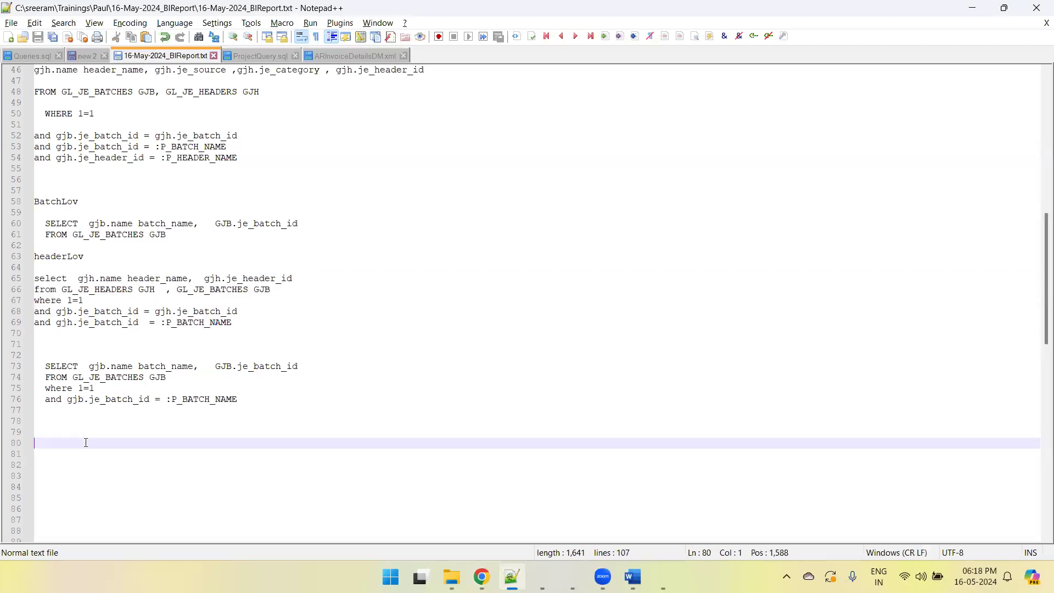
type("select  gjh.name header_name,  gjh.je_header_id from GL_JE_HEADERS GJH  , GL_JE_BATCHES GJB where 1=1 and gjb.je_batch_id = gjh.je_batch_id and gjb.je_batch_id  = :P_BATCH_NAME")
key("Return")
key("Return")
key("ctrl+s")
- Append the condition "and gjh.je_header_id = :P_HEADER_NAME" to the copied header query and save the notes
left_click_drag(245, 158, 17, 163)
key("ctrl+c")
left_click(44, 497)
key("ctrl+v")
key("Return")
key("ctrl+s")
- Copy the extended header query and use it in GLDetailsDM to create a SQL data set HeaderDetails on ApplicationDB_FSCM
key("shift+Up")
key("shift+Up")
key("shift+Up")
key("shift+Up")
key("shift+Up")
key("shift+Up")
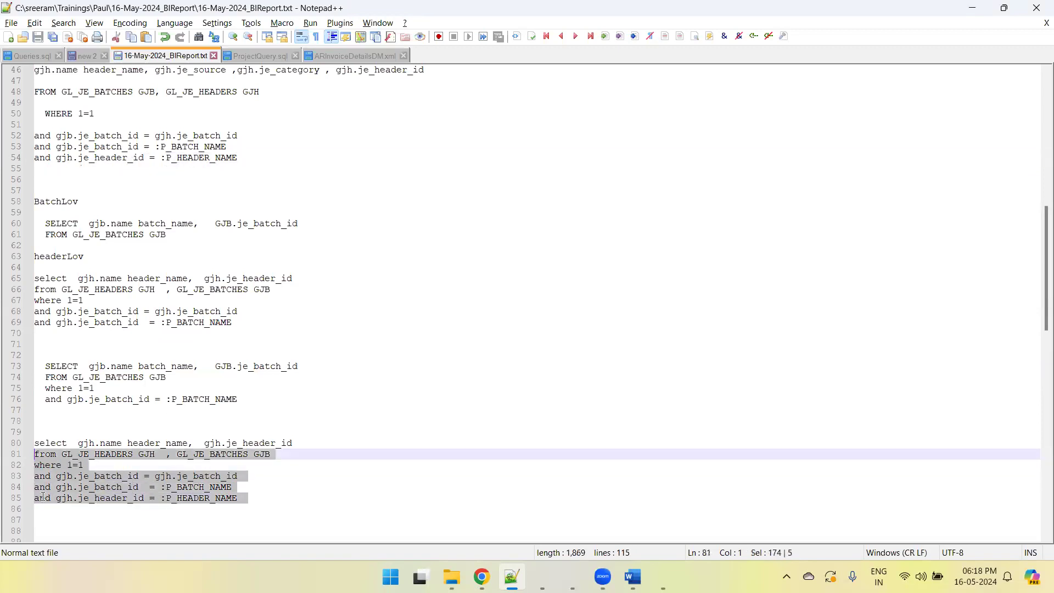
key("alt+Tab")
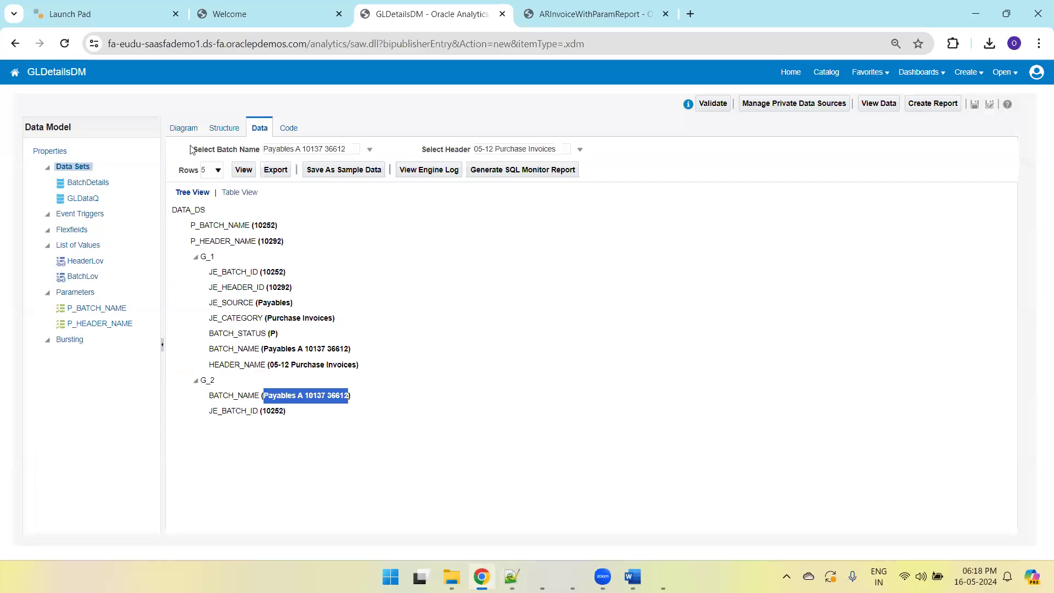
left_click(185, 129)
left_click(194, 151)
left_click(200, 162)
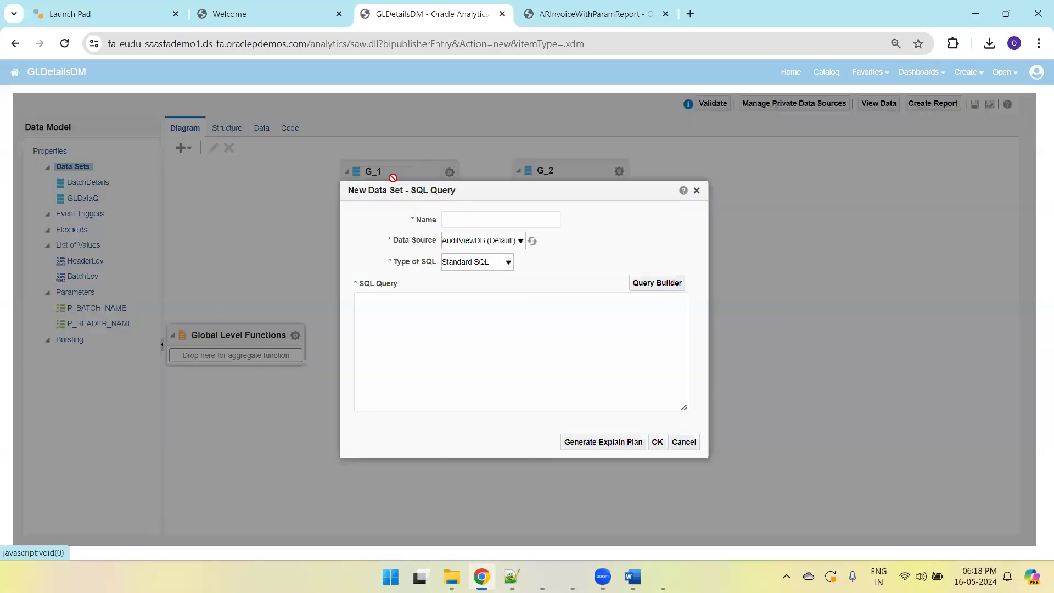
left_click(476, 225)
type("HeaderDetails")
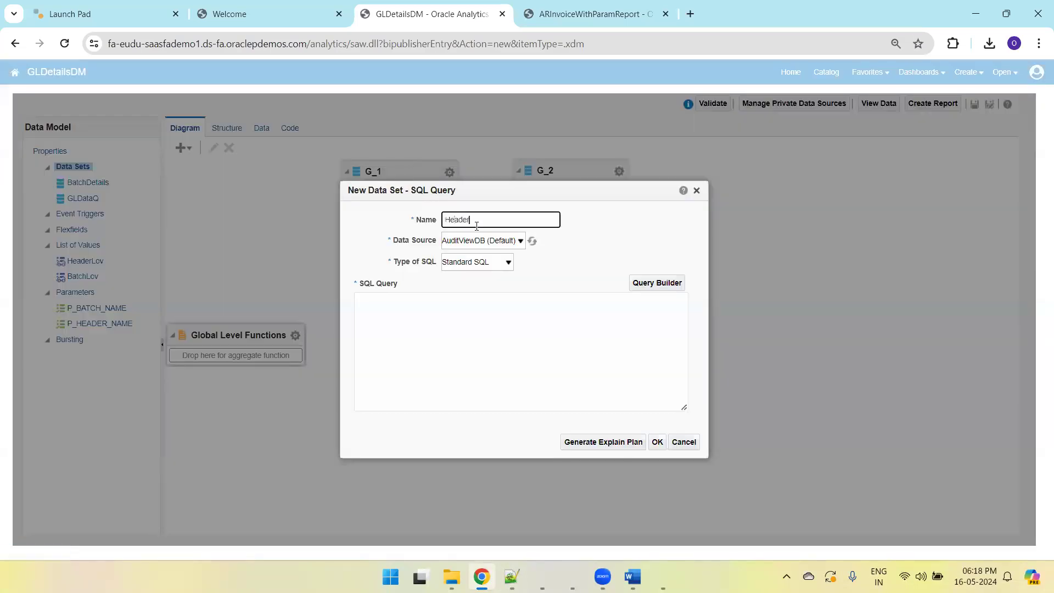
key("Tab")
key("Up")
left_click(477, 371)
key("ctrl+v")
left_click(656, 444)
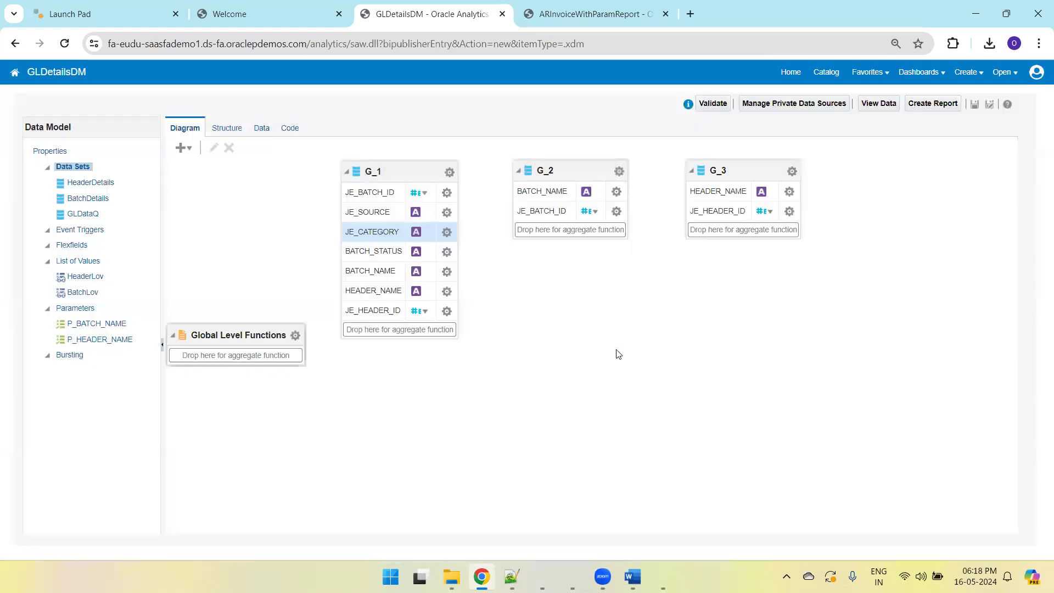
left_click(261, 128)
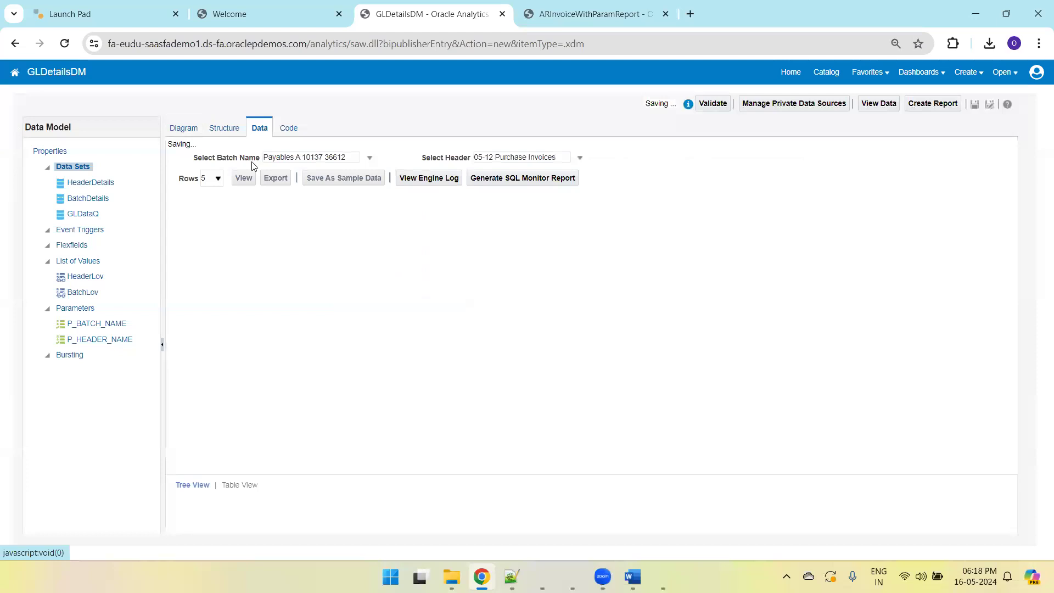
left_click(505, 149)
left_click(510, 168)
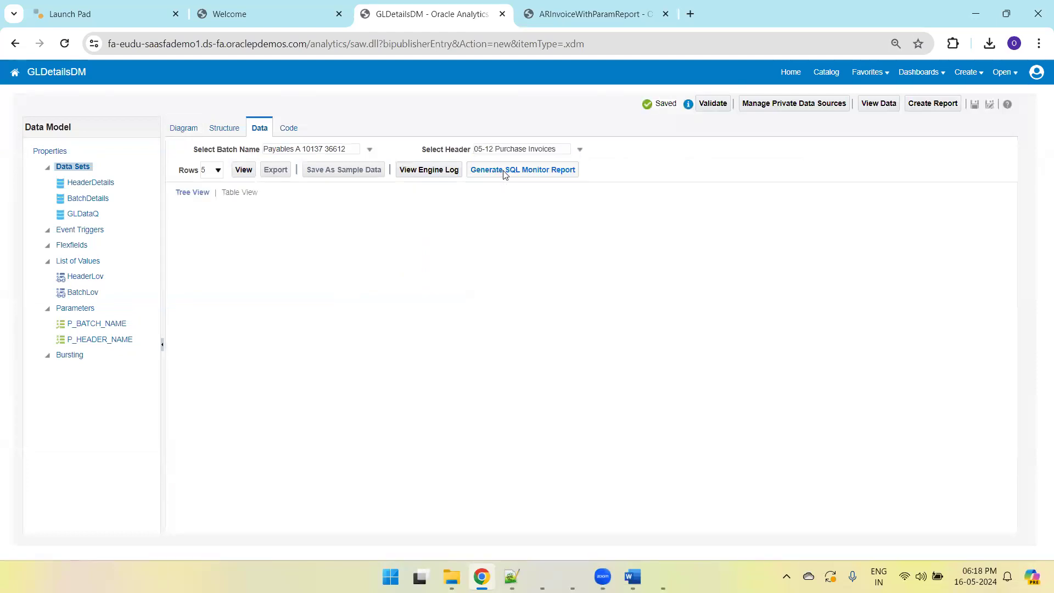
left_click(244, 170)
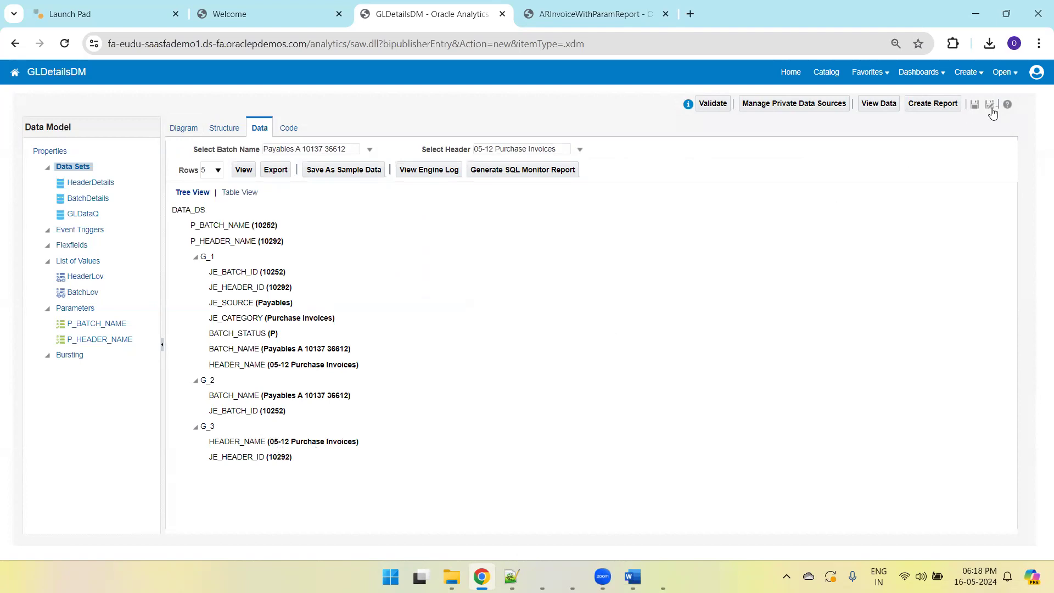
left_click(975, 104)
- Display the retrieved data as tables and set the header selection to All
left_click(240, 192)
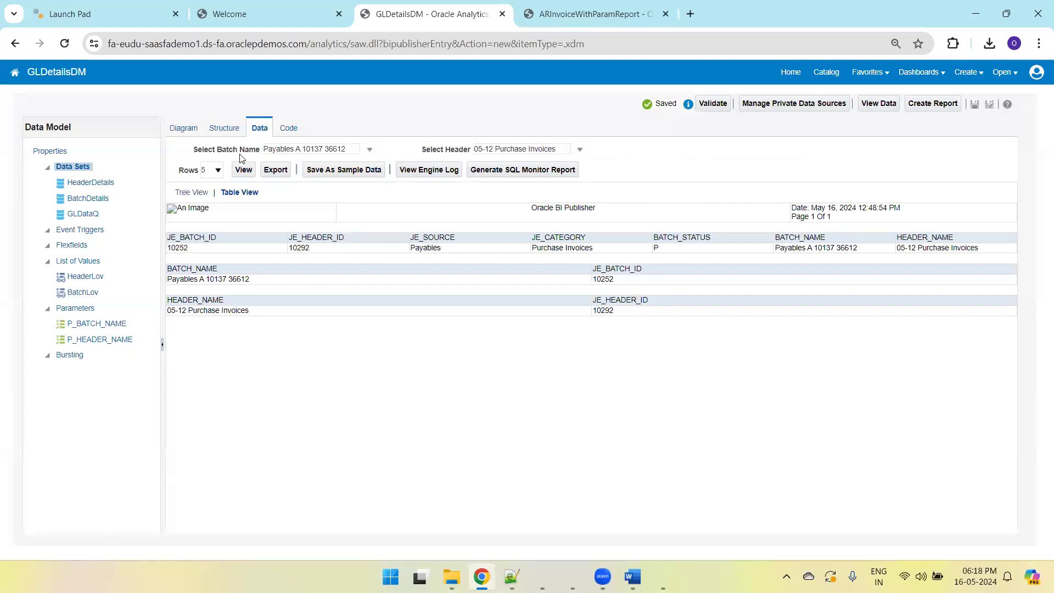
left_click(480, 152)
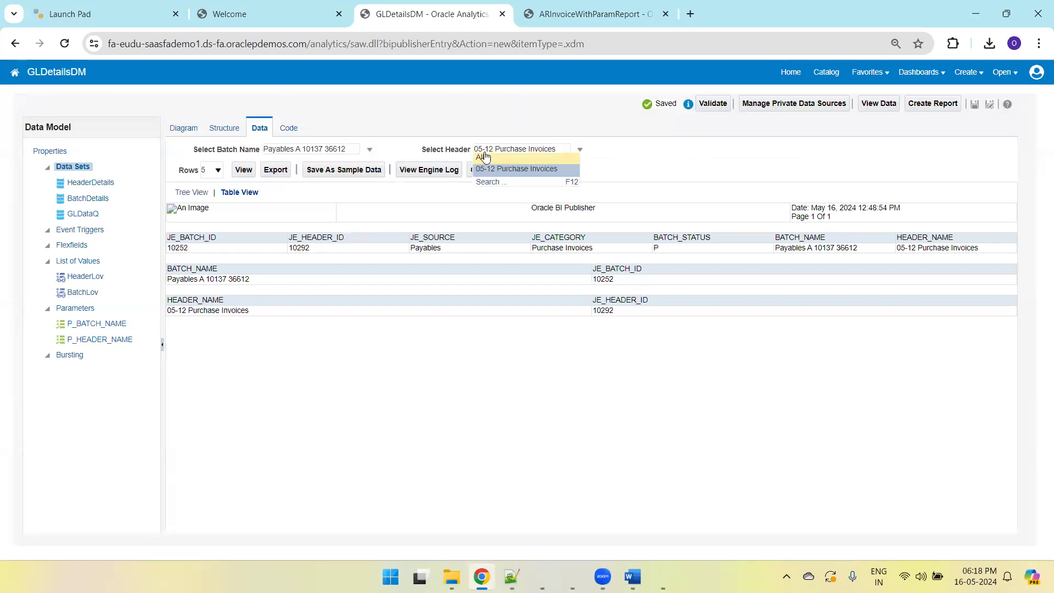
left_click(495, 160)
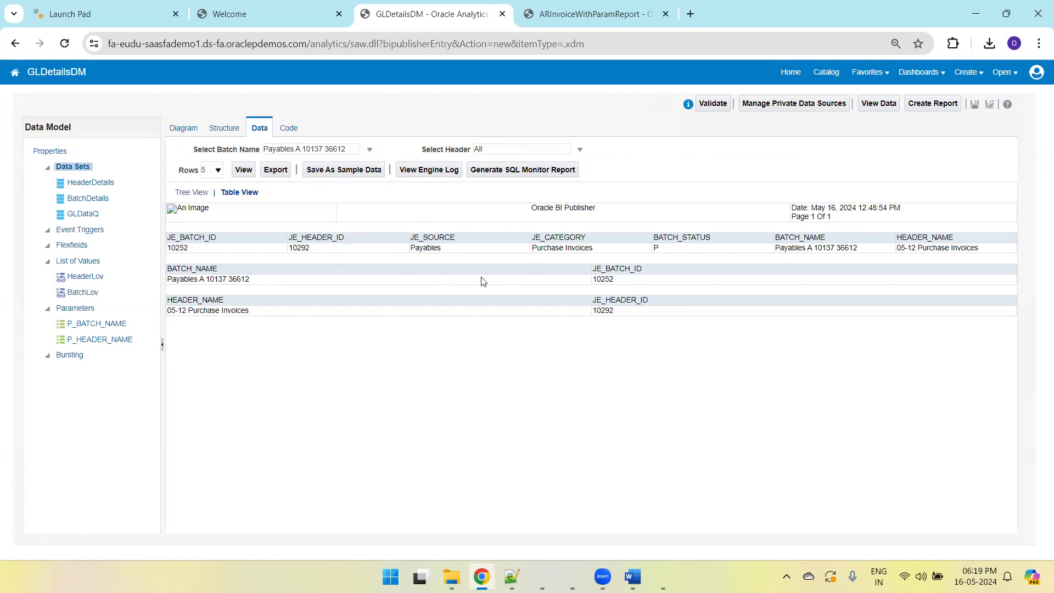
left_click(289, 170)
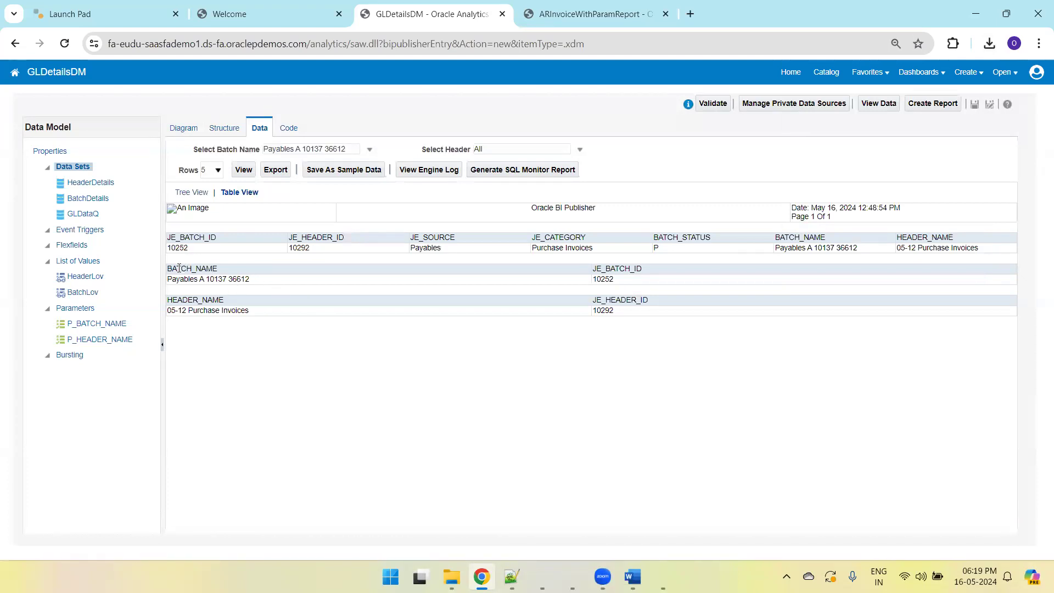
- Place group G_3 directly below G_2 in the data model diagram and return to the notes in Notepad++
left_click(183, 127)
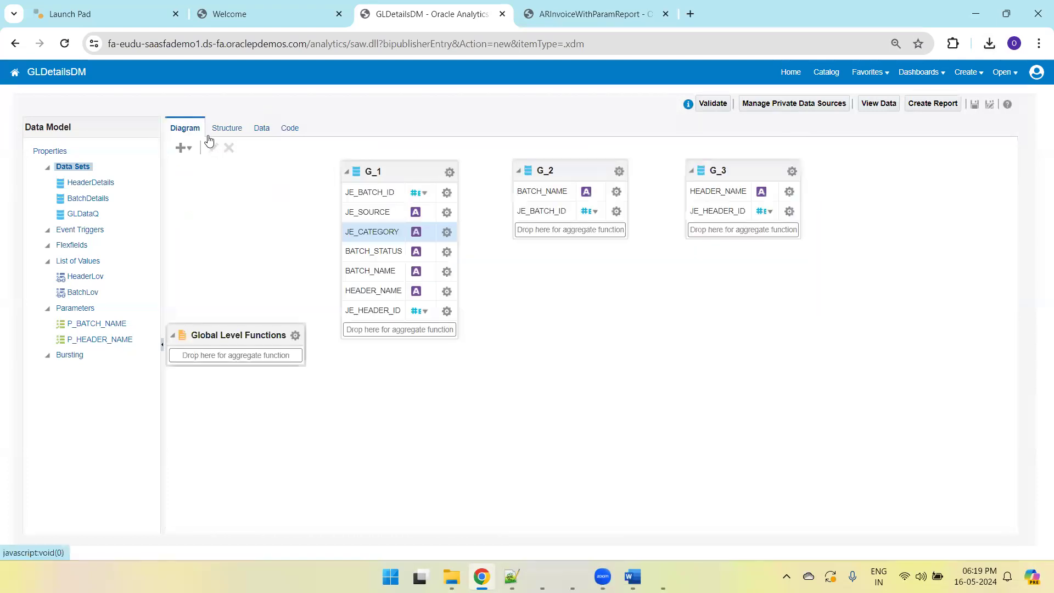
left_click(558, 168)
left_click_drag(719, 171, 549, 259)
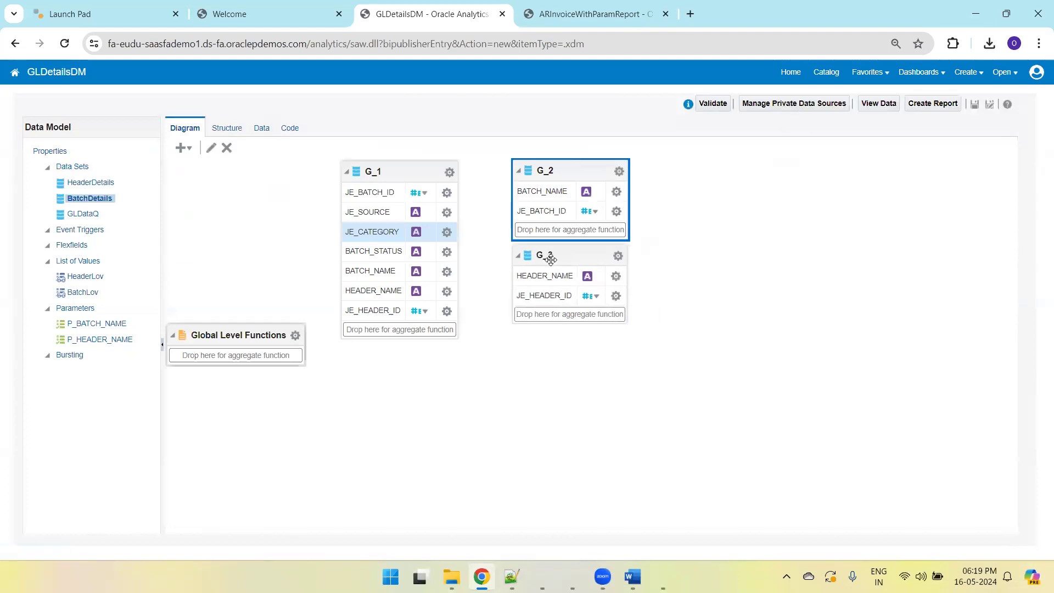
left_click(550, 259)
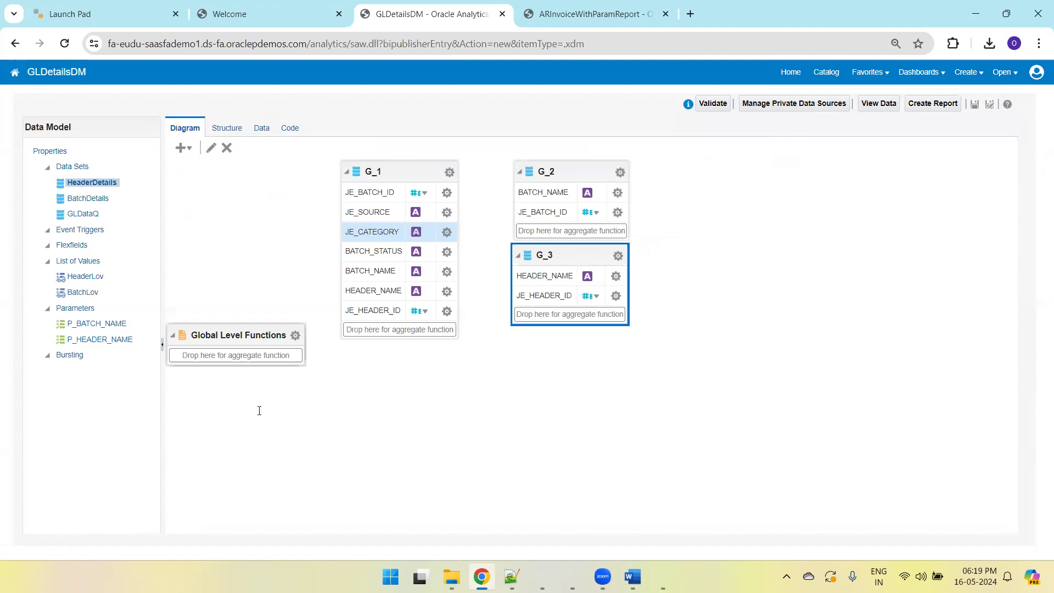
key("alt+Tab")
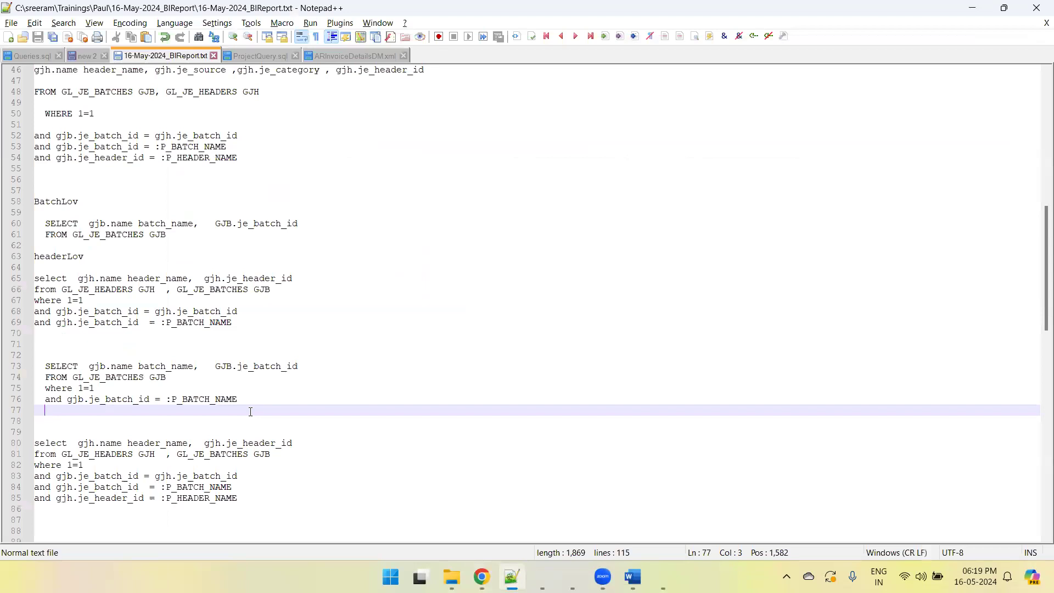
- Wrap the parameter-filtered batch query in the notes in an outer SELECT as a parenthesized subquery aliased BATCH_NAME, followed by a comma
left_click(83, 346)
key("Return")
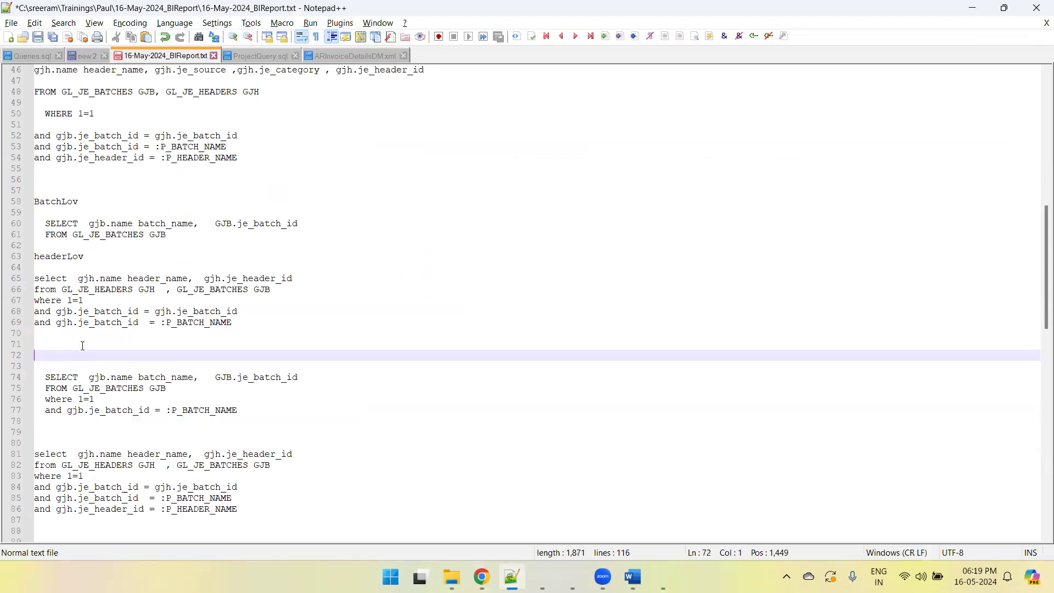
type("SELECT")
key("Return")
key("Delete")
type("(")
left_click(39, 420)
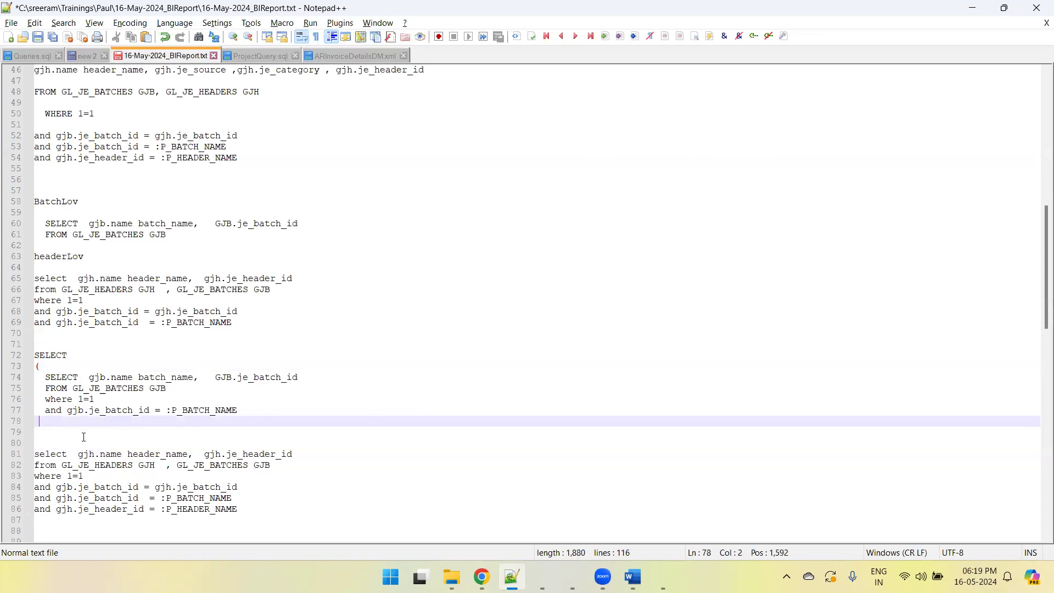
type(") BATCH_NAM")
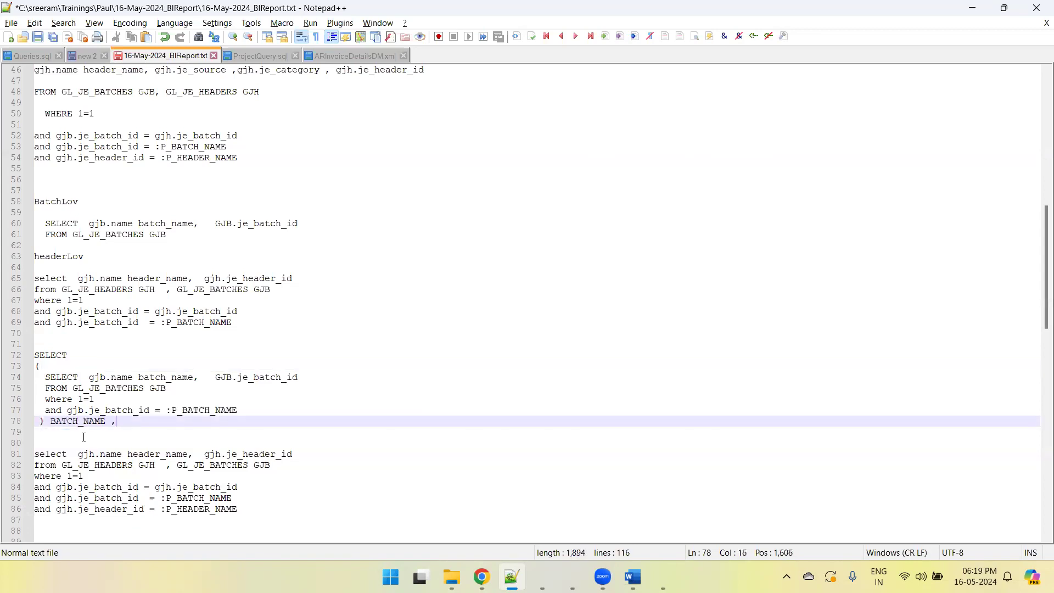
type("E ,")
- Enclose the header query below it in parentheses as the second subquery, aliased HEDER_NAME
key("Return")
key("Delete")
key("Delete")
key("Delete")
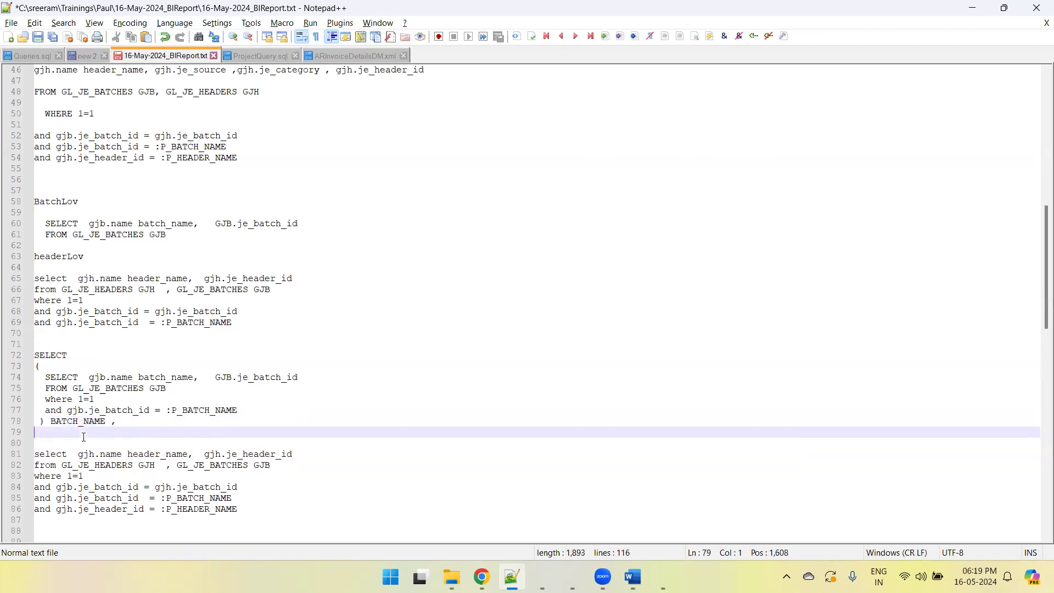
type("(")
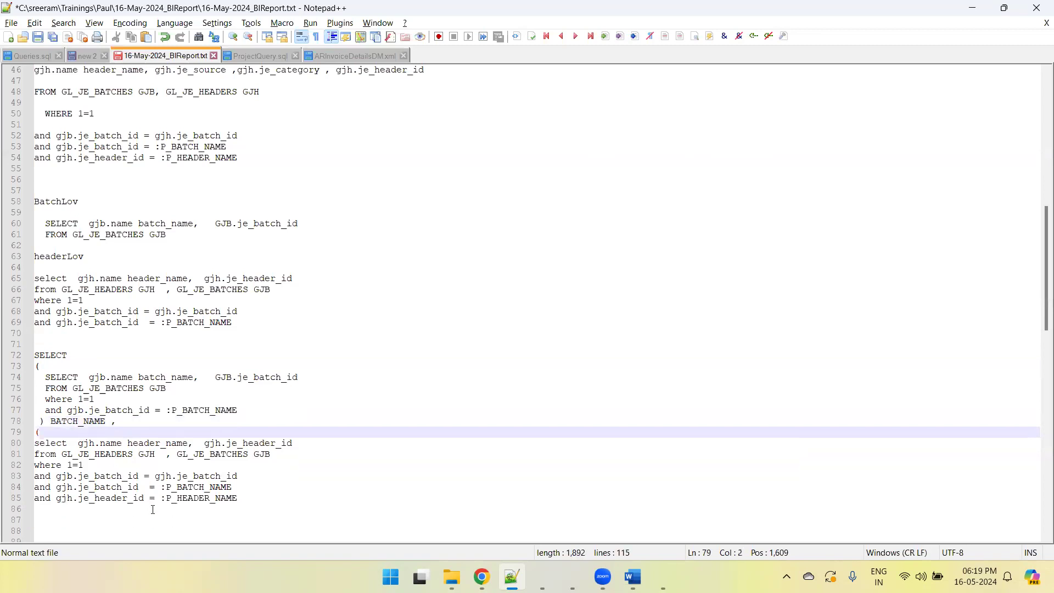
left_click(119, 520)
key("BackSpace")
type(")")
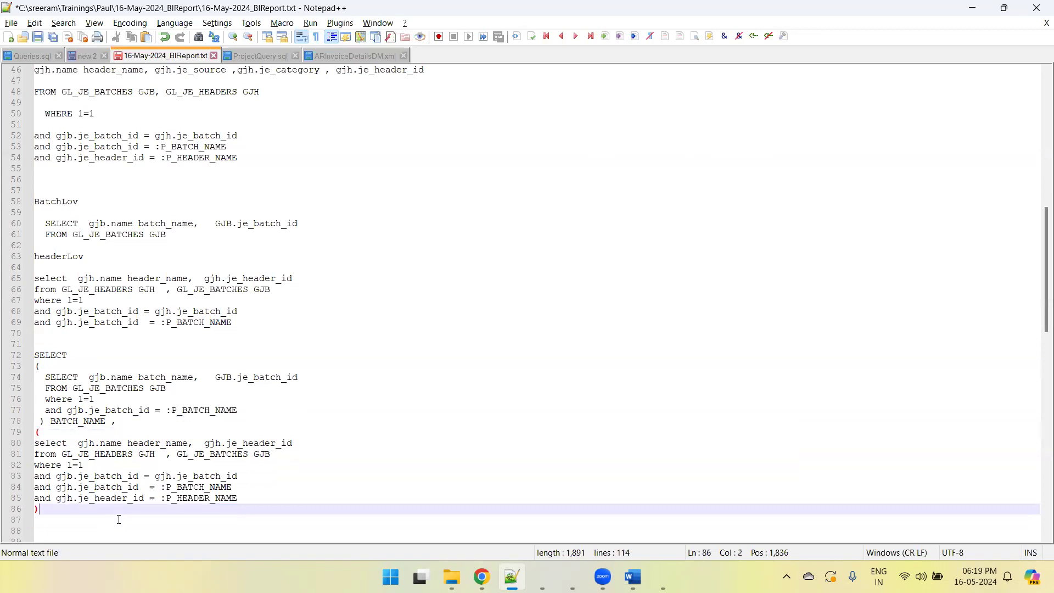
type("HEDER_NAME")
- Complete the combined query with FROM DUAL and save the notes file
key("Return")
key("Return")
type("FROM")
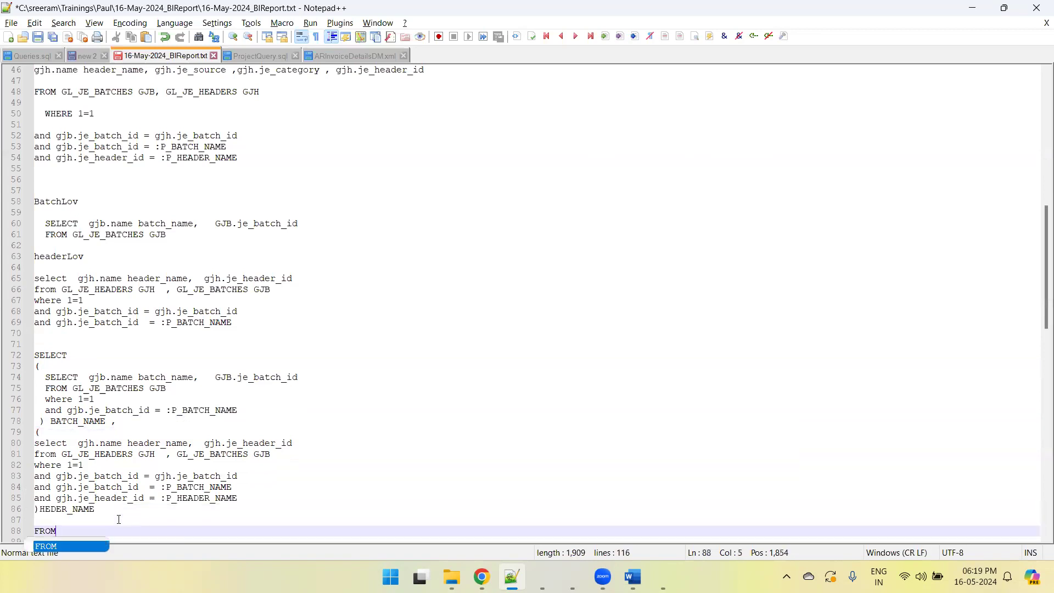
type(" DUAL")
key("Return")
key("Return")
key("Return")
key("ctrl+s")
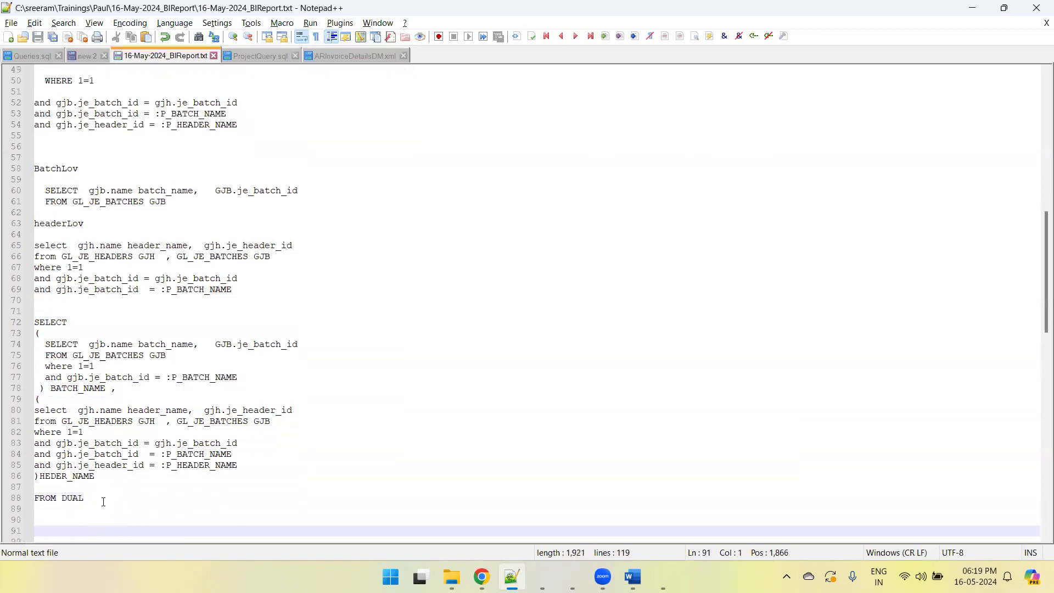
- Copy the combined query and try to apply it in GLDetailsDM as the new SQL of the BatchDetails data set
left_click(100, 501)
left_click_drag(100, 501, 34, 322)
key("alt+Tab")
left_click(558, 197)
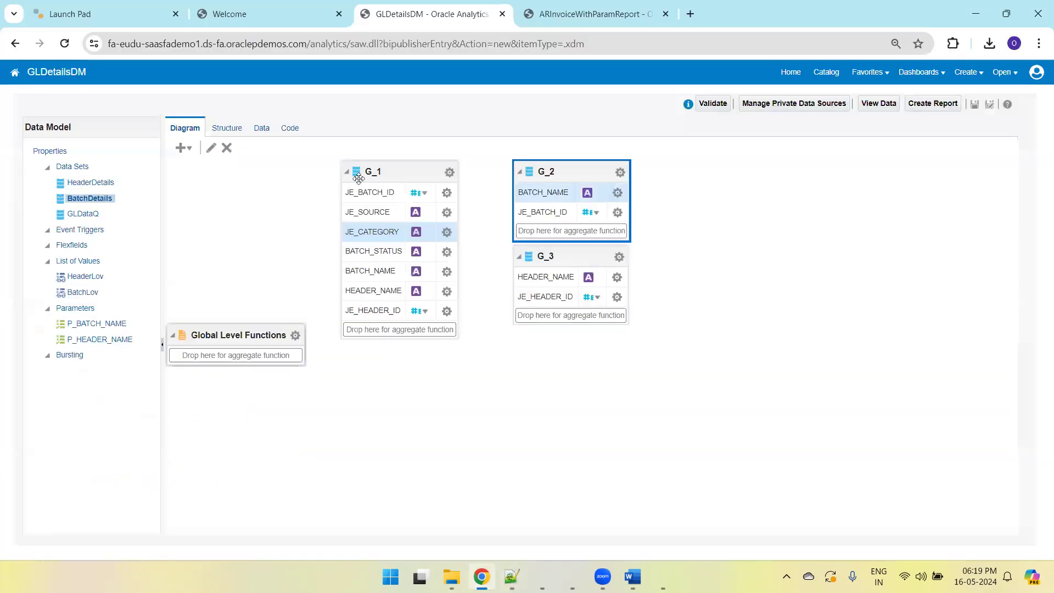
left_click(211, 148)
left_click(575, 380)
key("ctrl+a")
key("ctrl+v")
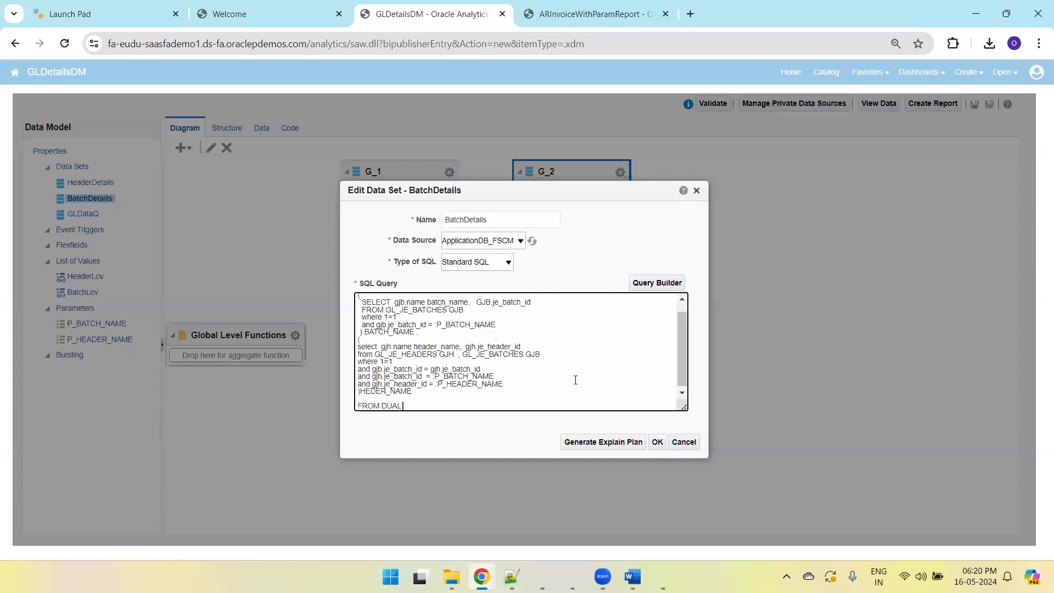
left_click(657, 442)
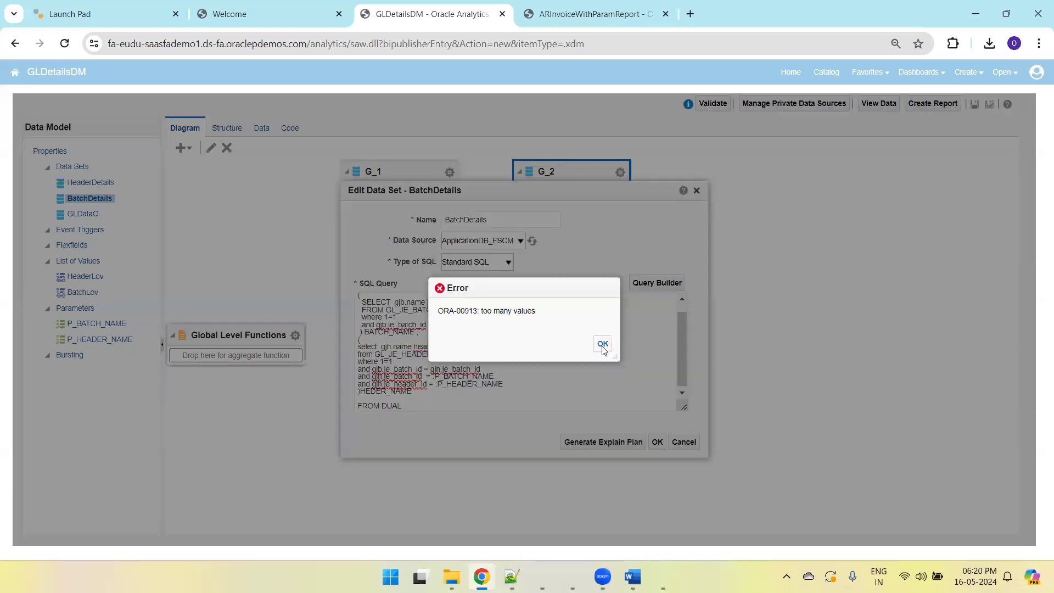
- Dismiss the error and remove the je_batch_id column from the batch subquery so it selects only batch_name
left_click(603, 346)
double_click(504, 305)
key("BackSpace")
key("BackSpace")
key("BackSpace")
key("BackSpace")
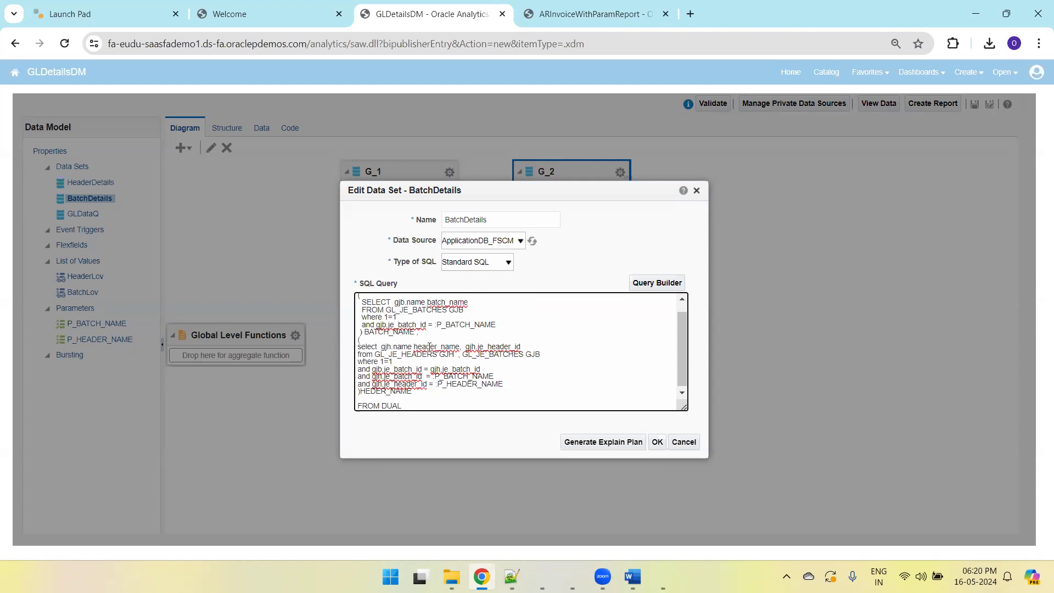
key("shift+Up")
key("BackSpace")
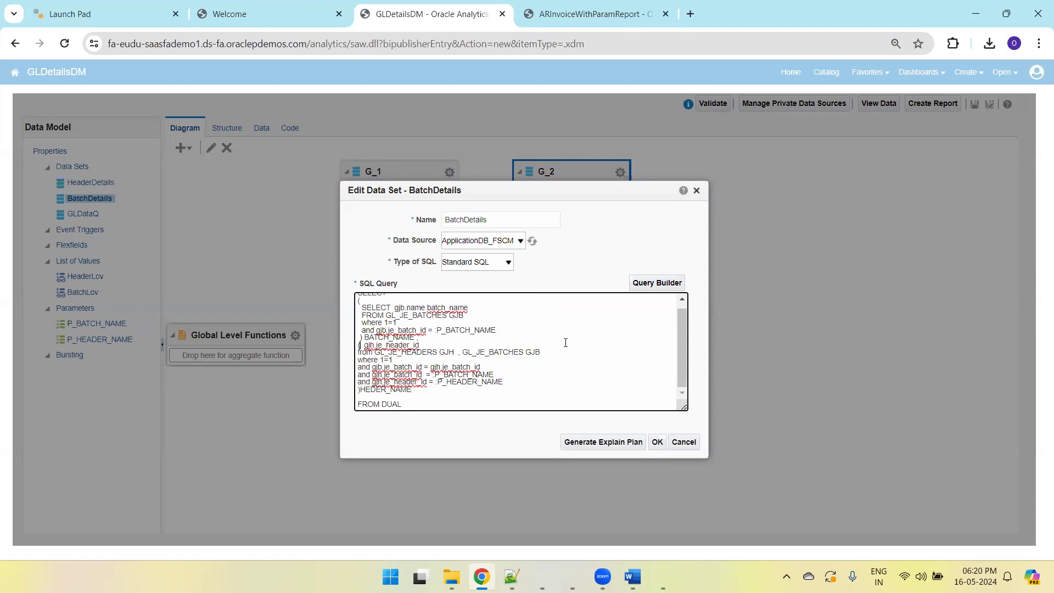
key("ctrl+z")
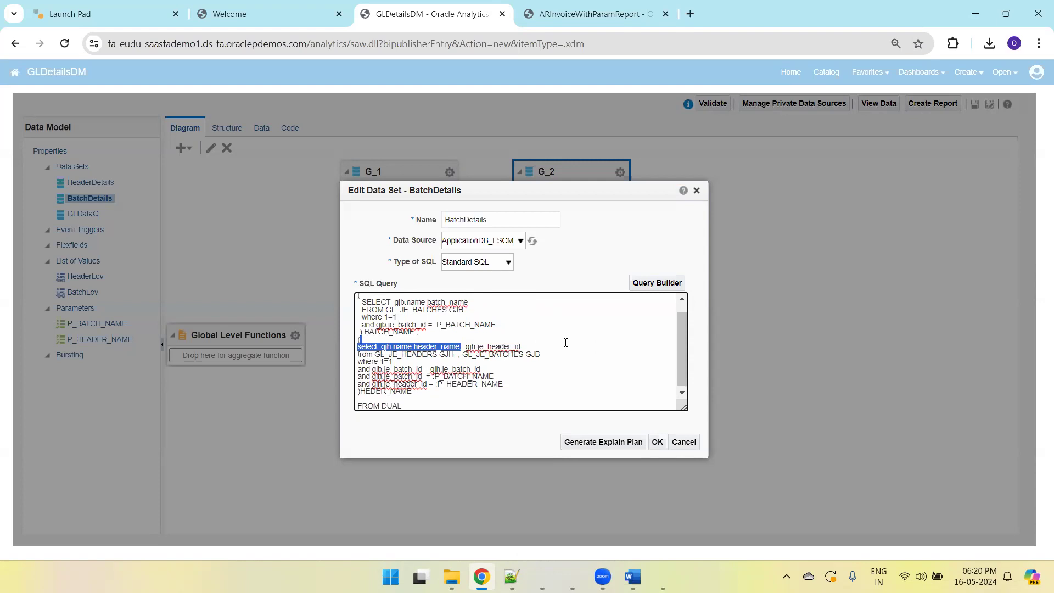
- Remove the je_header_id column from the header subquery's select list and apply the BatchDetails query
left_click(538, 344)
key("BackSpace")
key("BackSpace")
key("BackSpace")
key("BackSpace")
key("BackSpace")
key("BackSpace")
key("BackSpace")
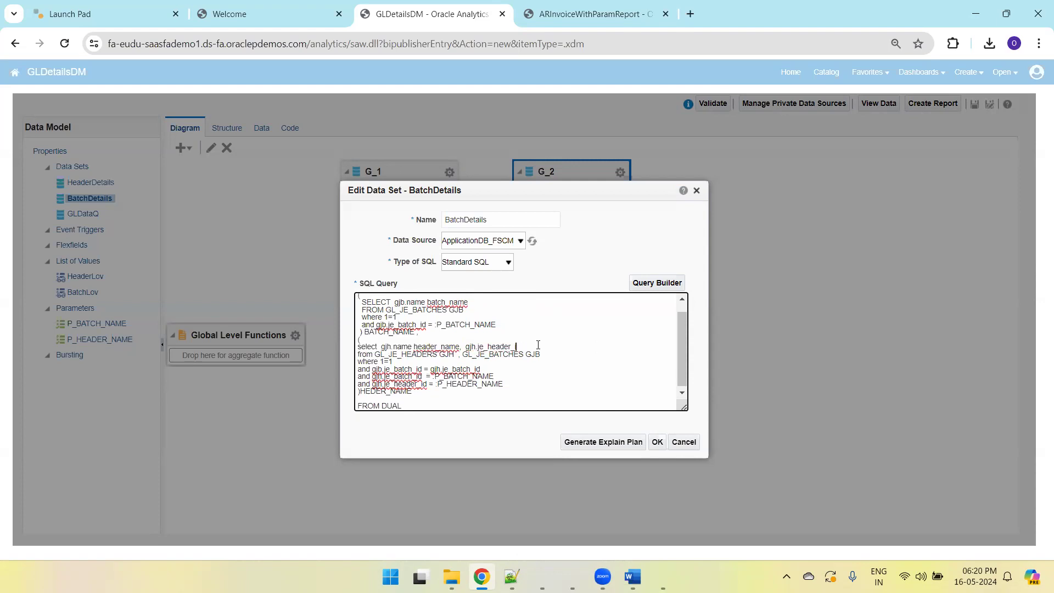
key("BackSpace")
left_click(657, 442)
- Delete the HeaderDetails data set (group G_3) from the diagram and save the data model
left_click_drag(574, 255, 573, 274)
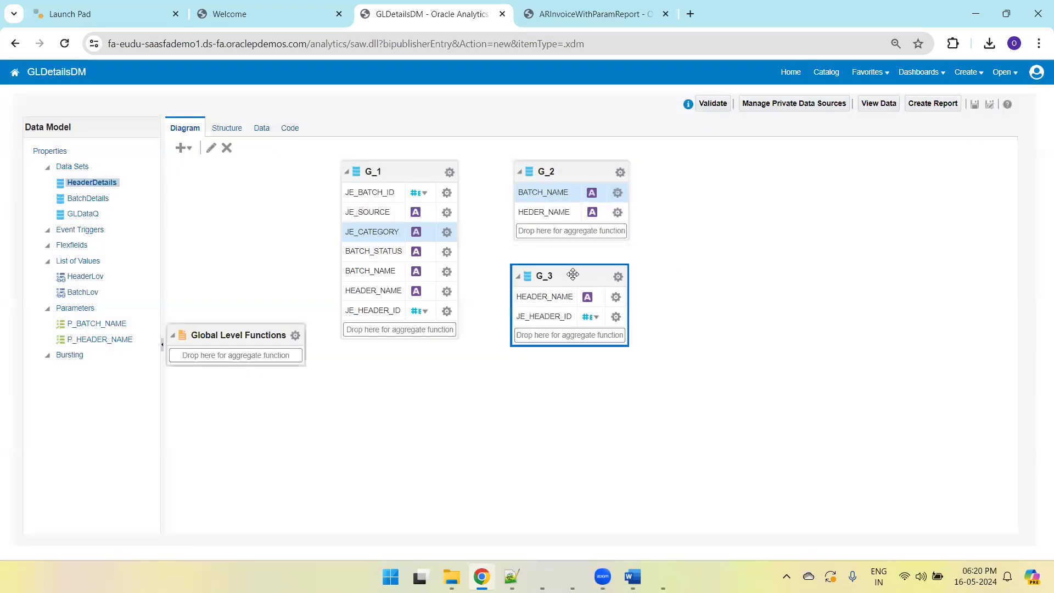
left_click(227, 148)
left_click(562, 345)
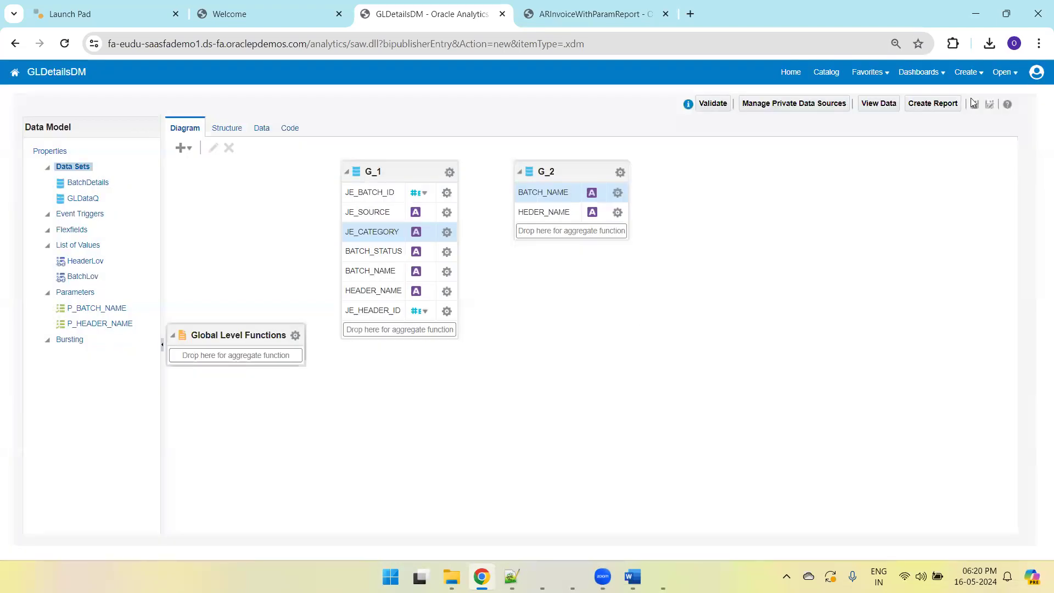
left_click(973, 103)
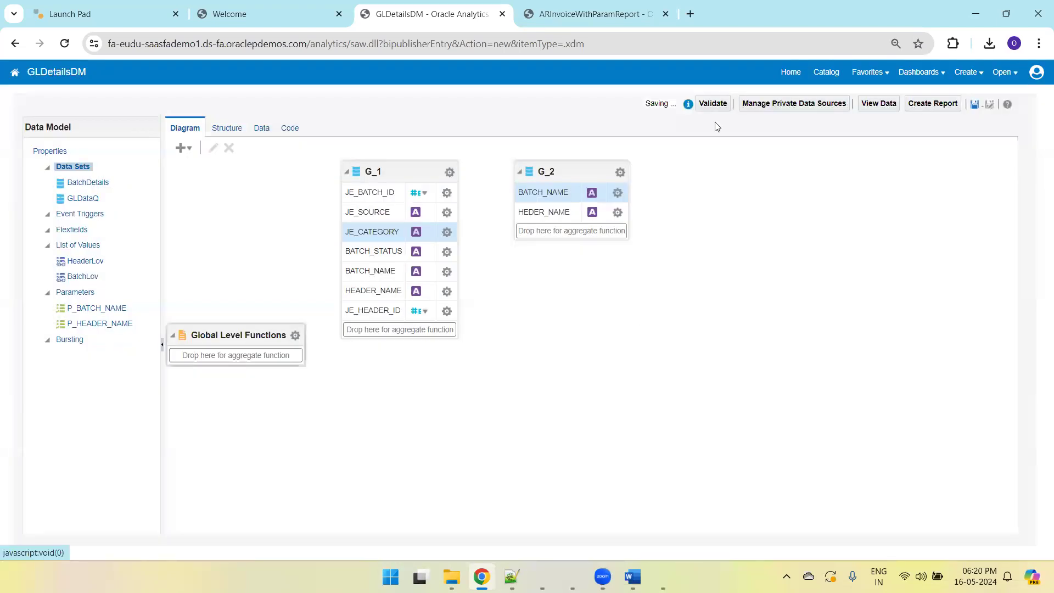
left_click(261, 127)
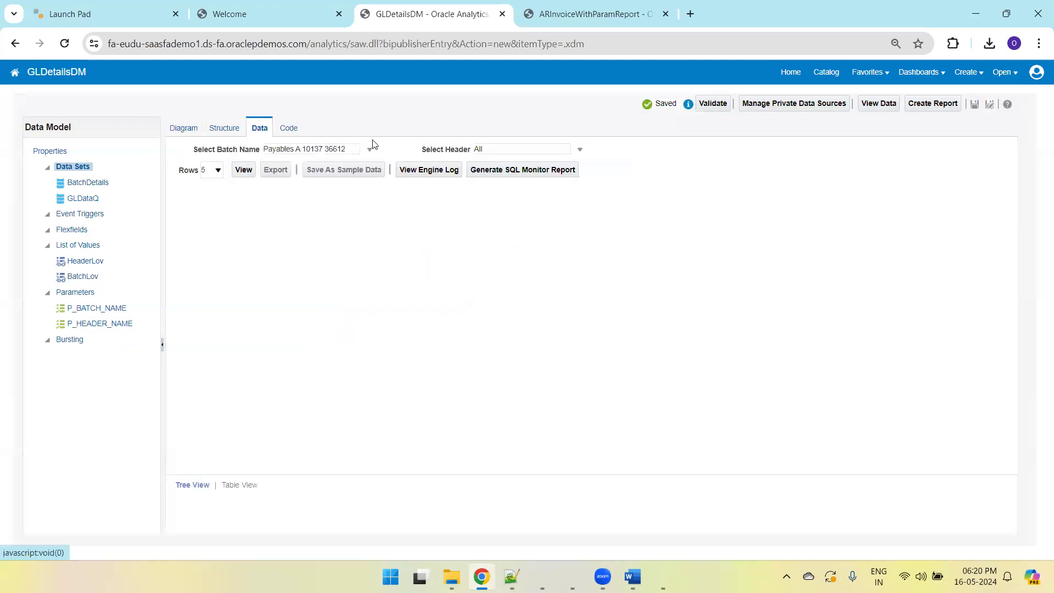
left_click(483, 149)
left_click(518, 172)
left_click(244, 170)
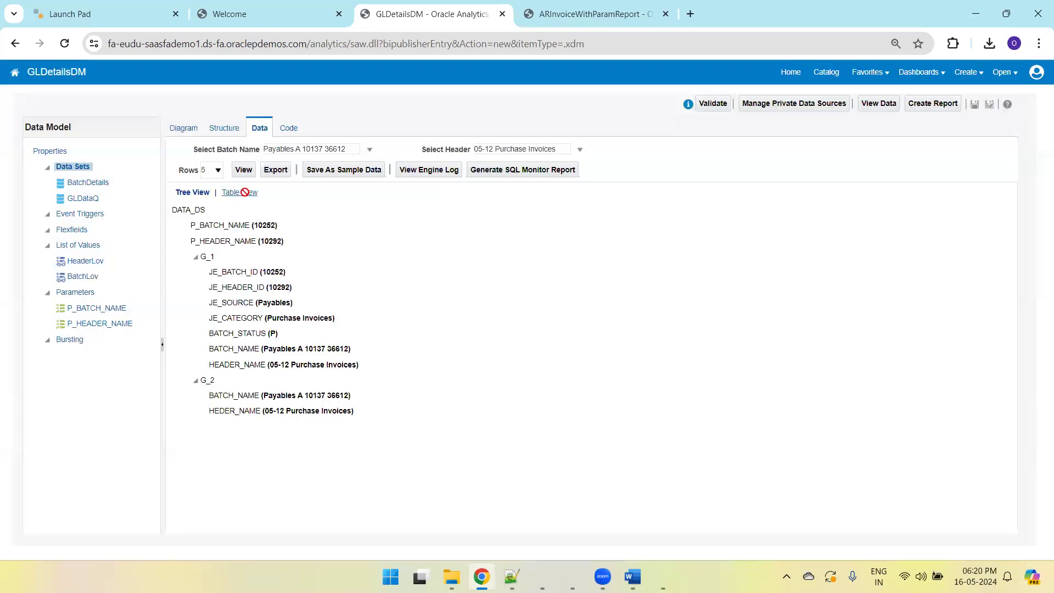
left_click(245, 192)
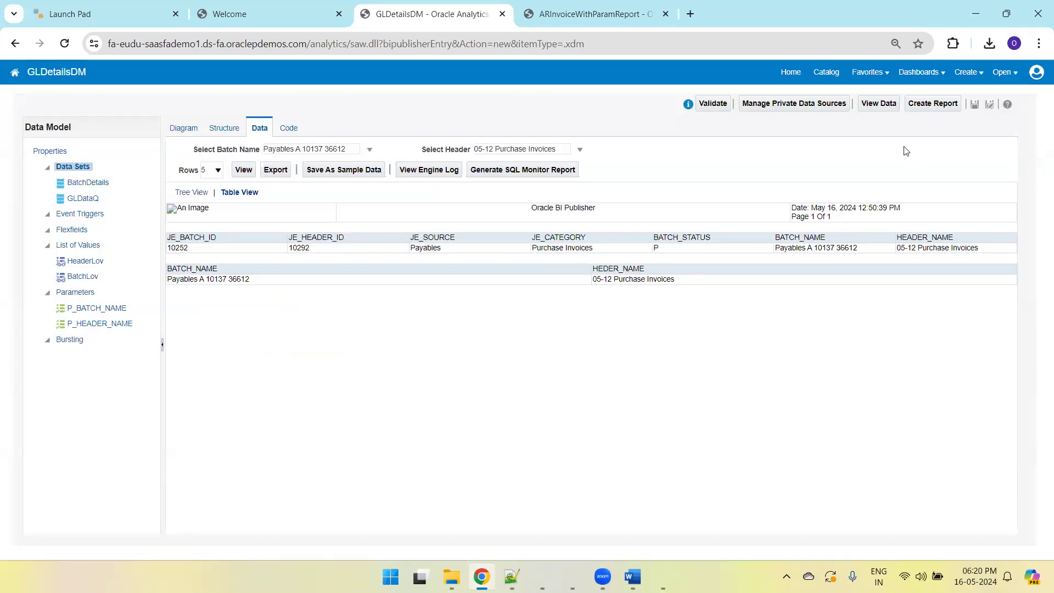
- Save the data model and copy the exported GLDetailsDM (2).xml from Downloads into the 16-May-2024_BIReport folder
left_click(976, 104)
left_click(990, 44)
left_click(942, 103)
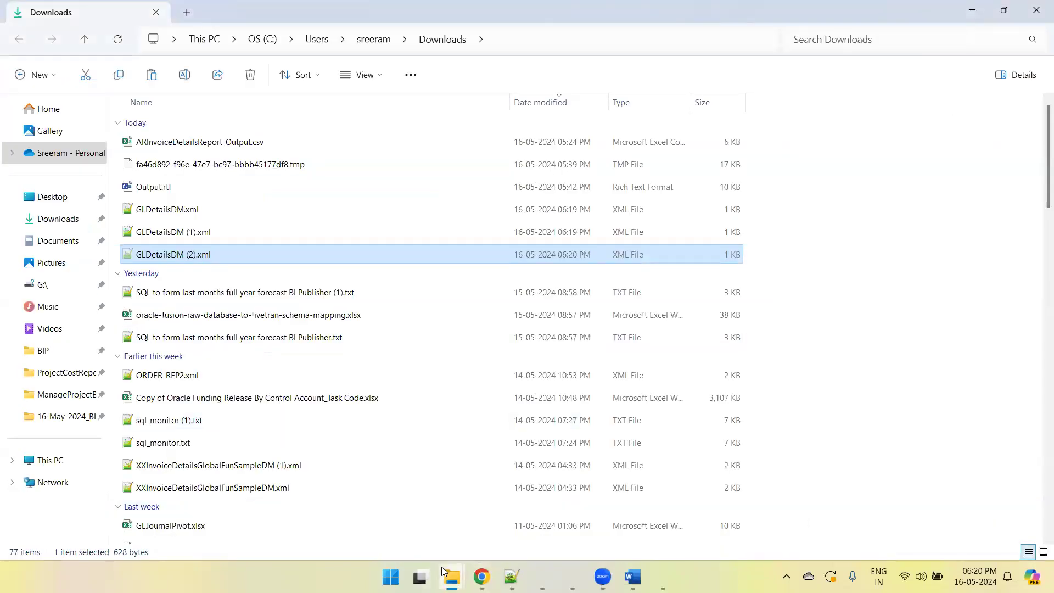
mouse_move(441, 567)
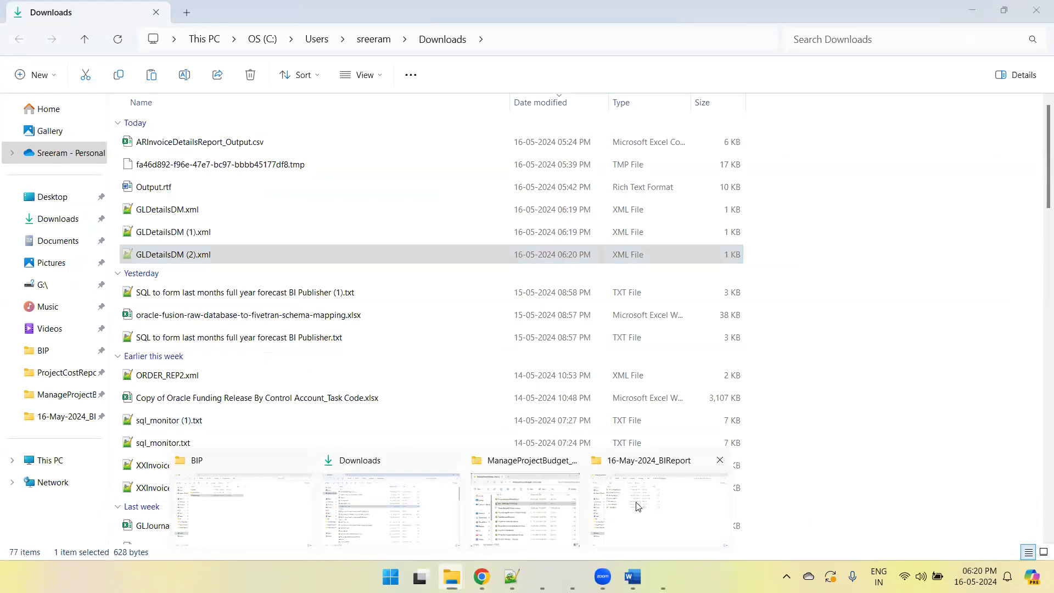
left_click(638, 506)
key("ctrl+v")
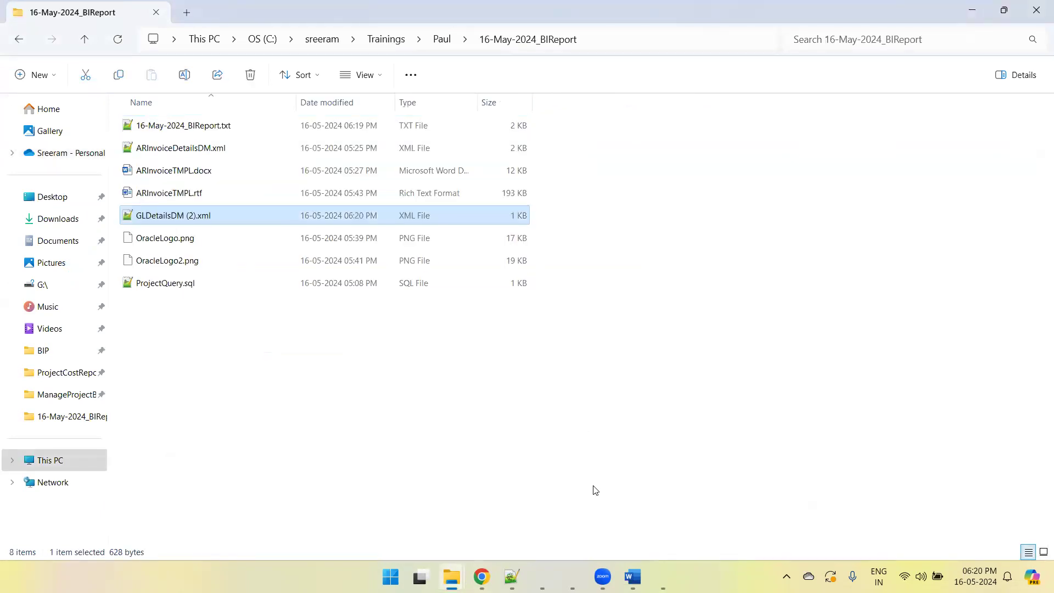
- Switch to Output.rtf in Word and close it without saving changes
mouse_move(632, 576)
left_click(708, 500)
key("alt+F4")
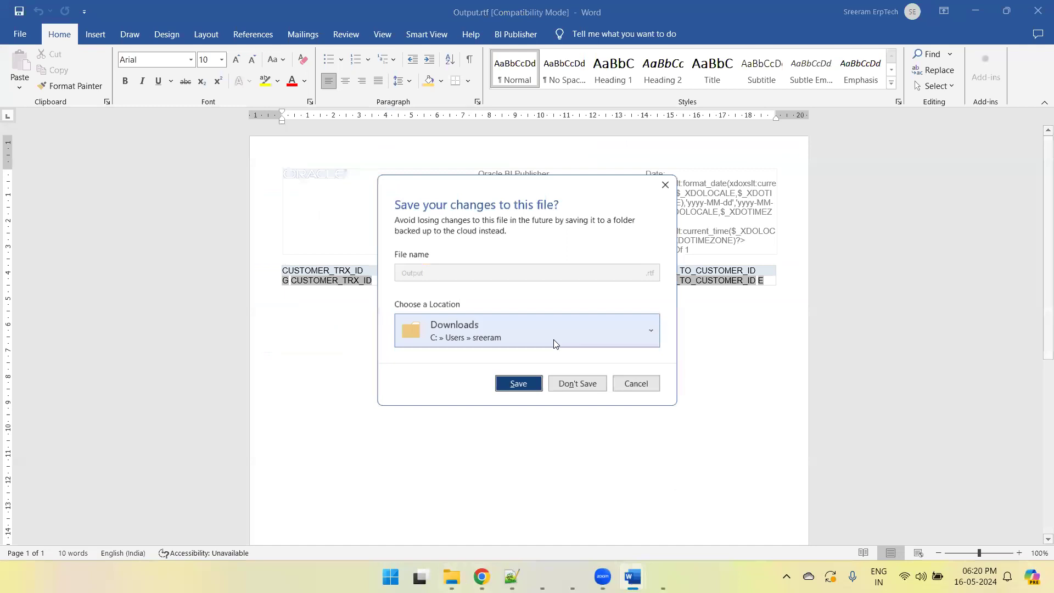
key("Tab")
key("Return")
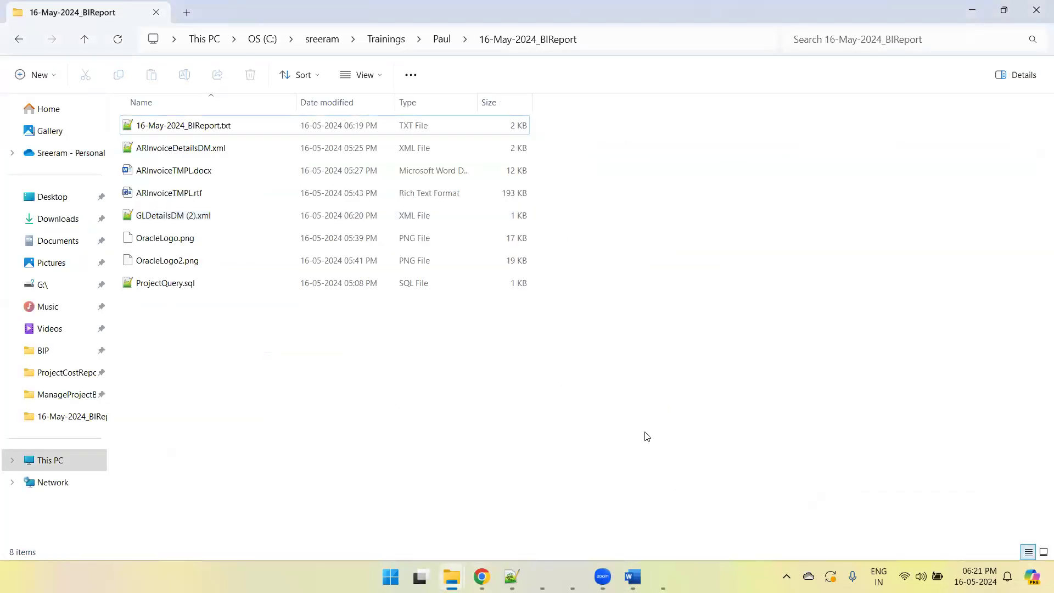
- Start saving the blank Word document, using the copied path of the 16-May-2024_BIReport folder as the location
key("alt+Tab")
key("ctrl+s")
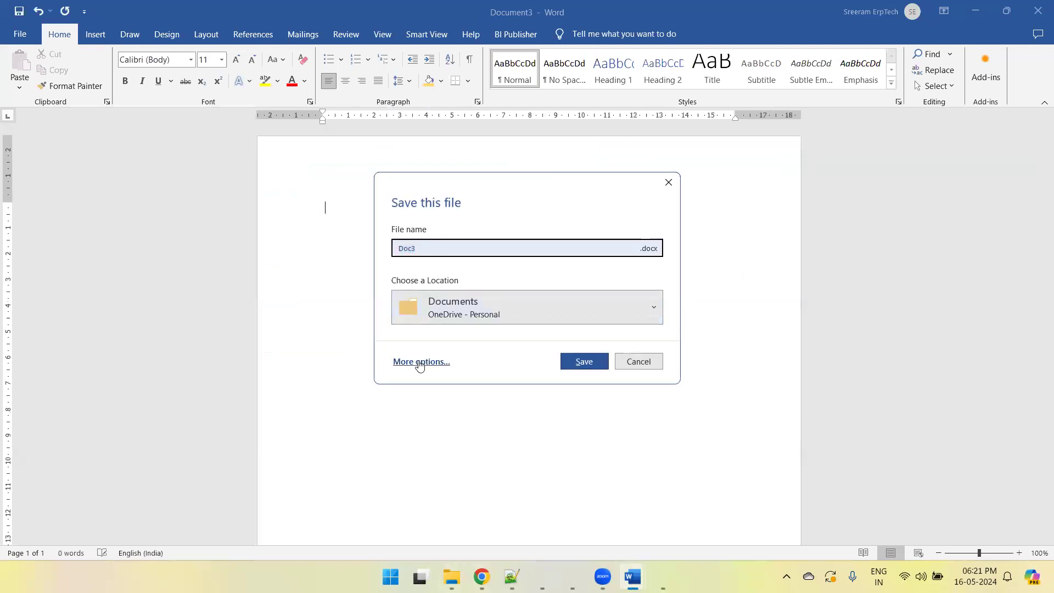
left_click(417, 362)
left_click(199, 269)
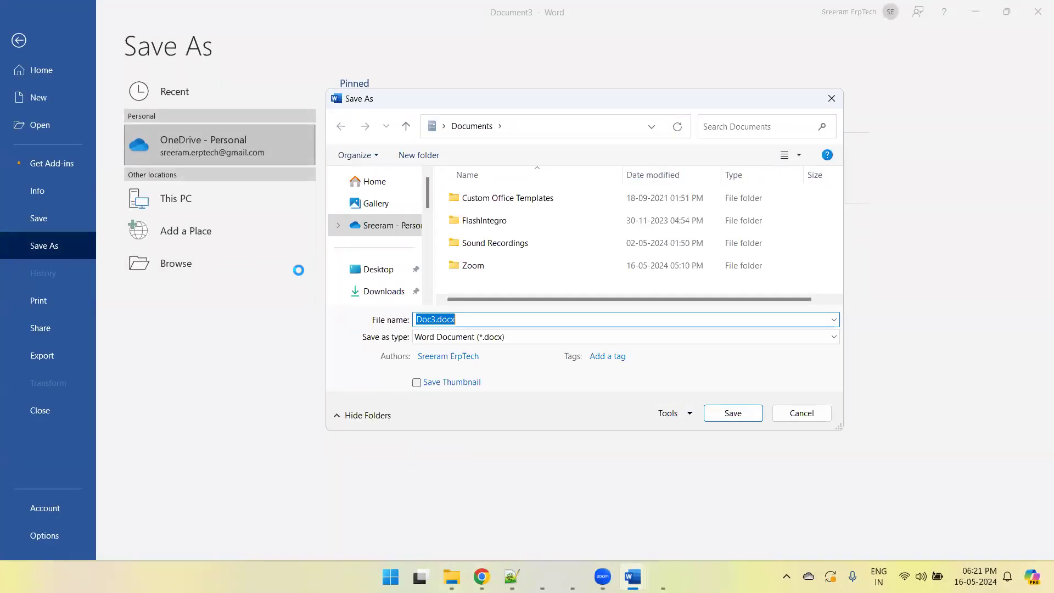
key("alt+Tab")
key("alt+Tab")
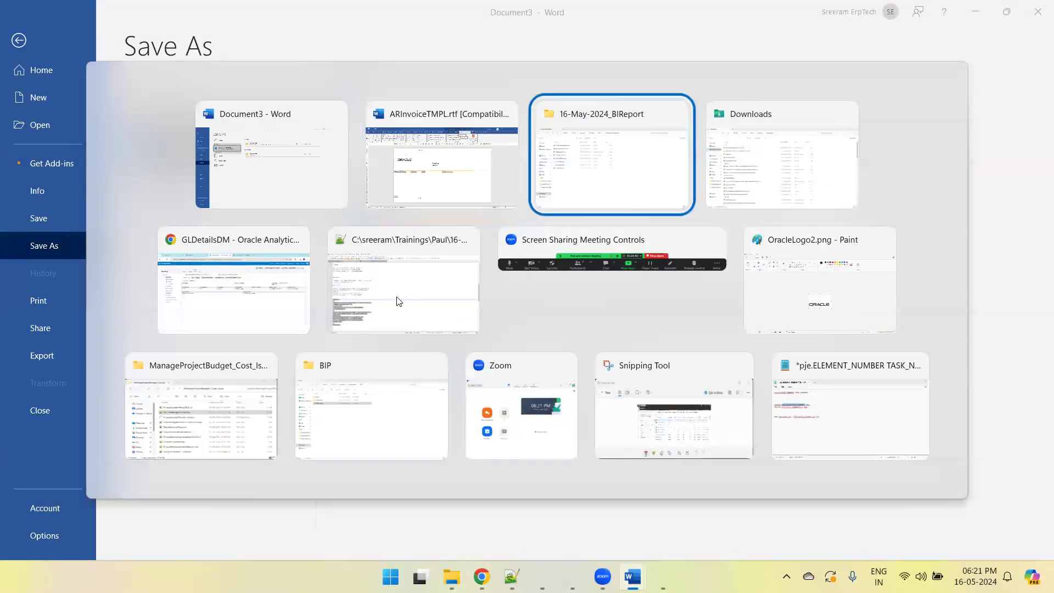
key("alt+d")
key("ctrl+c")
key("alt+Tab")
scroll(399, 301, "down", 3)
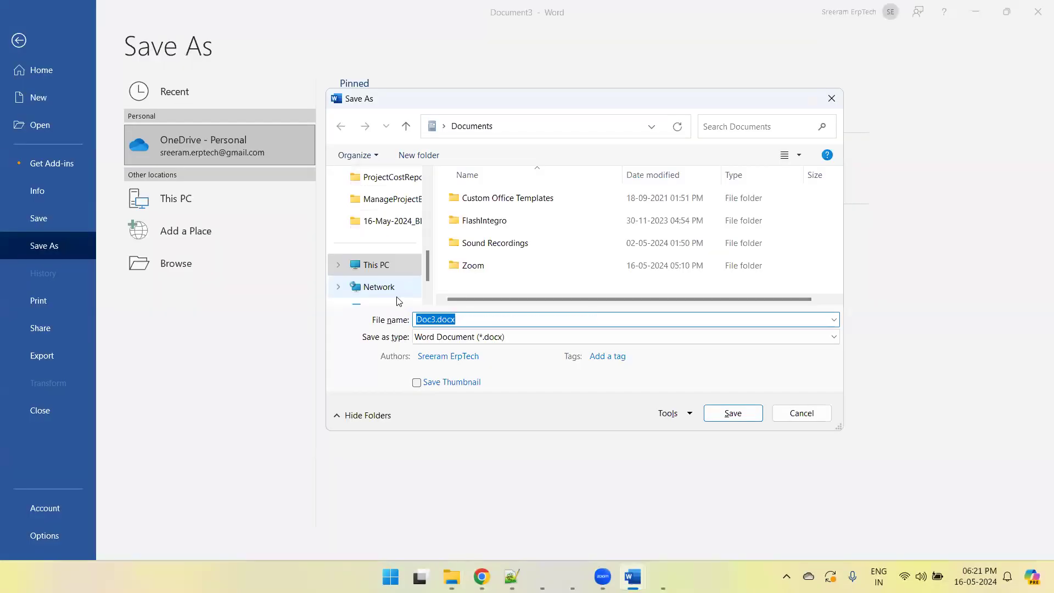
key("ctrl+v")
key("Return")
- Name the document GLDetailsTMPL and save it in Rich Text Format
type("GLTe")
key("BackSpace")
type("Deta")
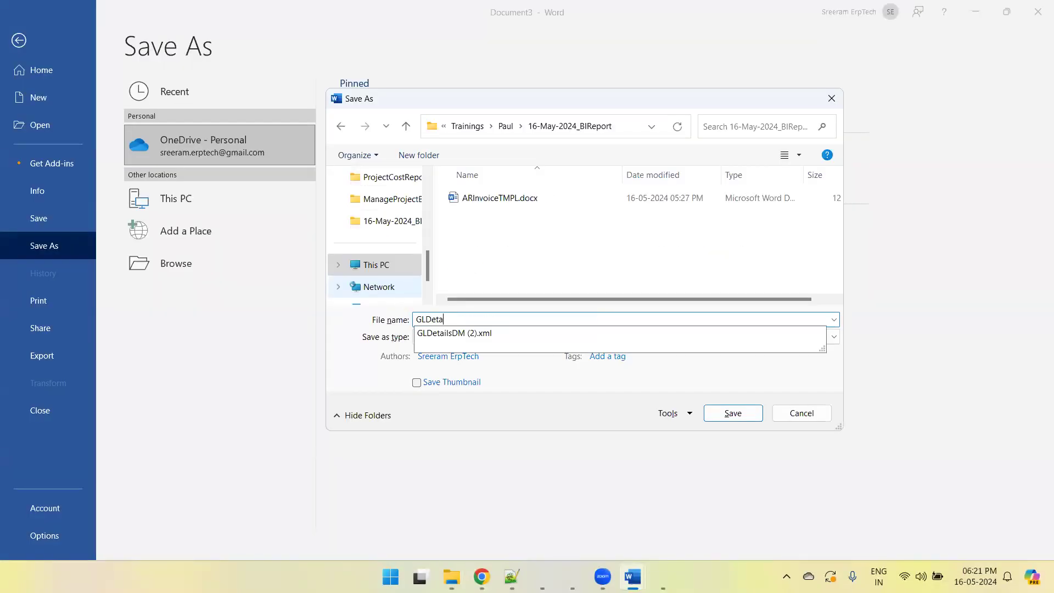
type("ilsTMPL")
key("Tab")
key("r")
key("Return")
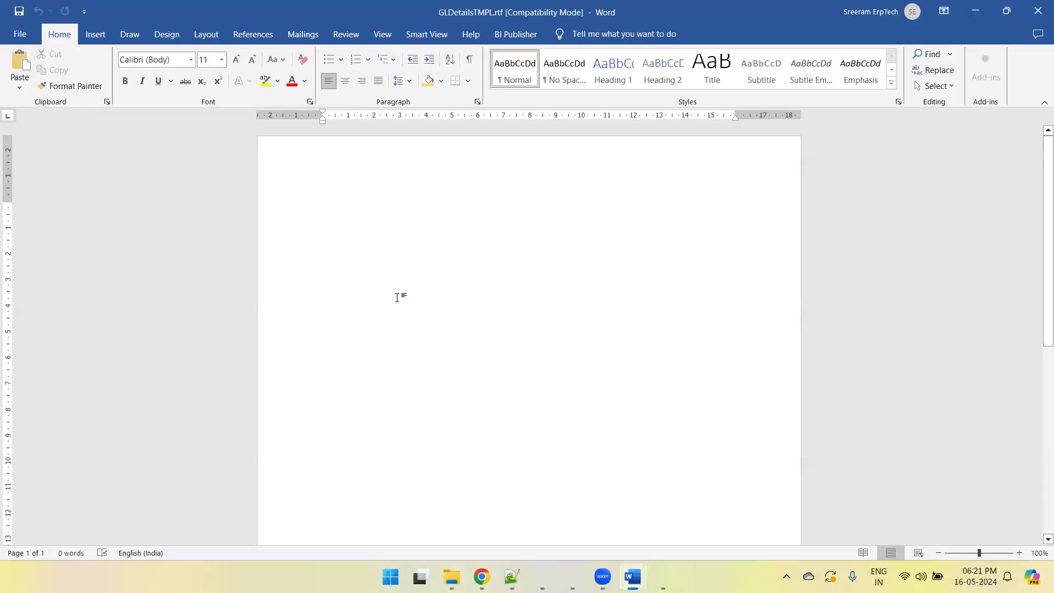
- Insert a table with two columns and three rows, labelling the first column Parameters, BatchName and Header Name
left_click(98, 35)
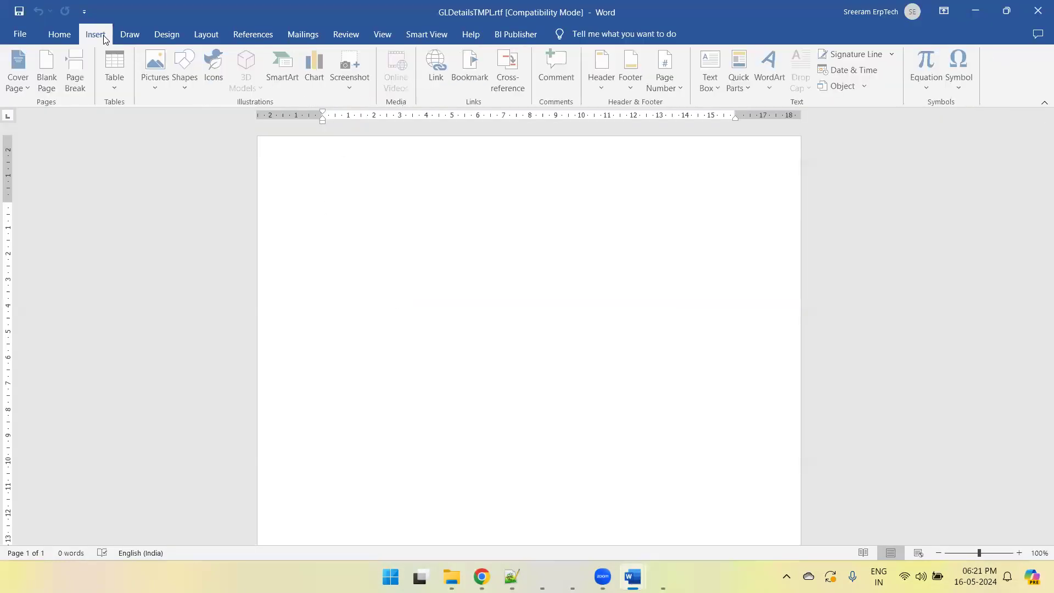
left_click(120, 88)
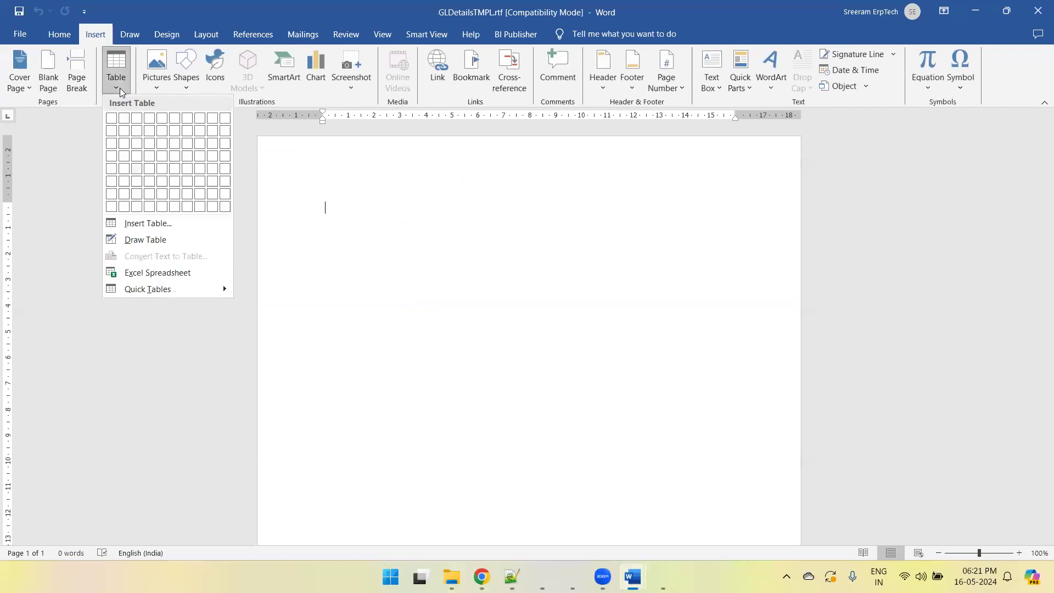
left_click(124, 144)
type("Parameter")
type("BatchName")
key("Down")
type("Header")
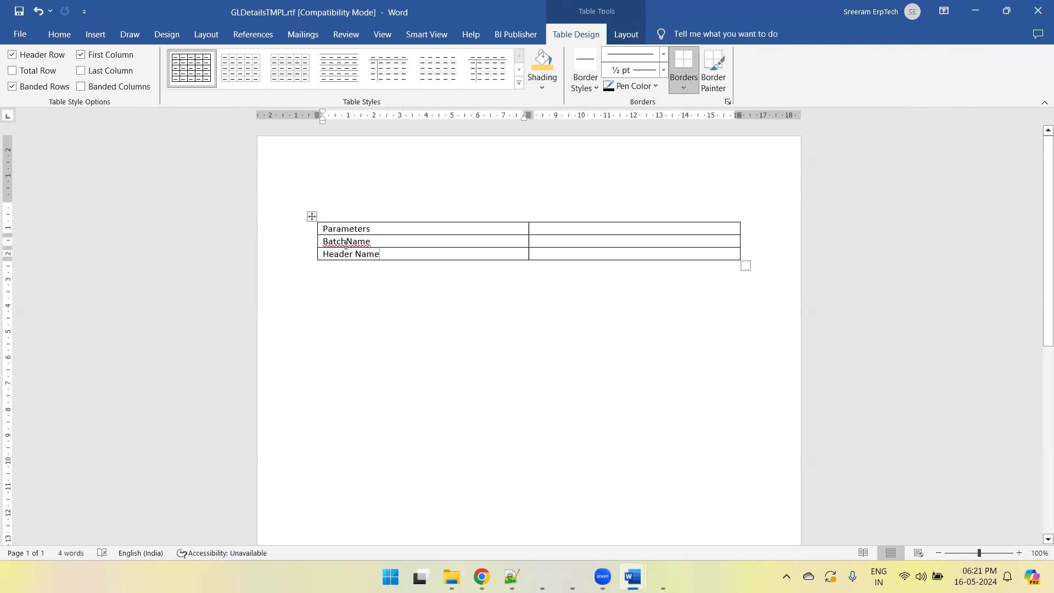
- Load GLDetailsDM (2).xml as the sample XML data for the BI Publisher template
left_click(540, 241)
left_click(515, 34)
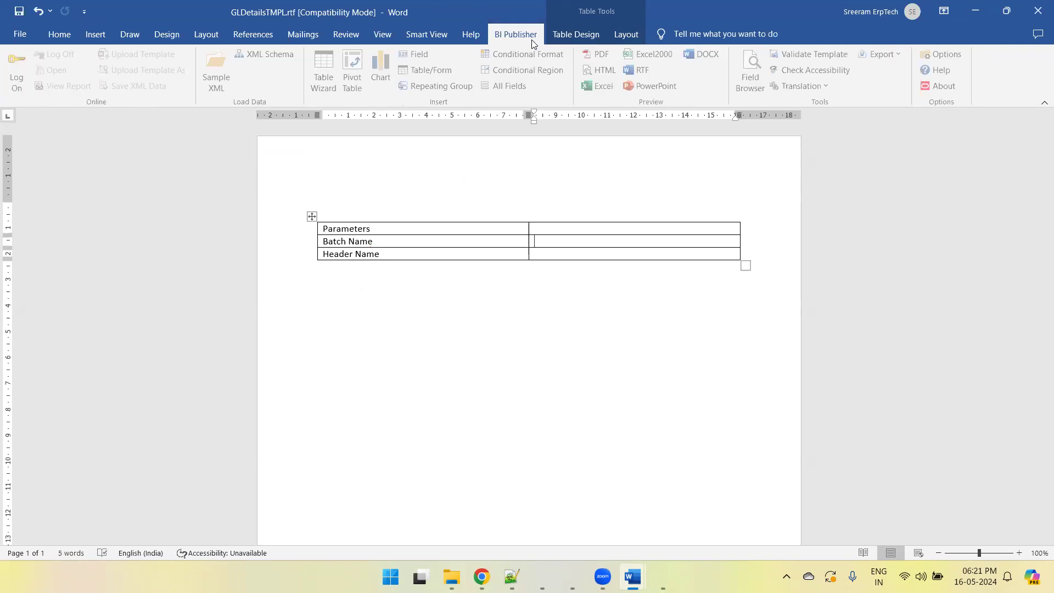
left_click(219, 74)
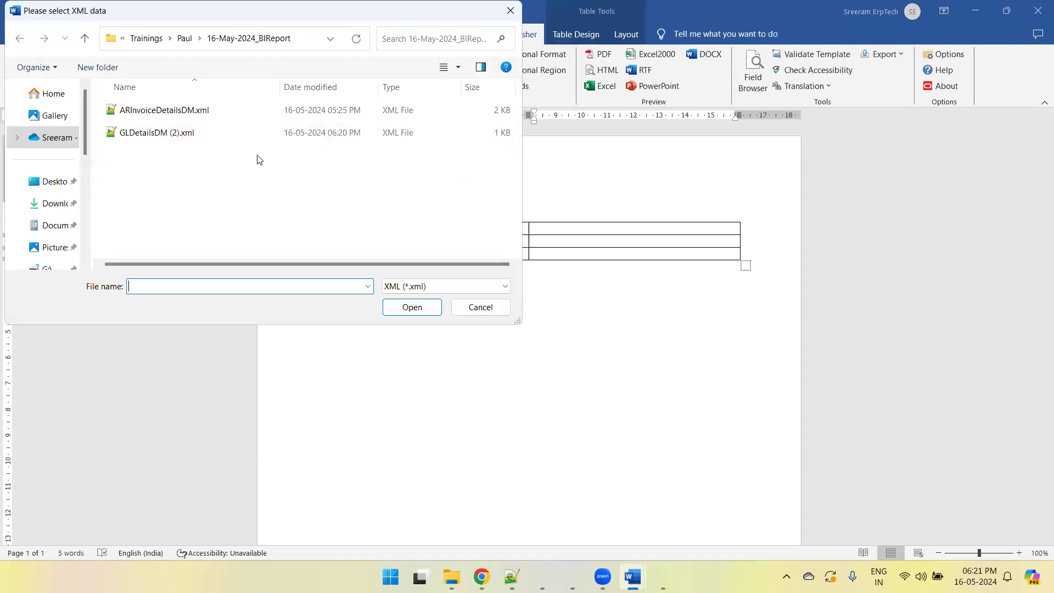
double_click(188, 131)
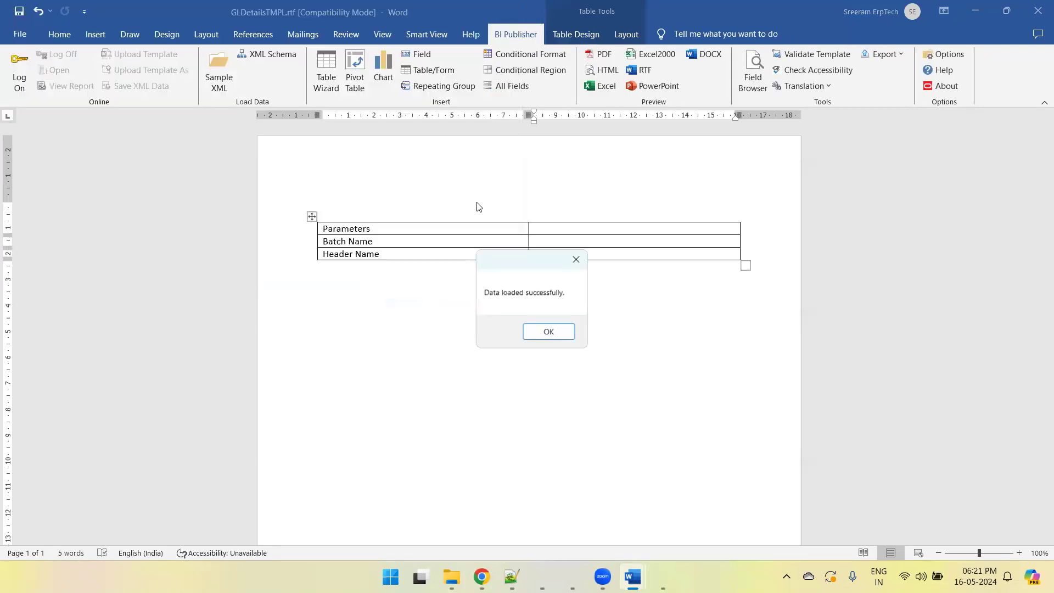
left_click(547, 331)
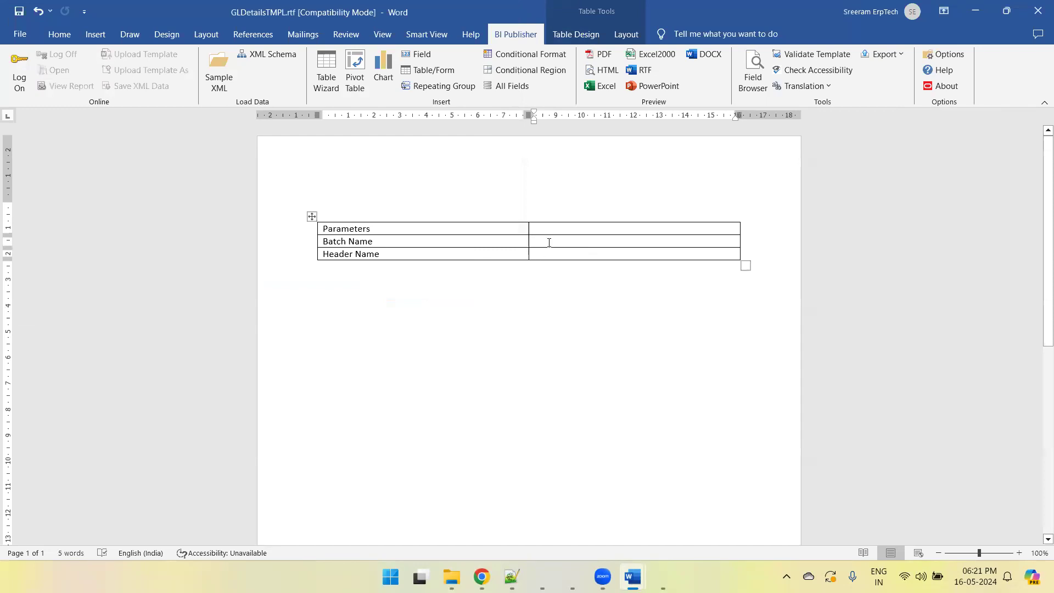
- Insert the G_2 fields BATCH_NAME and HEDER_NAME into the second-column cells beside Batch Name and Header Name
left_click(423, 54)
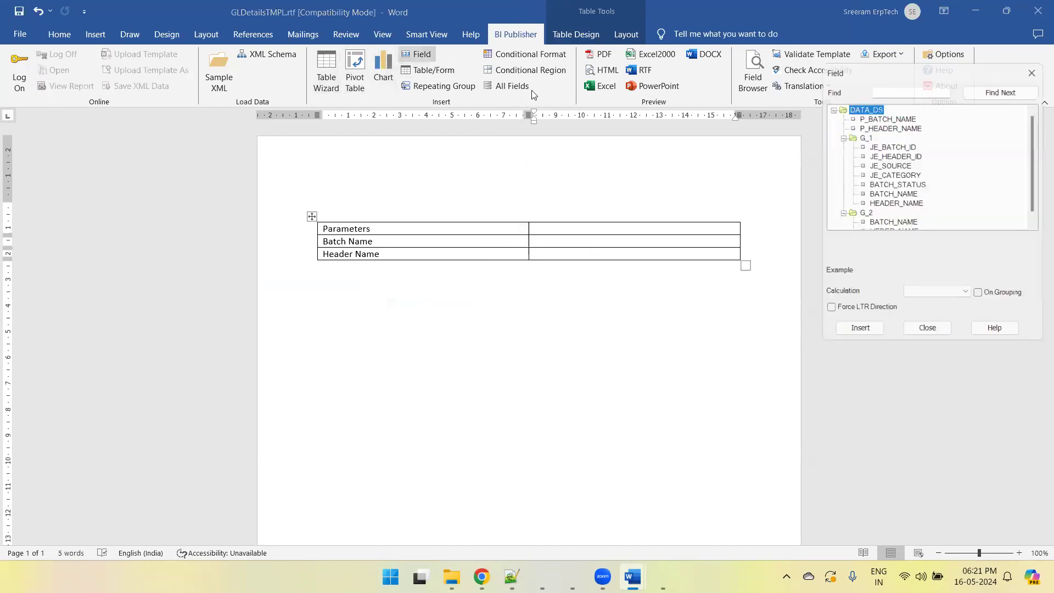
left_click(839, 136)
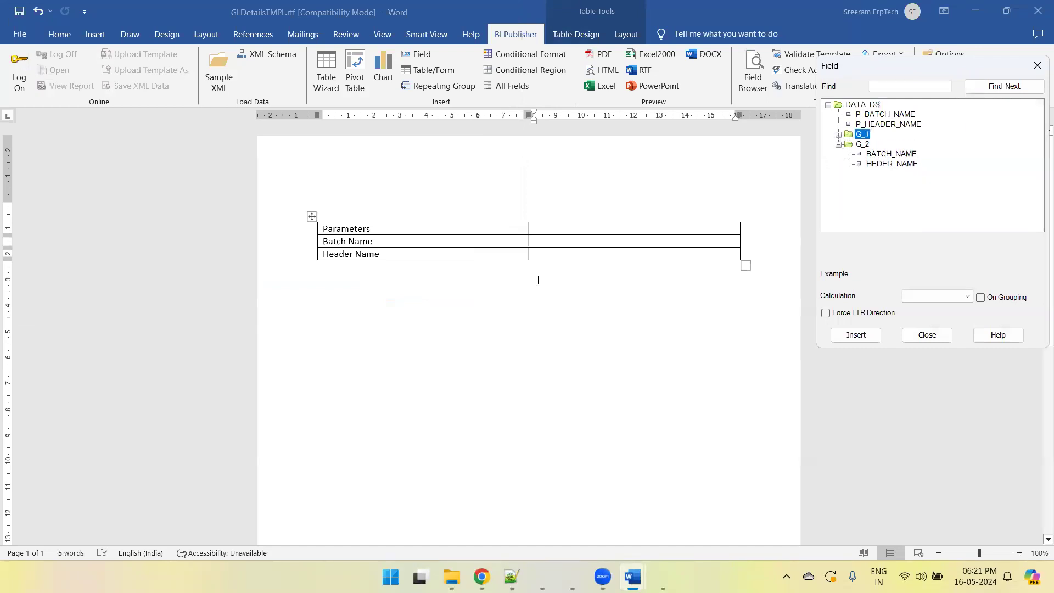
left_click(537, 245)
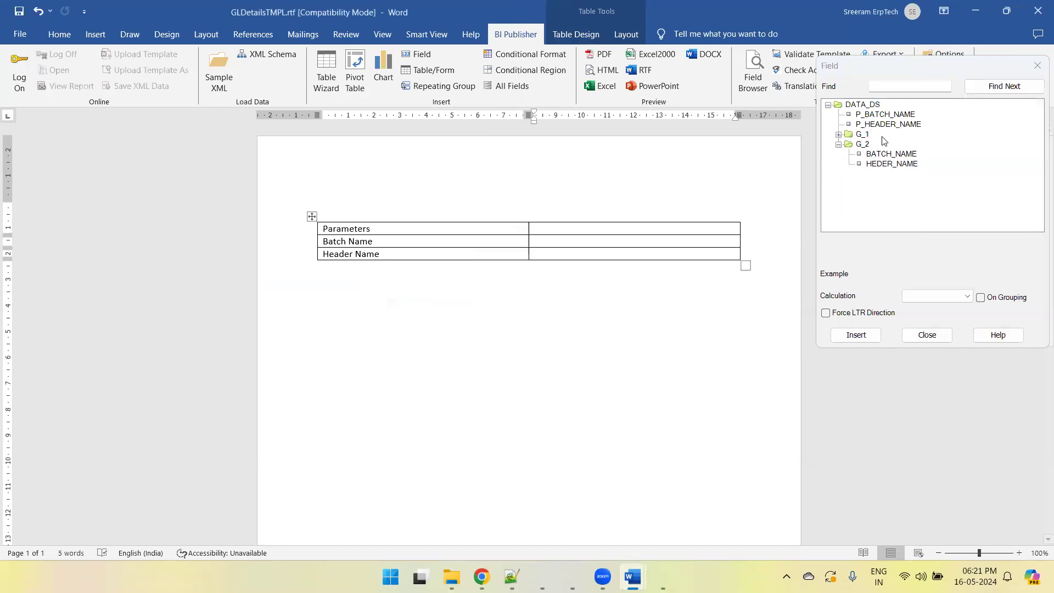
left_click(891, 155)
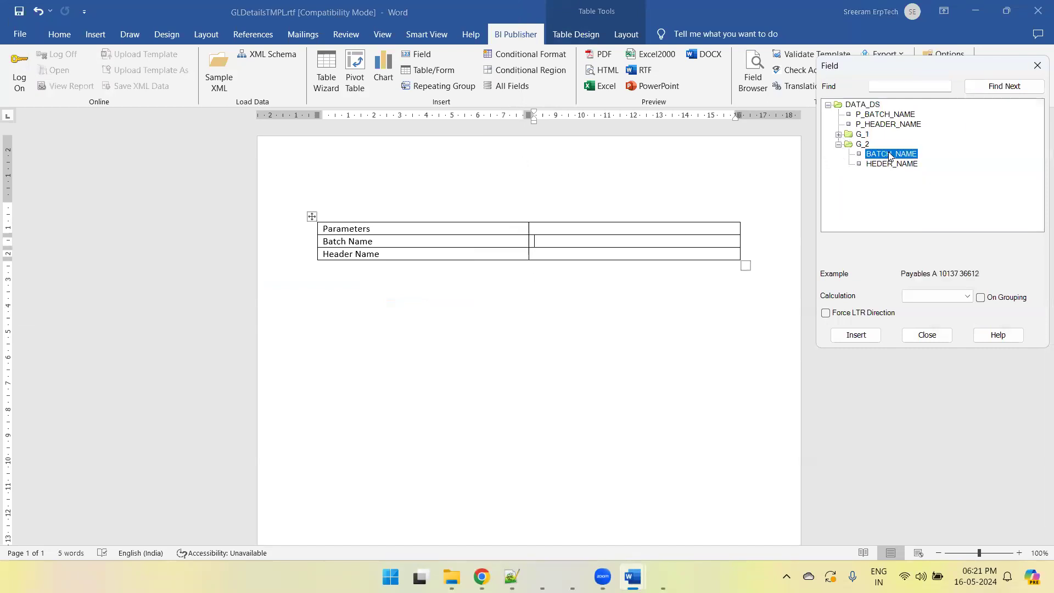
left_click(859, 337)
left_click(581, 252)
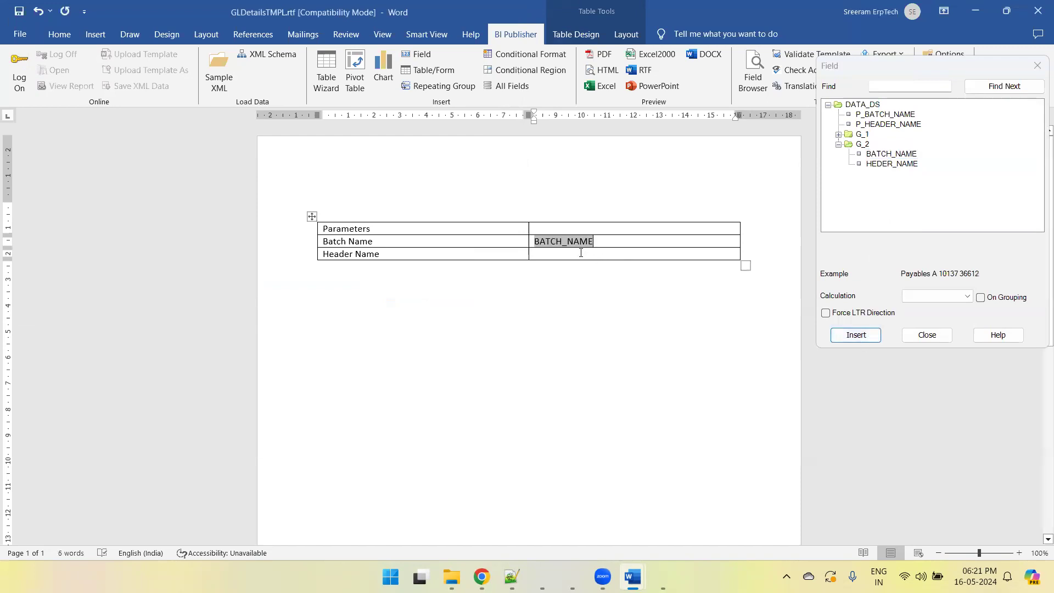
left_click(892, 164)
left_click(865, 342)
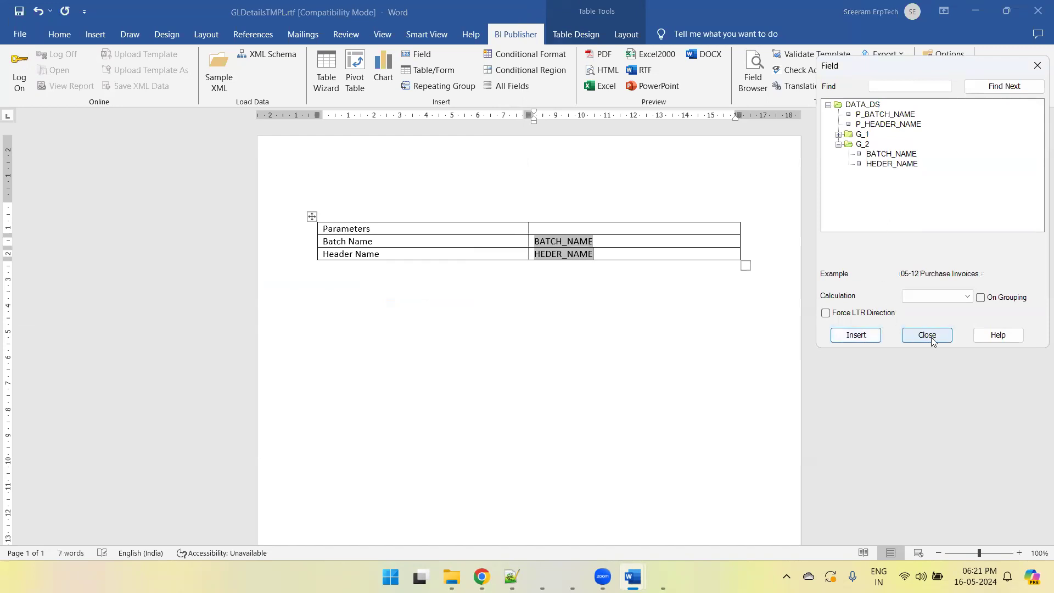
left_click(927, 335)
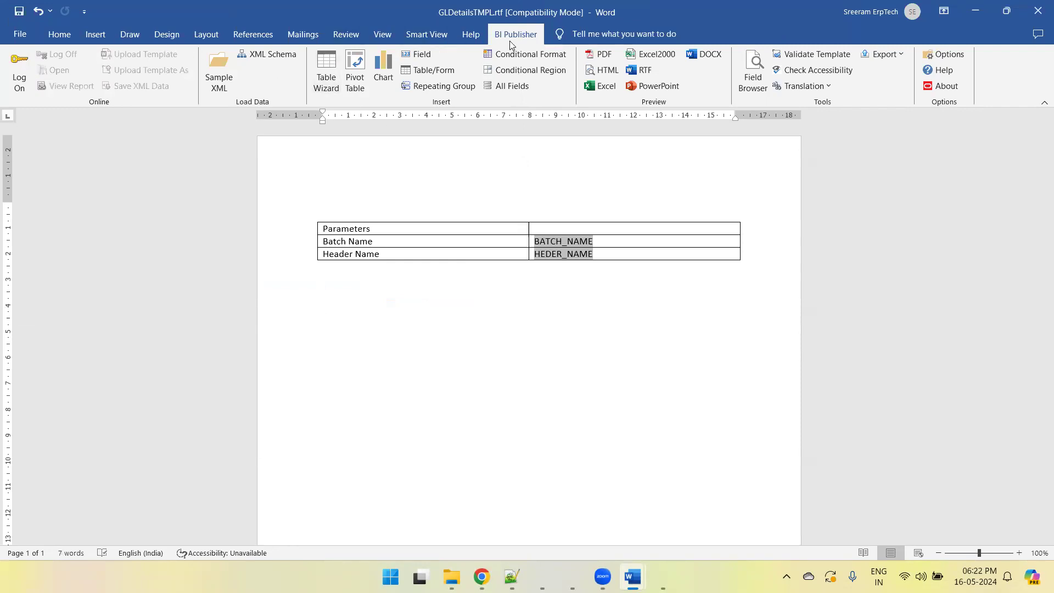
- Add a Form layout for data set /DATA_DS/G_1 with all its fields using the Table Wizard, and delete the extra blank line above it
left_click(332, 80)
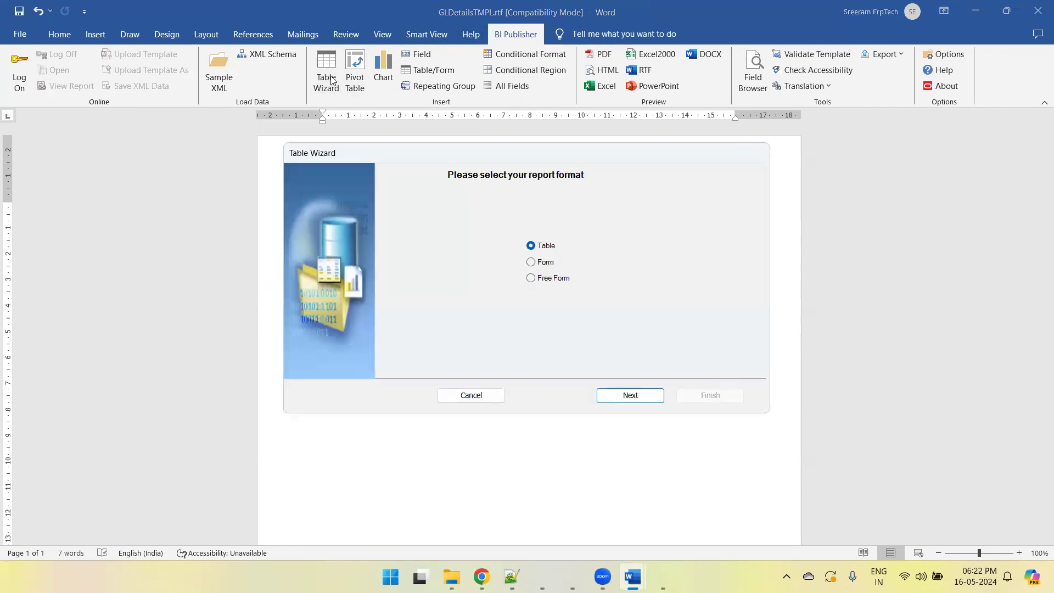
left_click(542, 269)
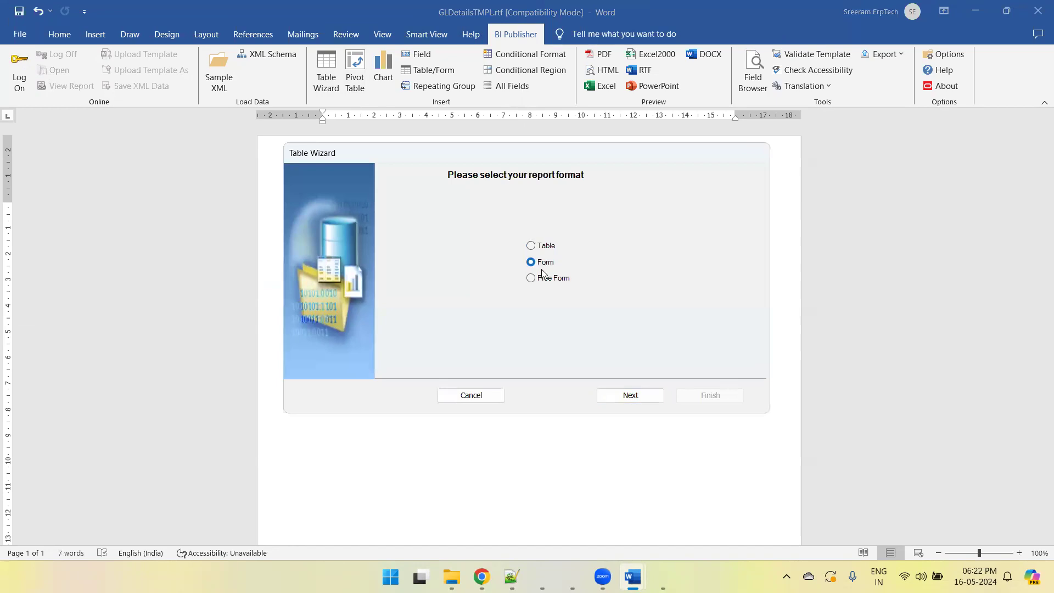
left_click(620, 397)
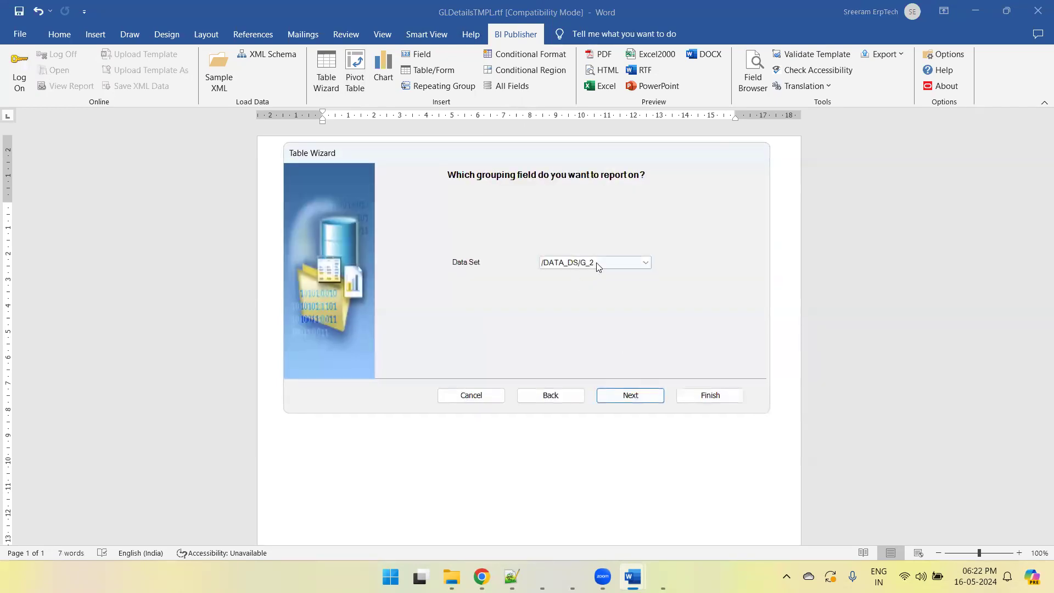
left_click(591, 263)
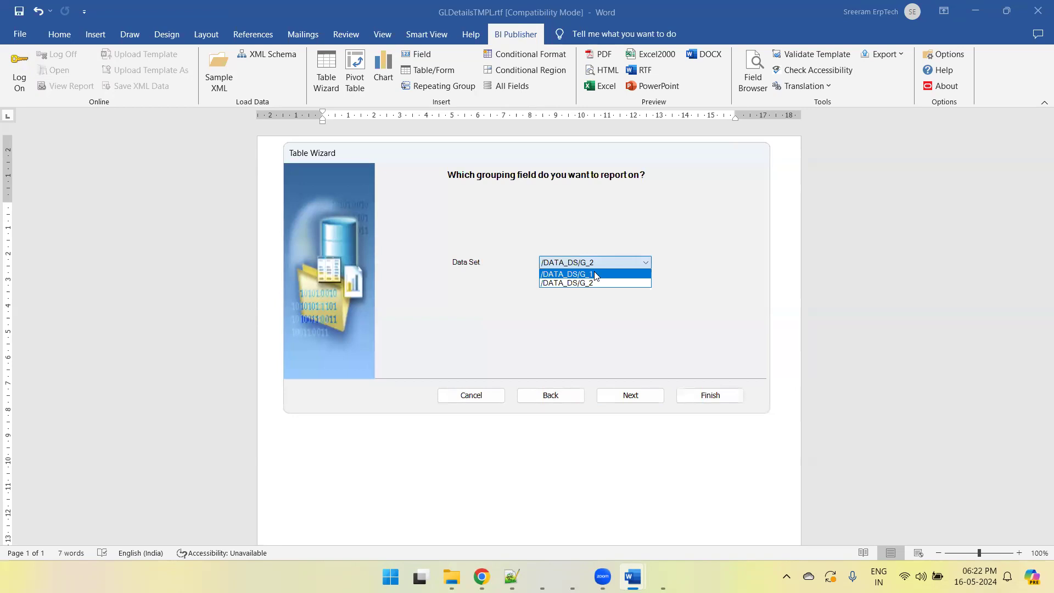
left_click(596, 275)
left_click(630, 395)
left_click(555, 264)
left_click(654, 395)
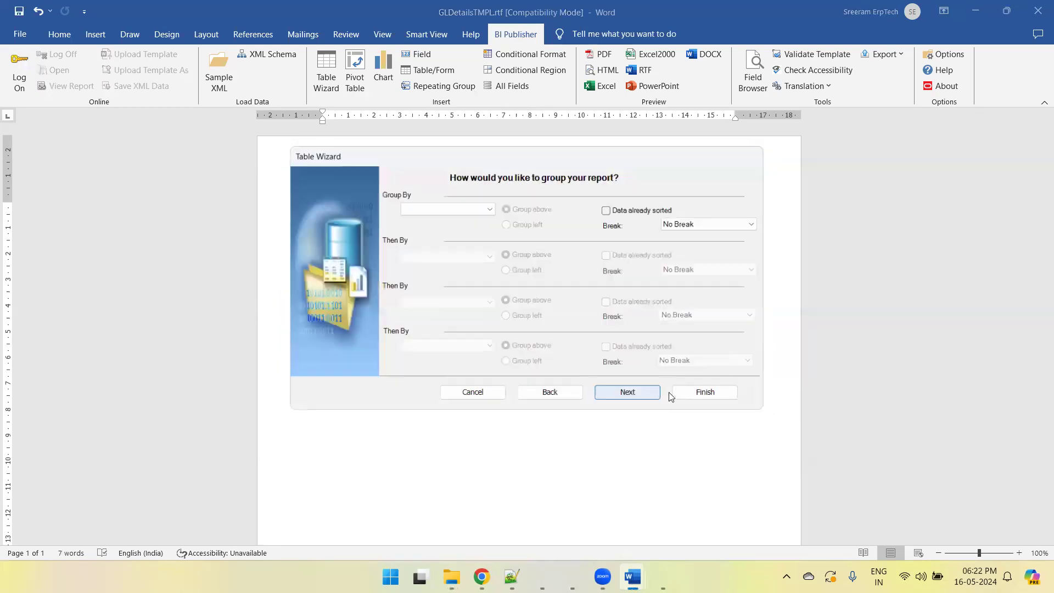
left_click(694, 393)
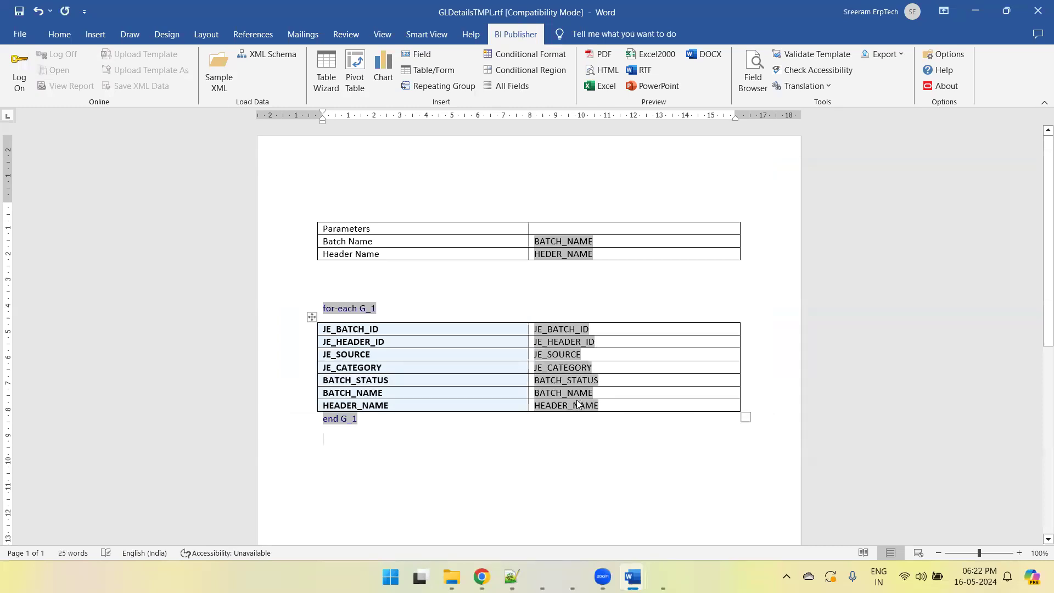
left_click(595, 287)
key("Delete")
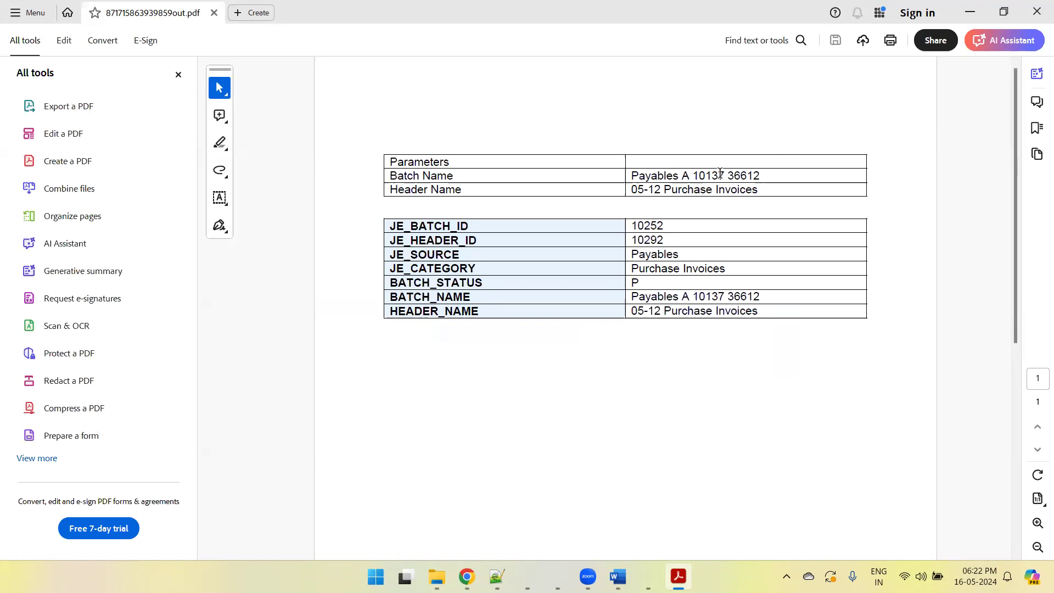
- Switch to 16-May-2024_BIReport.txt in Notepad++ and add GL_JE_LINES GJL to the FROM clause of the headerLov query
key("alt+Tab")
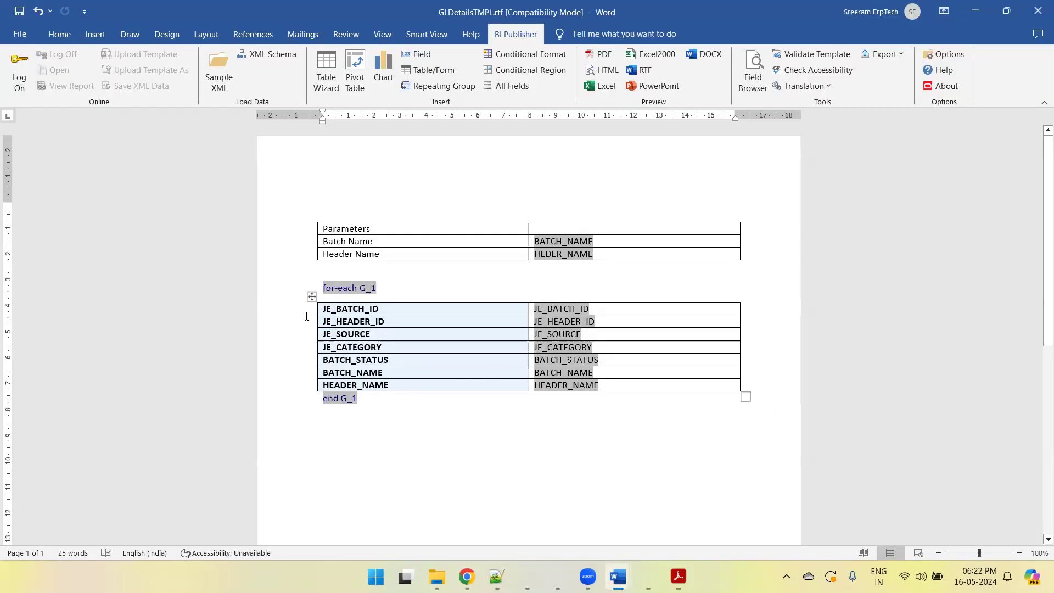
key("alt+Tab")
left_click(315, 261)
type(", GL_HE_")
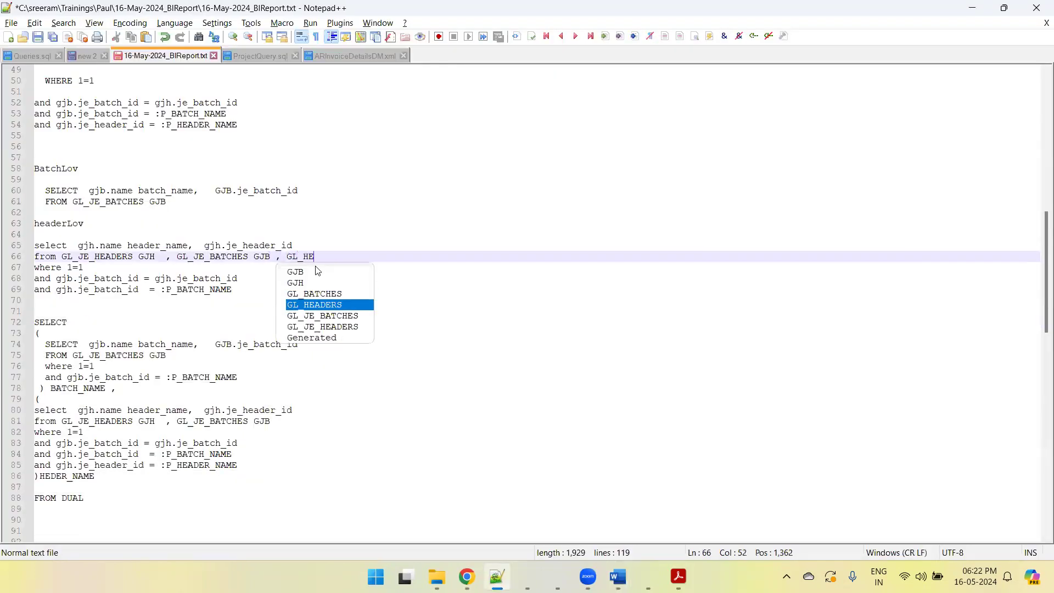
key("BackSpace")
key("BackSpace")
key("BackSpace")
type("JE_LINES GJL")
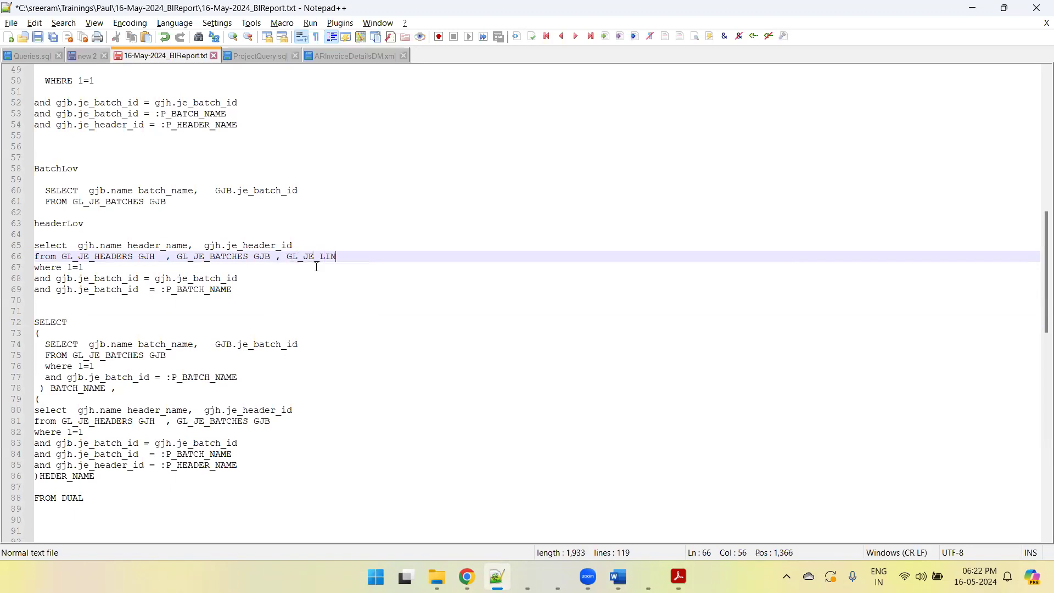
- Add the join "and gjh.je_header_id = gjl.je_header_id" below the batch join in the headerLov query and save the file
left_click(260, 280)
key("Return")
type("and ")
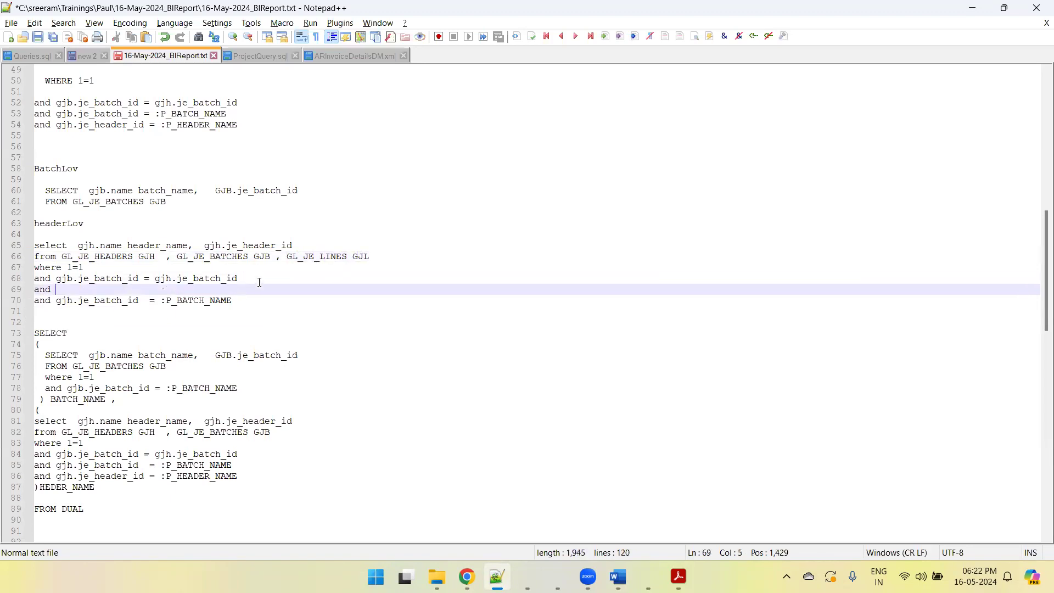
type("gjh.je_")
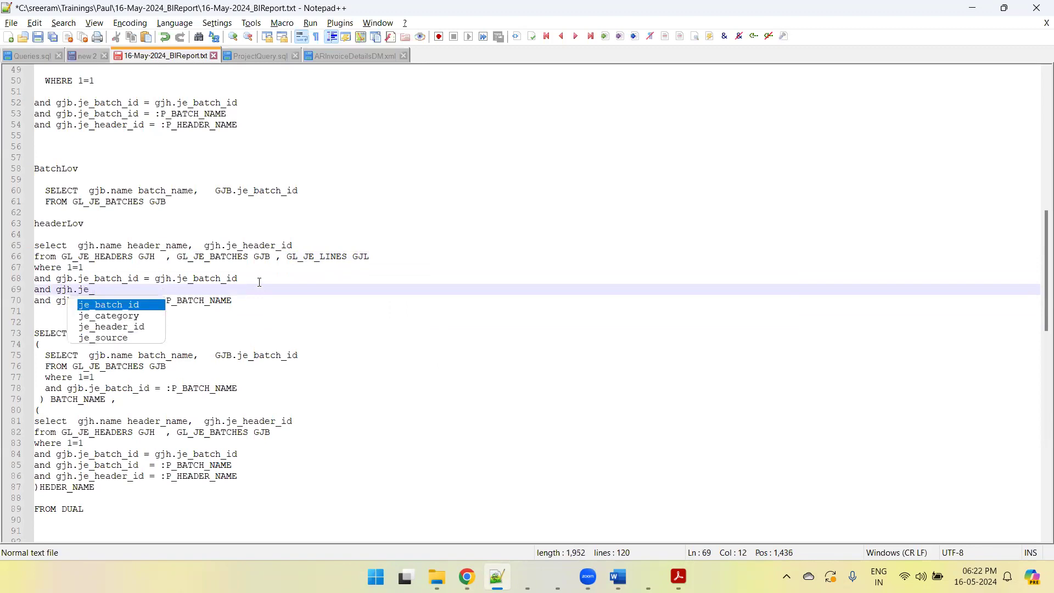
type("header_id  = ")
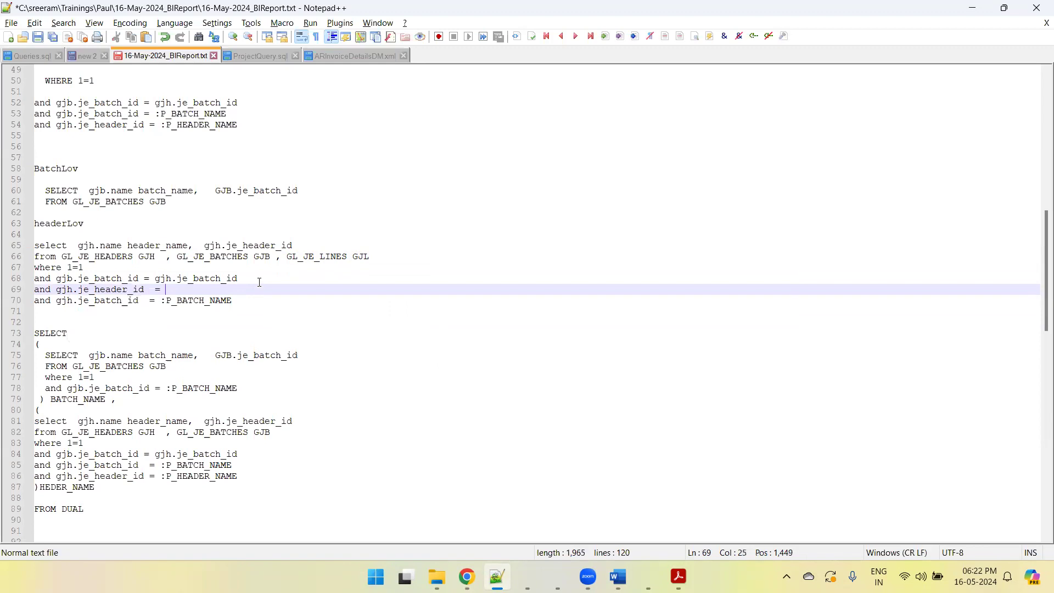
type("gjl.je_header_id")
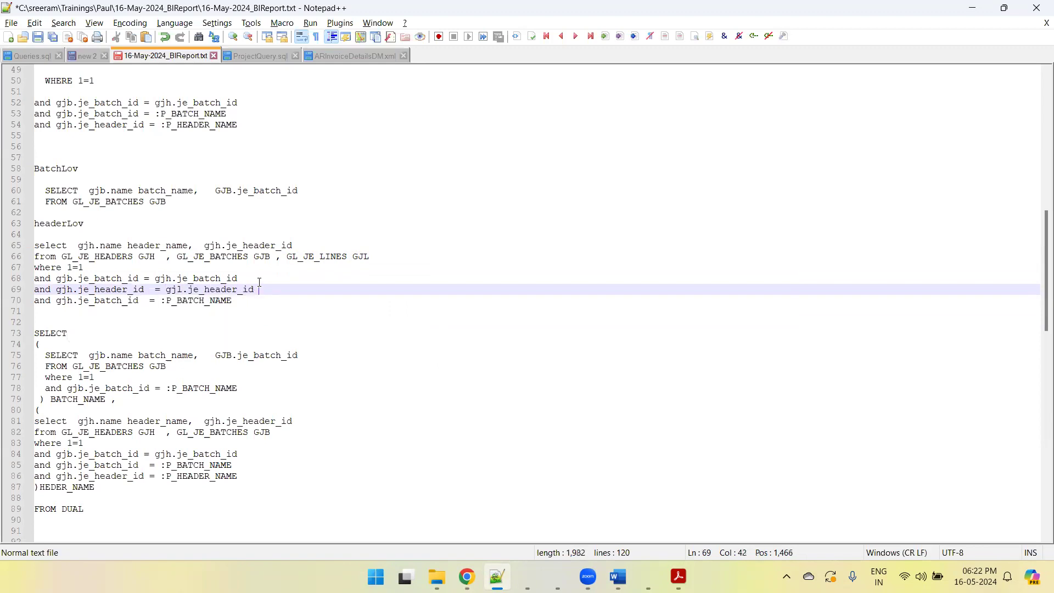
key("ctrl+s")
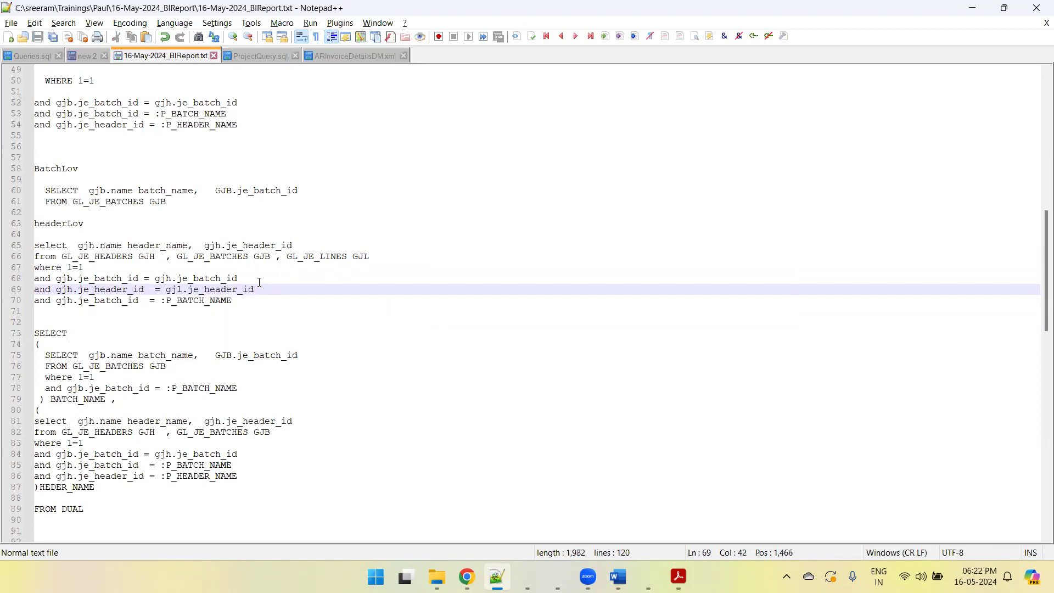
- Copy the GL_JE_LINES table name, search for it in a new Chrome tab, and examine its columns in the Oracle documentation
double_click(316, 258)
key("ctrl+c")
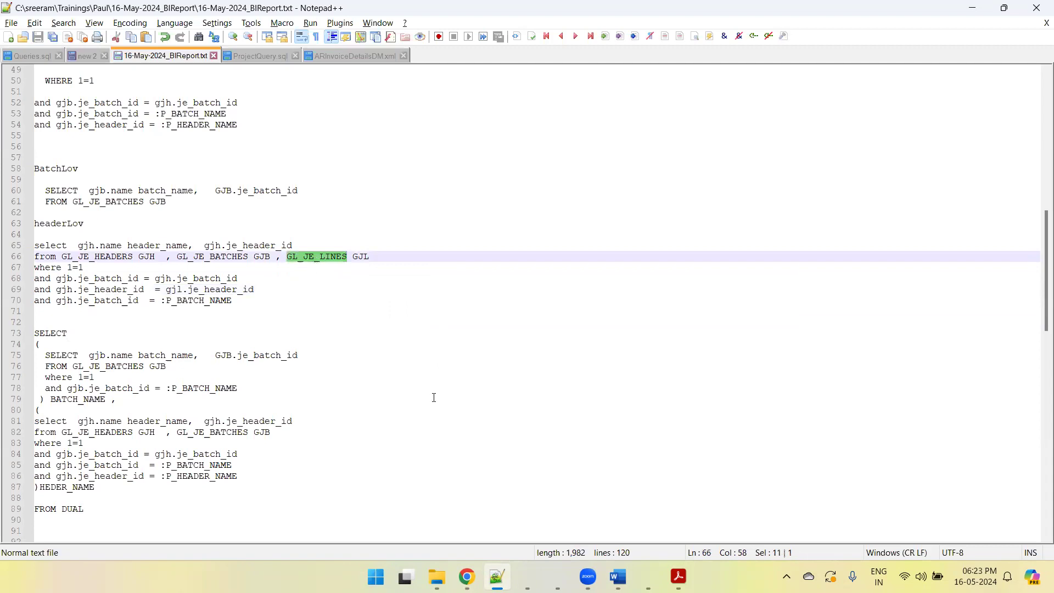
key("alt+Tab")
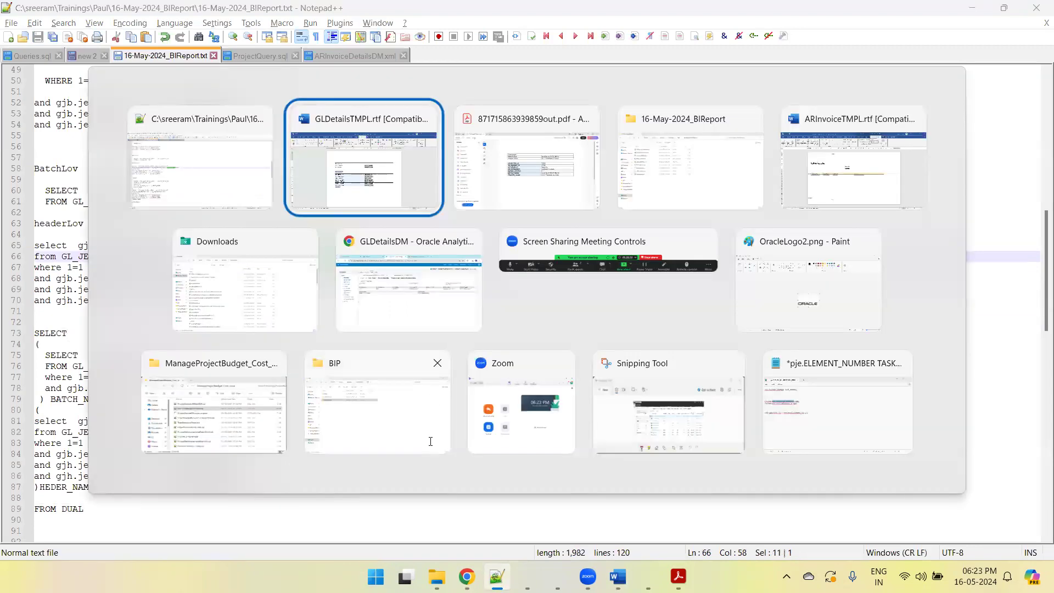
left_click(462, 570)
key("ctrl+t")
key("ctrl+v")
key("Return")
left_click(176, 174)
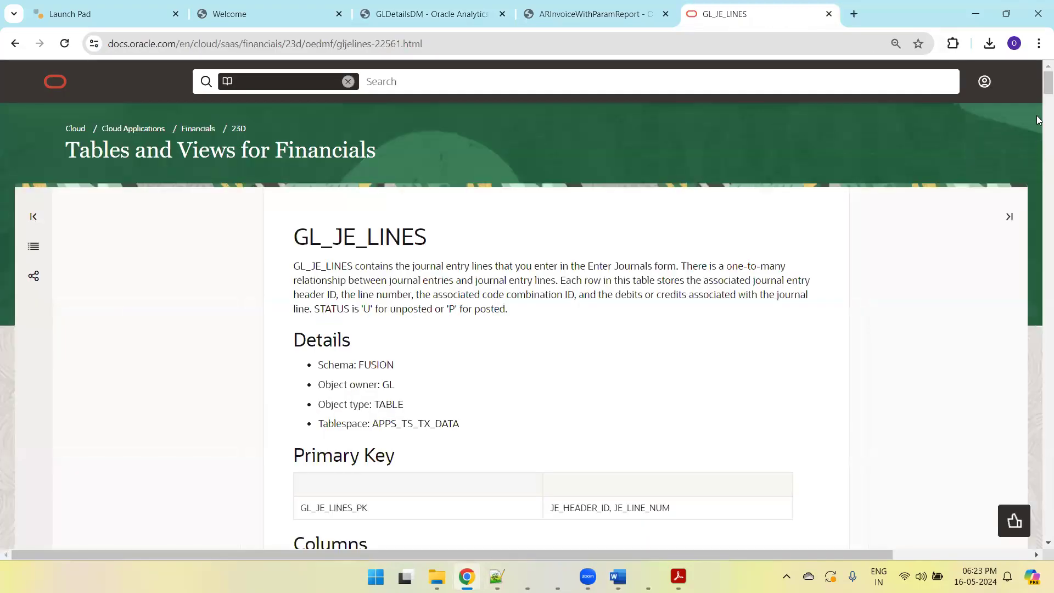
scroll(702, 339, "down", 10)
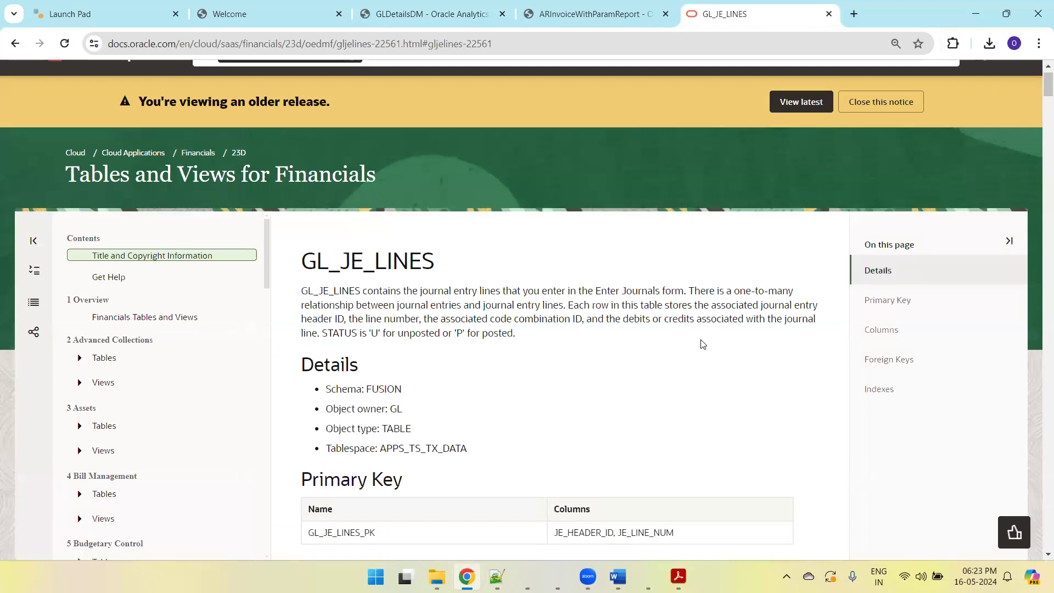
double_click(323, 188)
- Switch back to Notepad++ and undo the GL_JE_LINES join line added to the headerLov query
key("alt+Tab")
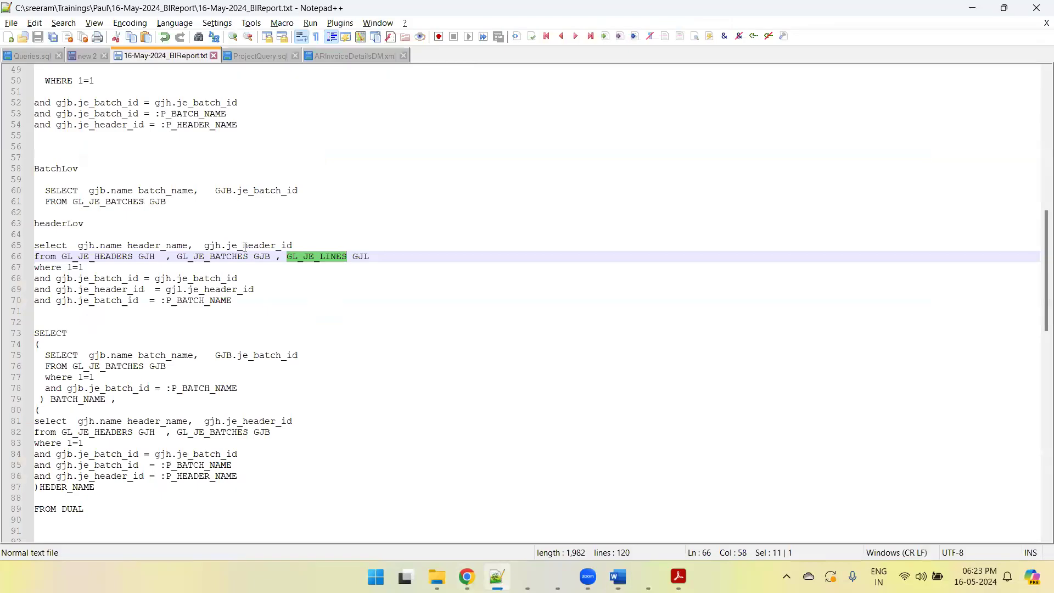
left_click(323, 244)
type(",")
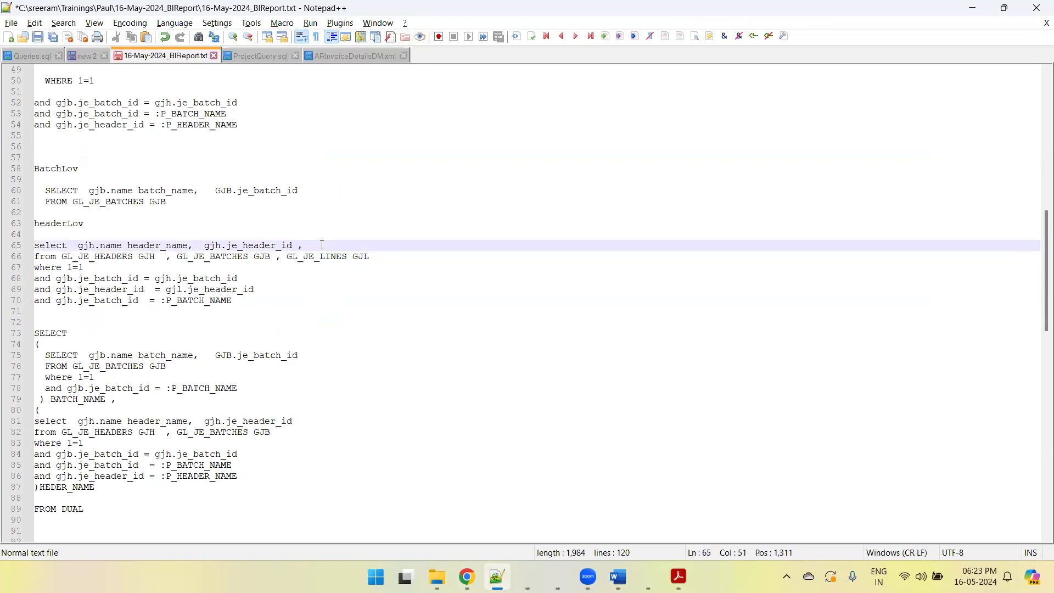
key("ctrl+z")
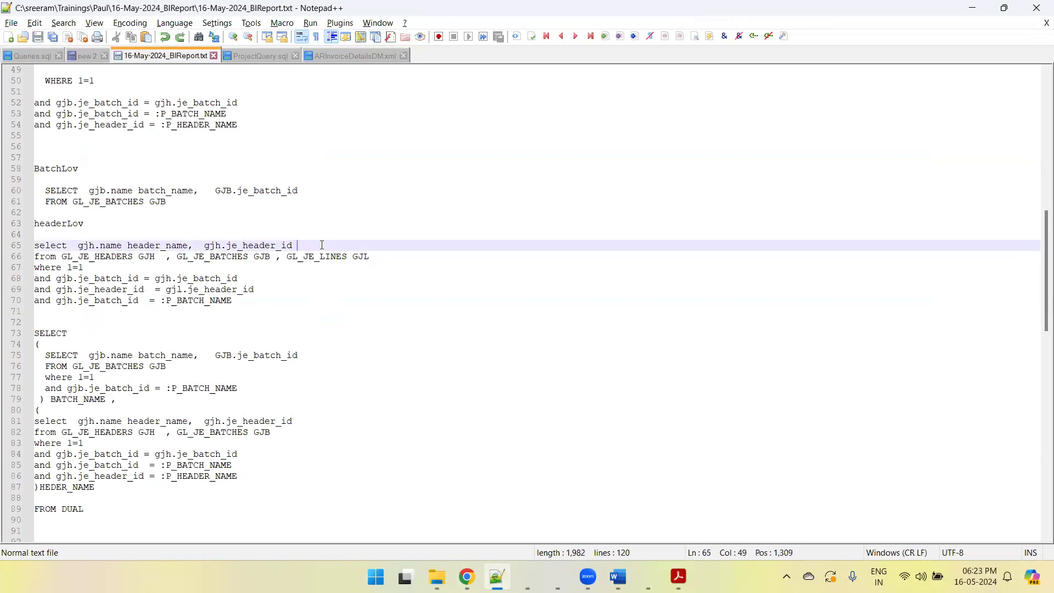
key("ctrl+z")
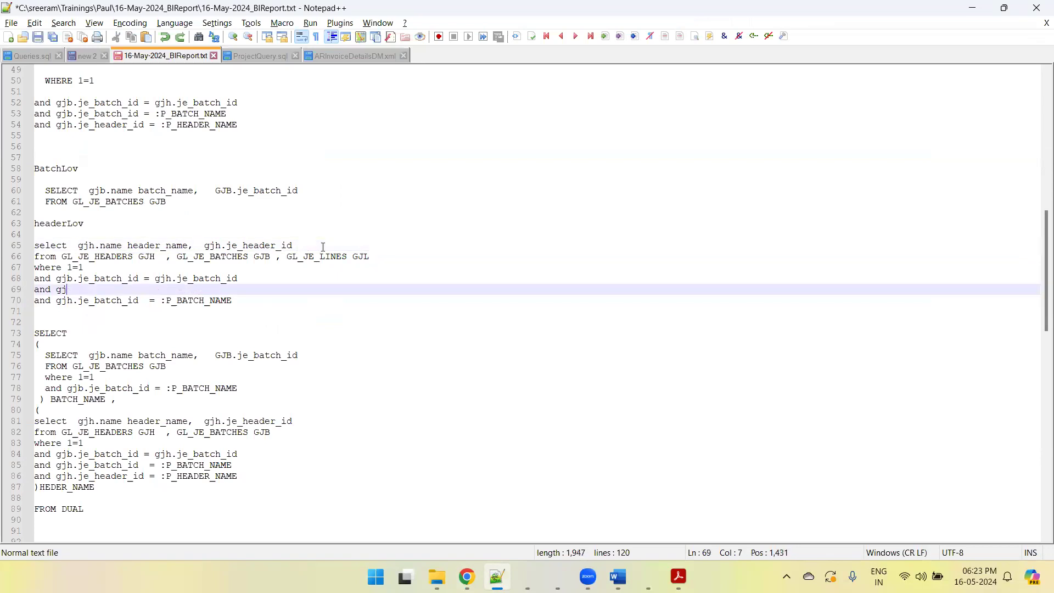
key("ctrl+z")
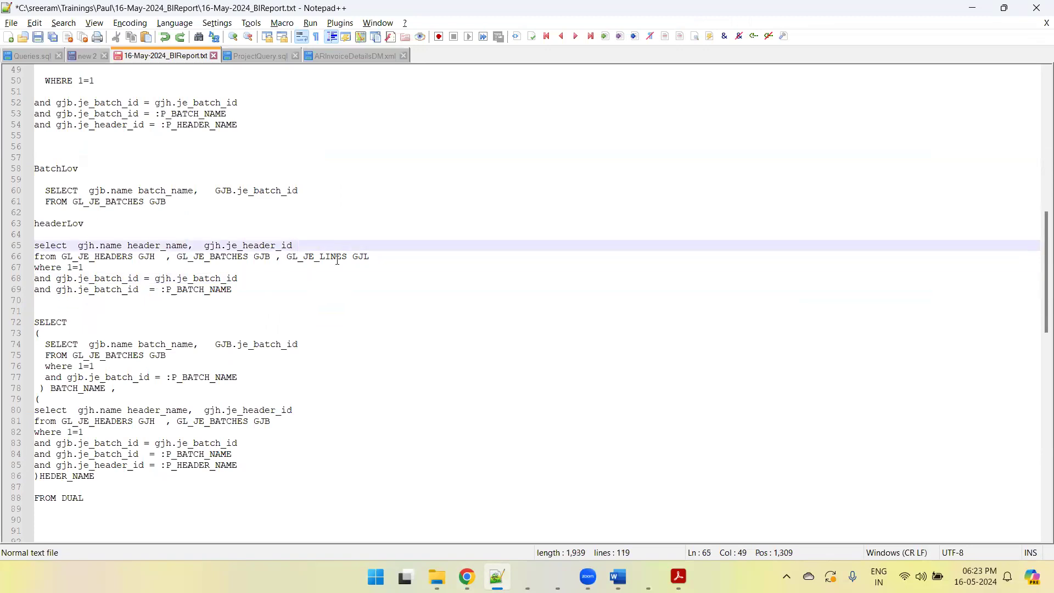
- Move ", GL_JE_LINES GJL" from the headerLov query to the end of the main query's FROM clause and save the file
left_click_drag(376, 257, 269, 256)
key("ctrl+c")
key("Delete")
key("Up")
key("Up")
key("Up")
key("Up")
key("Up")
key("Up")
key("Up")
key("Up")
key("Up")
key("Up")
key("Up")
key("Up")
key("Up")
key("Up")
key("Up")
key("Up")
key("Up")
key("Up")
key("Up")
key("Up")
key("Up")
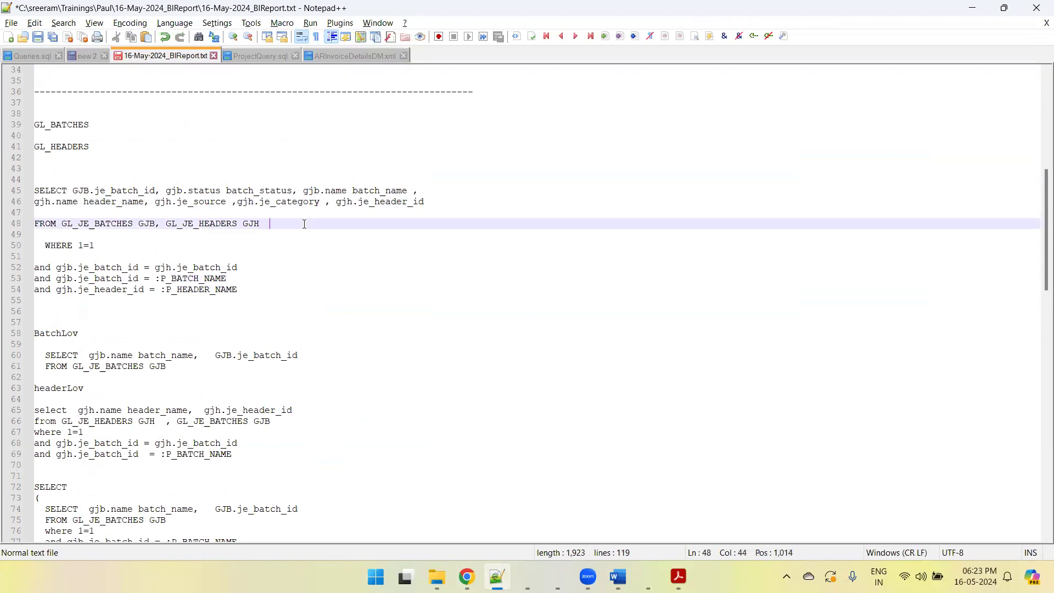
key("ctrl+v")
key("ctrl+s")
- Start a condition "and GJL.JE_HEADER_ID" below the main query's batch join, copying the column name from the Oracle documentation in Chrome
left_click(163, 255)
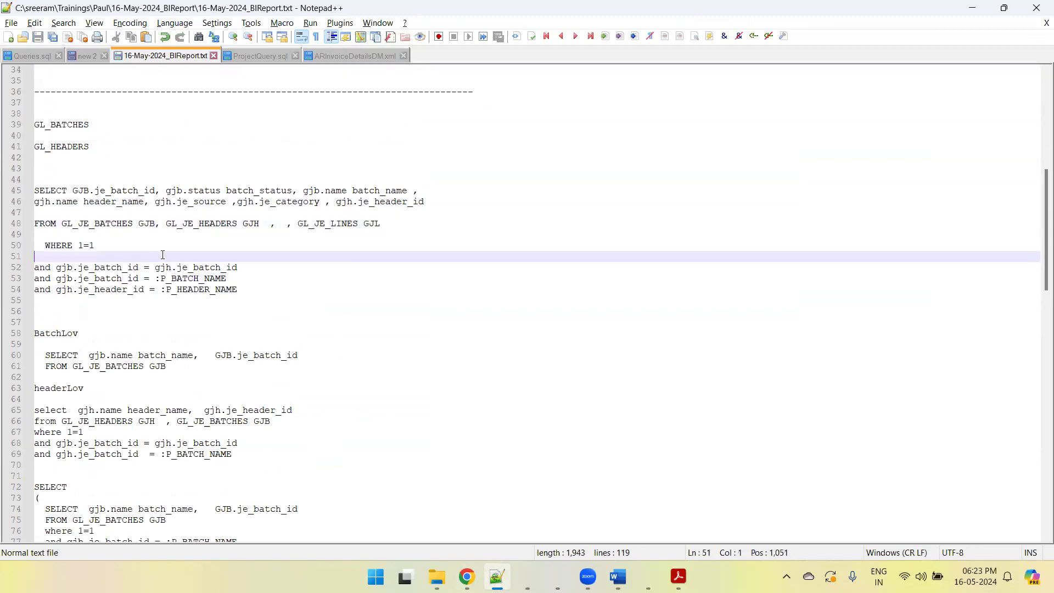
left_click(247, 267)
key("Return")
type("and GJL.")
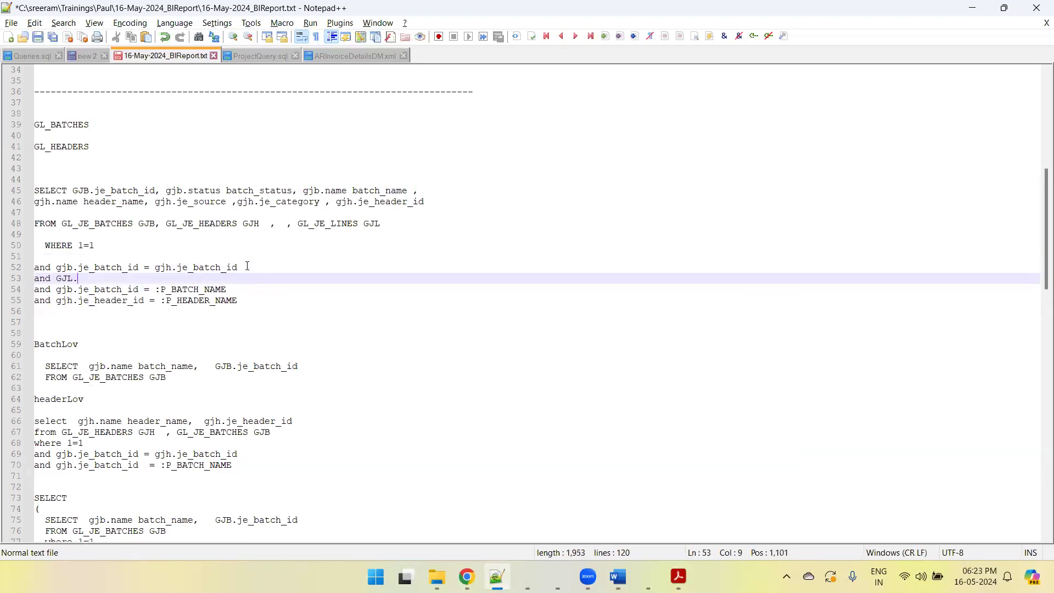
type("je_line")
key("BackSpace")
key("BackSpace")
key("BackSpace")
key("BackSpace")
key("alt+Tab")
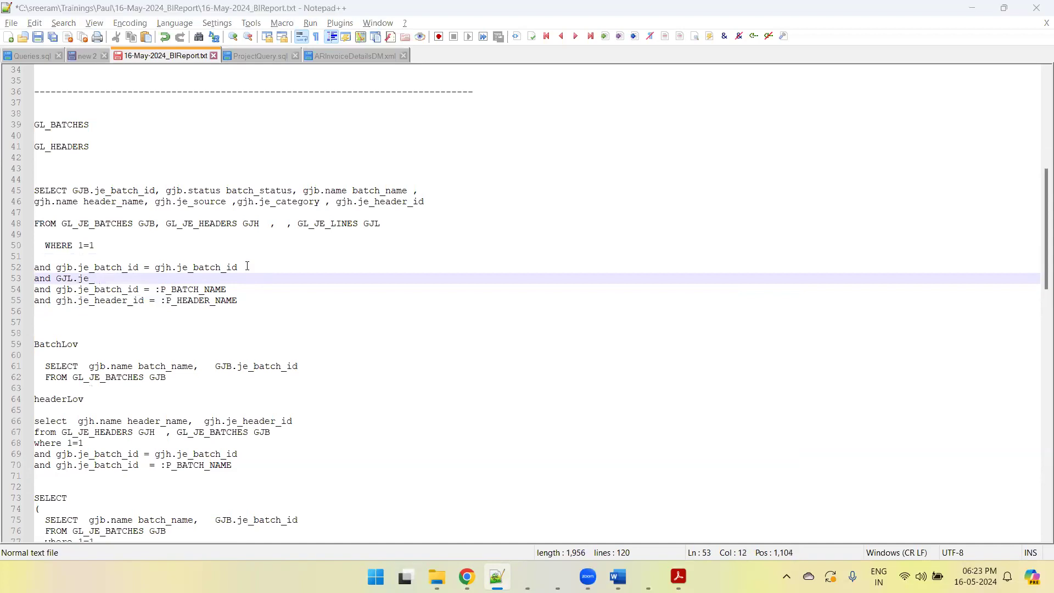
key("alt+Tab")
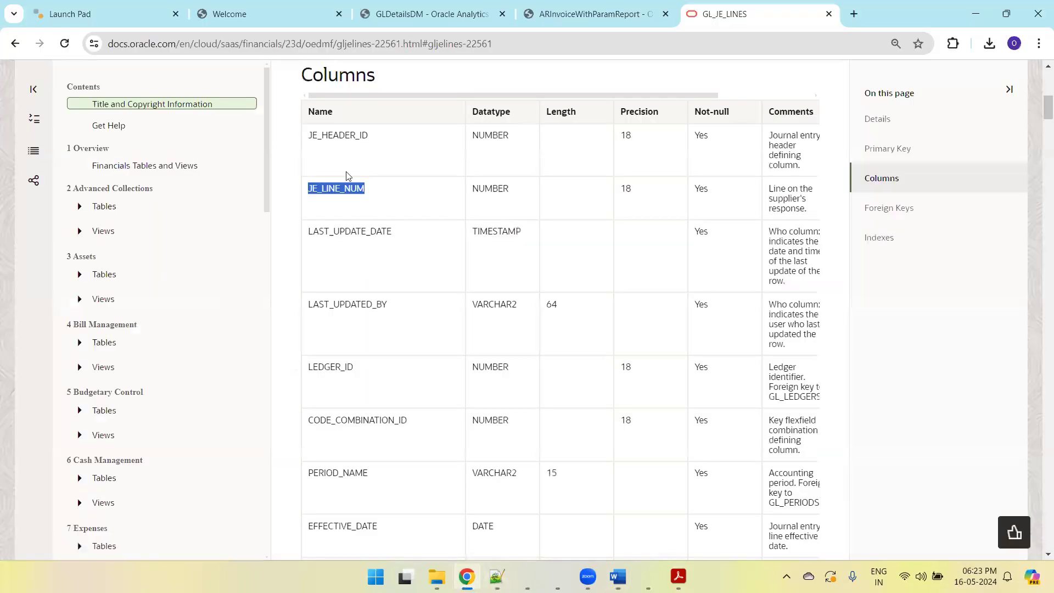
double_click(338, 138)
key("ctrl+c")
key("alt+Tab")
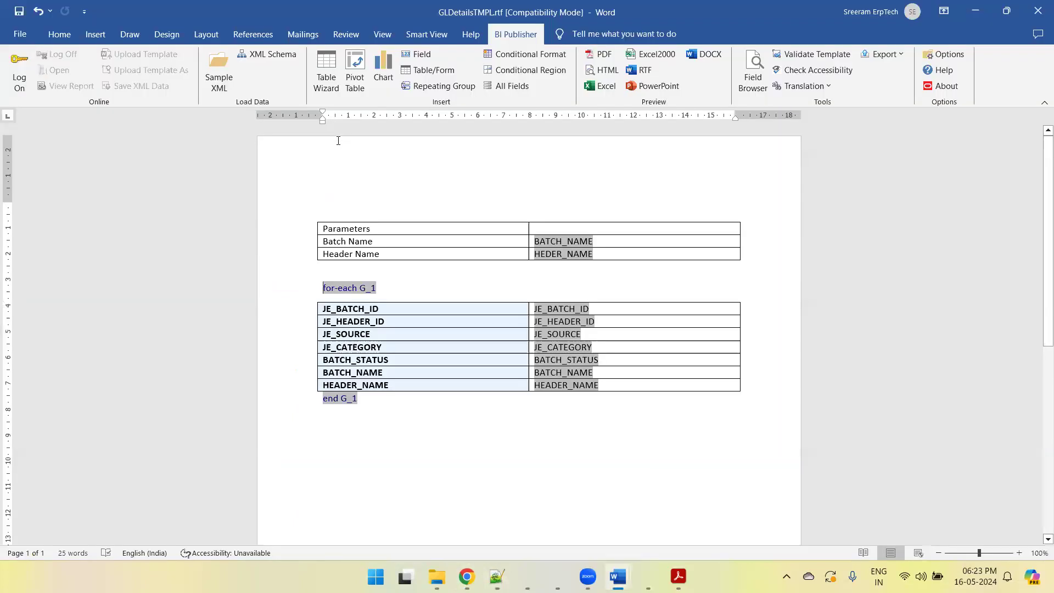
key("alt+Tab")
key("BackSpace")
key("ctrl+v")
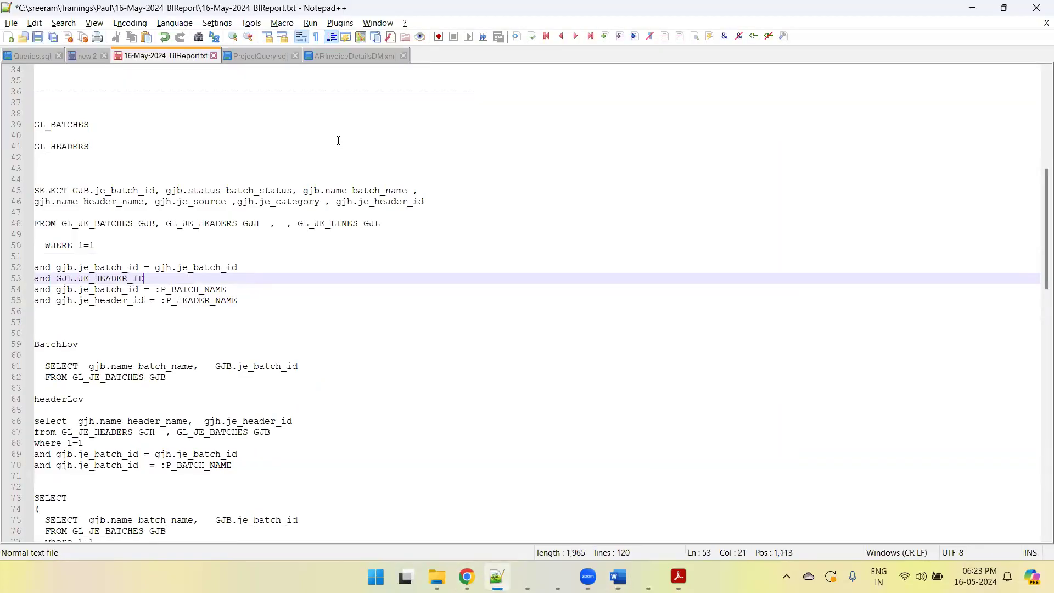
- Complete the GJL join condition with "=gjh.je_header_id"
type("=gjh.j")
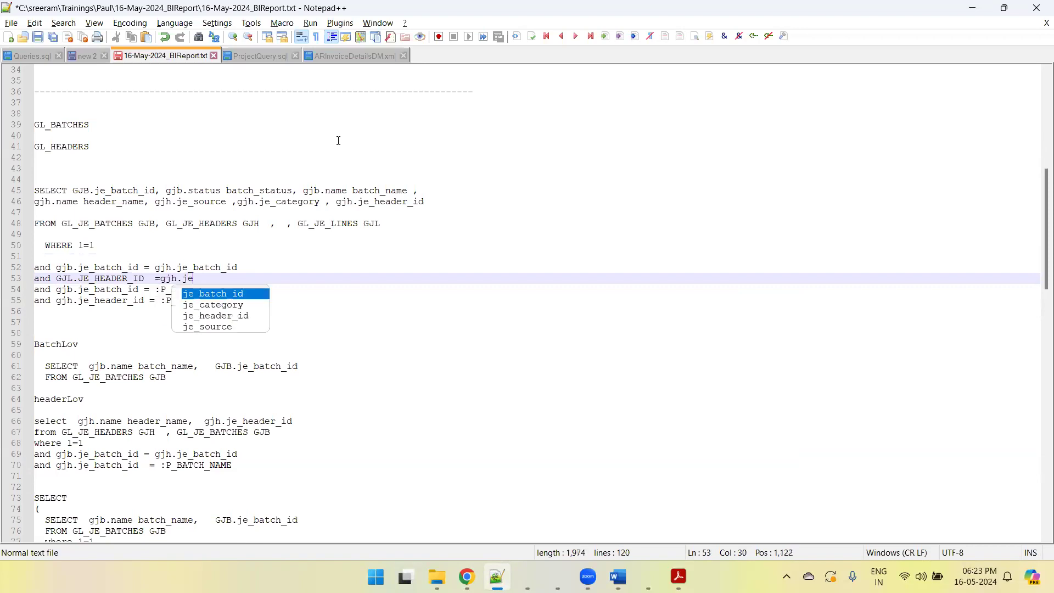
type("e")
key("Down")
key("Down")
key("Return")
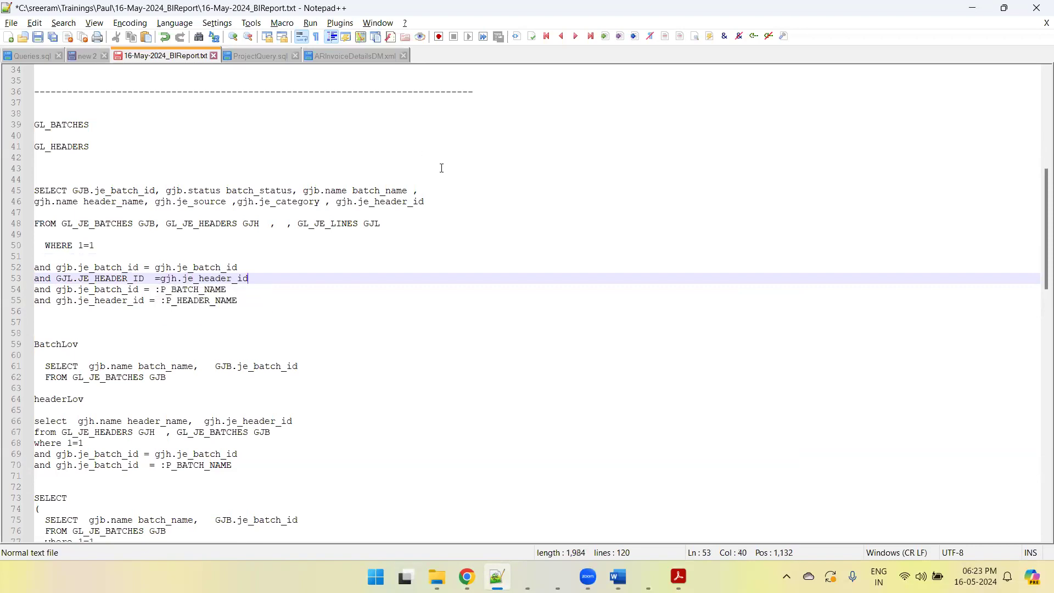
- Append ", gjl.je_line_num," to the end of the main query's SELECT list
left_click(447, 194)
left_click(440, 203)
type(", gjl.je_line_num,")
- Copy the ACCOUNTED_DR column name from the Oracle documentation and add gjl.ACCOUNTED_DR to the main query's SELECT list
key("alt+Tab")
key("alt+Tab")
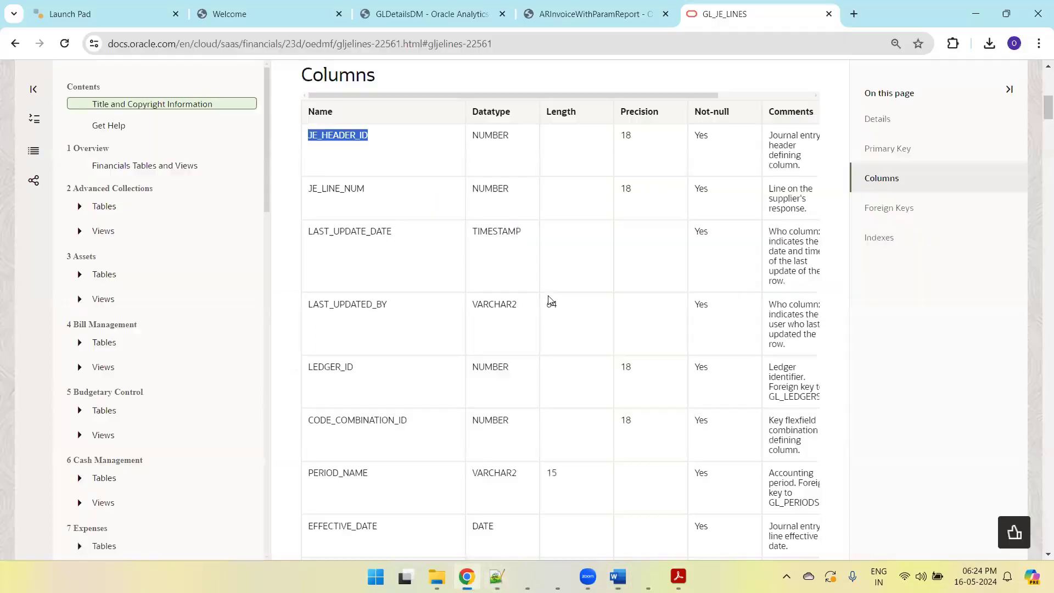
left_click(640, 339)
scroll(643, 339, "down", 1)
scroll(643, 341, "down", 8)
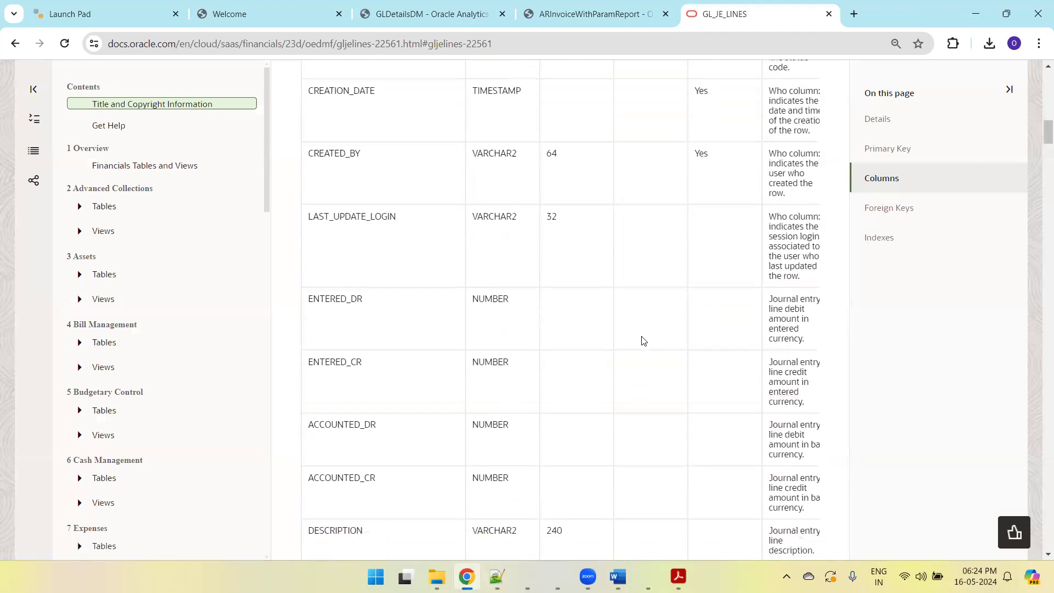
double_click(336, 419)
key("ctrl+c")
key("alt+Tab")
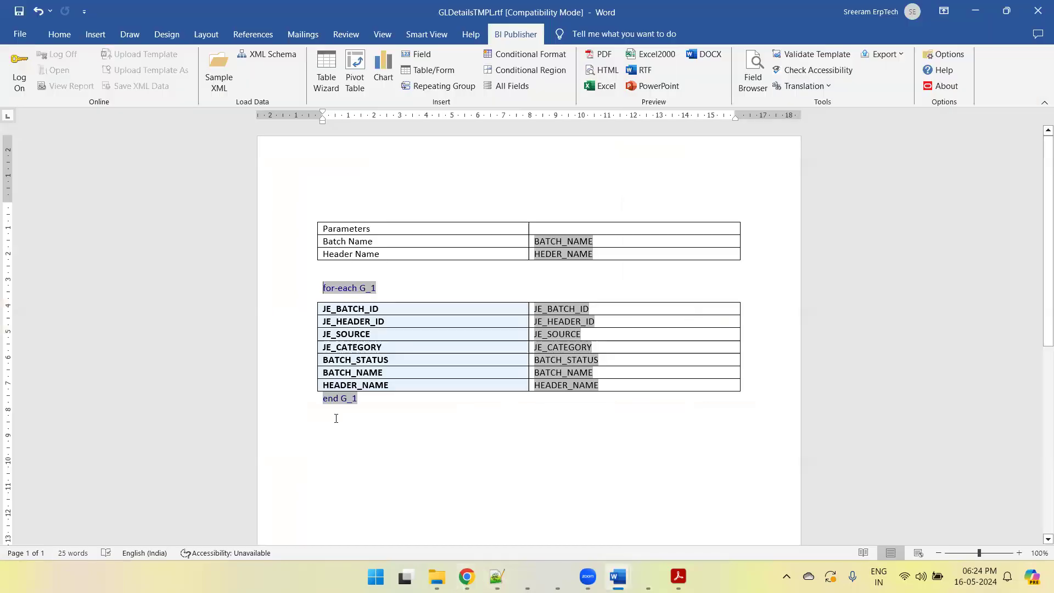
key("alt+Tab")
key("alt+Tab")
key("alt+Tab")
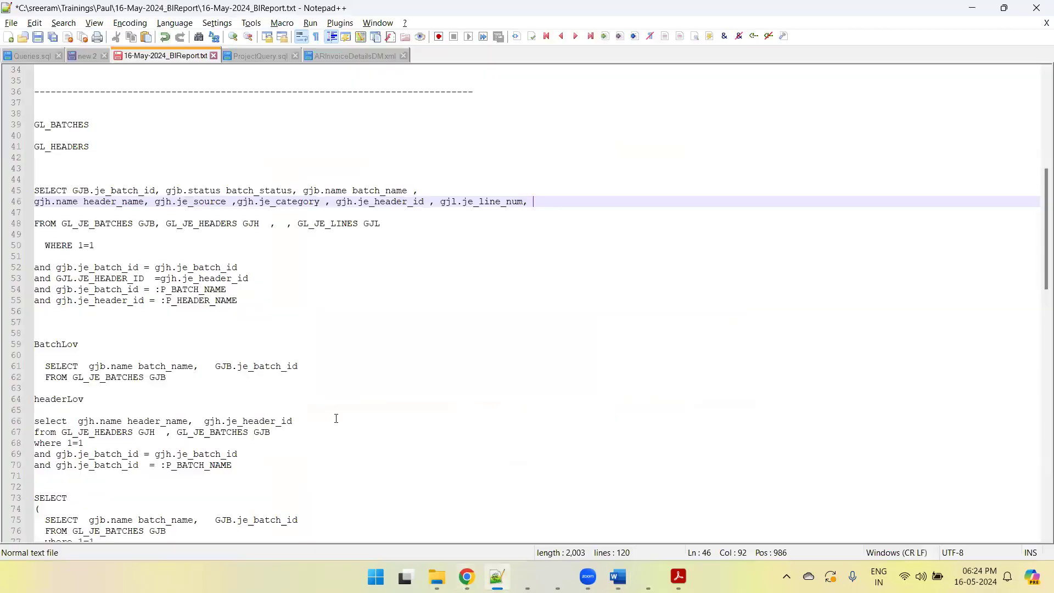
type("gjl.")
key("ctrl+v")
- Add gjl.ACCOUNTED_CR to the main query's SELECT list, copying the column name from the Oracle documentation
type(", gjl.")
key("alt+Tab")
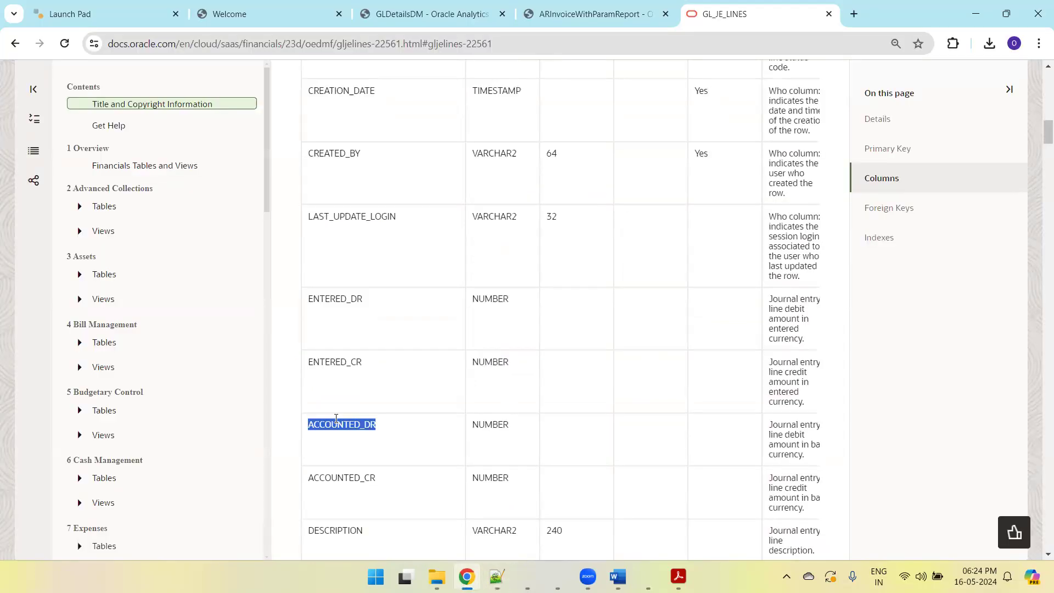
double_click(341, 475)
key("ctrl+c")
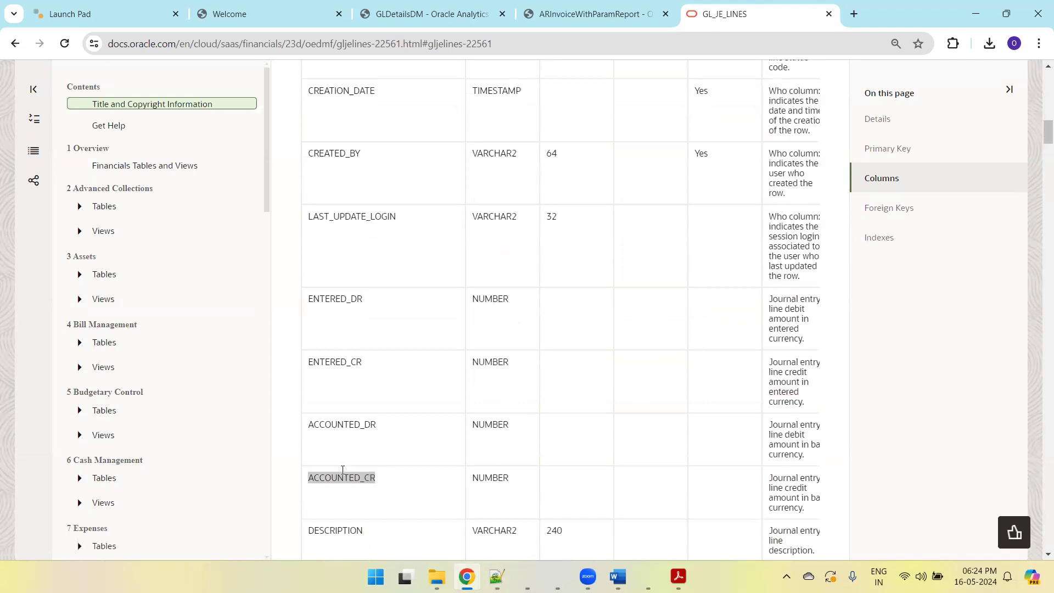
key("alt+Tab")
key("ctrl+v")
- Copy the extended GL query and try to apply it as the SQL of the GLDataQ data set in the GLDetailsDM data model
left_click_drag(247, 303, 37, 185)
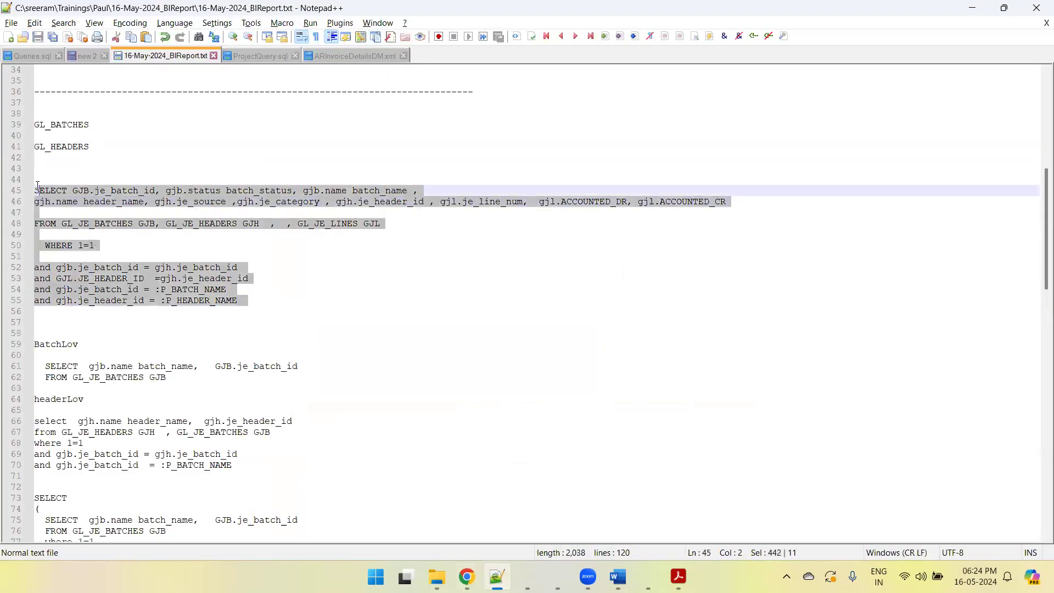
key("alt+Tab")
key("alt+Tab")
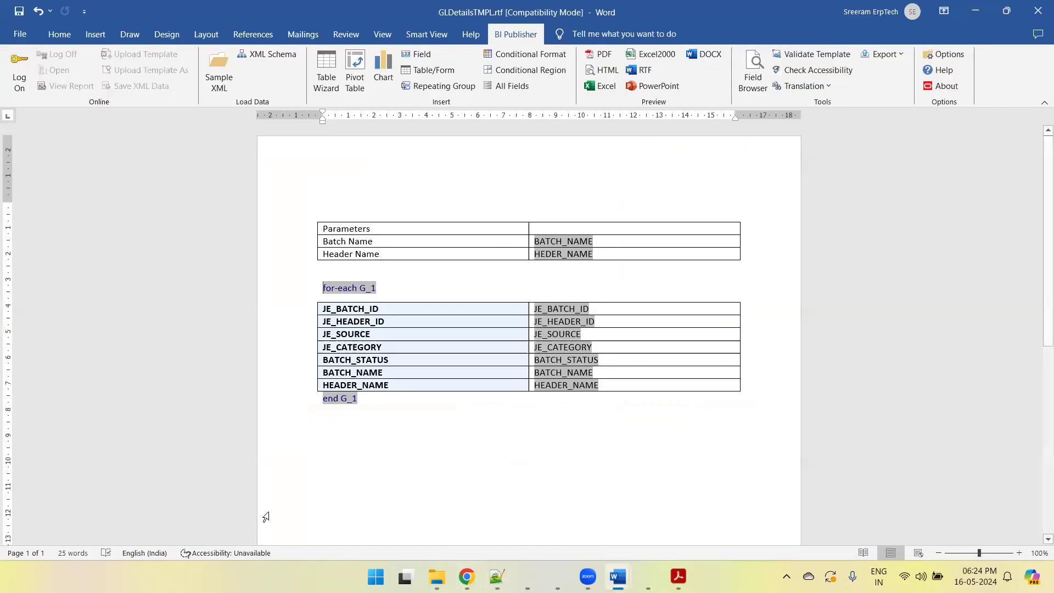
left_click(465, 575)
key("ctrl+3")
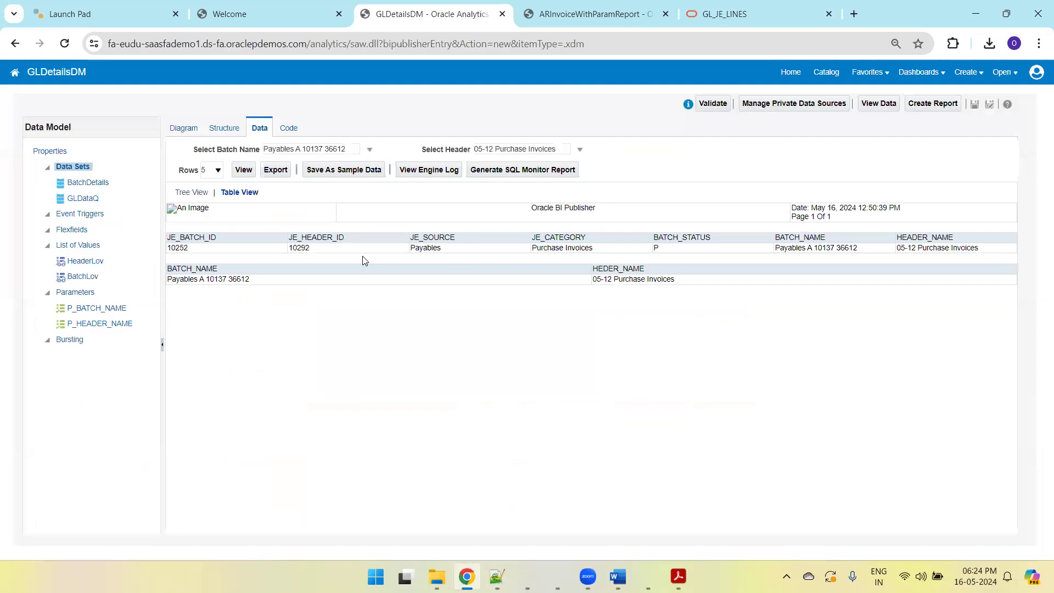
left_click(178, 129)
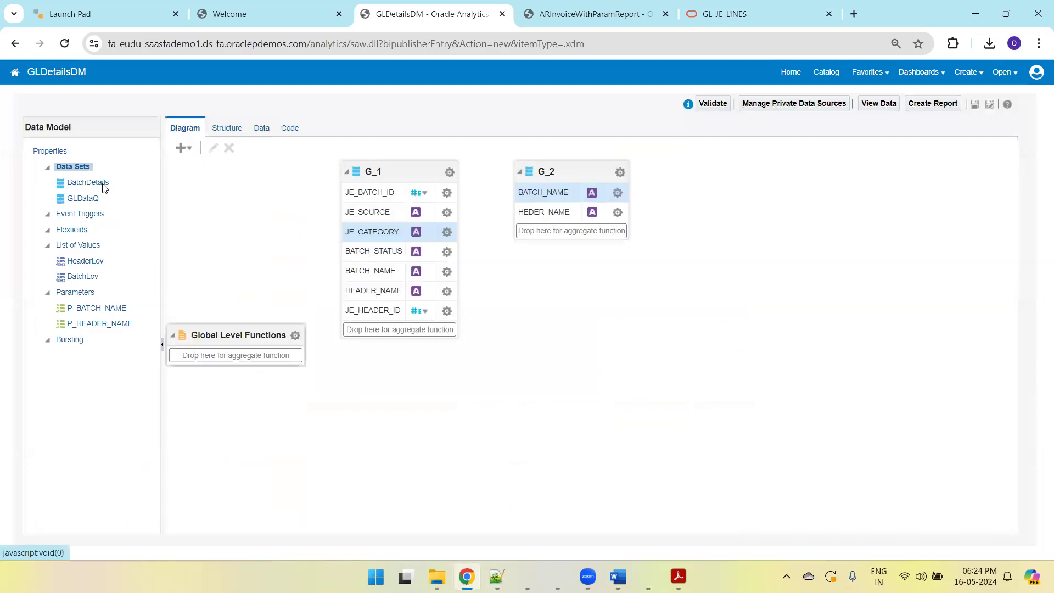
left_click(84, 199)
left_click(211, 148)
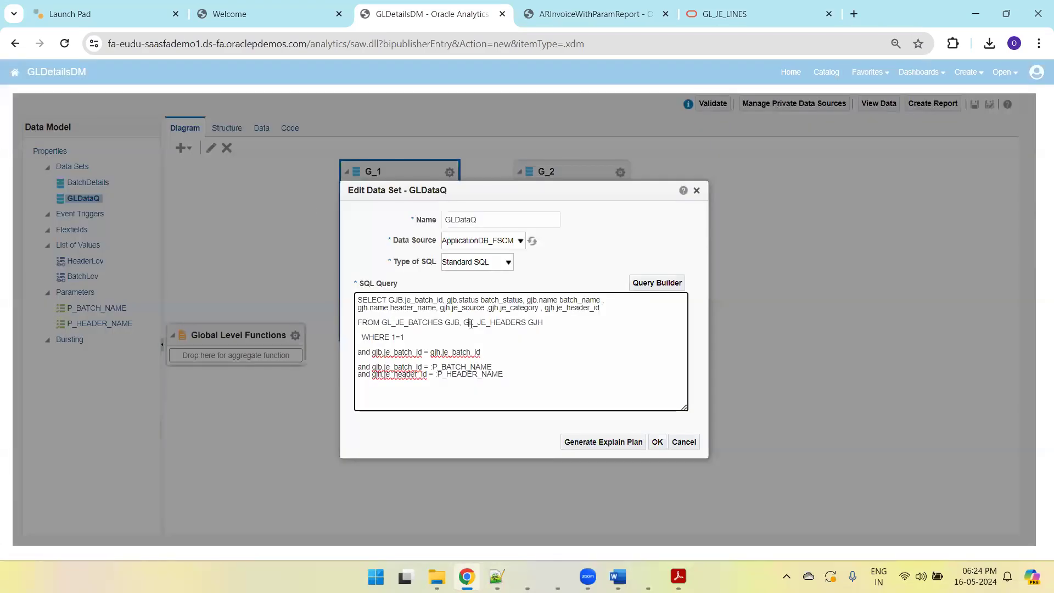
key("ctrl+v")
left_click(657, 442)
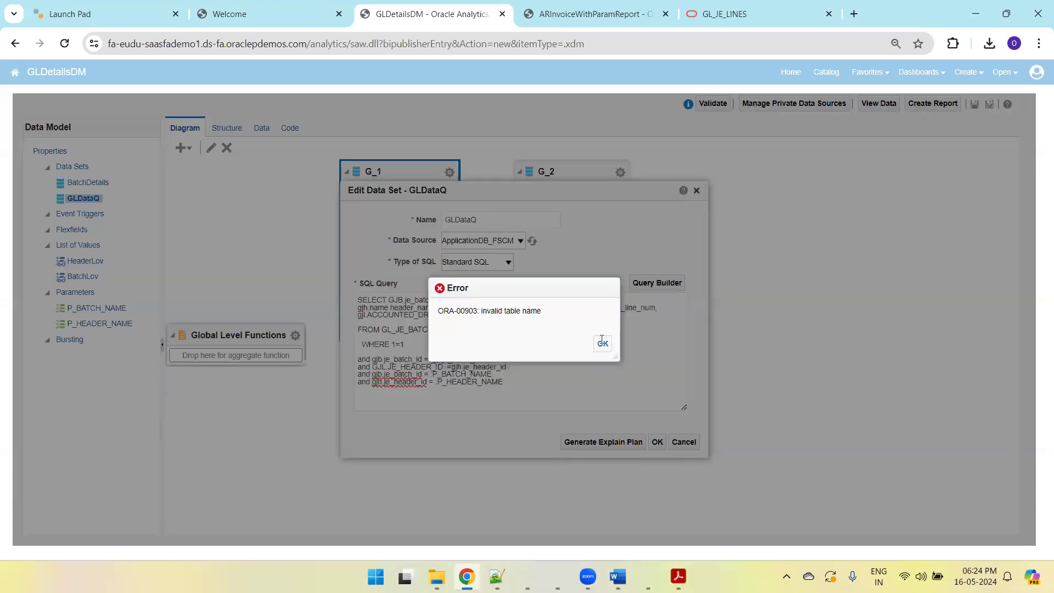
- Remove the duplicate comma before GL_JE_LINES in the GLDataQ query, apply the query and save the data model
left_click(600, 341)
left_click(554, 332)
key("BackSpace")
key("BackSpace")
left_click(656, 440)
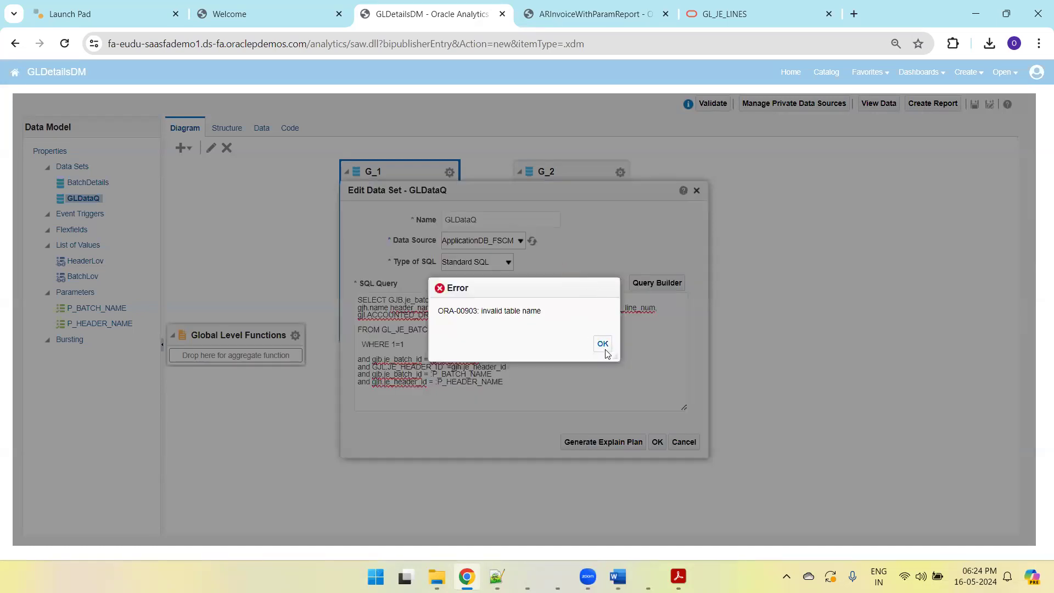
left_click(602, 344)
left_click(554, 340)
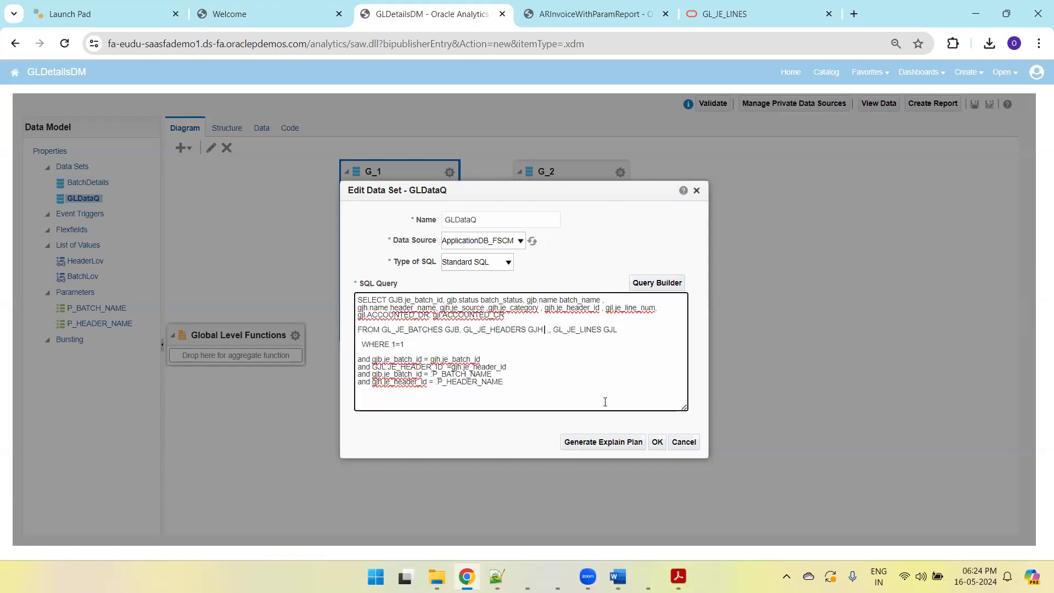
key("BackSpace")
left_click(659, 444)
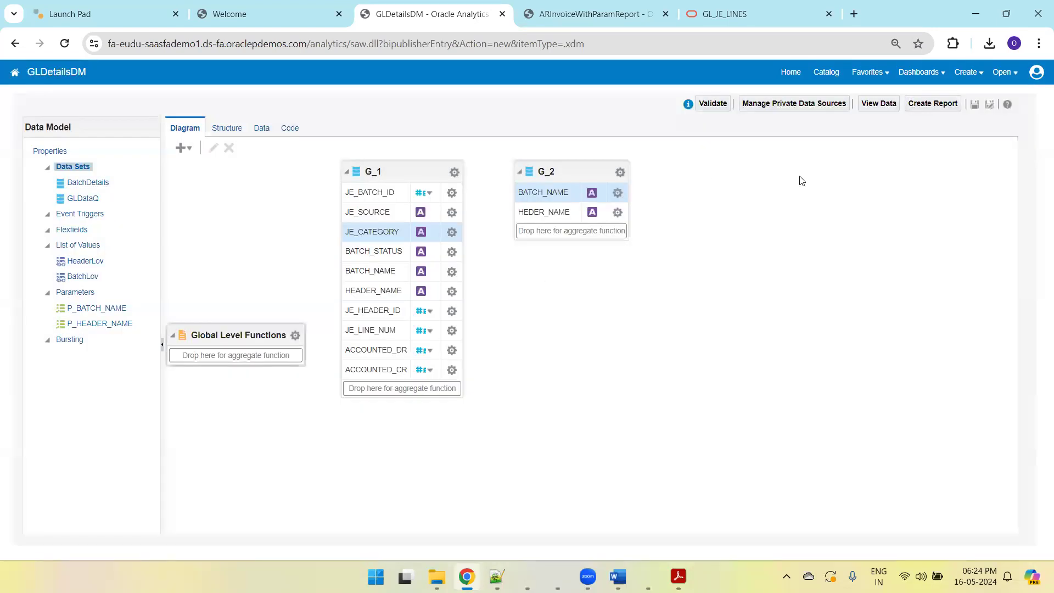
left_click(975, 103)
- Switch to Notepad++ and delete the duplicate comma before GL_JE_LINES in the main query's FROM clause
key("alt+Tab")
key("alt+Tab")
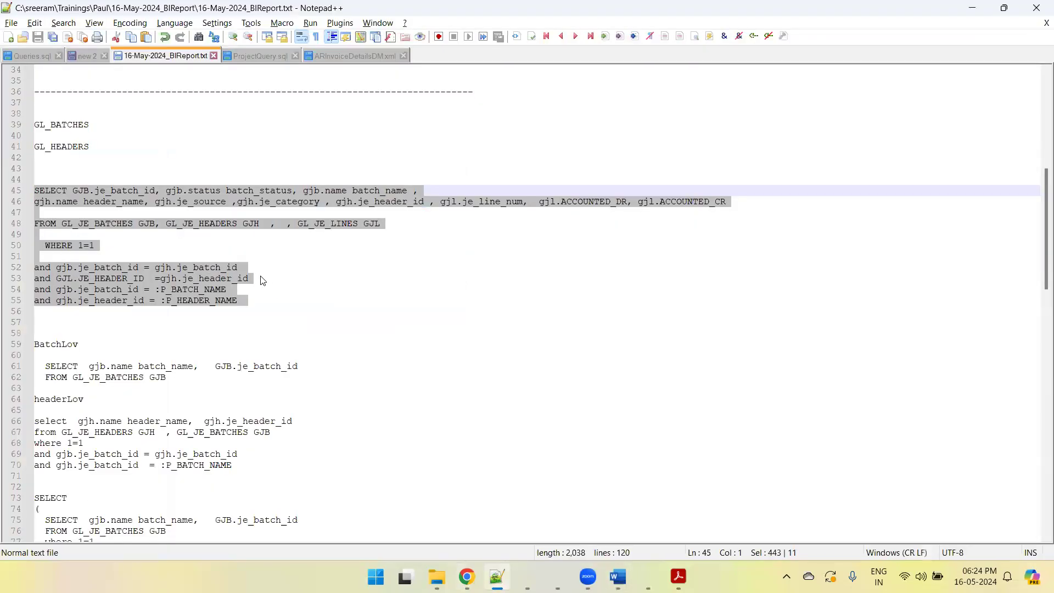
left_click(262, 280)
left_click_drag(292, 226, 276, 227)
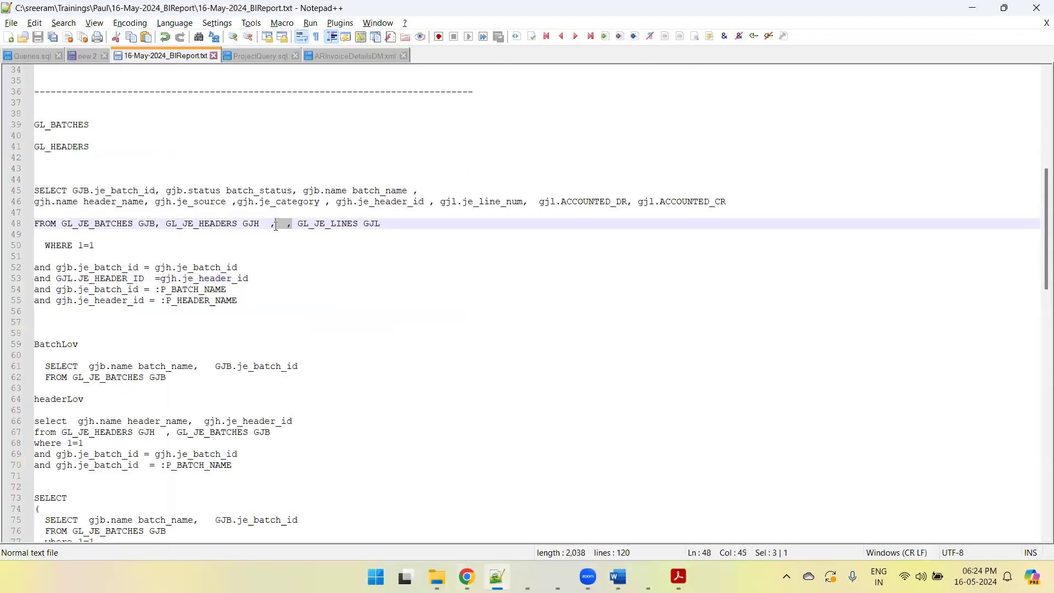
key("BackSpace")
- Return to GLDetailsDM in Chrome, run the data model's data preview and examine the output as a table
key("alt+Tab")
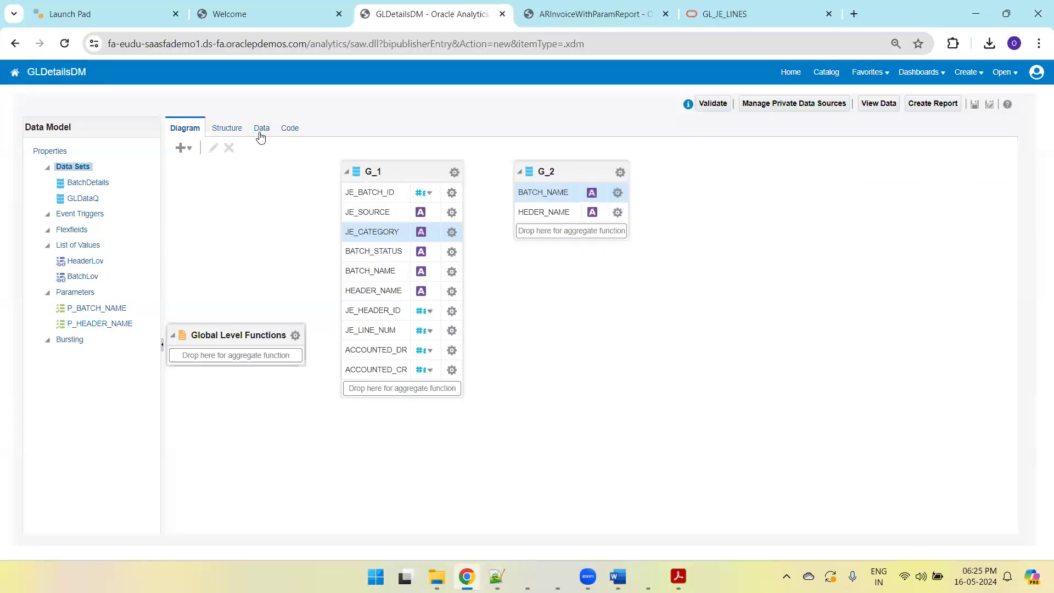
left_click(262, 129)
left_click(516, 151)
left_click(498, 170)
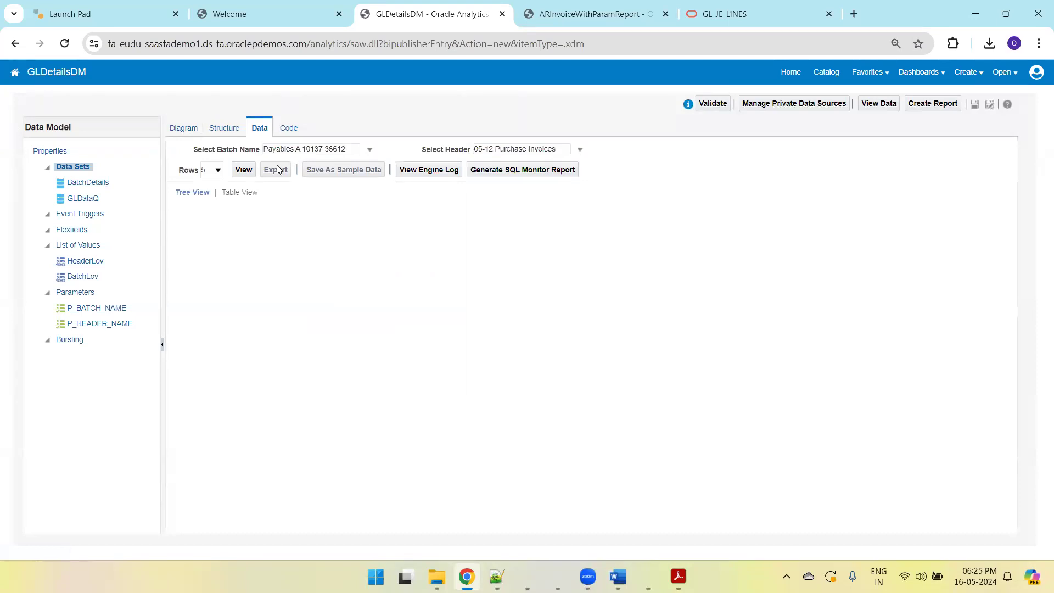
left_click(241, 169)
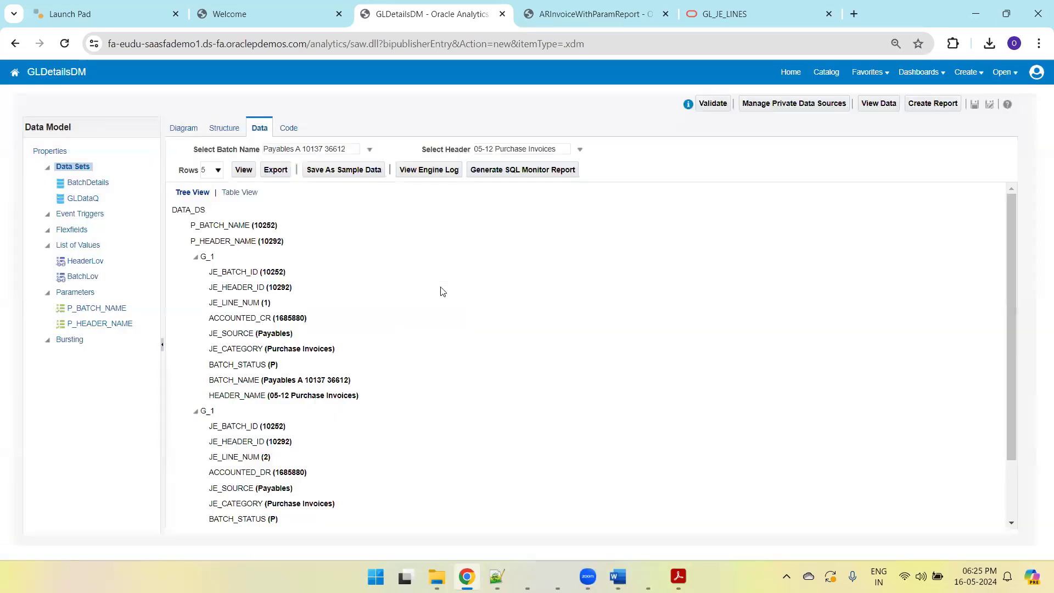
left_click(239, 192)
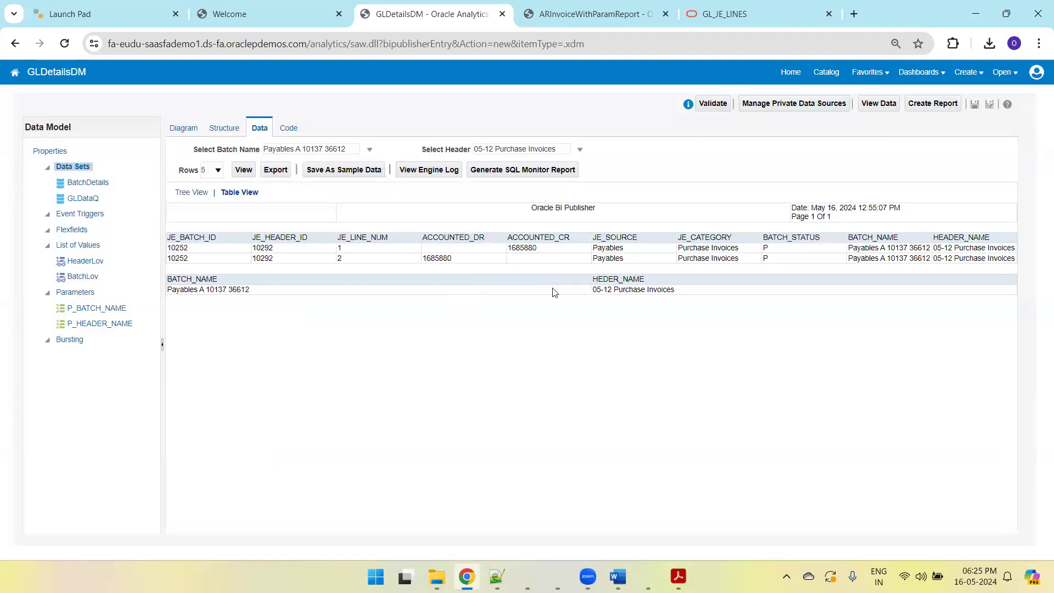
left_click(975, 104)
left_click(369, 149)
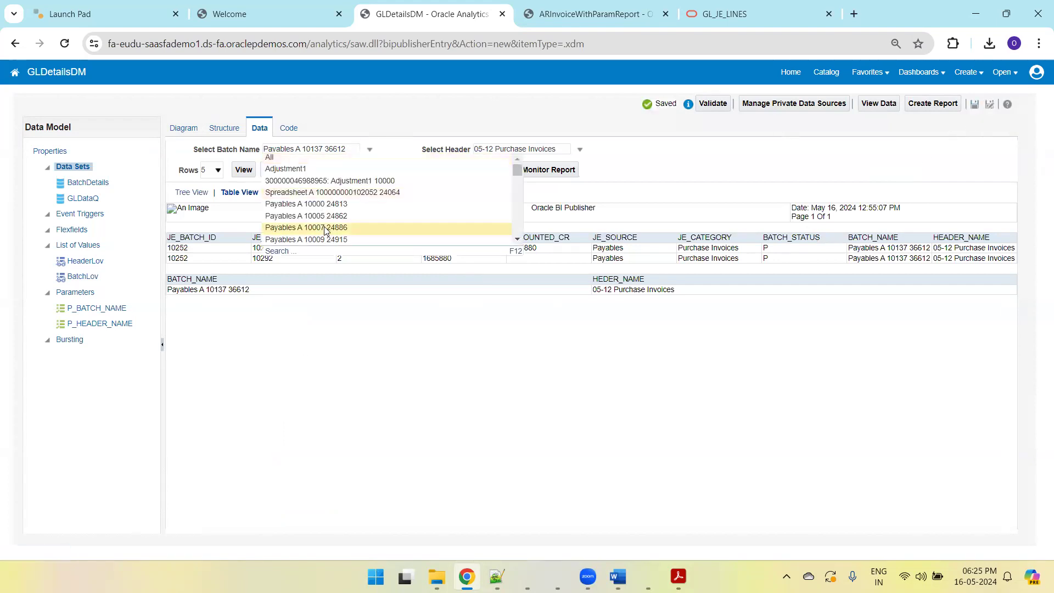
left_click(329, 192)
left_click(536, 156)
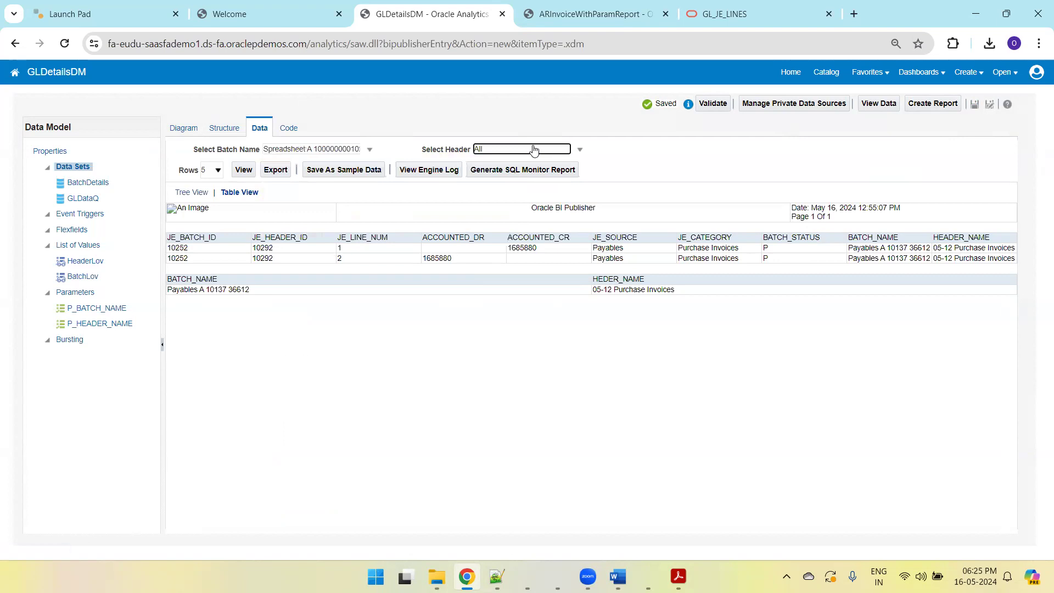
left_click(522, 162)
left_click(242, 171)
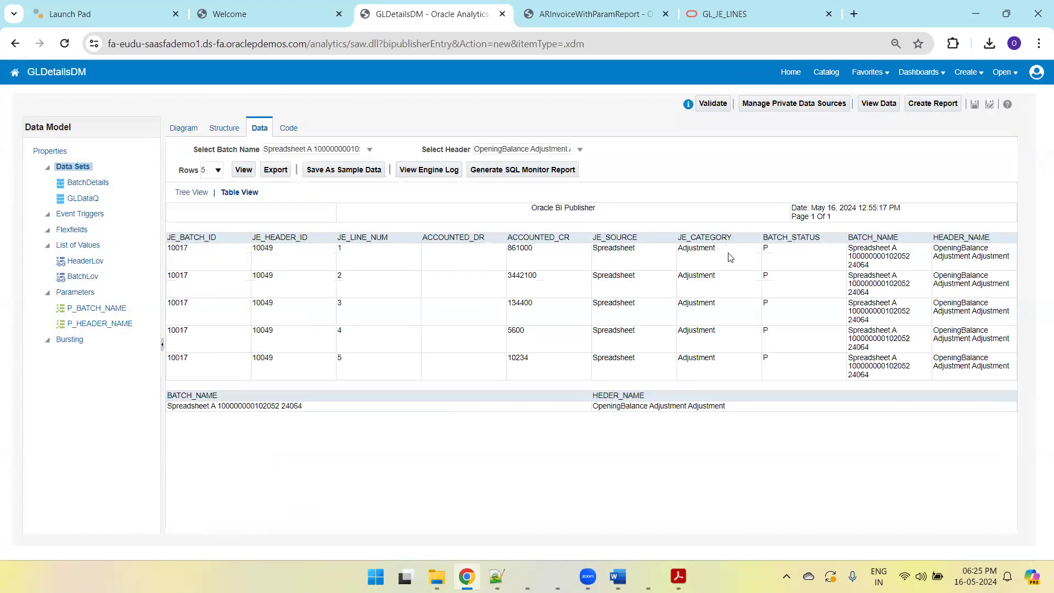
- Set the preview to 10 rows, rerun it and examine the resulting journal lines
left_click(214, 170)
left_click(211, 193)
left_click(243, 171)
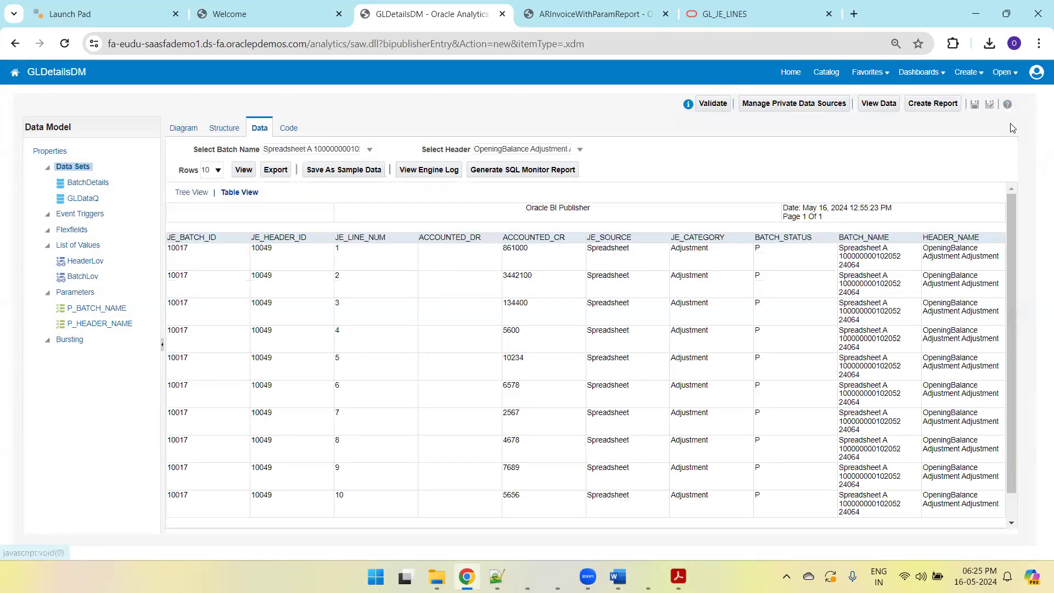
left_click_drag(1014, 215, 1037, 376)
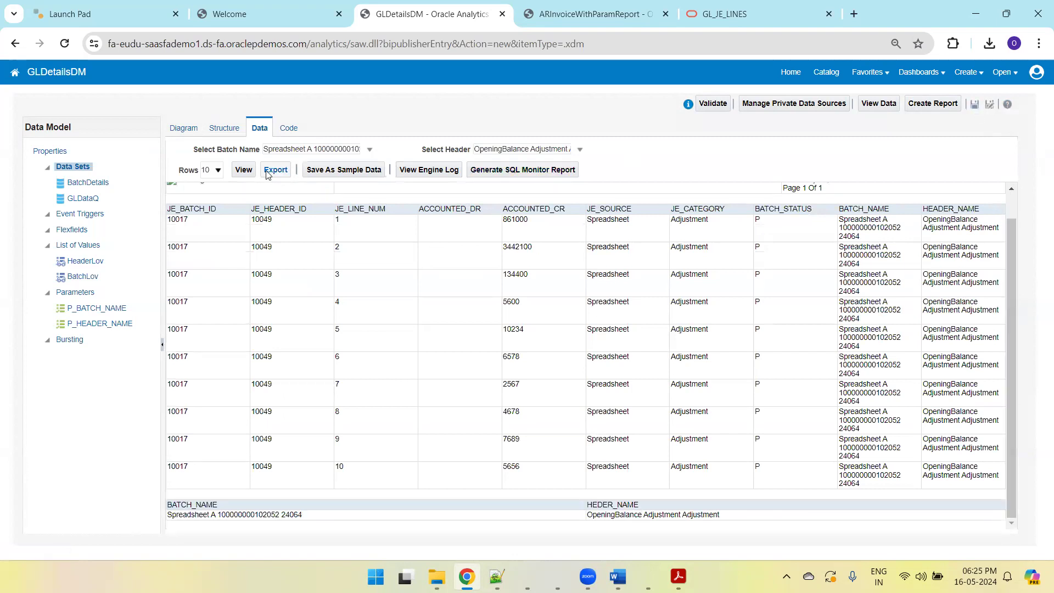
- Export the preview data as XML and move GLDetailsDM (2).xml from Downloads into the 16-May-2024_BIReport folder, replacing the existing file
left_click(989, 44)
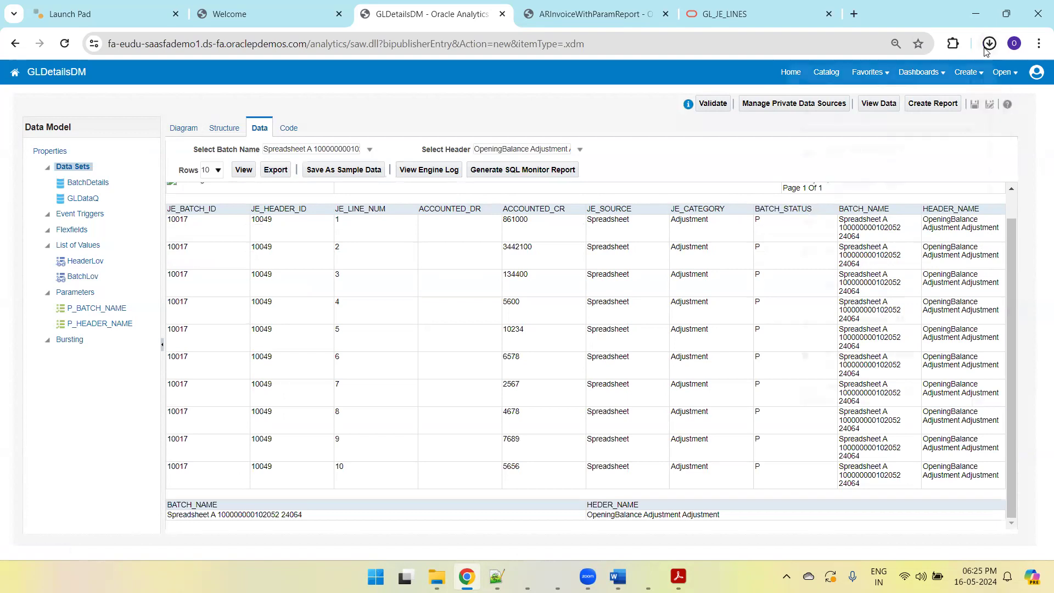
left_click(942, 104)
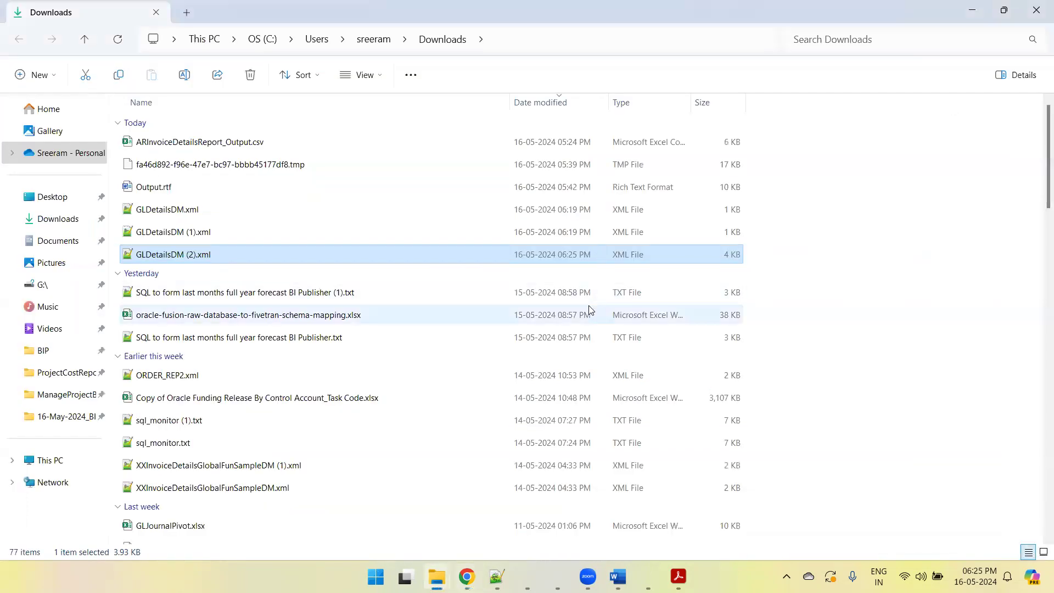
mouse_move(437, 576)
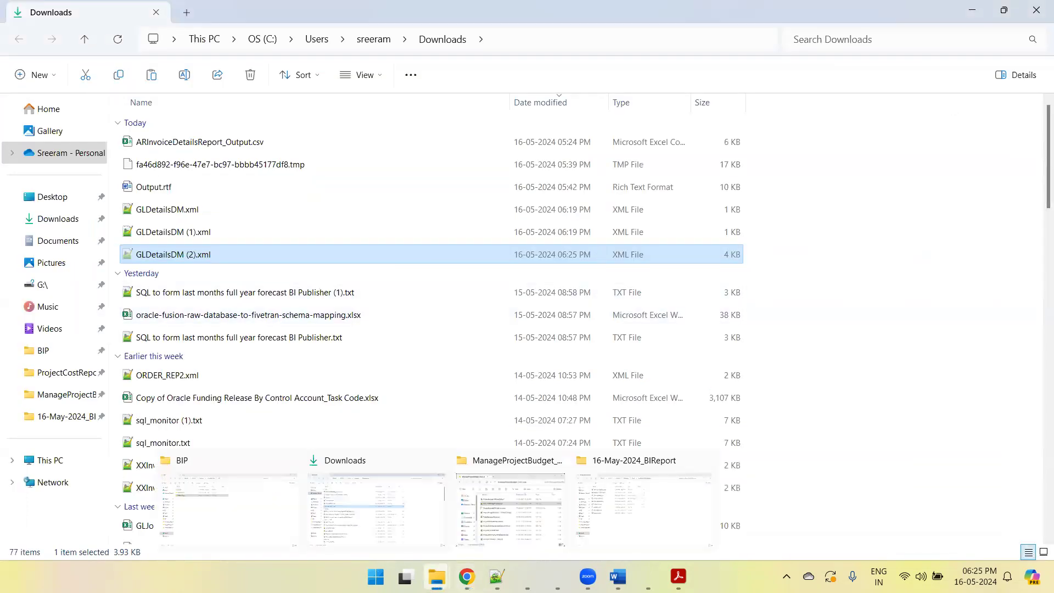
left_click(642, 510)
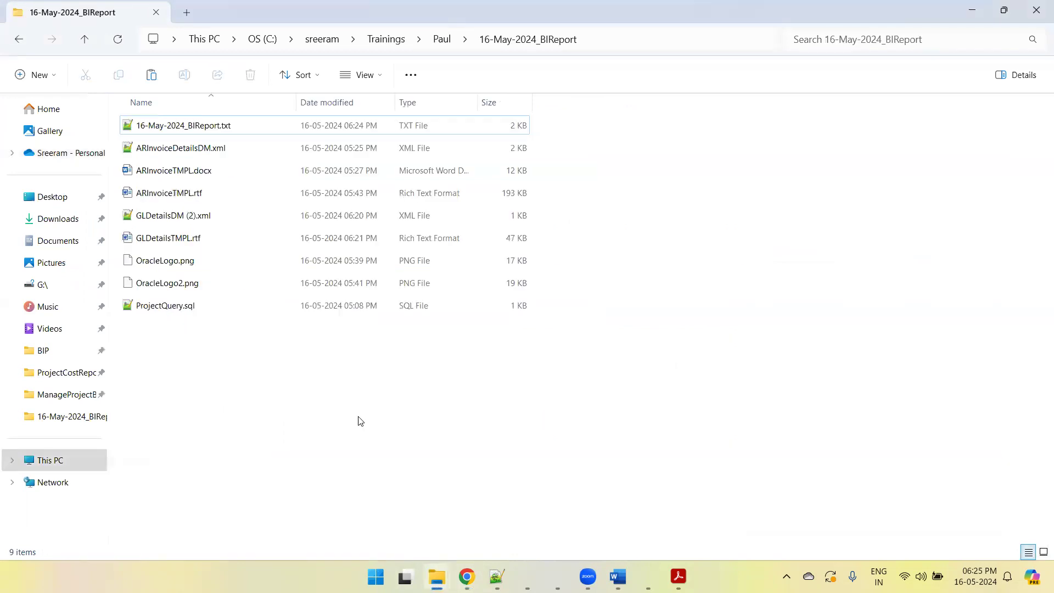
key("ctrl+v")
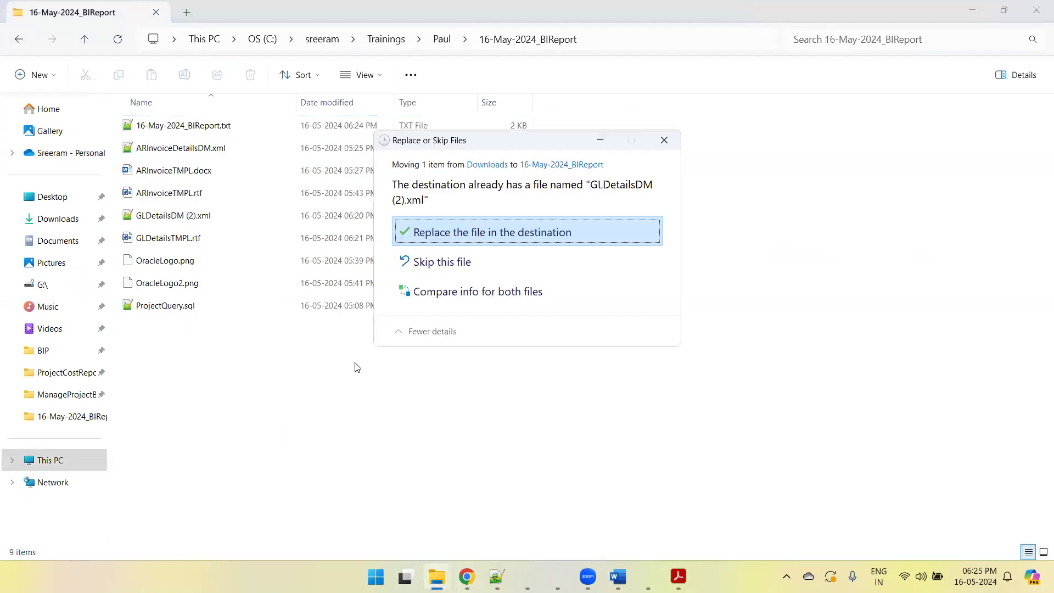
left_click(472, 236)
- Switch to GLDetailsTMPL.rtf in Word and load GLDetailsDM (2).xml as the sample XML data
left_click(625, 571)
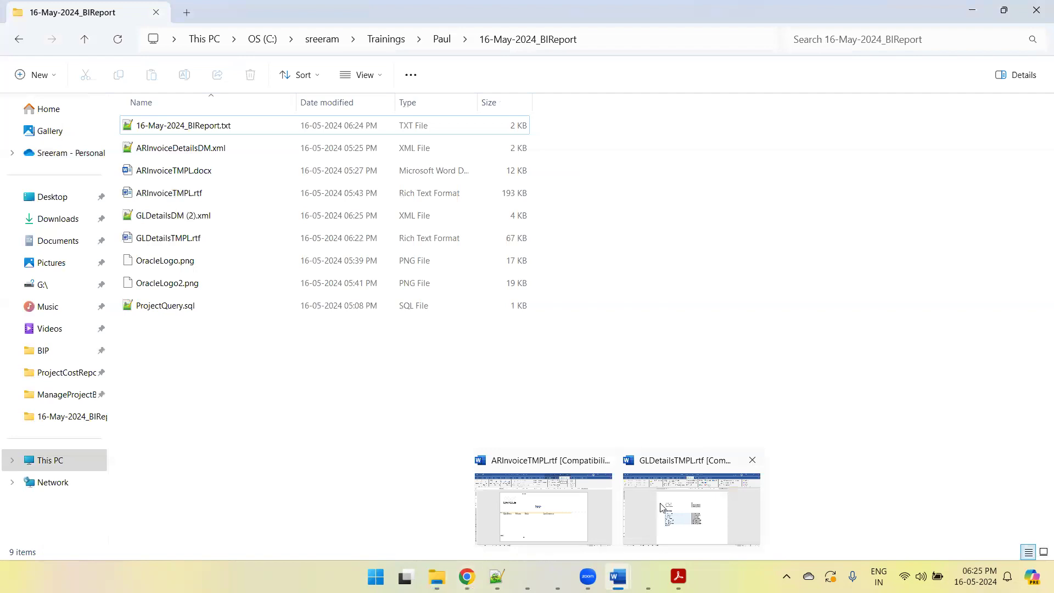
left_click(660, 507)
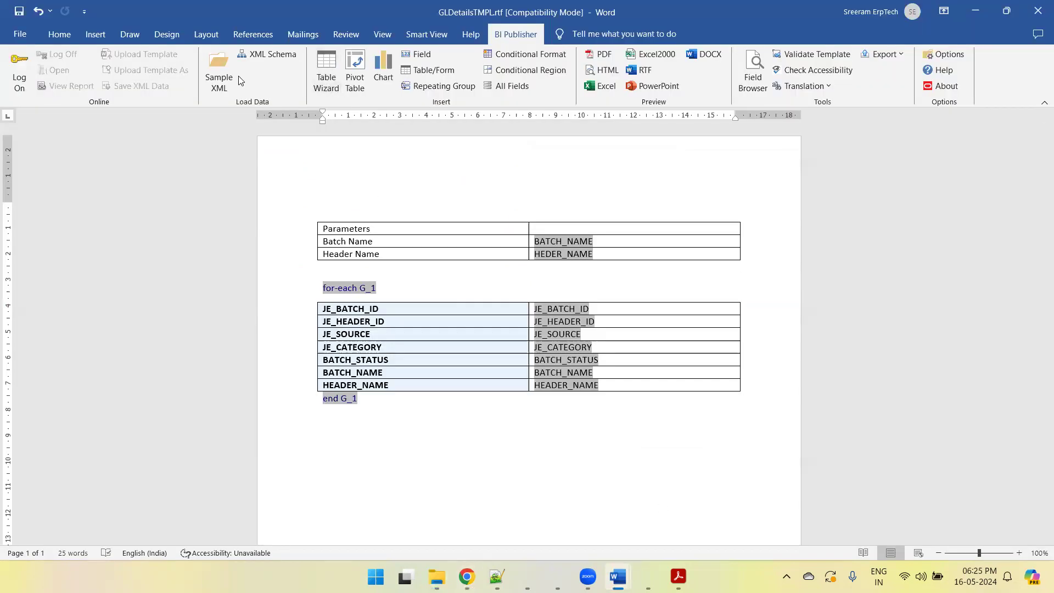
left_click(219, 81)
double_click(235, 129)
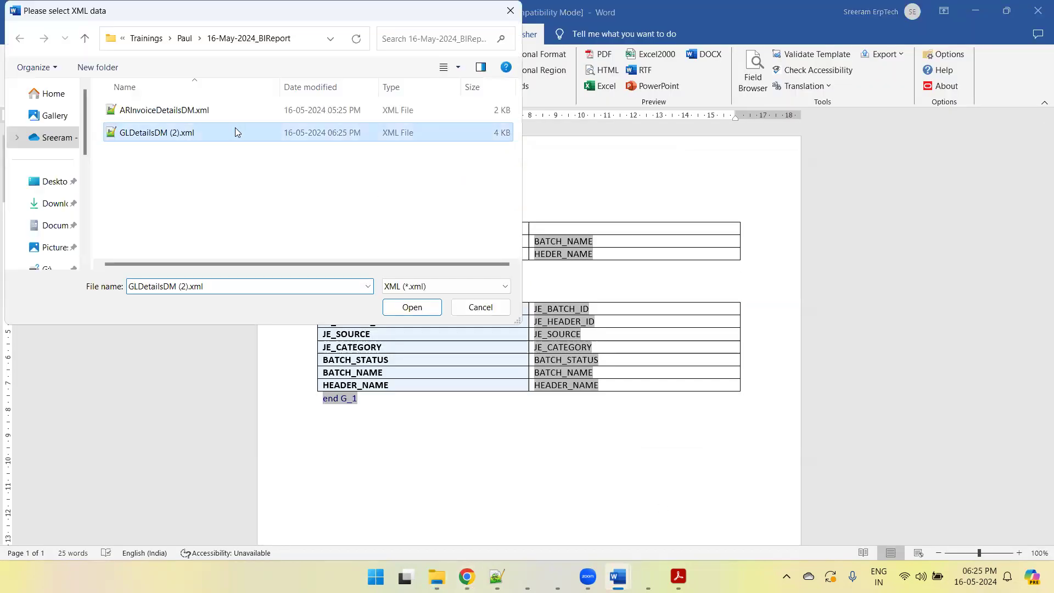
left_click(545, 332)
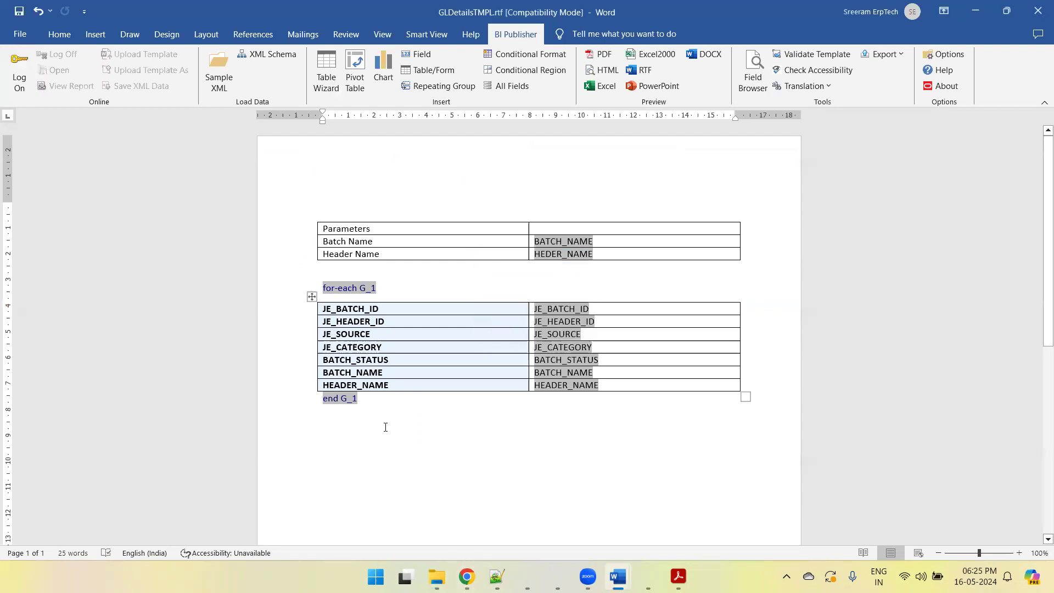
- Delete the for-each G_1 block with its field form below the Parameters table
left_click_drag(385, 427, 287, 292)
key("Delete")
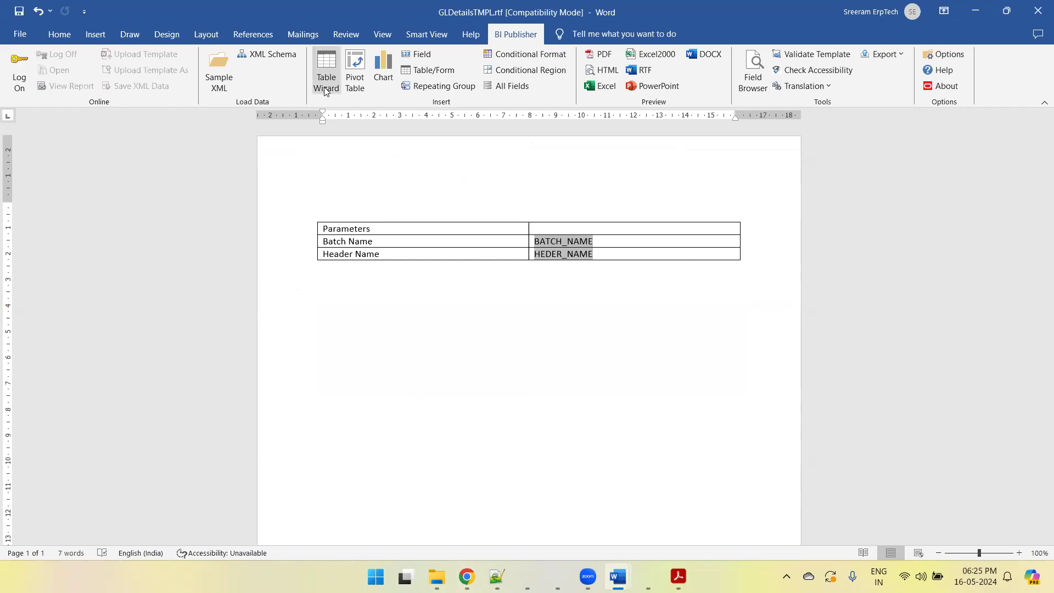
key("ctrl+z")
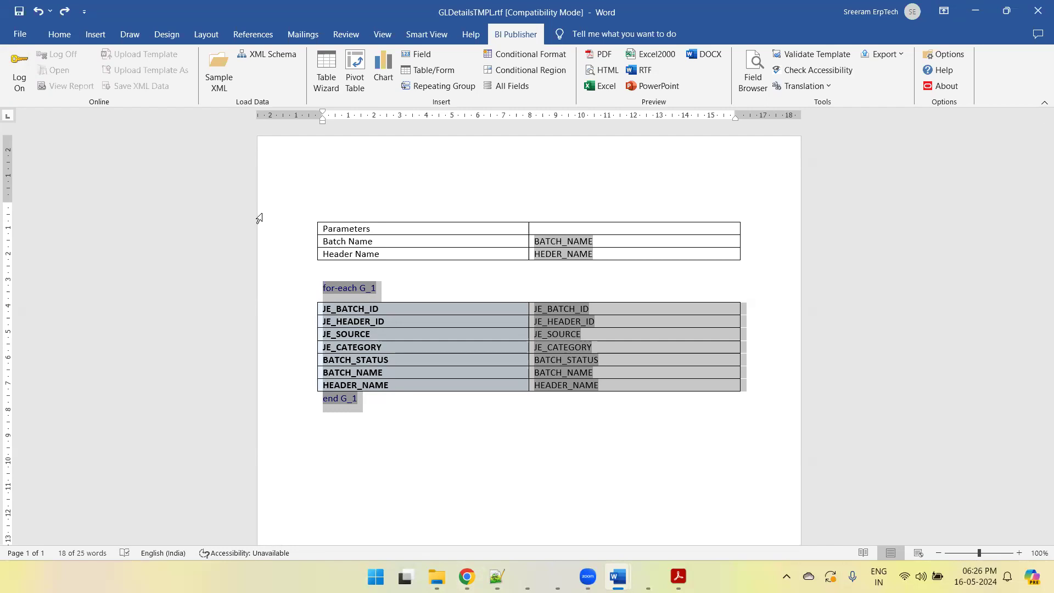
key("Delete")
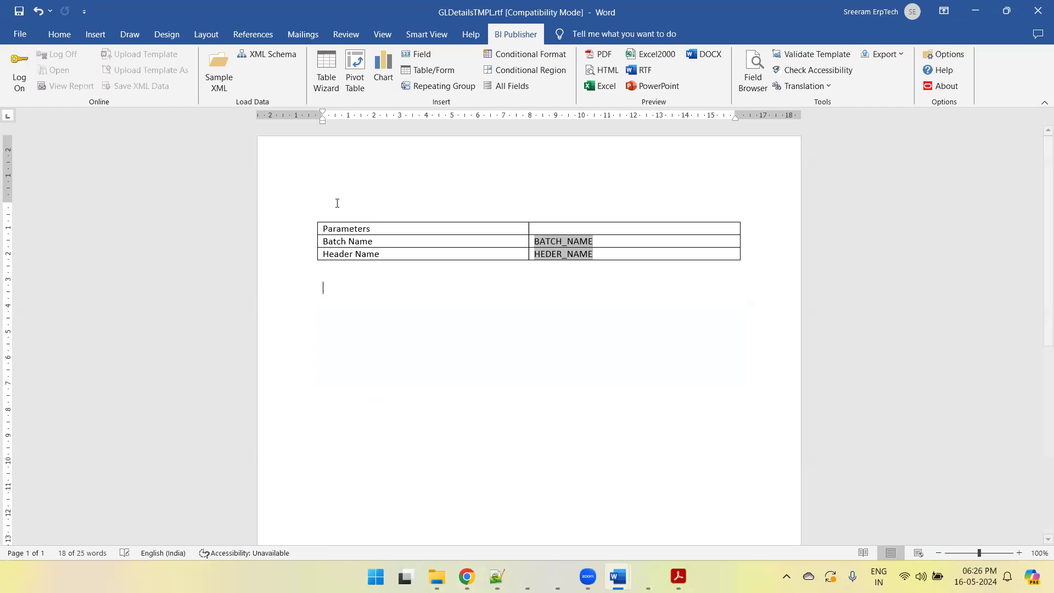
- Insert a table of all /DATA_DS/G_1 fields with the Table Wizard and preview the template as a PDF
left_click(326, 72)
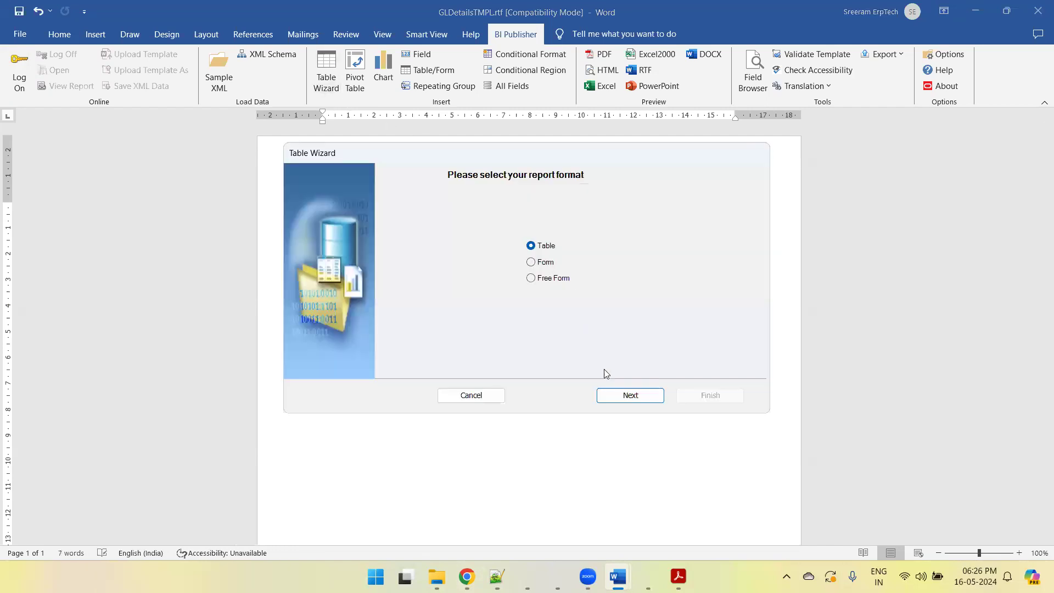
left_click(629, 396)
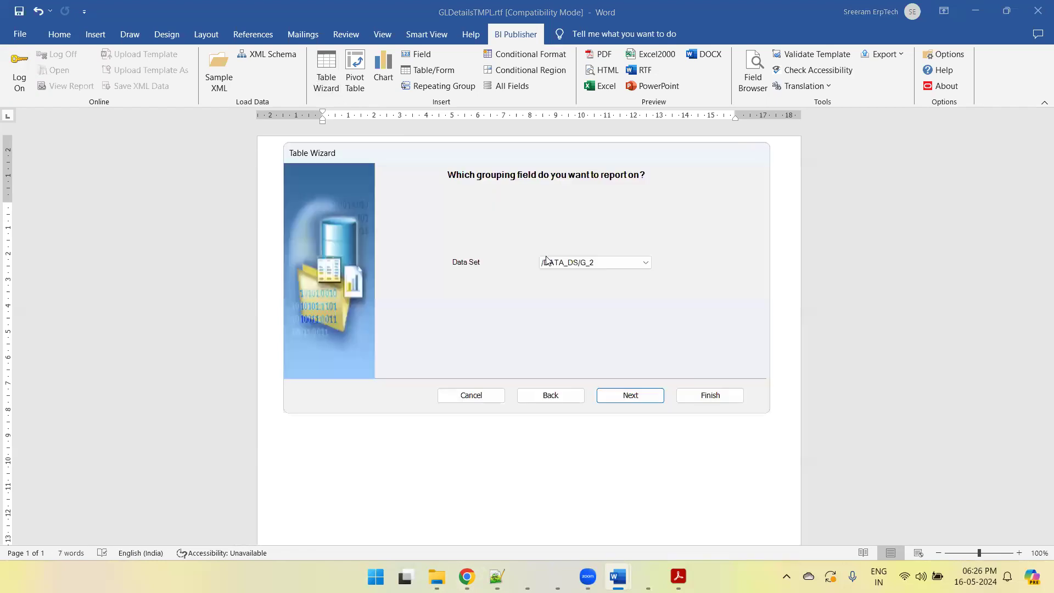
left_click(616, 263)
left_click(590, 274)
left_click(630, 395)
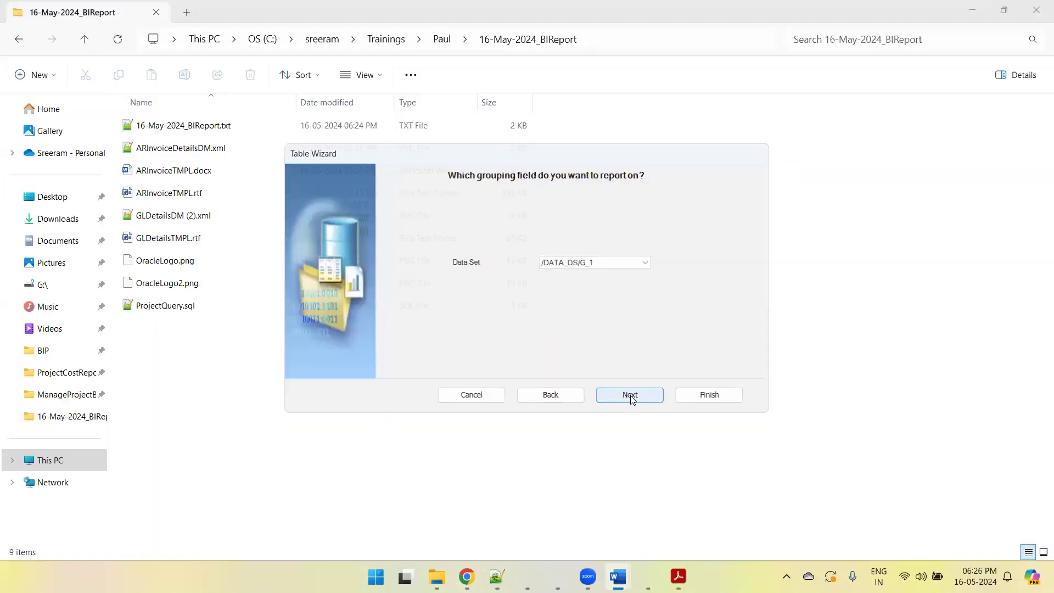
left_click(555, 264)
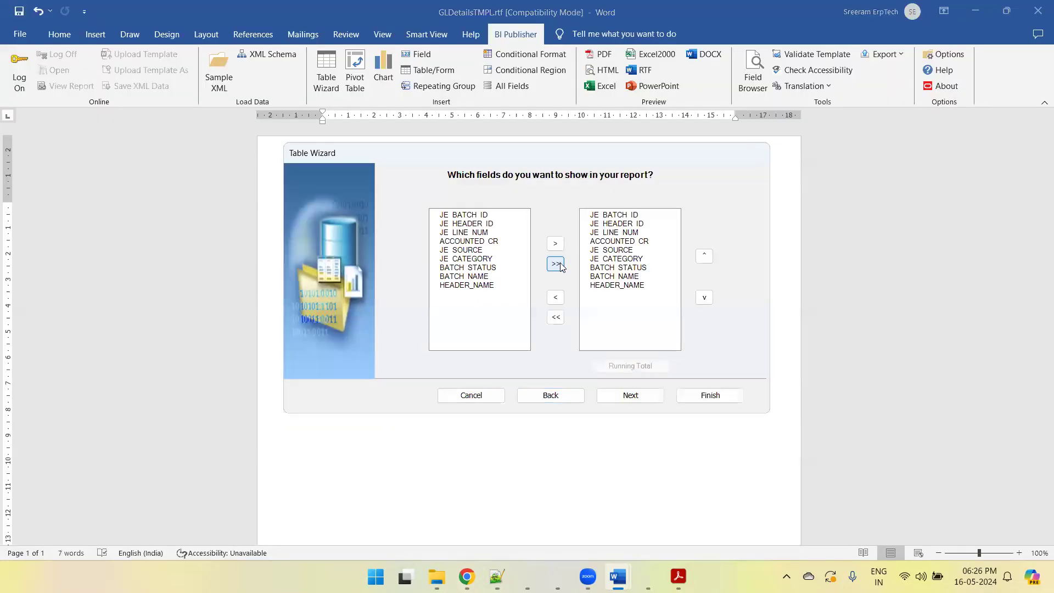
left_click(719, 397)
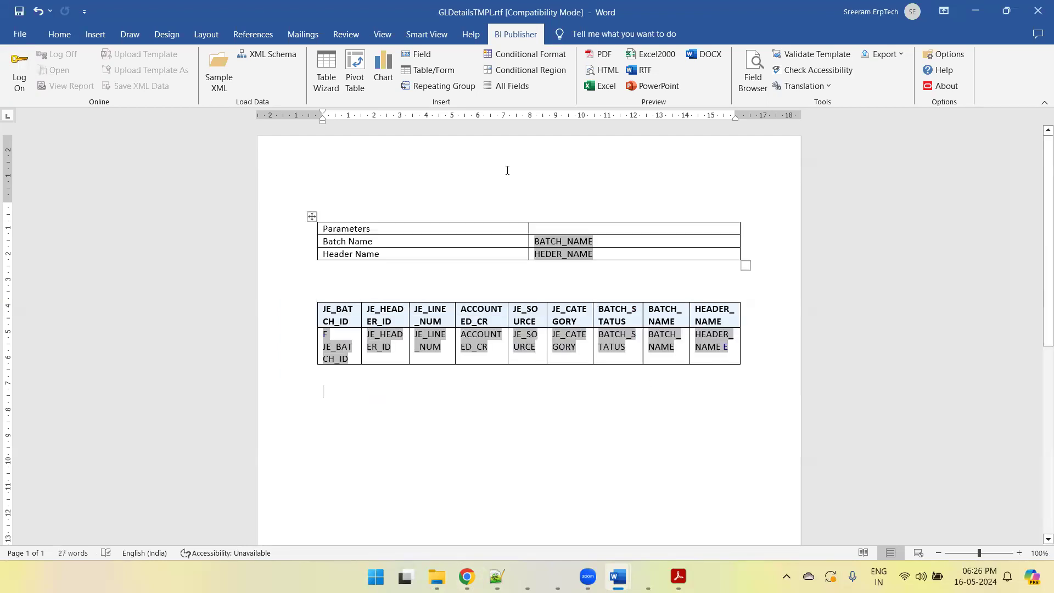
left_click(600, 54)
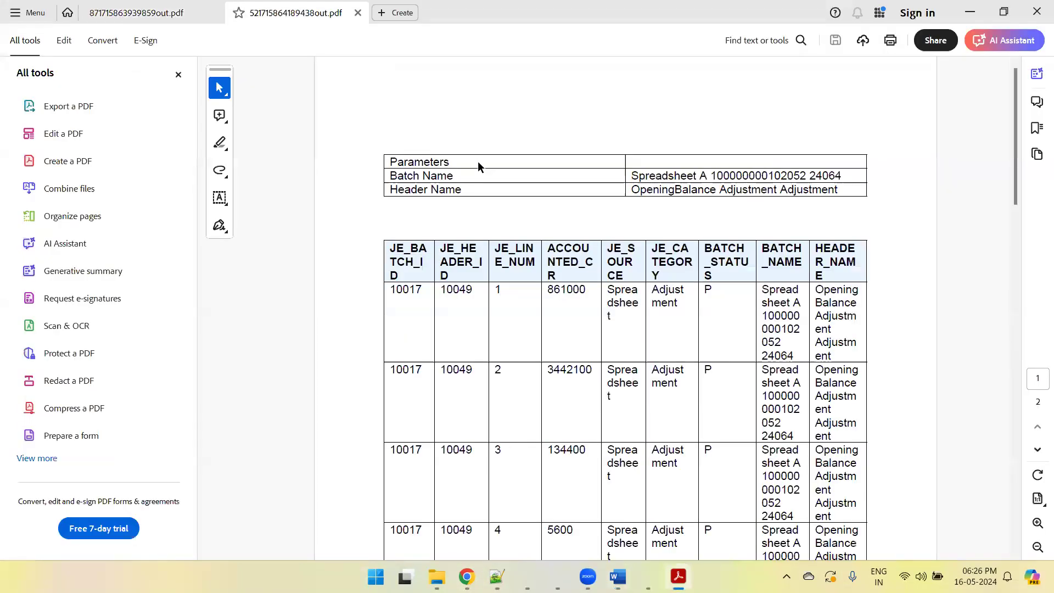
key("alt+Tab")
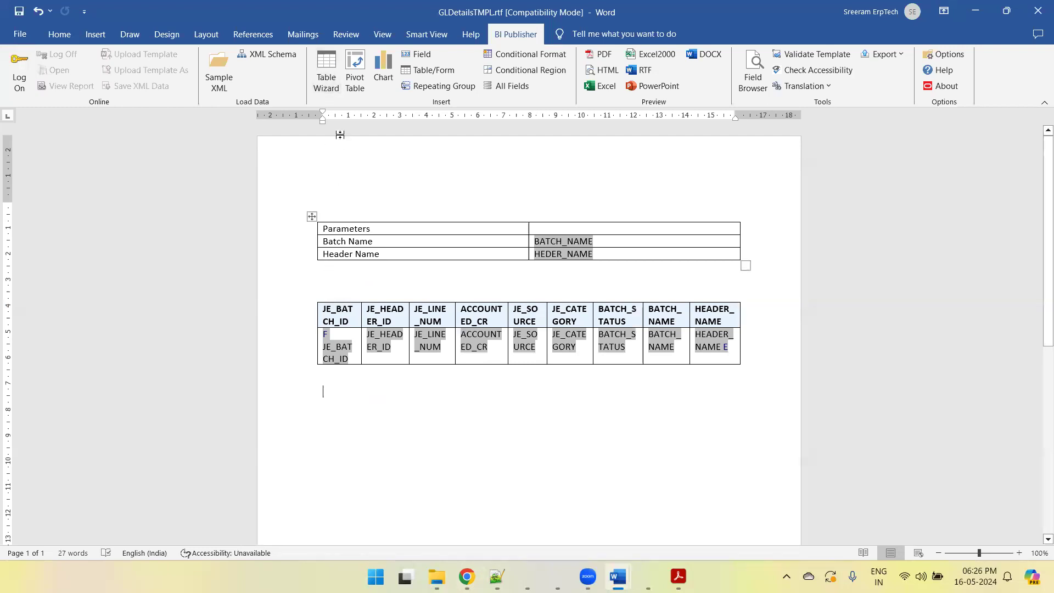
left_click(326, 71)
left_click(653, 400)
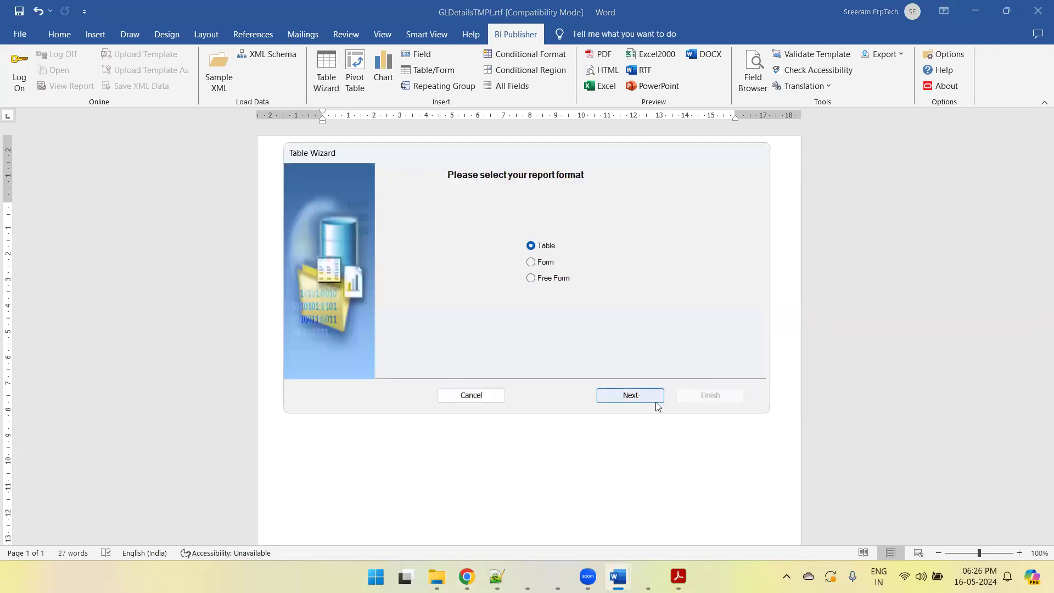
left_click(576, 266)
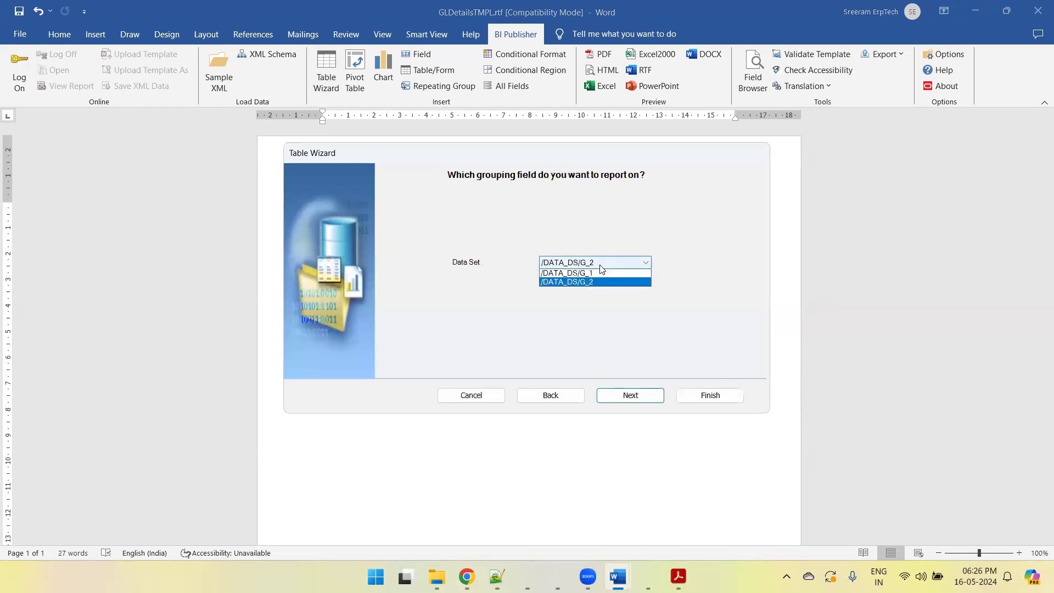
left_click(602, 276)
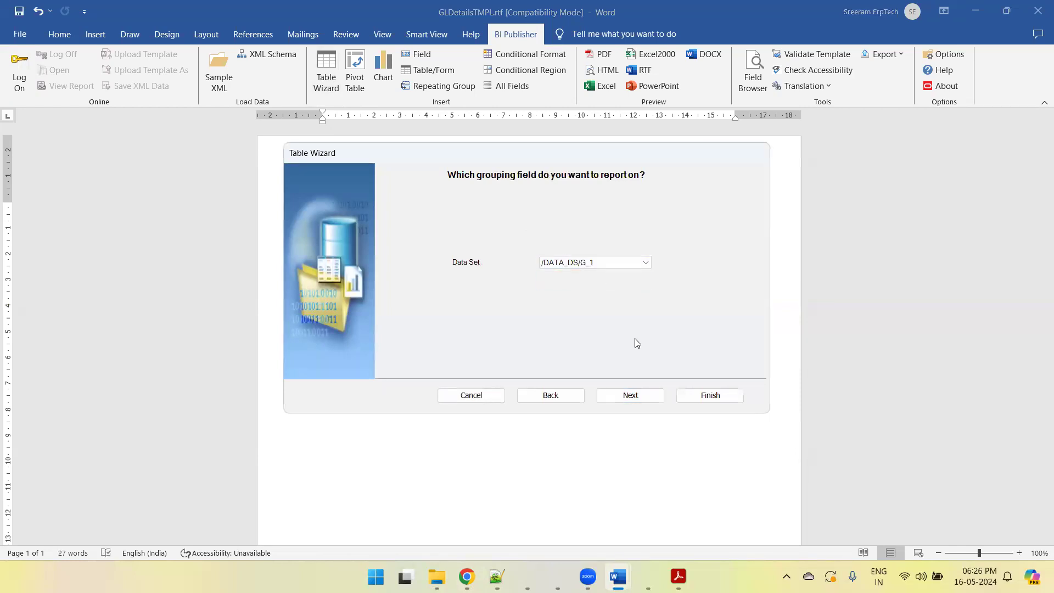
left_click(637, 396)
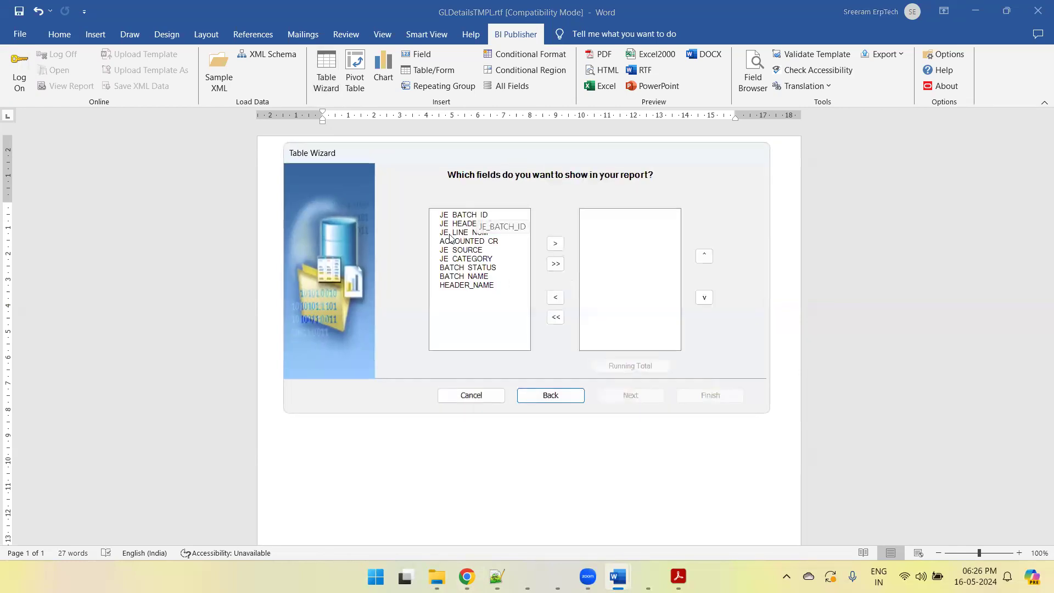
left_click(555, 264)
left_click(629, 395)
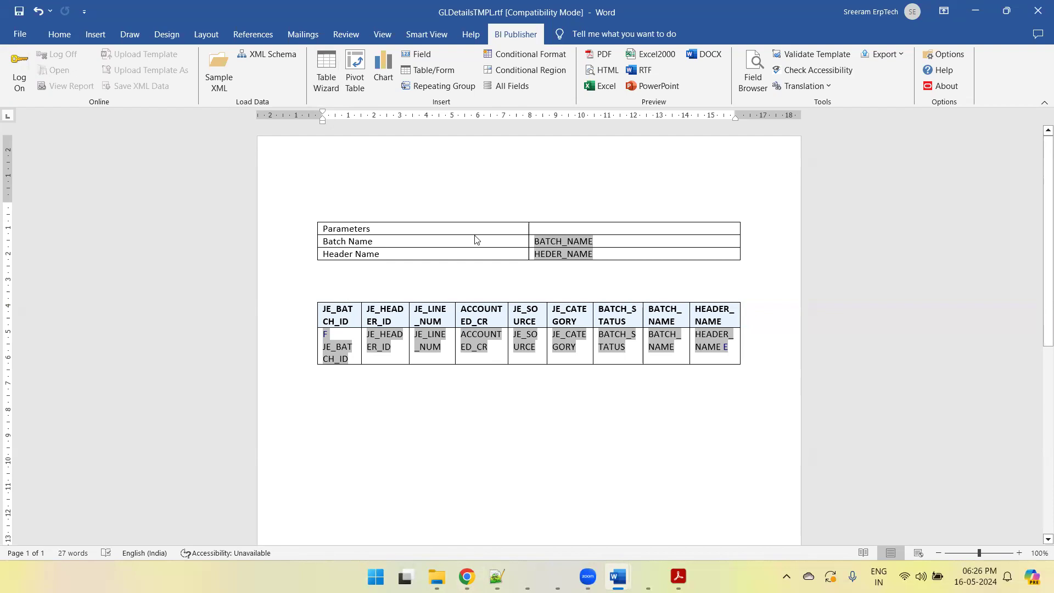
- Switch to Chrome and examine the G_1 and G_2 groups in the GLDetailsDM data model diagram
key("alt+Tab")
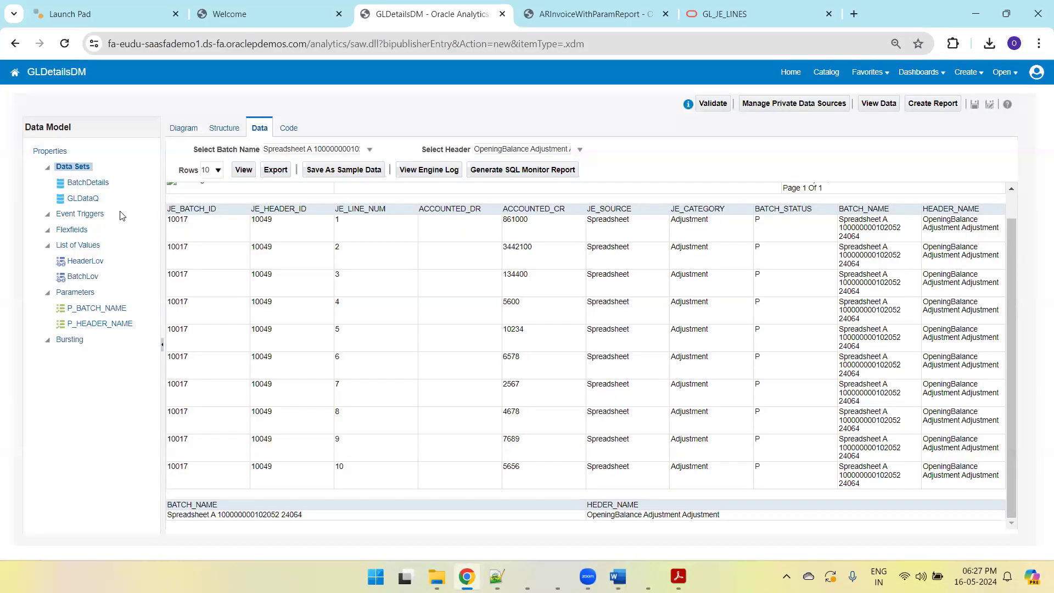
left_click(193, 131)
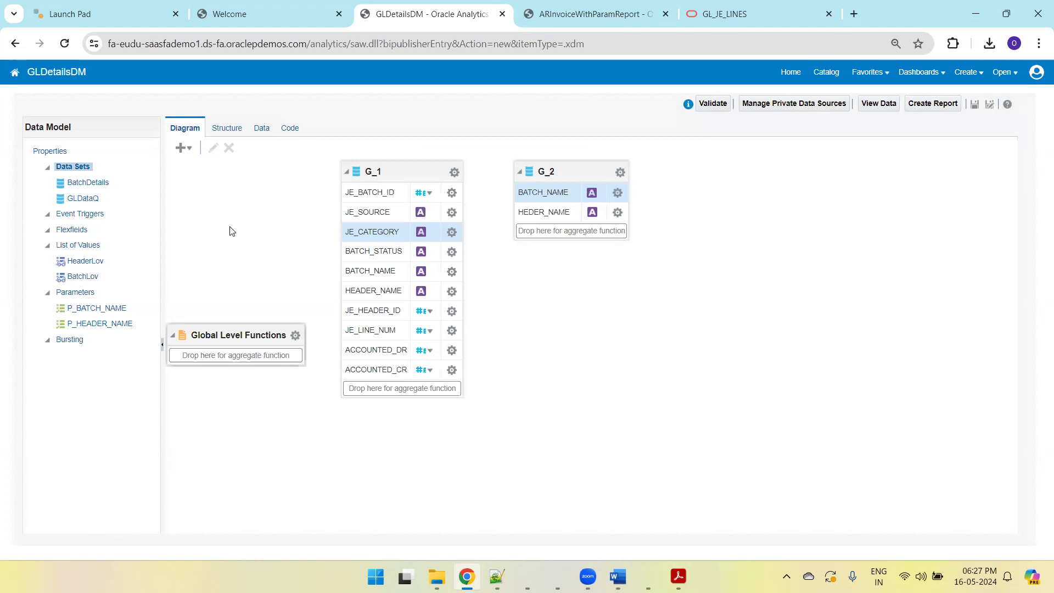
- Switch to GLDetailsTMPL.rtf in Word and delete the existing Parameters table above the G_1 details table
key("alt+Tab")
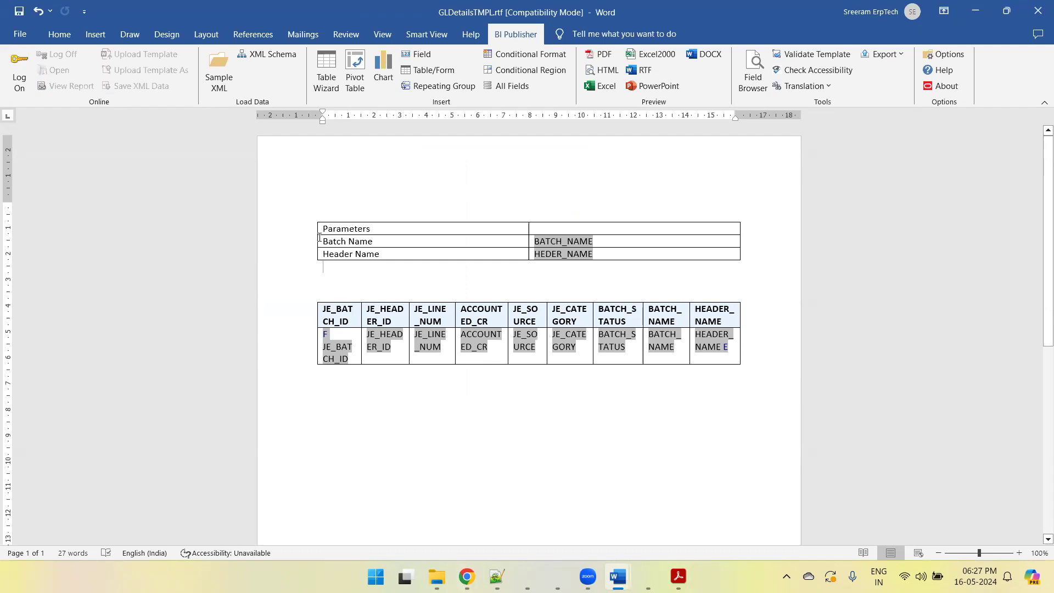
left_click_drag(320, 269, 315, 220)
key("BackSpace")
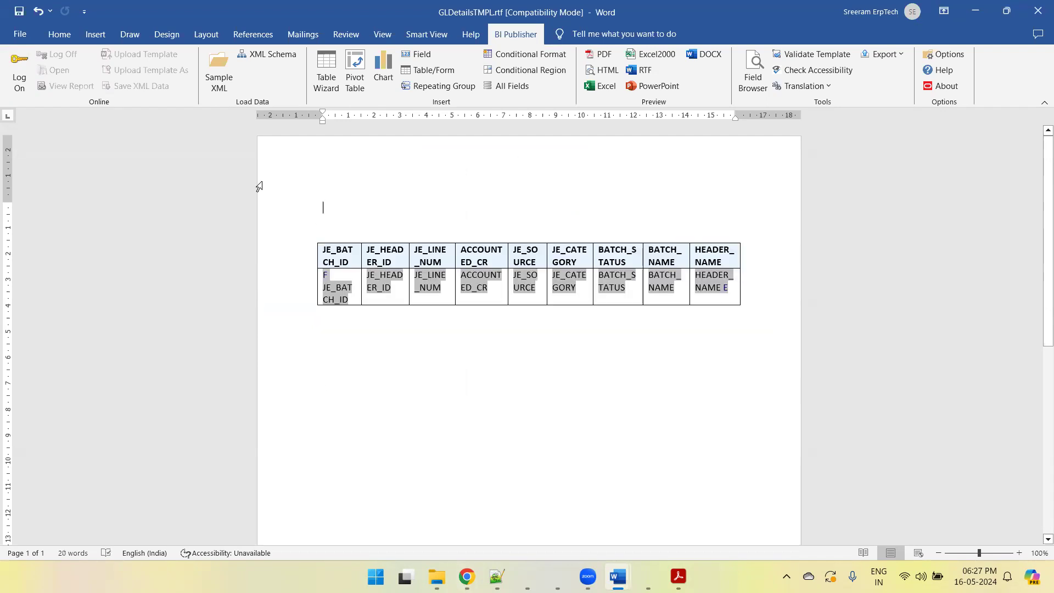
- Insert a two-column, three-row table above the details table and label its first column Parameters, Batch Name and Header Name
left_click(95, 34)
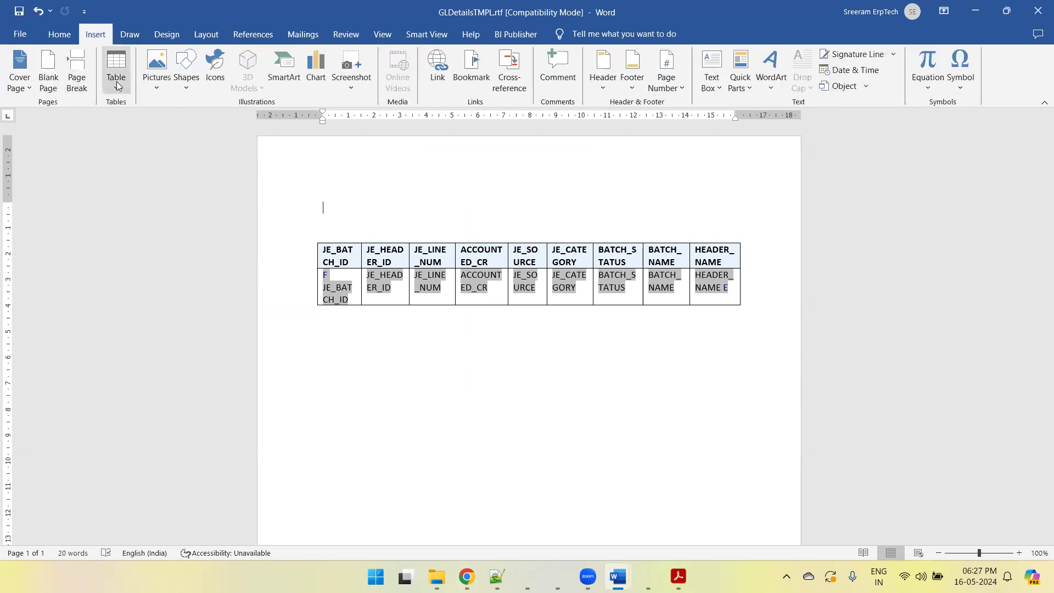
left_click(116, 69)
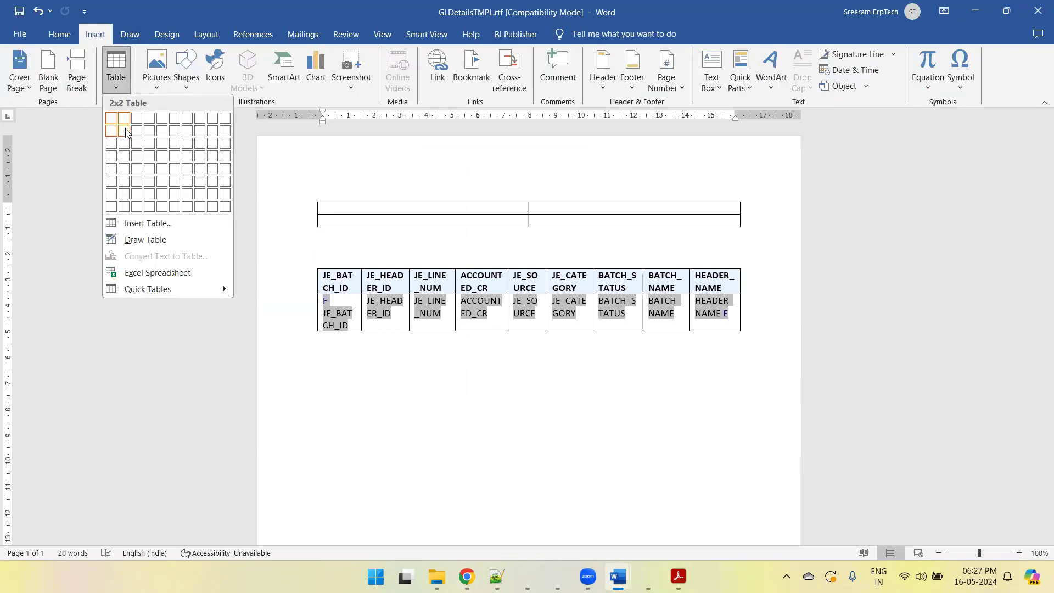
left_click(124, 144)
type("ParametersBatch E")
key("BackSpace")
type("Name")
left_click(327, 233)
type("Header Name")
- Insert the G_2 fields BATCH_NAME and HEDER_NAME beside the Batch Name and Header Name labels
left_click(564, 221)
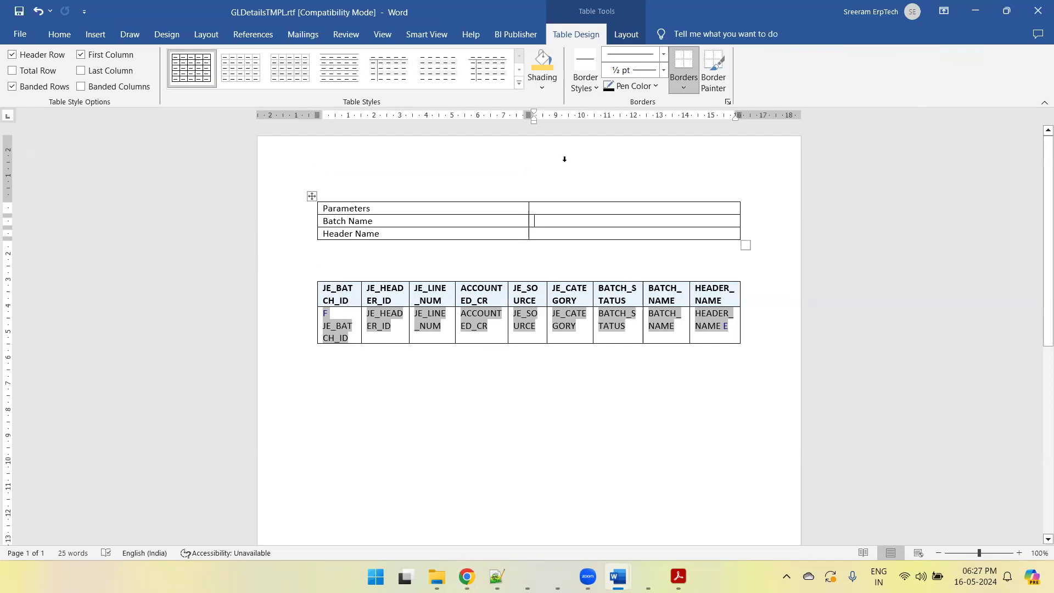
left_click(506, 35)
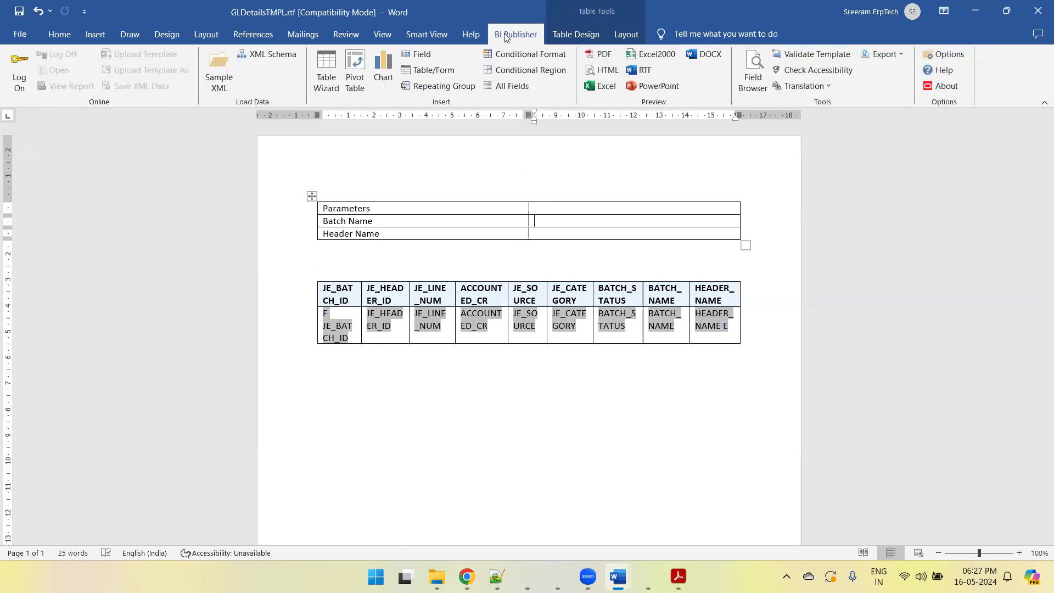
left_click(422, 55)
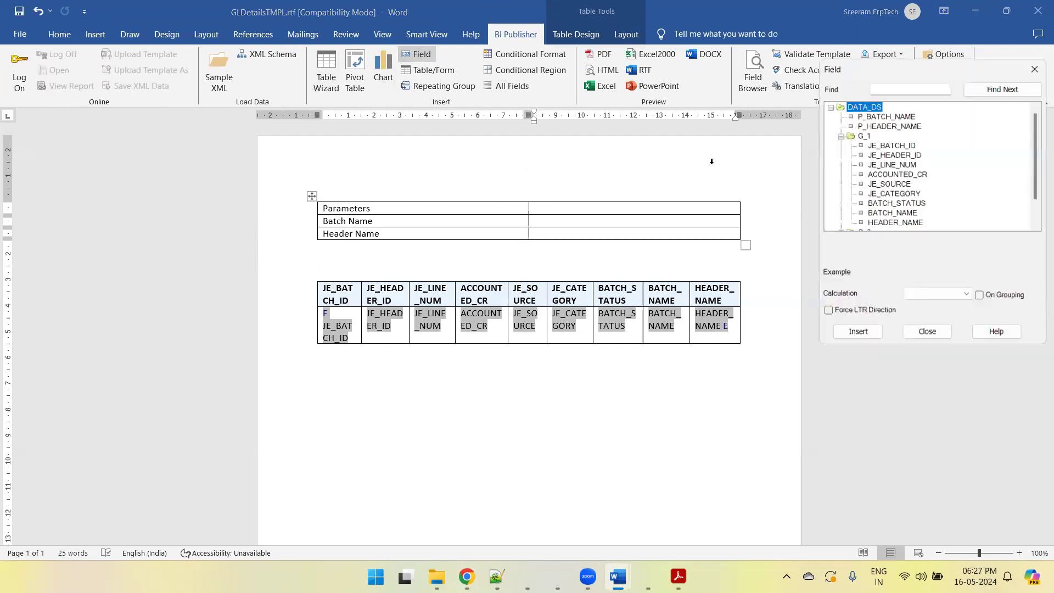
left_click(841, 134)
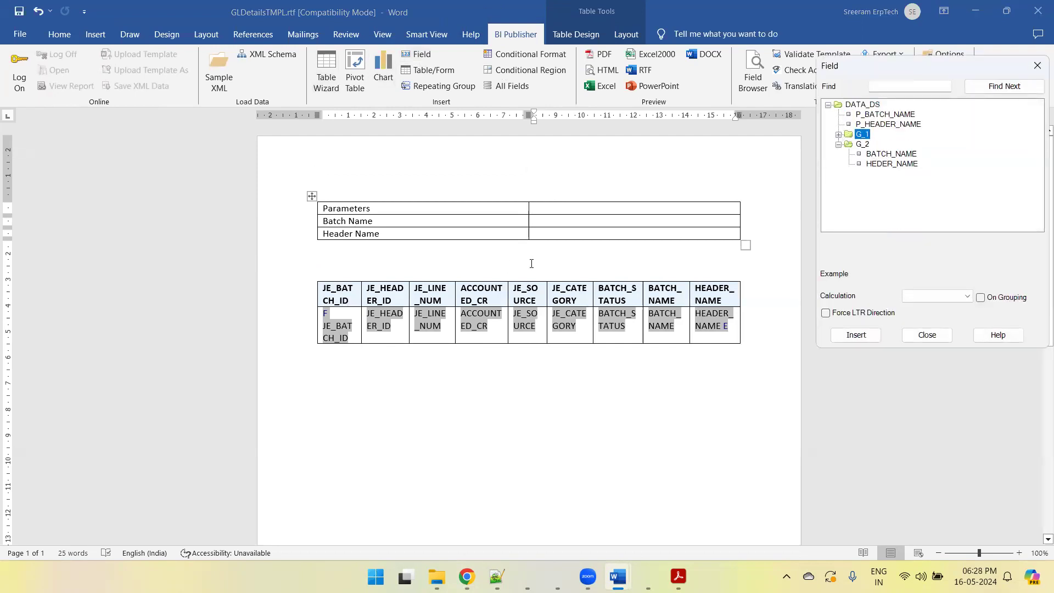
left_click(544, 222)
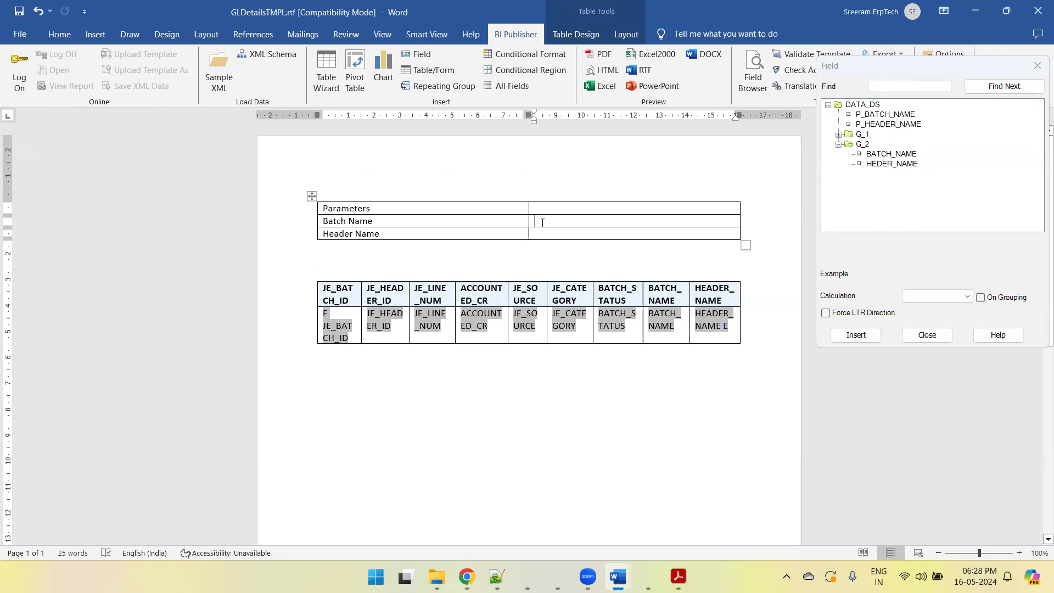
left_click(887, 155)
left_click(856, 335)
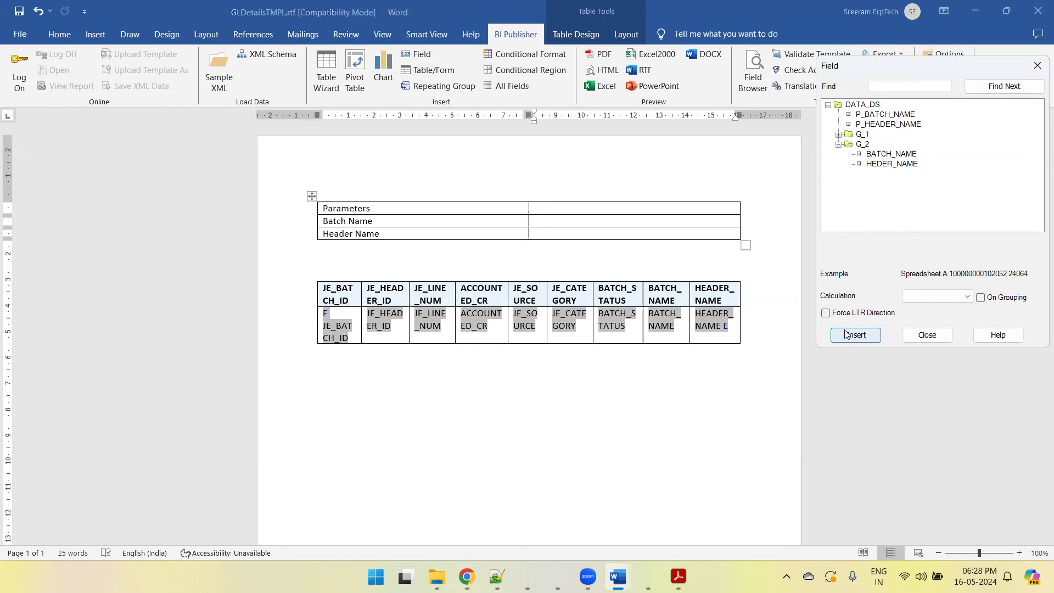
left_click(580, 232)
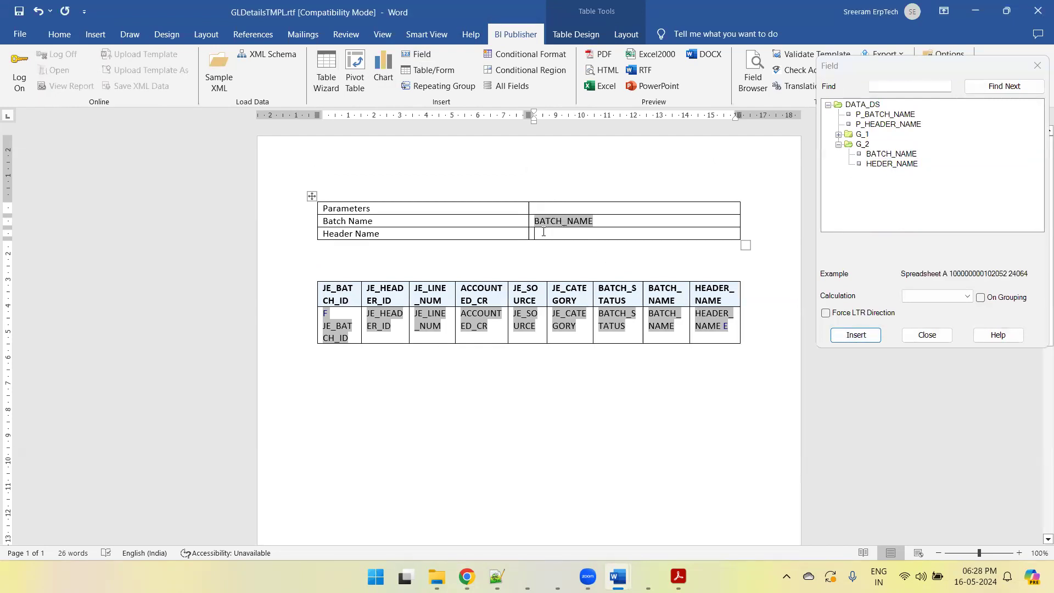
left_click(892, 164)
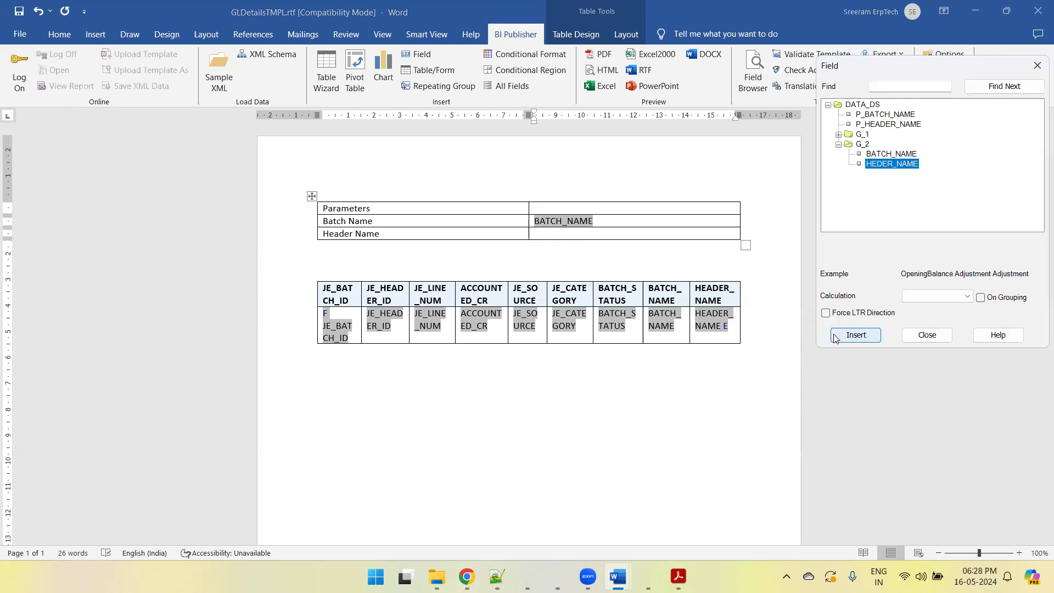
left_click(857, 336)
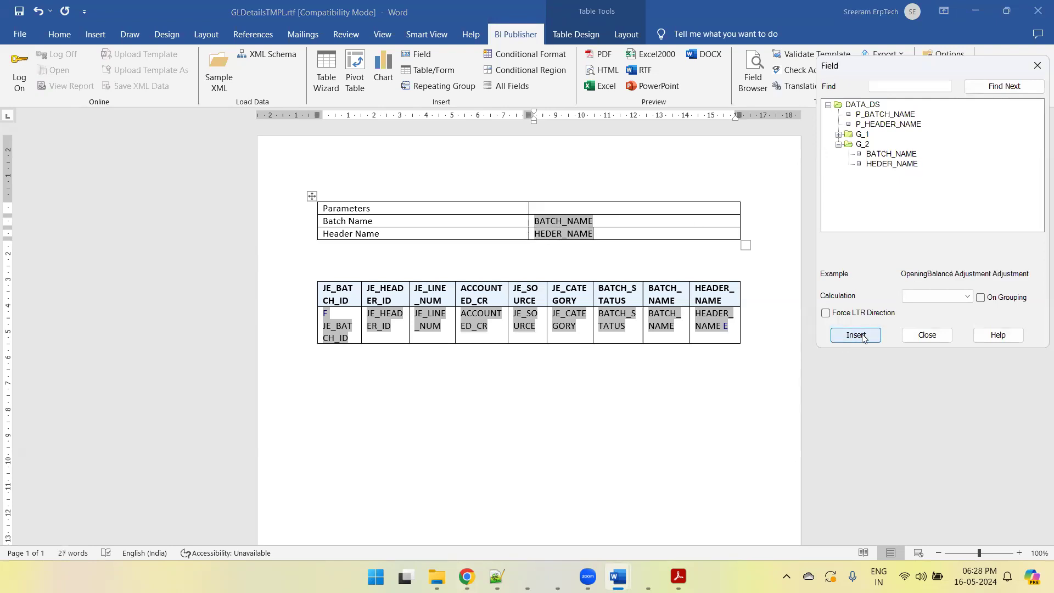
left_click(927, 335)
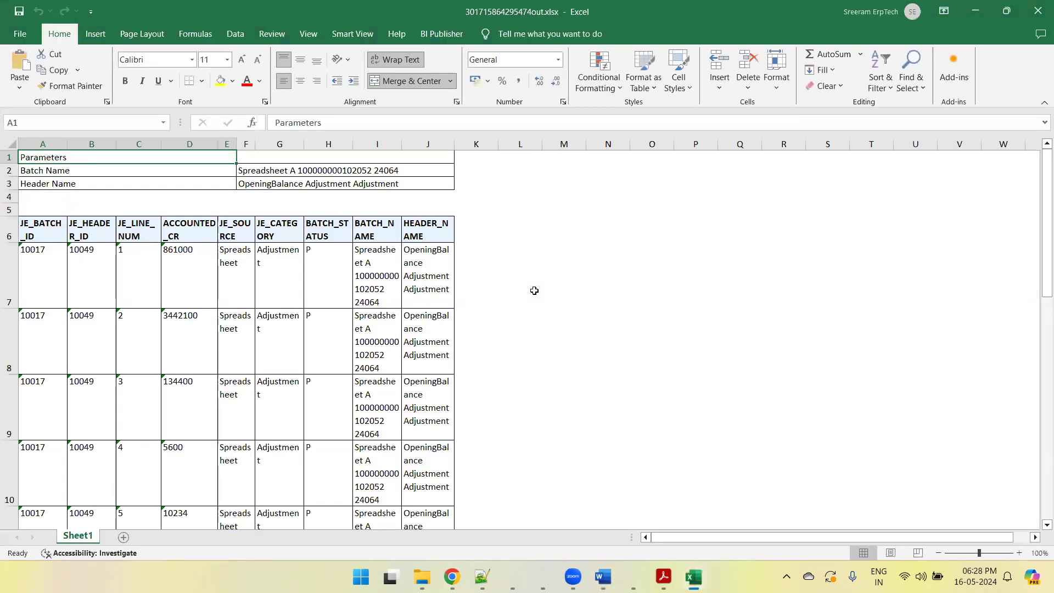
- Review the template's Excel preview output, then minimize it and return to GLDetailsTMPL.rtf in Word
left_click(596, 262)
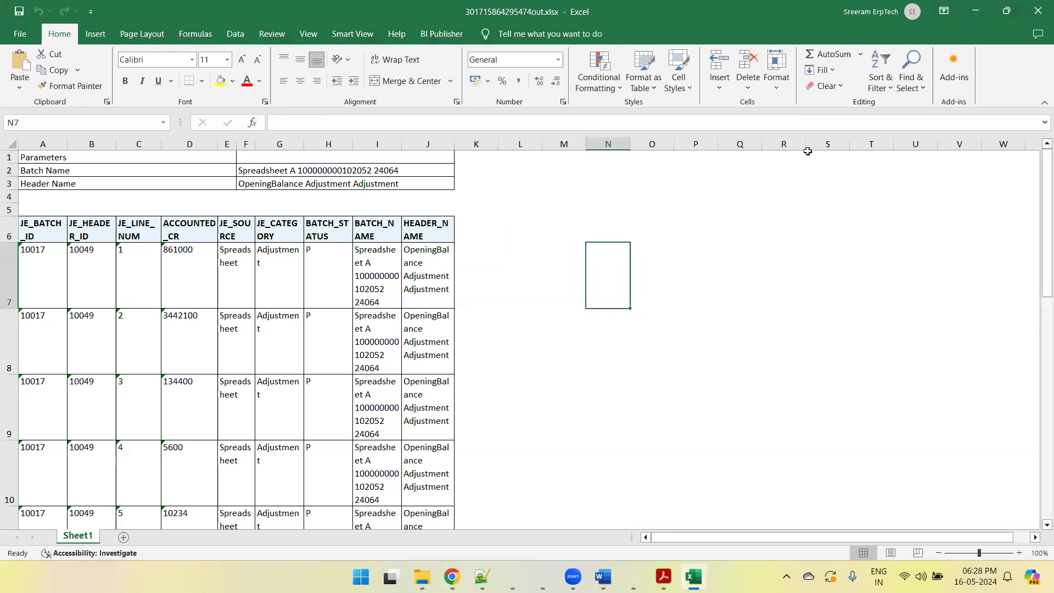
left_click(975, 15)
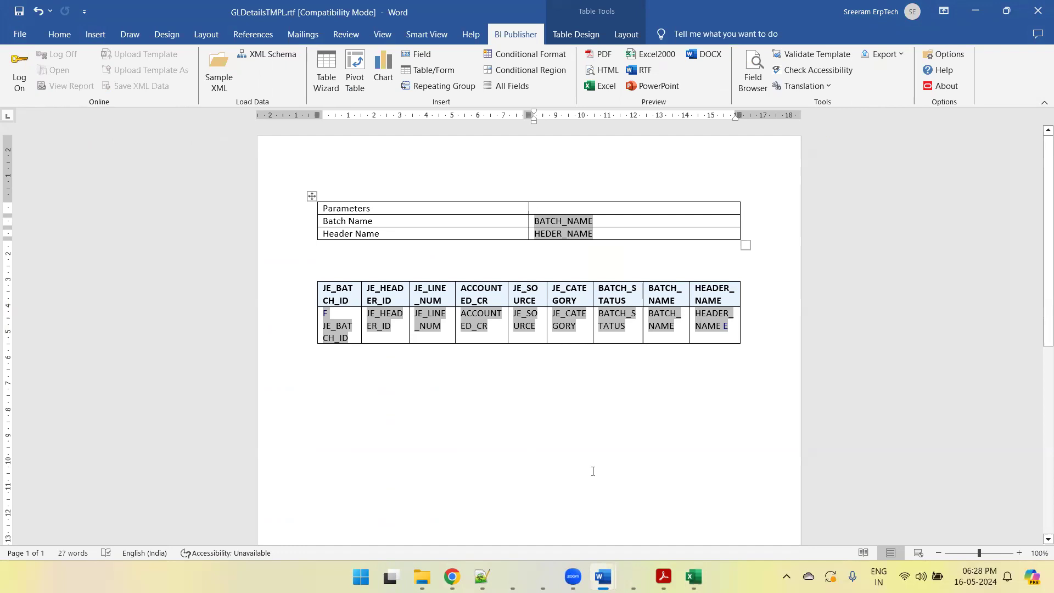
left_click(758, 337)
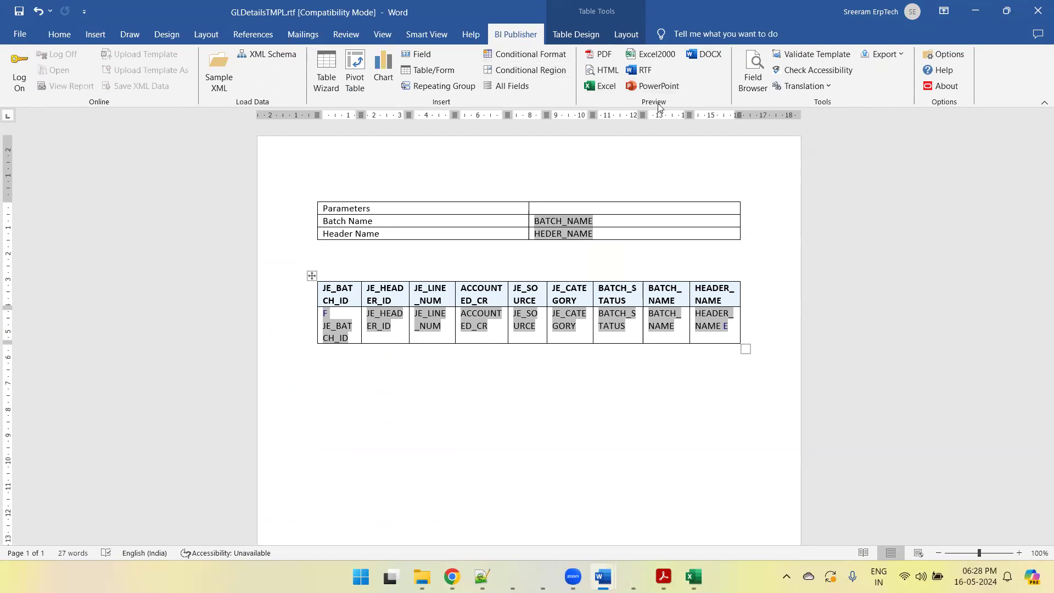
left_click(538, 260)
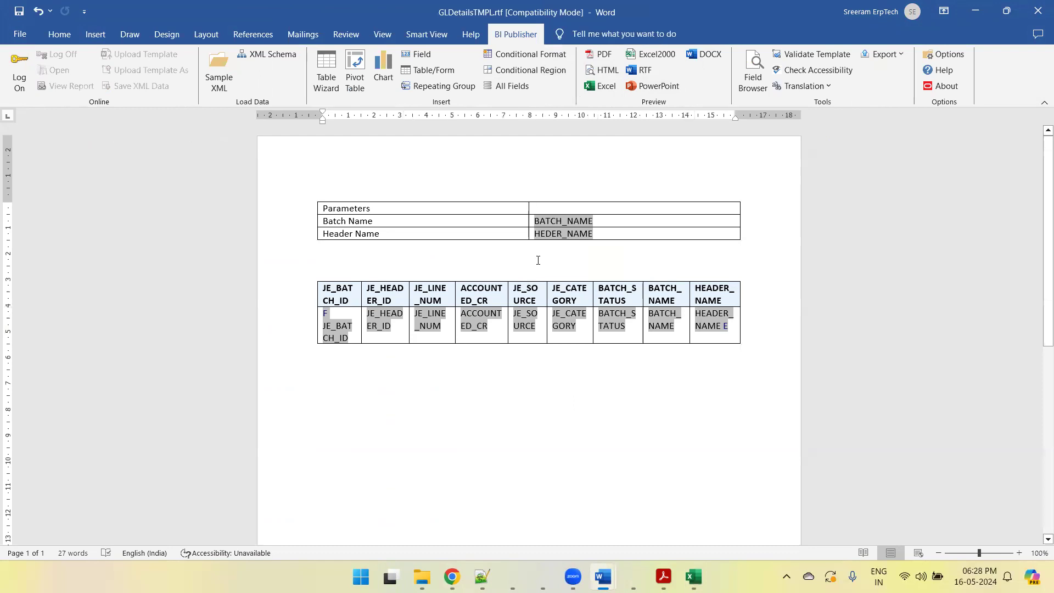